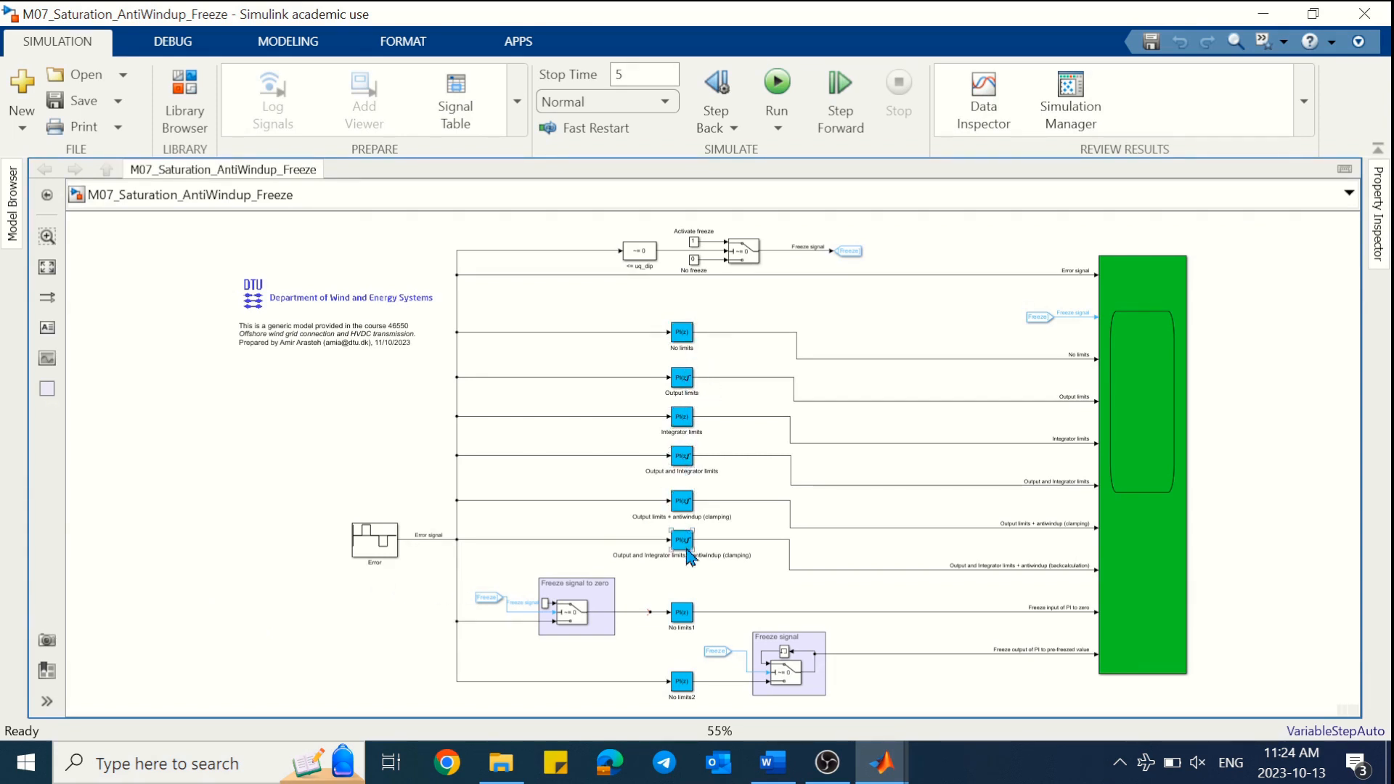
- Review the Error source block's output and time value vectors, leaving its parameters as they are
{"action": "left_click", "coordinate": [688, 679]}
{"action": "left_click", "coordinate": [375, 552]}
{"action": "double_click", "coordinate": [375, 552]}
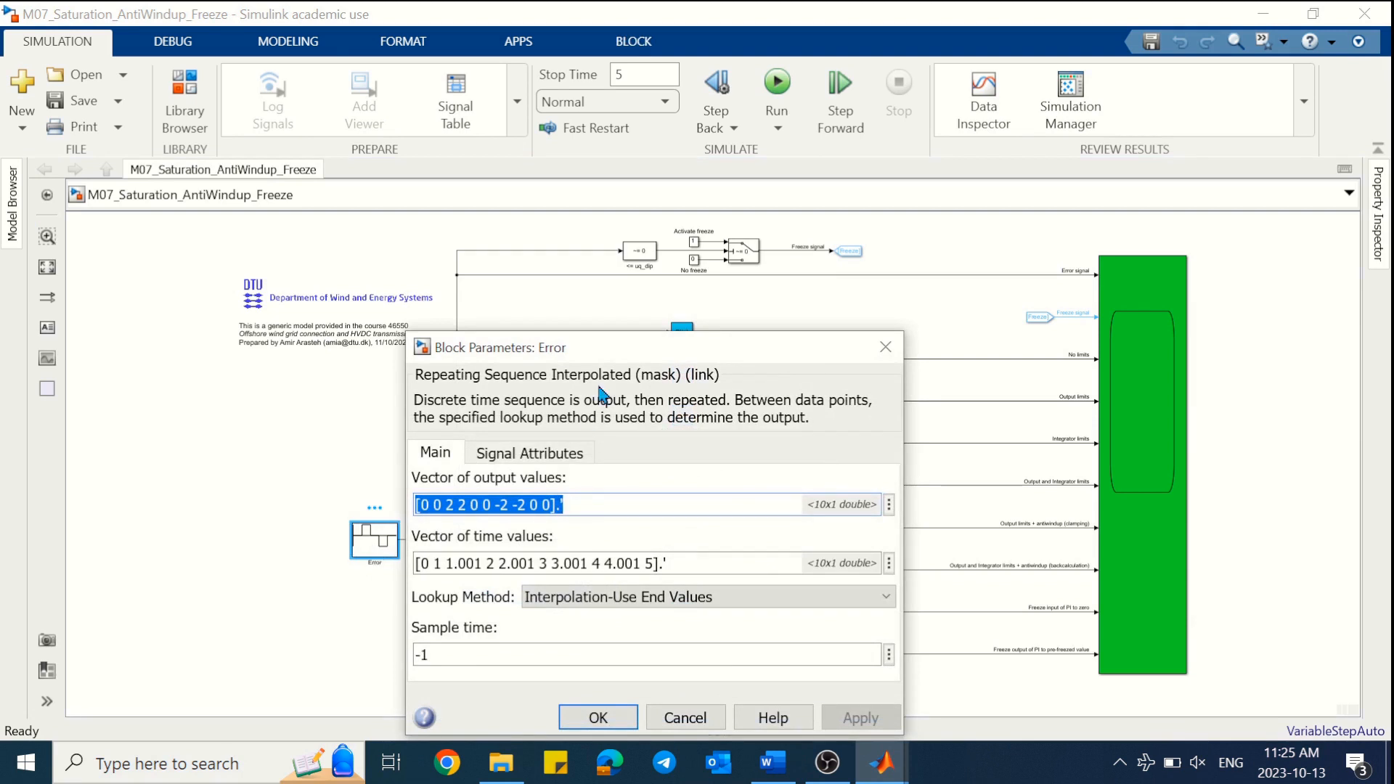
{"action": "left_click", "coordinate": [637, 361]}
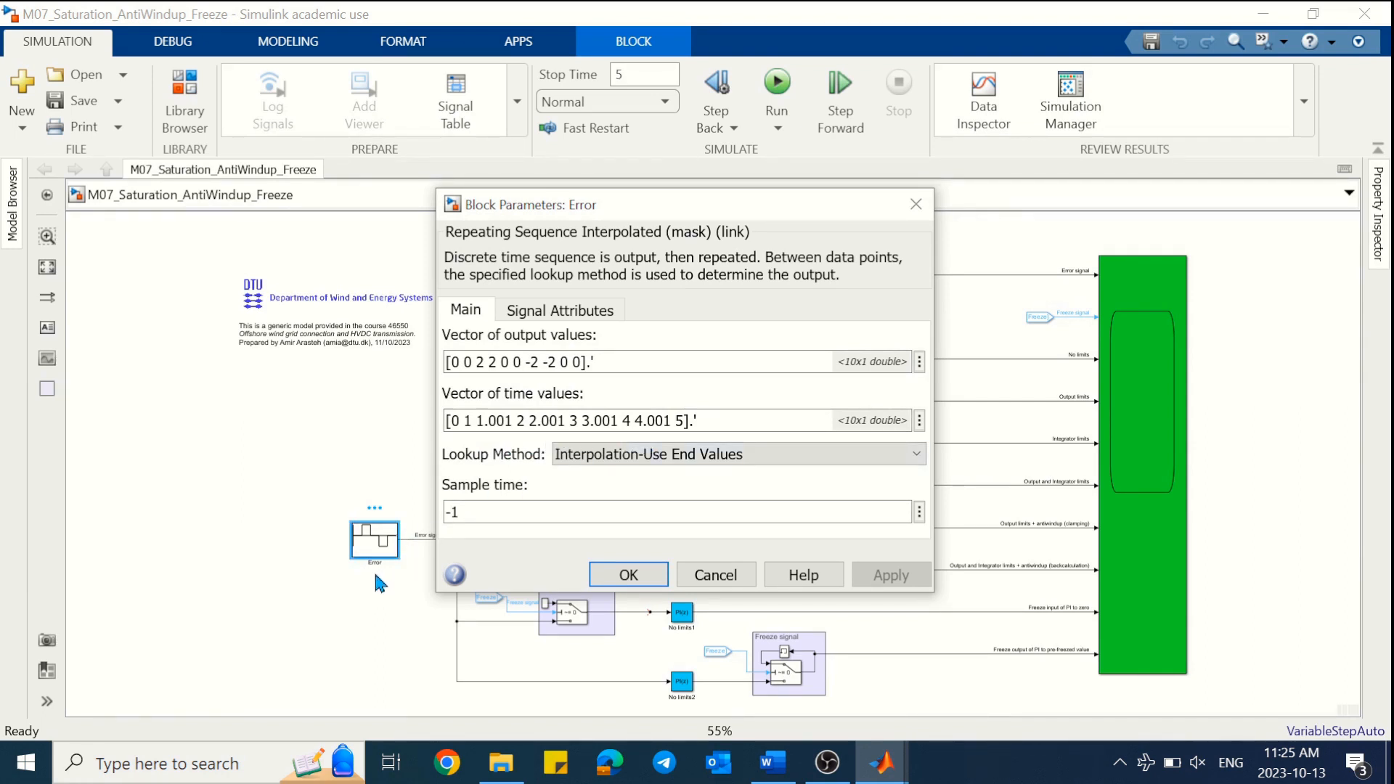
{"action": "left_click", "coordinate": [618, 577]}
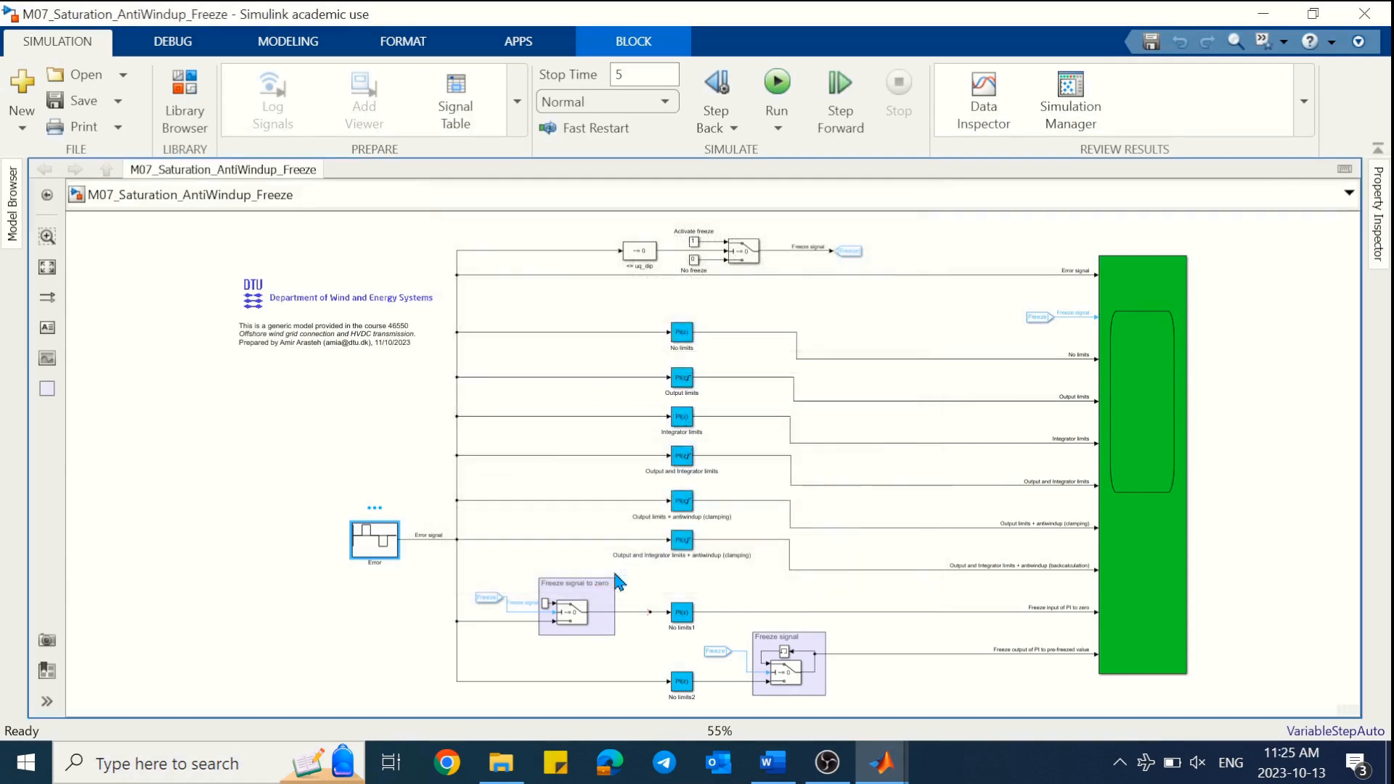
- Highlight the error signal's branches and trace the Freeze signal feeding the green scope block back to its matching Goto block
{"action": "left_click", "coordinate": [1001, 276]}
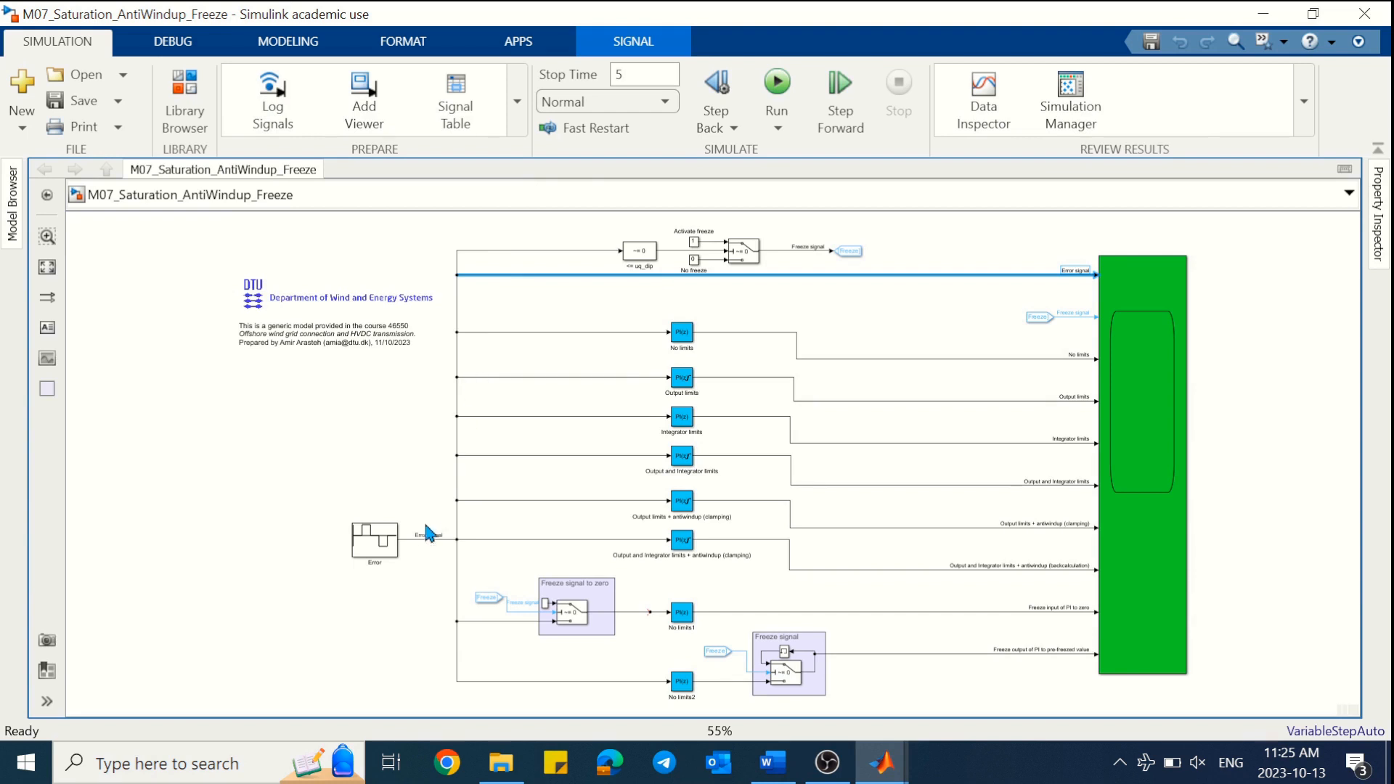
{"action": "left_click", "coordinate": [416, 538]}
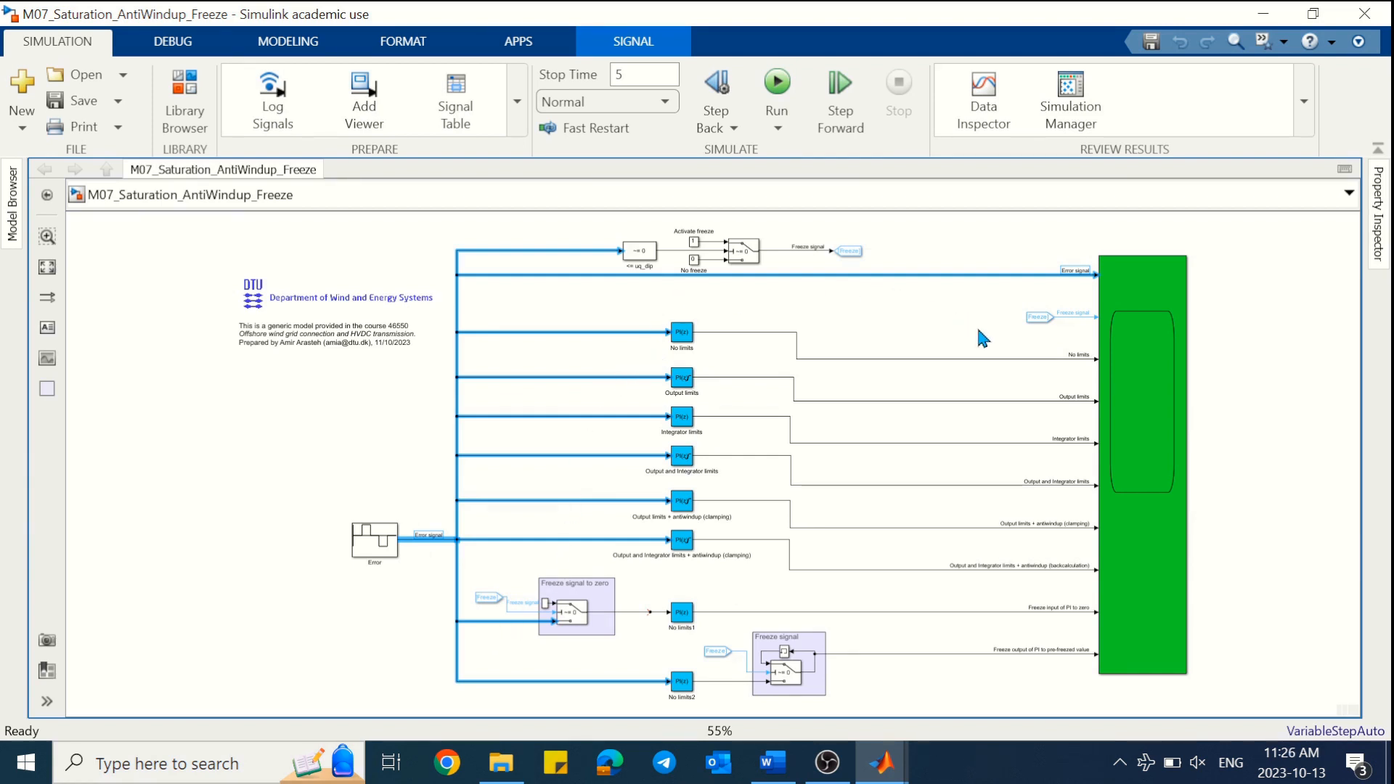
{"action": "left_click", "coordinate": [1070, 317]}
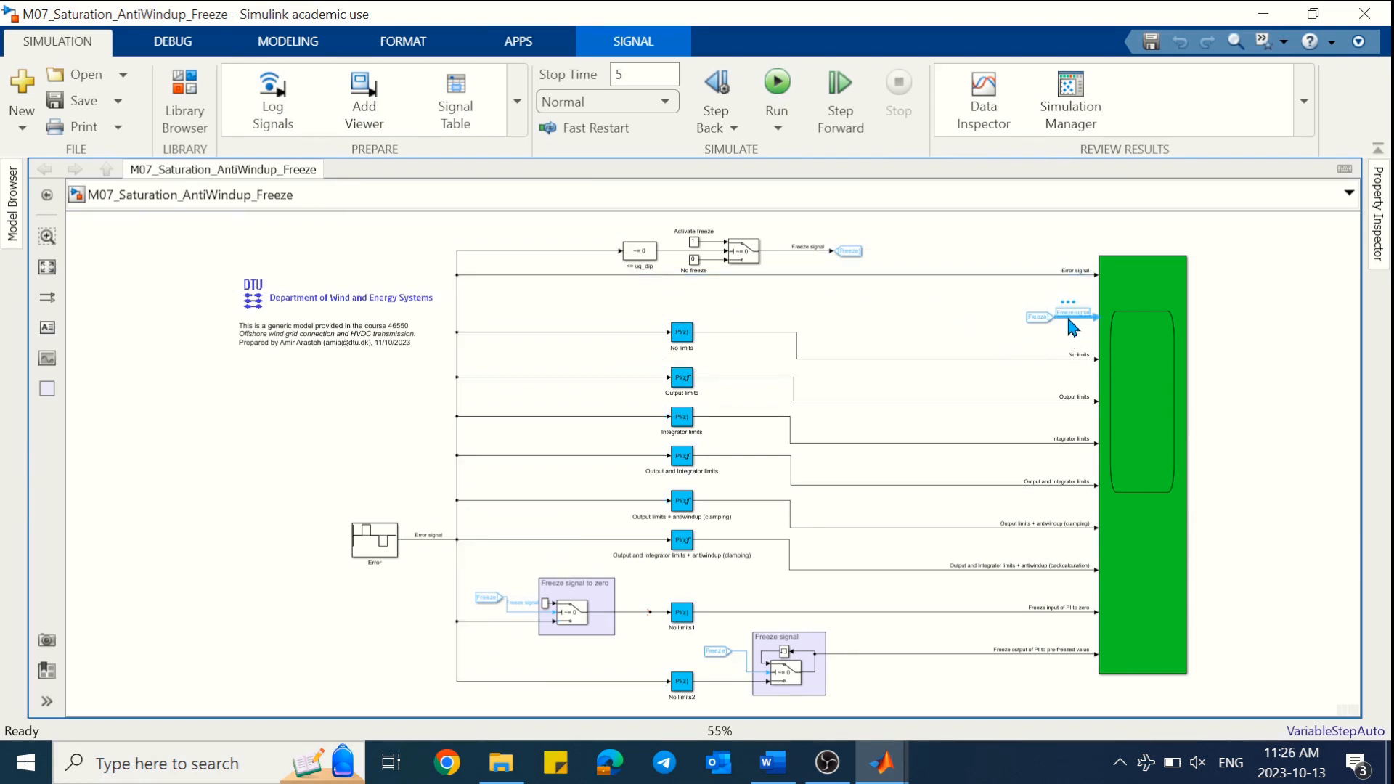
{"action": "left_click", "coordinate": [1038, 317]}
{"action": "double_click", "coordinate": [1032, 320]}
{"action": "left_click", "coordinate": [733, 355]}
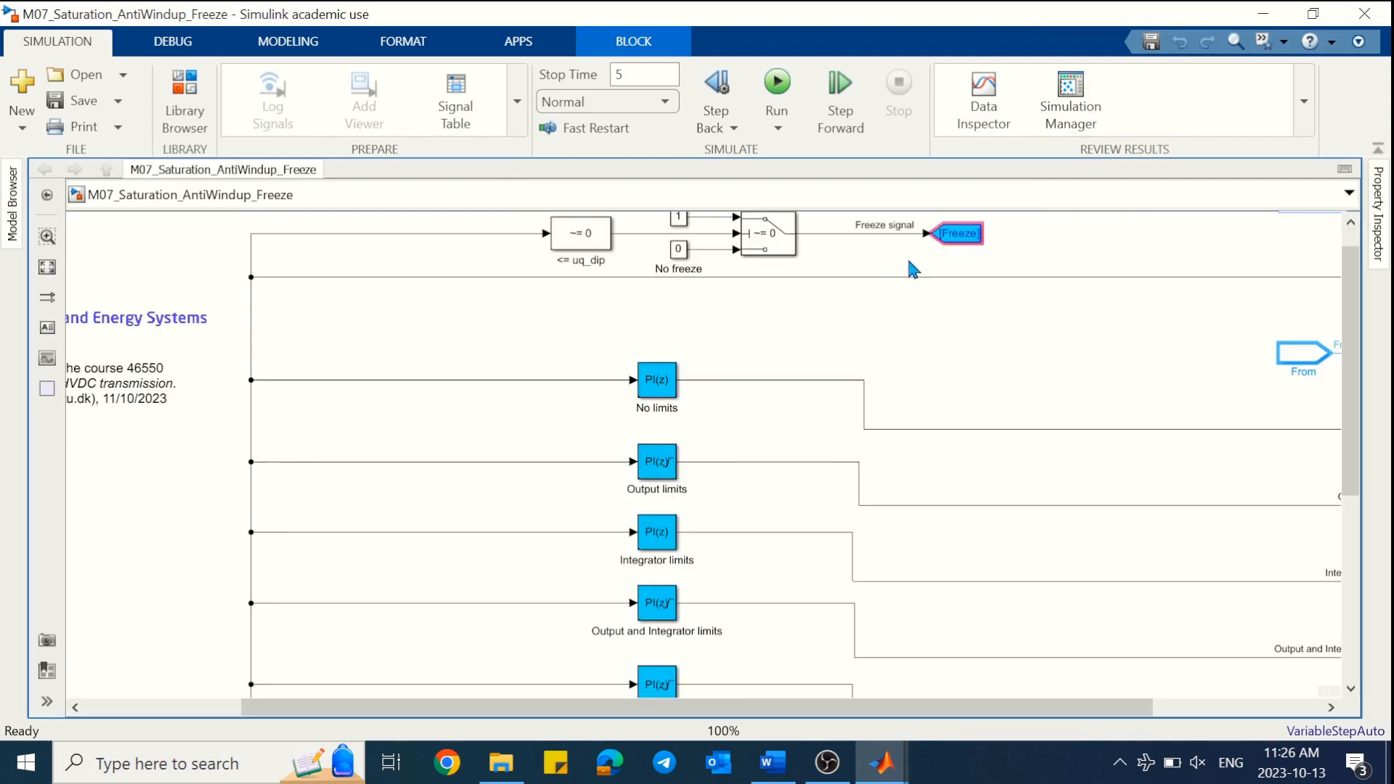
- Follow the error signal into the "<= uq_dip" comparison block and review its operator and constant value
{"action": "scroll", "coordinate": [1038, 283], "scroll_direction": "up", "scroll_amount": 1}
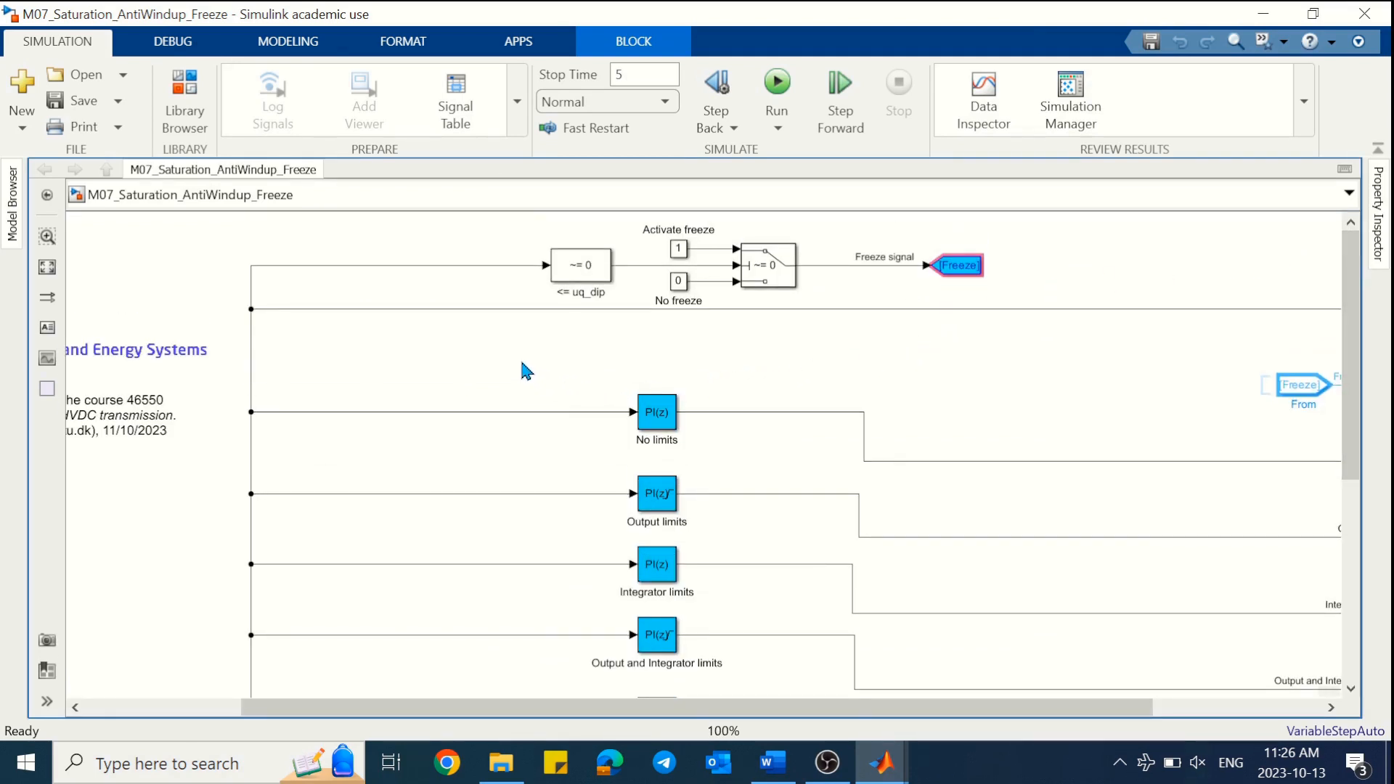
{"action": "left_click", "coordinate": [486, 266]}
{"action": "double_click", "coordinate": [580, 265]}
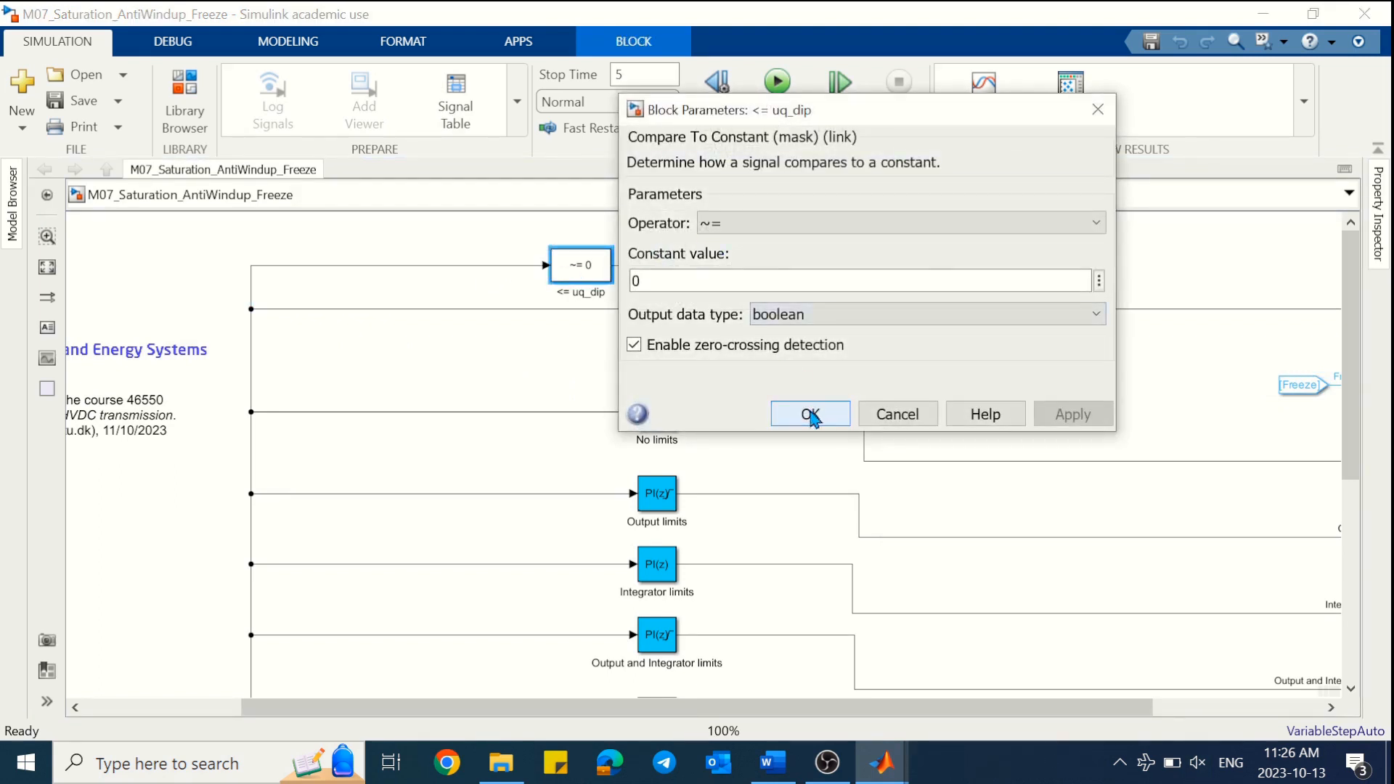
{"action": "left_click", "coordinate": [810, 413]}
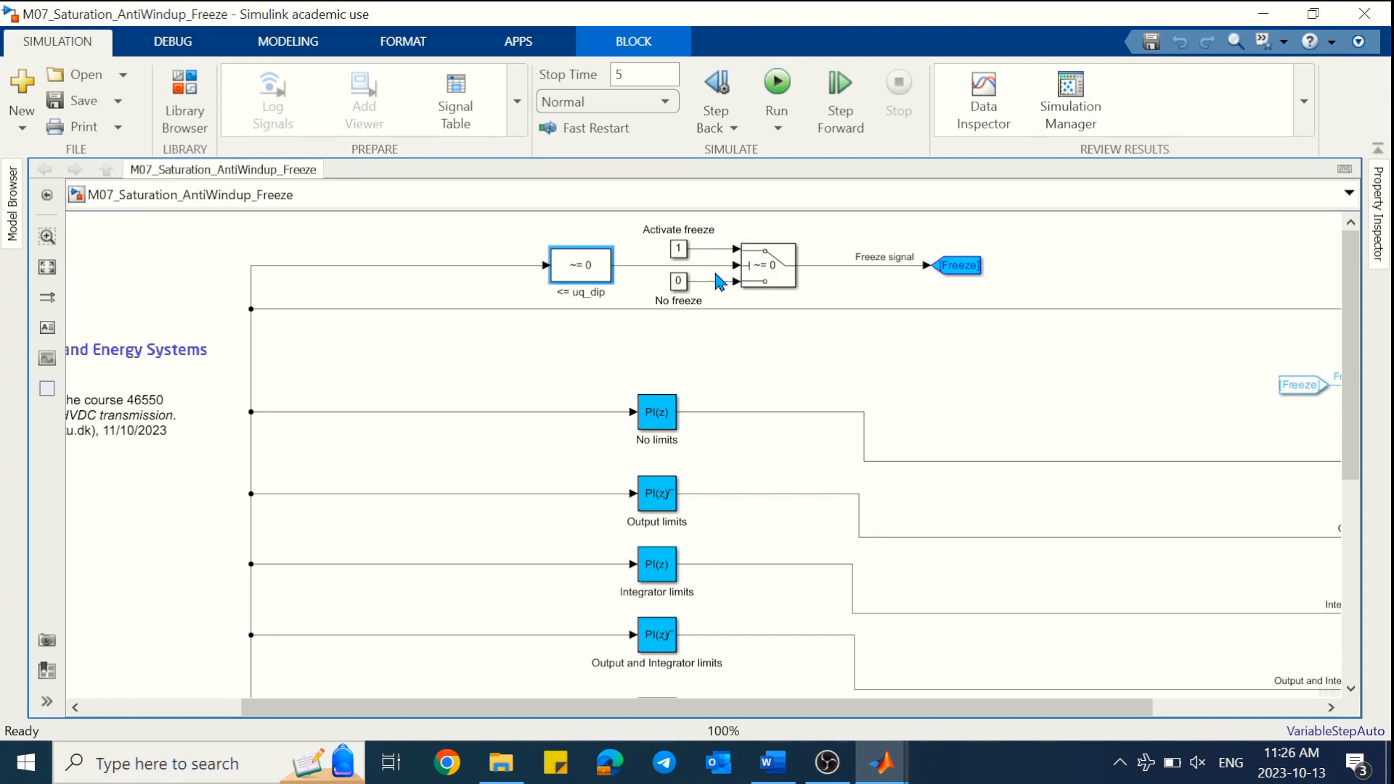
- Review the criteria for passing the first input of the switch that generates the freeze signal
{"action": "double_click", "coordinate": [769, 278]}
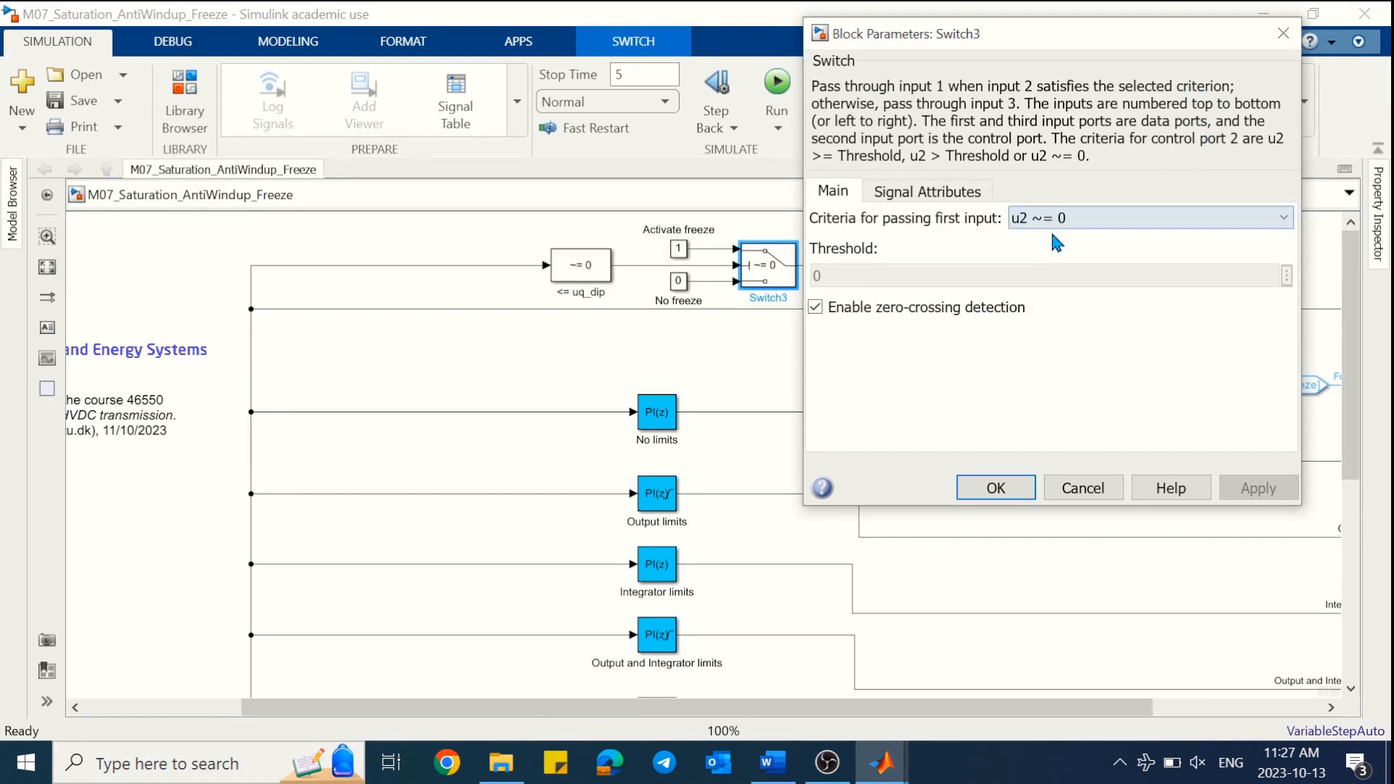
{"action": "left_click", "coordinate": [1016, 481]}
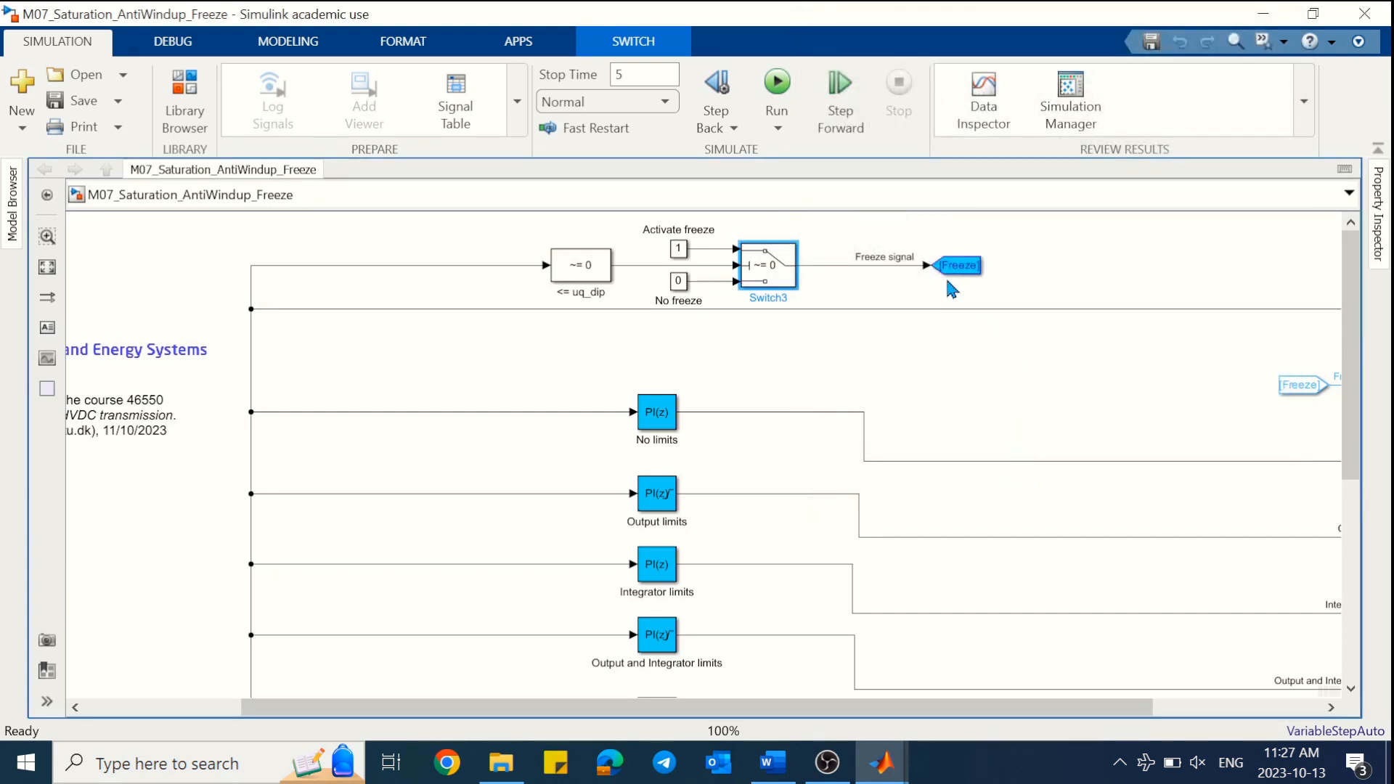
{"action": "key", "text": "space"}
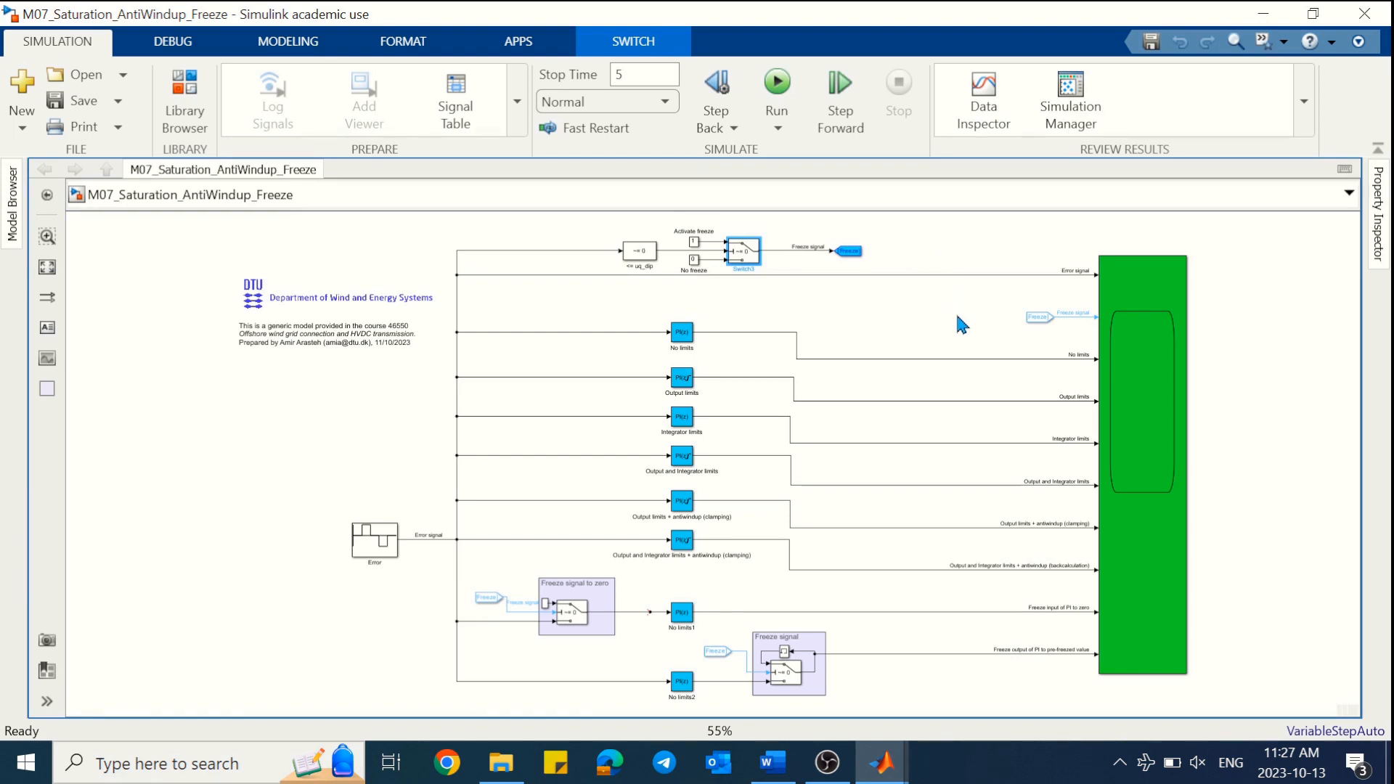
- Examine the "No limits" PI controller's gains, initial conditions, and output and integrator saturation settings
{"action": "left_click", "coordinate": [1003, 358]}
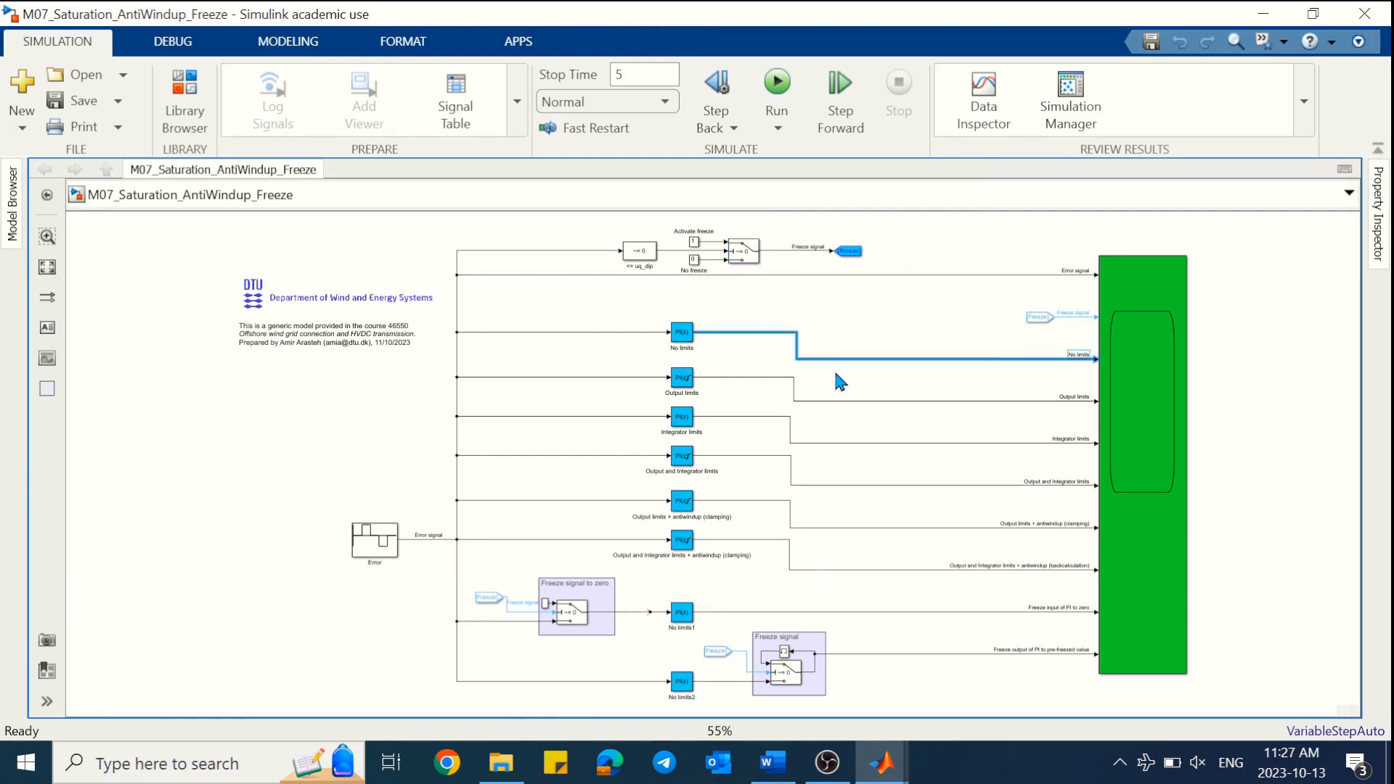
{"action": "left_click", "coordinate": [683, 339]}
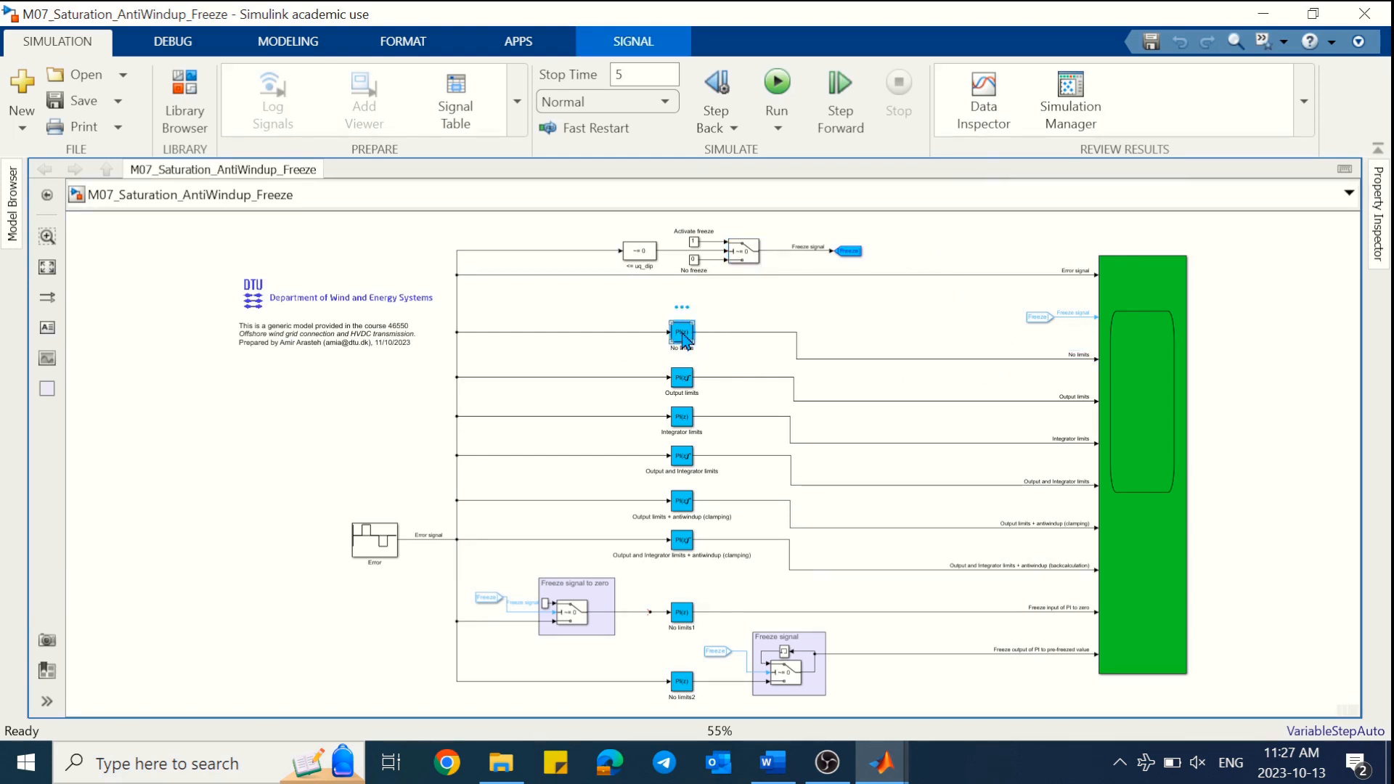
{"action": "double_click", "coordinate": [683, 338]}
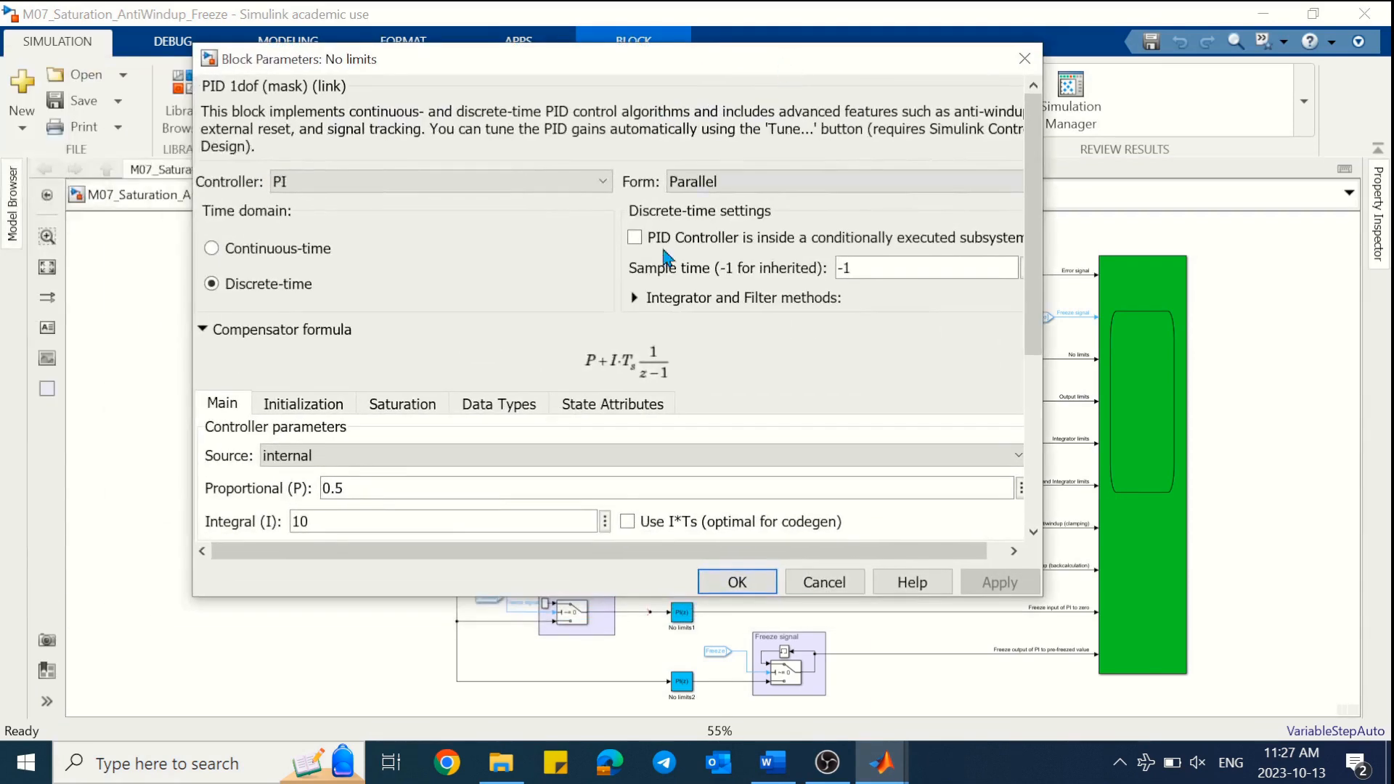
{"action": "left_click_drag", "start_coordinate": [1032, 279], "coordinate": [1031, 337]}
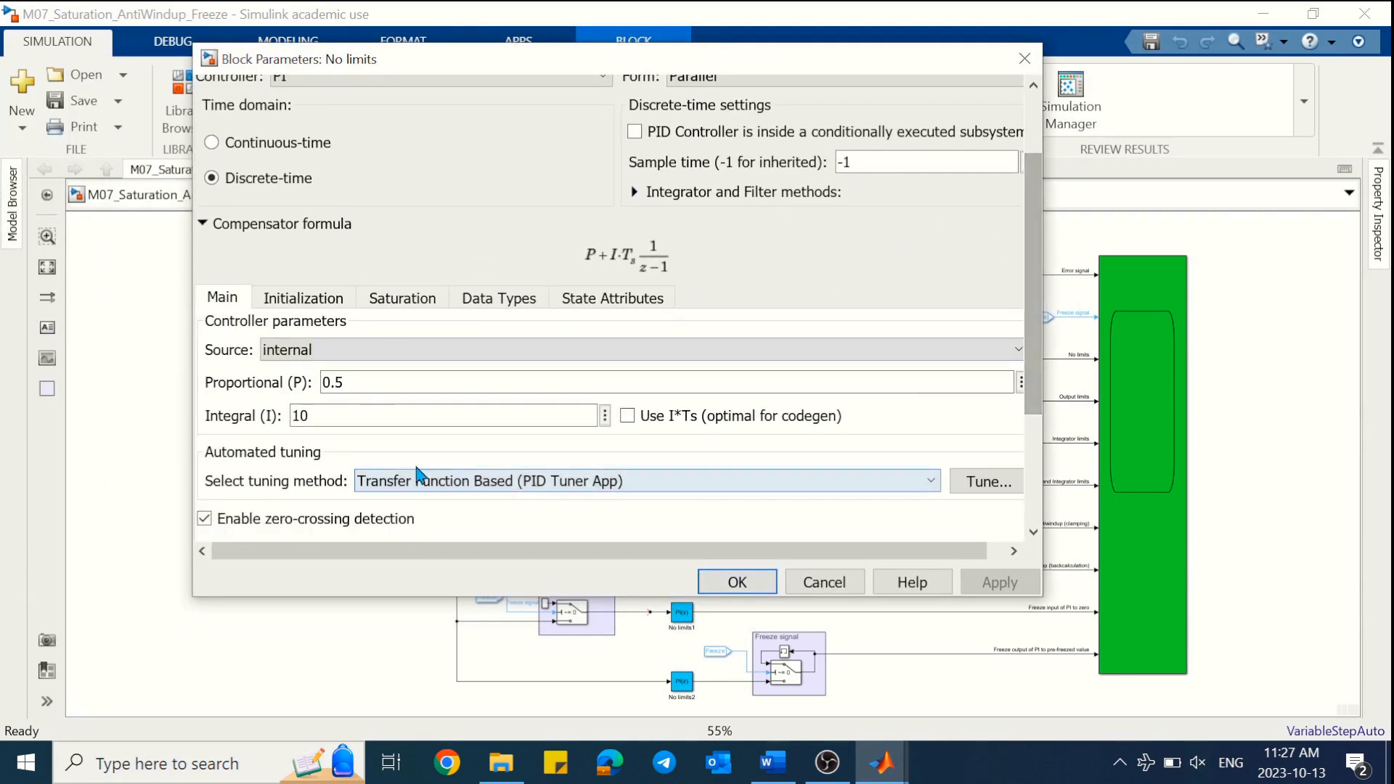
{"action": "left_click", "coordinate": [313, 305]}
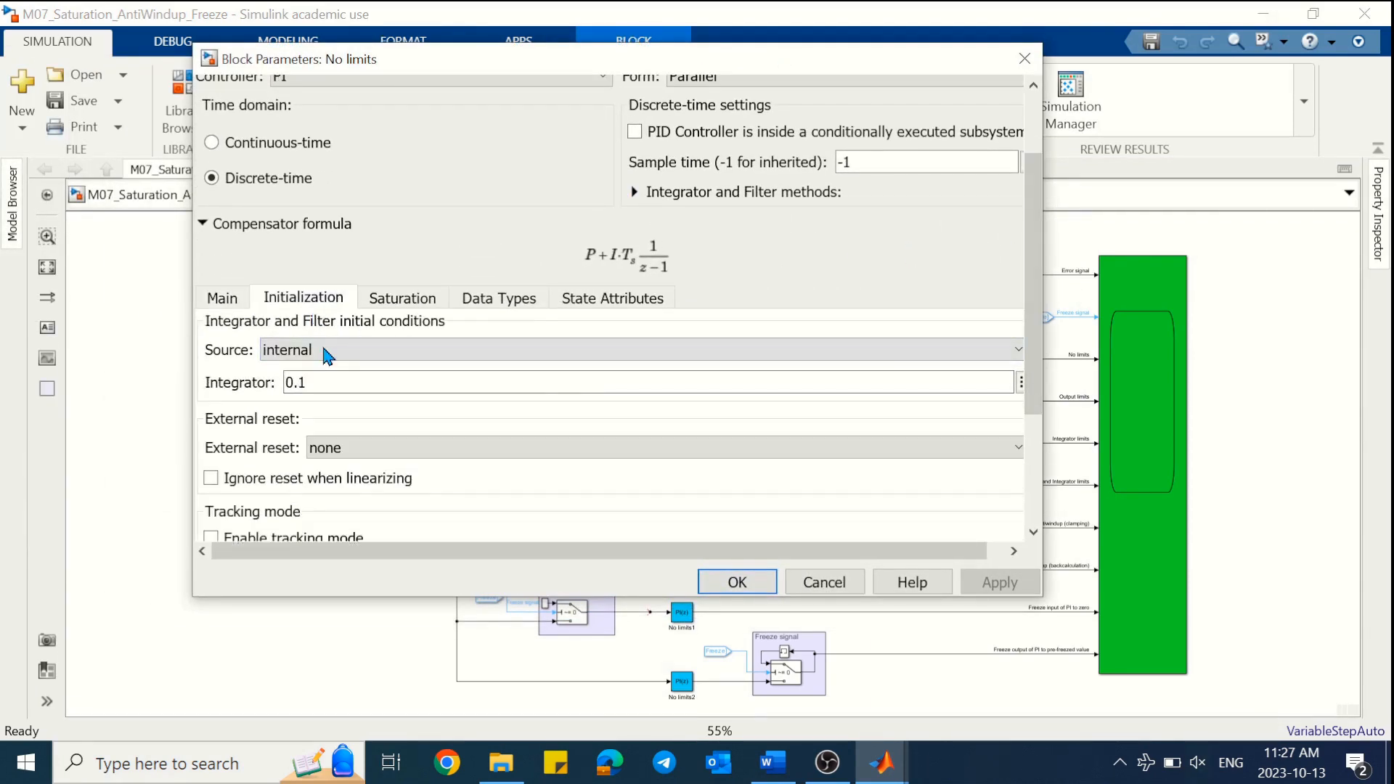
{"action": "left_click", "coordinate": [400, 299]}
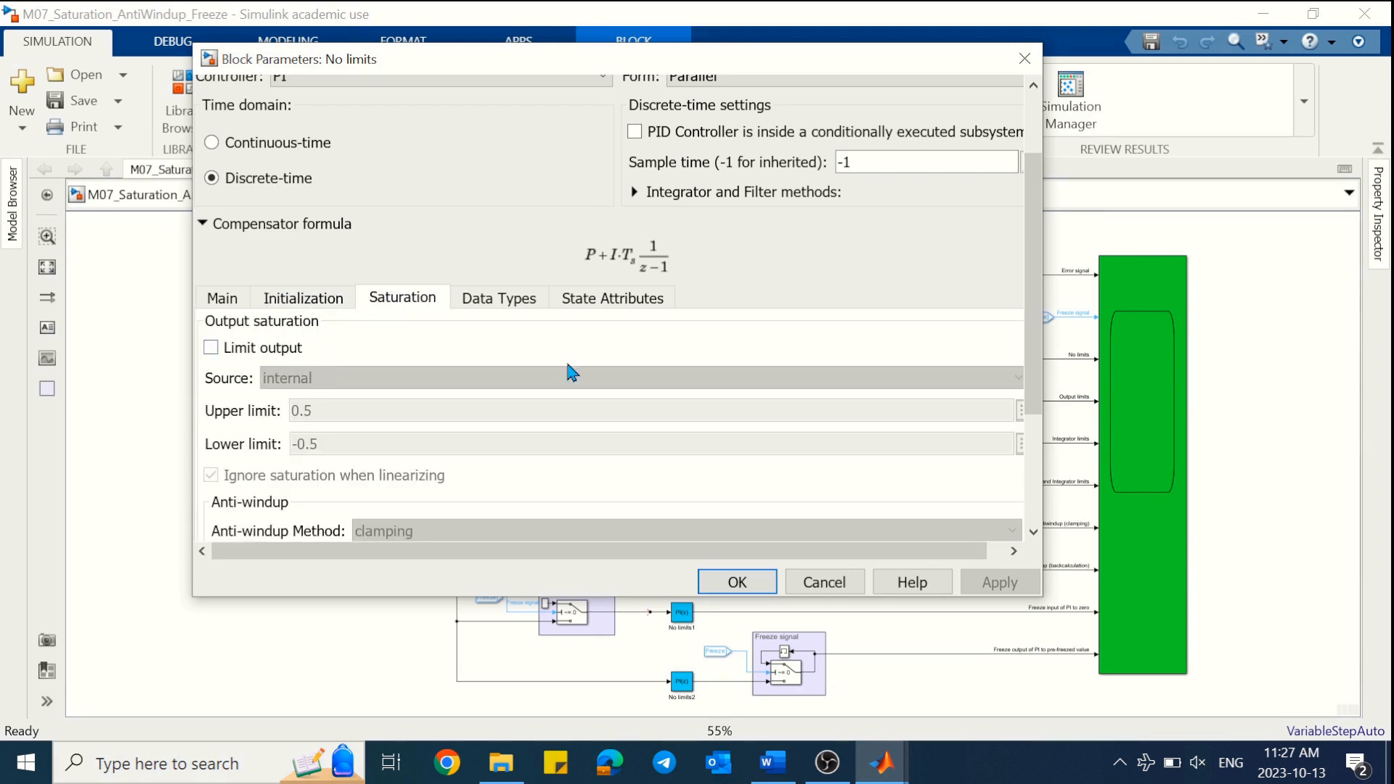
{"action": "scroll", "coordinate": [1031, 324], "scroll_direction": "down", "scroll_amount": 5}
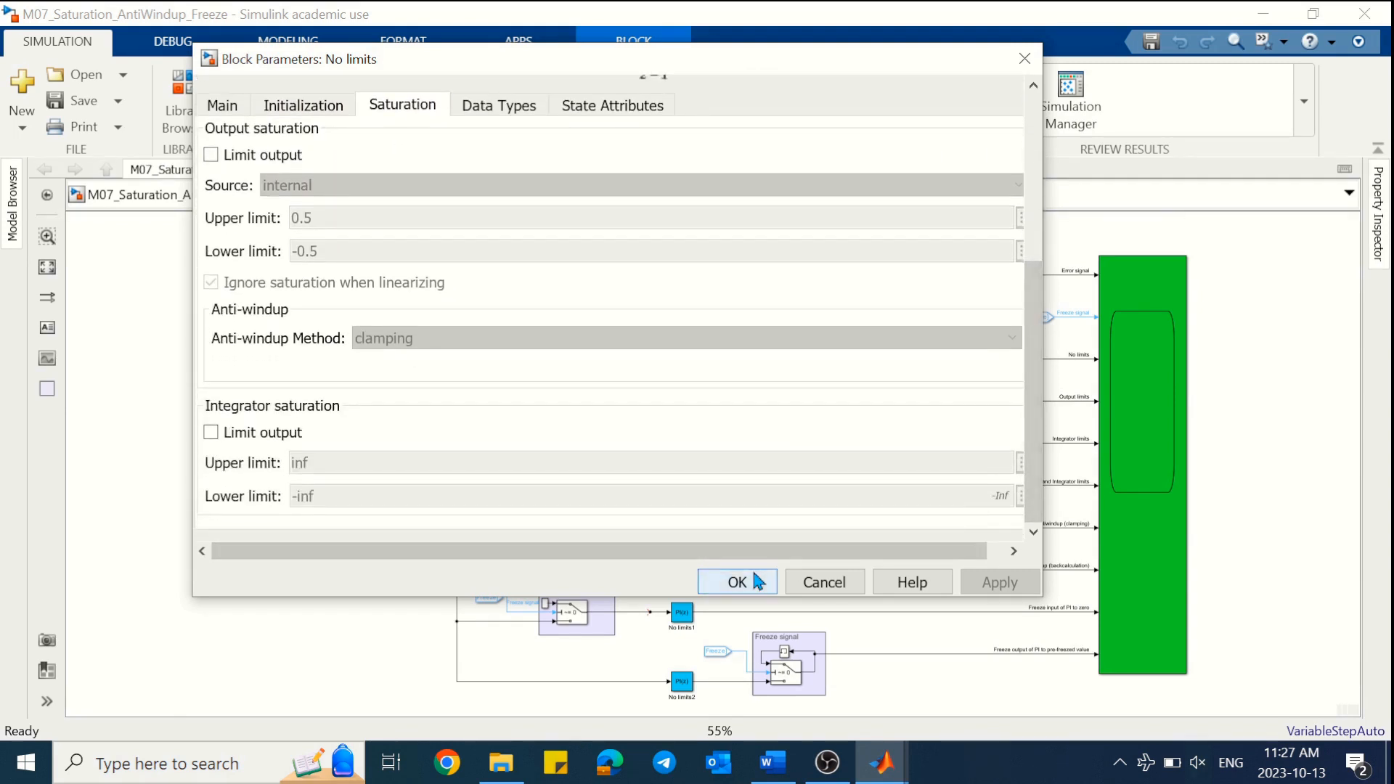
{"action": "left_click", "coordinate": [737, 581]}
- Examine the "Output limits" PI controller's initial conditions, output saturation limits, anti-windup method and integrator saturation settings
{"action": "left_click", "coordinate": [993, 400]}
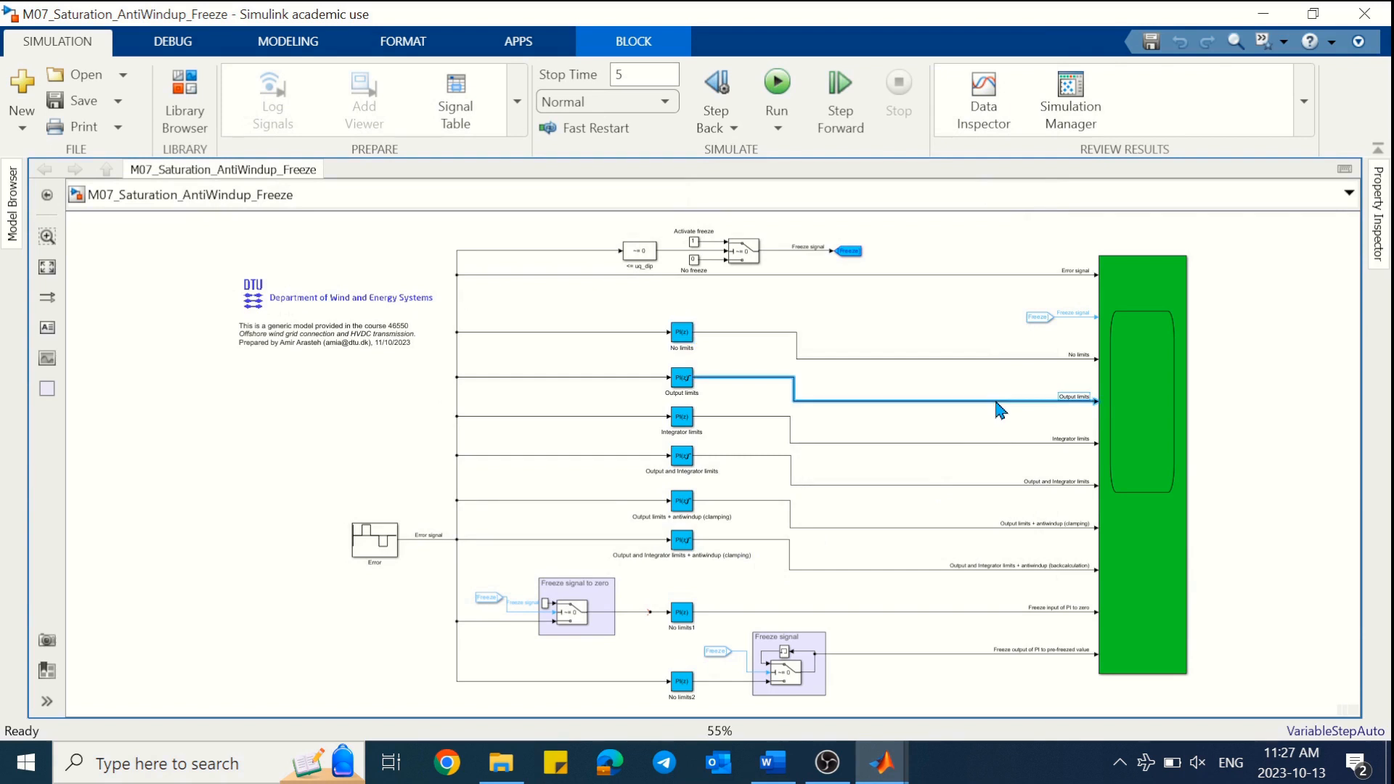
{"action": "left_click", "coordinate": [690, 390]}
{"action": "scroll", "coordinate": [690, 391], "scroll_direction": "up", "scroll_amount": 5}
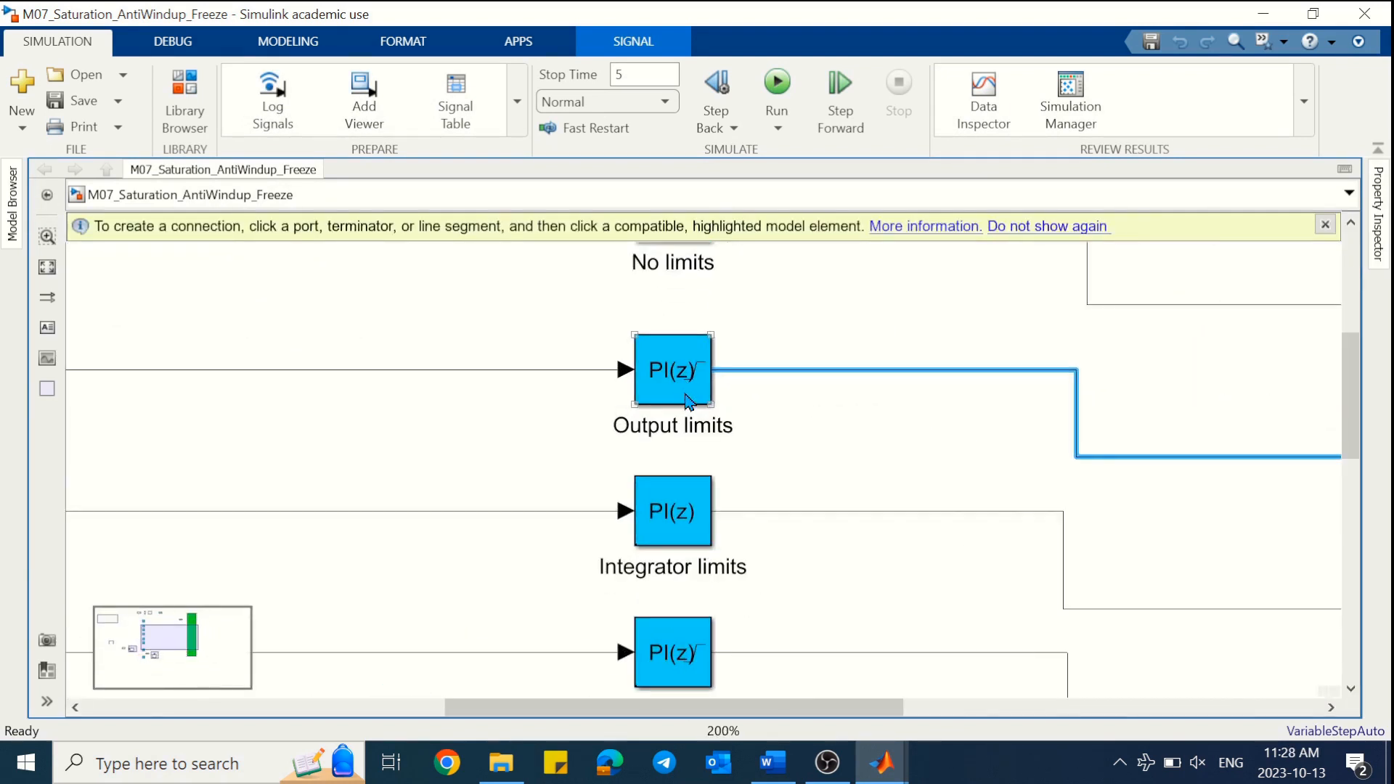
{"action": "scroll", "coordinate": [689, 392], "scroll_direction": "down", "scroll_amount": 1}
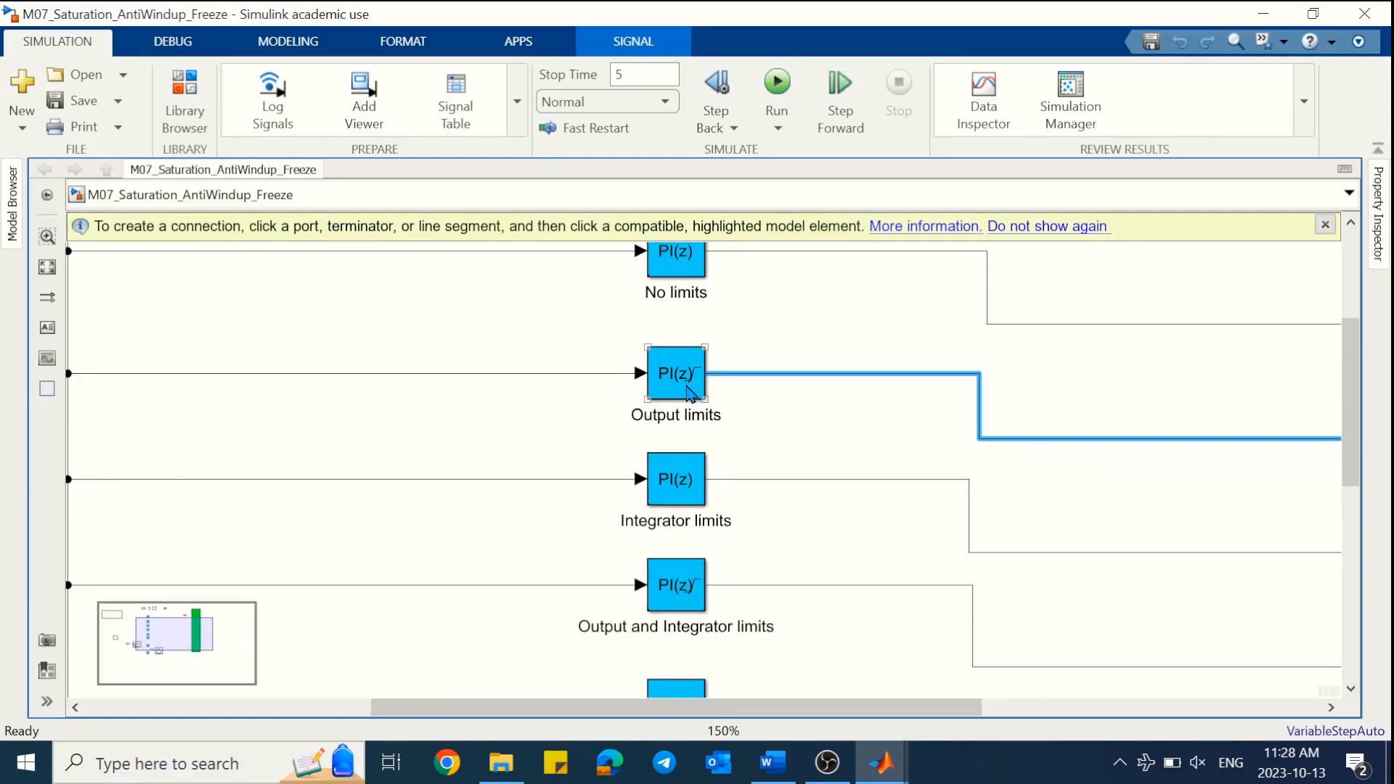
{"action": "key", "text": "space"}
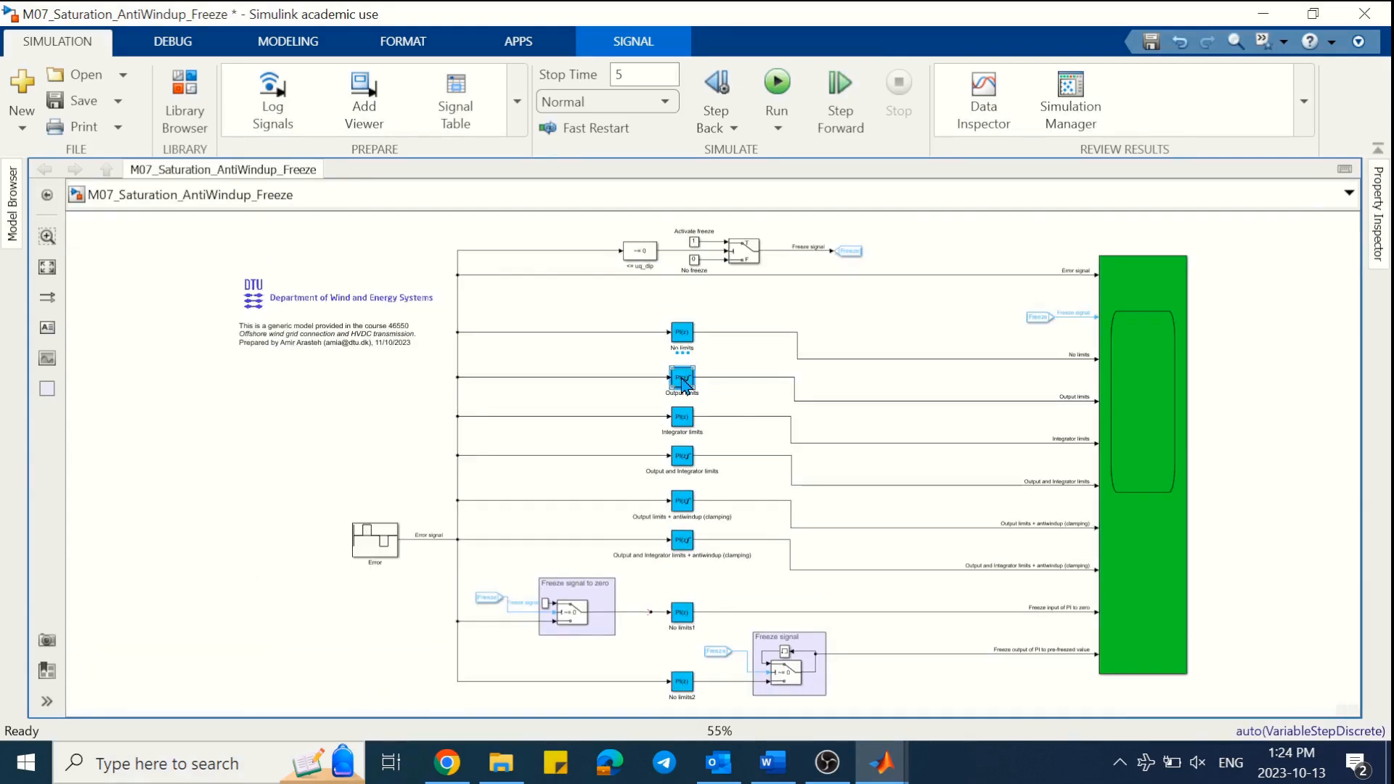
{"action": "double_click", "coordinate": [686, 386]}
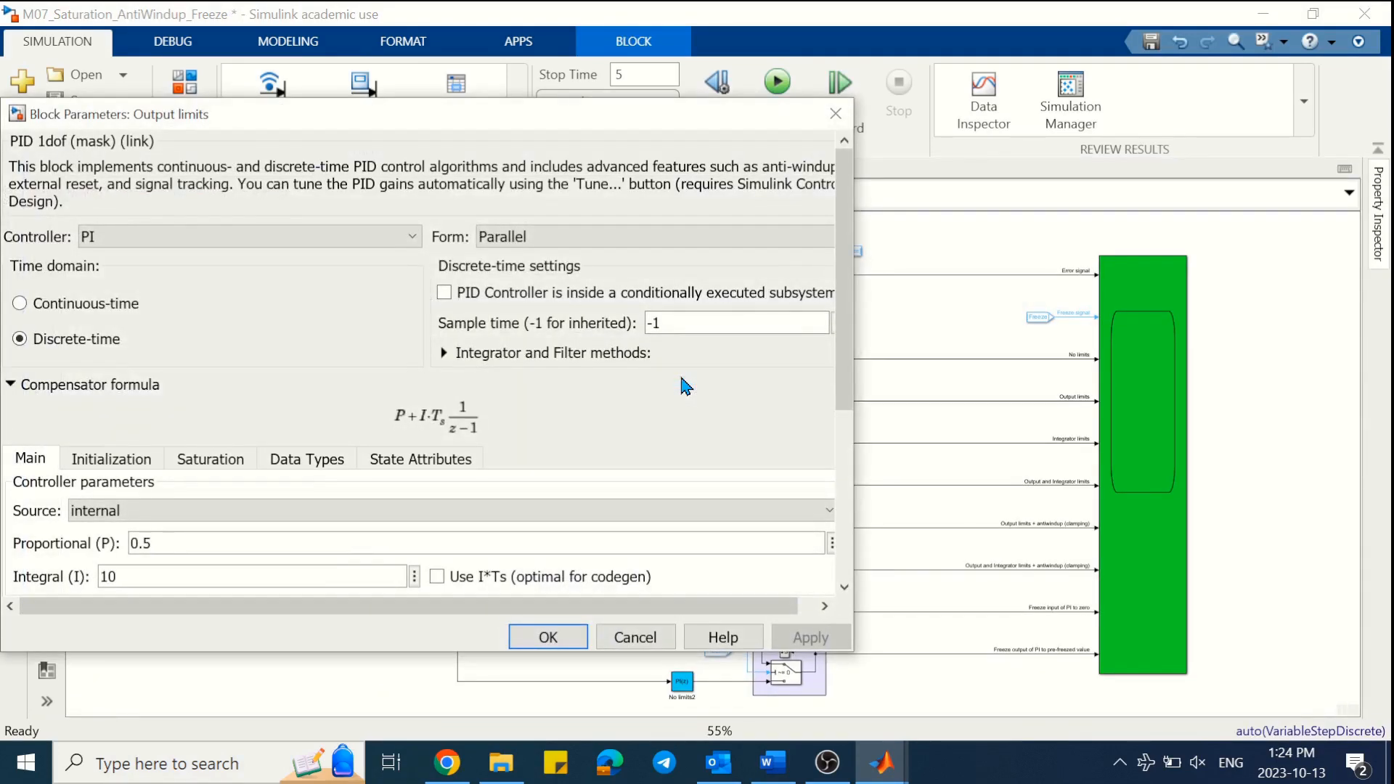
{"action": "left_click_drag", "start_coordinate": [599, 114], "coordinate": [930, 107]}
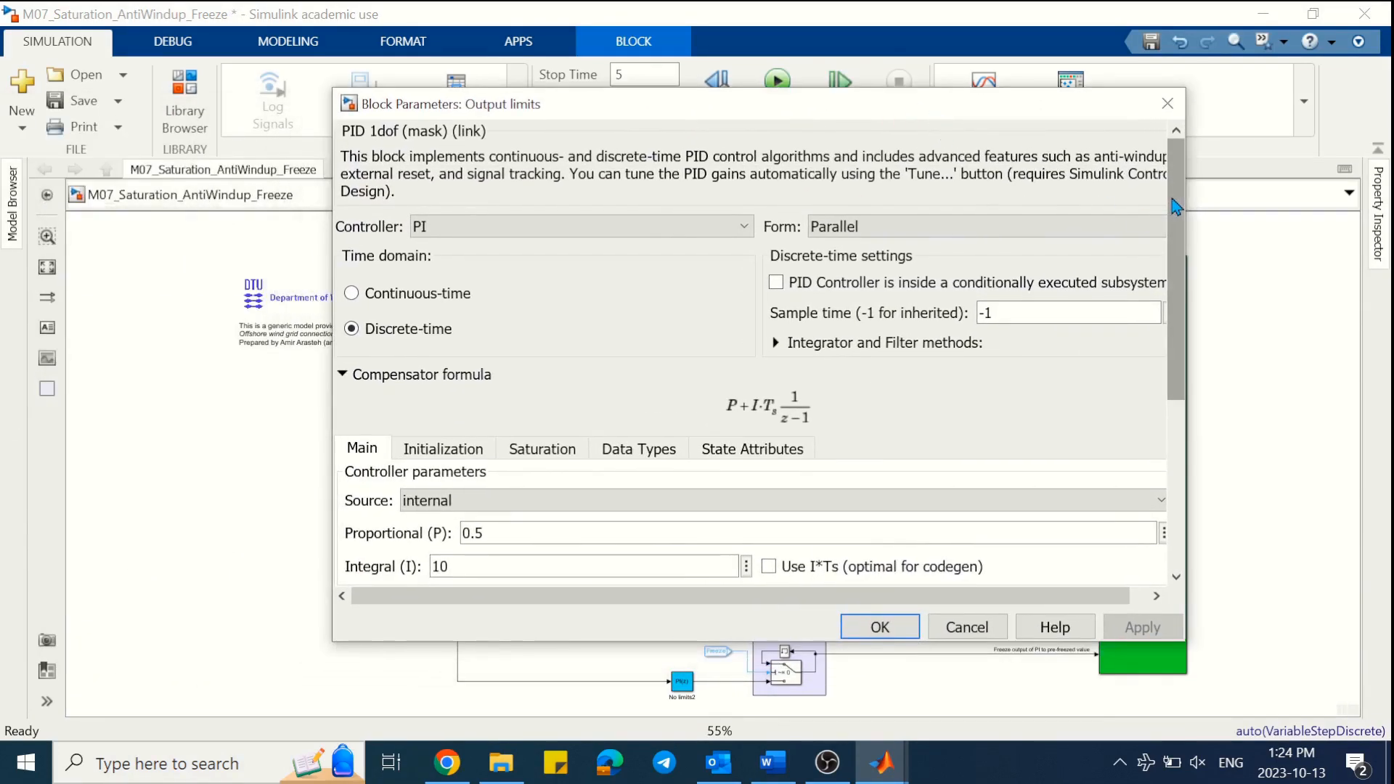
{"action": "scroll", "coordinate": [1173, 212], "scroll_direction": "down", "scroll_amount": 3}
{"action": "left_click", "coordinate": [446, 288]}
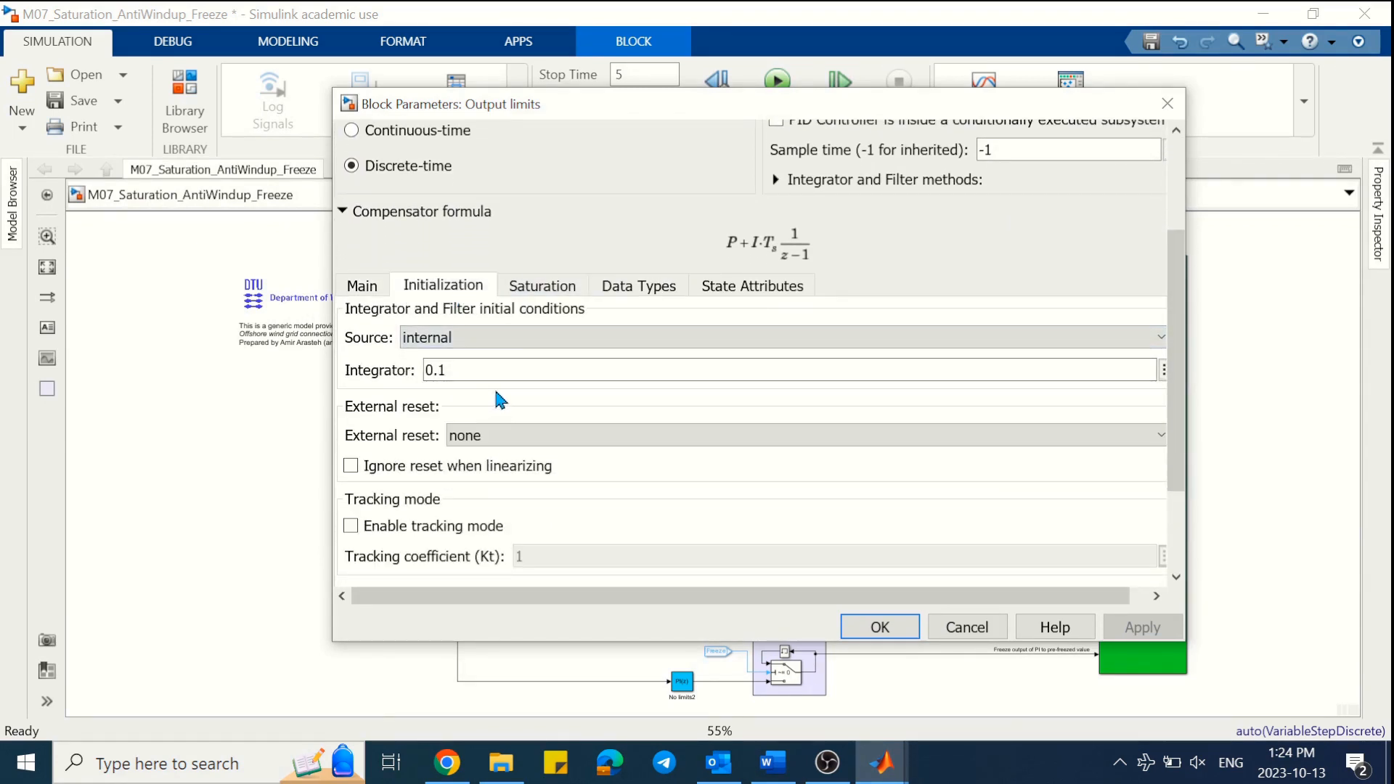
{"action": "left_click", "coordinate": [559, 285]}
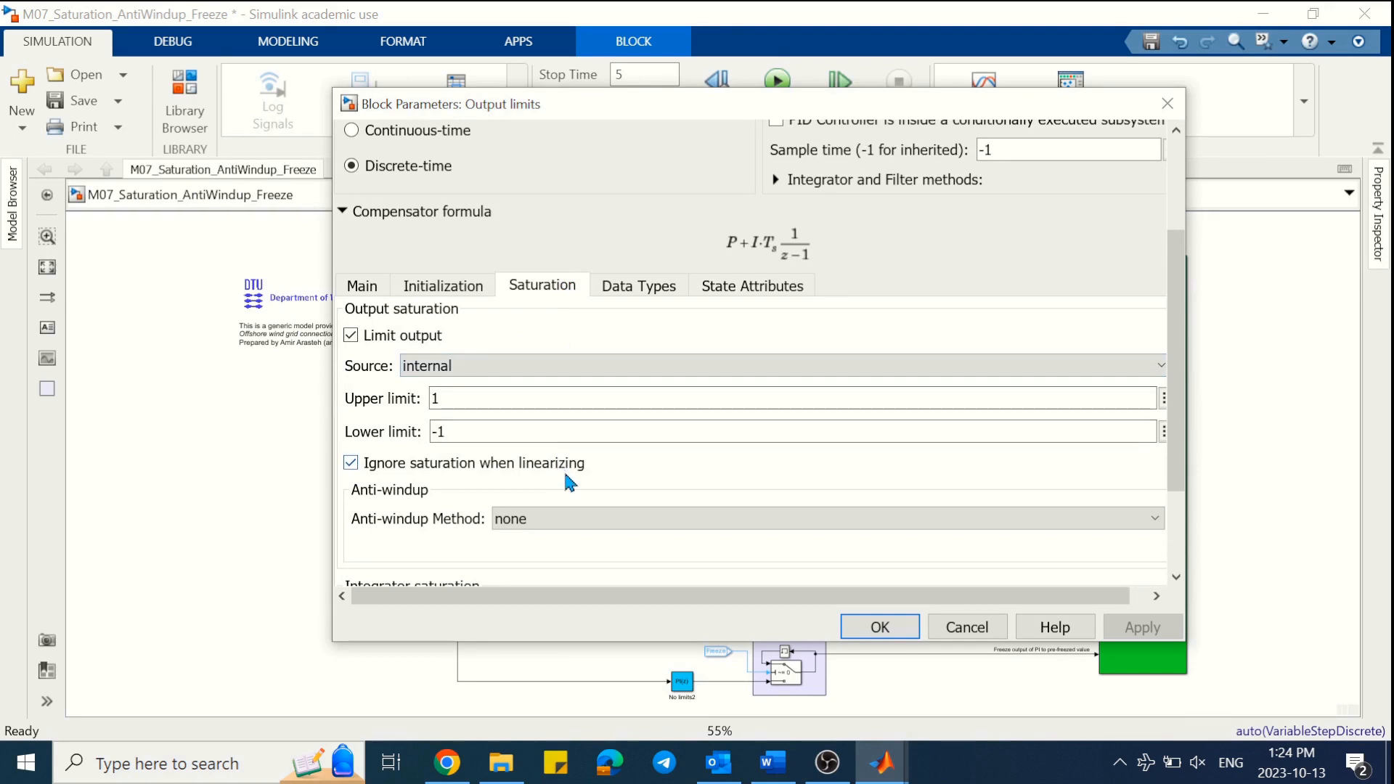
{"action": "left_click_drag", "start_coordinate": [1177, 452], "coordinate": [1179, 514]}
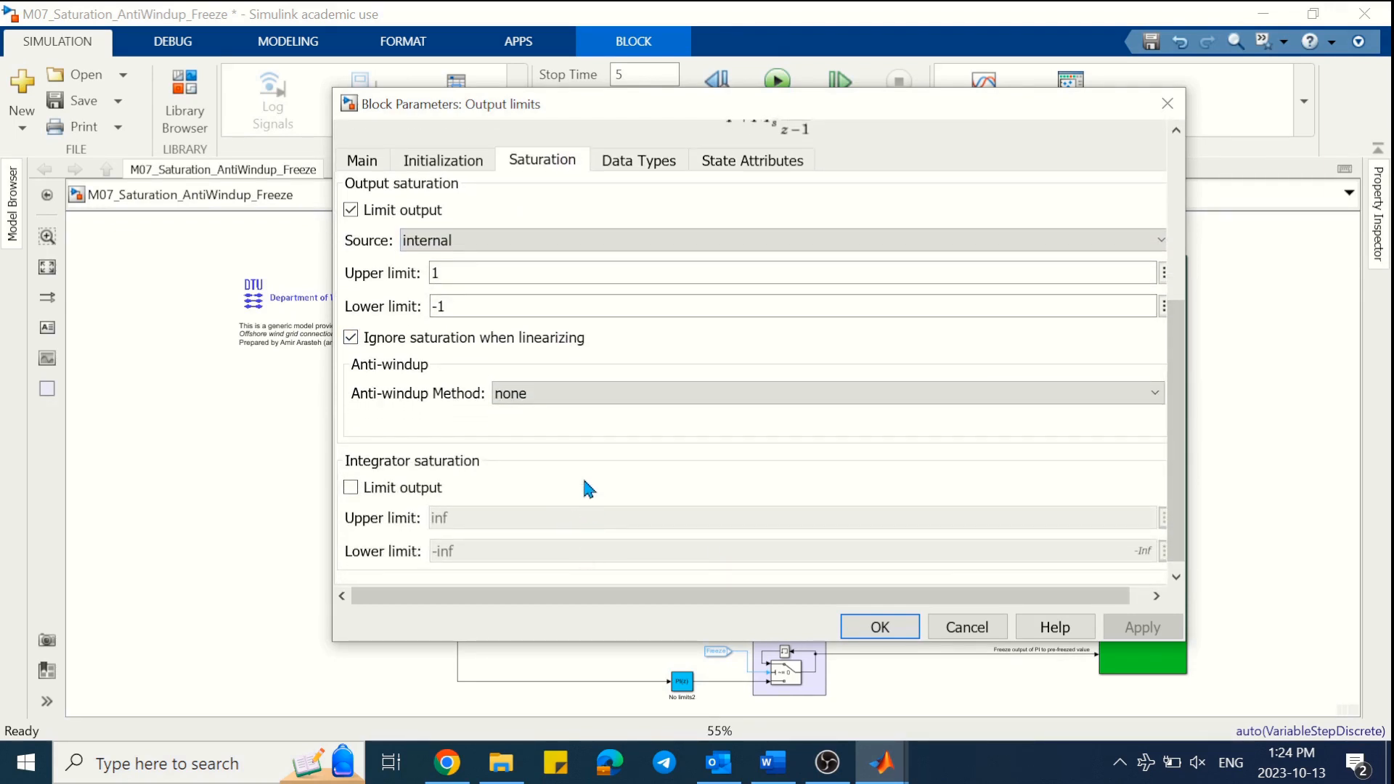
{"action": "left_click", "coordinate": [860, 625]}
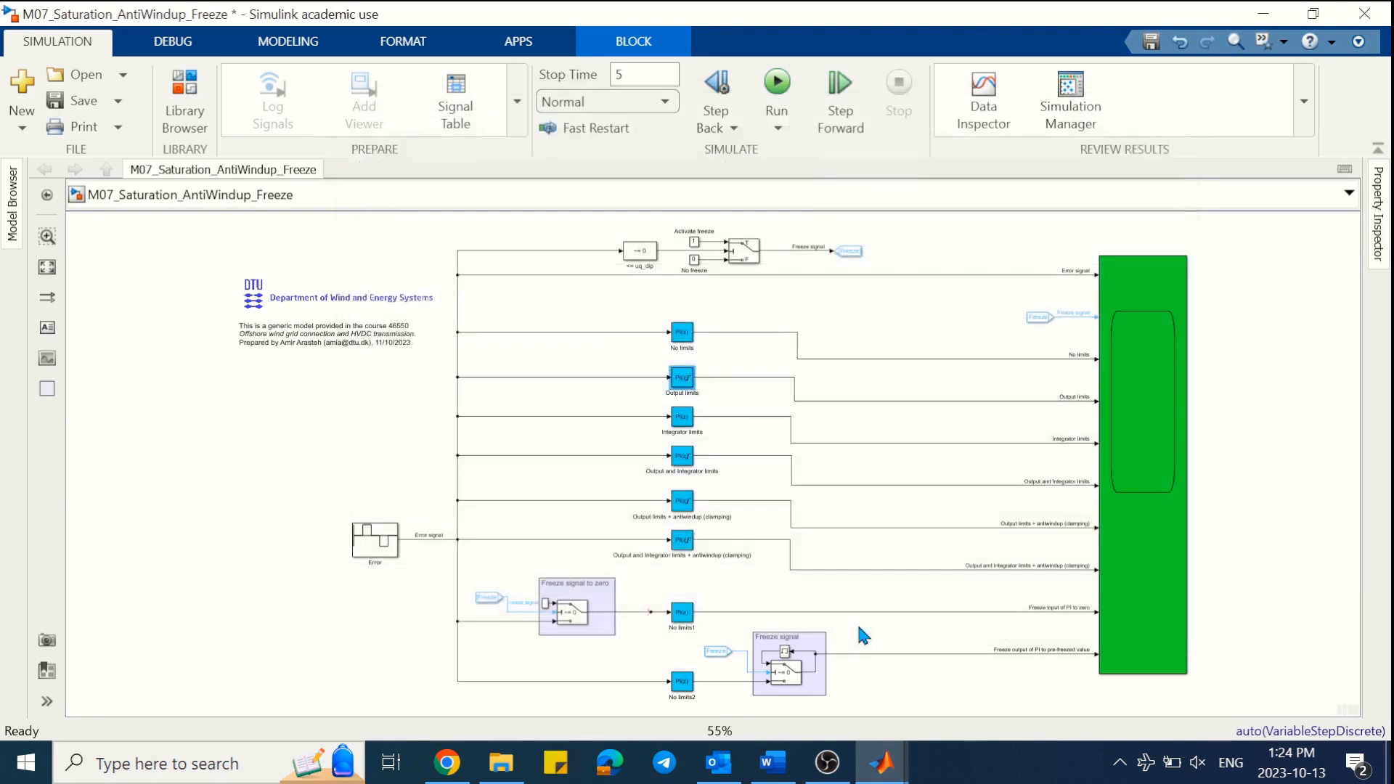
- Examine the "Integrator limits" PI controller's initial conditions, output saturation and integrator saturation limits
{"action": "left_click", "coordinate": [946, 442]}
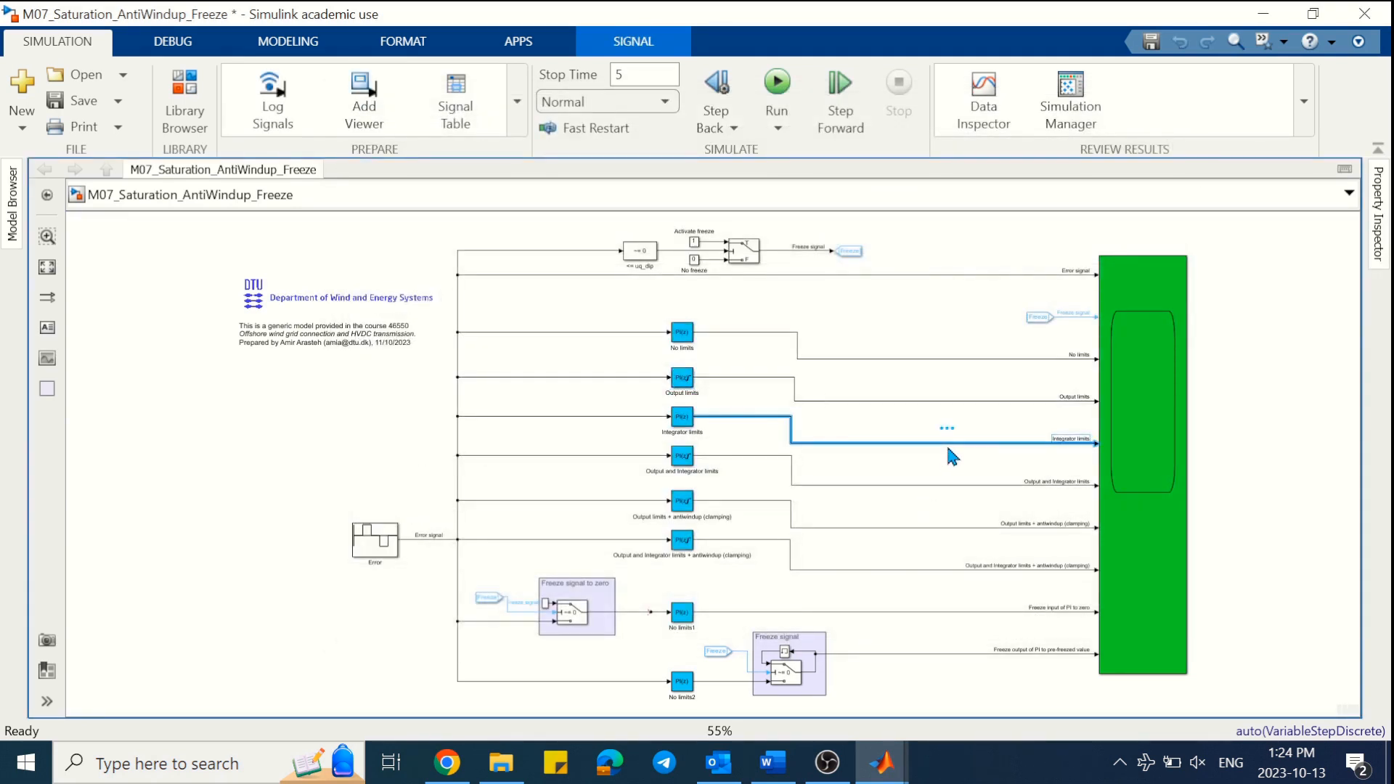
{"action": "double_click", "coordinate": [683, 426]}
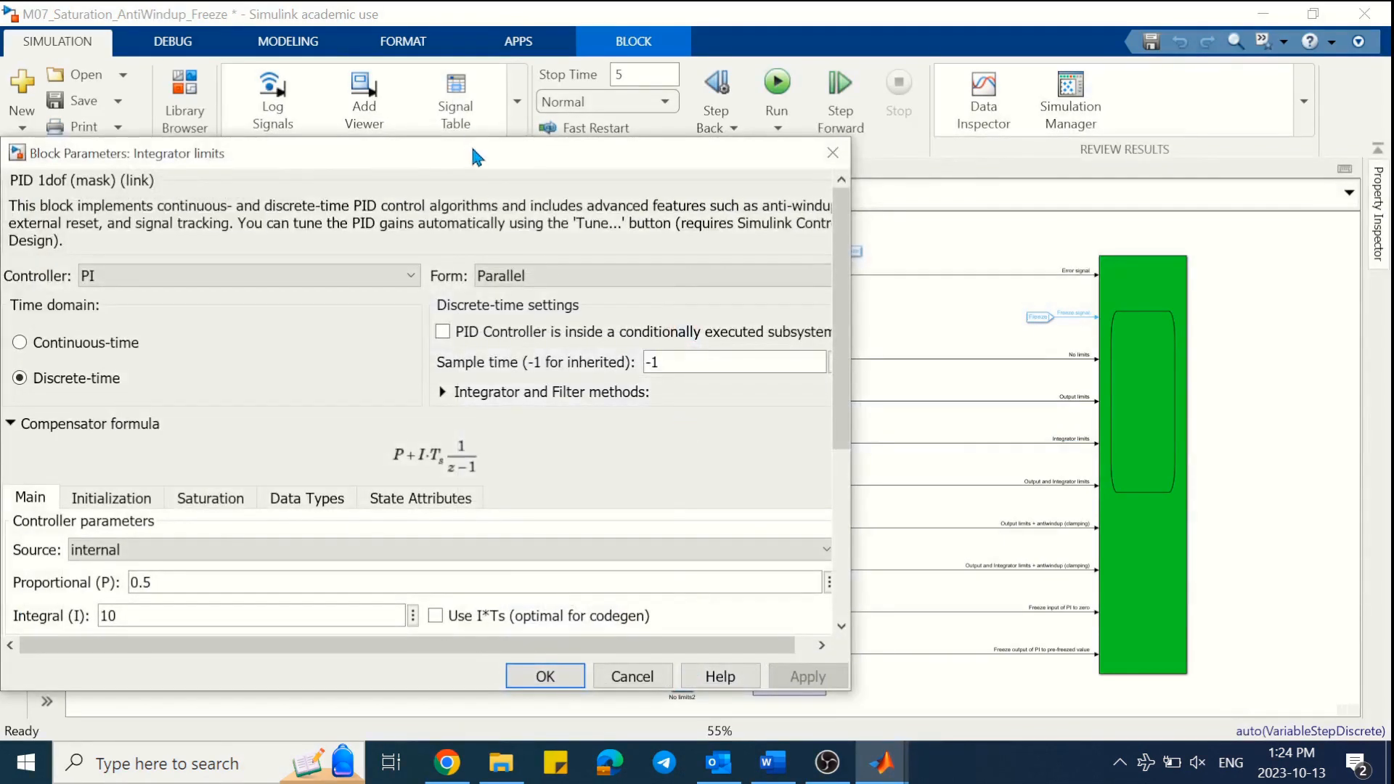
{"action": "left_click_drag", "start_coordinate": [472, 156], "coordinate": [722, 99]}
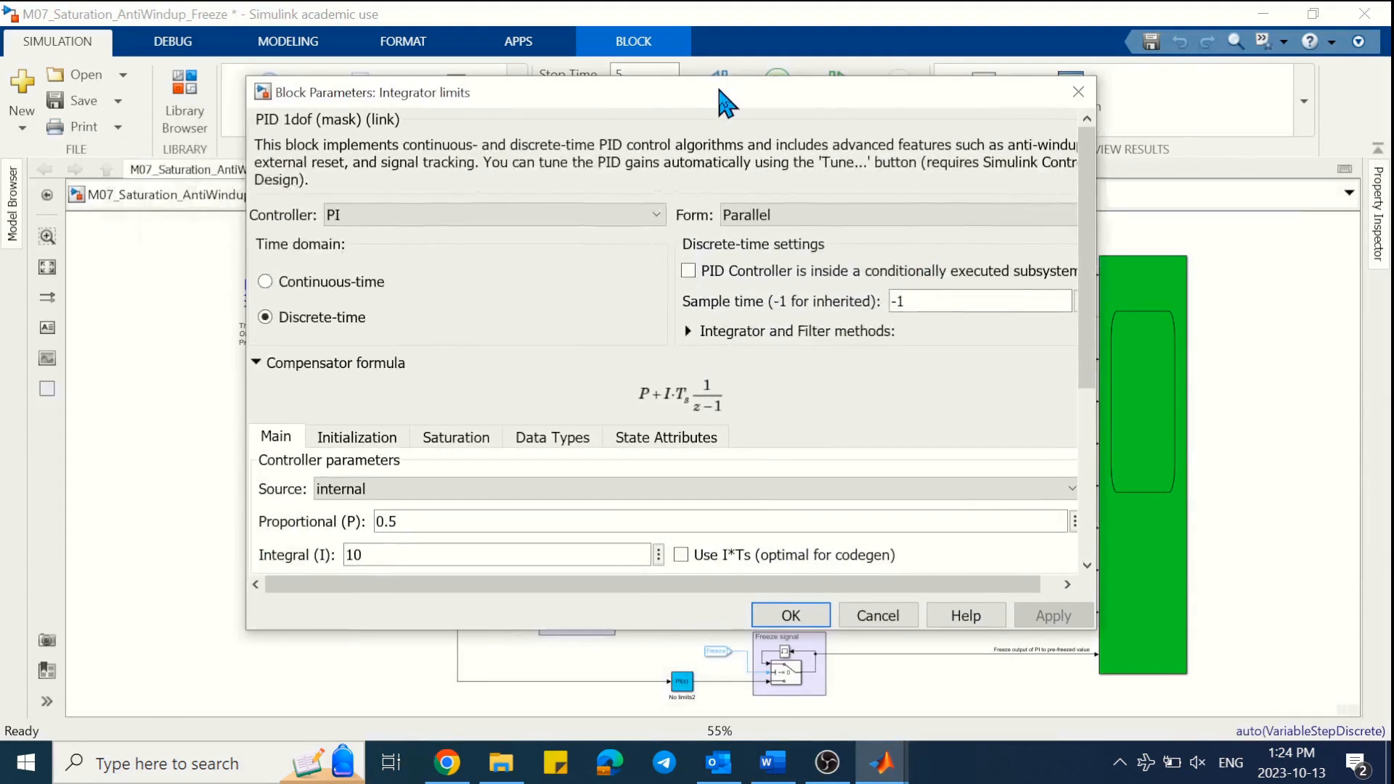
{"action": "left_click_drag", "start_coordinate": [1086, 173], "coordinate": [1083, 251]}
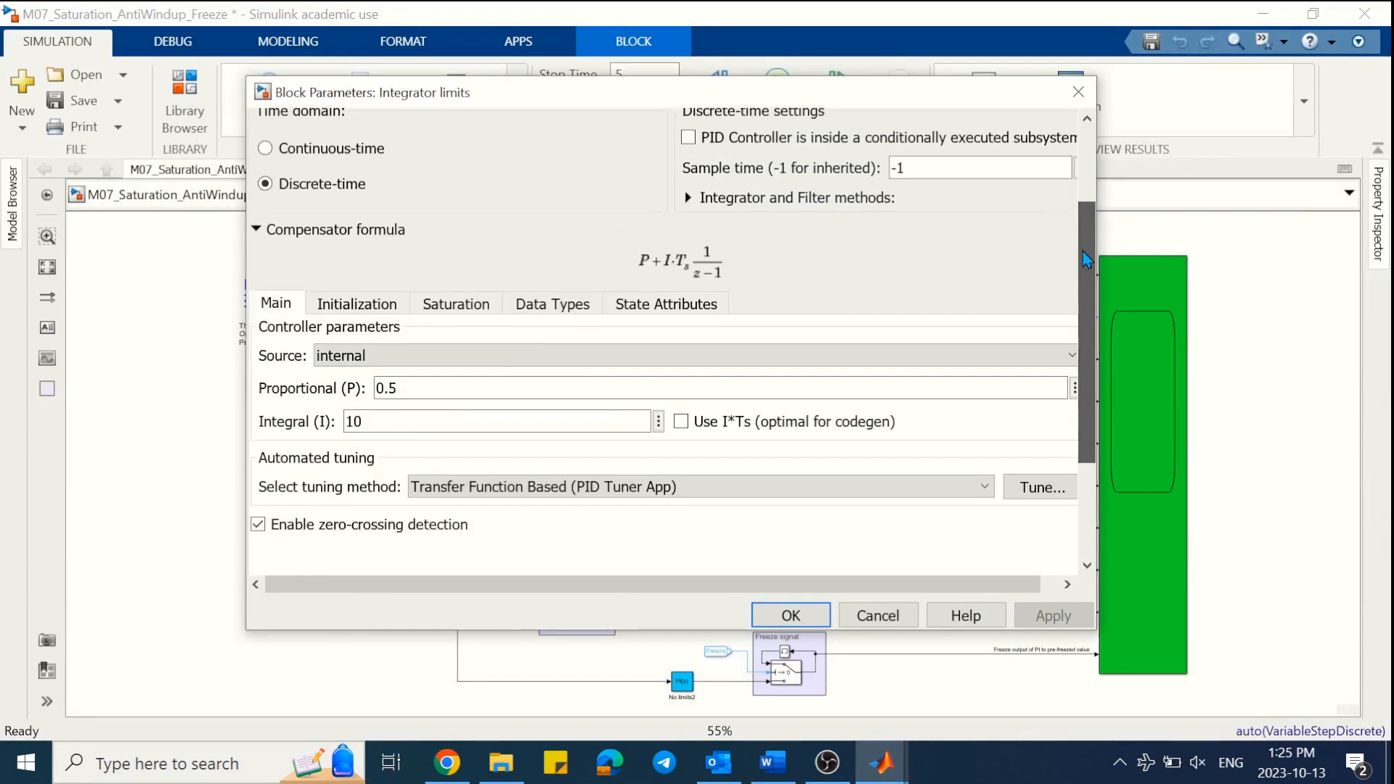
{"action": "left_click", "coordinate": [384, 304]}
{"action": "left_click", "coordinate": [456, 302]}
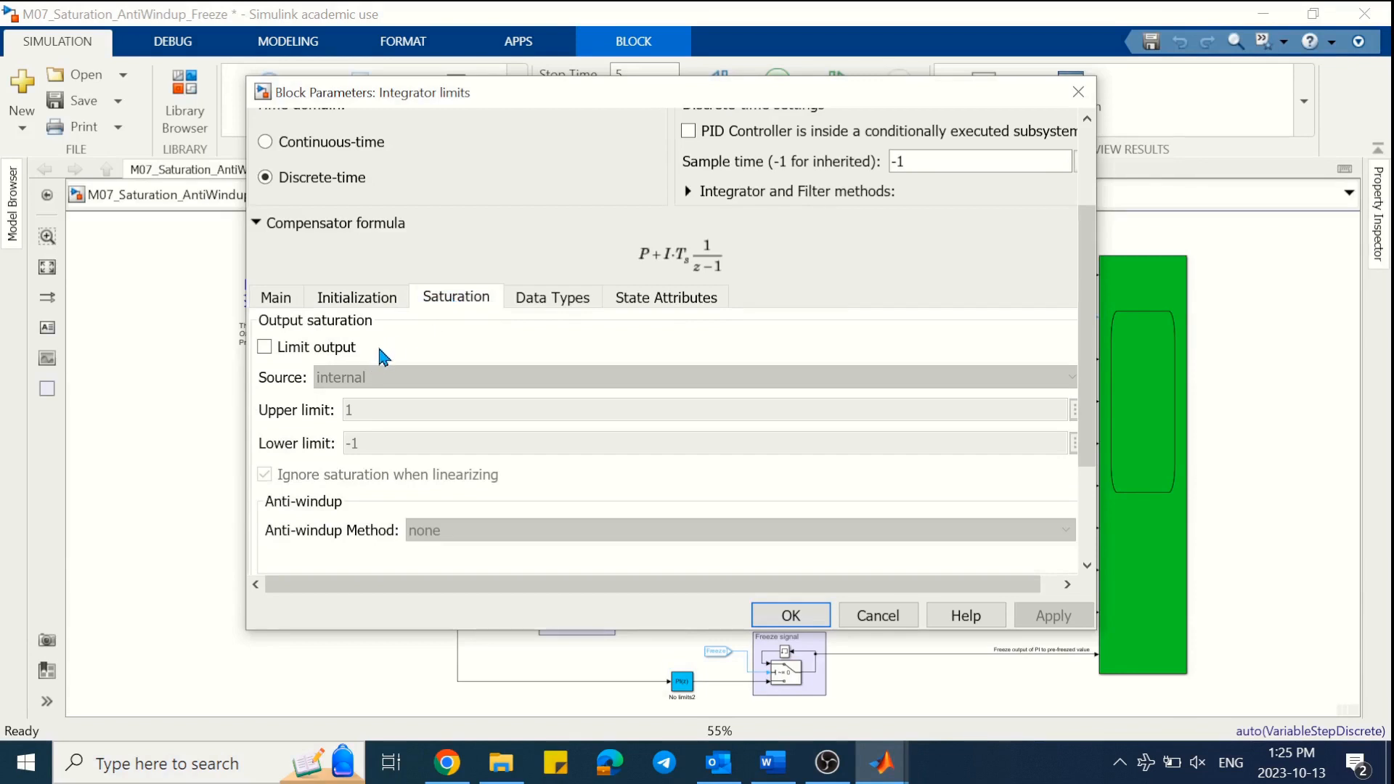
{"action": "scroll", "coordinate": [450, 406], "scroll_direction": "down", "scroll_amount": 3}
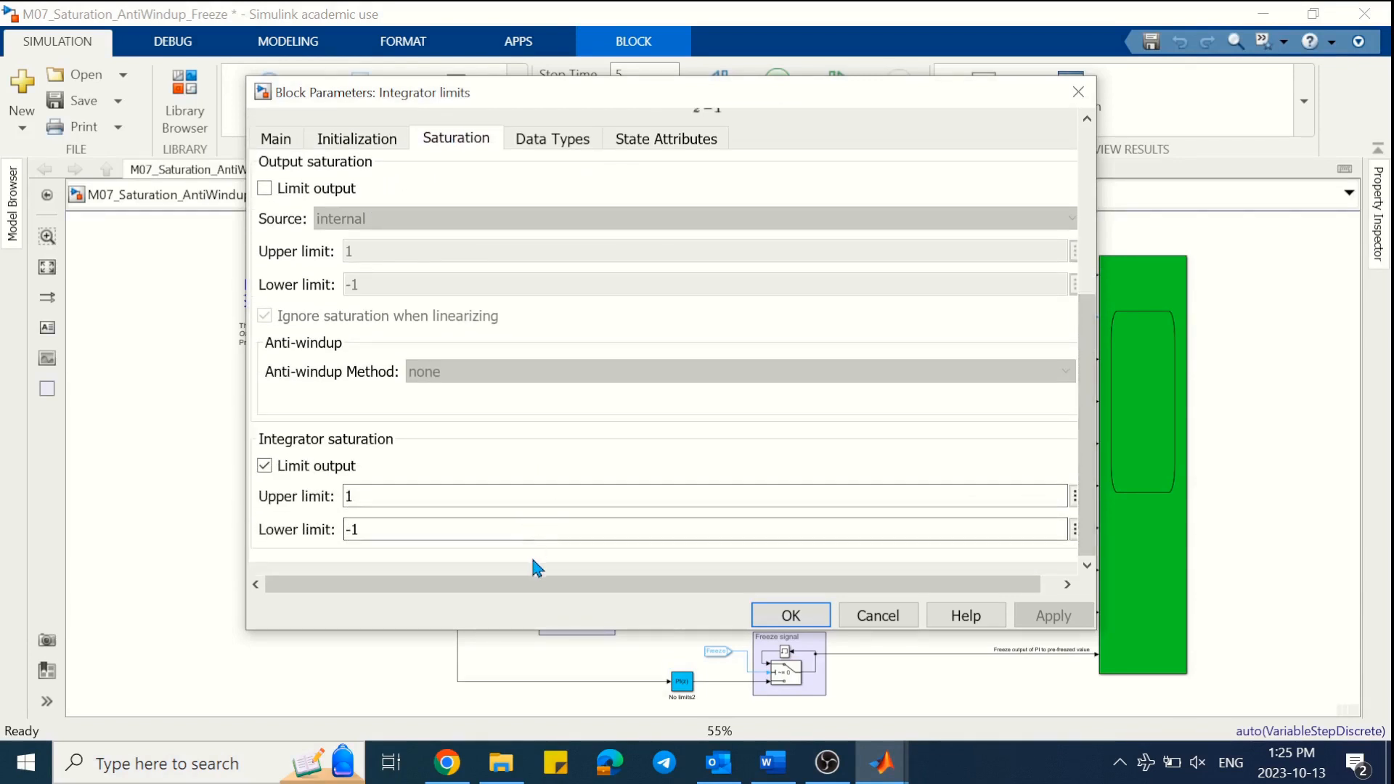
{"action": "left_click", "coordinate": [790, 614]}
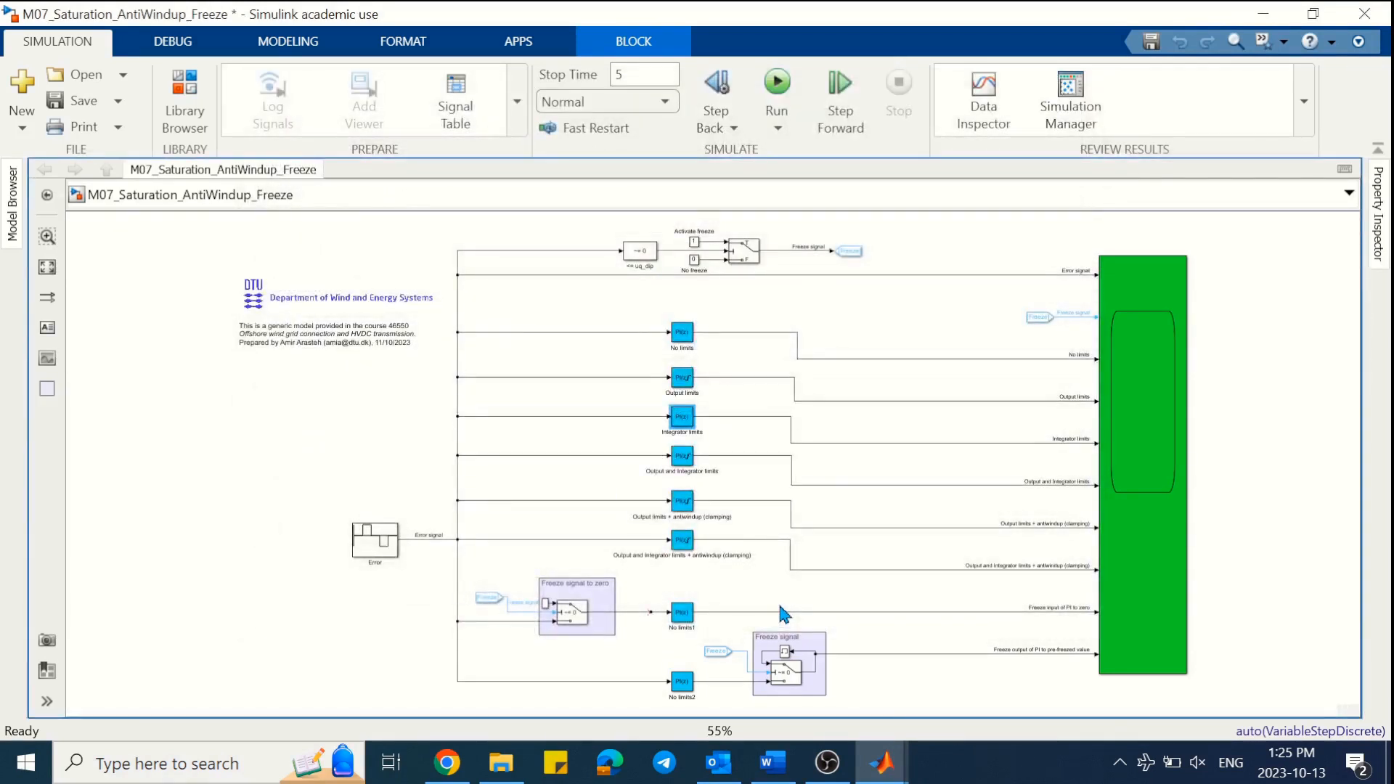
- Examine the "Output and Integrator limits" PI controller's initial conditions, output and integrator saturation limits, and anti-windup method
{"action": "left_click", "coordinate": [871, 485]}
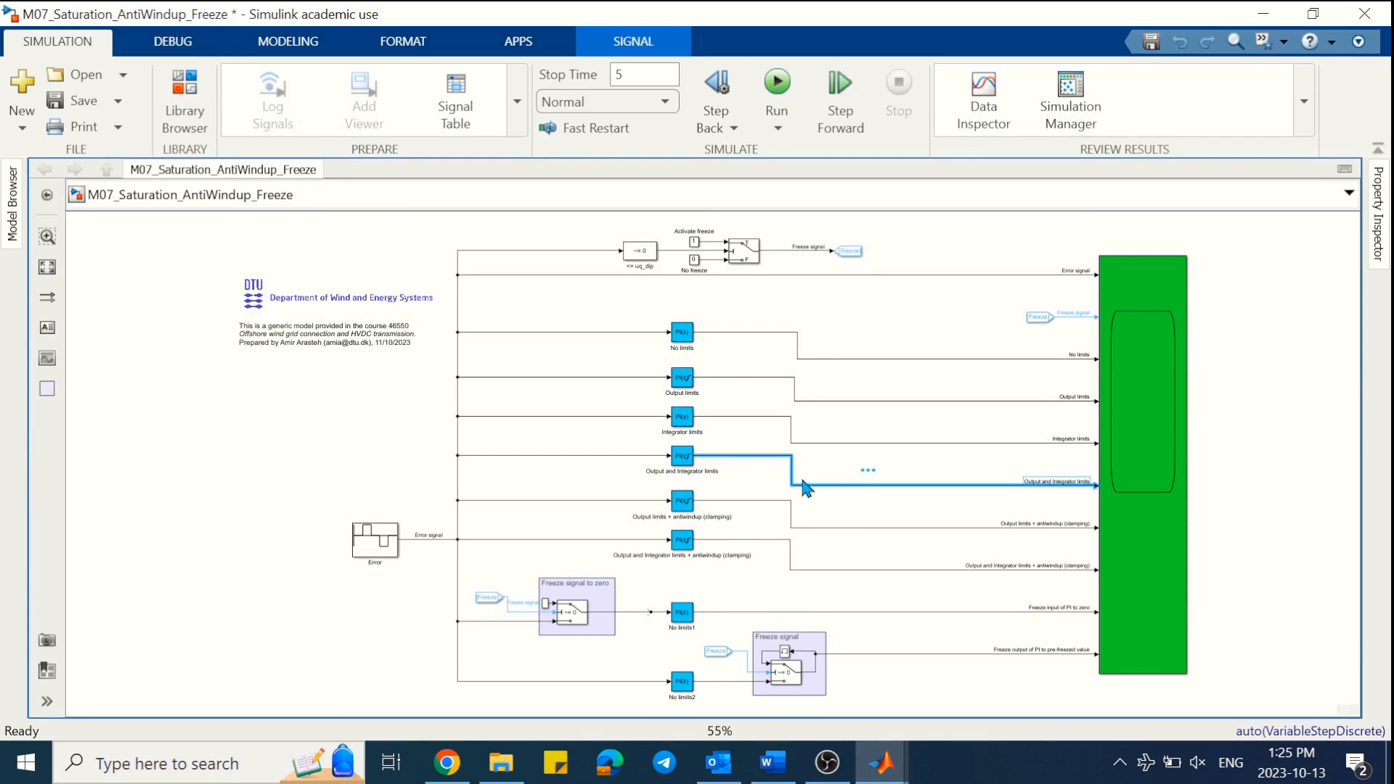
{"action": "double_click", "coordinate": [683, 457]}
{"action": "left_click_drag", "start_coordinate": [566, 202], "coordinate": [856, 148]}
{"action": "scroll", "coordinate": [433, 324], "scroll_direction": "down", "scroll_amount": 3}
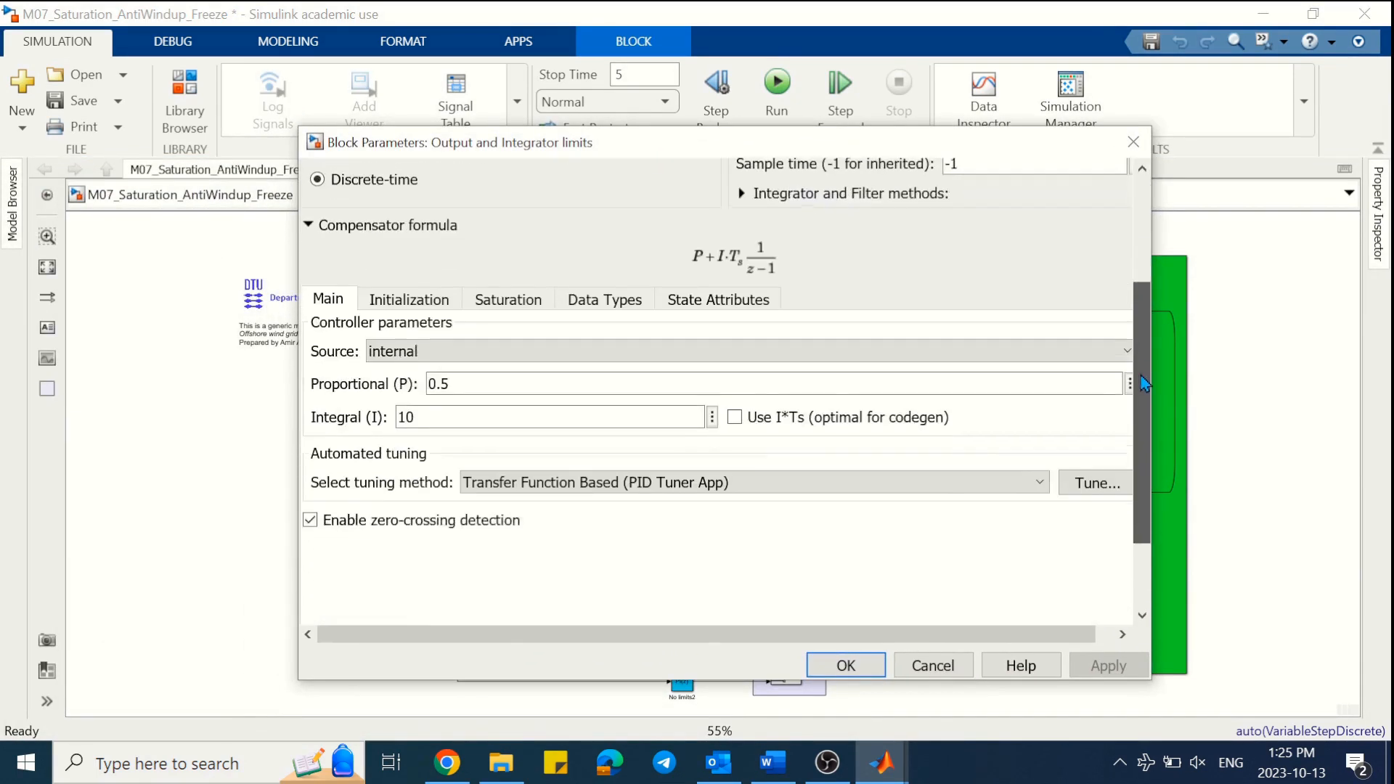
{"action": "left_click", "coordinate": [409, 297]}
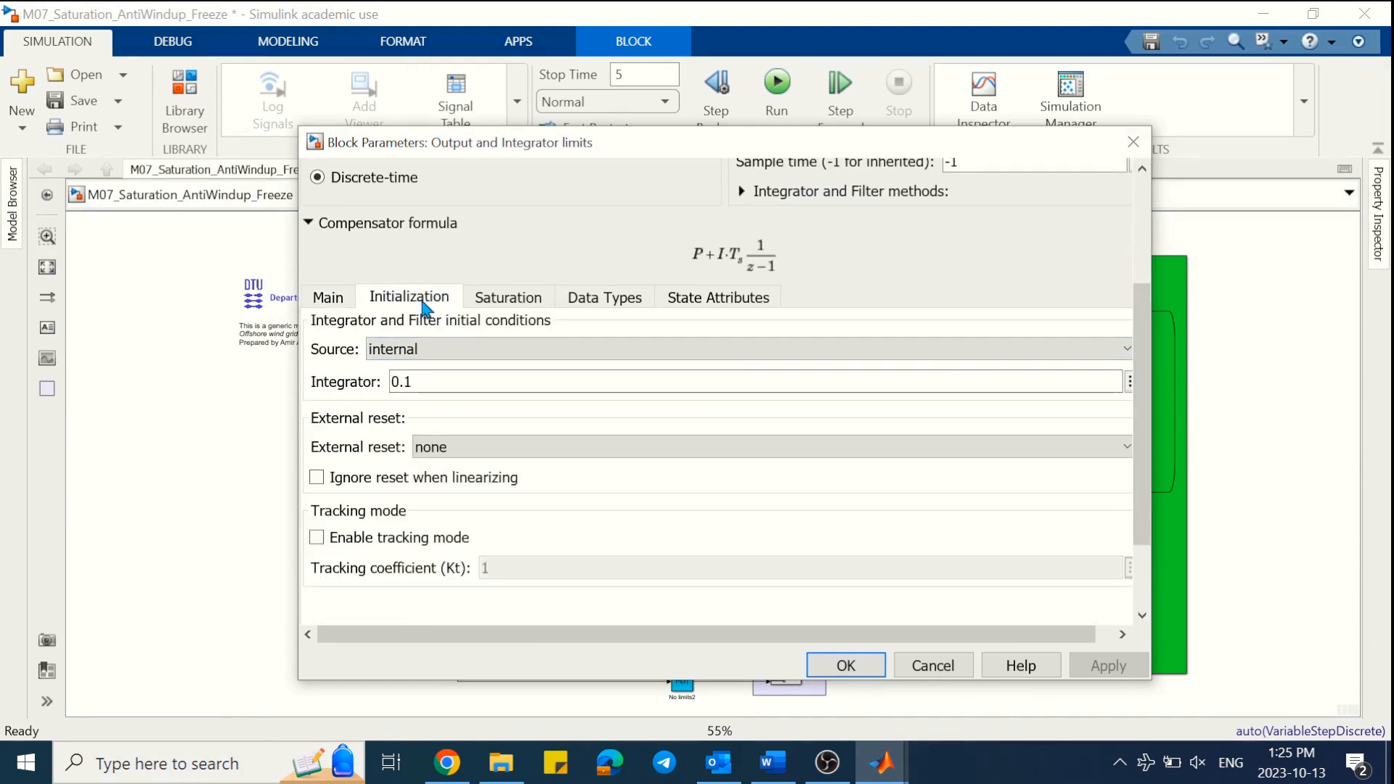
{"action": "left_click", "coordinate": [495, 299]}
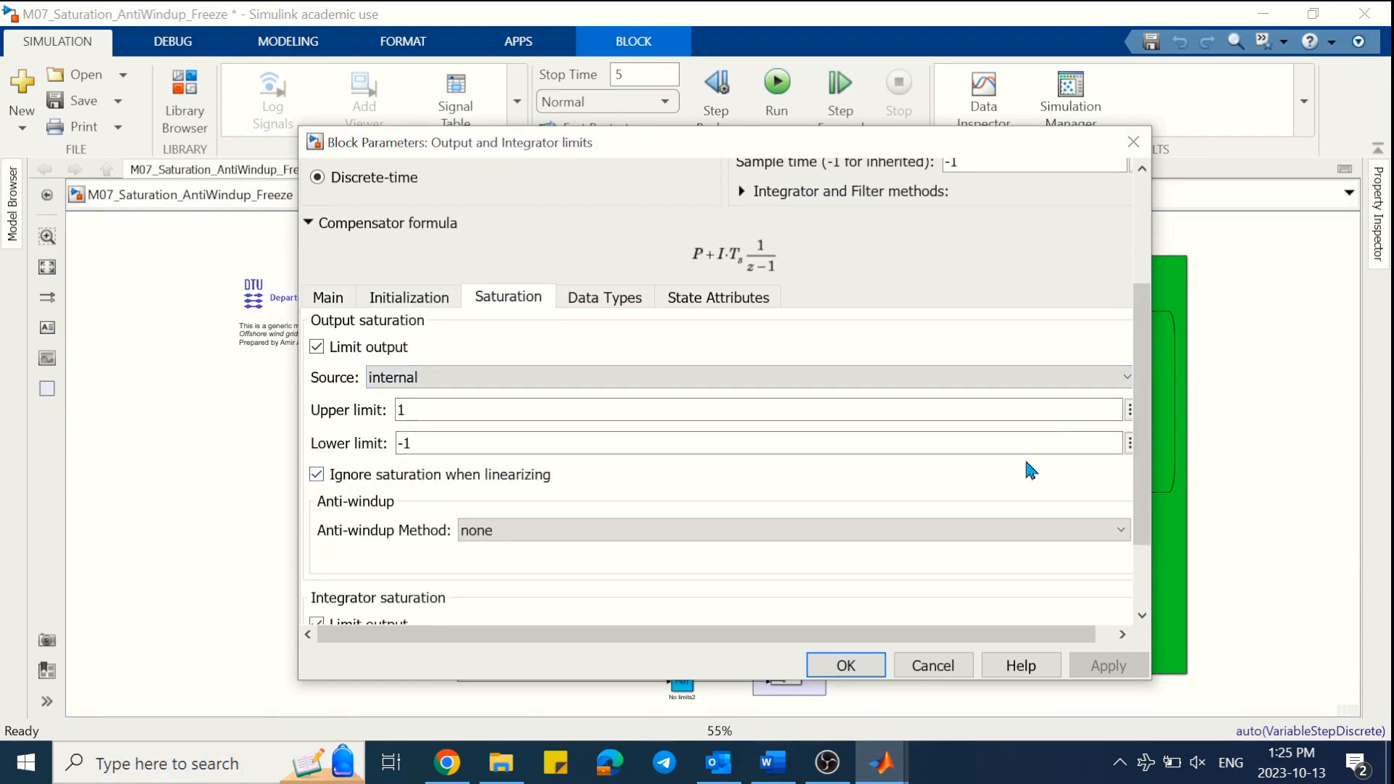
{"action": "scroll", "coordinate": [1089, 508], "scroll_direction": "down", "scroll_amount": 3}
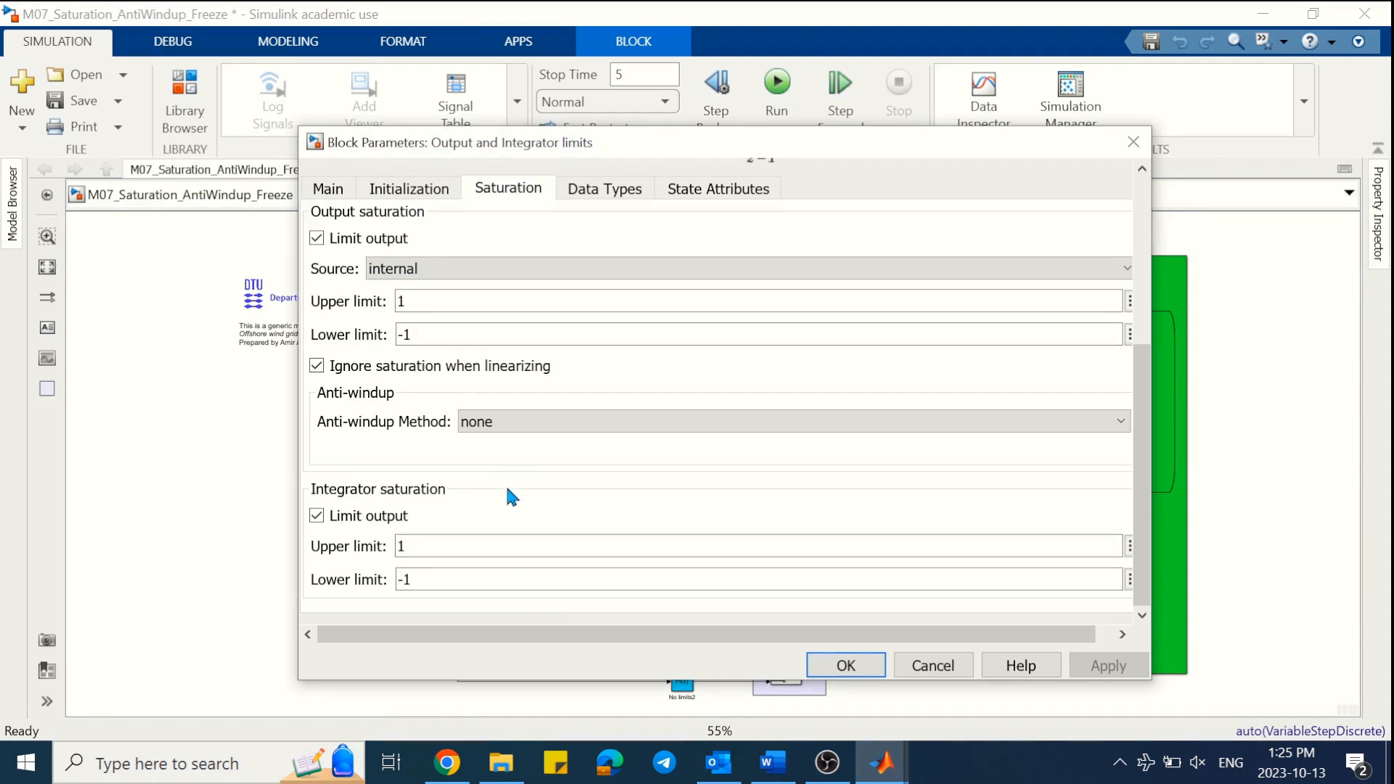
{"action": "left_click", "coordinate": [840, 663]}
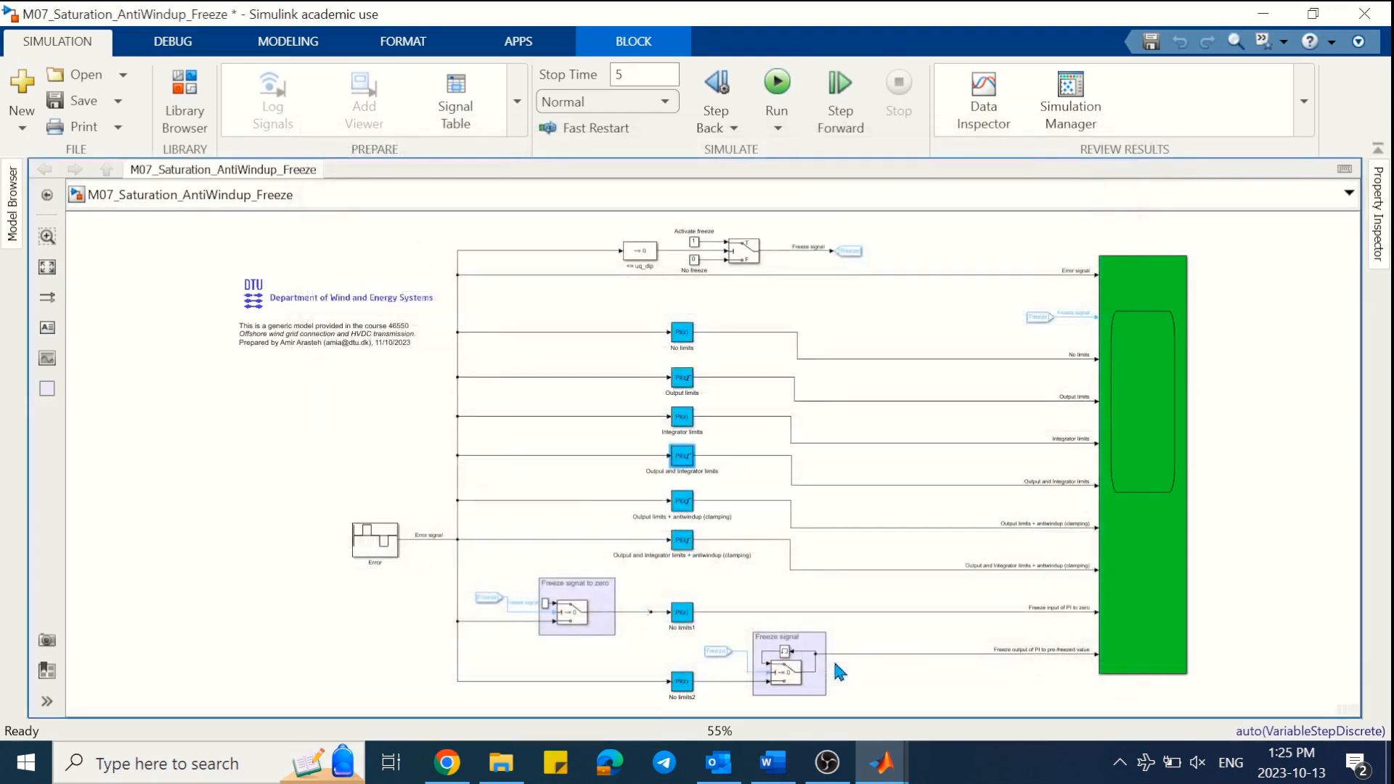
- Examine the "Output limits + antiwindup (clamping)" PI controller's initial conditions, output limits, anti-windup method and integrator saturation settings
{"action": "left_click", "coordinate": [936, 530]}
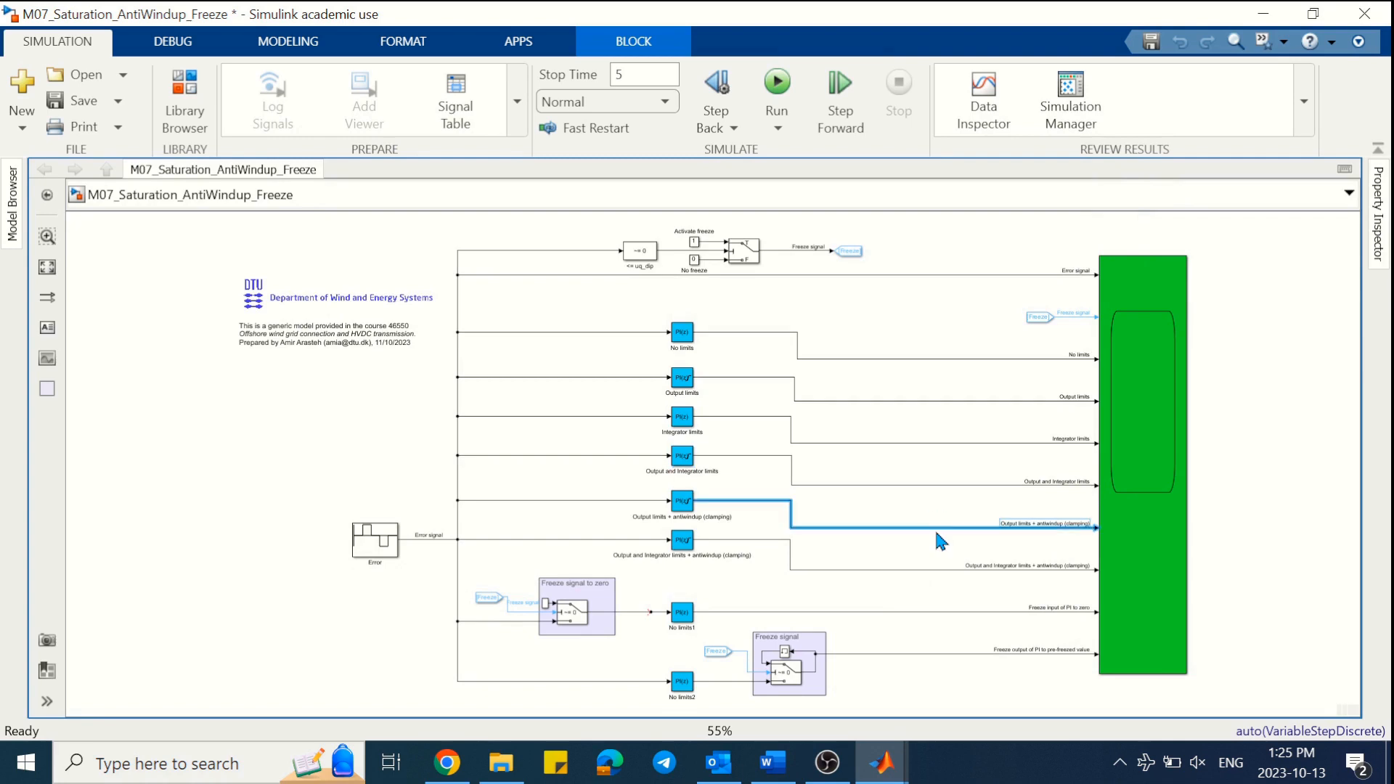
{"action": "double_click", "coordinate": [683, 504]}
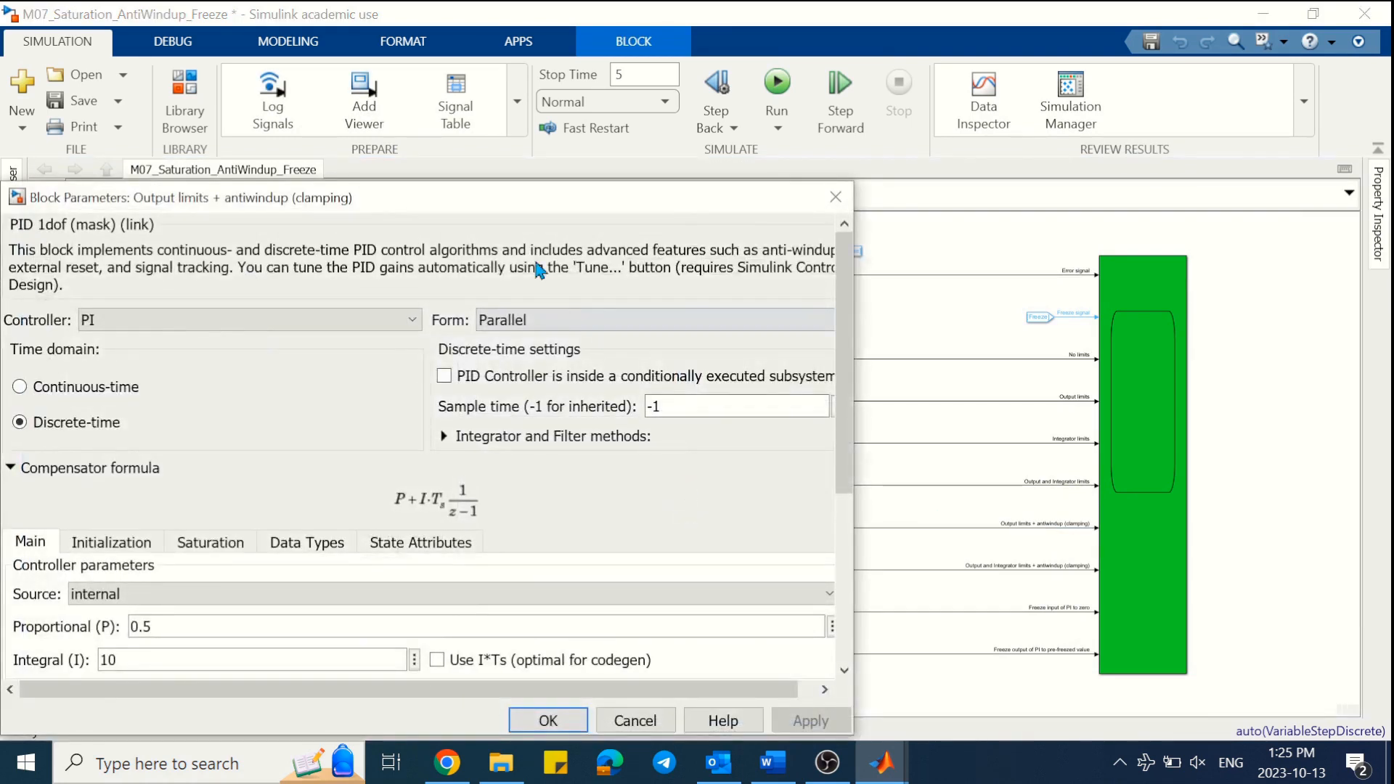
{"action": "left_click_drag", "start_coordinate": [524, 197], "coordinate": [845, 137]}
{"action": "left_click_drag", "start_coordinate": [1165, 269], "coordinate": [1166, 353]}
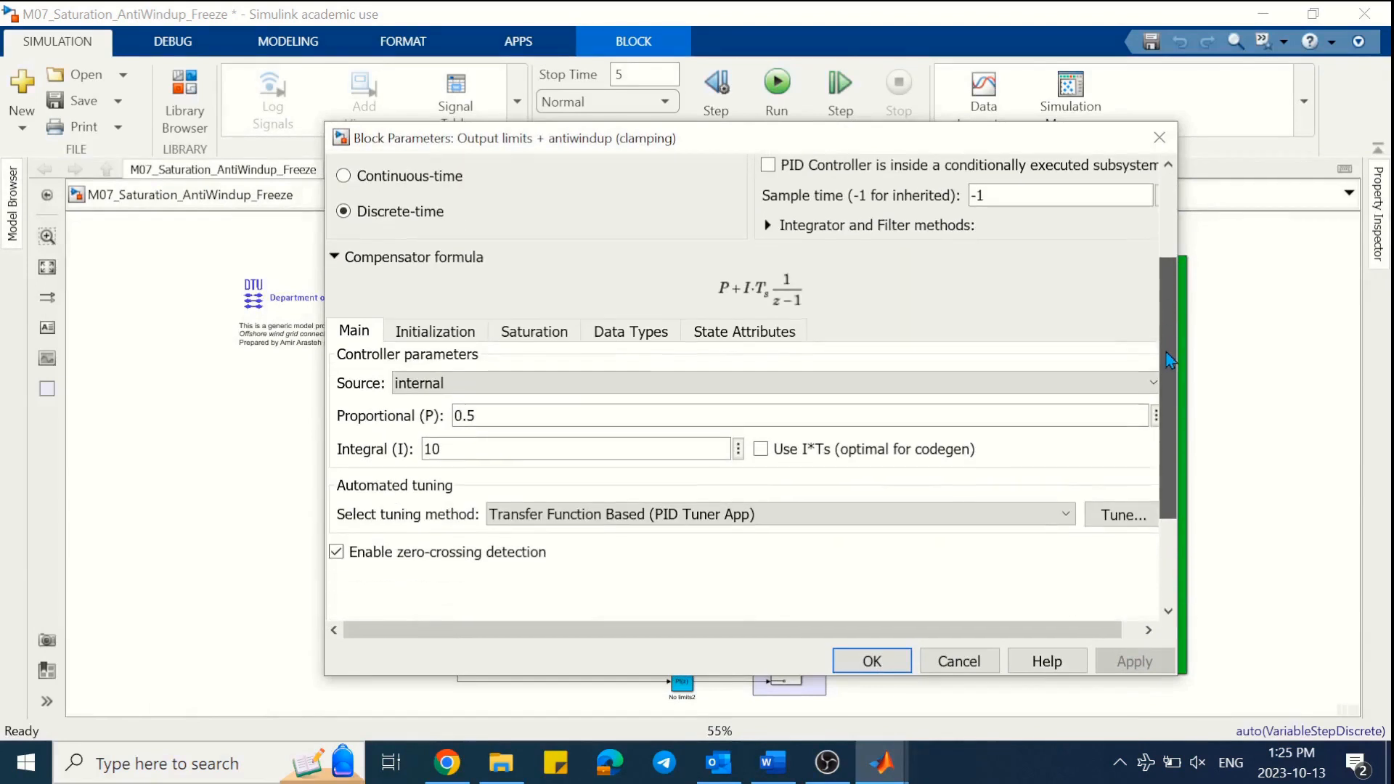
{"action": "left_click", "coordinate": [436, 331]}
{"action": "left_click", "coordinate": [556, 332]}
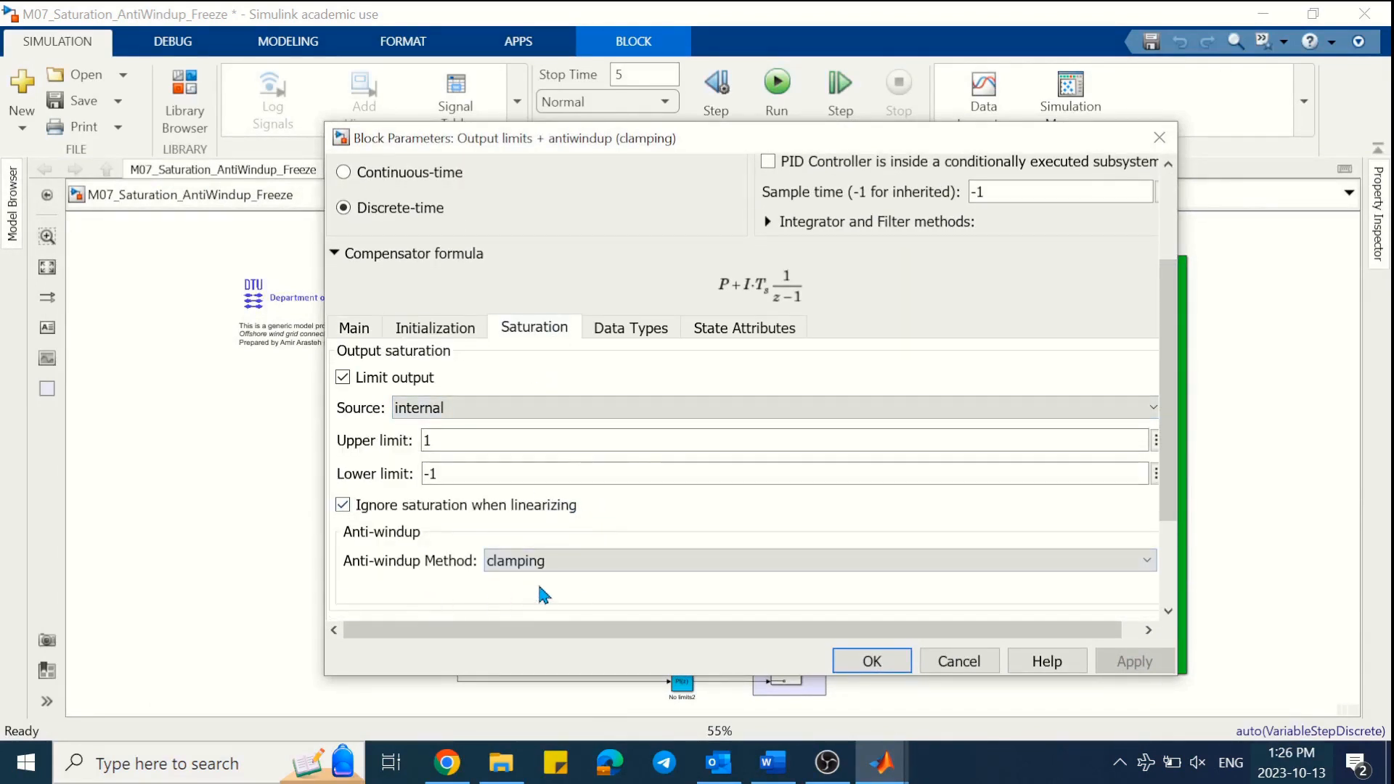
{"action": "left_click_drag", "start_coordinate": [1169, 428], "coordinate": [1178, 511]}
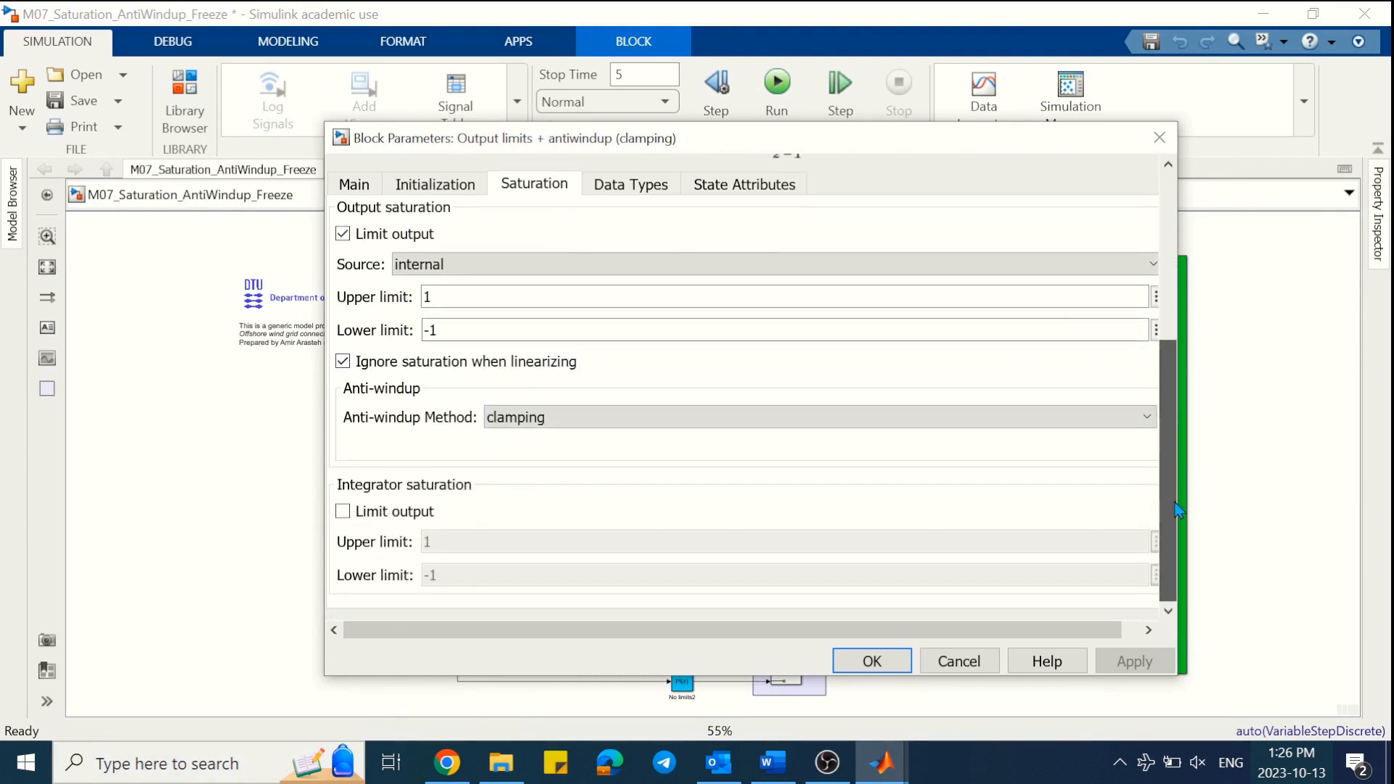
{"action": "left_click", "coordinate": [872, 660]}
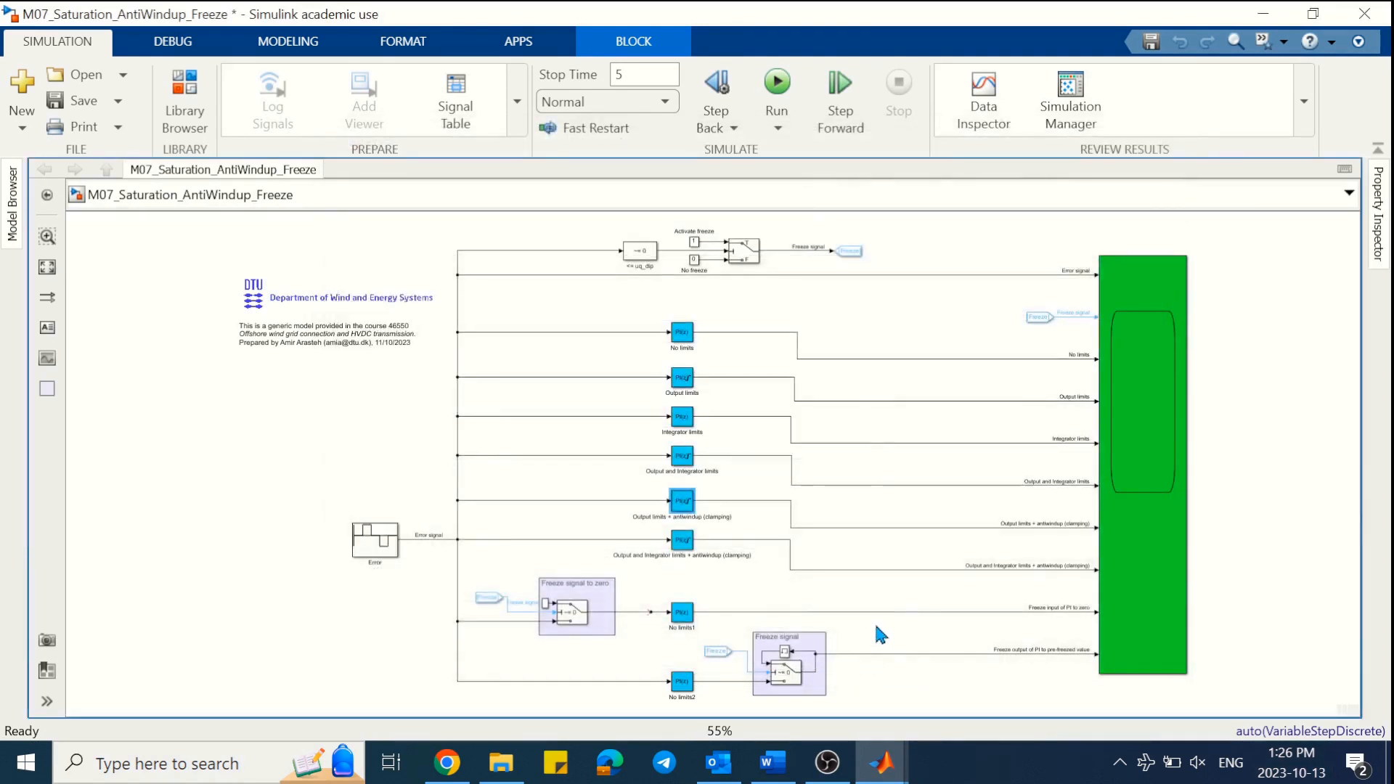
- Examine the "Output and Integrator limits + antiwindup (clamping)" PI controller's initial conditions, saturation limits and anti-windup method
{"action": "left_click", "coordinate": [899, 570]}
{"action": "left_click", "coordinate": [687, 546]}
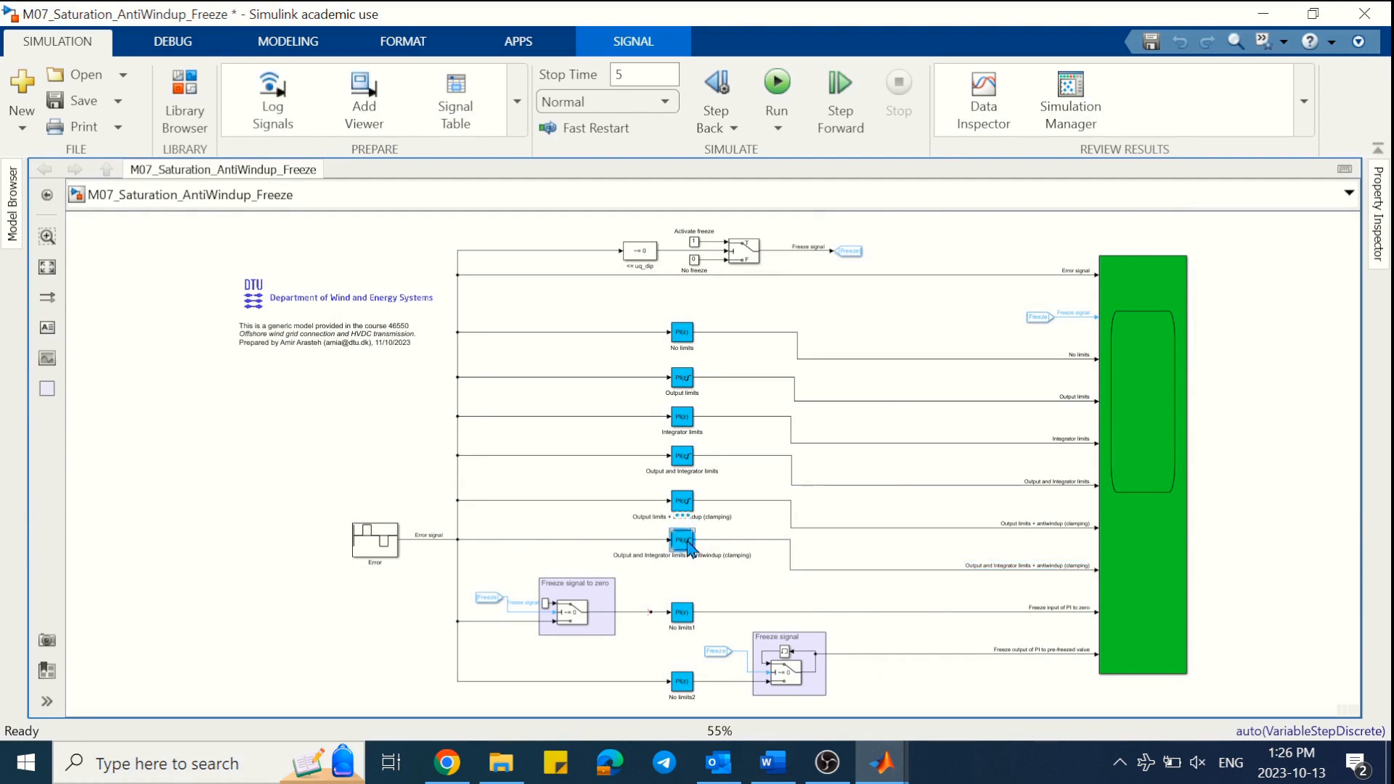
{"action": "double_click", "coordinate": [687, 546]}
{"action": "left_click_drag", "start_coordinate": [582, 220], "coordinate": [887, 145]}
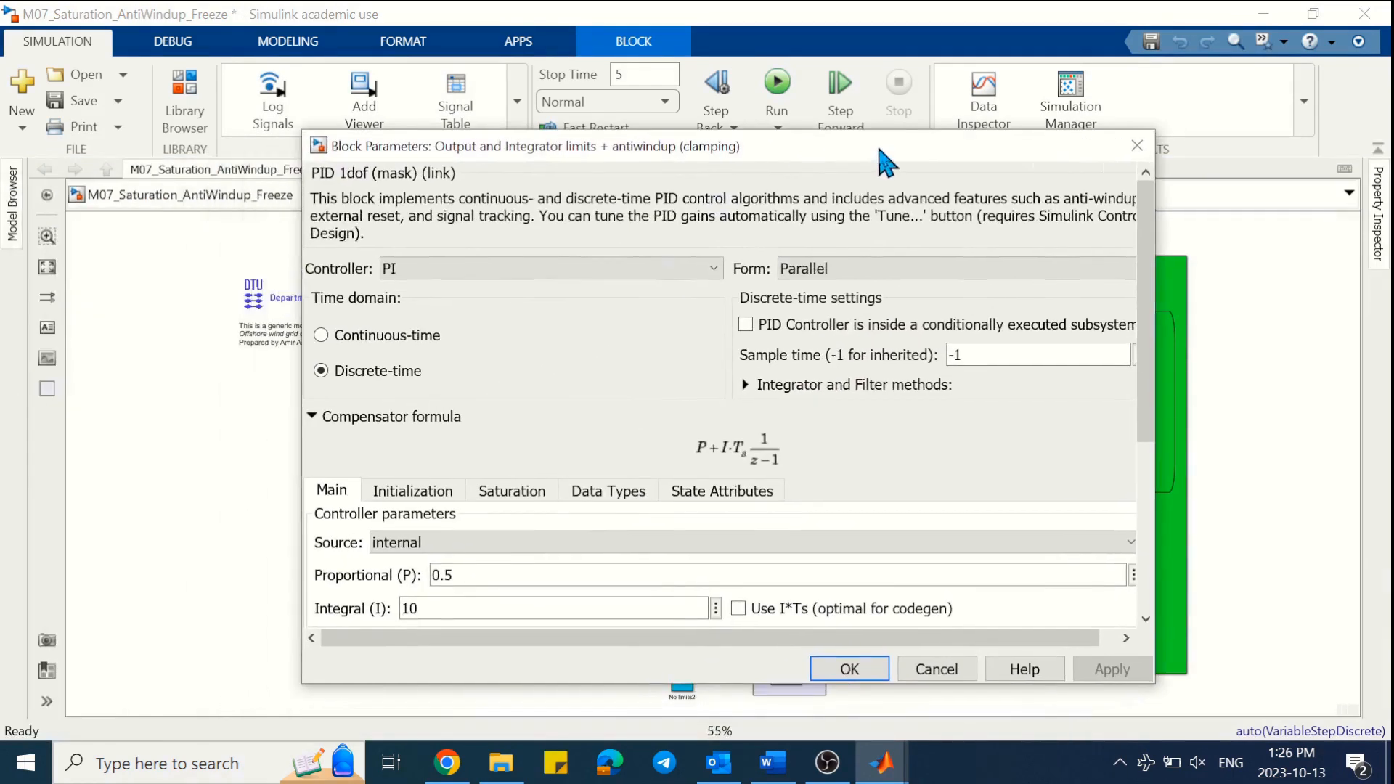
{"action": "left_click_drag", "start_coordinate": [1145, 392], "coordinate": [1145, 476]}
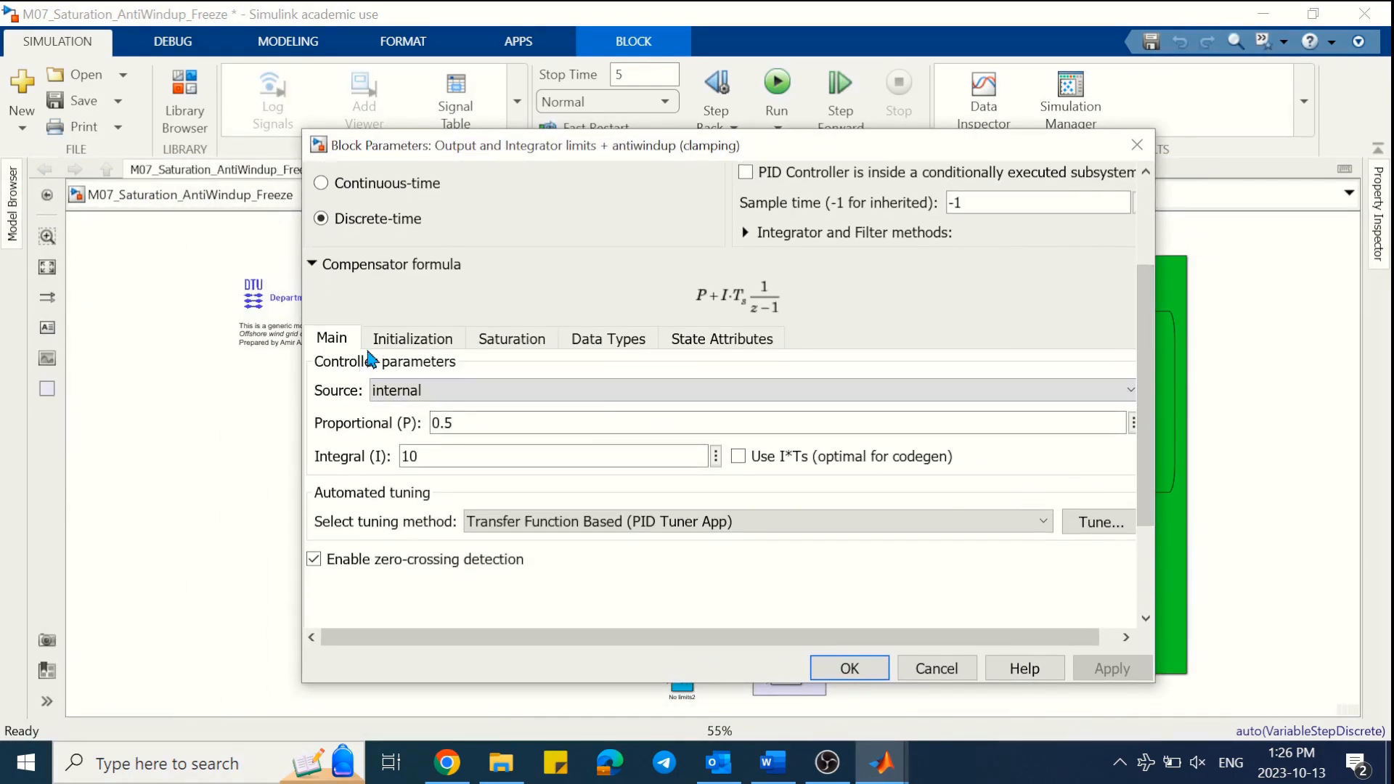
{"action": "left_click", "coordinate": [401, 341]}
{"action": "left_click", "coordinate": [500, 341]}
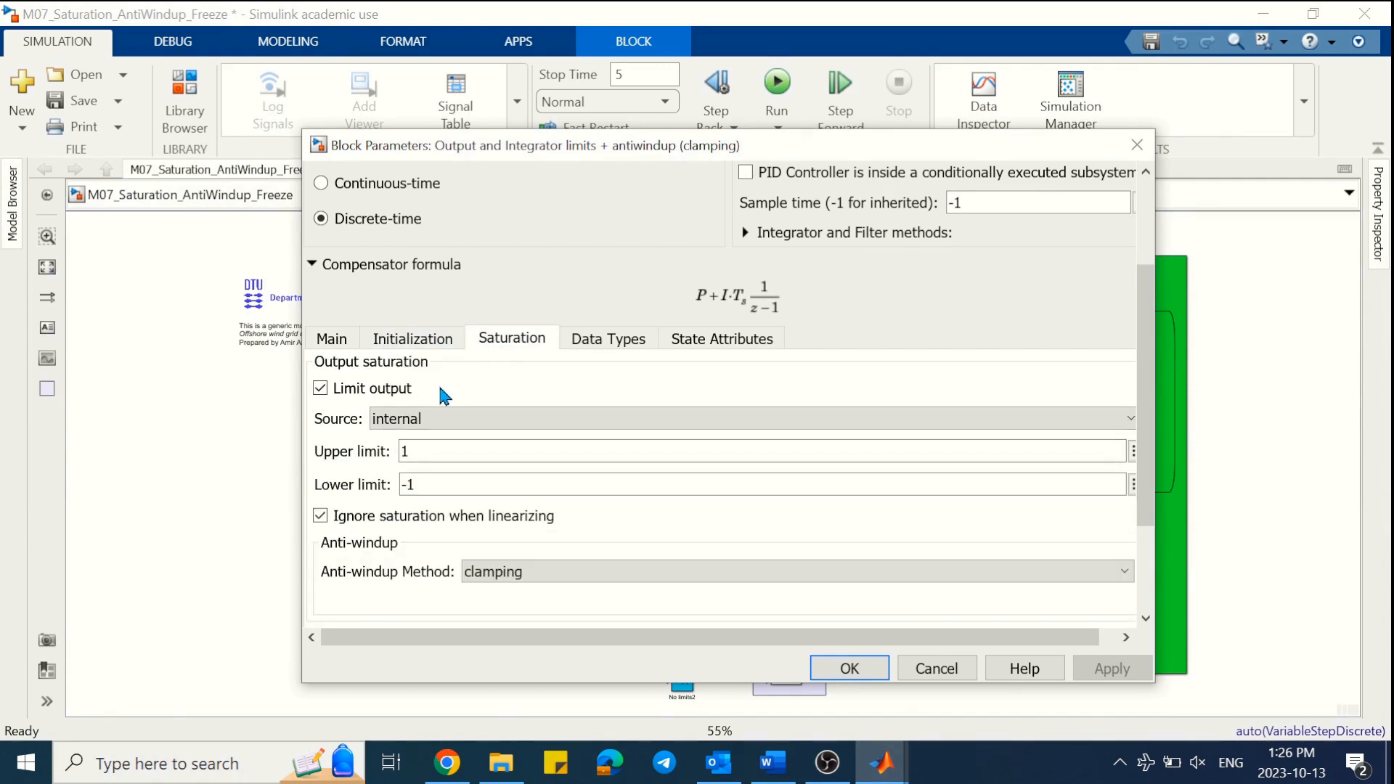
{"action": "left_click_drag", "start_coordinate": [1139, 412], "coordinate": [1142, 501]}
{"action": "left_click", "coordinate": [846, 667]}
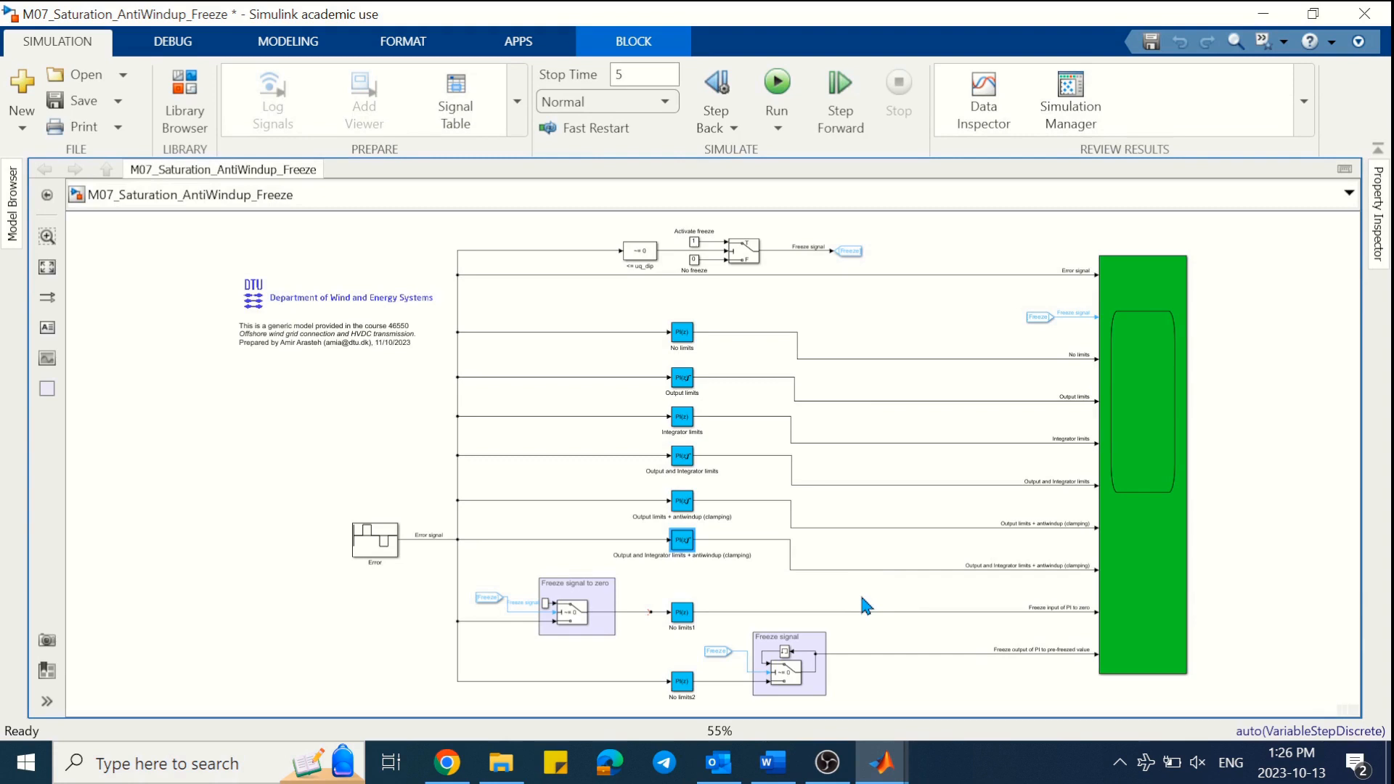
- Examine the "No limits1" PI controller on the freeze-input path, checking its initial conditions and saturation settings
{"action": "left_click", "coordinate": [865, 612]}
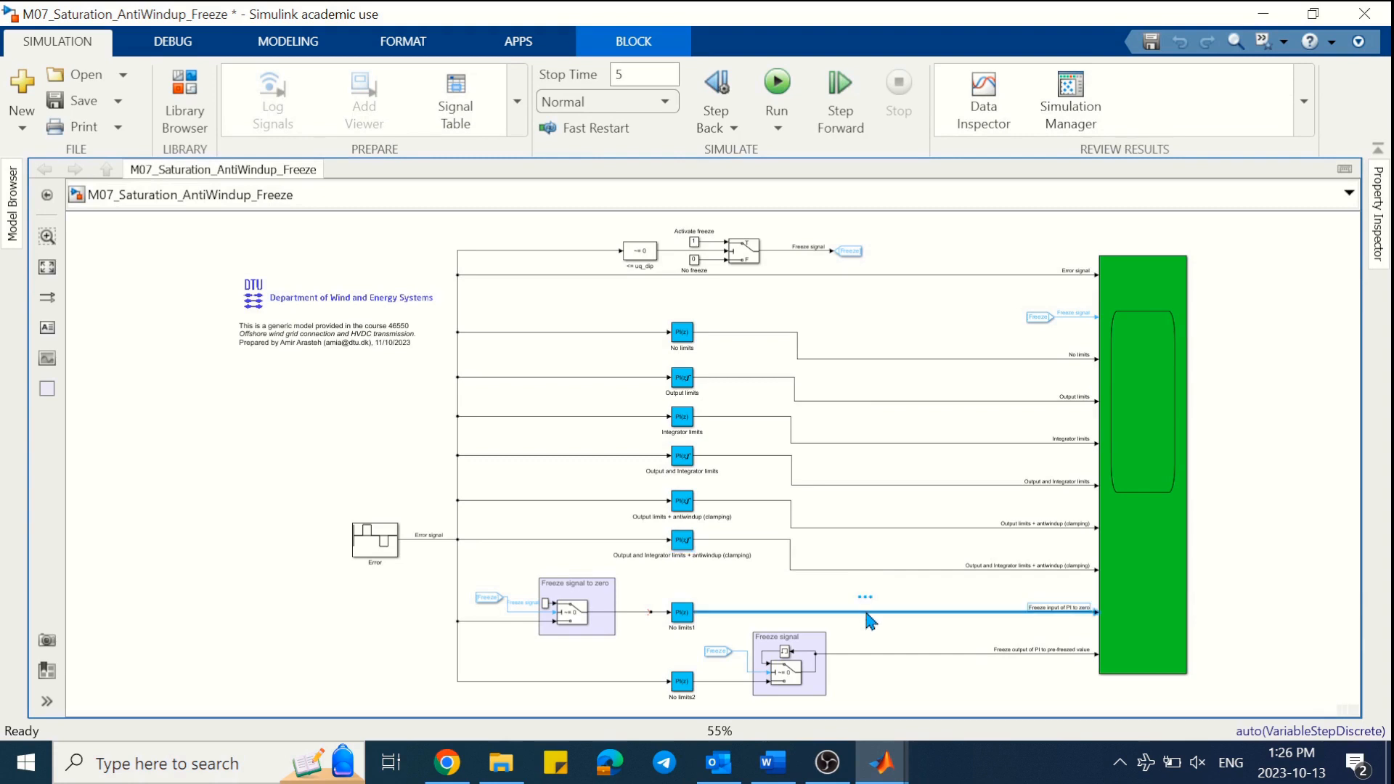
{"action": "double_click", "coordinate": [682, 612]}
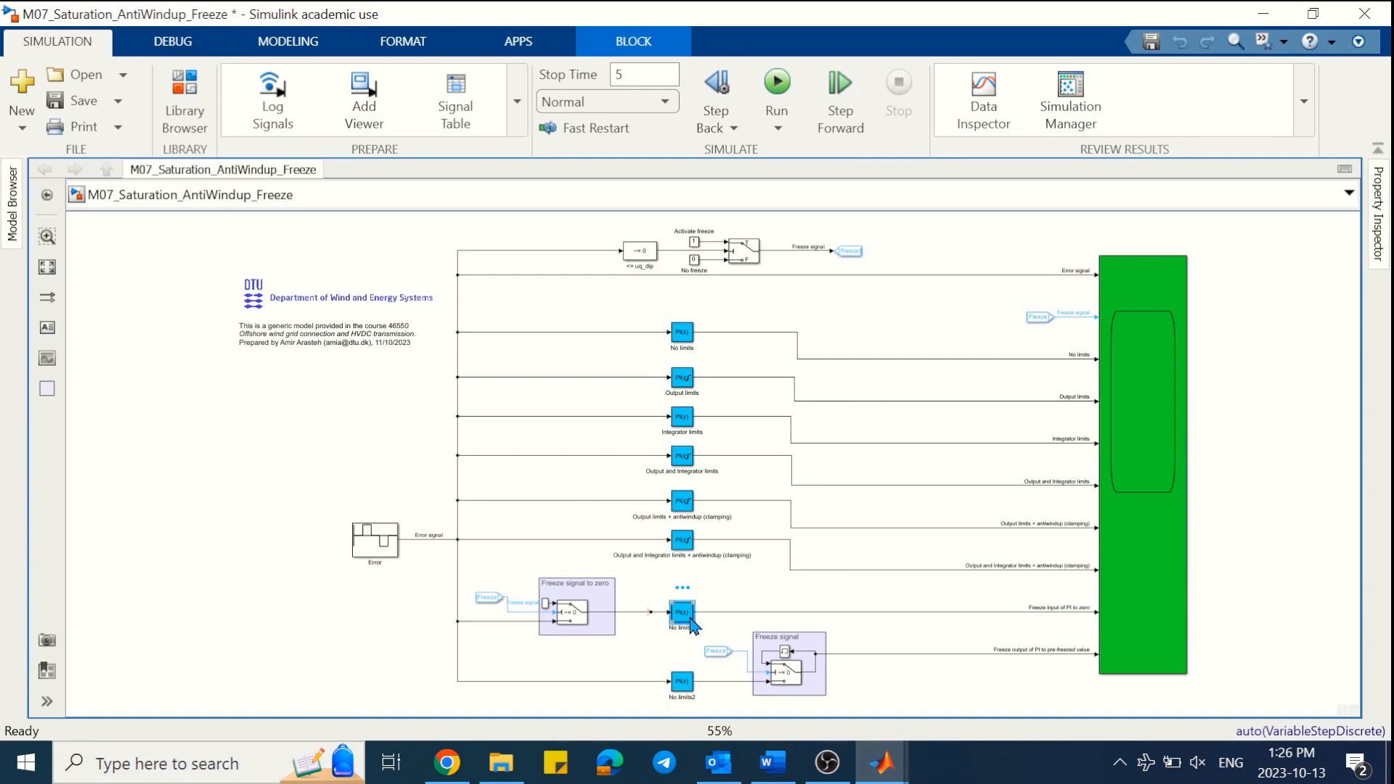
{"action": "left_click_drag", "start_coordinate": [558, 212], "coordinate": [862, 145]}
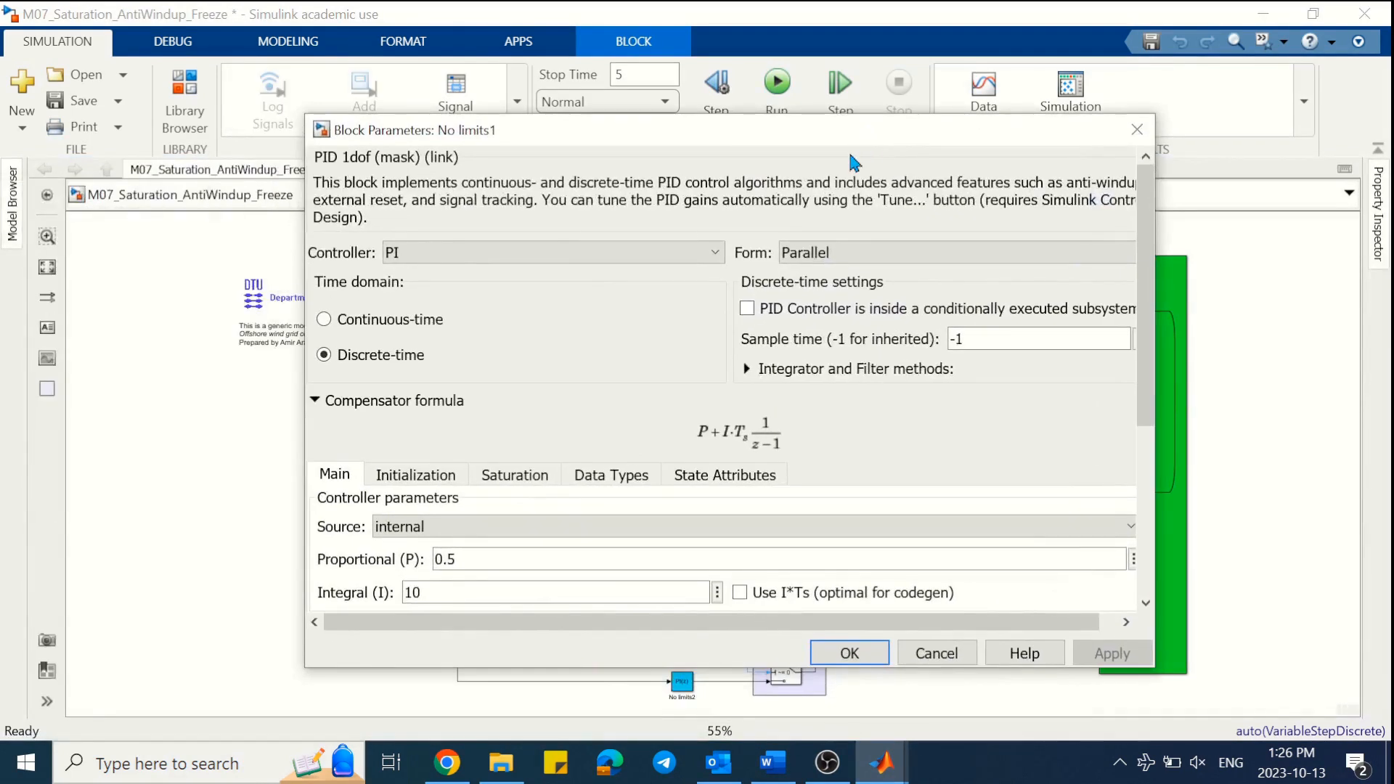
{"action": "scroll", "coordinate": [1151, 344], "scroll_direction": "down", "scroll_amount": 3}
{"action": "left_click", "coordinate": [448, 303]}
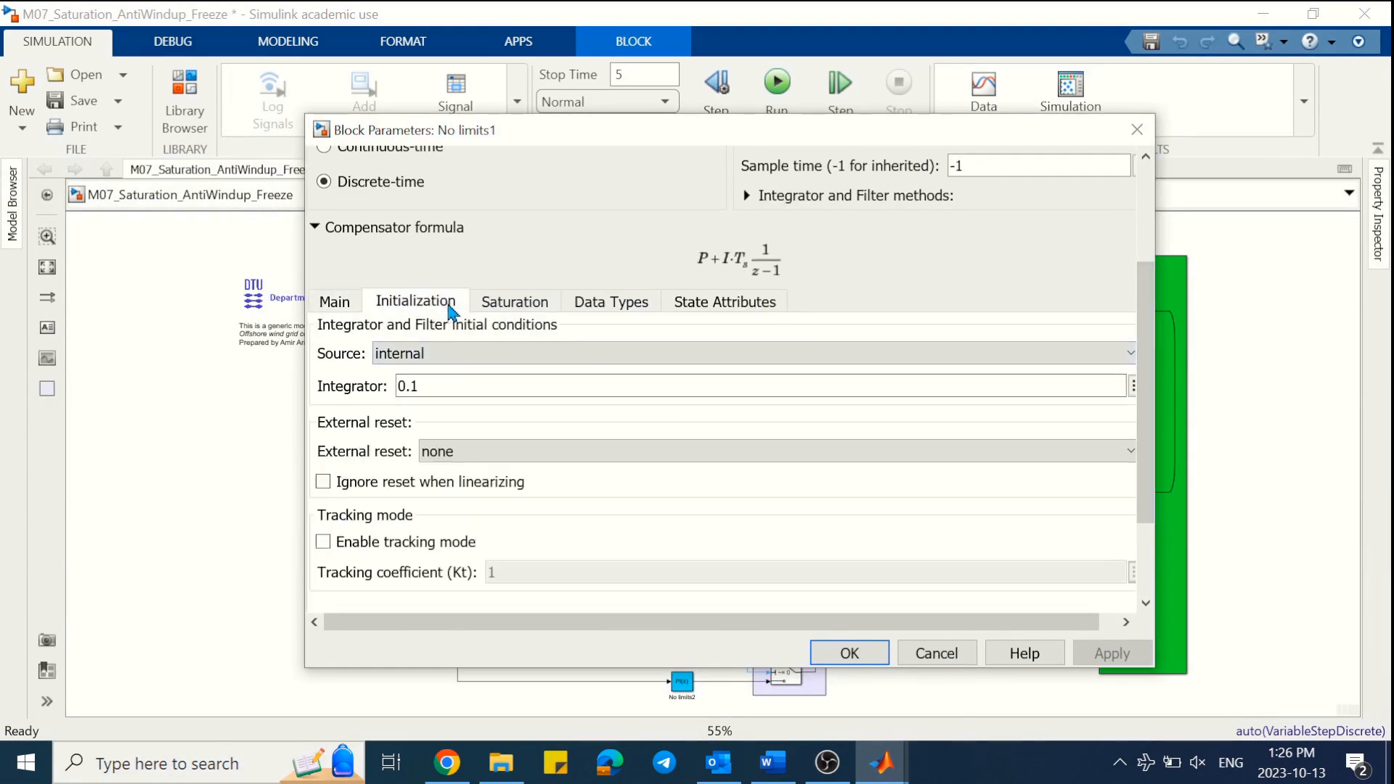
{"action": "left_click", "coordinate": [510, 303]}
{"action": "scroll", "coordinate": [1150, 370], "scroll_direction": "down", "scroll_amount": 3}
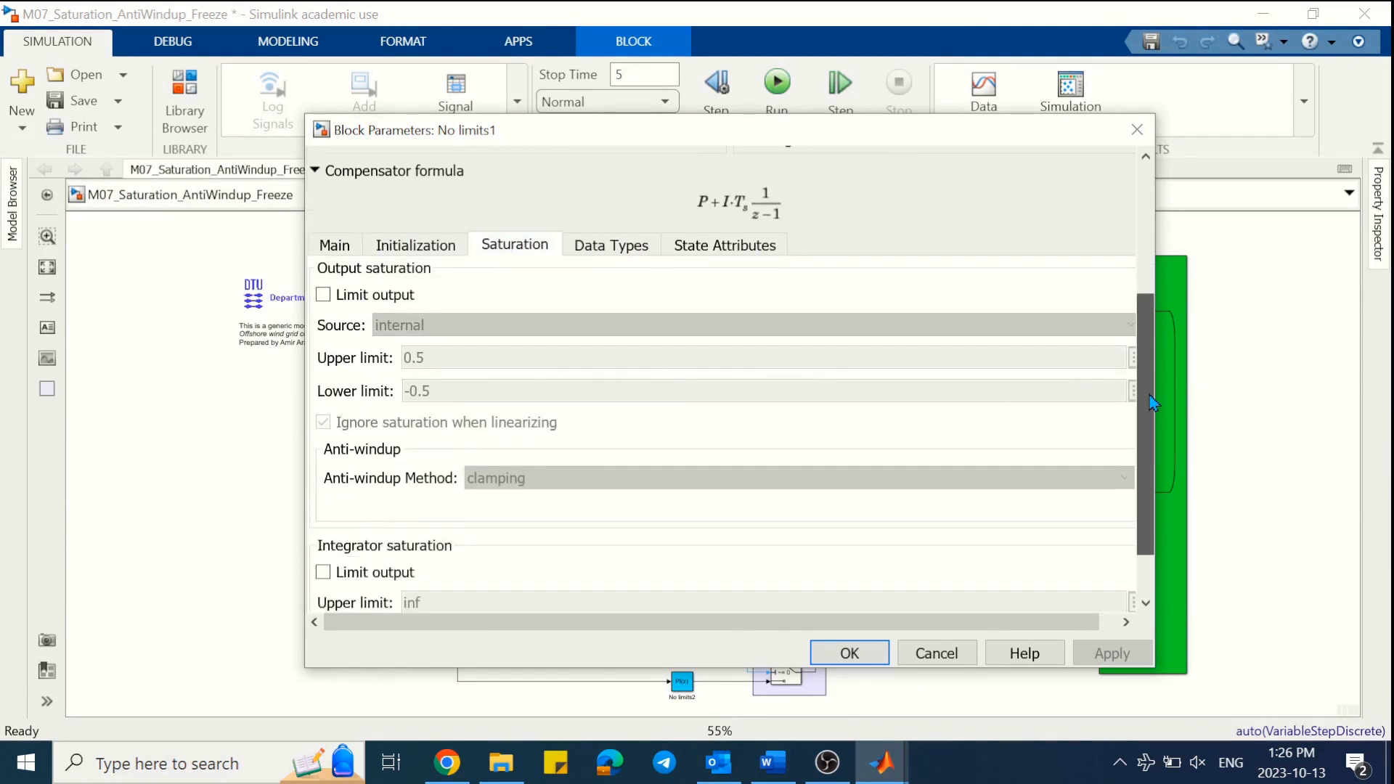
{"action": "left_click", "coordinate": [857, 654]}
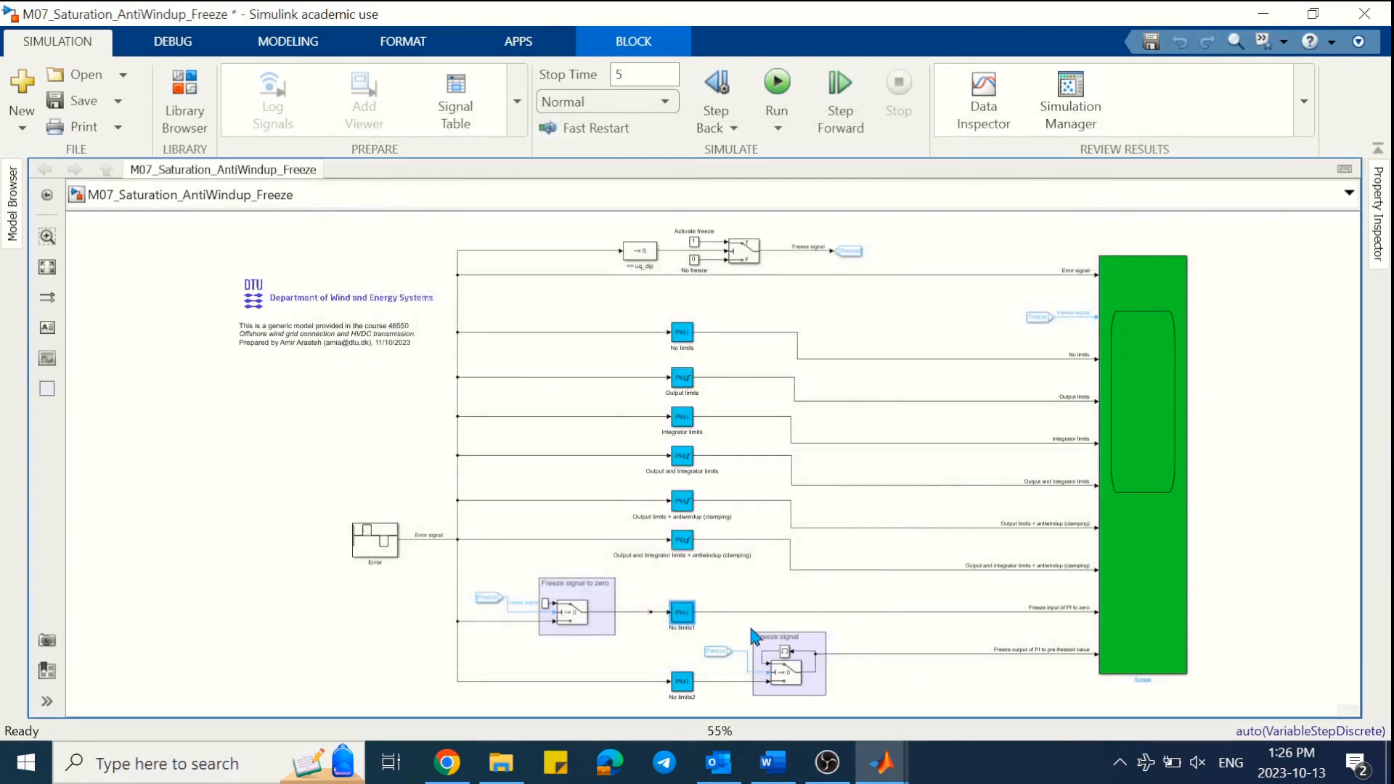
- Inspect the "Freeze signal to zero" switch feeding the "No limits1" controller, then return to the whole model
{"action": "left_click", "coordinate": [639, 612]}
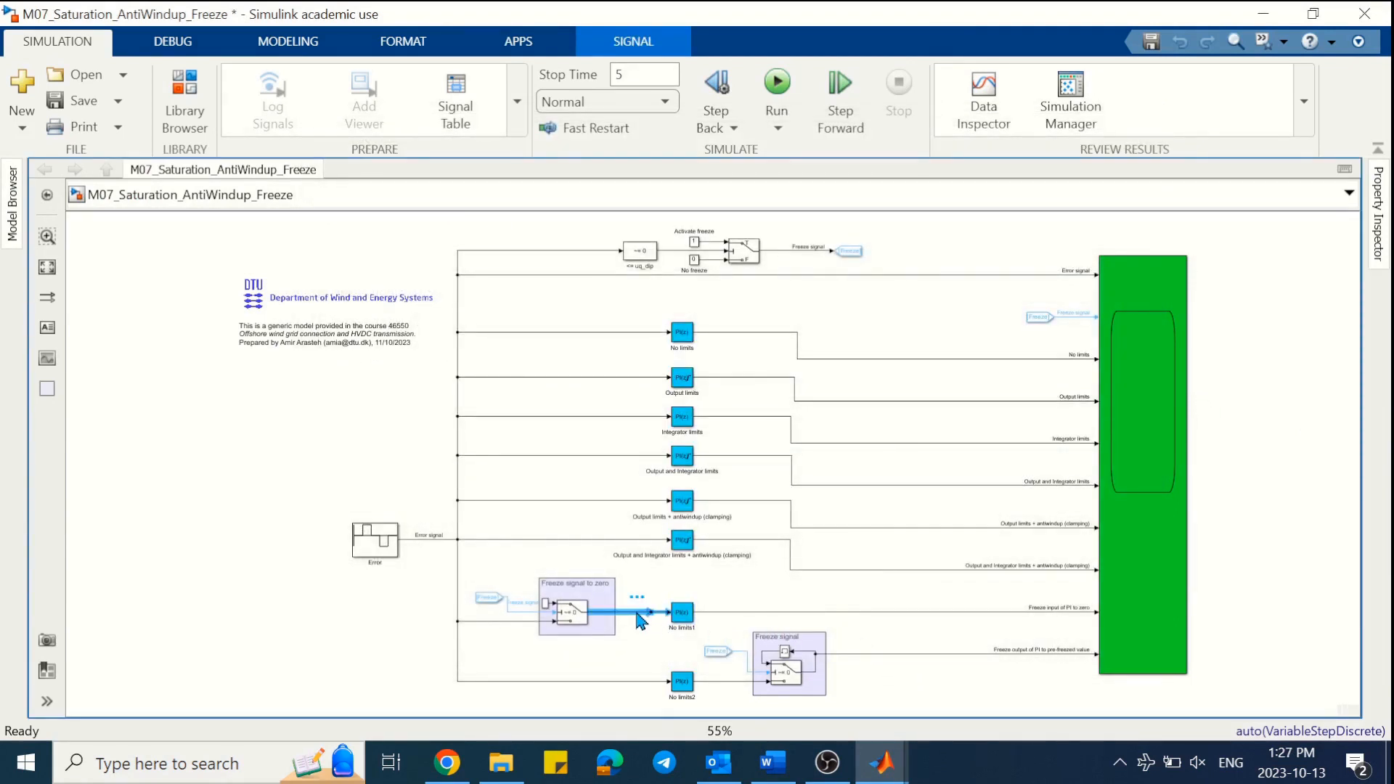
{"action": "scroll", "coordinate": [551, 644], "scroll_direction": "up", "scroll_amount": 5}
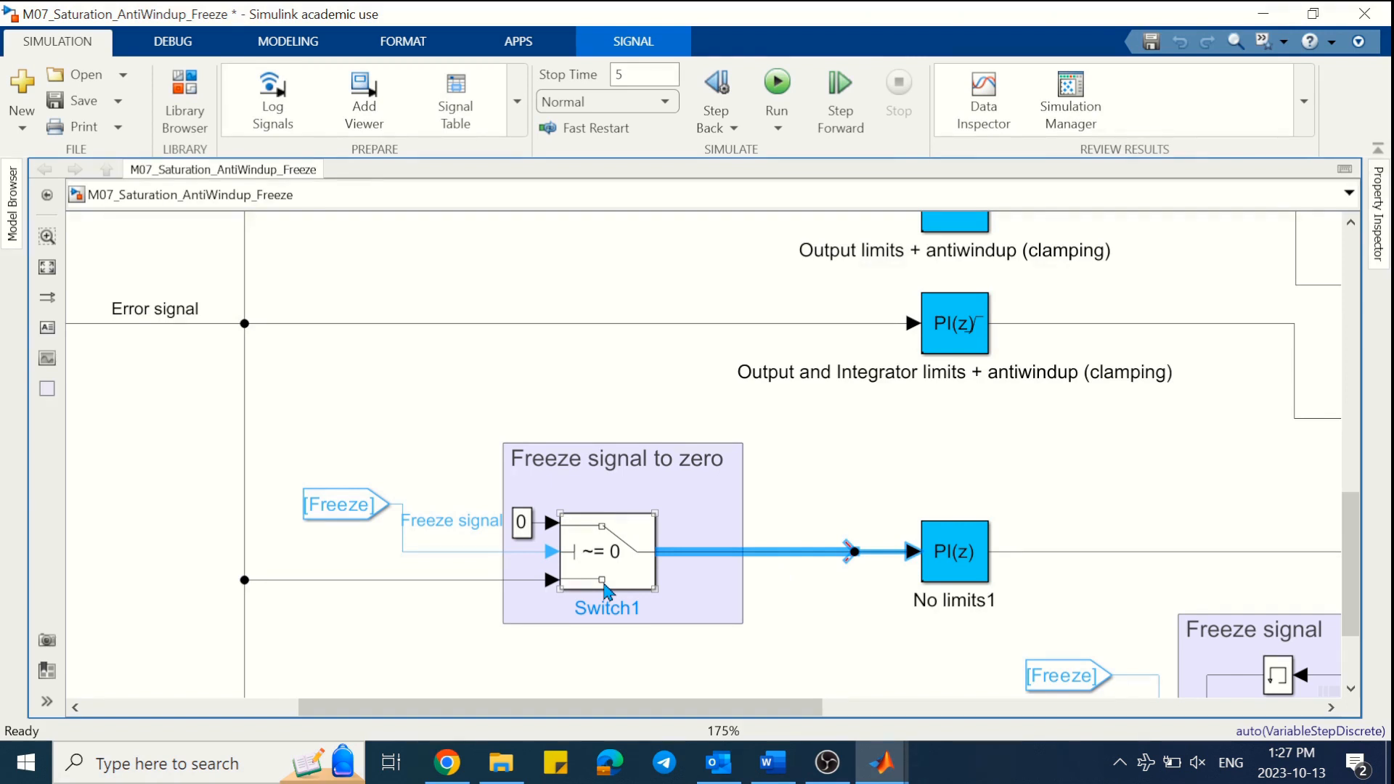
{"action": "left_click", "coordinate": [791, 589]}
{"action": "key", "text": "space"}
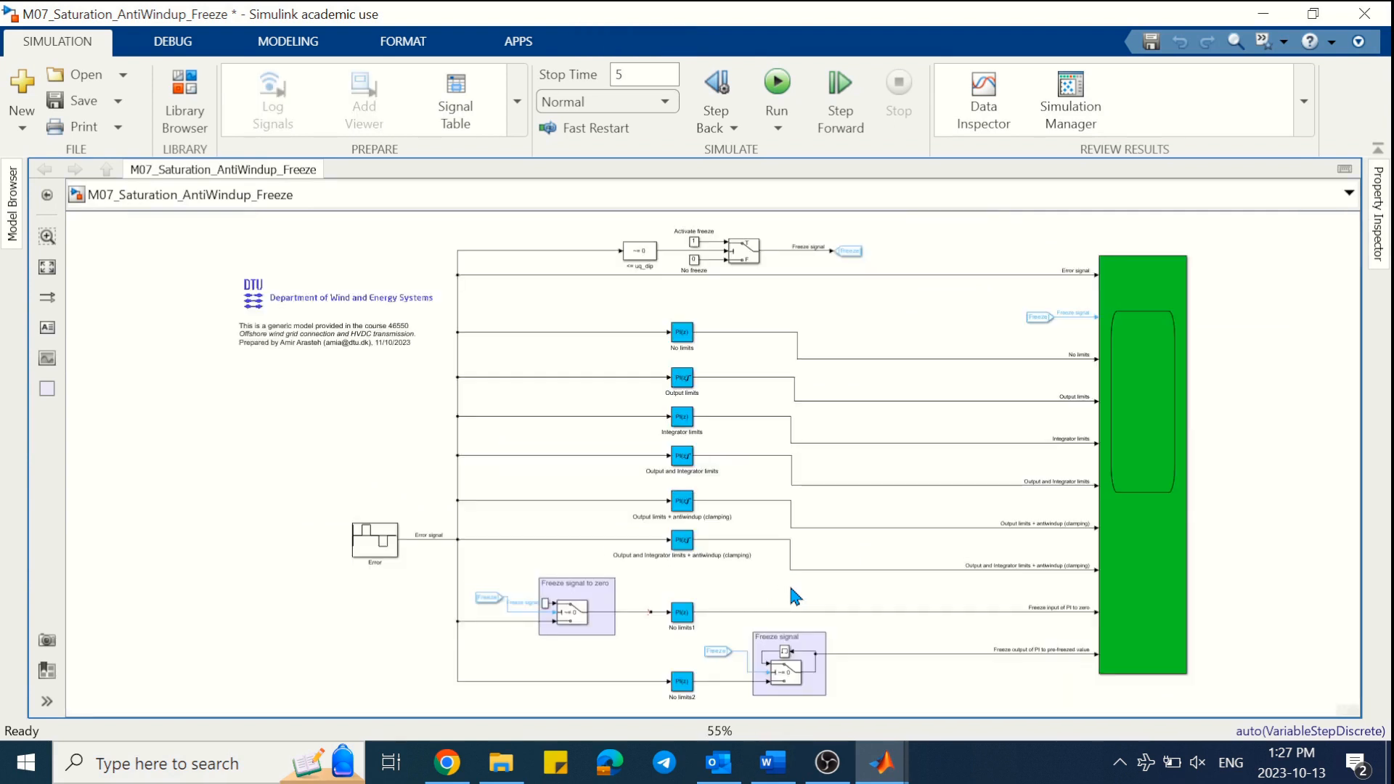
- Examine the "No limits2" PI controller on the freeze-output path, checking its gains, initialization and output and integrator saturation settings
{"action": "left_click", "coordinate": [957, 653]}
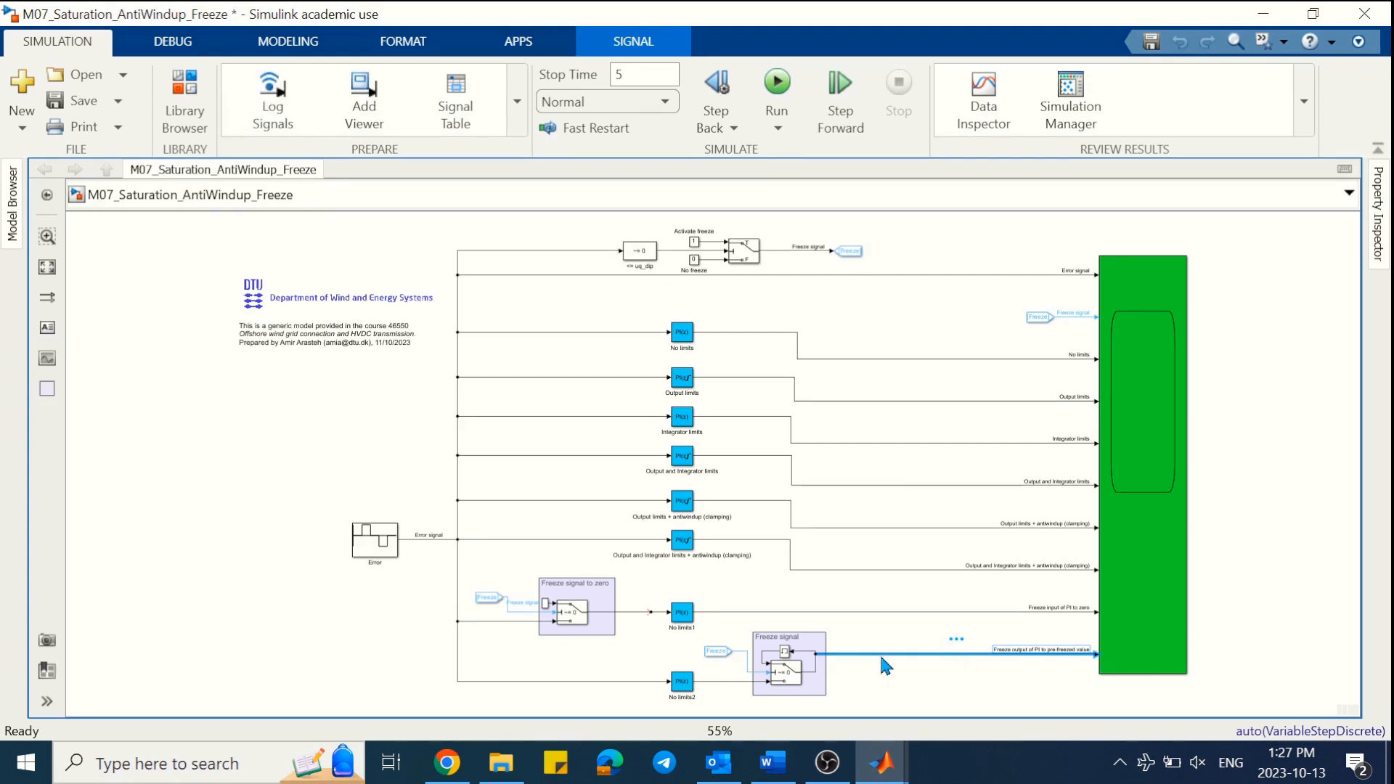
{"action": "double_click", "coordinate": [683, 683]}
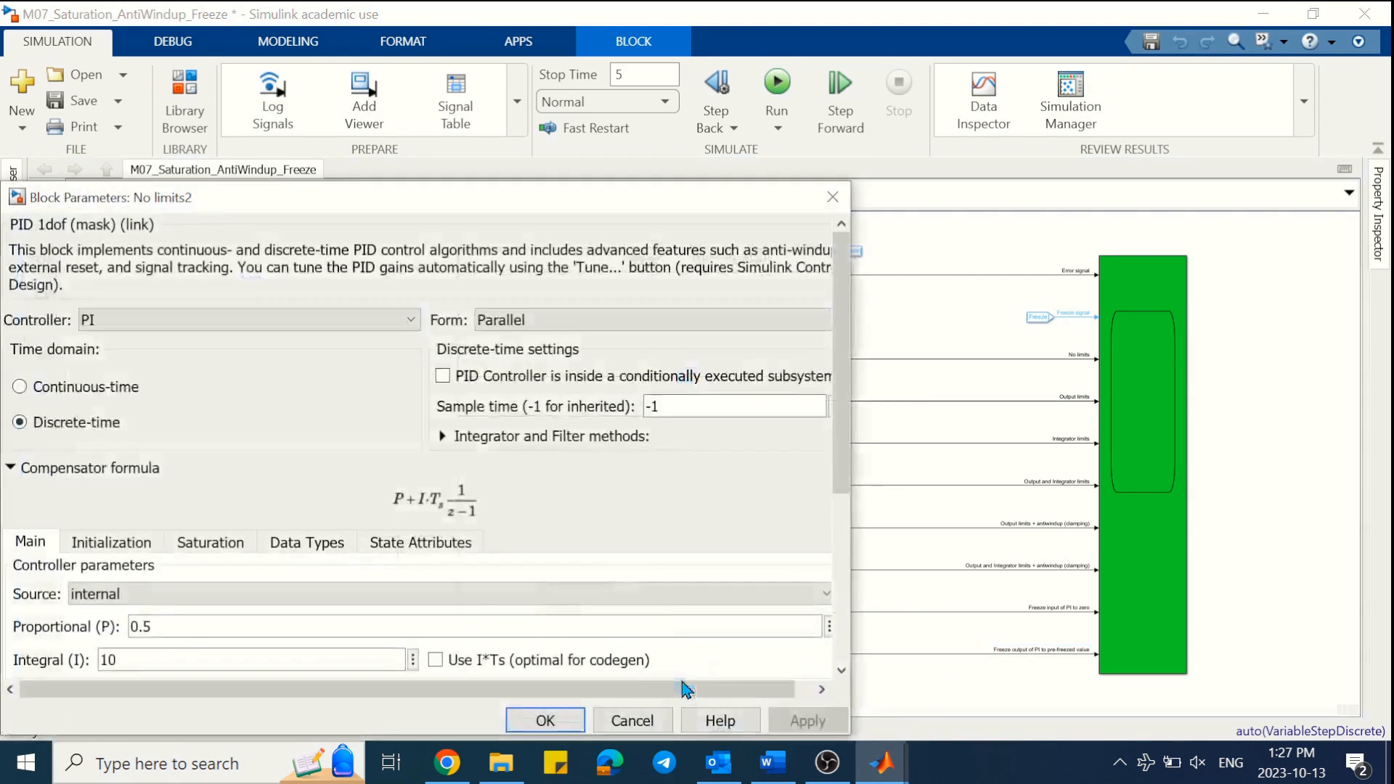
{"action": "left_click_drag", "start_coordinate": [558, 195], "coordinate": [935, 116]}
{"action": "scroll", "coordinate": [1060, 332], "scroll_direction": "down", "scroll_amount": 3}
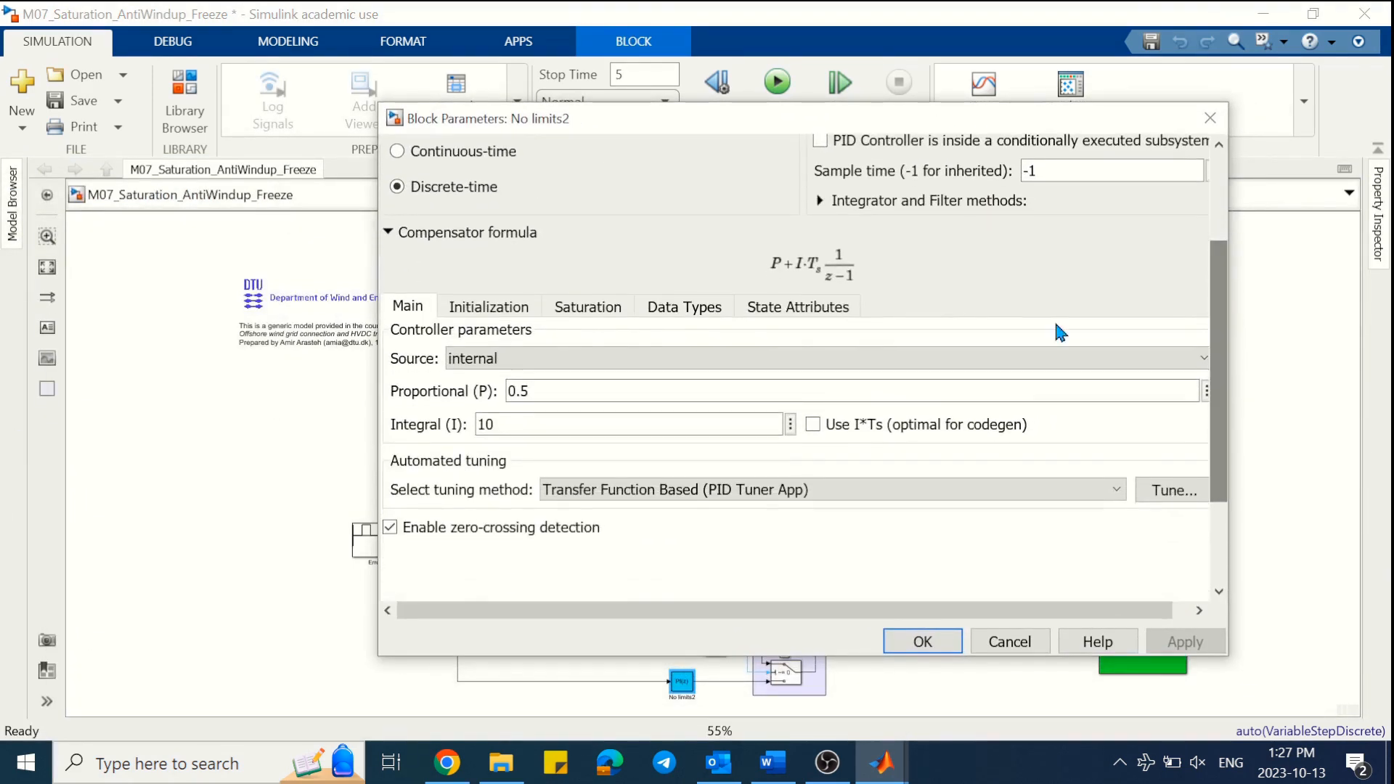
{"action": "left_click", "coordinate": [488, 307]}
{"action": "left_click", "coordinate": [581, 311]}
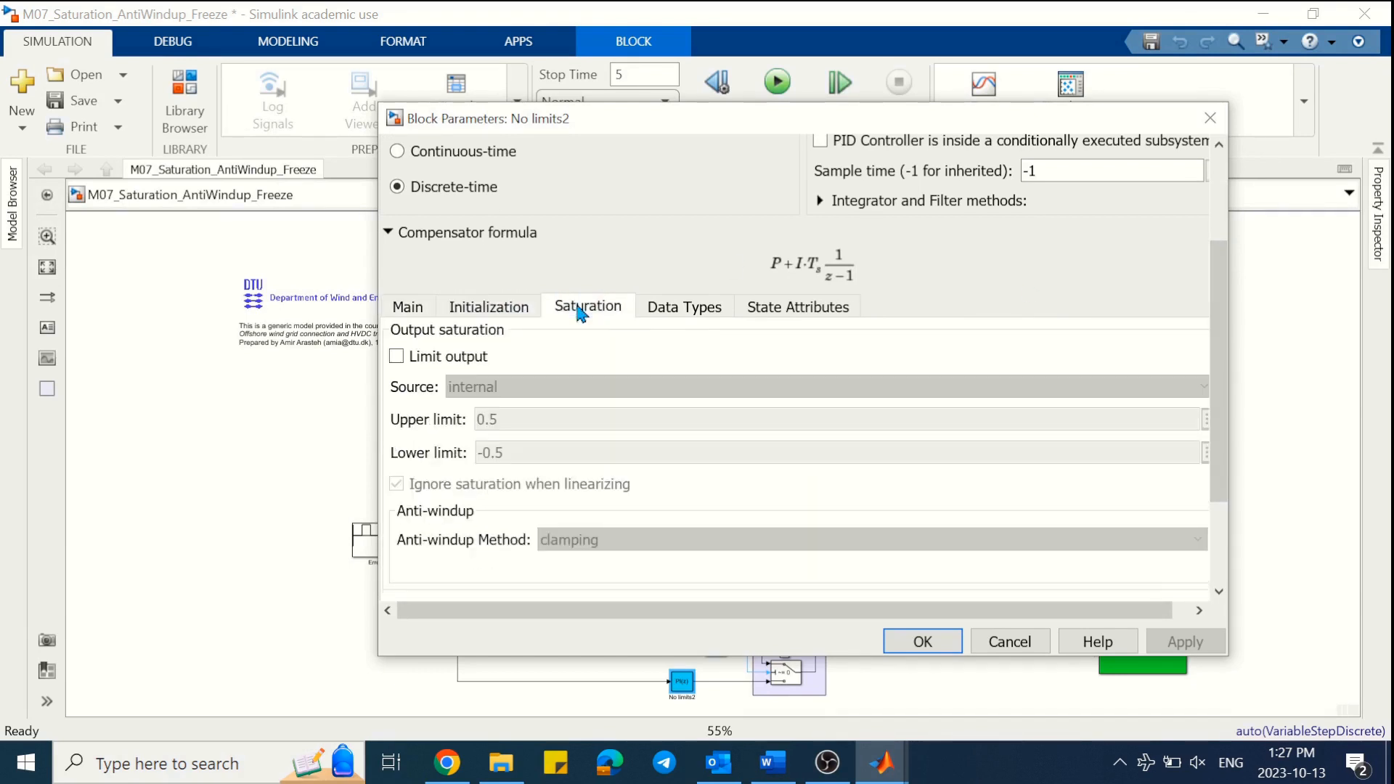
{"action": "scroll", "coordinate": [1148, 573], "scroll_direction": "down", "scroll_amount": 3}
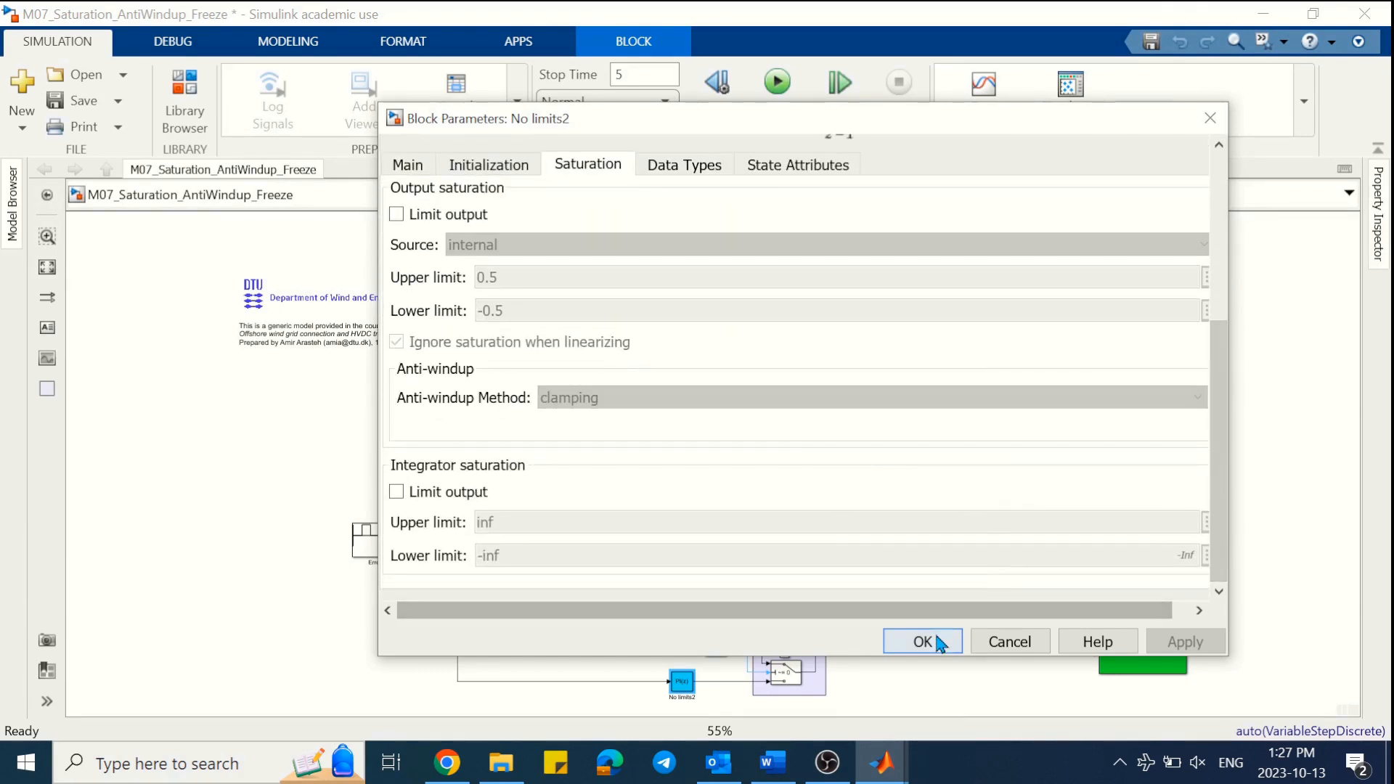
{"action": "left_click", "coordinate": [922, 641]}
- Inspect the "Freeze signal" switch and delay loop on the "No limits2" controller's output, then return to the whole model
{"action": "left_click", "coordinate": [726, 681]}
{"action": "scroll", "coordinate": [838, 685], "scroll_direction": "up", "scroll_amount": 4}
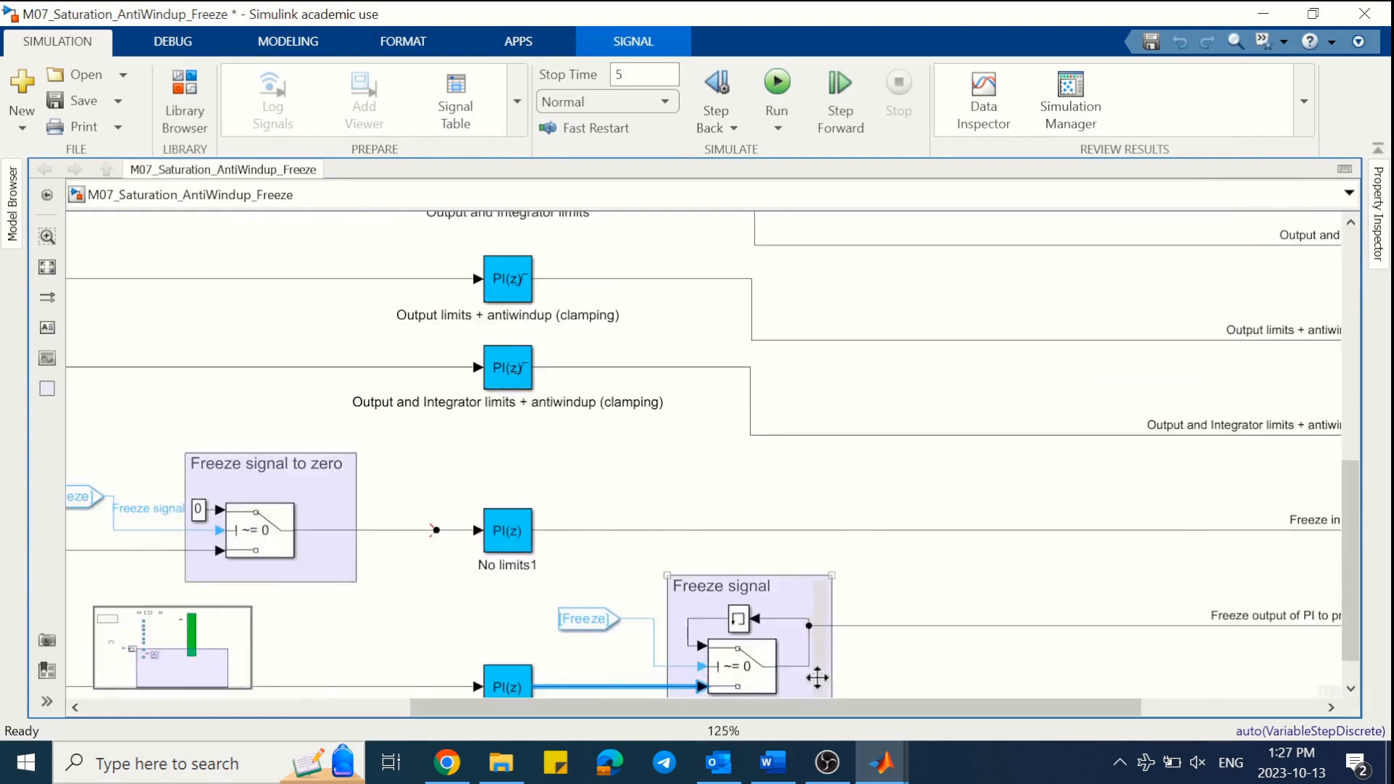
{"action": "scroll", "coordinate": [817, 678], "scroll_direction": "up", "scroll_amount": 1}
{"action": "left_click_drag", "start_coordinate": [1351, 636], "coordinate": [1351, 663]}
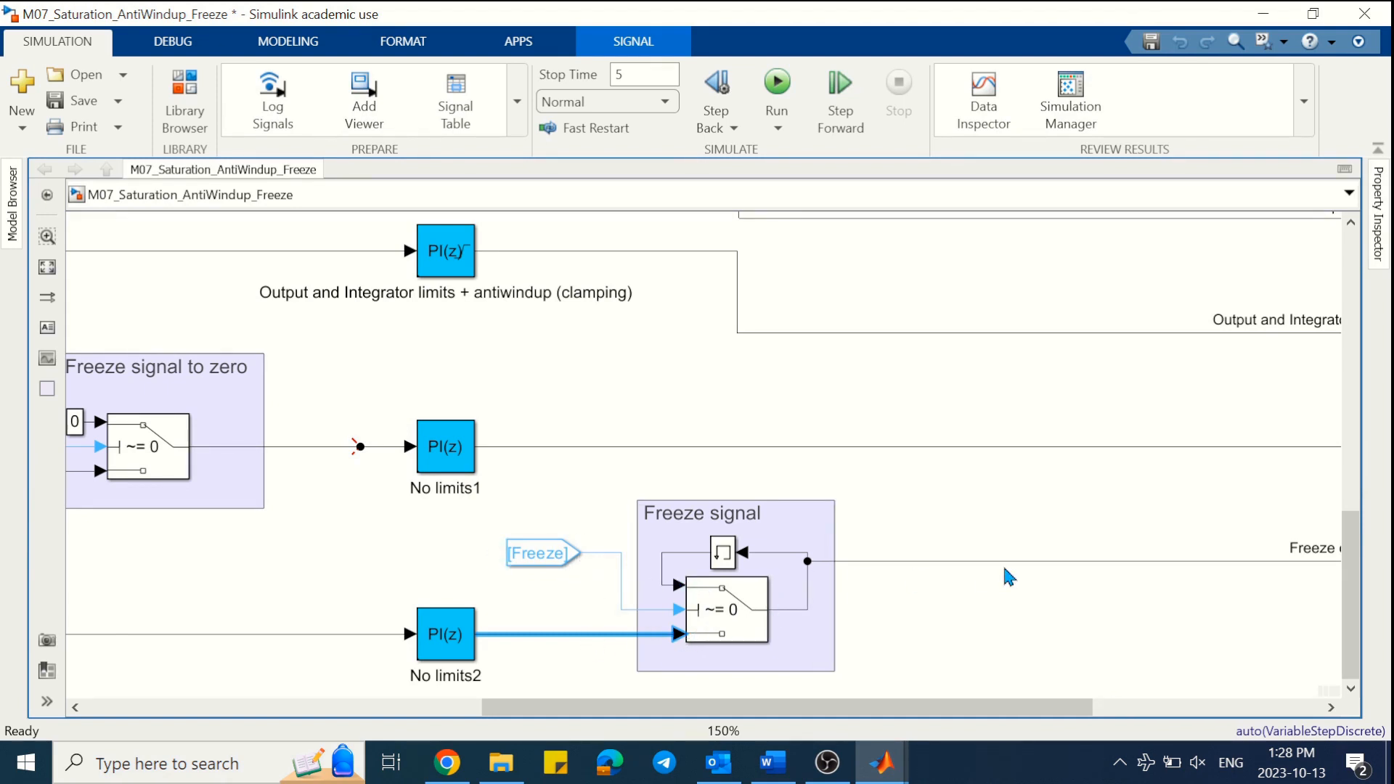
{"action": "left_click", "coordinate": [980, 603]}
{"action": "key", "text": "space"}
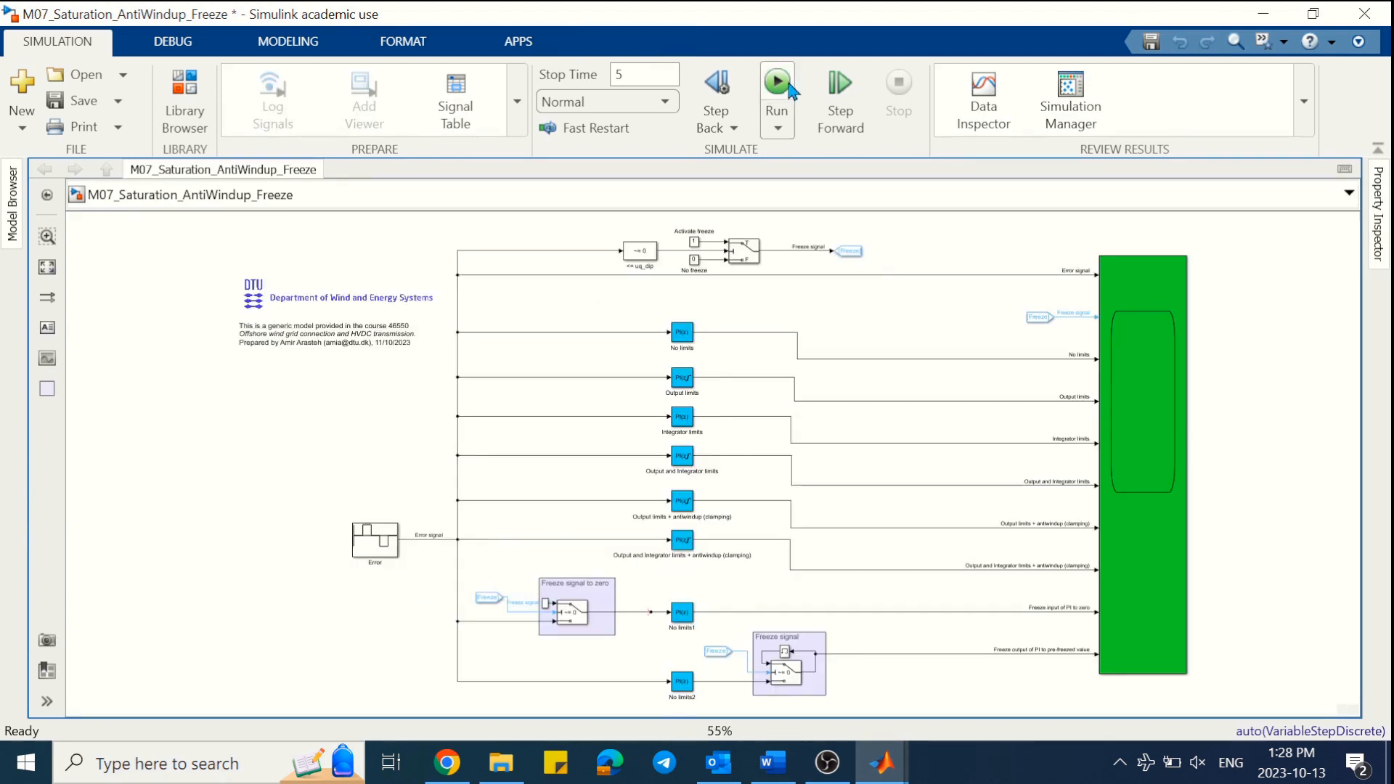
- Run the simulation, open the scope with all controller outputs and hide the Freeze signal trace
{"action": "left_click", "coordinate": [787, 85]}
{"action": "double_click", "coordinate": [1139, 390]}
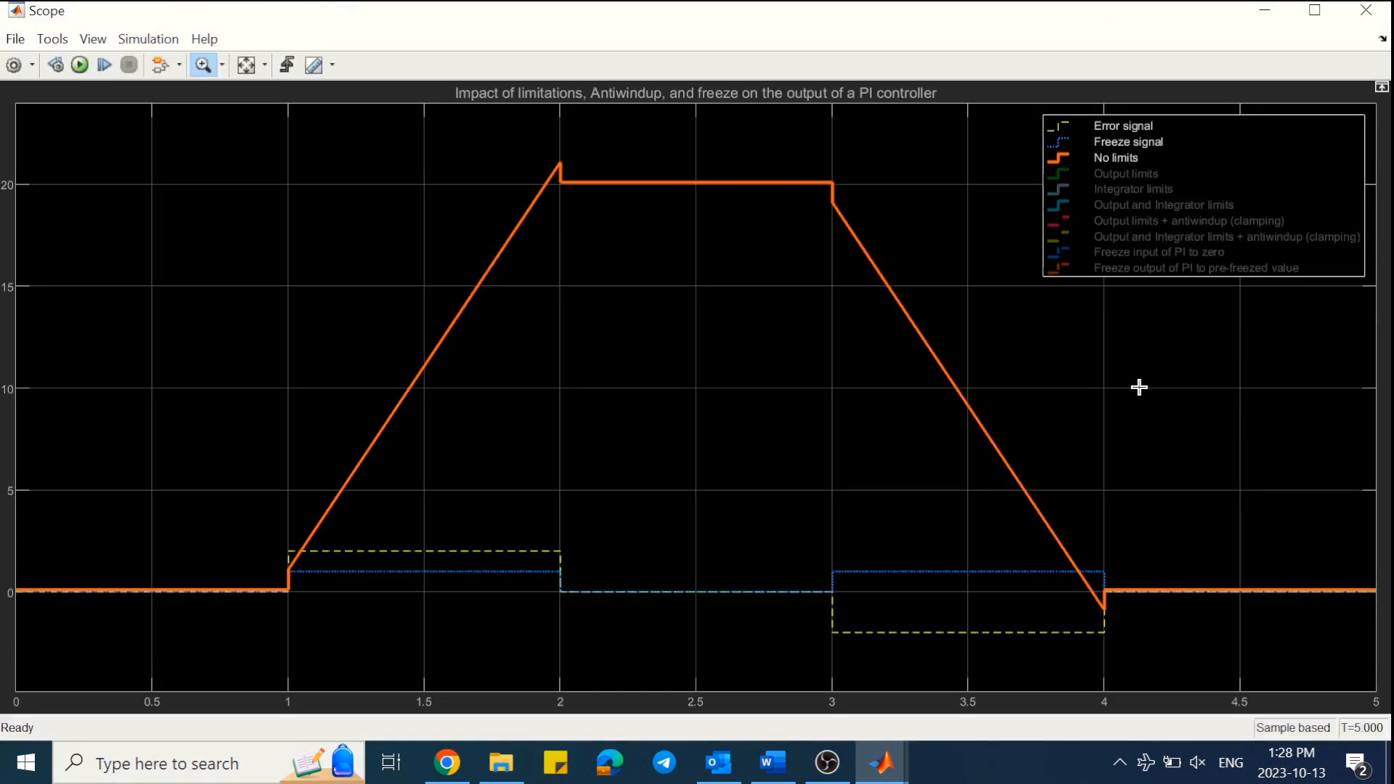
{"action": "left_click", "coordinate": [1124, 143]}
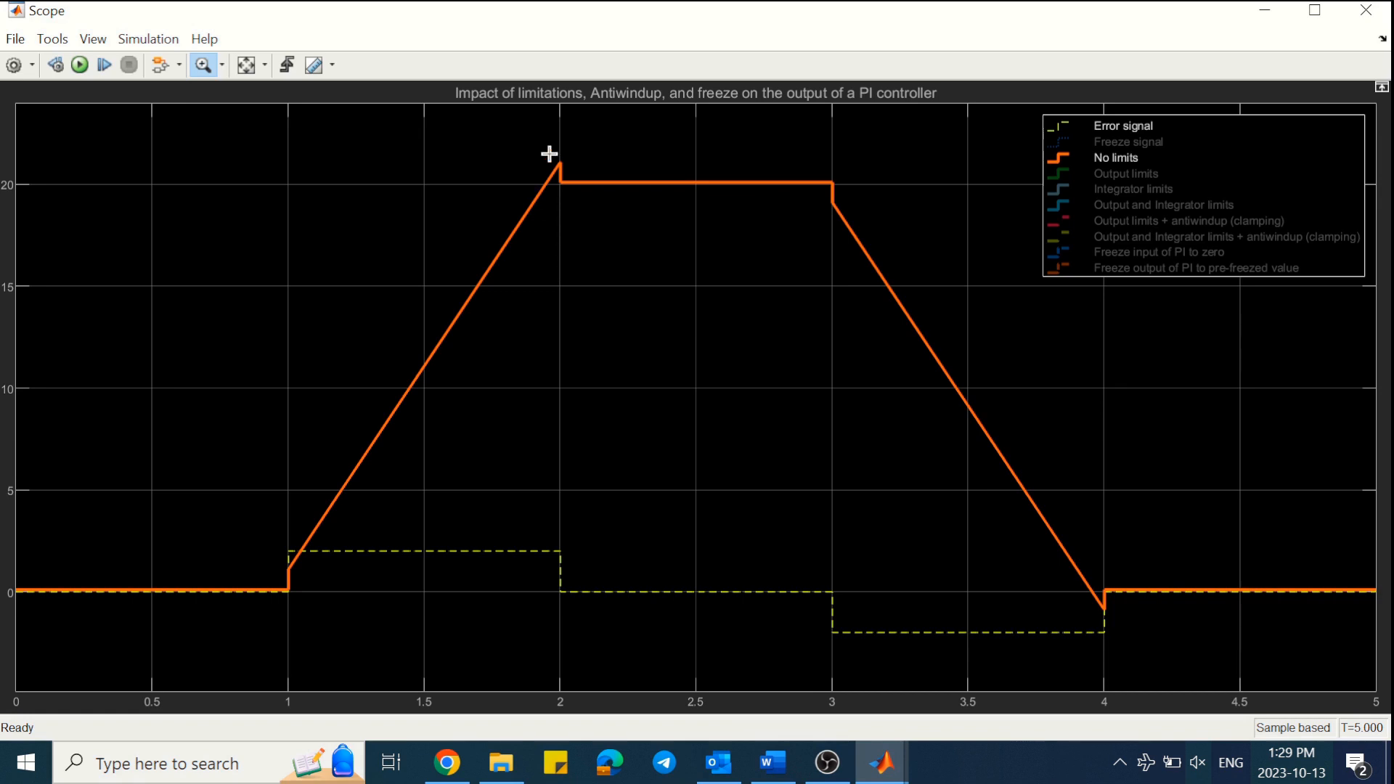
- Examine the No limits response close up at its steps near 2 s and 1 s, then restore the full plot
{"action": "left_click_drag", "start_coordinate": [546, 148], "coordinate": [579, 200]}
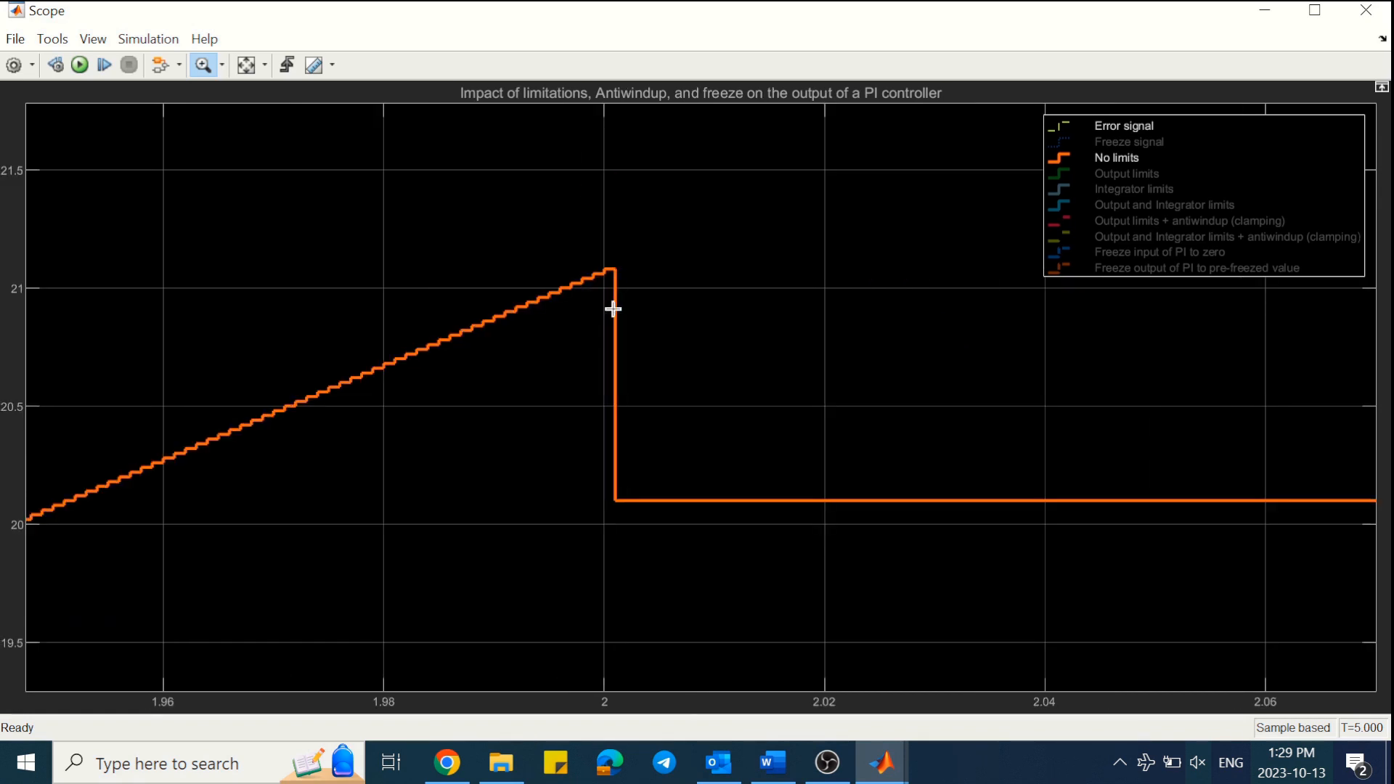
{"action": "left_click", "coordinate": [246, 64]}
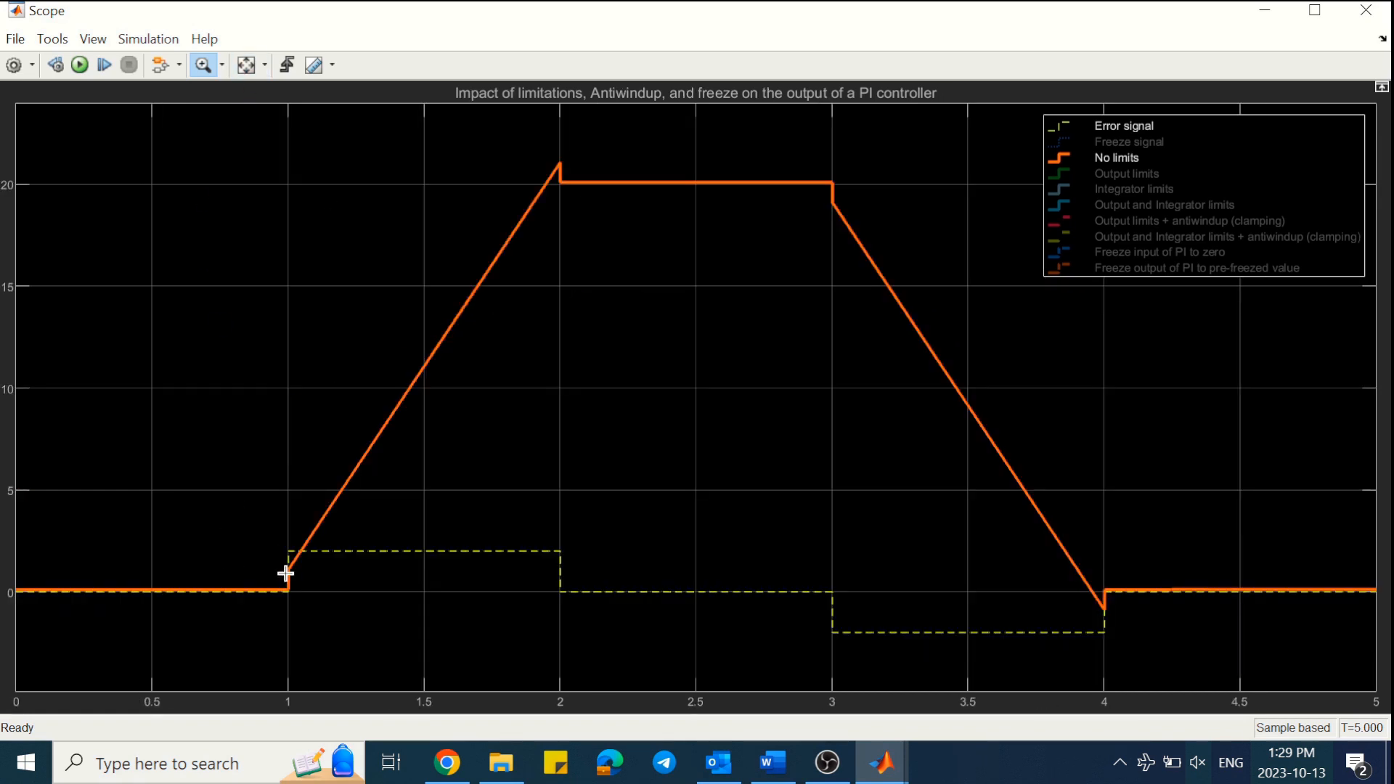
{"action": "left_click_drag", "start_coordinate": [266, 542], "coordinate": [308, 609]}
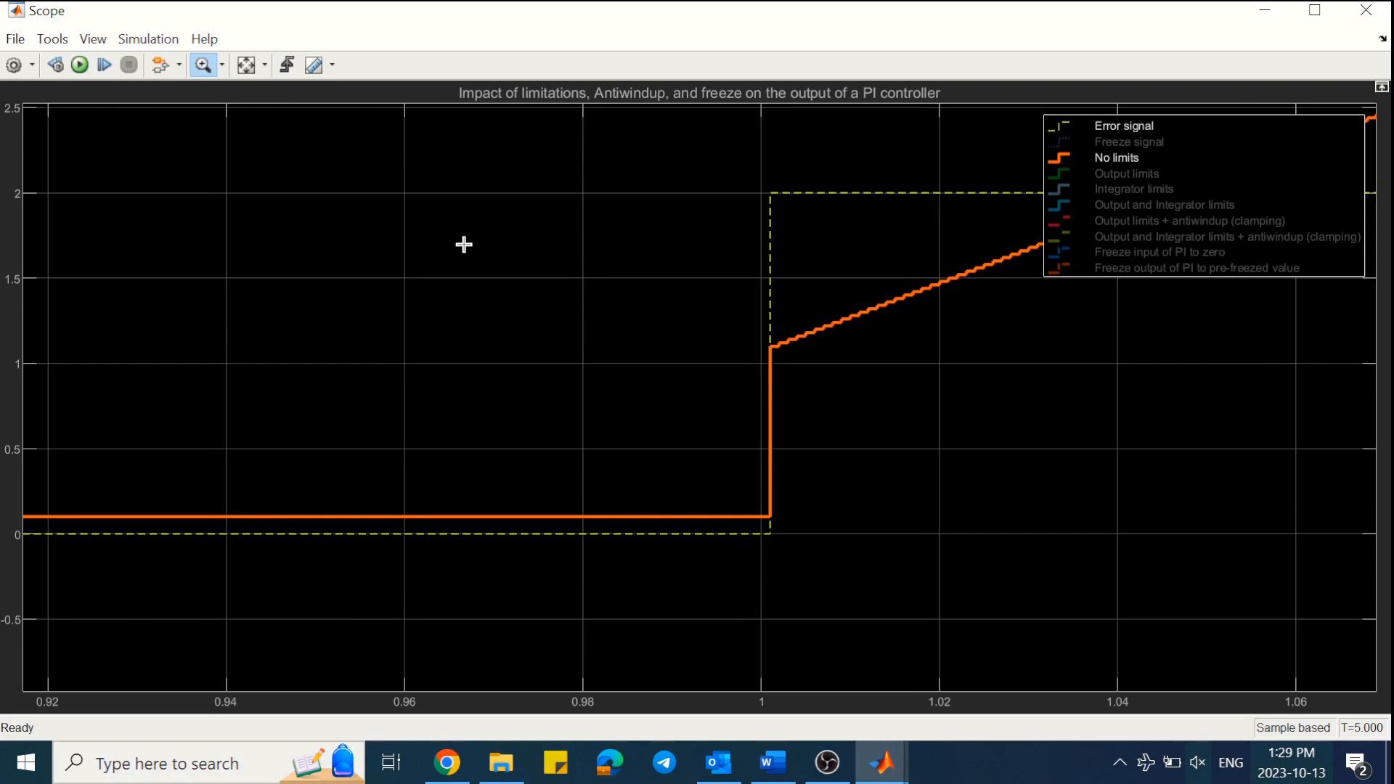
{"action": "left_click", "coordinate": [247, 65]}
- Return to the model and check the proportional and integral gains of the "No limits" PI controller
{"action": "left_click", "coordinate": [1264, 10]}
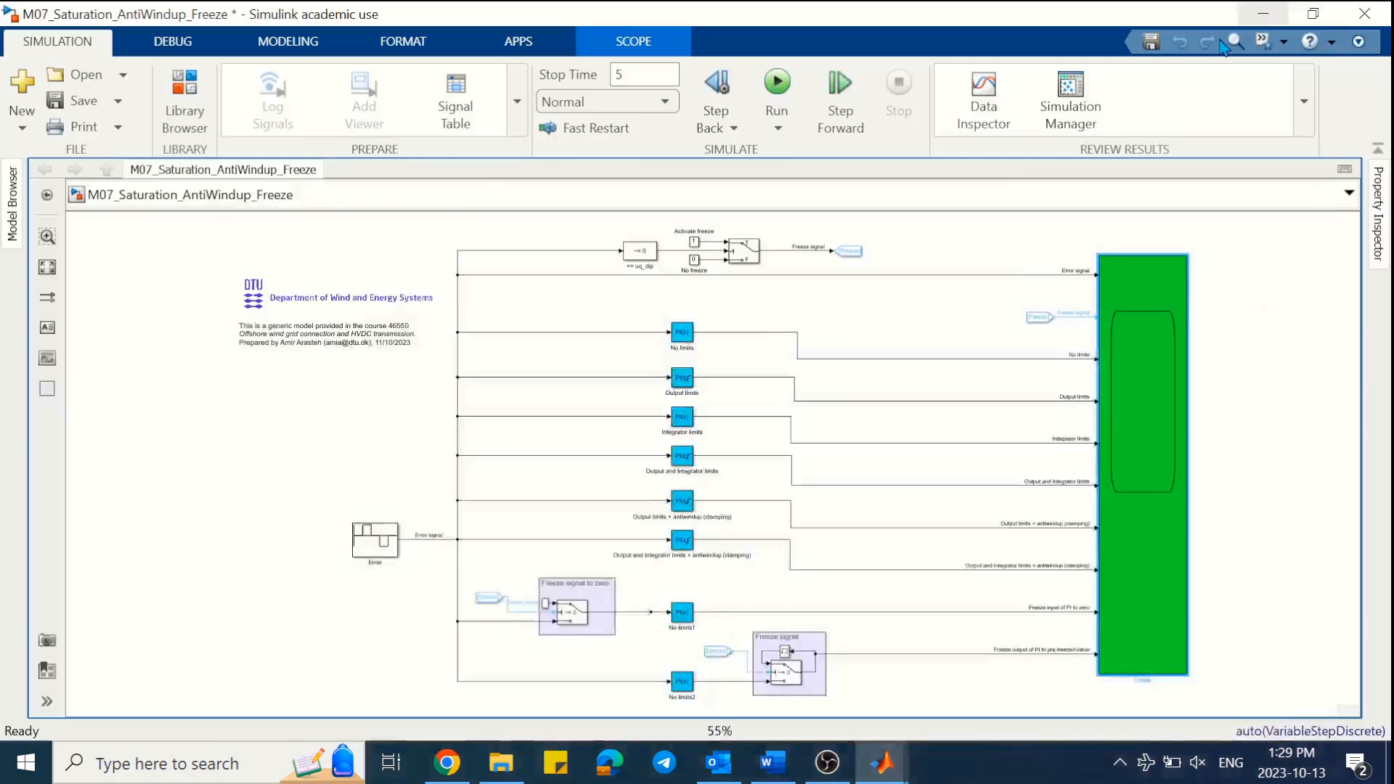
{"action": "double_click", "coordinate": [682, 335]}
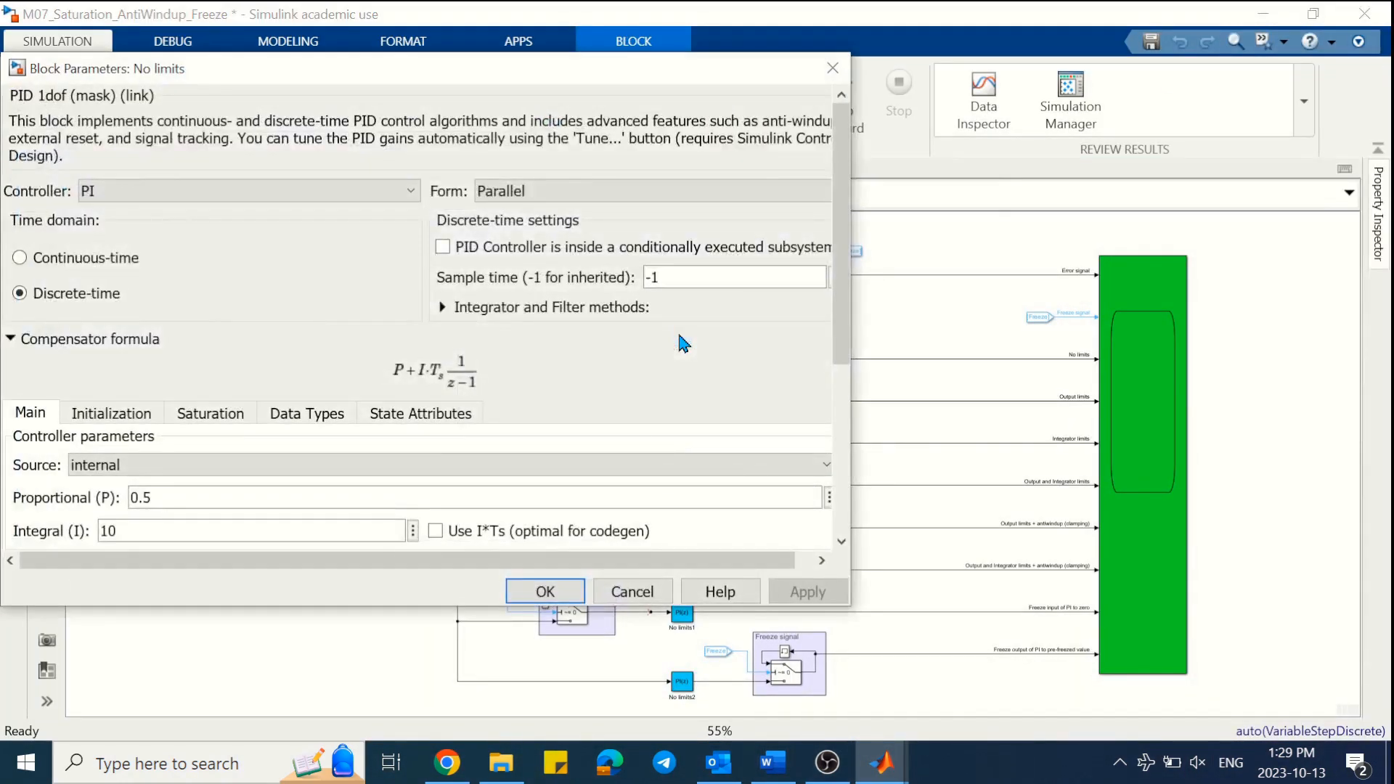
{"action": "scroll", "coordinate": [848, 371], "scroll_direction": "down", "scroll_amount": 2}
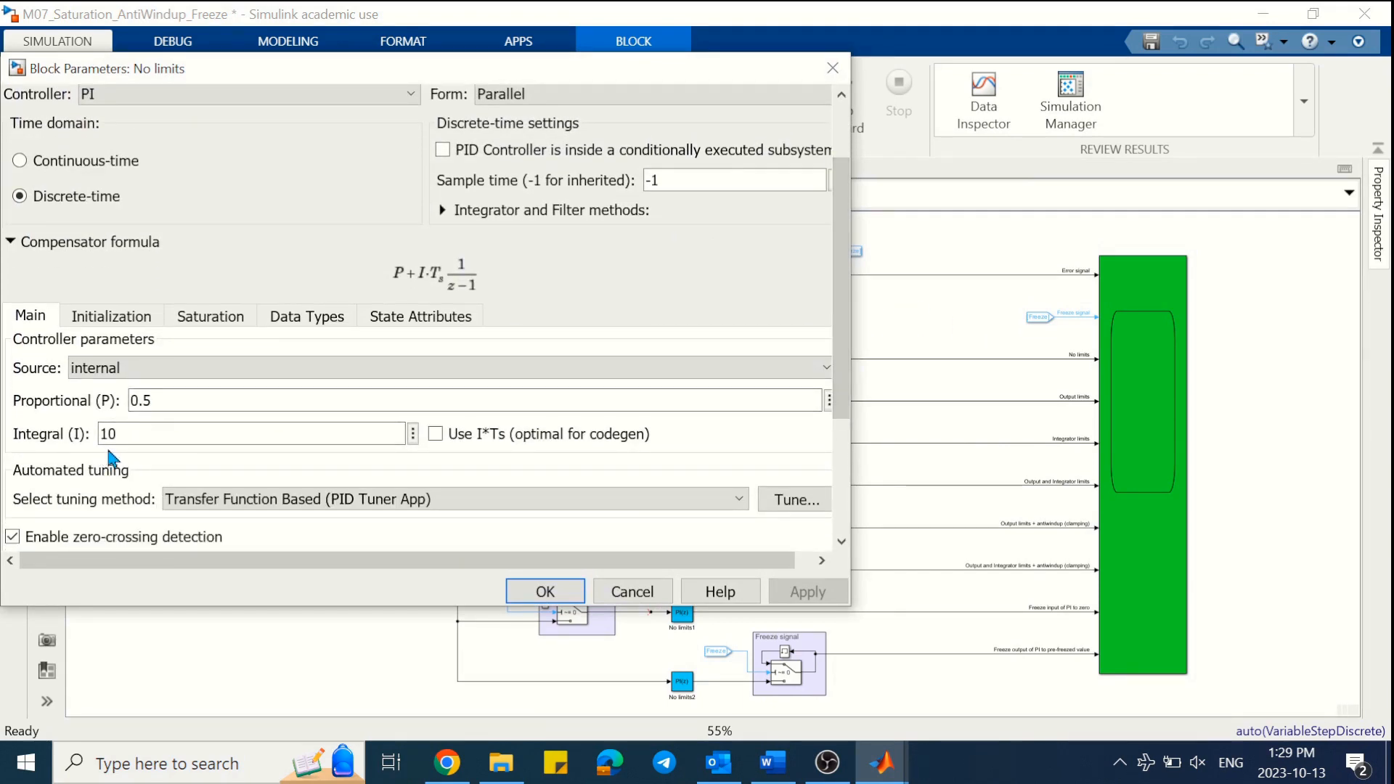
{"action": "left_click", "coordinate": [526, 588]}
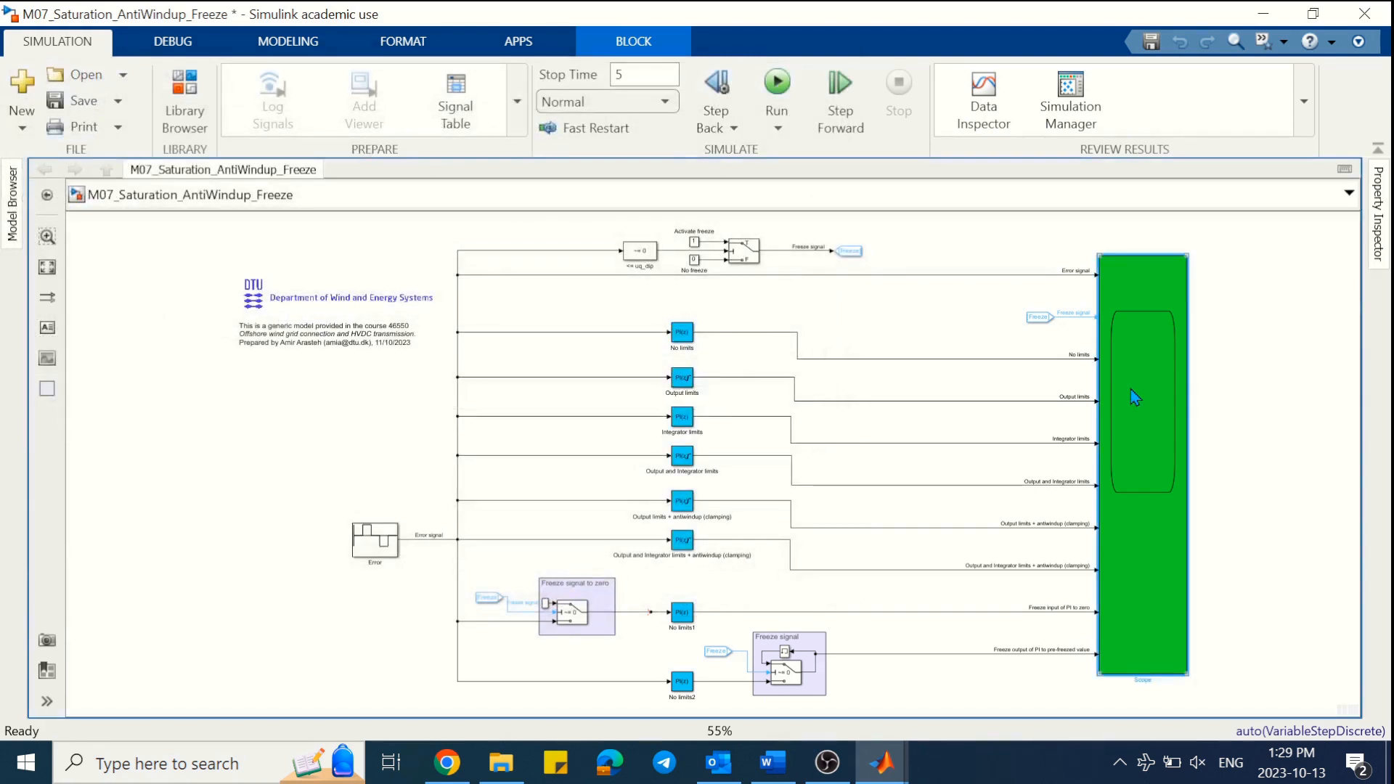
- Reopen the scope and inspect the Error signal level between 1 s and 2 s, keeping the full plot in view
{"action": "double_click", "coordinate": [1131, 390]}
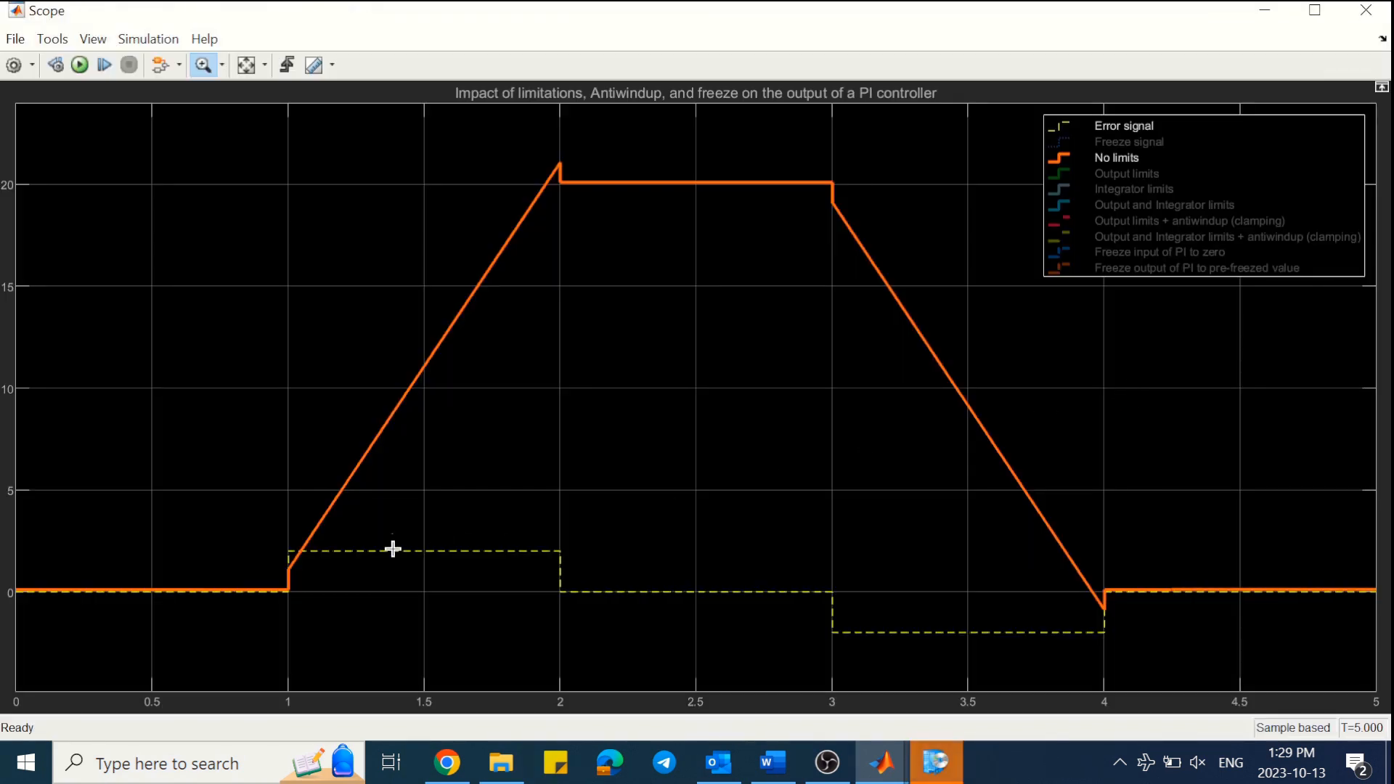
{"action": "left_click_drag", "start_coordinate": [393, 534], "coordinate": [392, 564]}
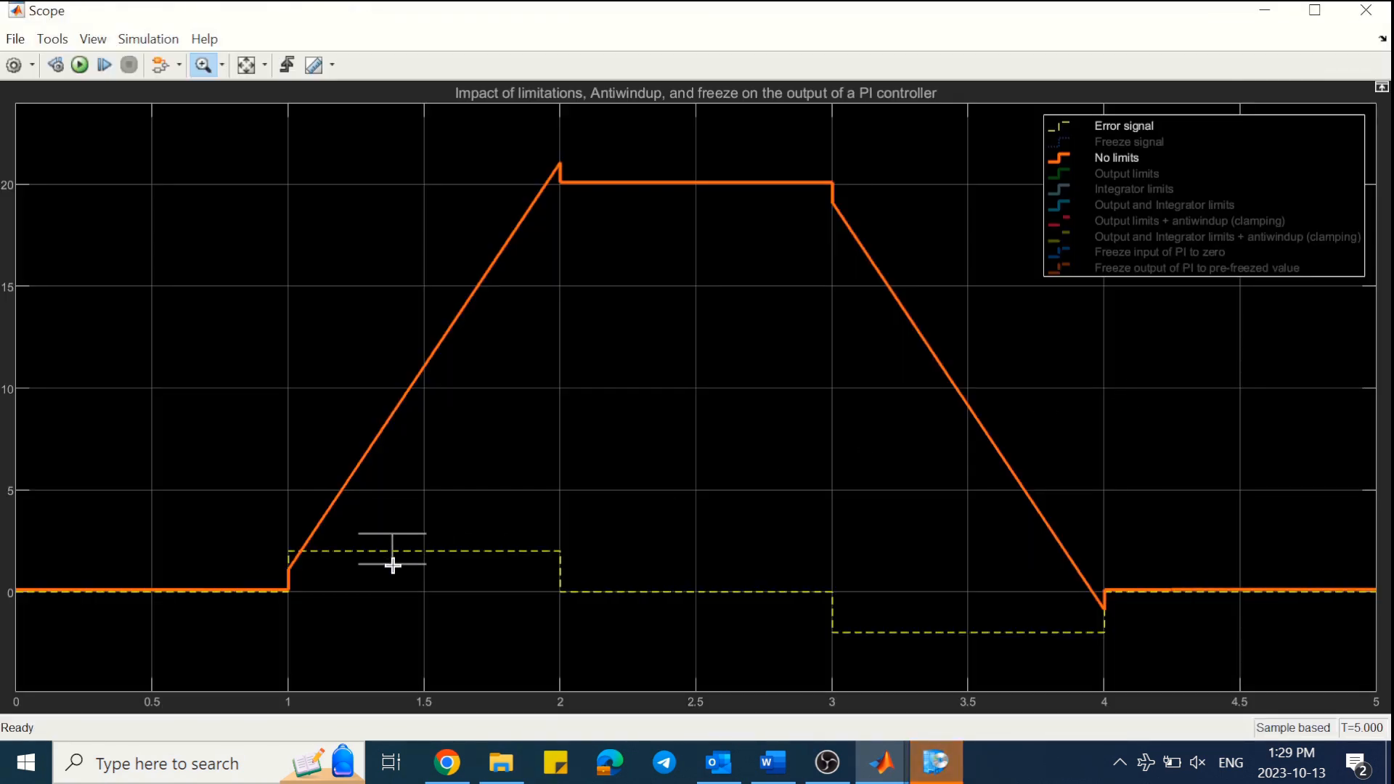
{"action": "left_click", "coordinate": [247, 69]}
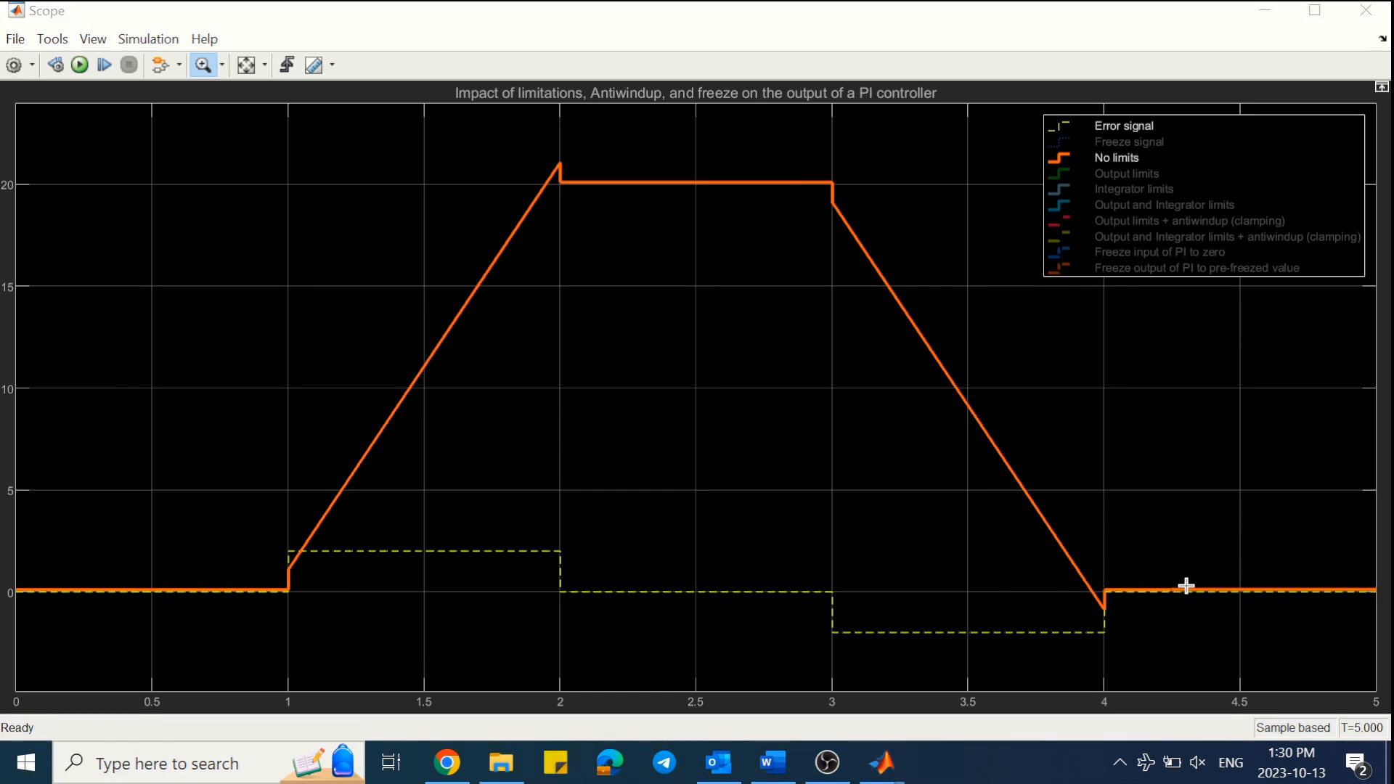
- Show the Output limits, Integrator limits, and Output and Integrator limits responses in the scope plot
{"action": "left_click", "coordinate": [1098, 178]}
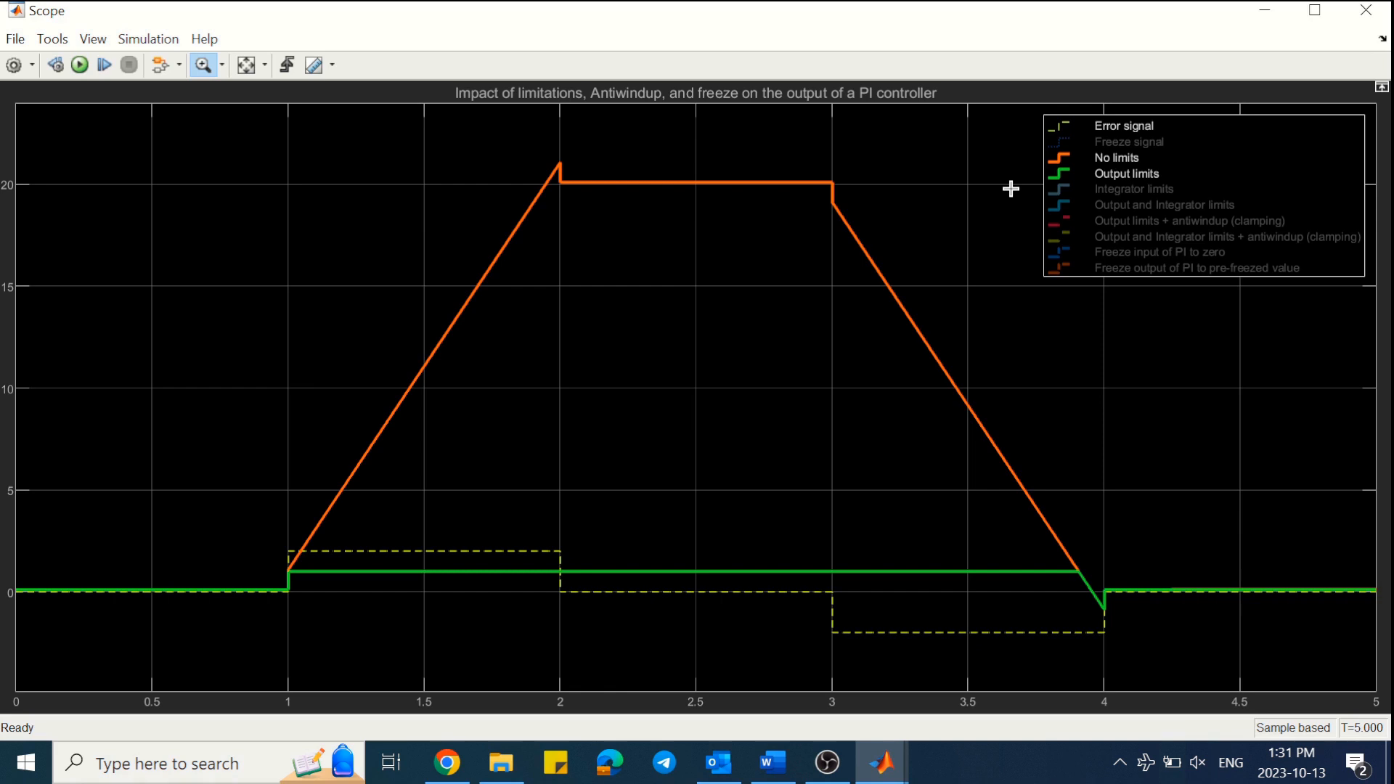
{"action": "left_click", "coordinate": [1060, 195]}
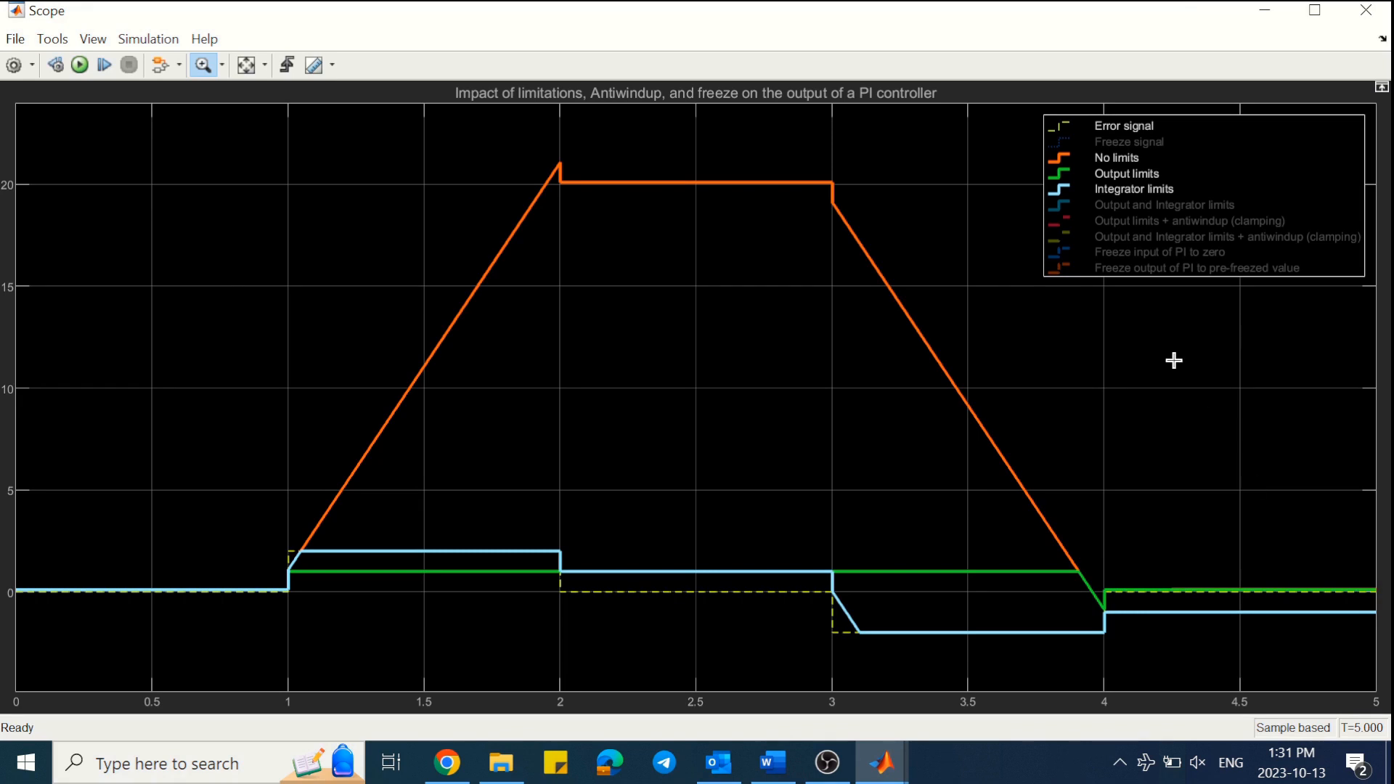
{"action": "left_click", "coordinate": [1115, 206]}
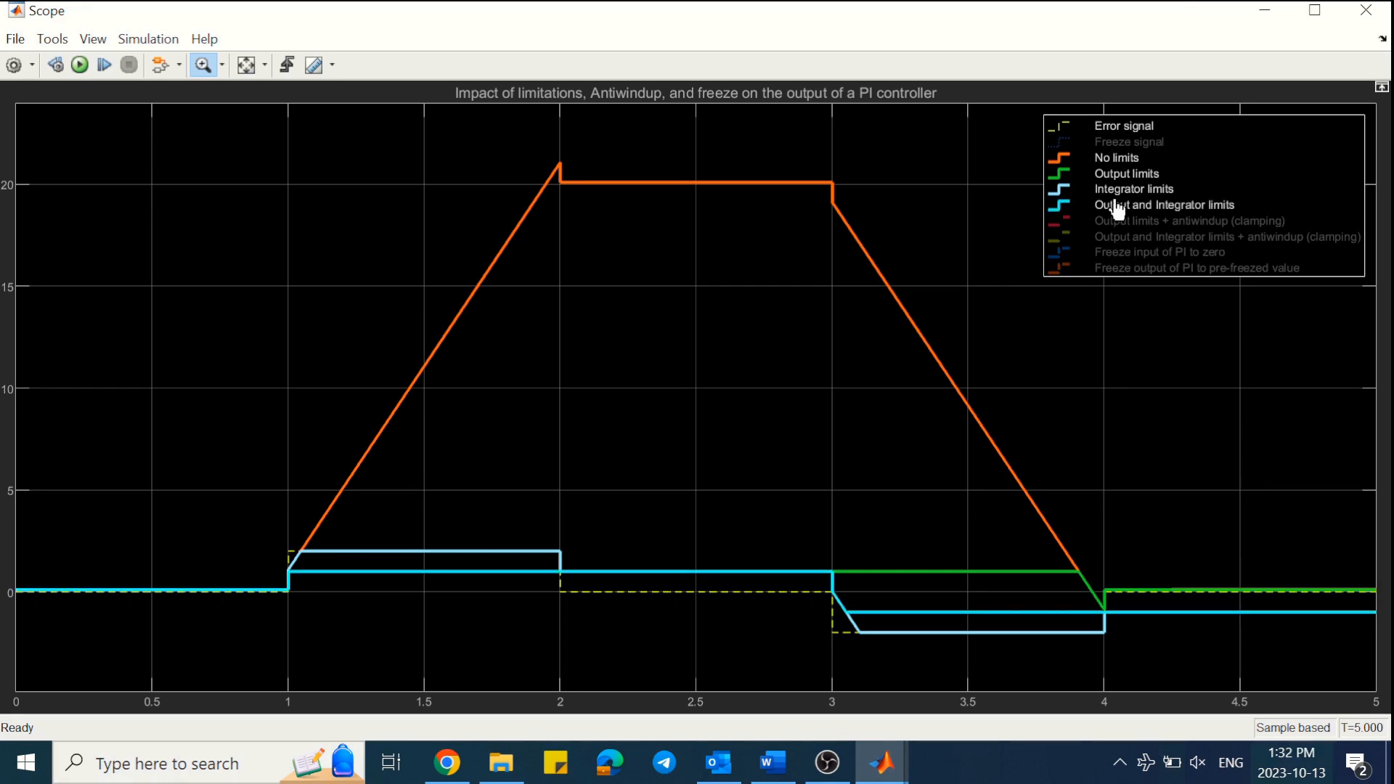
- Compare the three limited responses by toggling their traces, leaving only Output limits shown alongside No limits and the Error signal
{"action": "left_click", "coordinate": [1118, 190]}
{"action": "left_click", "coordinate": [1119, 180]}
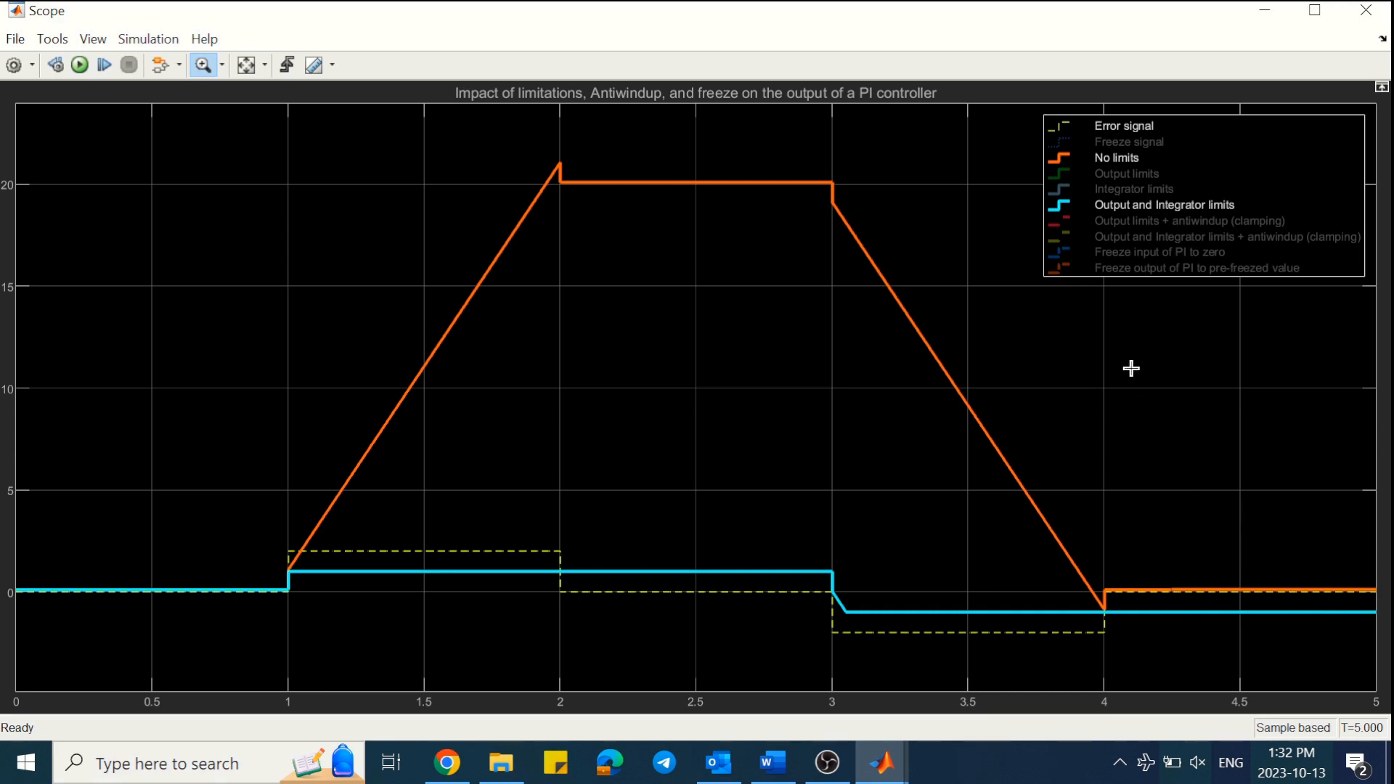
{"action": "left_click", "coordinate": [1111, 193]}
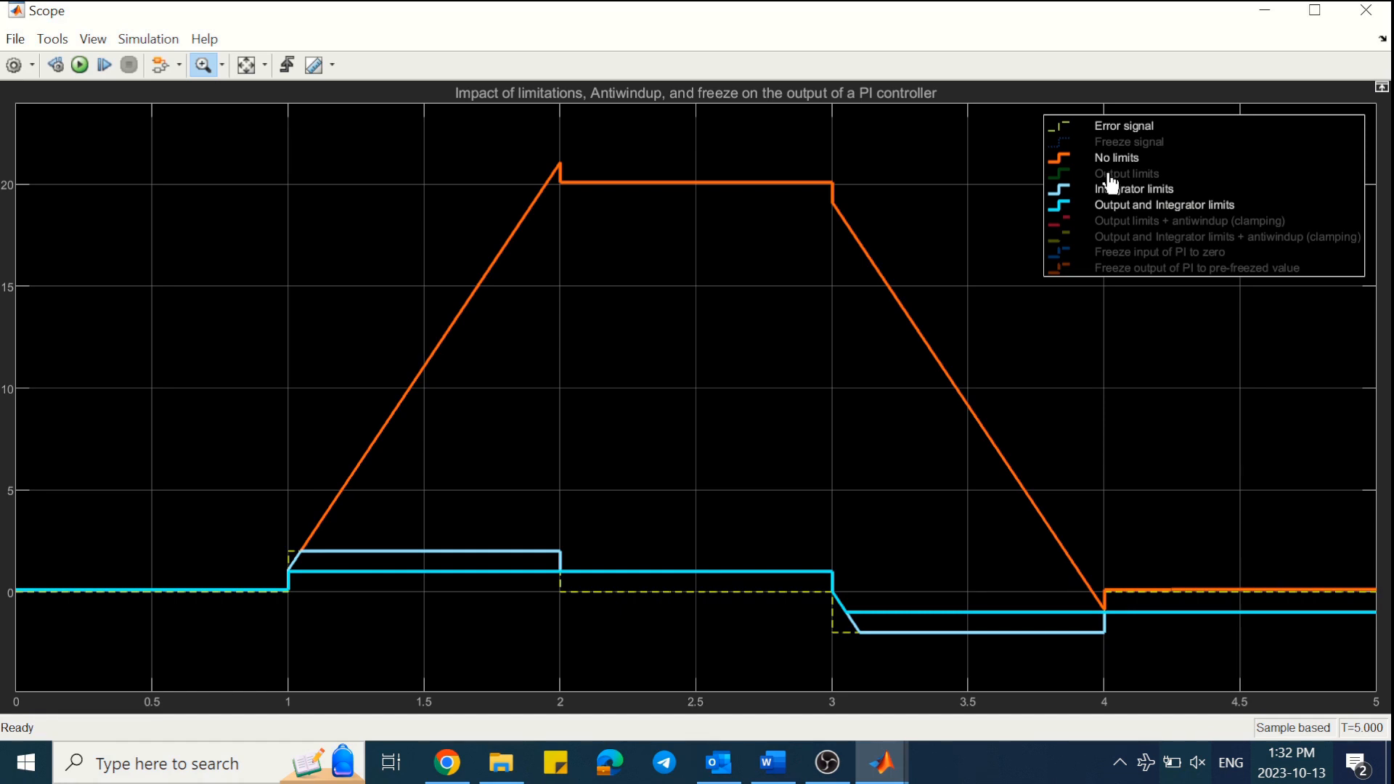
{"action": "left_click", "coordinate": [1110, 174]}
{"action": "left_click", "coordinate": [1114, 190]}
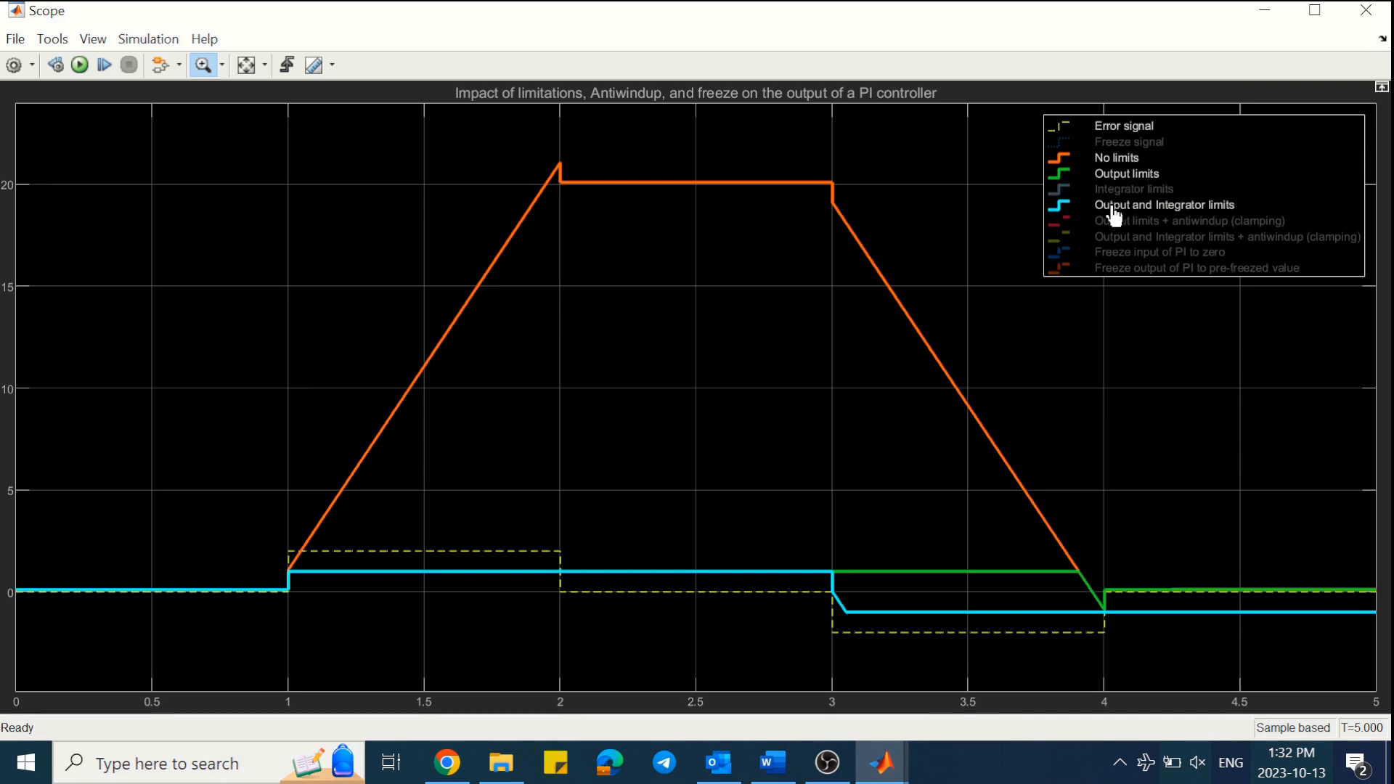
{"action": "left_click", "coordinate": [1113, 207]}
{"action": "left_click", "coordinate": [1116, 211]}
{"action": "left_click", "coordinate": [1115, 209]}
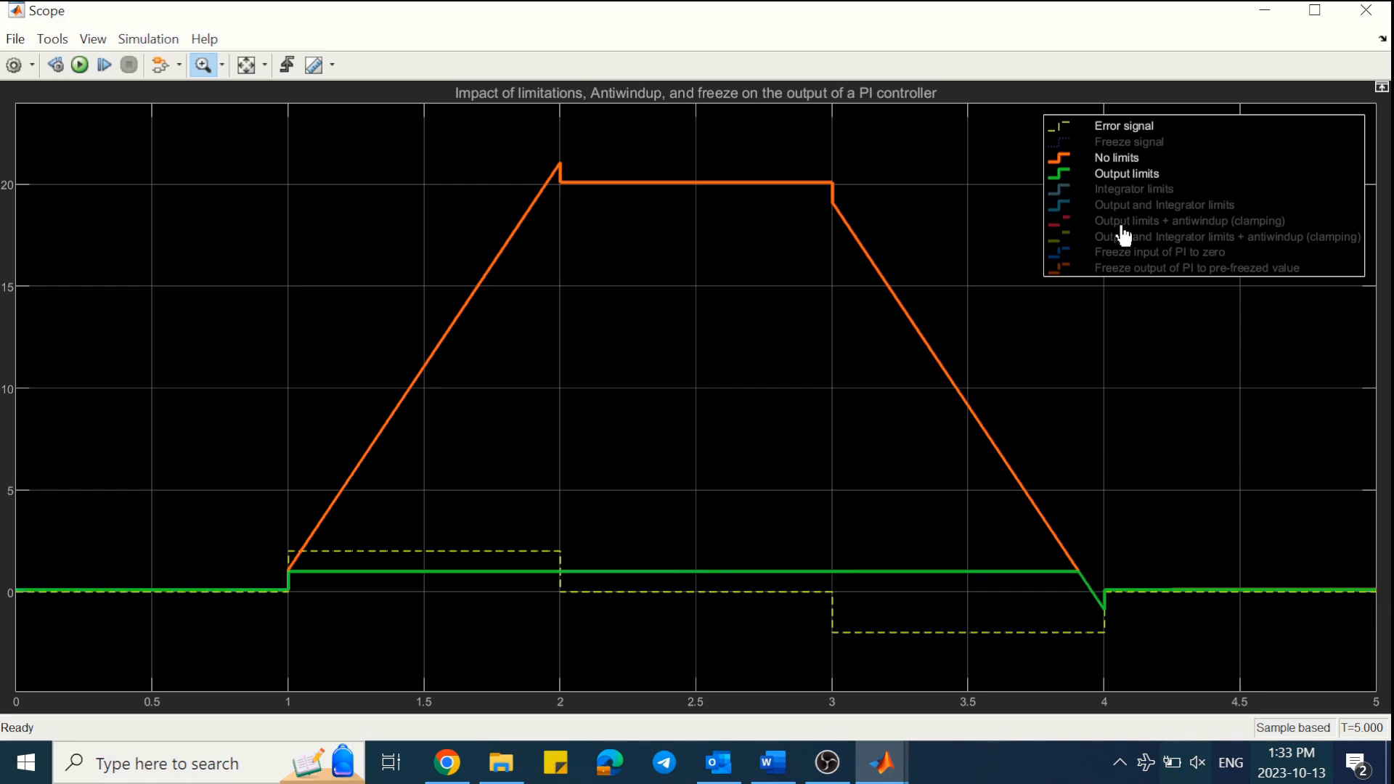
- Show the Output limits + antiwindup (clamping) response and briefly overlay the Output and Integrator limits + antiwindup (clamping) trace for comparison
{"action": "left_click", "coordinate": [1122, 225]}
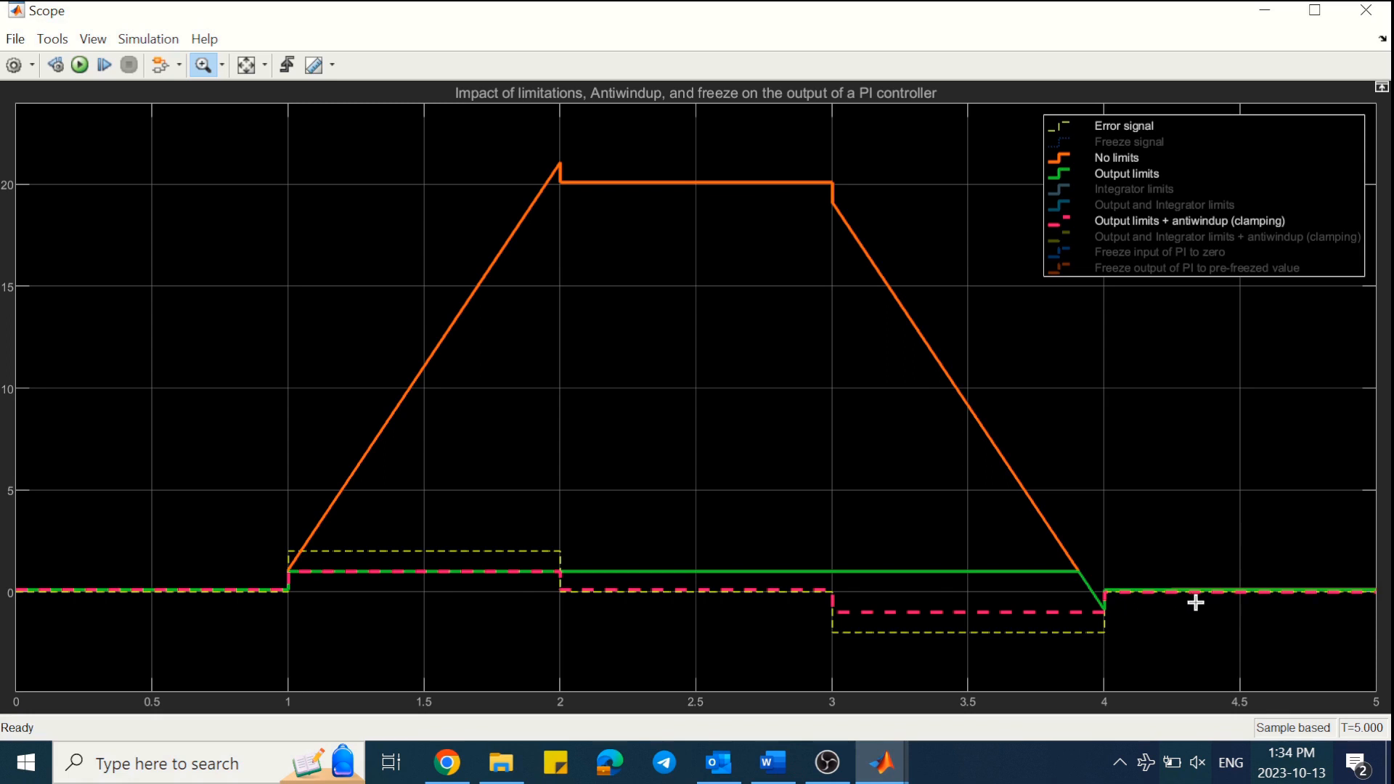
{"action": "left_click", "coordinate": [1159, 242]}
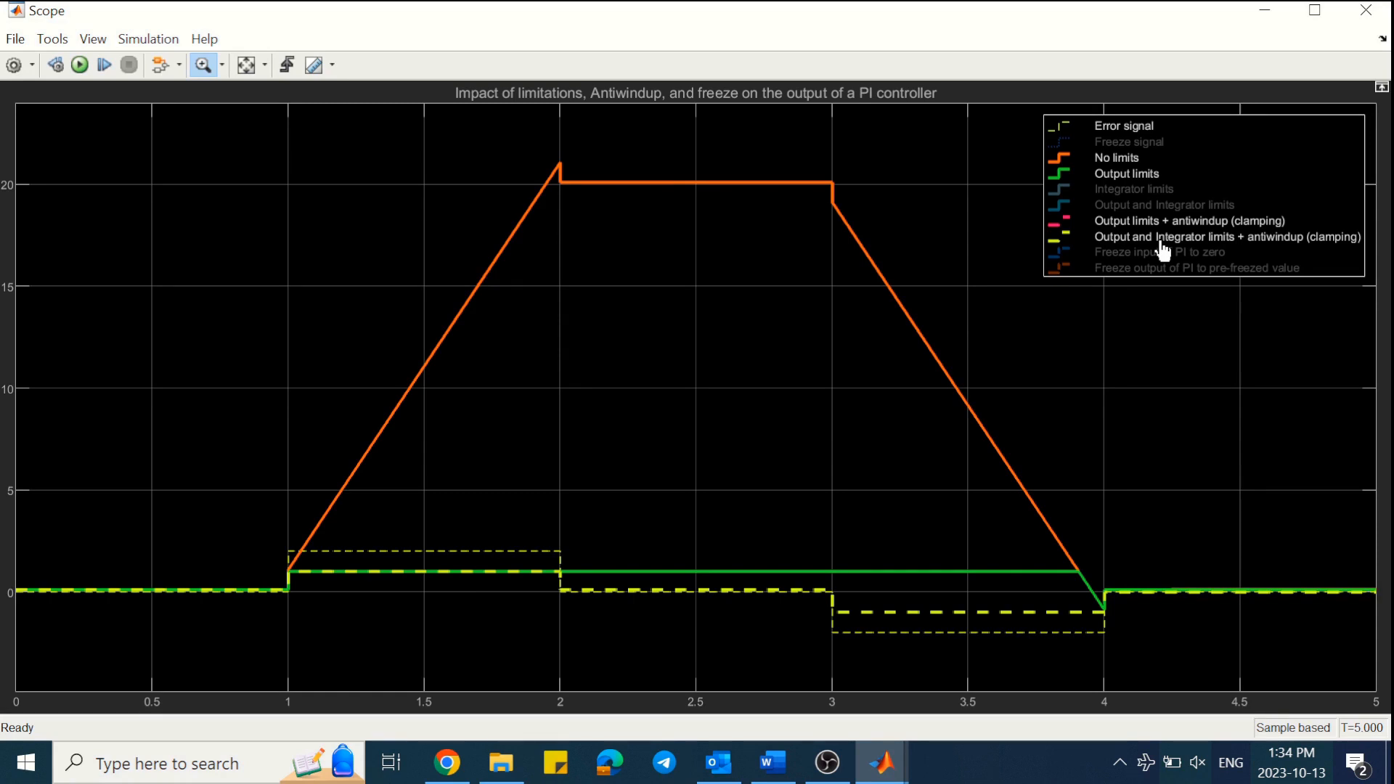
{"action": "left_click", "coordinate": [1164, 250]}
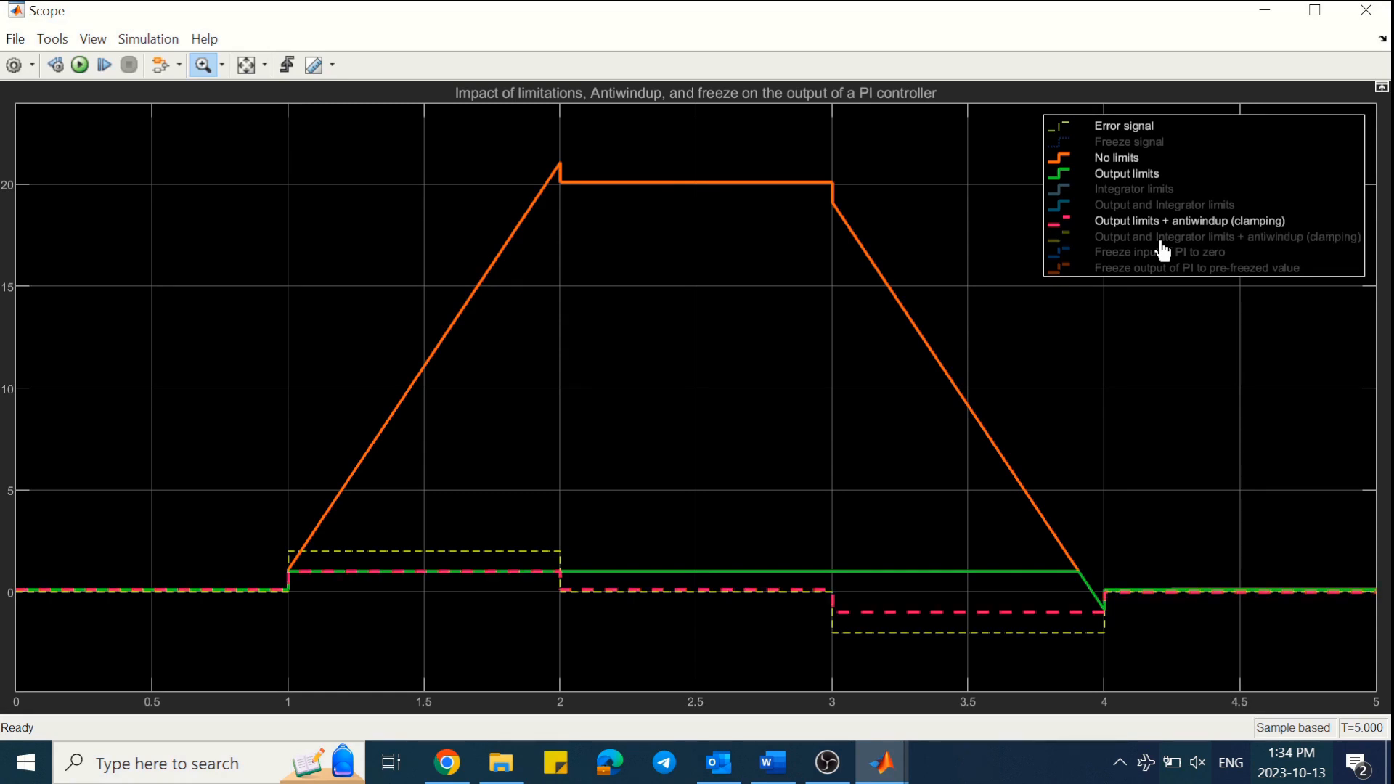
- Show the Freeze input of PI to zero response instead of Output limits + antiwindup (clamping), and examine it closely near 1 s and 2 s
{"action": "left_click", "coordinate": [1162, 254]}
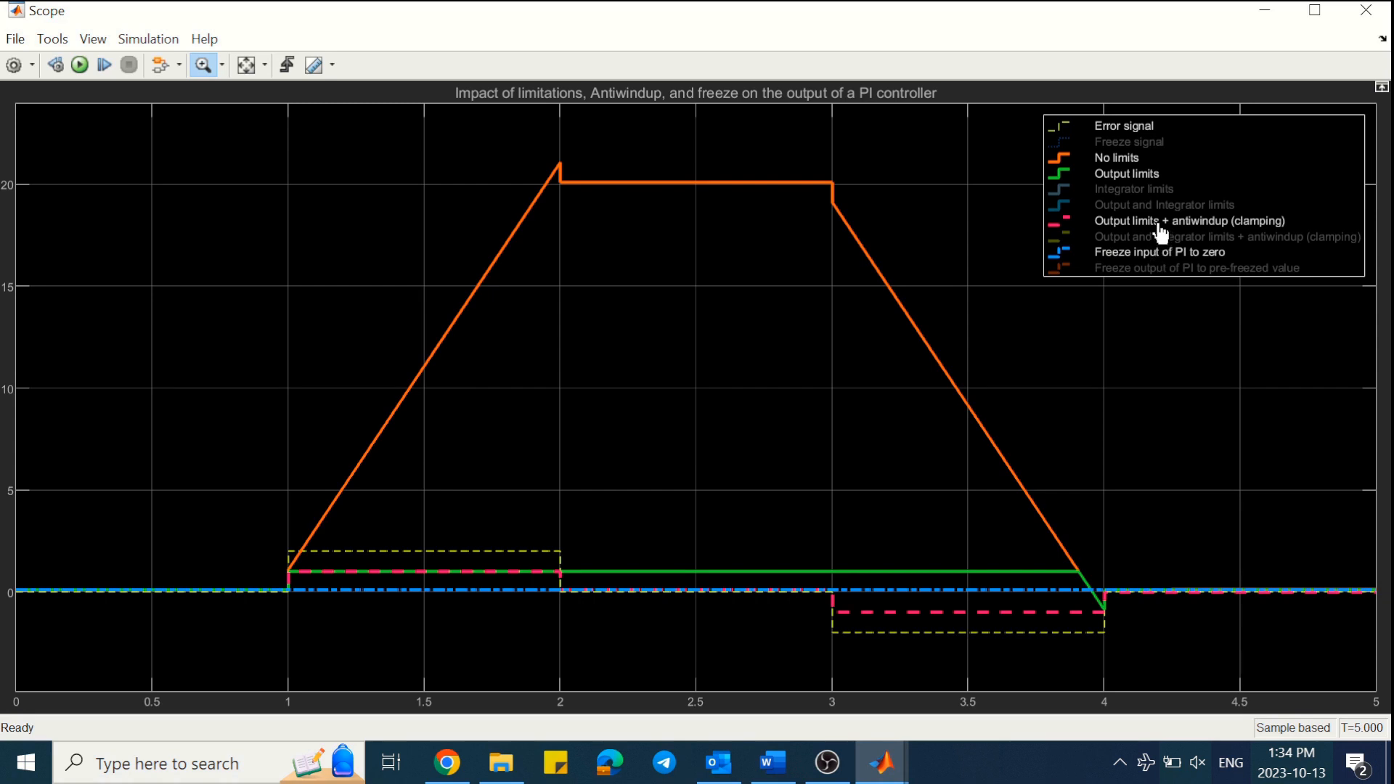
{"action": "left_click", "coordinate": [1160, 222]}
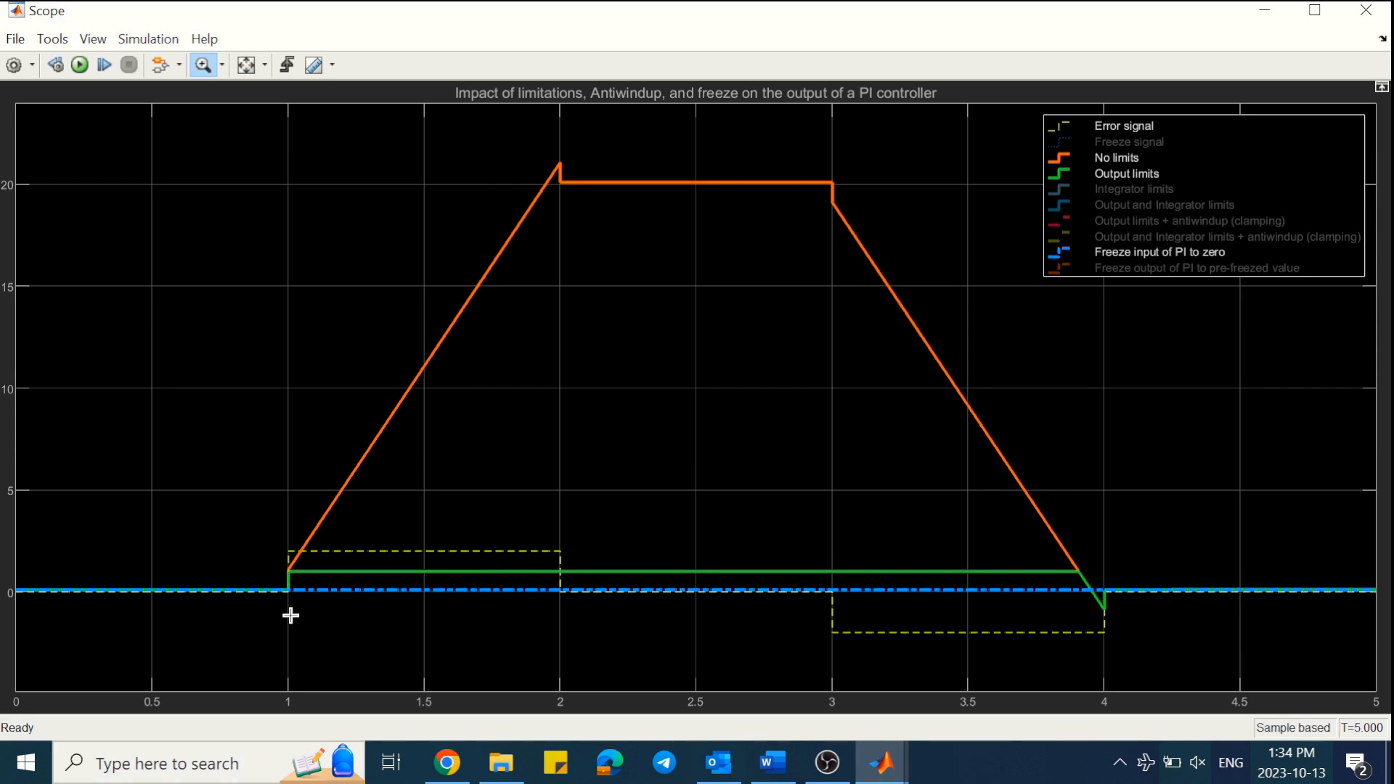
{"action": "left_click_drag", "start_coordinate": [270, 530], "coordinate": [398, 636]}
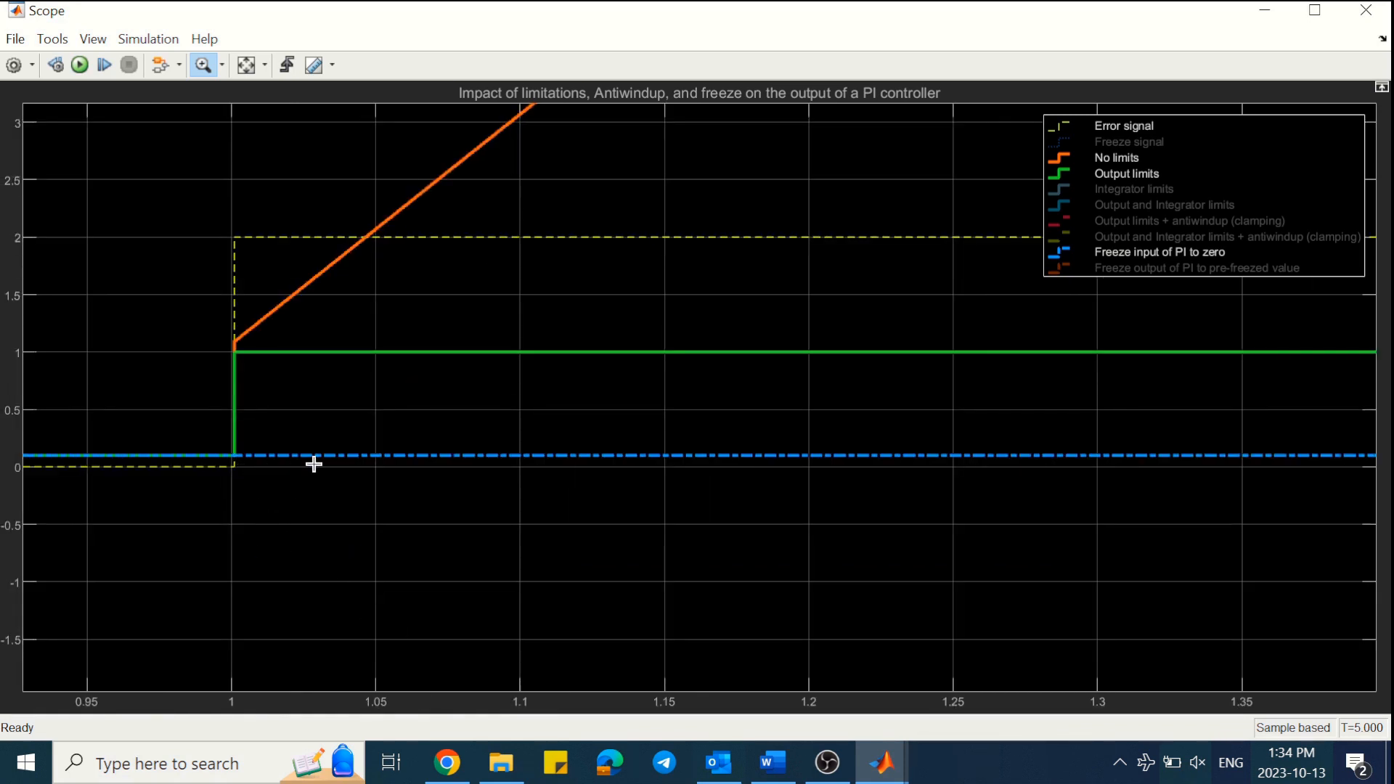
{"action": "left_click", "coordinate": [249, 67]}
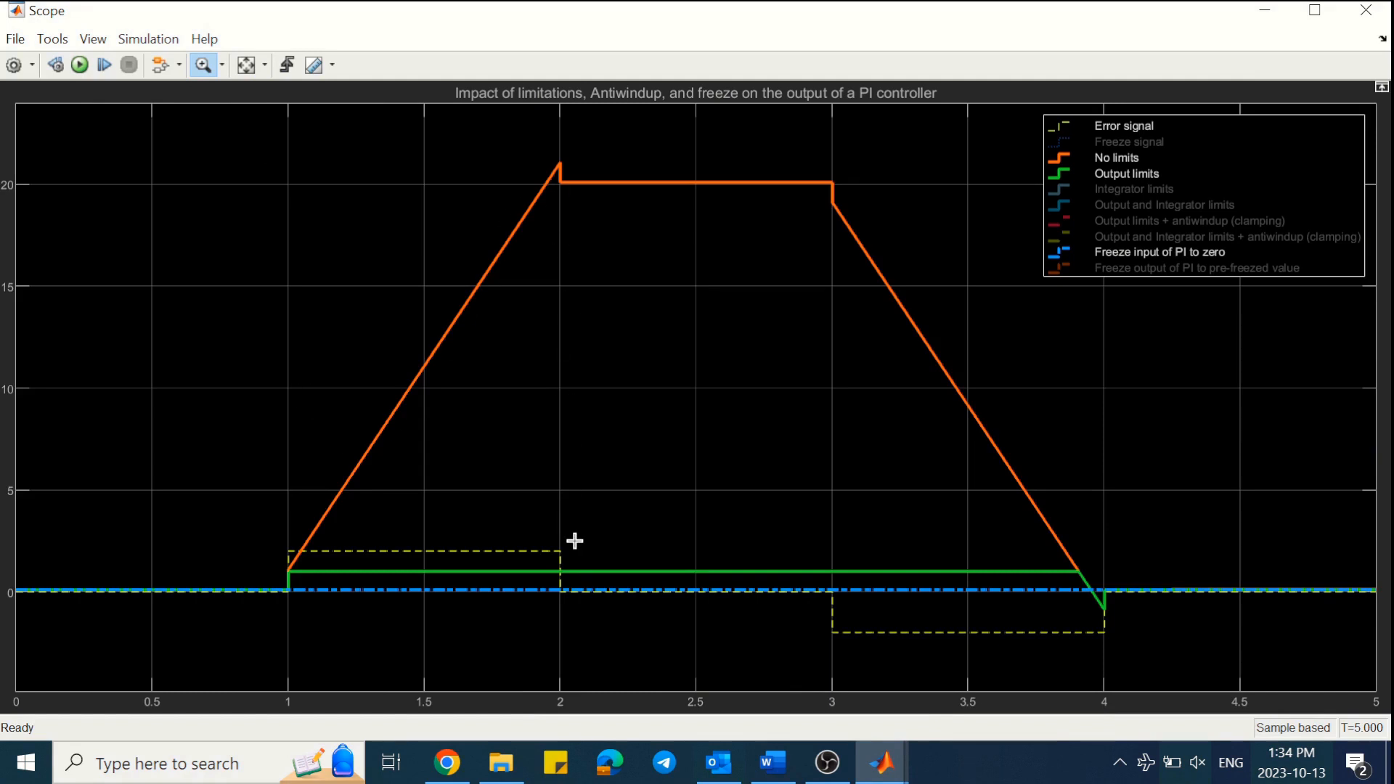
{"action": "left_click_drag", "start_coordinate": [573, 539], "coordinate": [541, 622]}
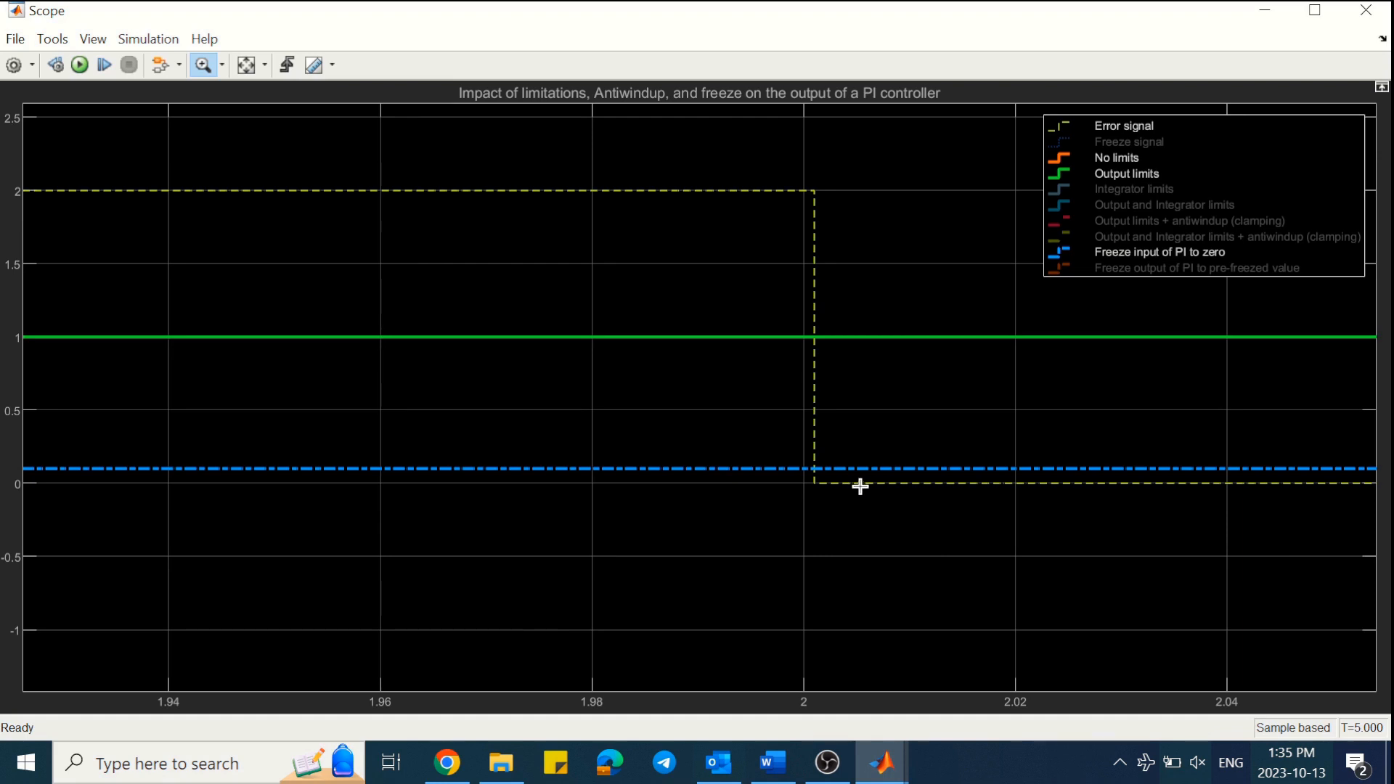
- Examine the Freeze input of PI to zero response near 4 s and hide the Output limits trace
{"action": "left_click", "coordinate": [254, 65]}
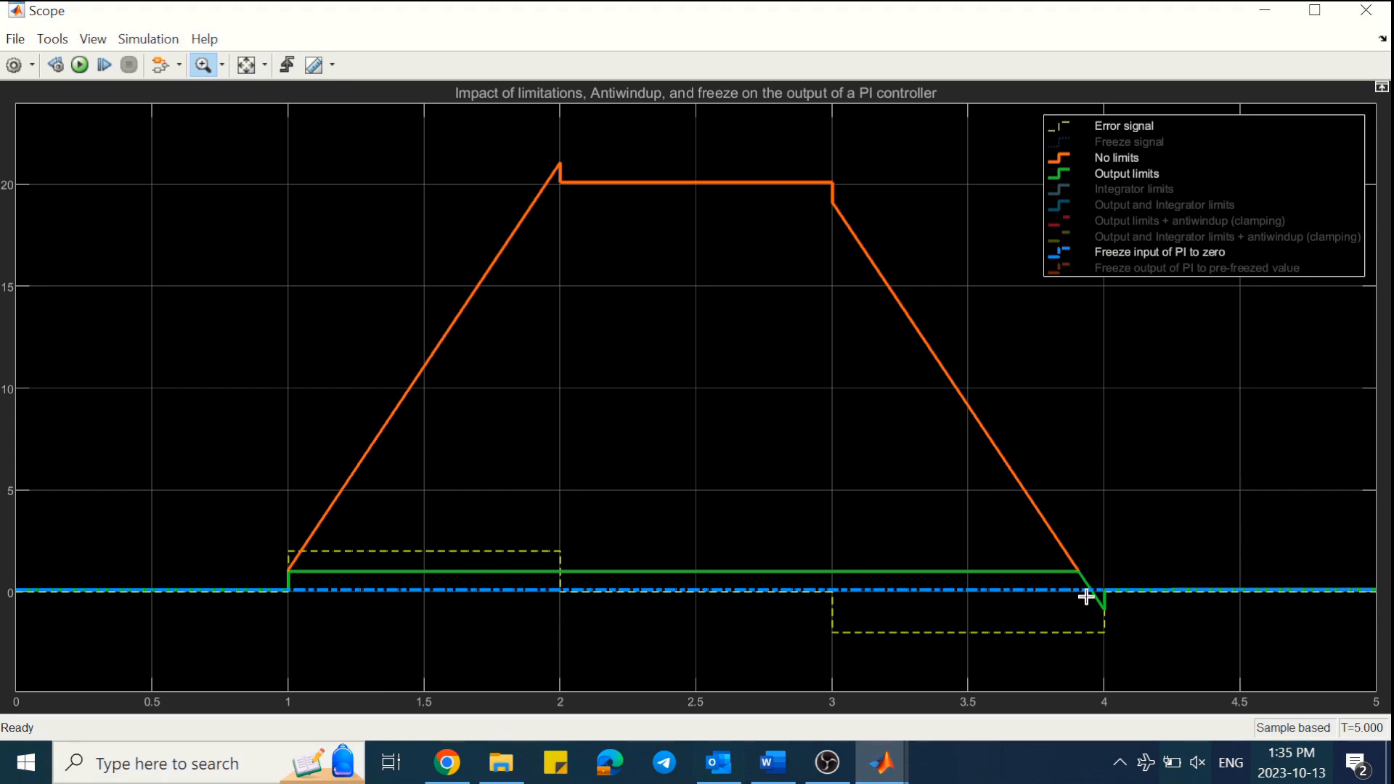
{"action": "left_click_drag", "start_coordinate": [1133, 541], "coordinate": [1061, 655]}
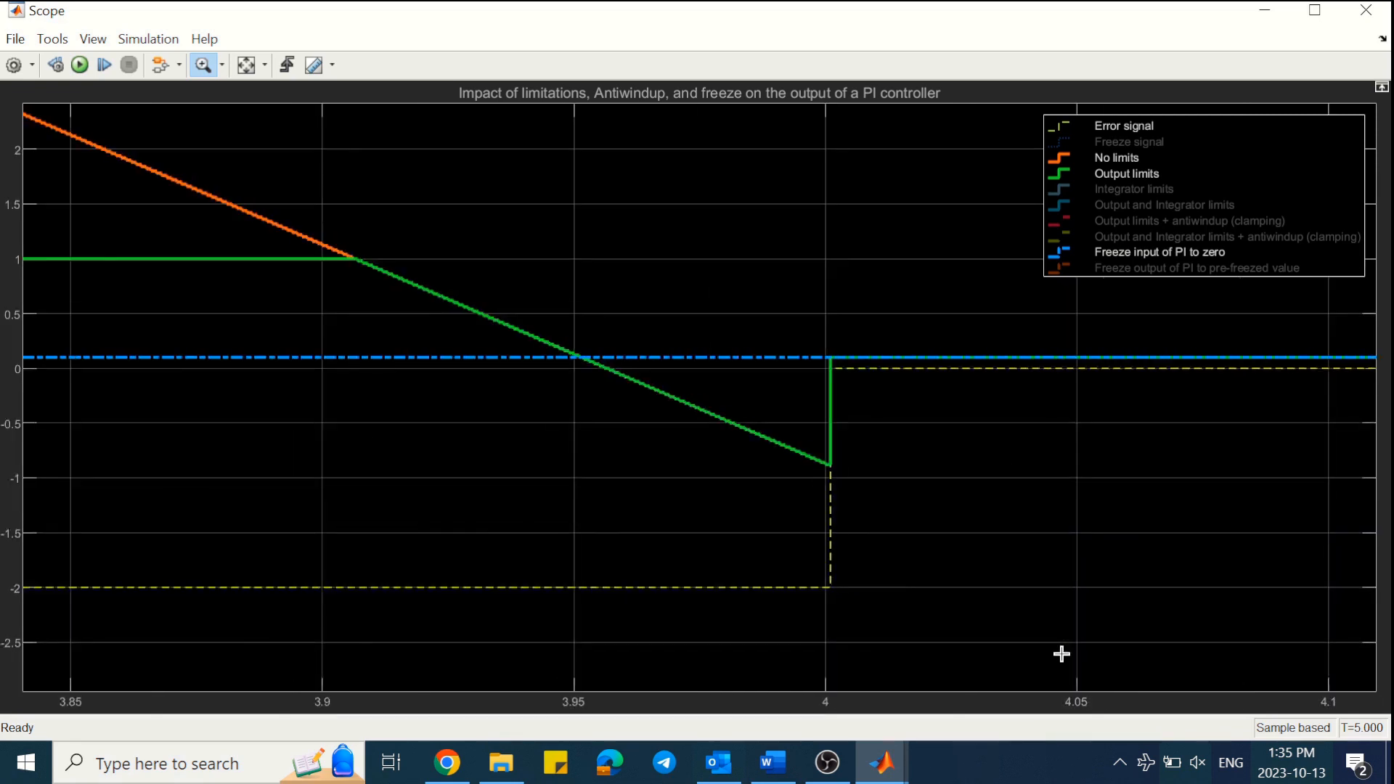
{"action": "left_click", "coordinate": [1060, 177]}
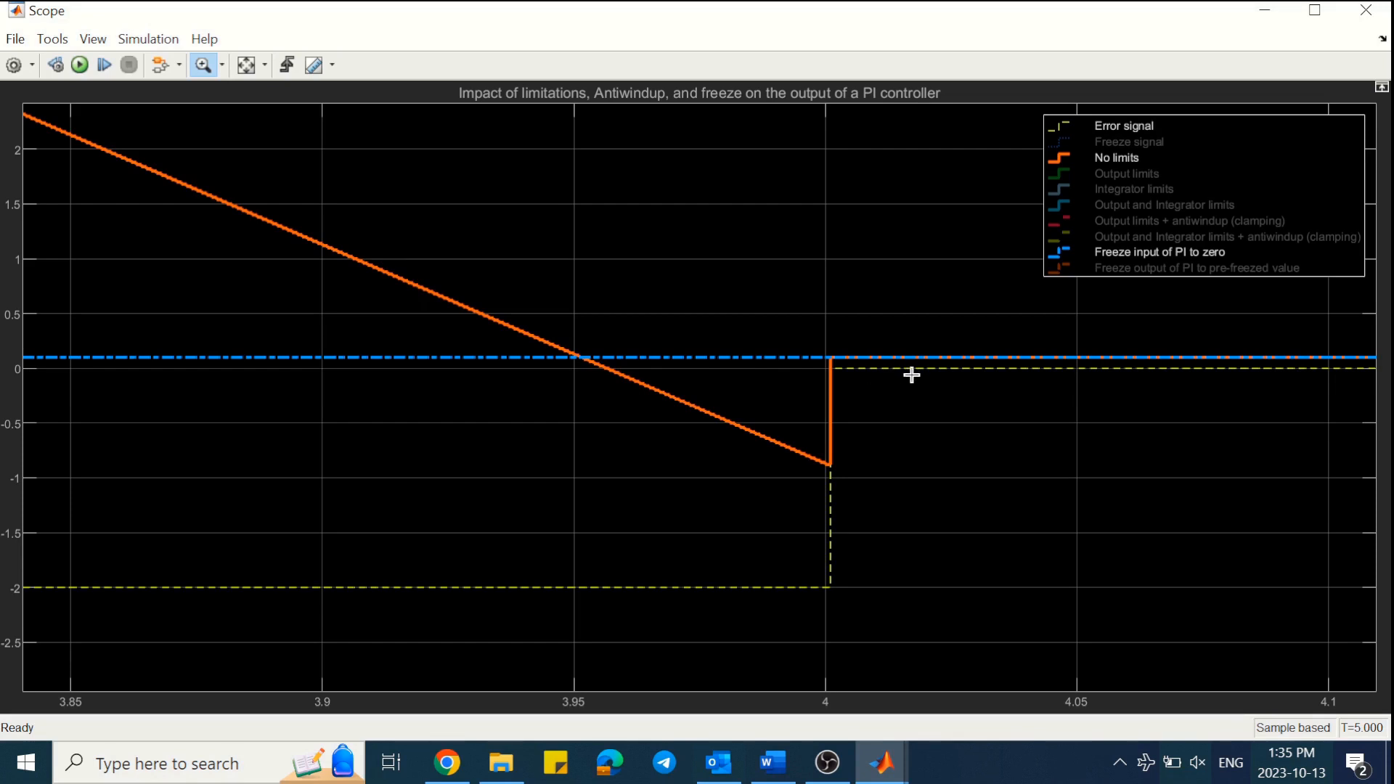
{"action": "left_click", "coordinate": [248, 64]}
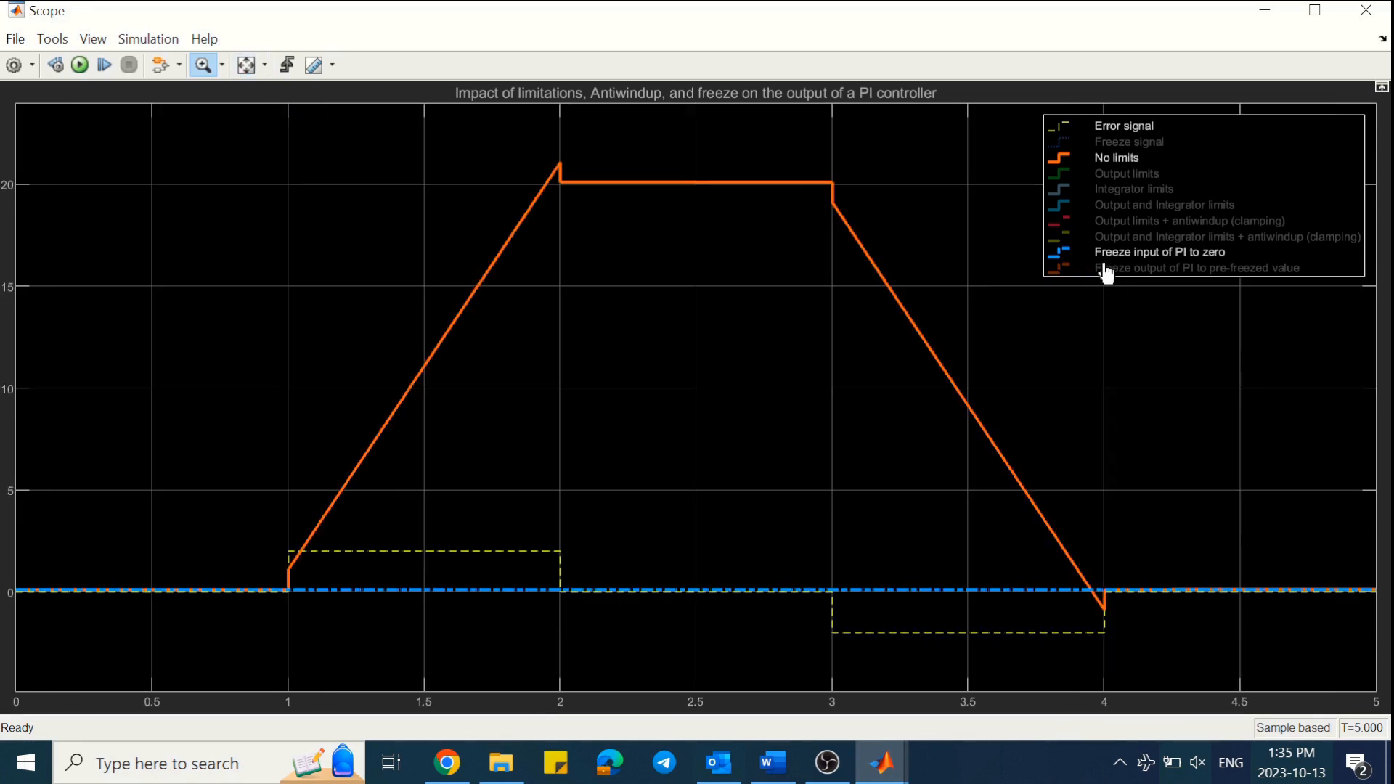
- Show the Freeze output of PI to pre-freezed value response instead of Freeze input of PI to zero, and add the Freeze signal trace
{"action": "left_click", "coordinate": [1119, 268]}
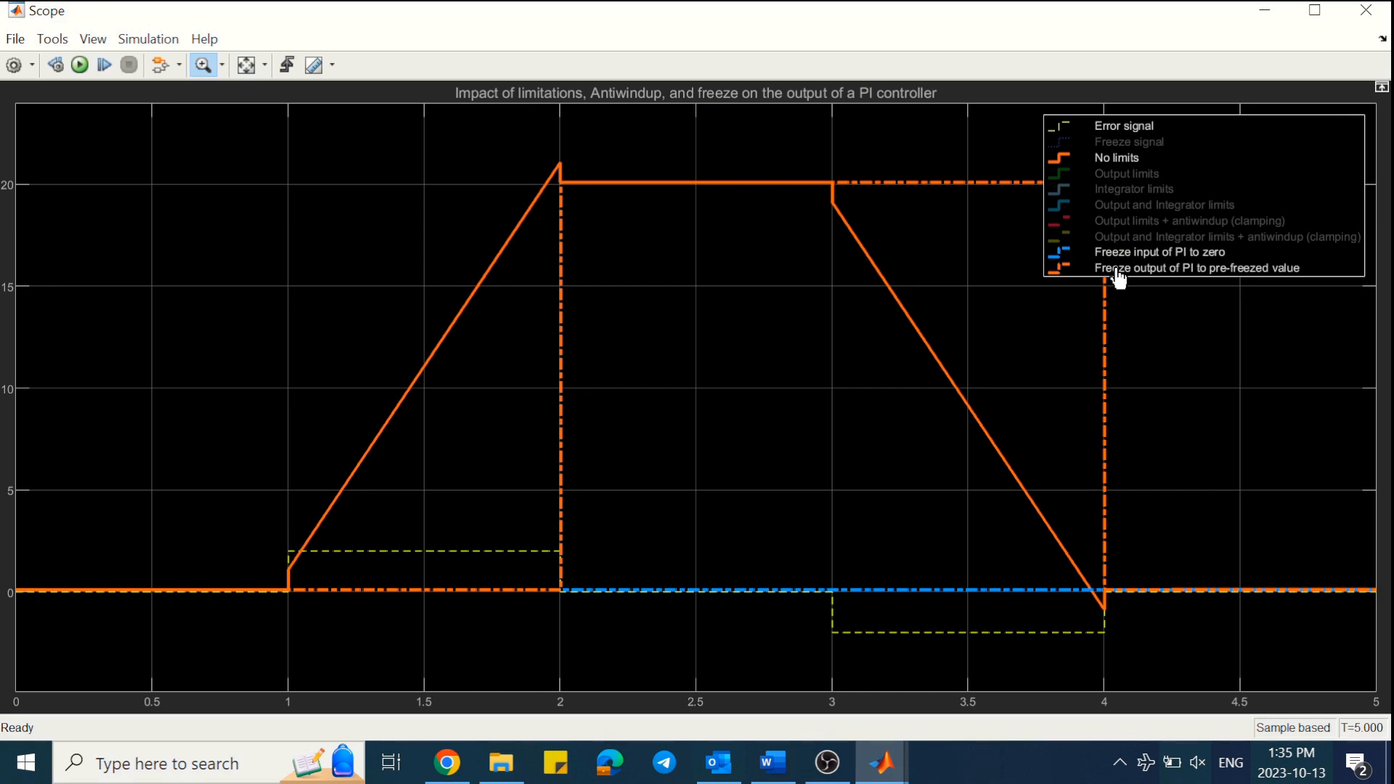
{"action": "left_click", "coordinate": [1118, 254]}
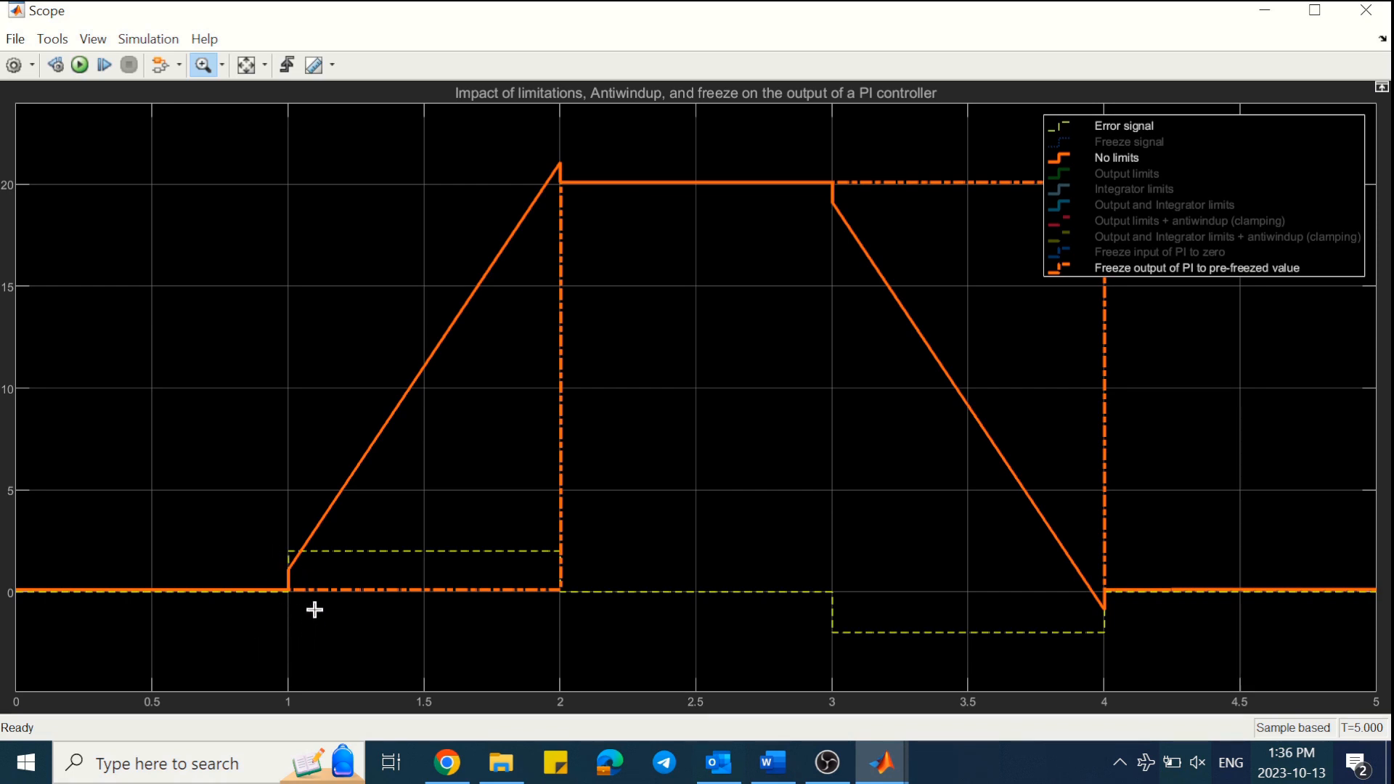
{"action": "left_click", "coordinate": [1117, 144]}
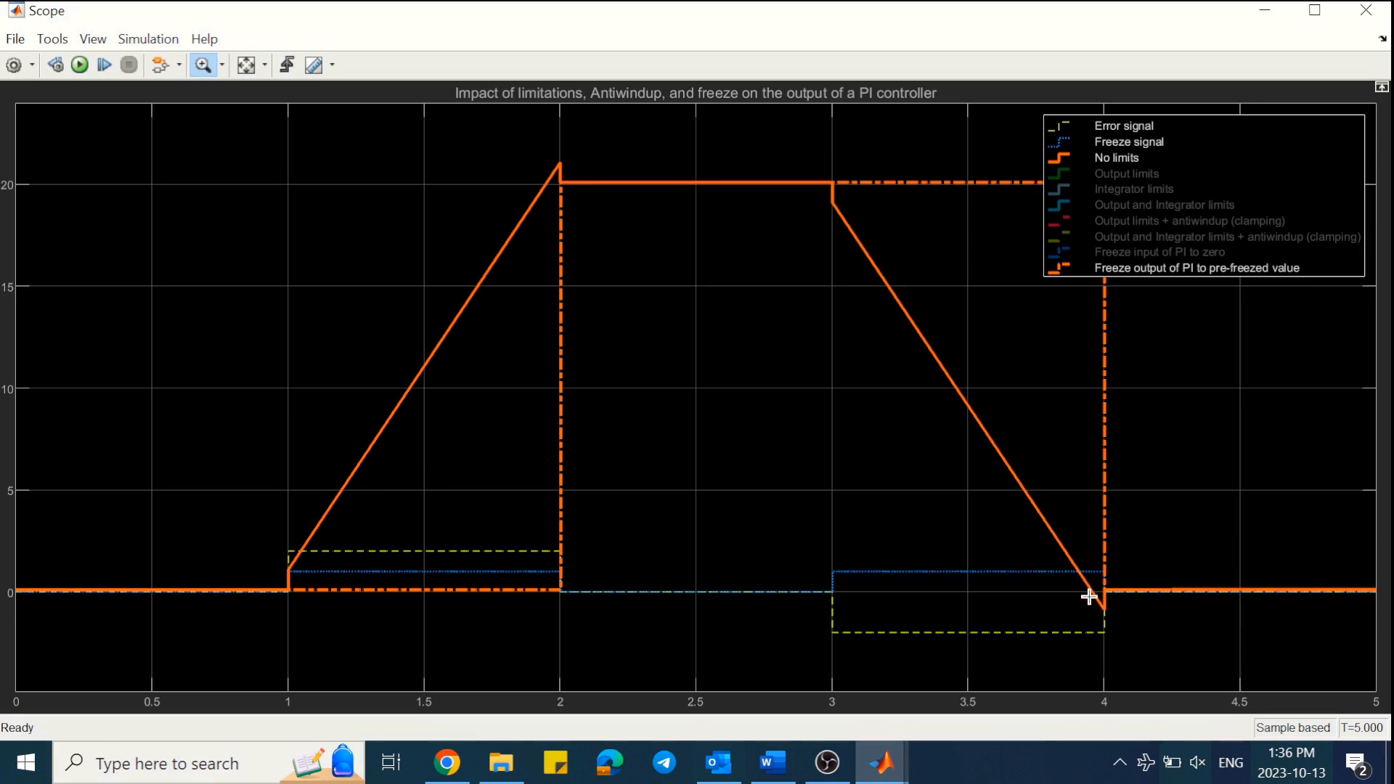
- Examine the Freeze output of PI to pre-freezed value response closely near 4 s, briefly hiding the No limits trace for comparison
{"action": "left_click_drag", "start_coordinate": [1131, 544], "coordinate": [1064, 640]}
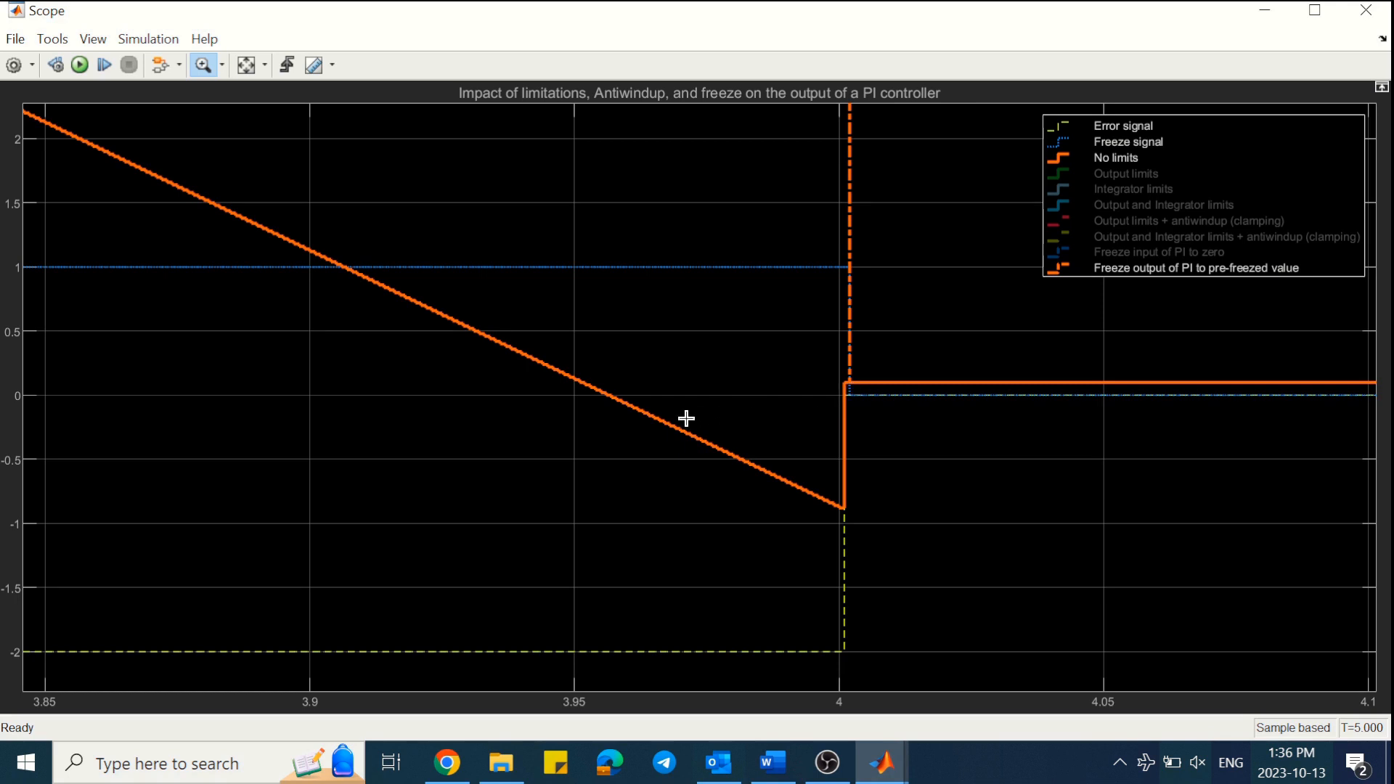
{"action": "left_click", "coordinate": [1062, 166]}
{"action": "left_click", "coordinate": [1062, 166]}
{"action": "left_click", "coordinate": [246, 64]}
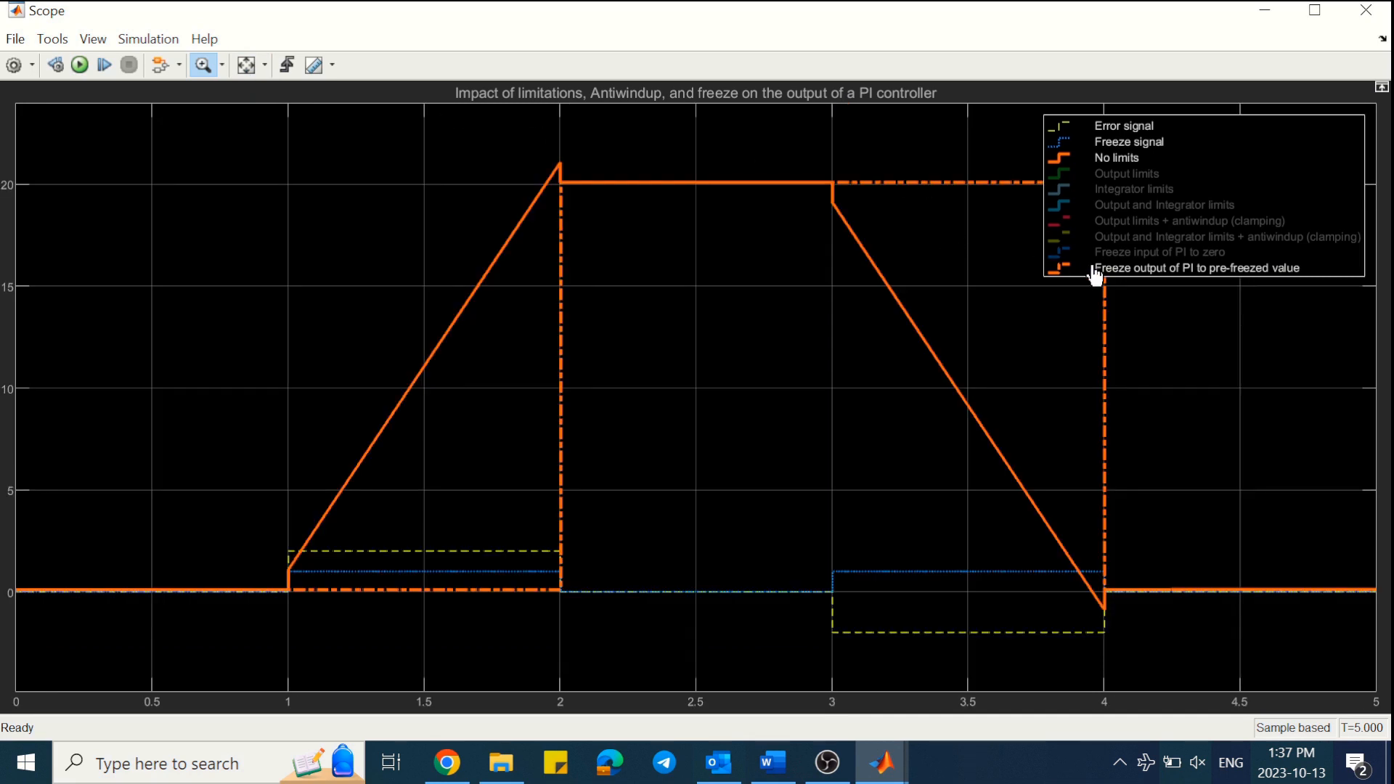
- Hide the Freeze output of PI to pre-freezed value, No limits and Freeze signal traces, leaving only the Error signal
{"action": "left_click", "coordinate": [1105, 269]}
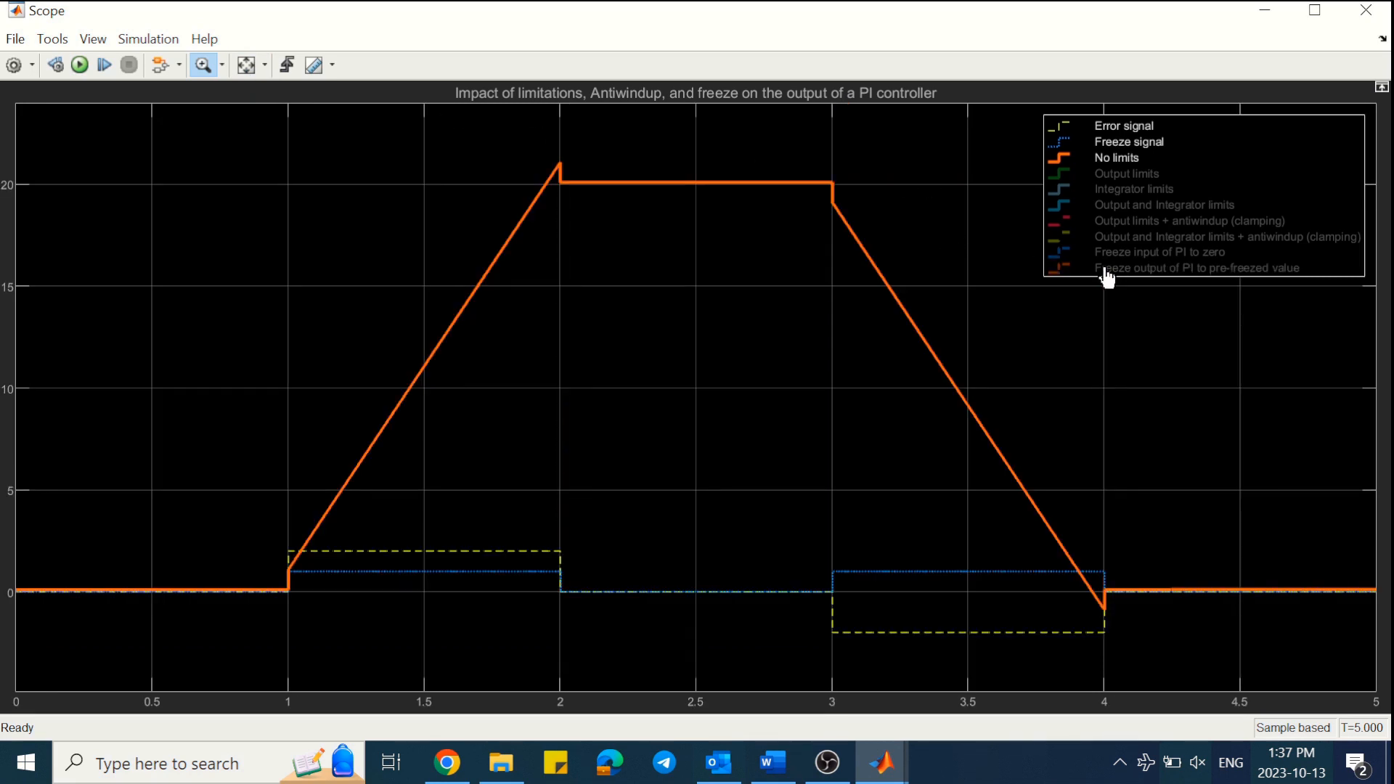
{"action": "left_click", "coordinate": [1105, 156]}
{"action": "left_click", "coordinate": [1105, 144]}
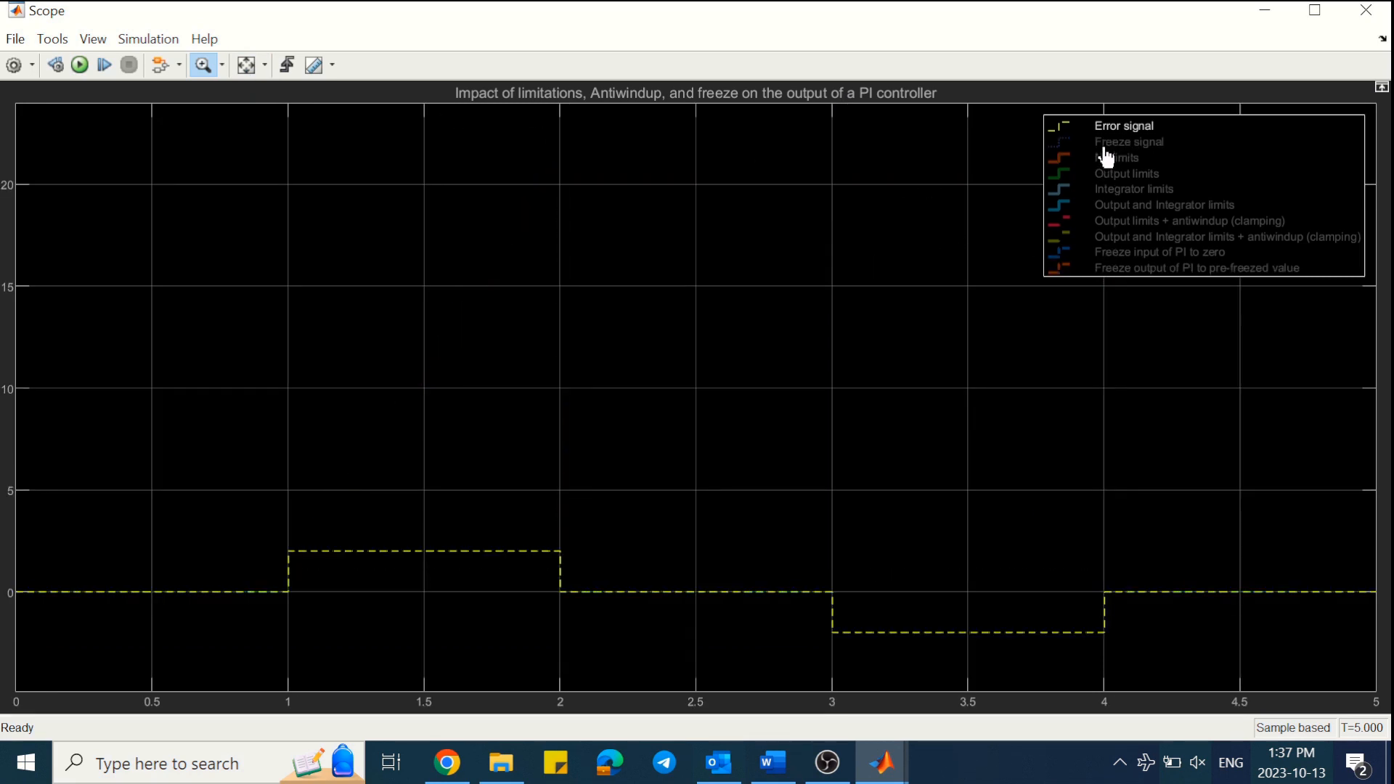
- Show all signals together in the scope plot, adding each trace in order from Freeze signal to Freeze output of PI to pre-freezed value
{"action": "left_click", "coordinate": [1105, 149]}
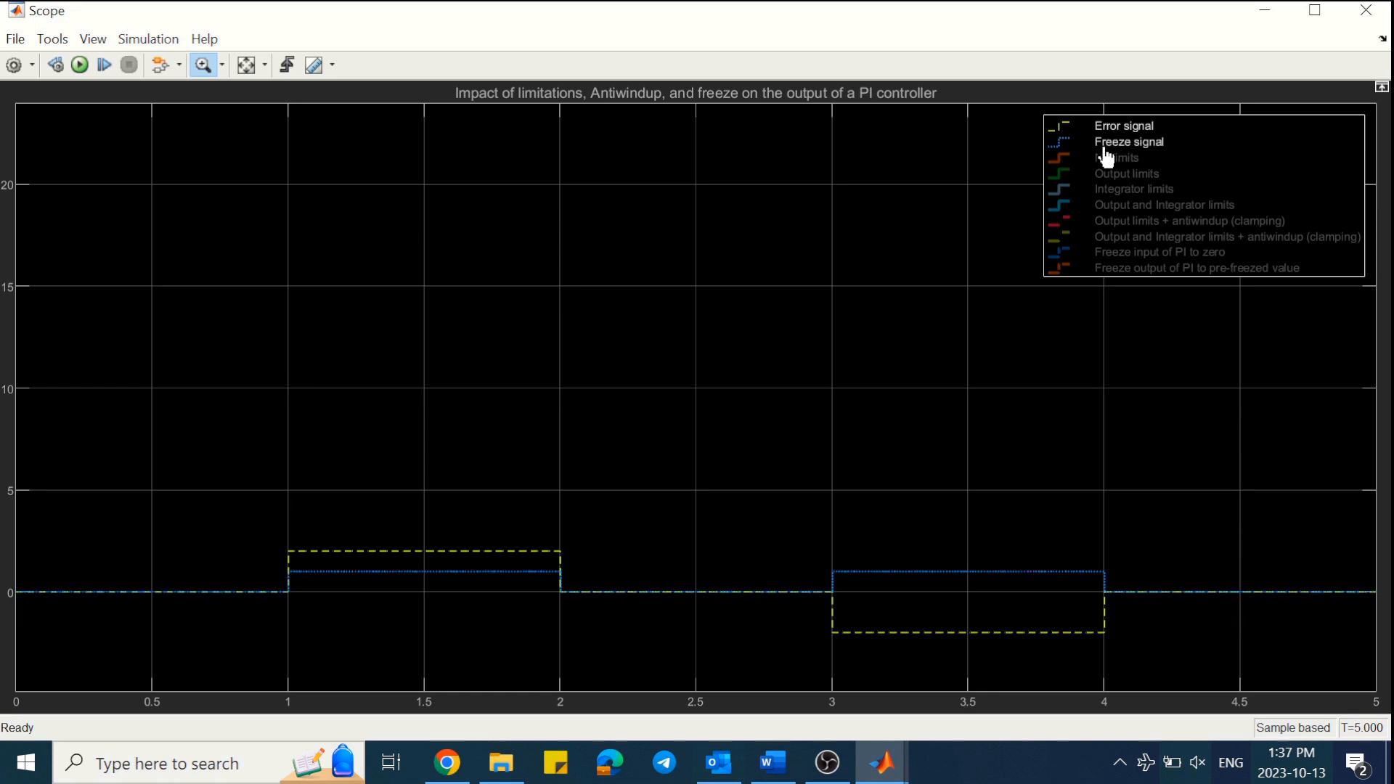
{"action": "left_click", "coordinate": [1107, 163]}
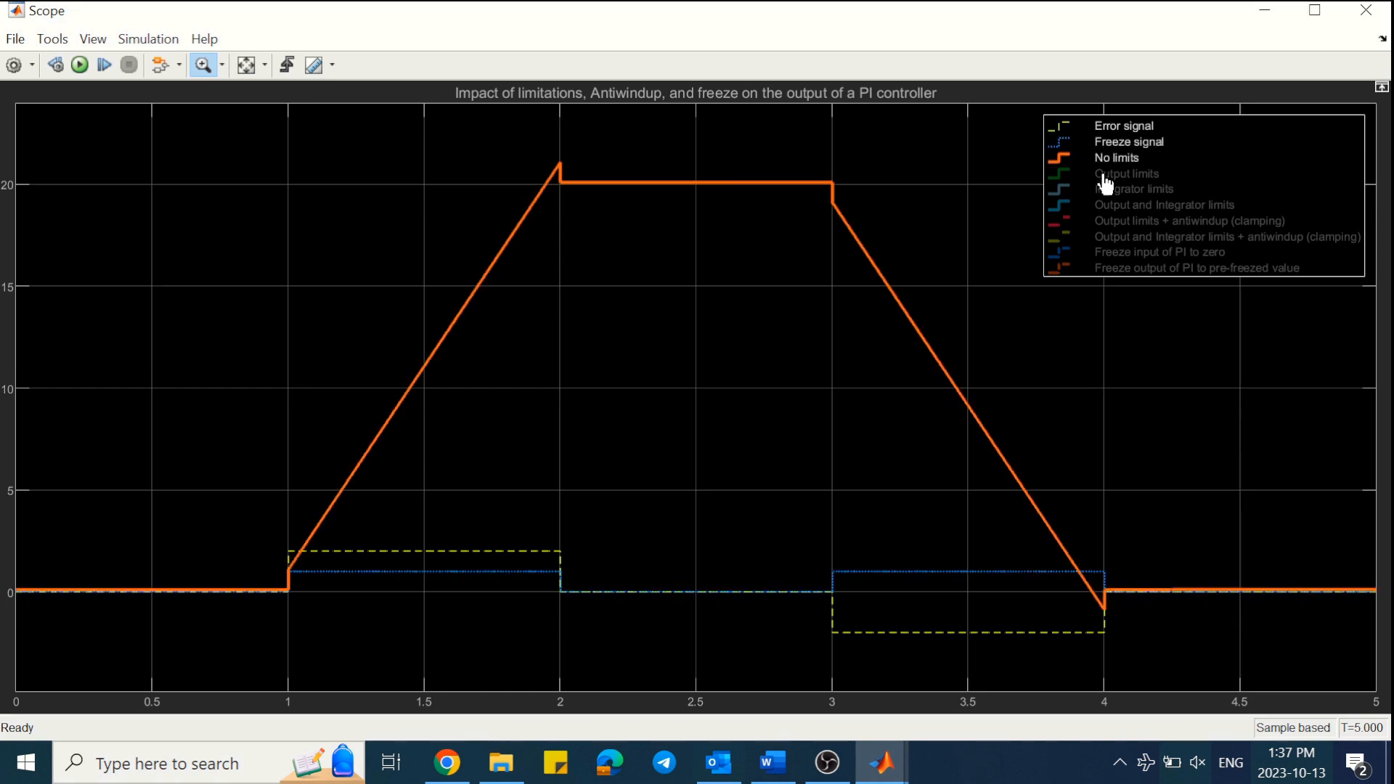
{"action": "left_click", "coordinate": [1105, 175]}
{"action": "left_click", "coordinate": [1106, 193]}
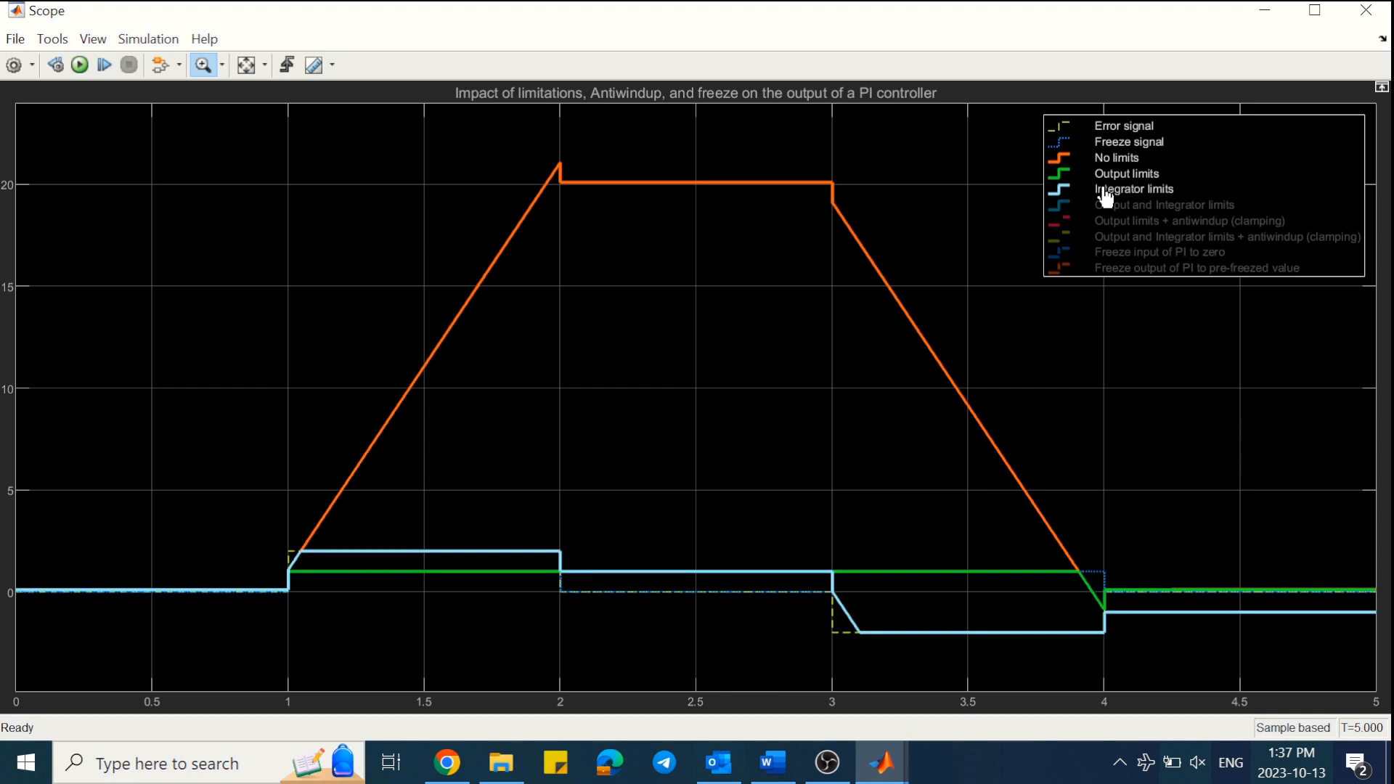
{"action": "left_click", "coordinate": [1104, 209]}
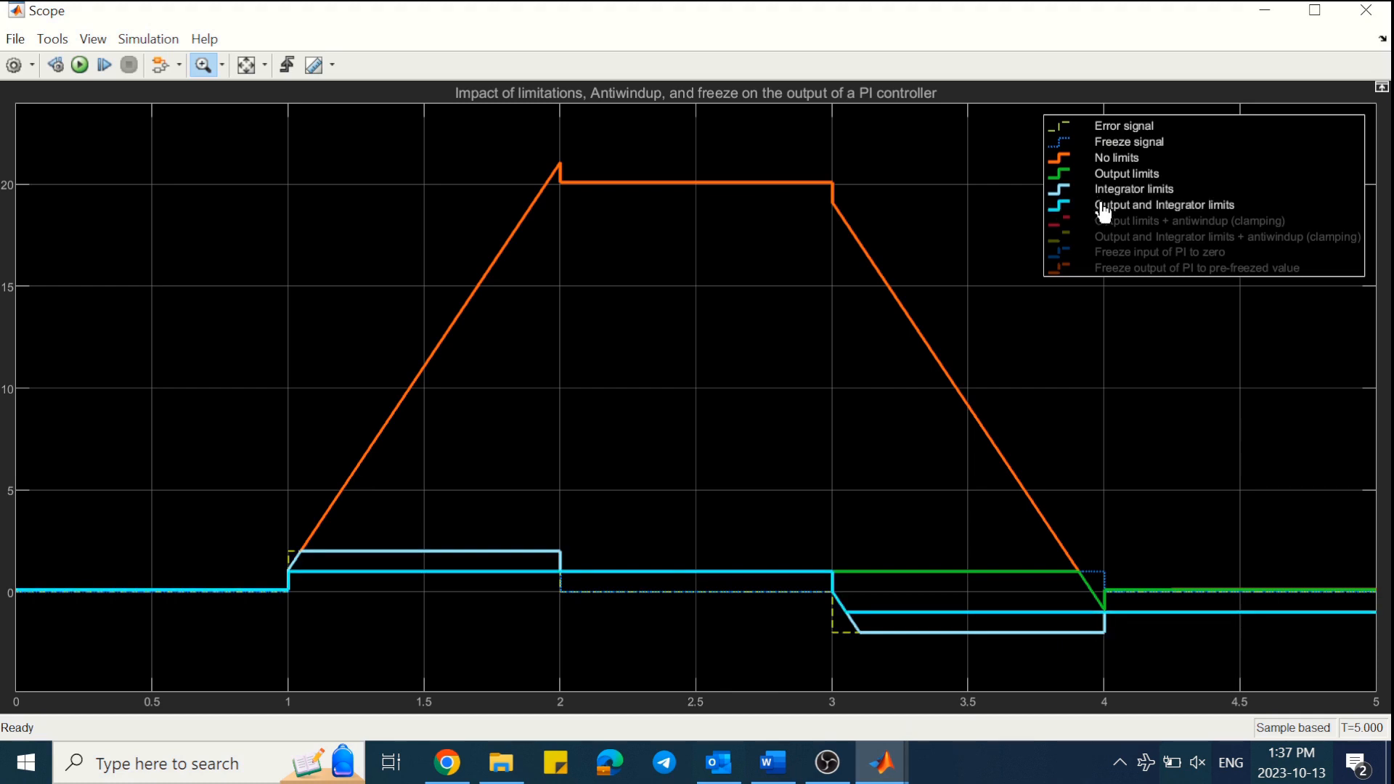
{"action": "left_click", "coordinate": [1104, 225]}
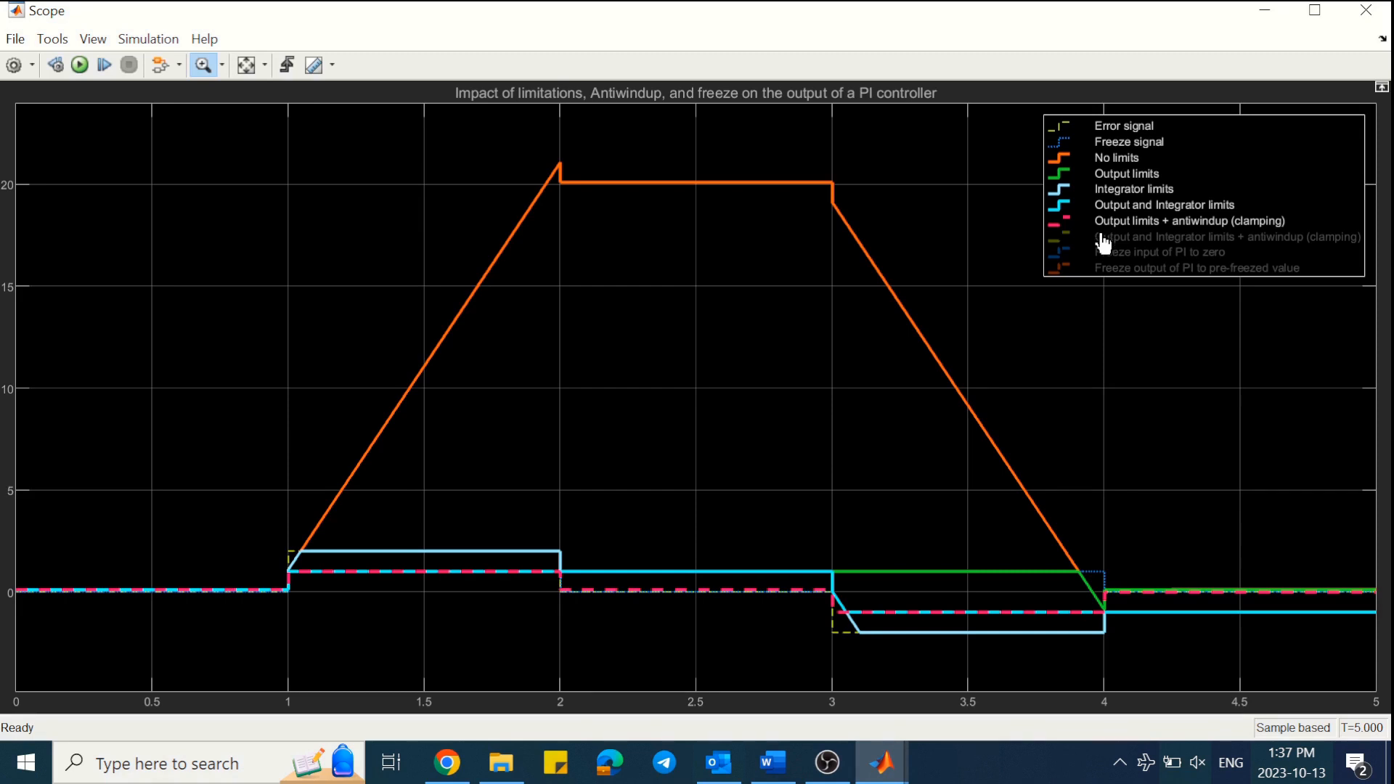
{"action": "left_click", "coordinate": [1104, 241]}
{"action": "left_click", "coordinate": [1105, 260]}
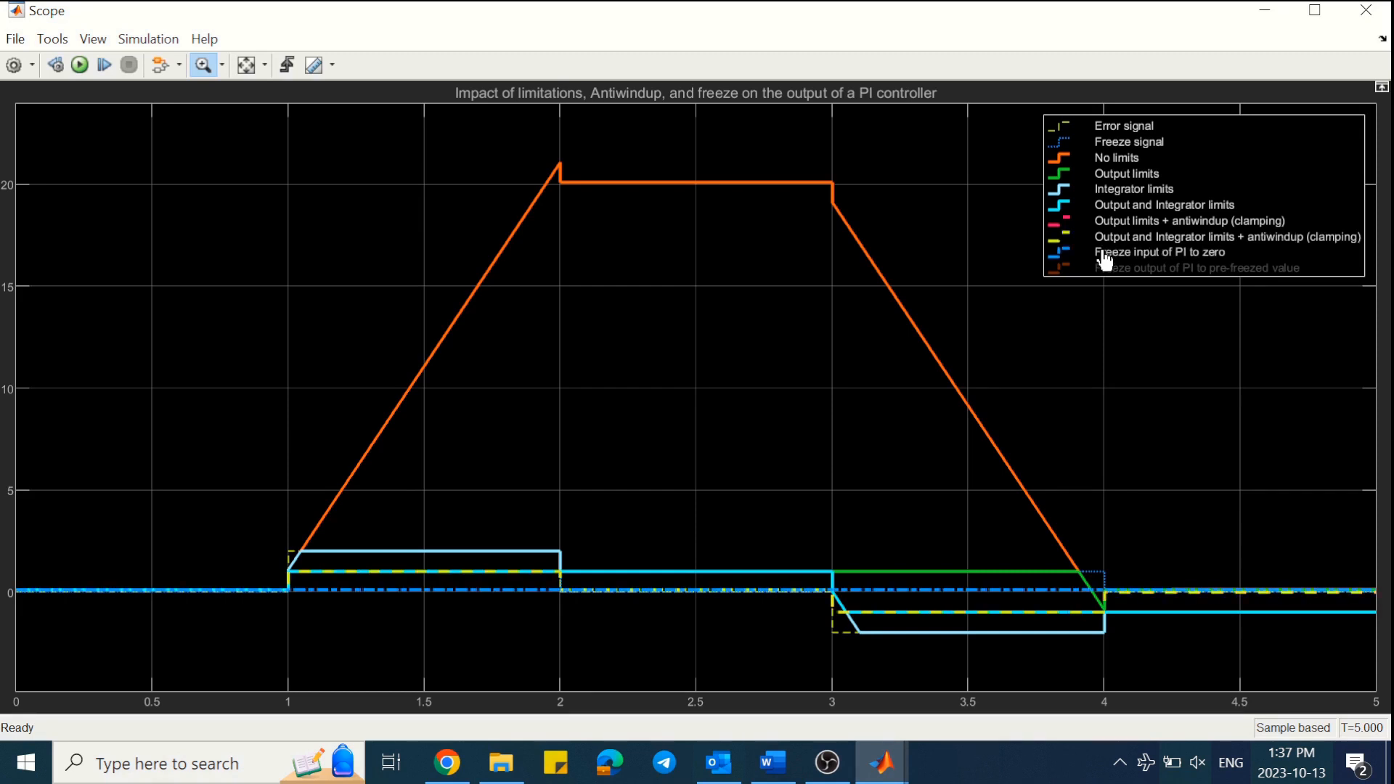
{"action": "left_click", "coordinate": [1106, 270]}
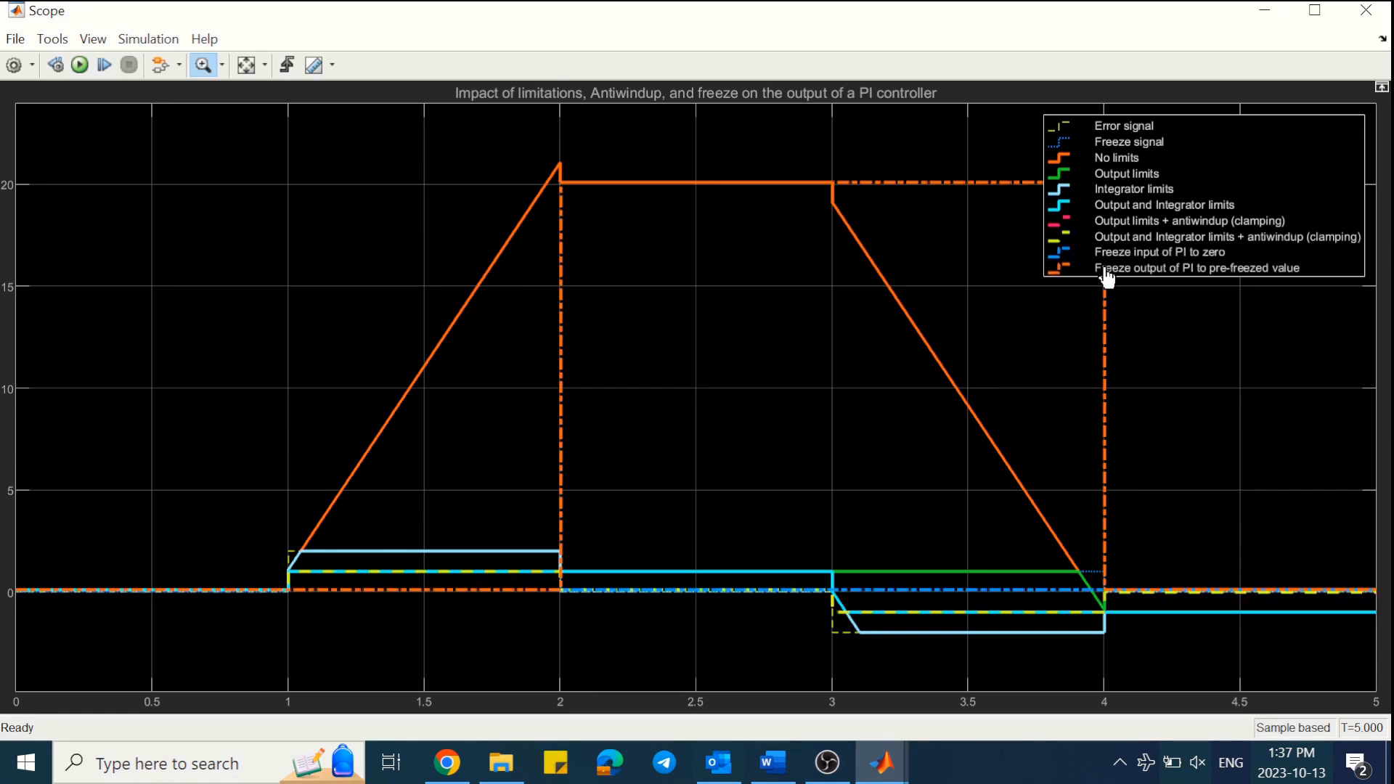
- Close the scope, check the next exercise task in Word, and open the M07_WT model from MATLAB
{"action": "left_click", "coordinate": [1366, 11]}
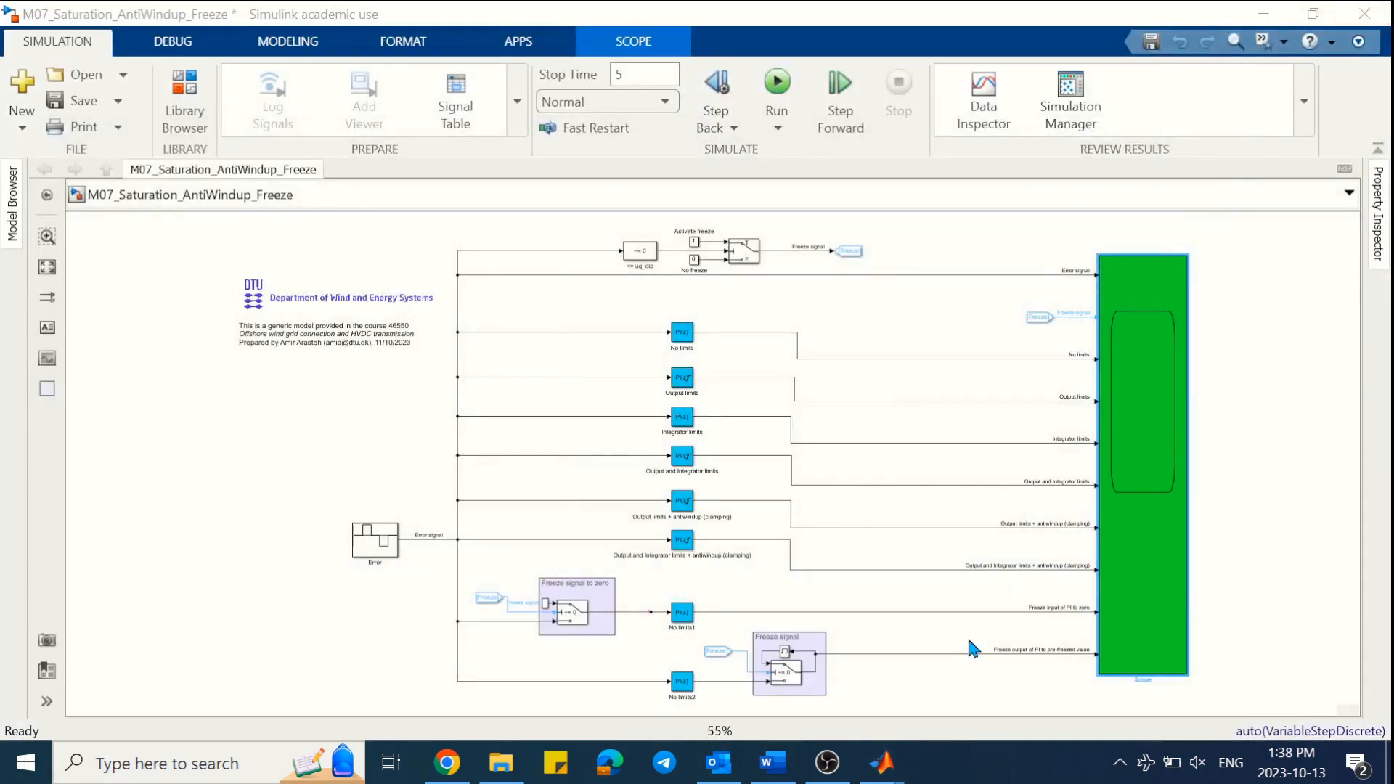
{"action": "left_click", "coordinate": [776, 764]}
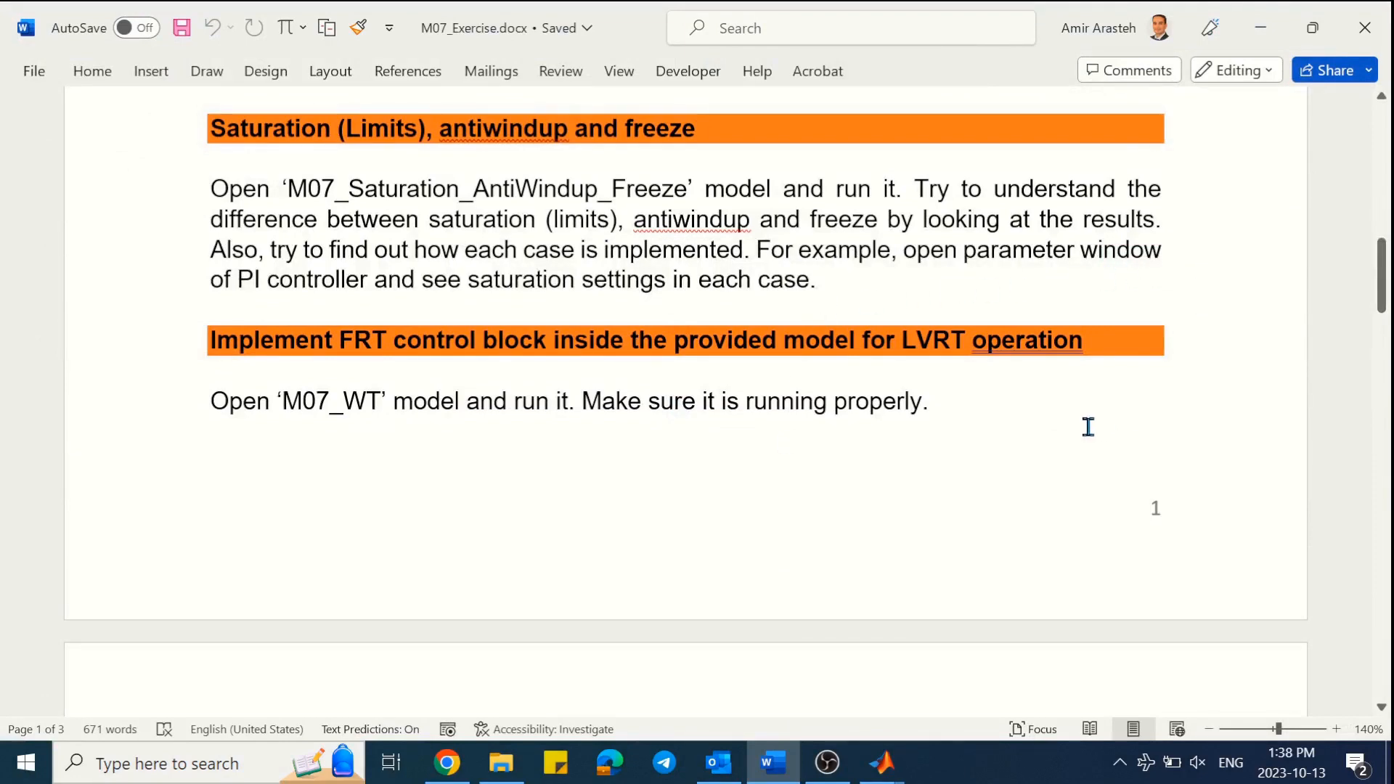
{"action": "mouse_move", "coordinate": [882, 762]}
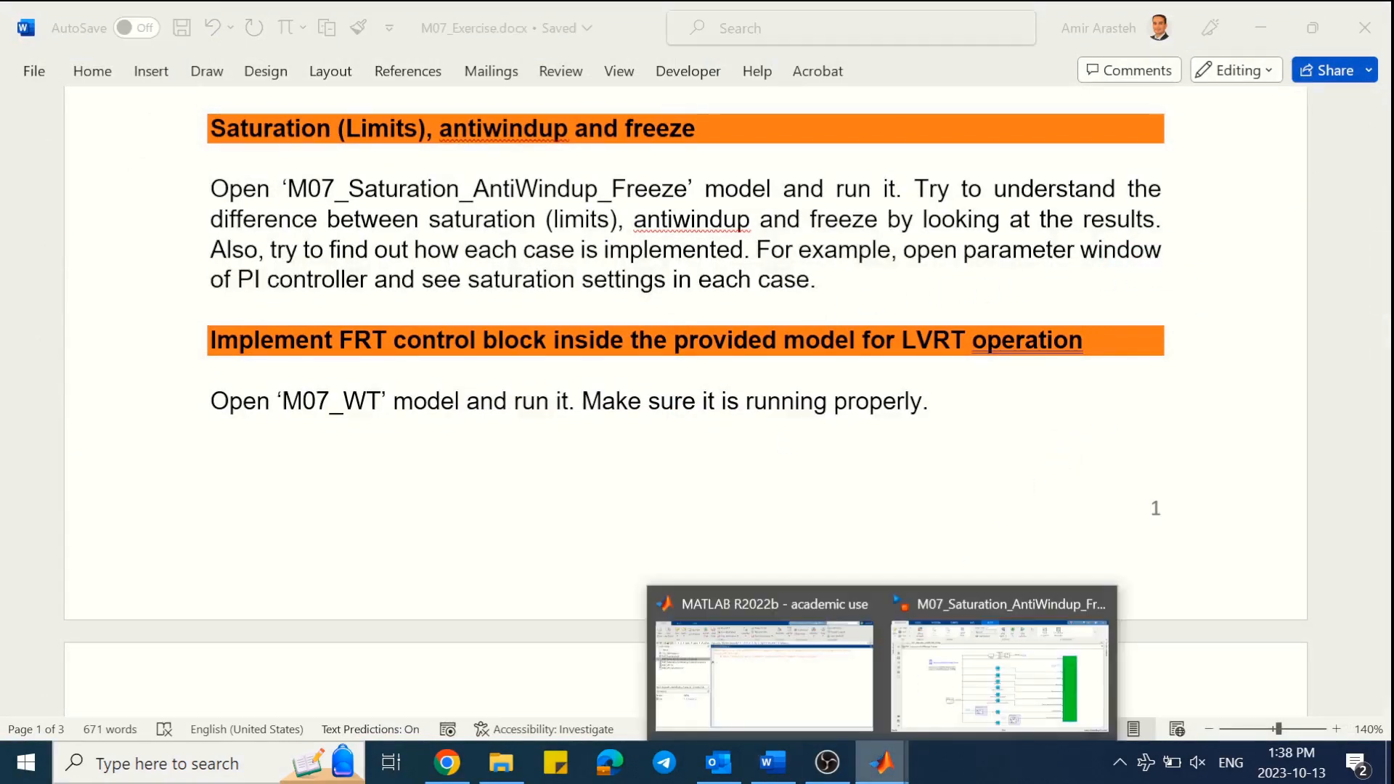
{"action": "left_click", "coordinate": [747, 690]}
{"action": "double_click", "coordinate": [78, 317]}
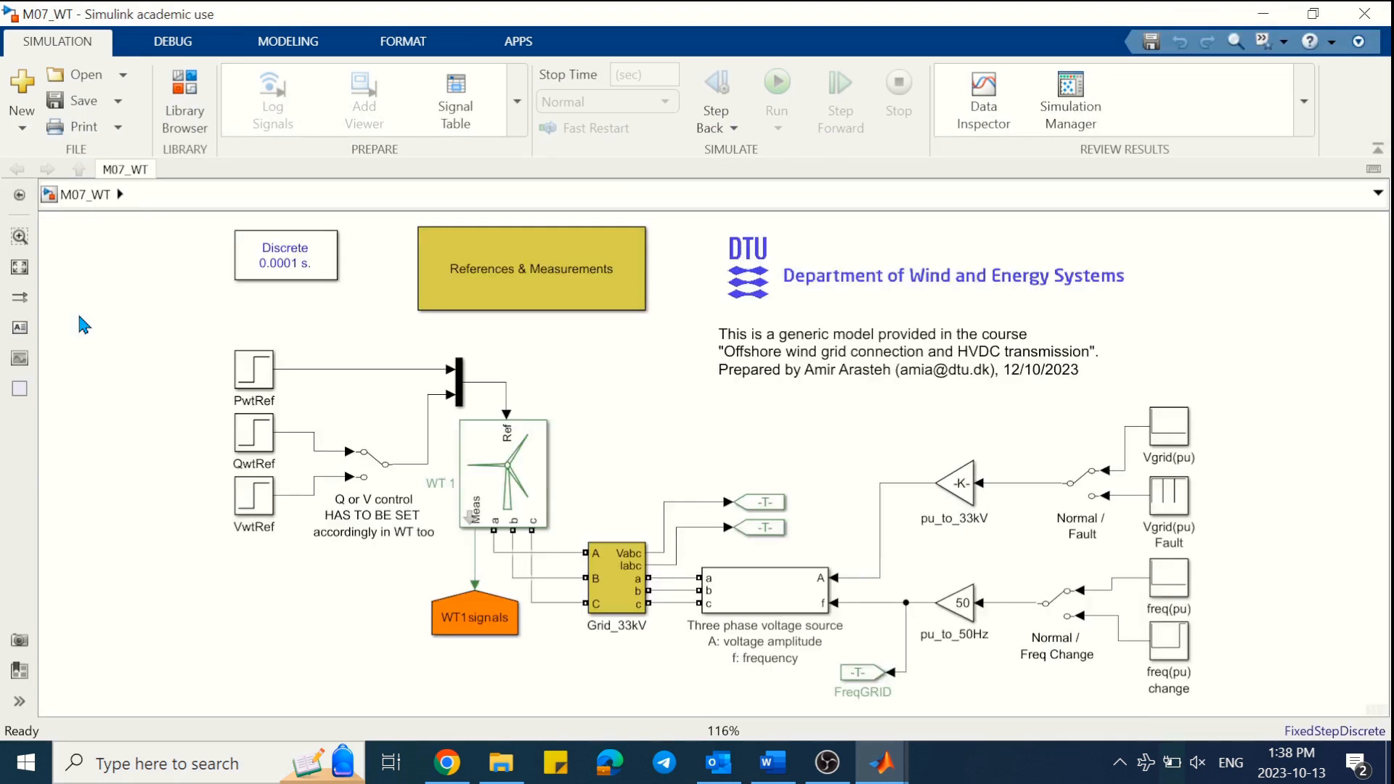
- Review the WT 1 wind turbine block's grid-side controller parameters, keeping Reactive power as the reactive power control mode
{"action": "left_click", "coordinate": [506, 471]}
{"action": "double_click", "coordinate": [506, 471]}
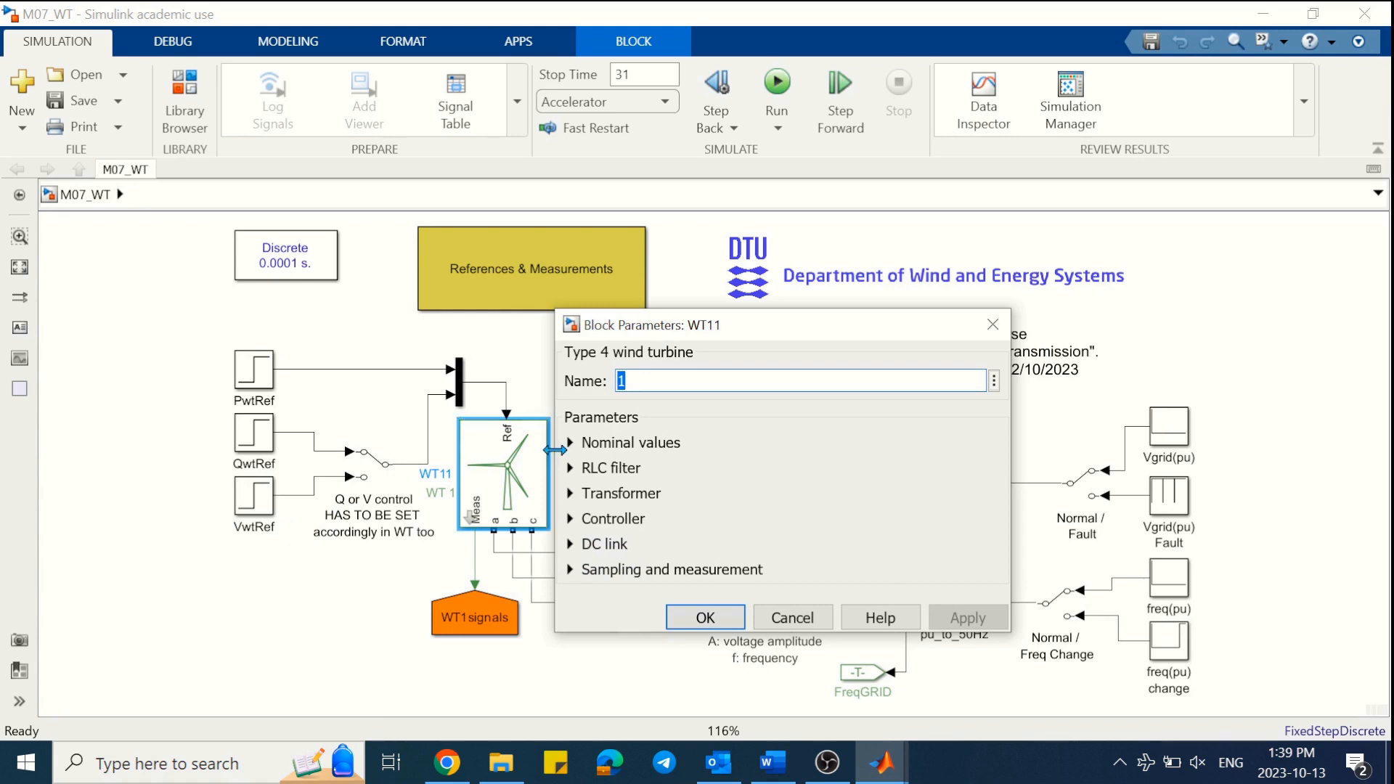
{"action": "left_click", "coordinate": [570, 443]}
{"action": "left_click", "coordinate": [570, 442]}
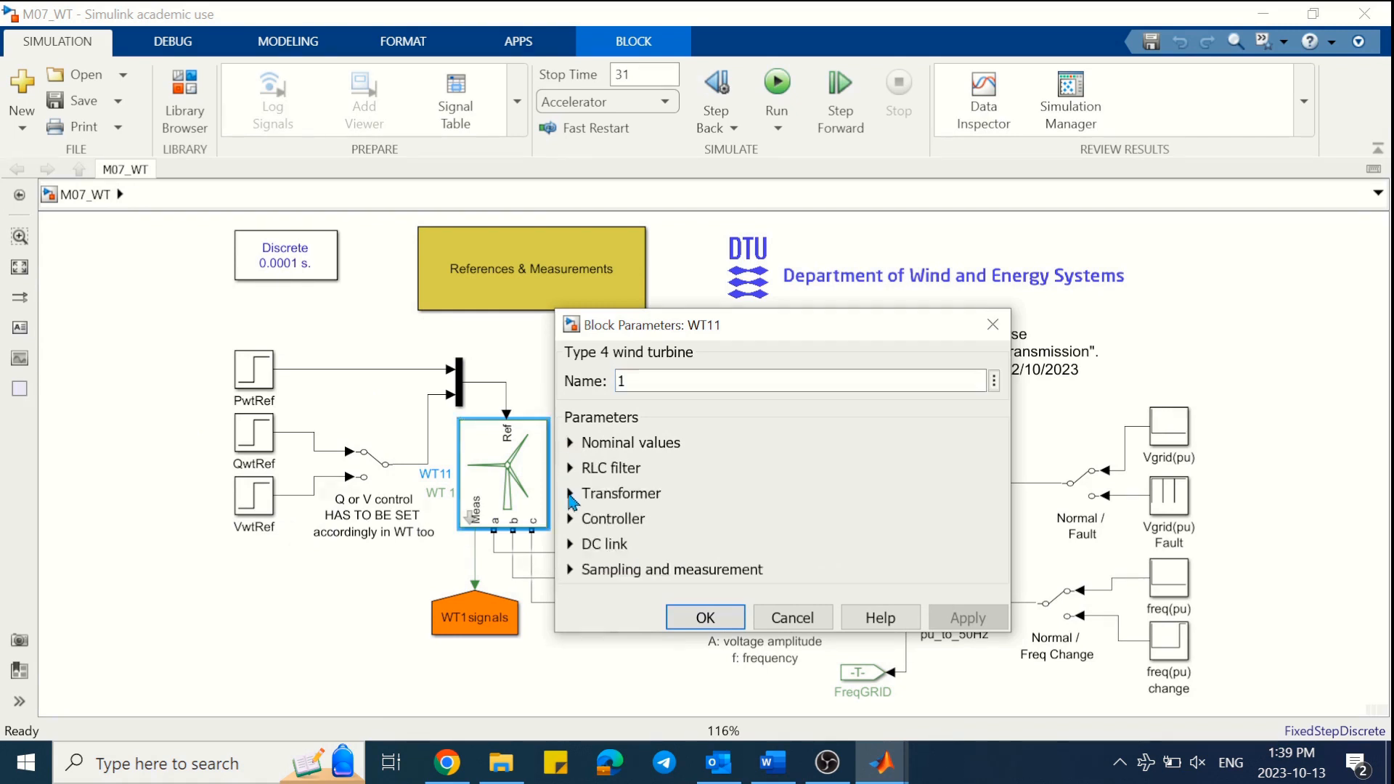
{"action": "left_click", "coordinate": [570, 519]}
{"action": "left_click", "coordinate": [587, 568]}
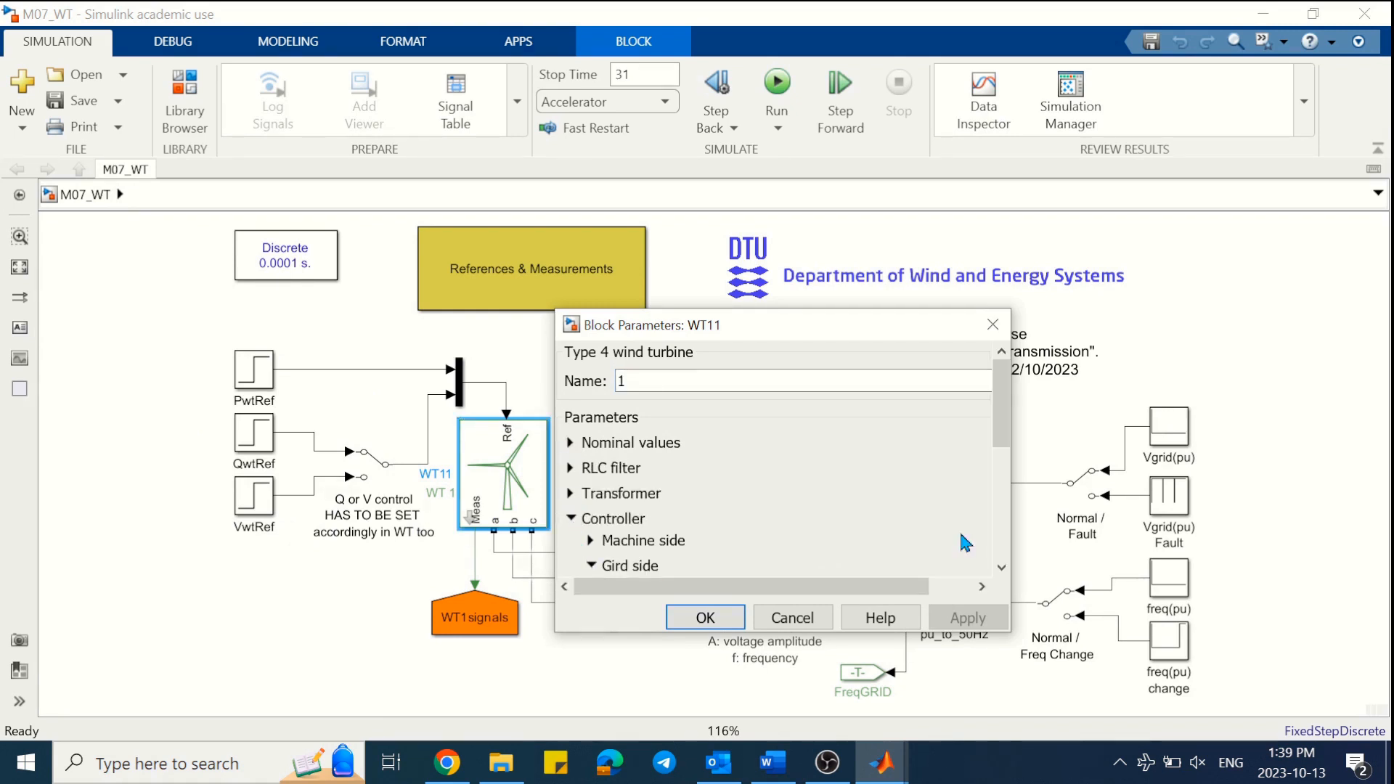
{"action": "left_click_drag", "start_coordinate": [1002, 435], "coordinate": [1011, 475]}
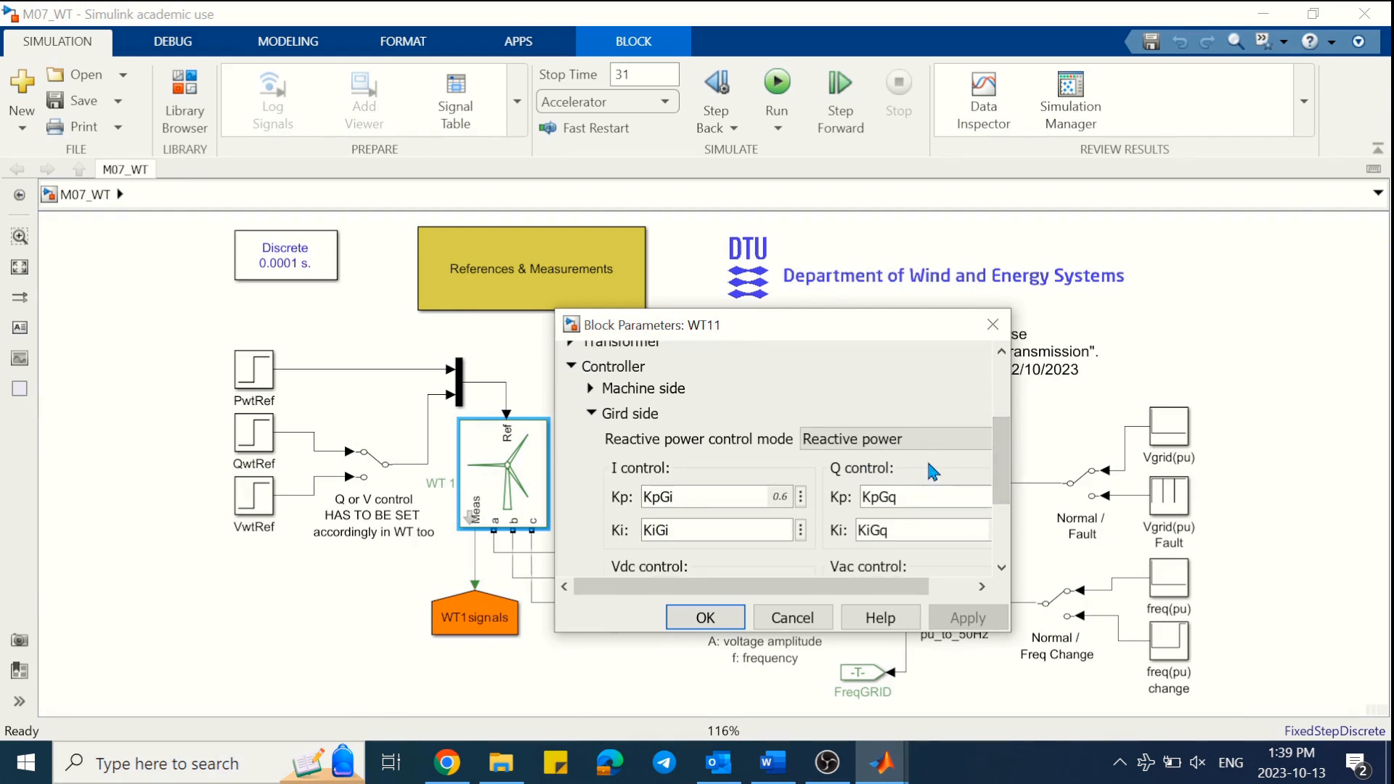
{"action": "left_click", "coordinate": [929, 439]}
{"action": "left_click", "coordinate": [926, 456]}
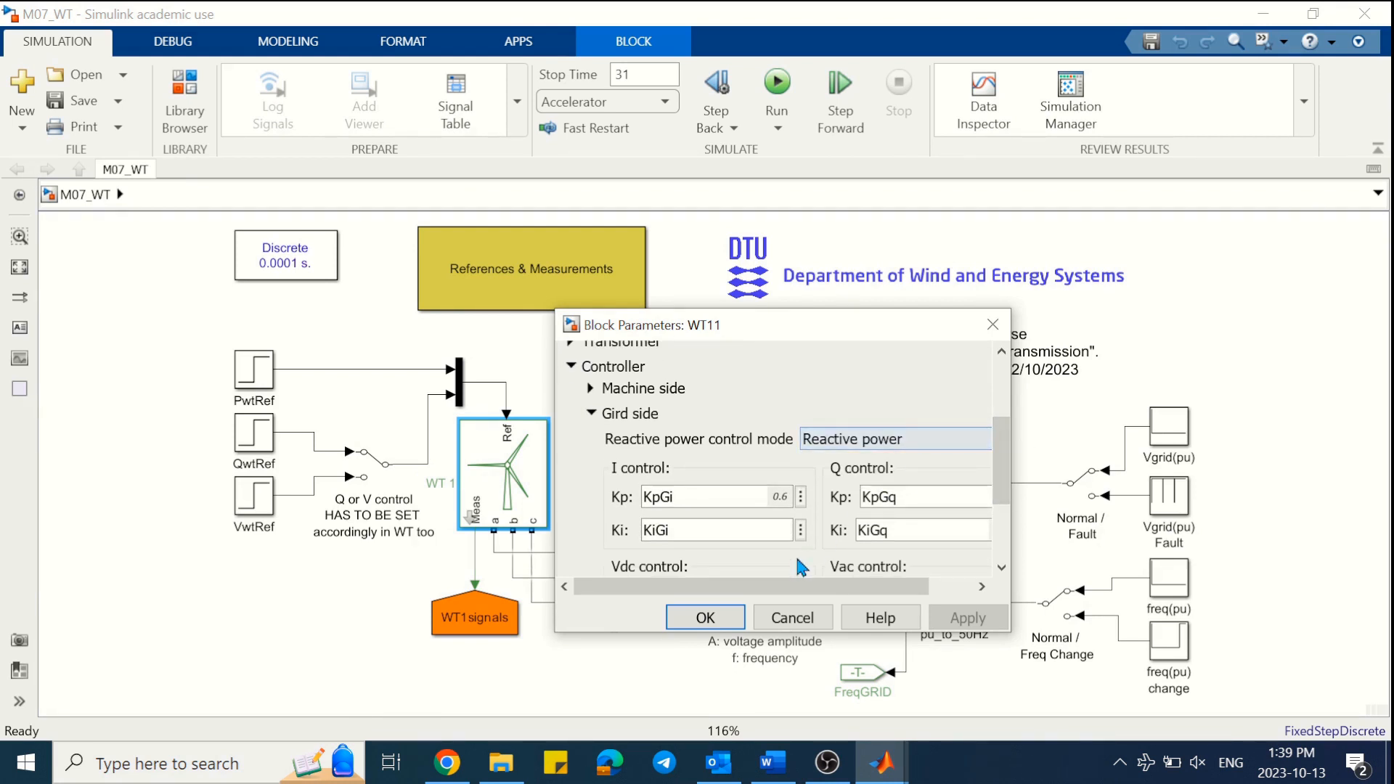
{"action": "left_click", "coordinate": [705, 618]}
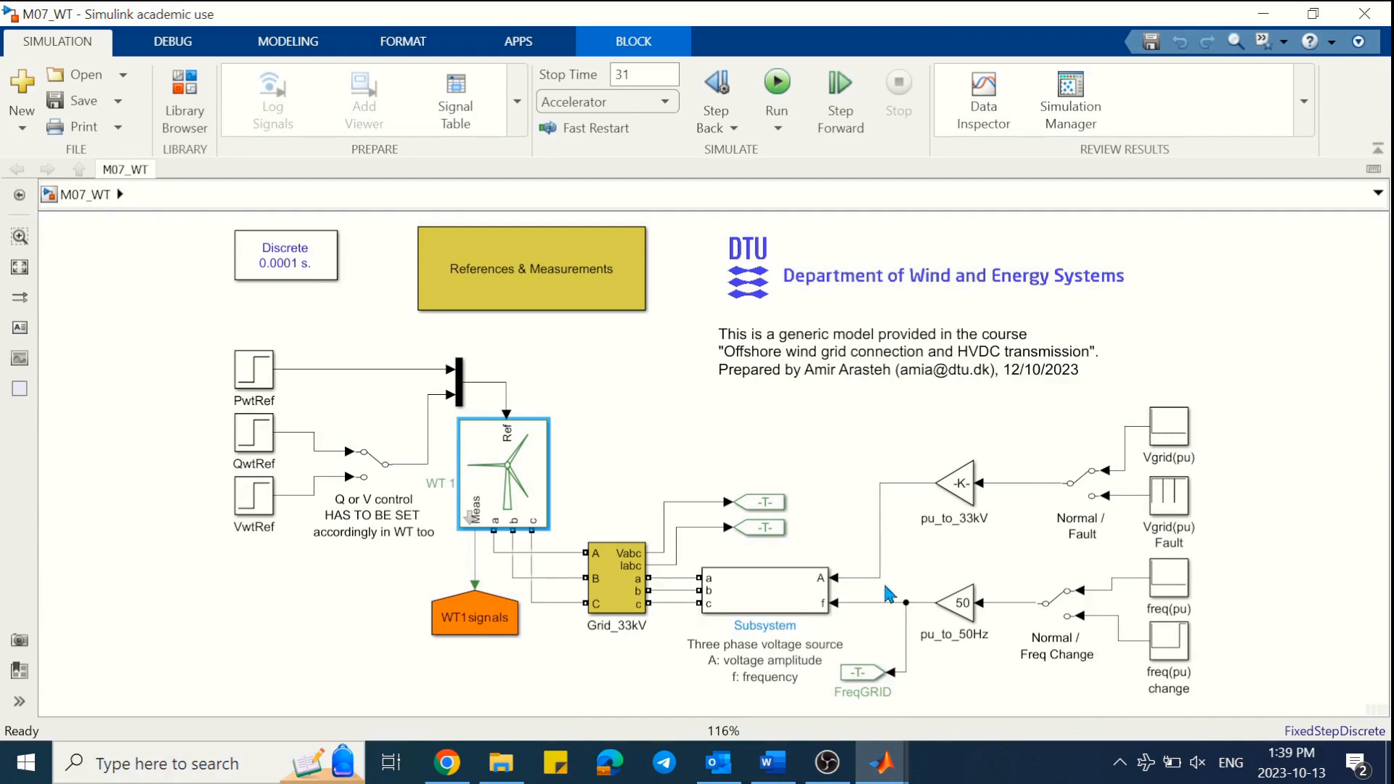
- Review the output and time vectors of the Vgrid(pu) and Vgrid(pu) Fault sources, noting the voltage dip values of the fault case
{"action": "double_click", "coordinate": [1179, 434]}
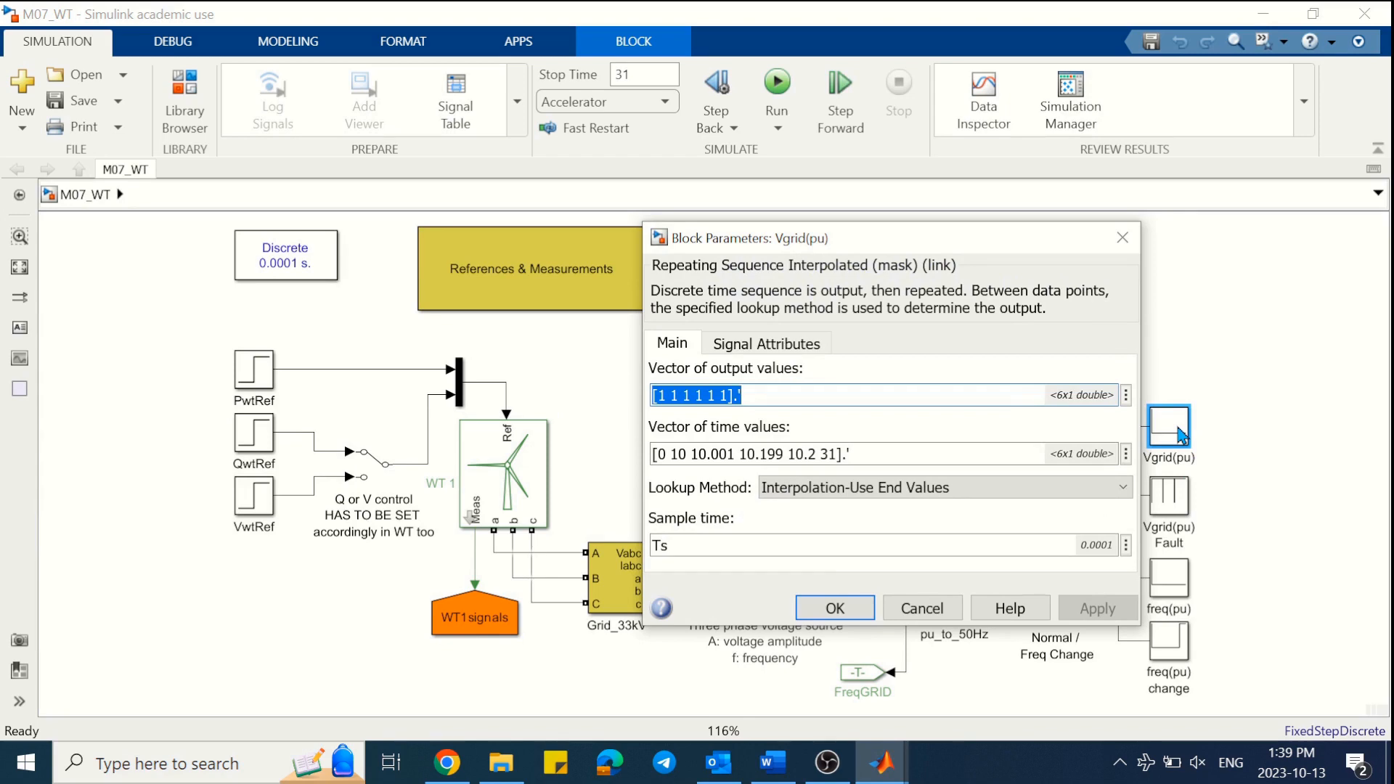
{"action": "left_click", "coordinate": [835, 608]}
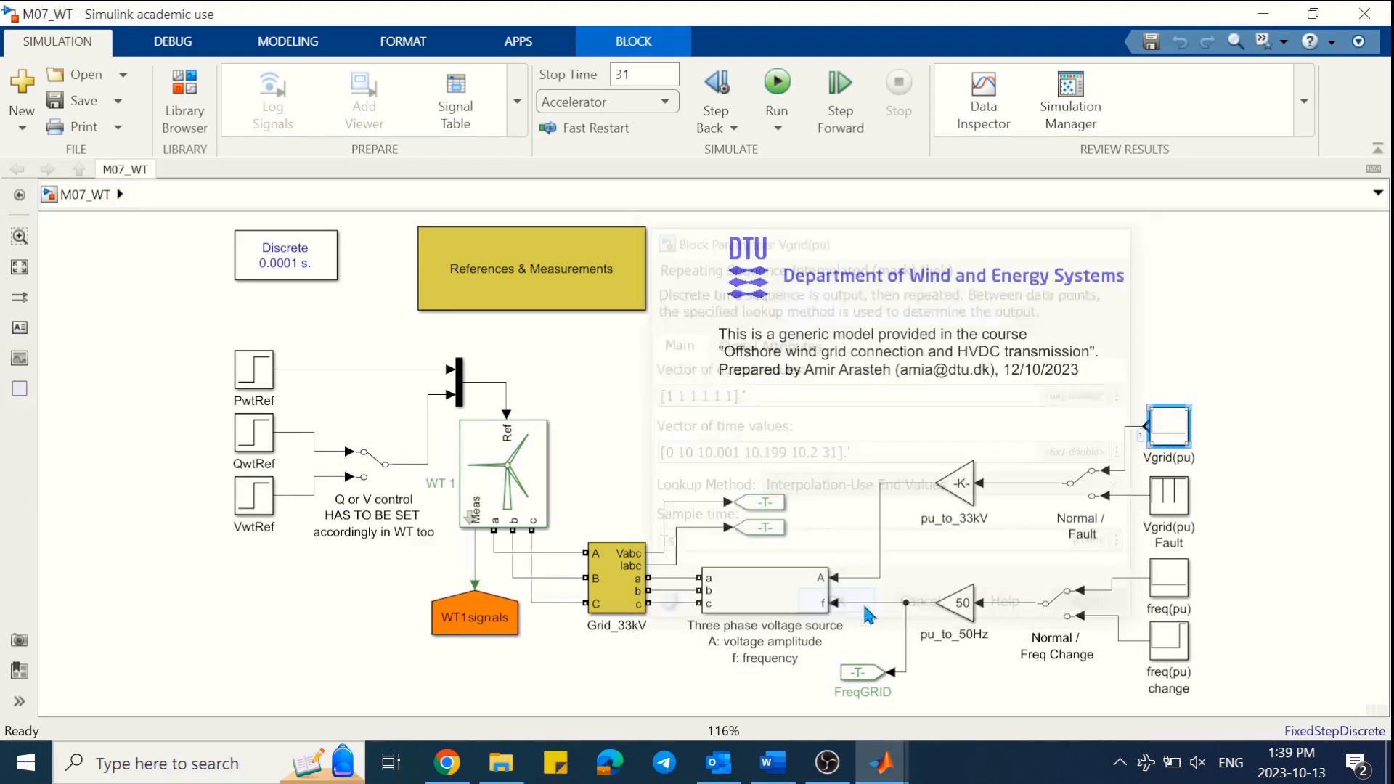
{"action": "double_click", "coordinate": [1167, 501]}
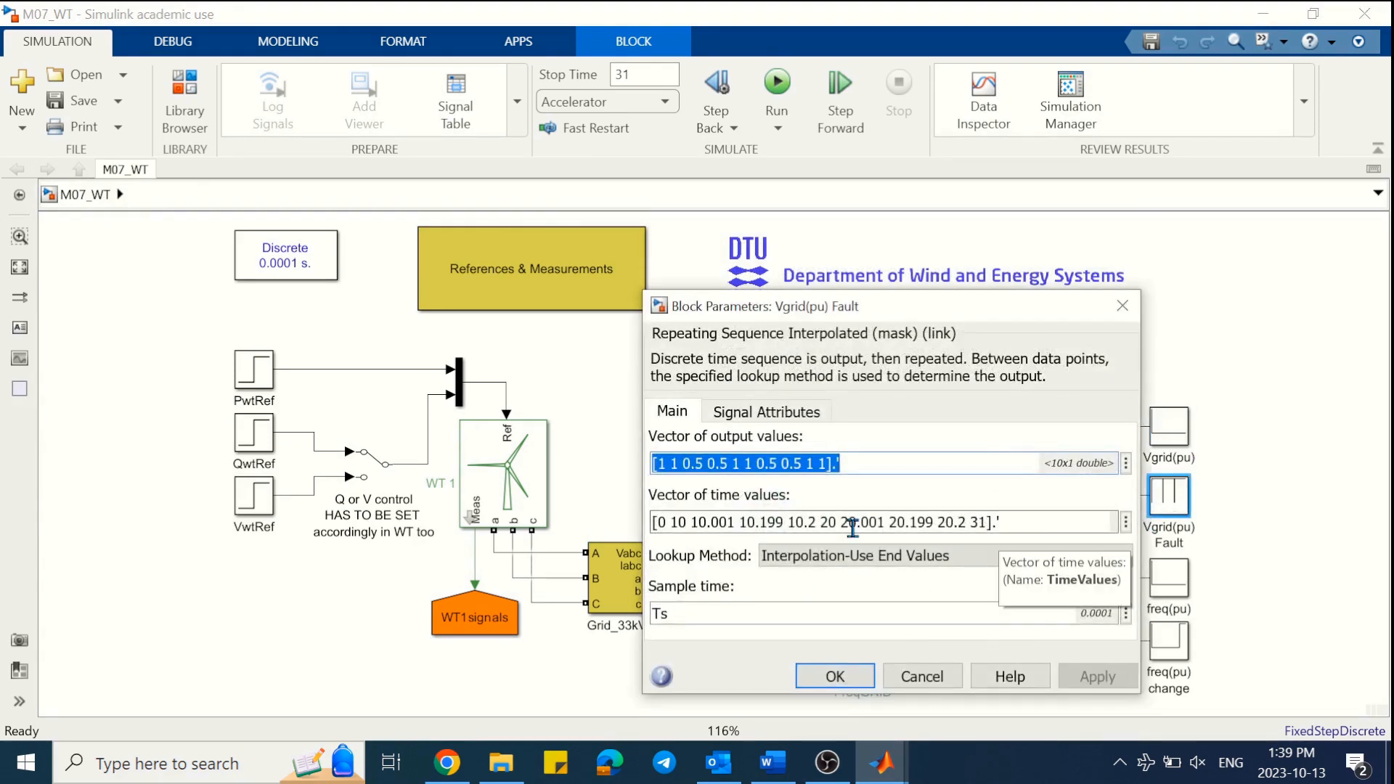
{"action": "left_click_drag", "start_coordinate": [687, 462], "coordinate": [733, 490]}
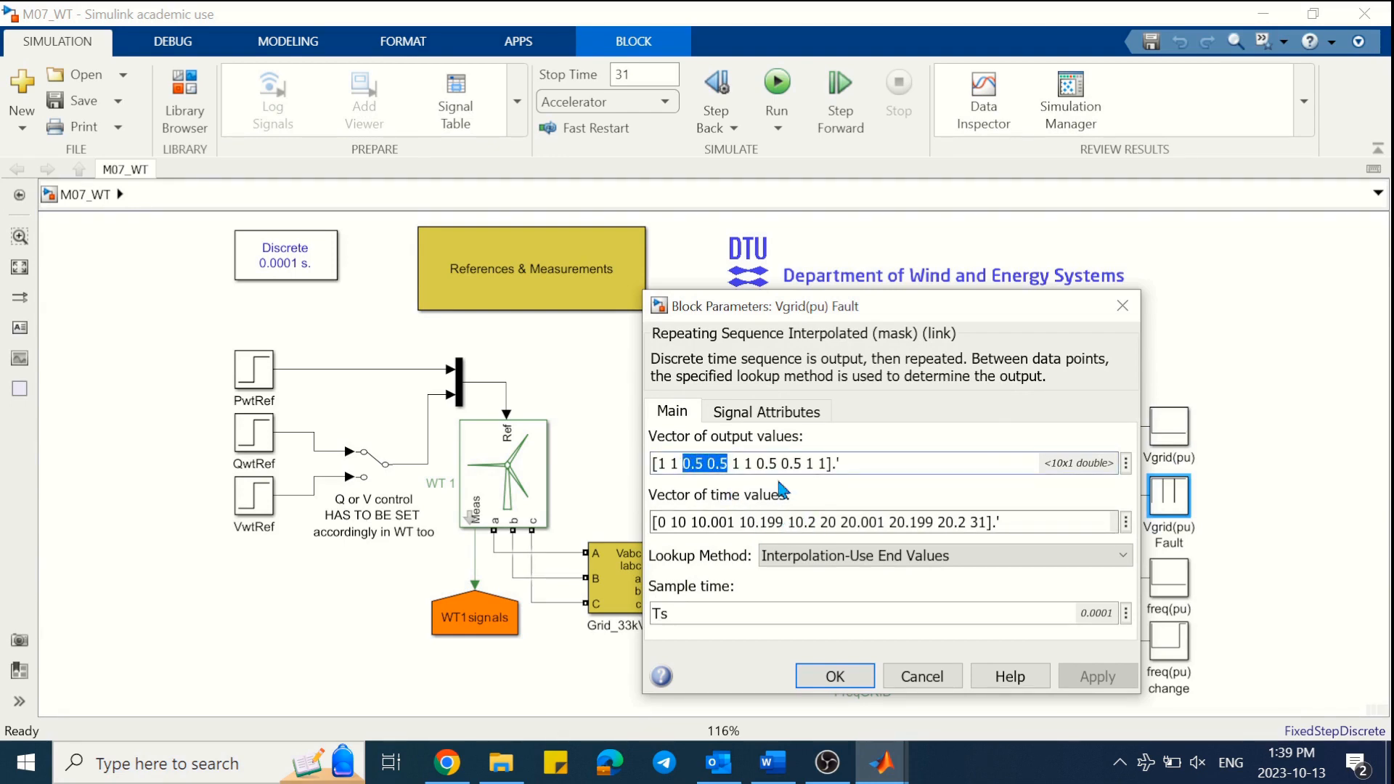
{"action": "left_click", "coordinate": [834, 675]}
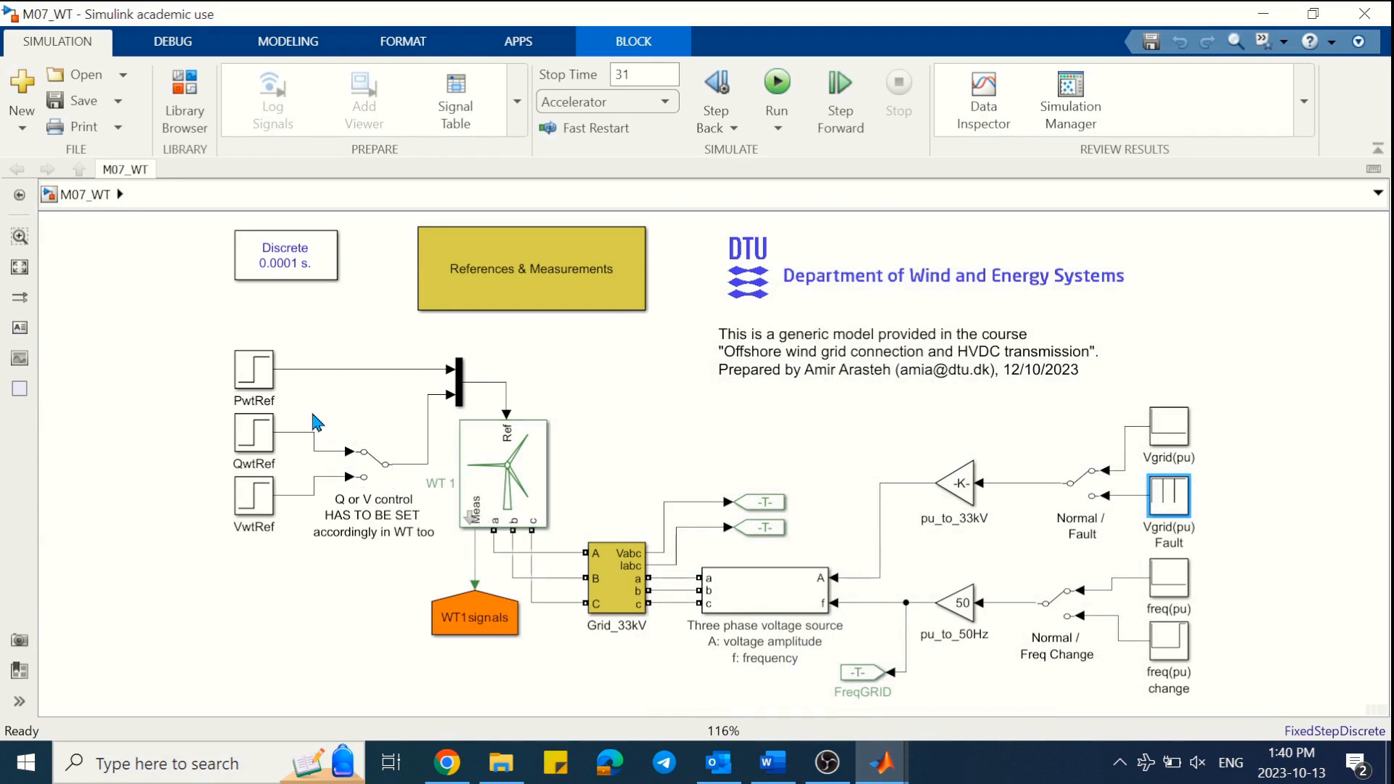
- Review the step time, initial value and final value of the PwtRef step block
{"action": "double_click", "coordinate": [254, 371]}
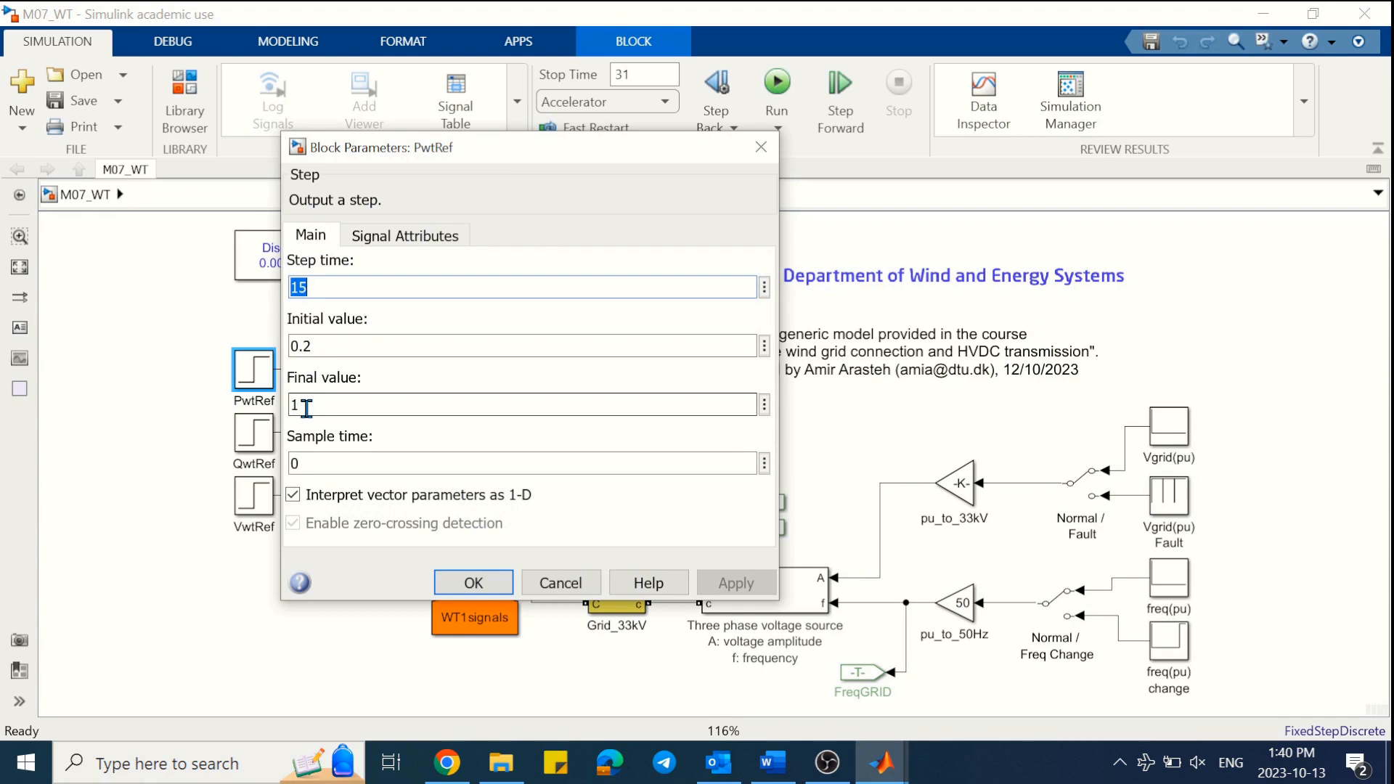
{"action": "left_click", "coordinate": [472, 583]}
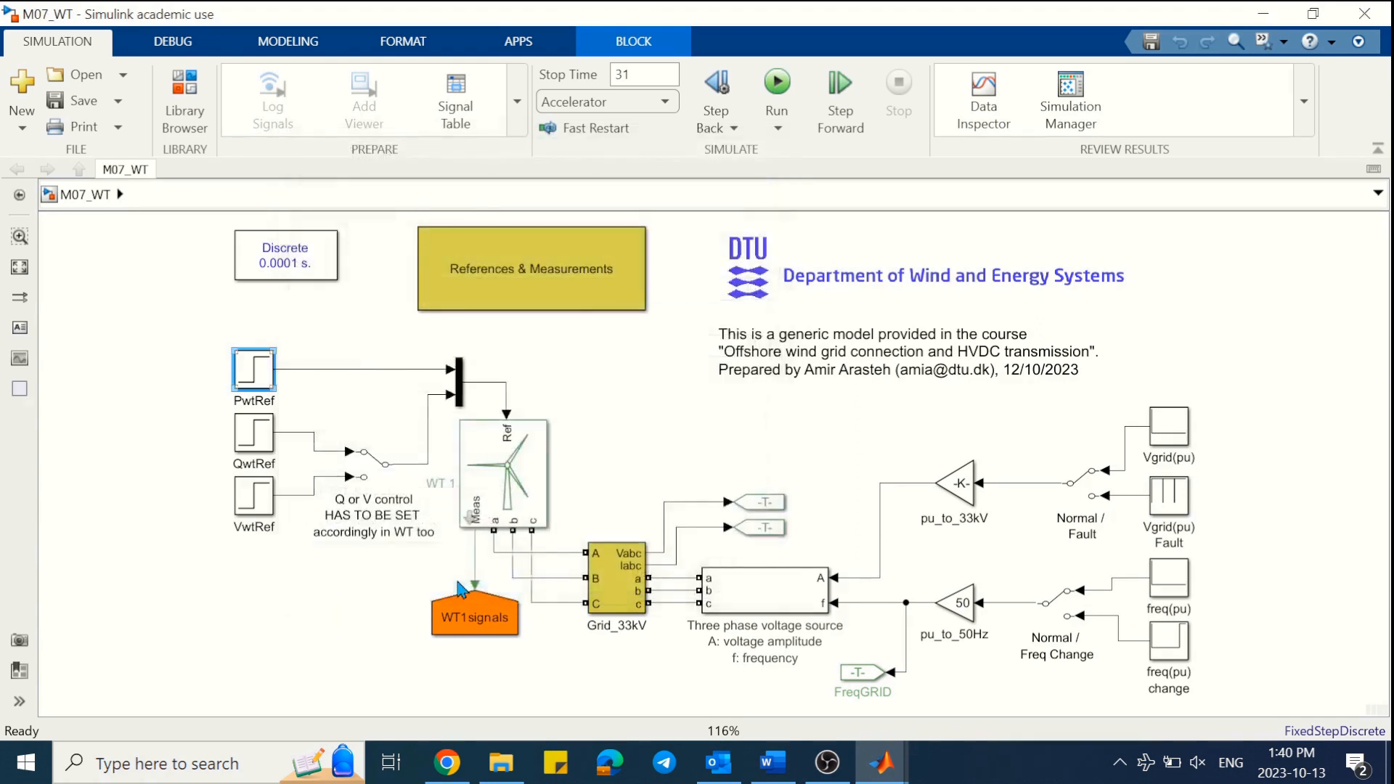
- Review the M07_WT model's pre-load and initialization callbacks in its model properties, noting which parameter script is run
{"action": "left_click", "coordinate": [288, 41]}
{"action": "left_click", "coordinate": [568, 130]}
{"action": "left_click", "coordinate": [603, 226]}
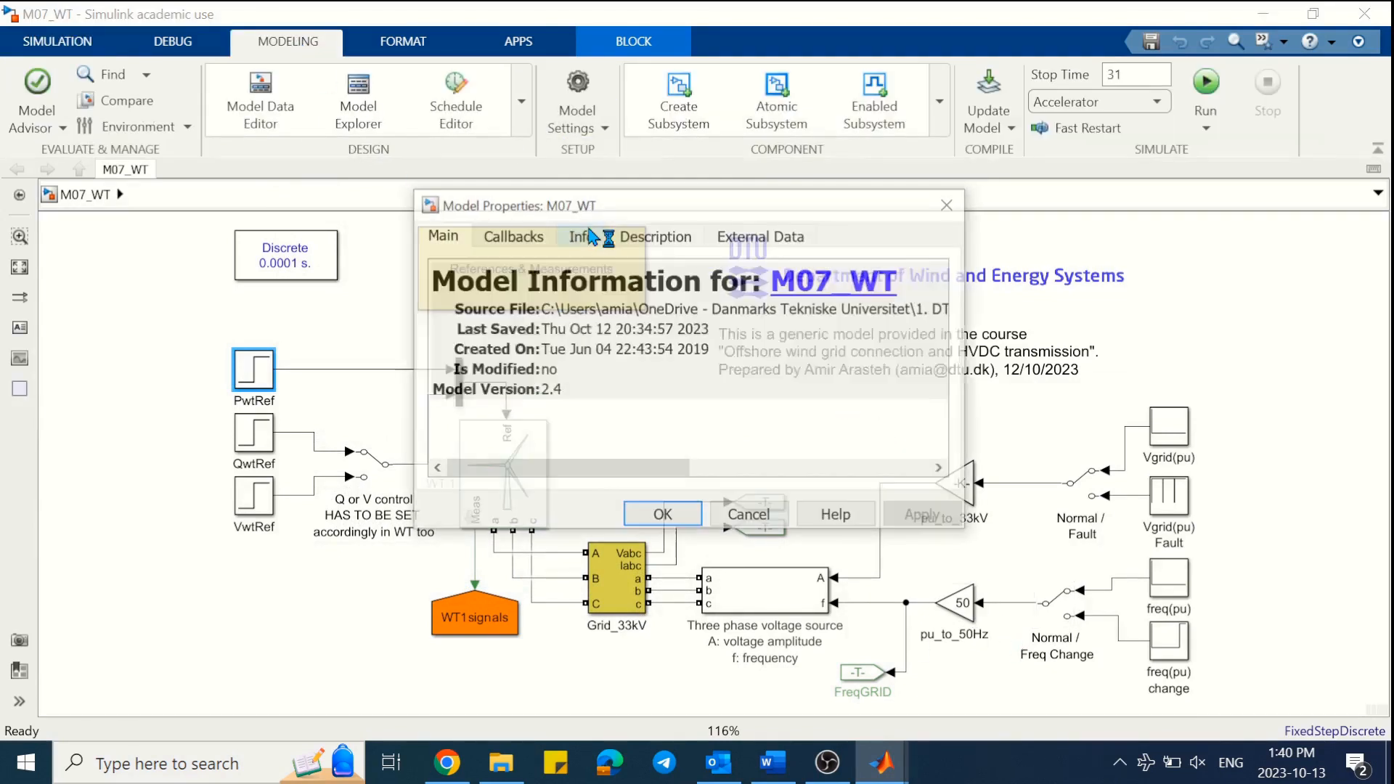
{"action": "left_click", "coordinate": [521, 238]}
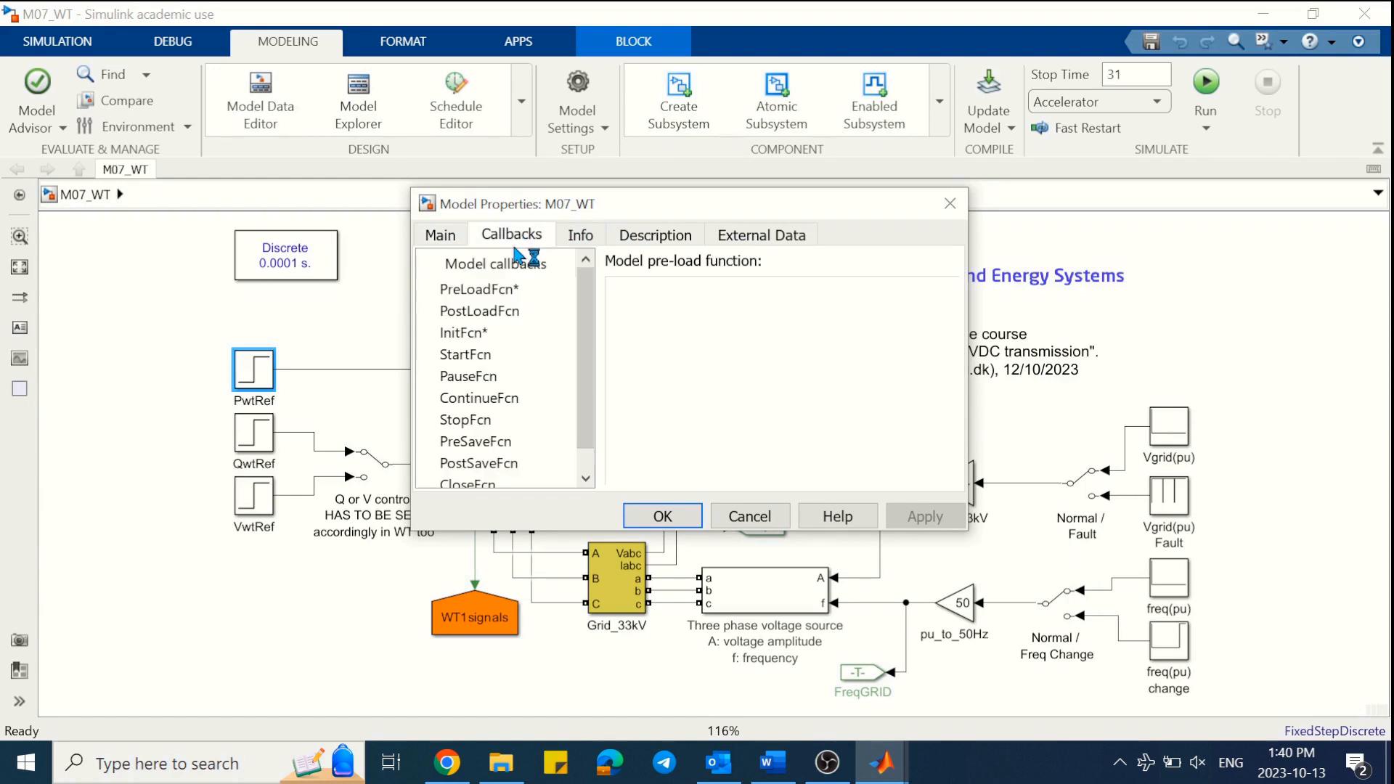
{"action": "left_click", "coordinate": [500, 289]}
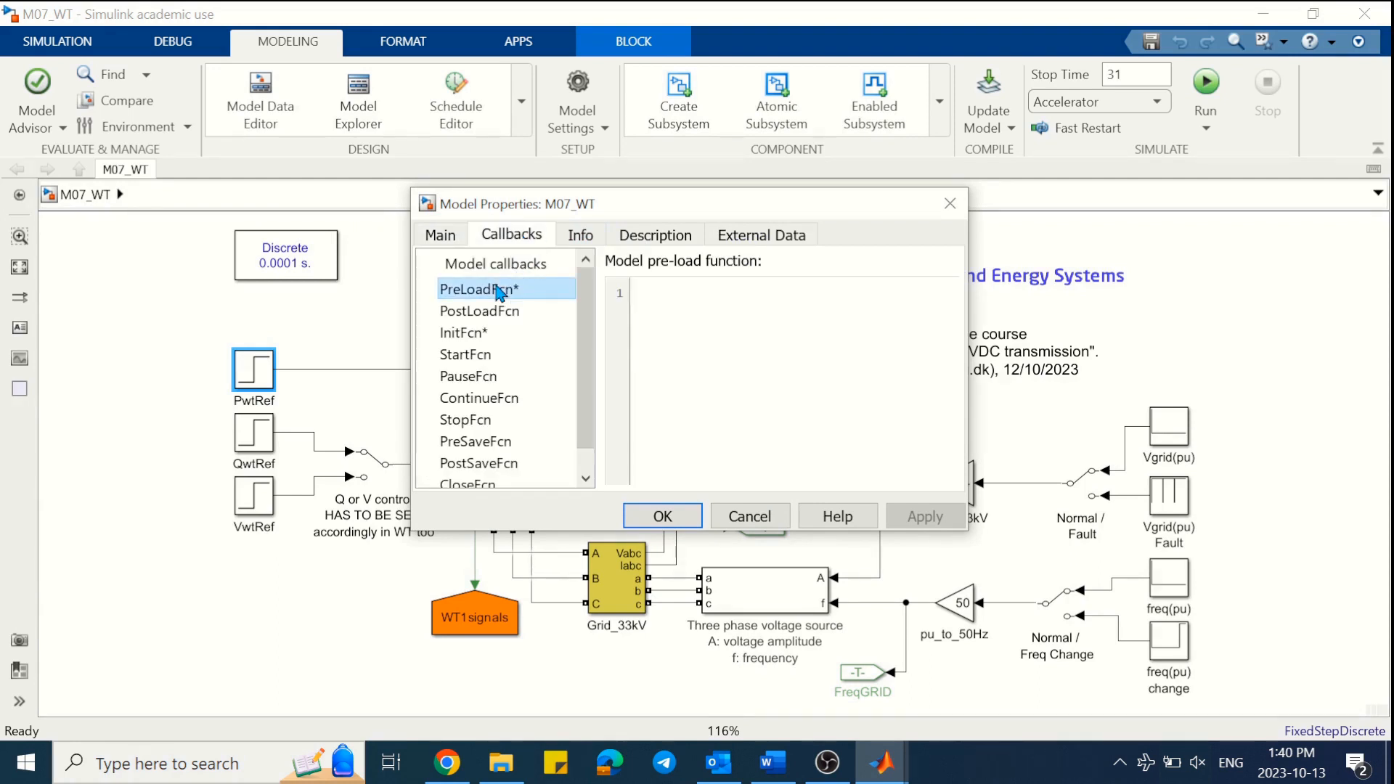
{"action": "left_click", "coordinate": [527, 332]}
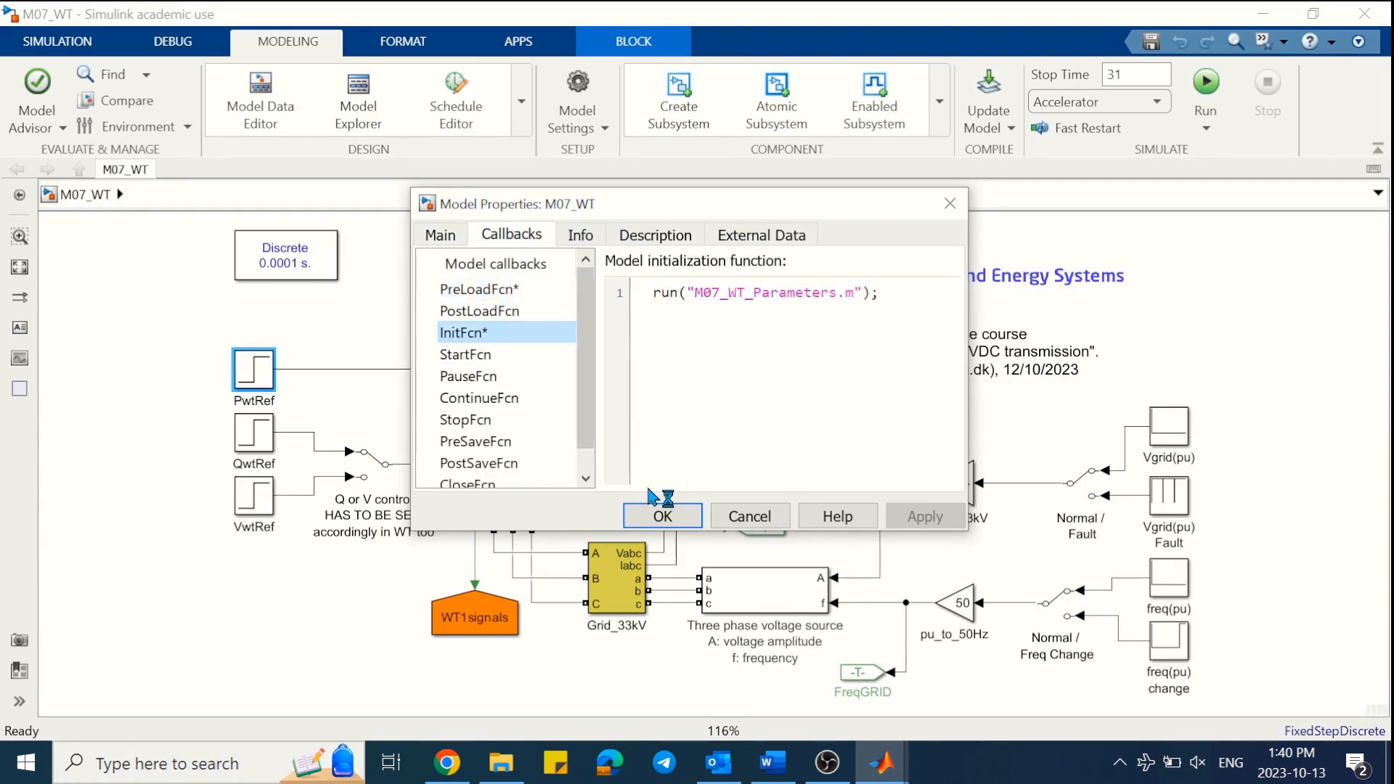
{"action": "left_click", "coordinate": [662, 516]}
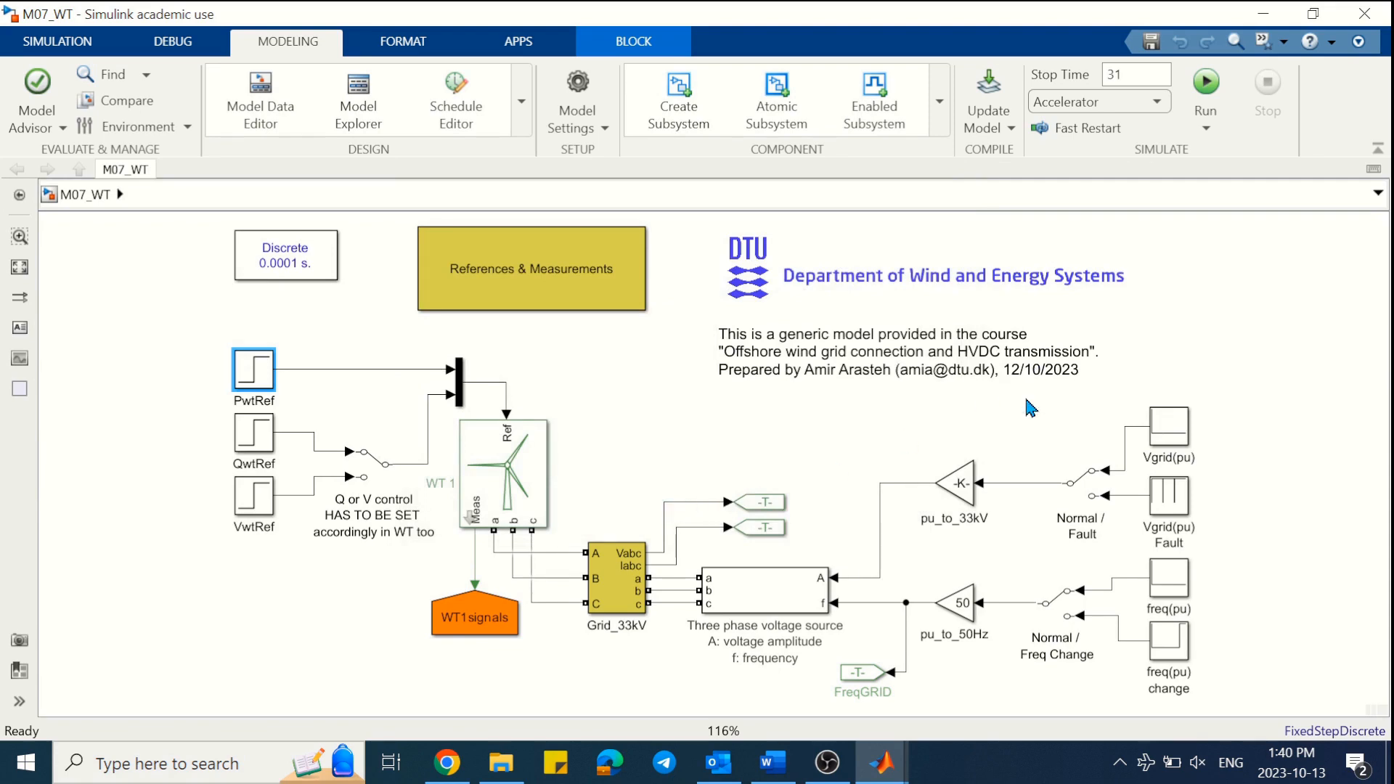
- Check the model parameters loaded in the MATLAB workspace, and run the M07_WT simulation for the normal grid case
{"action": "mouse_move", "coordinate": [881, 762]}
{"action": "left_click", "coordinate": [670, 666]}
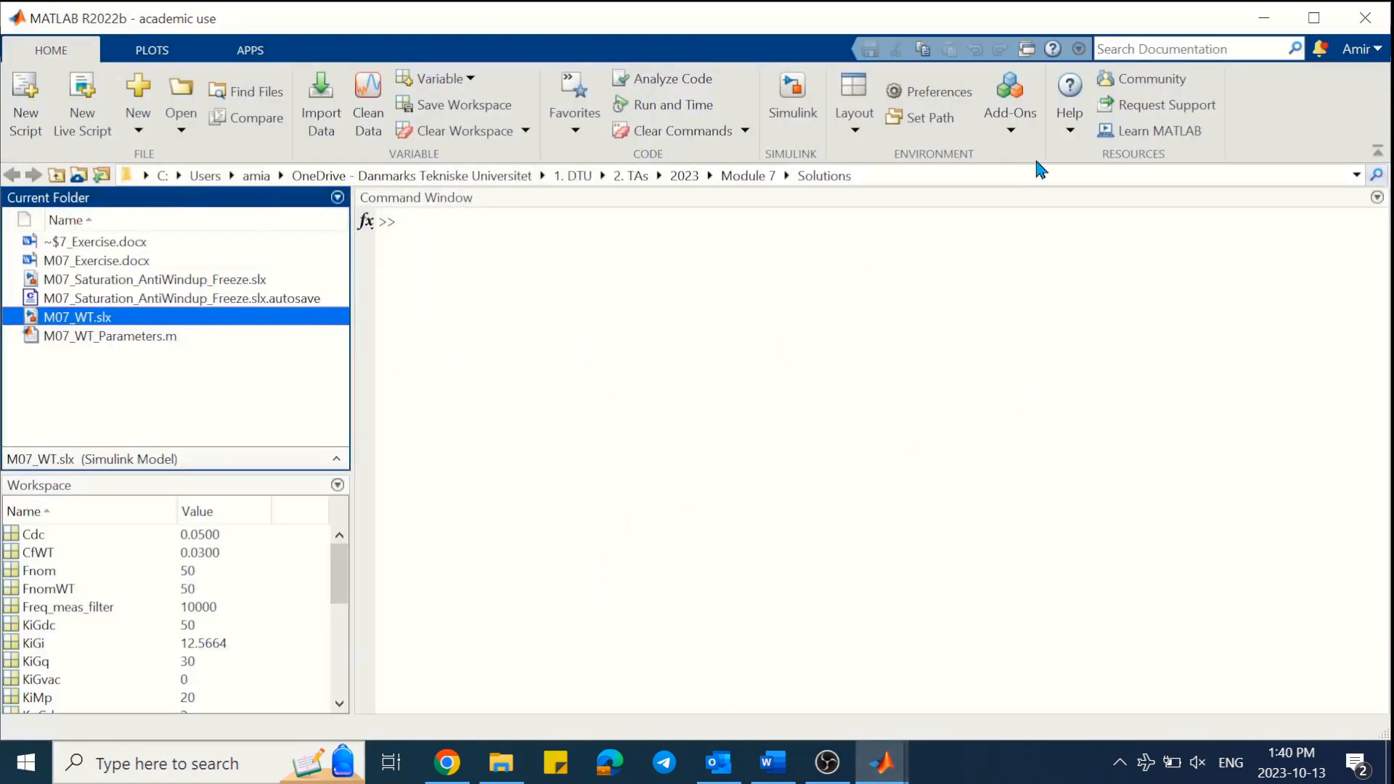
{"action": "left_click", "coordinate": [1264, 17]}
{"action": "left_click", "coordinate": [1207, 82]}
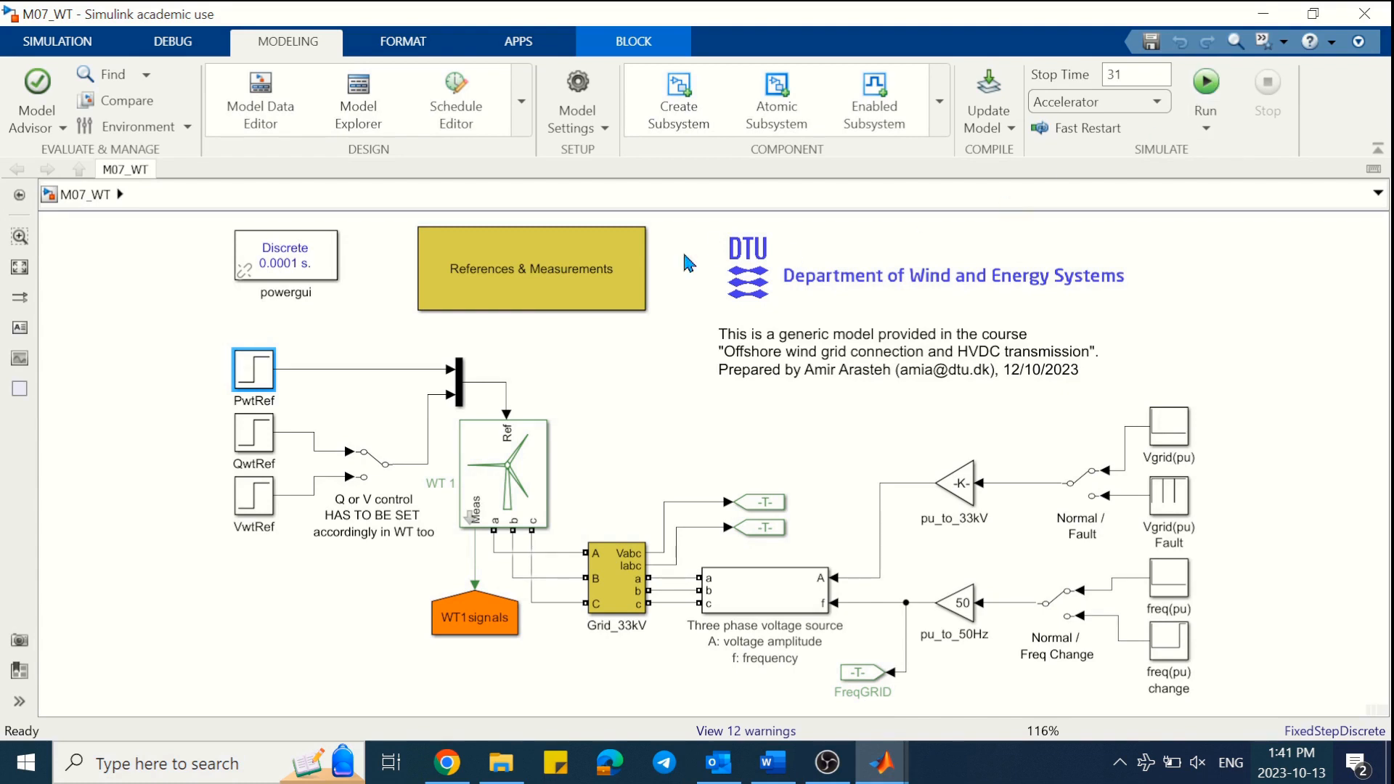
- Inspect the wind turbine's active power response in the PwtGrid scope inside References & Measurements, enlarging the area around the power step
{"action": "left_click", "coordinate": [541, 278]}
{"action": "double_click", "coordinate": [540, 278]}
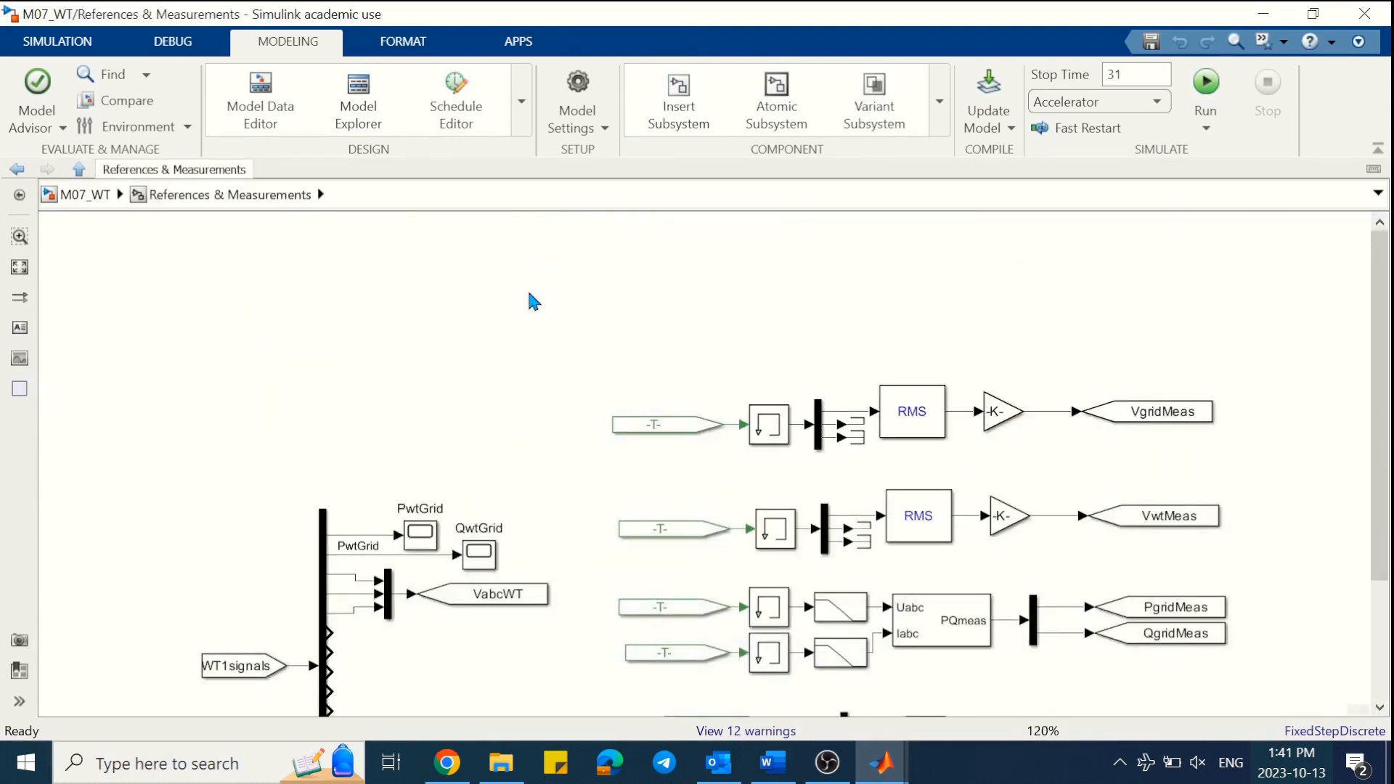
{"action": "left_click", "coordinate": [432, 535]}
{"action": "double_click", "coordinate": [433, 536]}
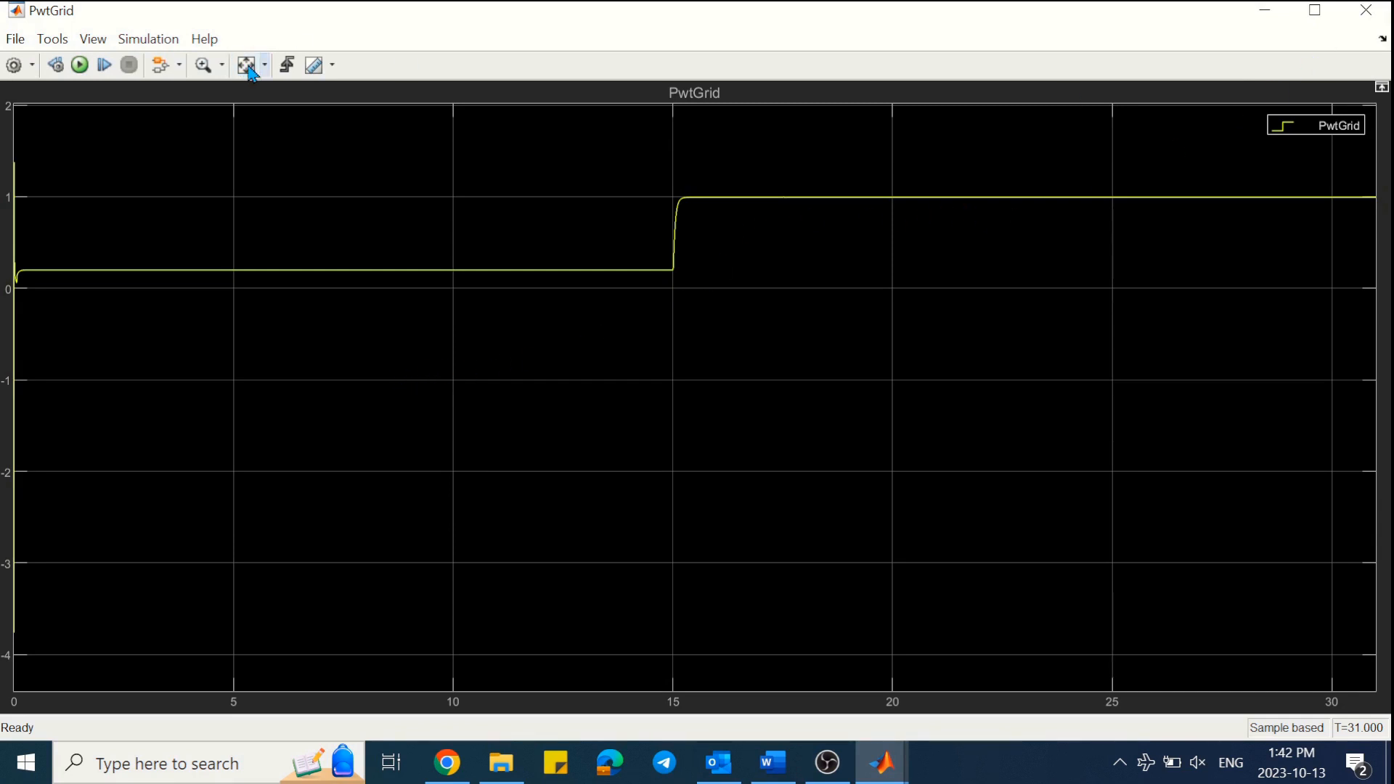
{"action": "left_click", "coordinate": [209, 65]}
{"action": "left_click_drag", "start_coordinate": [694, 174], "coordinate": [688, 294]}
{"action": "left_click", "coordinate": [1365, 10]}
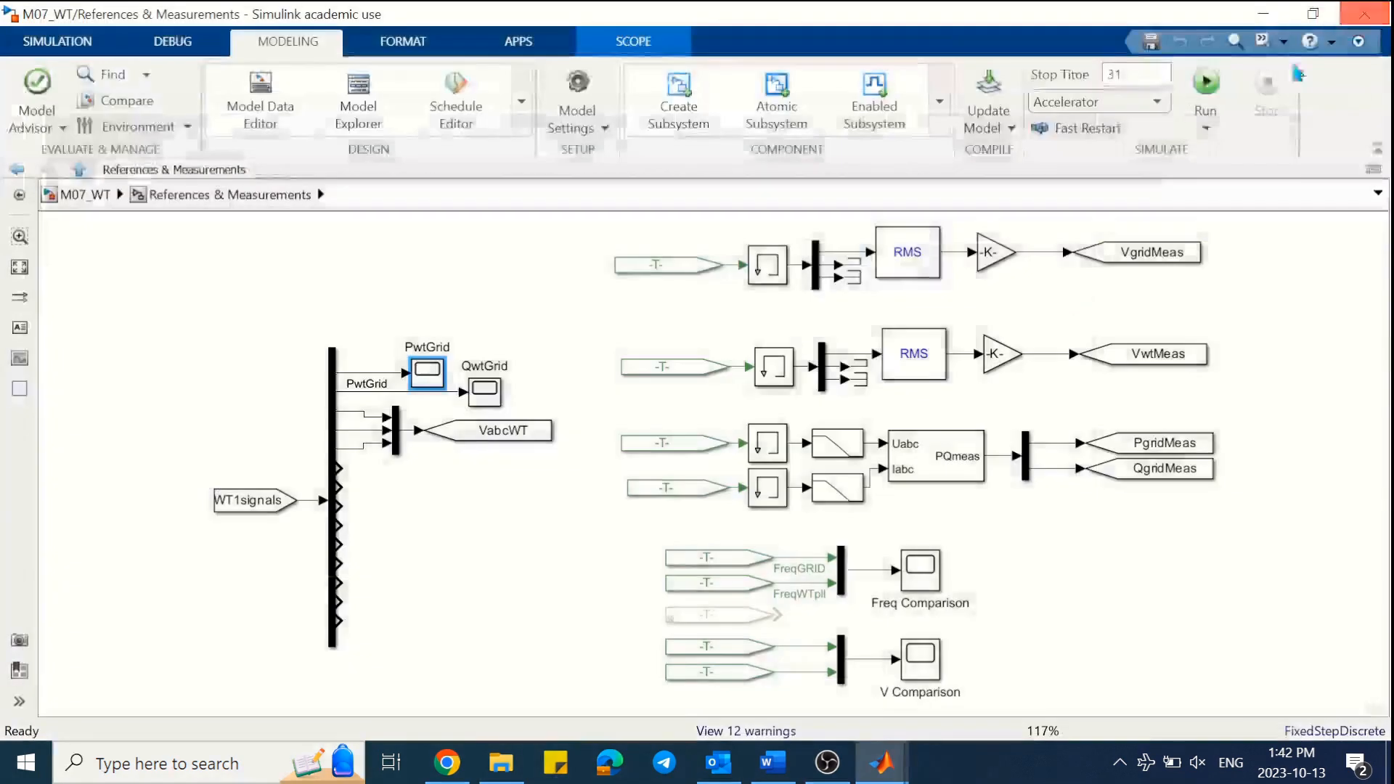
- Inspect the wind turbine's reactive power response in the QwtGrid scope, enlarging its vertical range around the step
{"action": "double_click", "coordinate": [496, 397]}
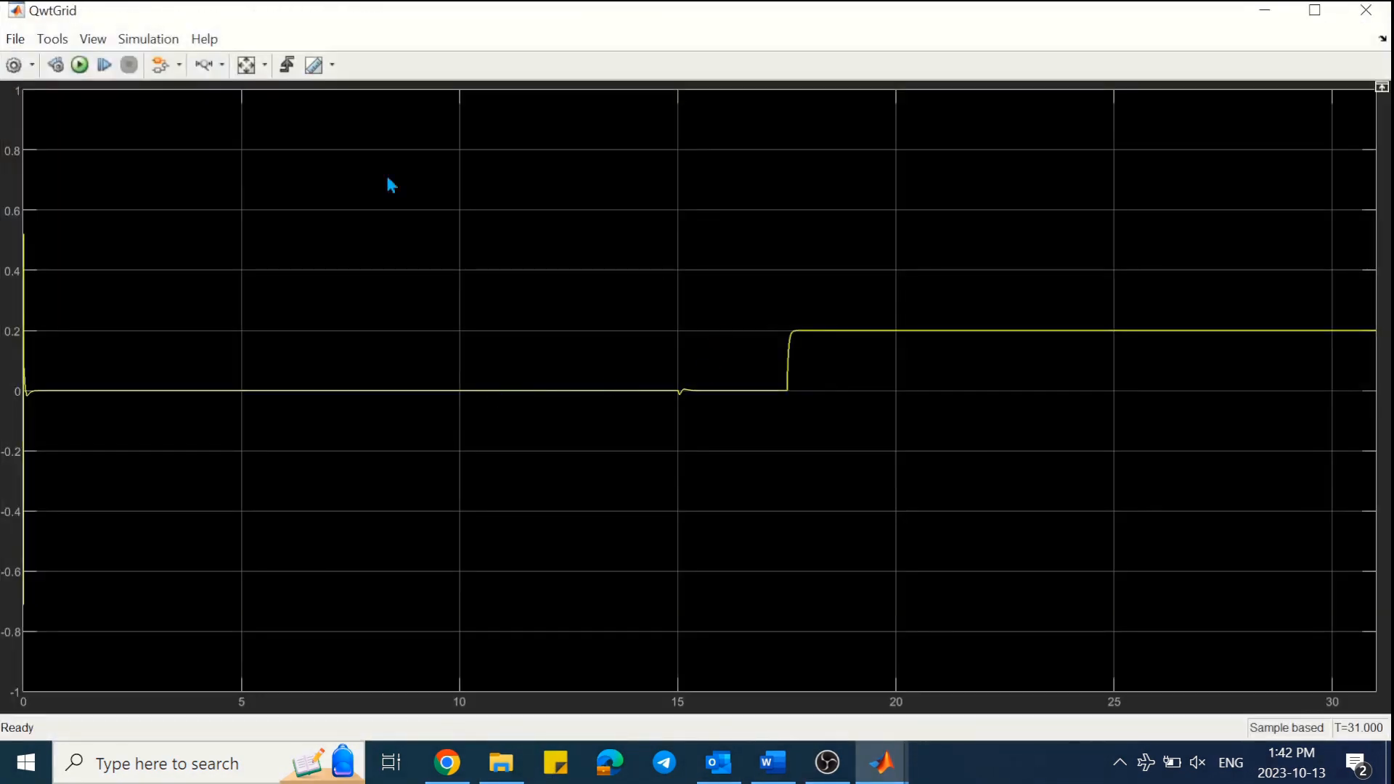
{"action": "left_click", "coordinate": [221, 65]}
{"action": "left_click", "coordinate": [210, 96]}
{"action": "left_click_drag", "start_coordinate": [712, 307], "coordinate": [715, 420]}
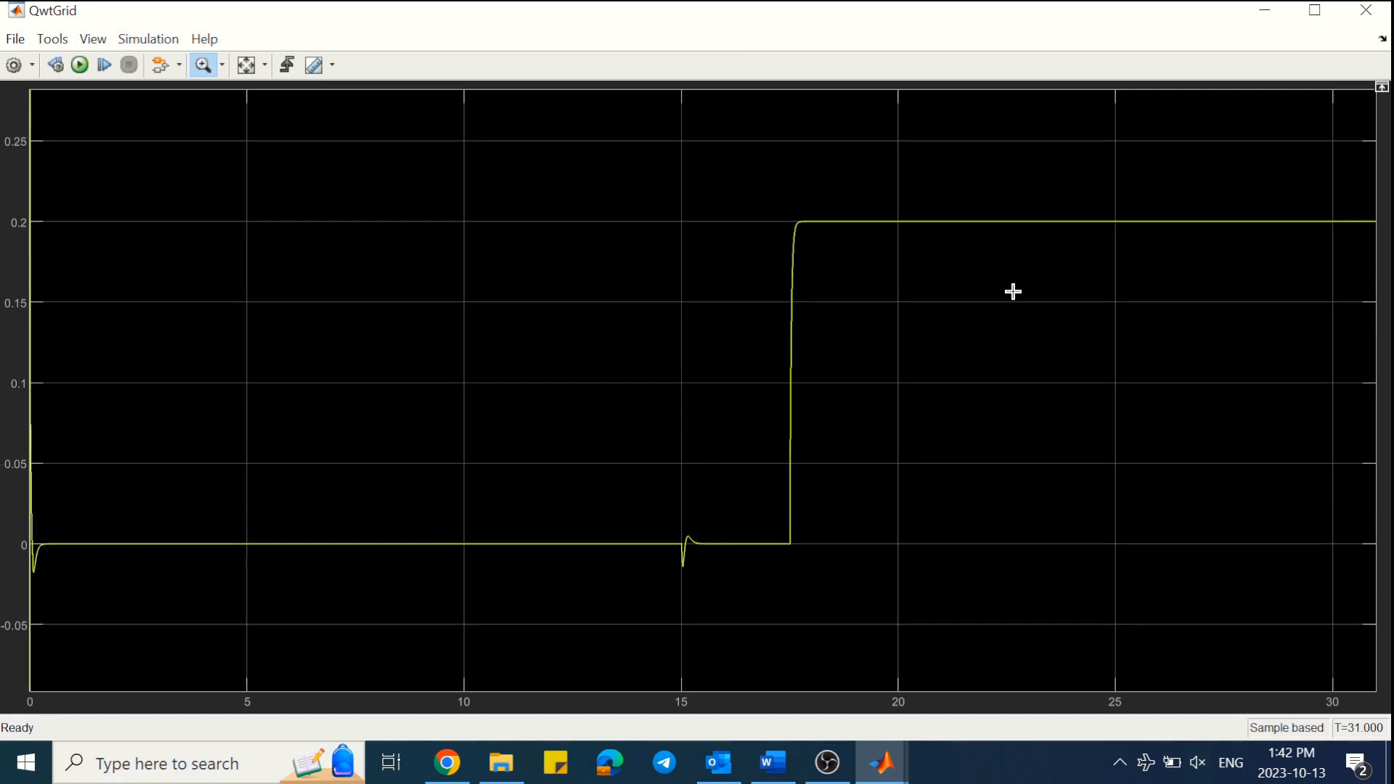
{"action": "left_click", "coordinate": [1365, 10]}
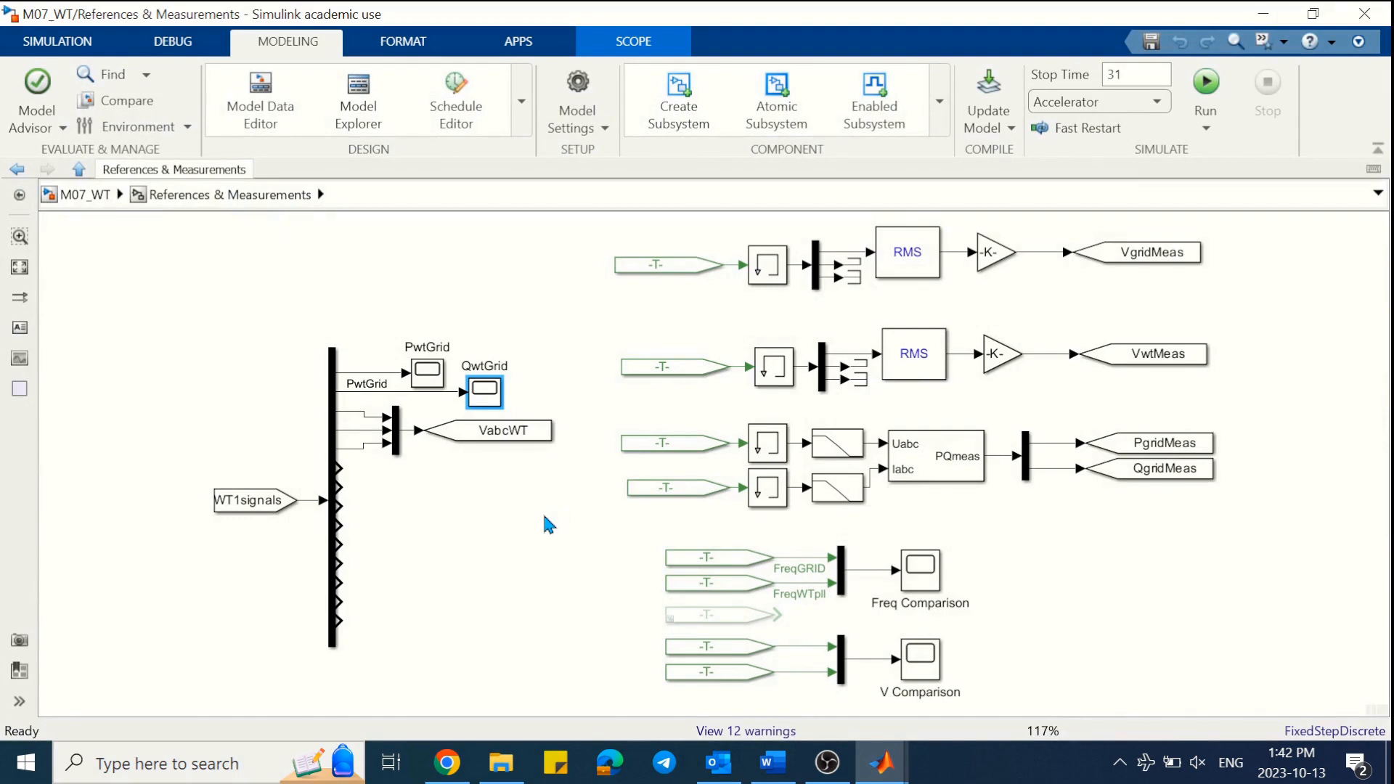
- Compare the grid frequency with the wind turbine PLL frequency in the Freq Comparison scope, scaled to fit the signals
{"action": "double_click", "coordinate": [920, 567]}
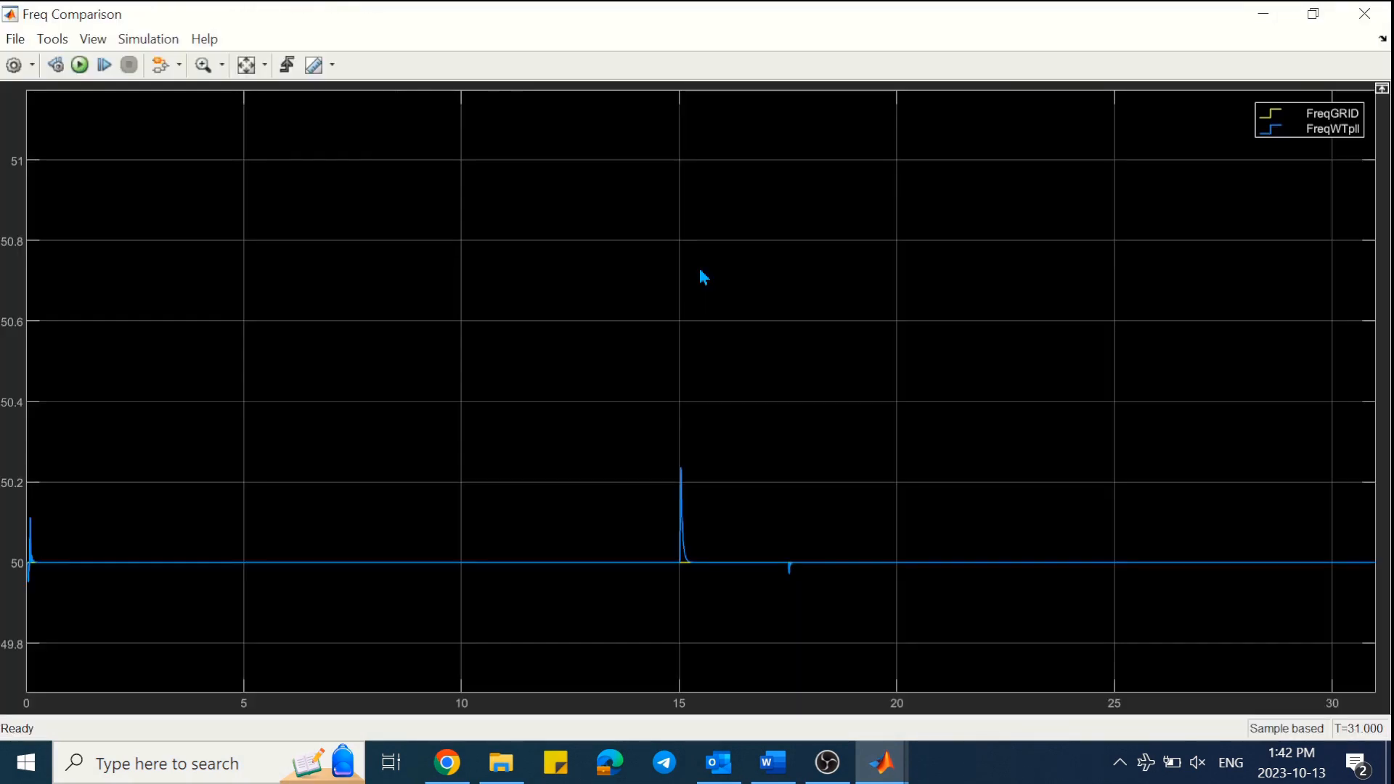
{"action": "left_click", "coordinate": [246, 66]}
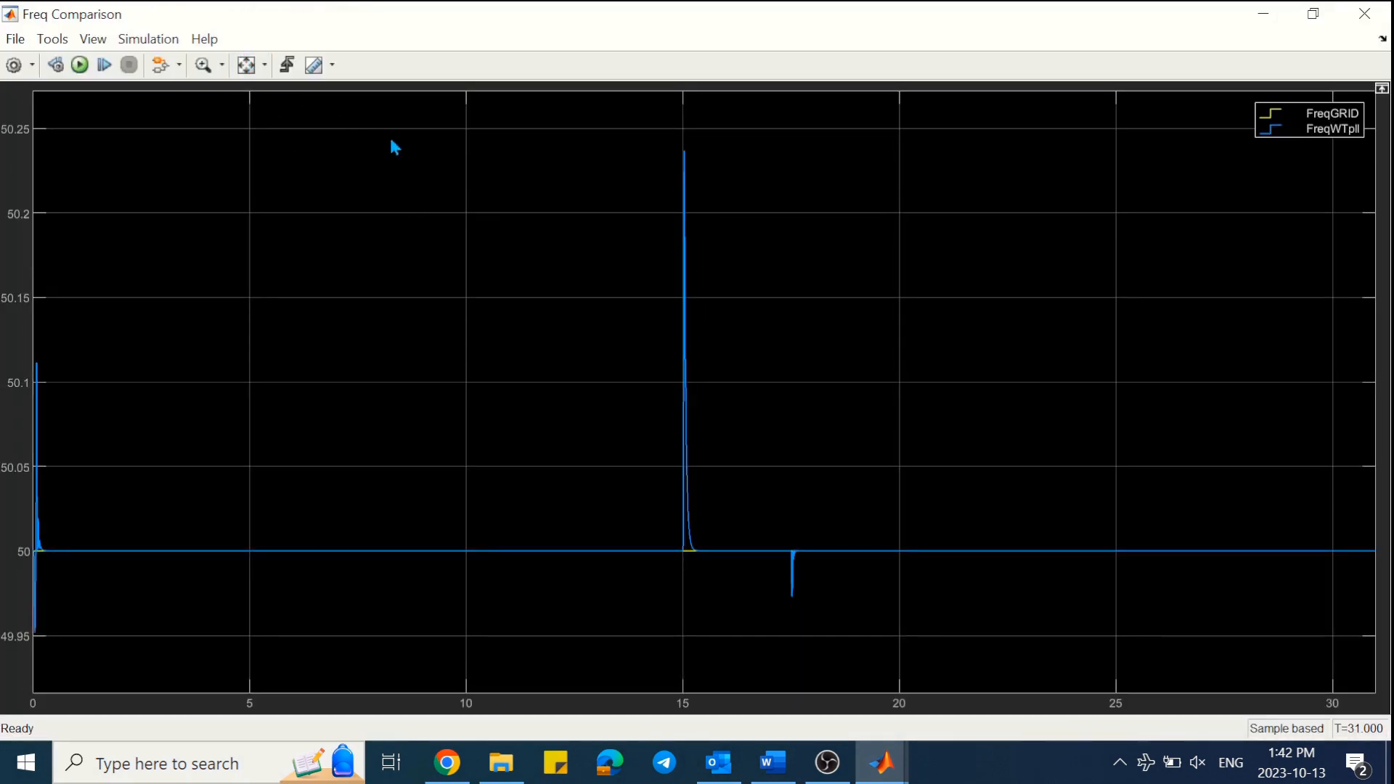
{"action": "left_click", "coordinate": [1365, 13]}
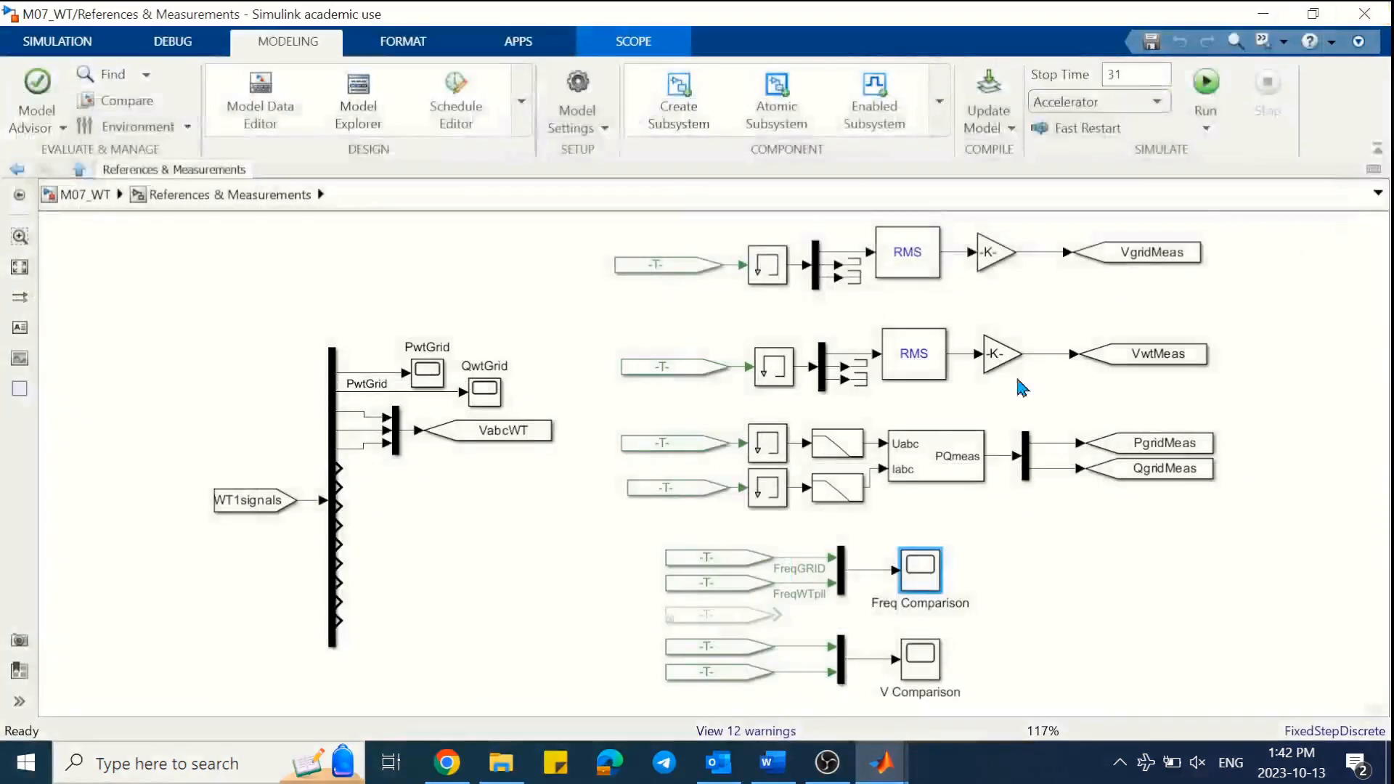
- Compare the wind turbine and grid voltages in the V Comparison scope, enlarging the vertical range around 1 pu
{"action": "left_click", "coordinate": [920, 653]}
{"action": "double_click", "coordinate": [919, 653]}
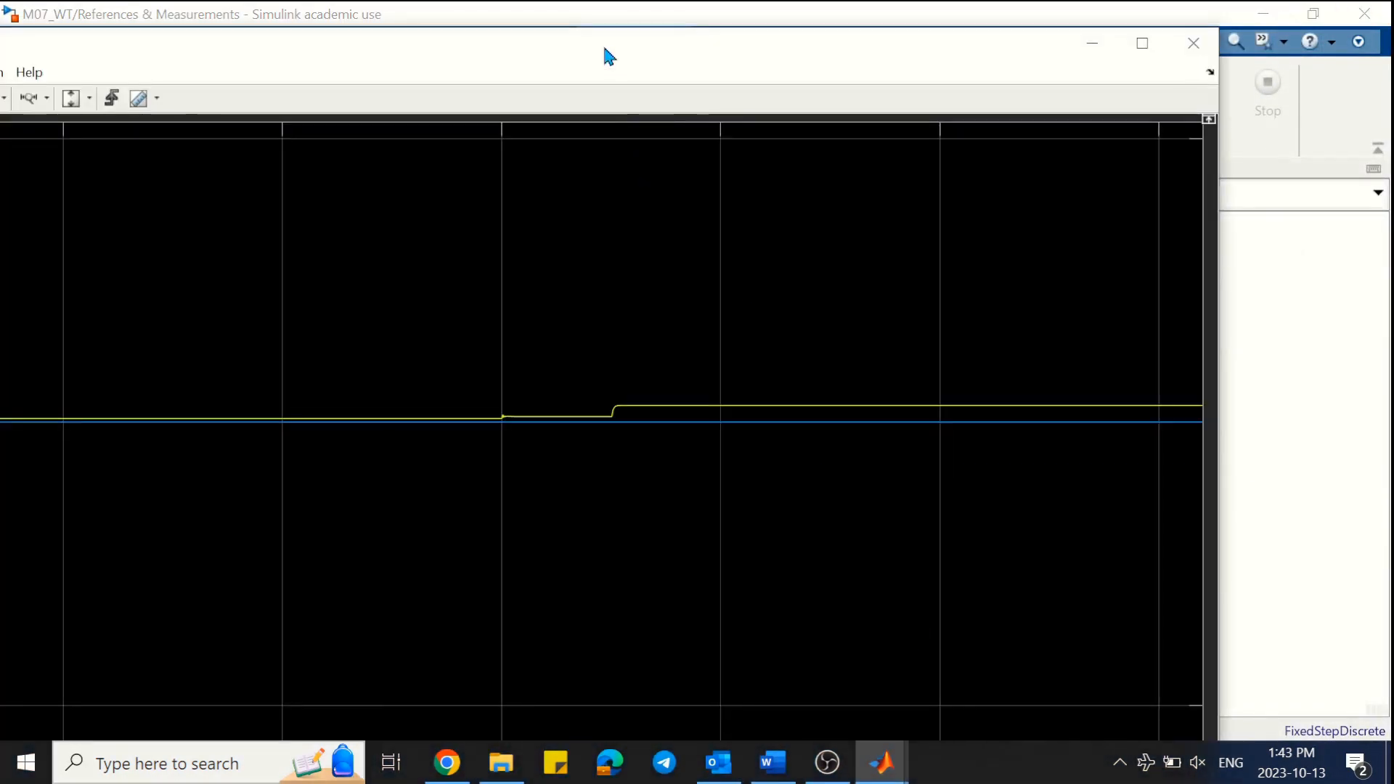
{"action": "double_click", "coordinate": [605, 45]}
{"action": "left_click", "coordinate": [247, 65]}
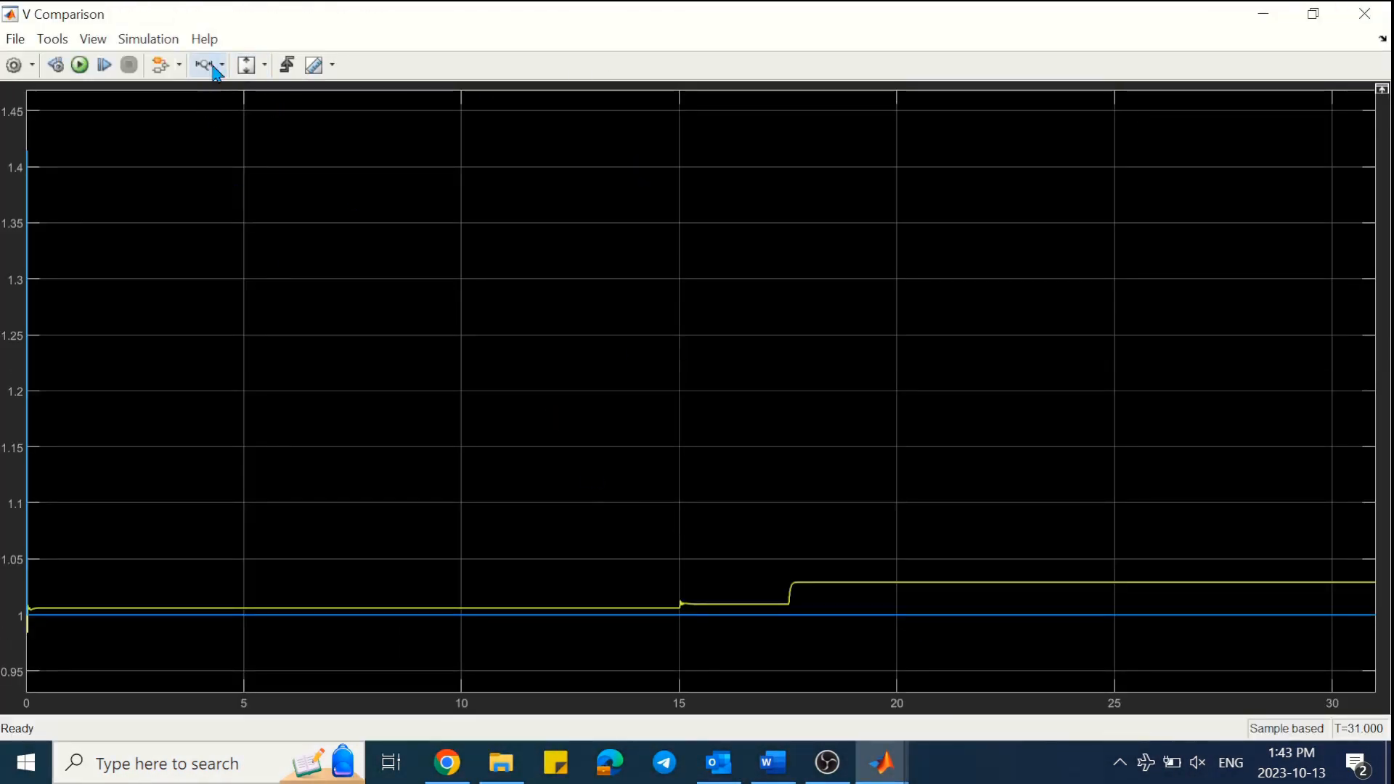
{"action": "left_click", "coordinate": [220, 66]}
{"action": "left_click", "coordinate": [205, 139]}
{"action": "left_click_drag", "start_coordinate": [694, 525], "coordinate": [700, 645]}
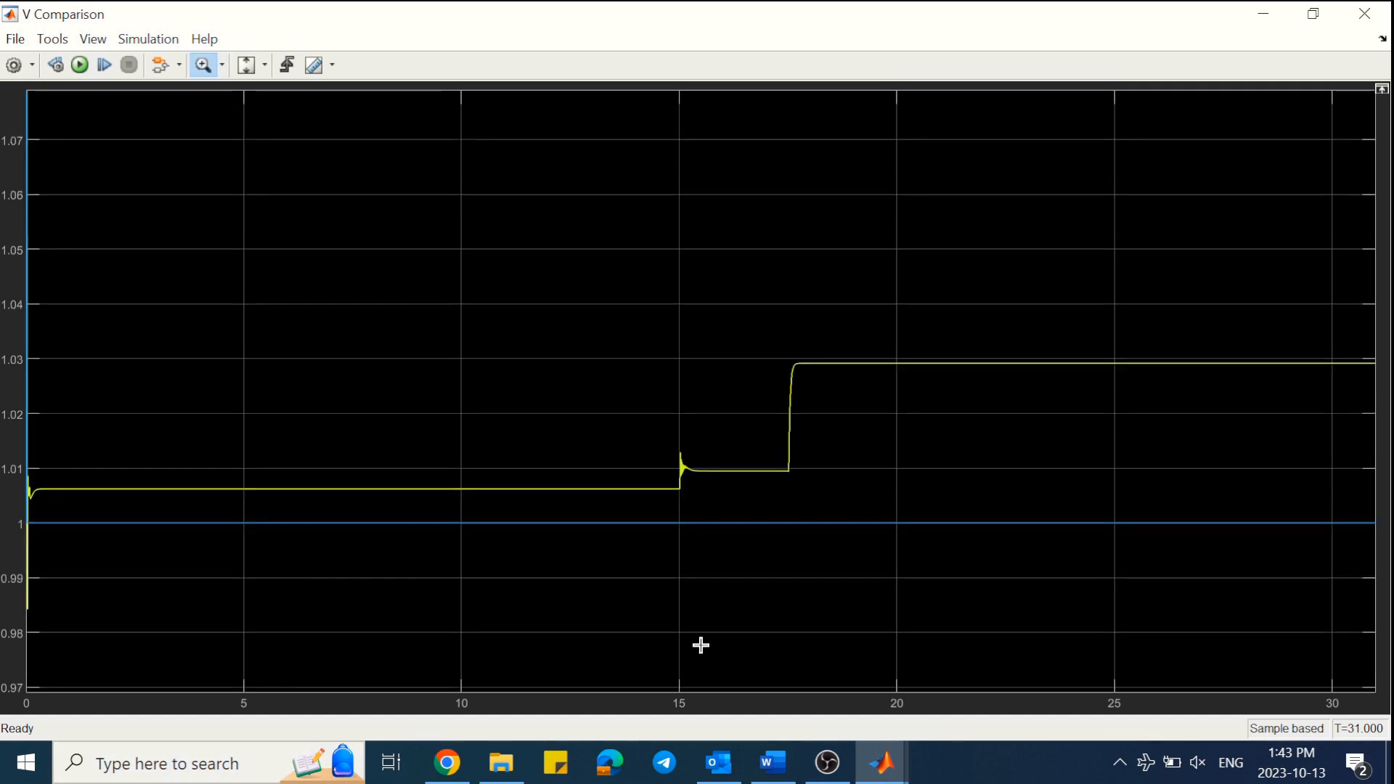
- Show the legend in the V Comparison scope and close the scope
{"action": "left_click", "coordinate": [93, 39]}
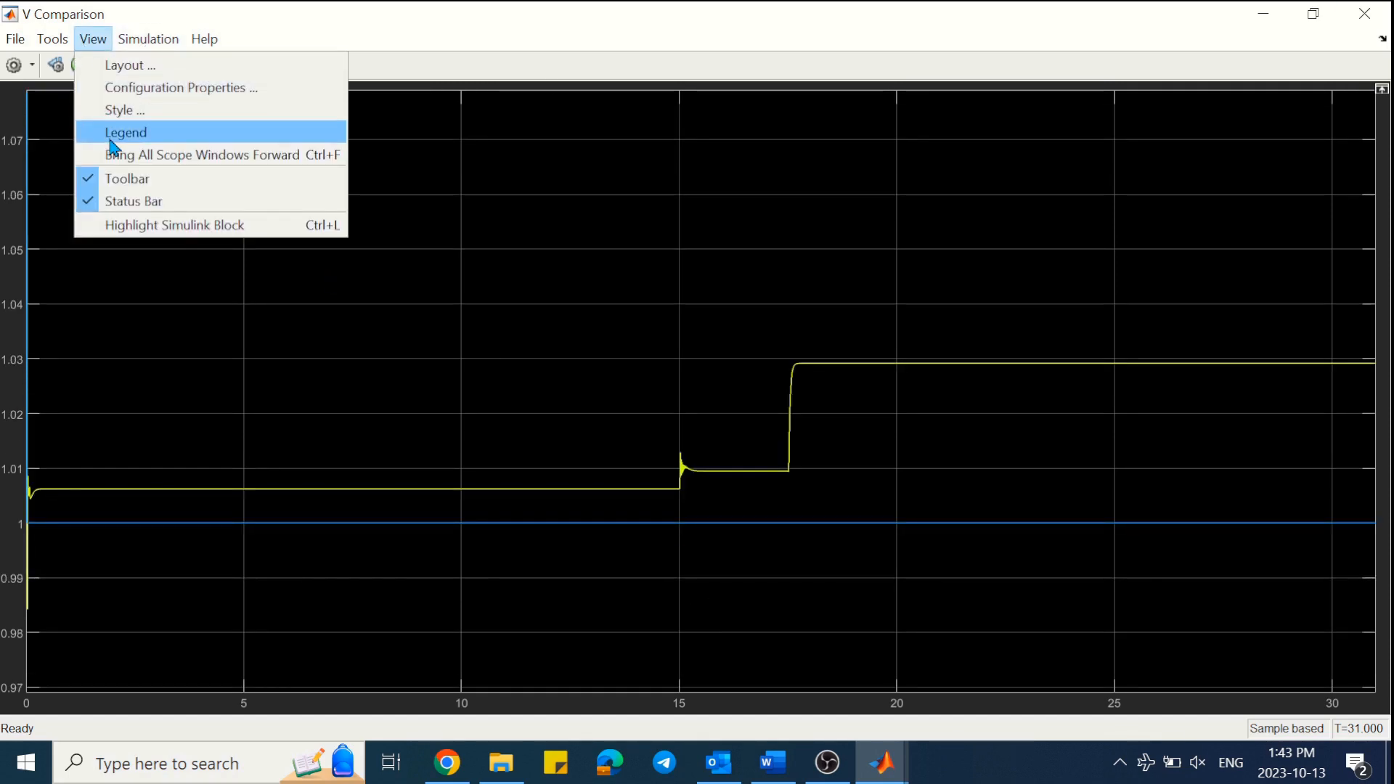
{"action": "left_click", "coordinate": [111, 134]}
{"action": "left_click", "coordinate": [1365, 13]}
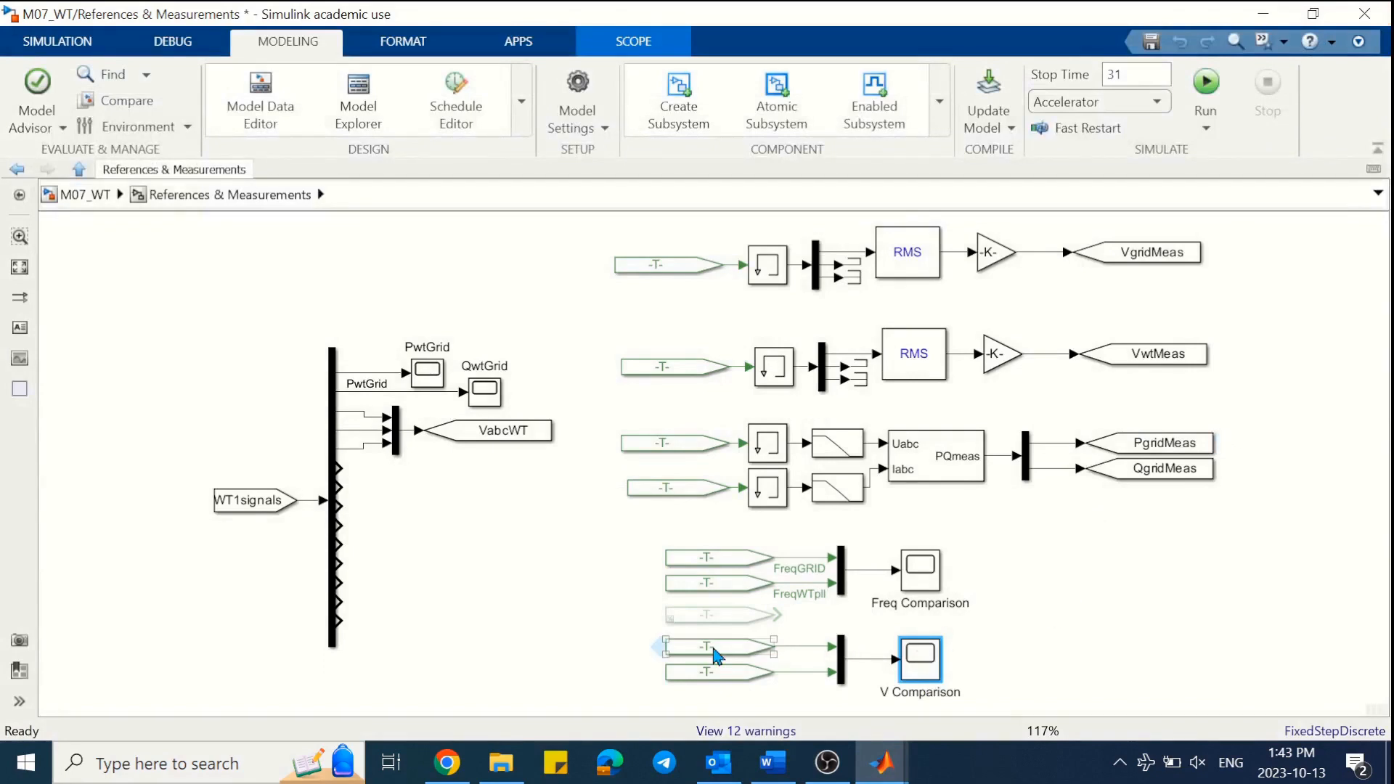
- Trace the first V Comparison input from its VwtMeas tag back to the VabcWT signal source
{"action": "double_click", "coordinate": [714, 649]}
{"action": "left_click", "coordinate": [935, 590]}
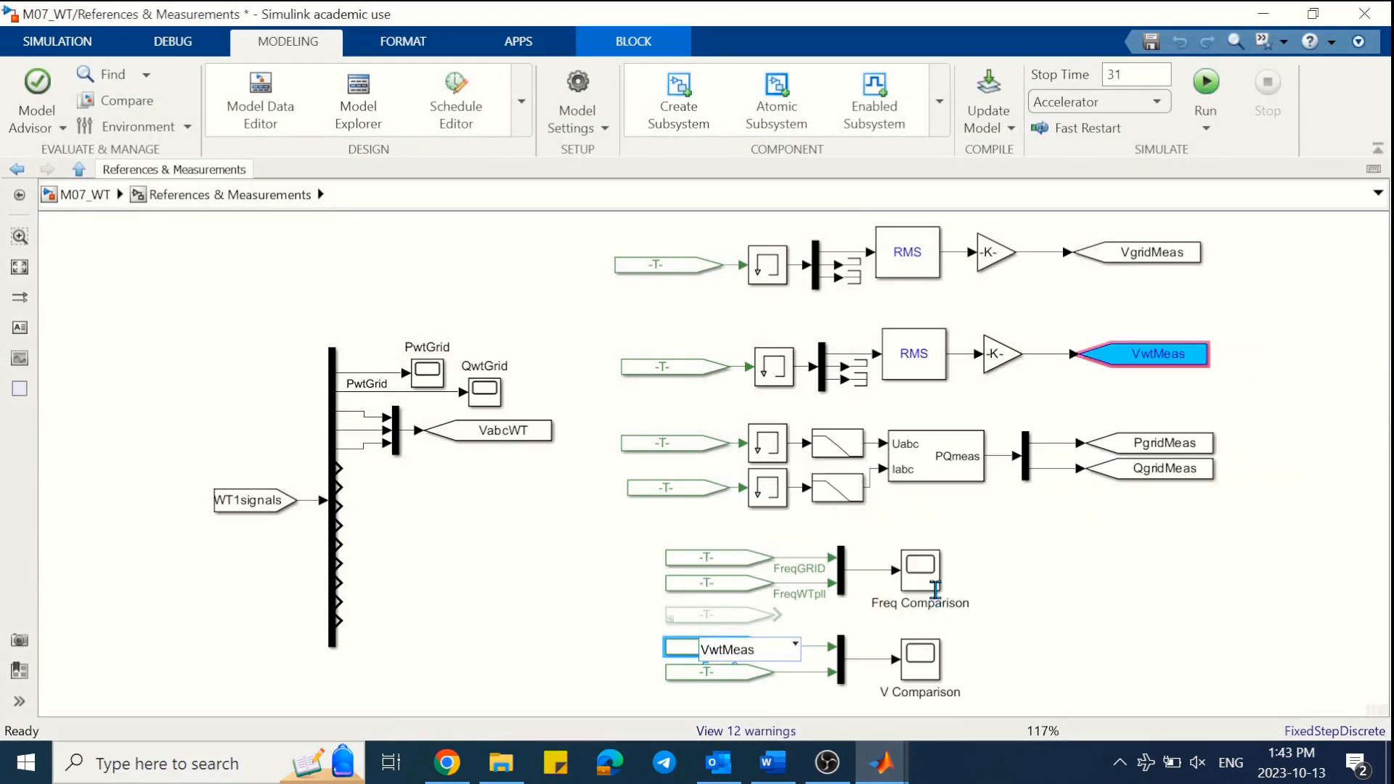
{"action": "double_click", "coordinate": [690, 370]}
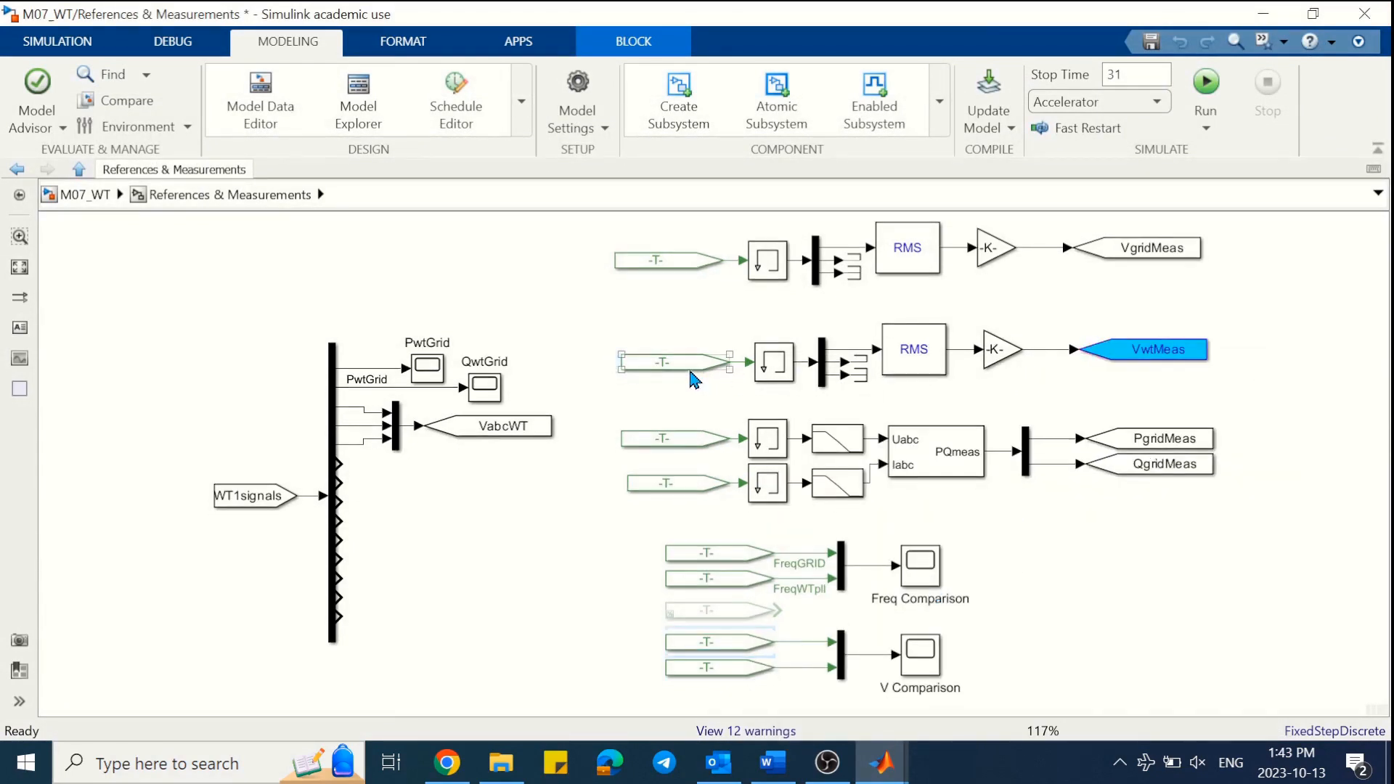
{"action": "left_click", "coordinate": [860, 401]}
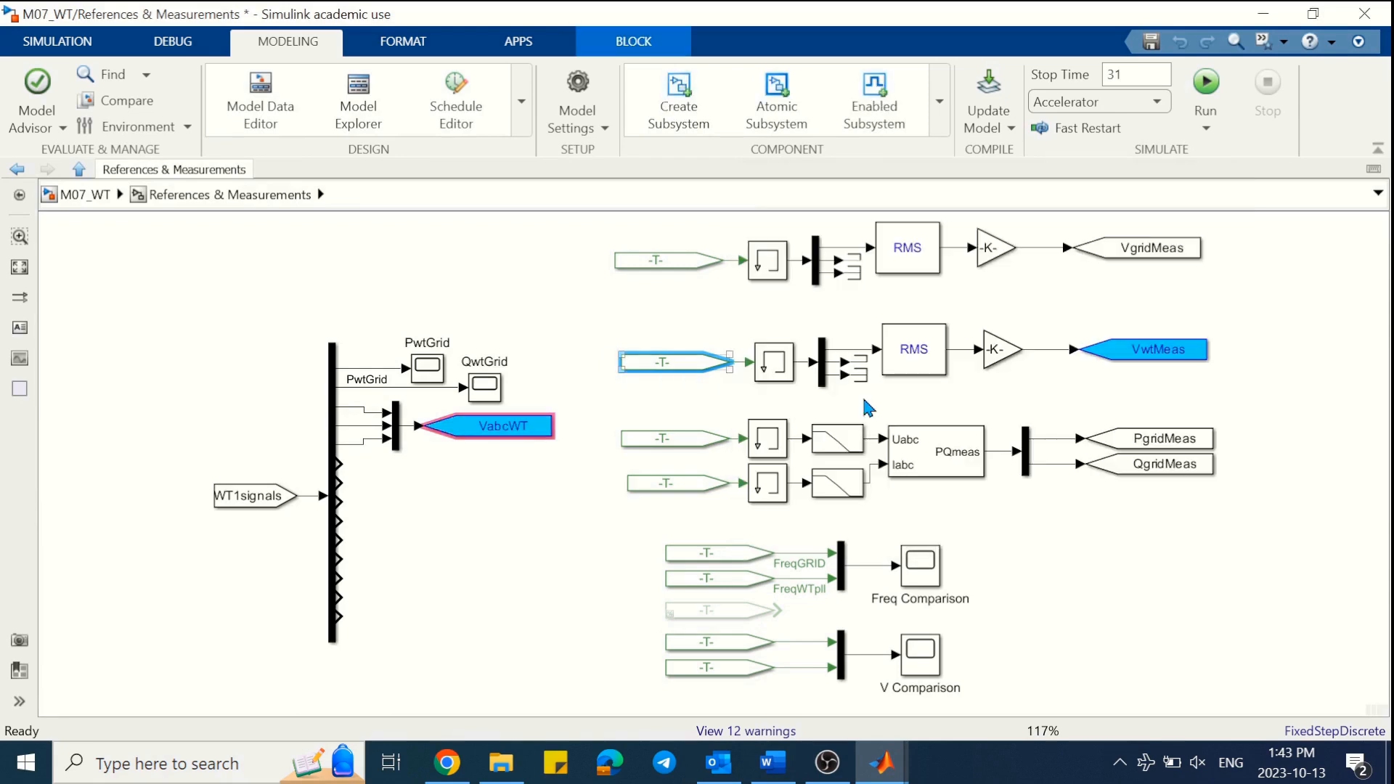
- Trace the second V Comparison input from its VgridMeas tag back to the Grid_33kV voltage measurement in the top-level model
{"action": "double_click", "coordinate": [705, 667]}
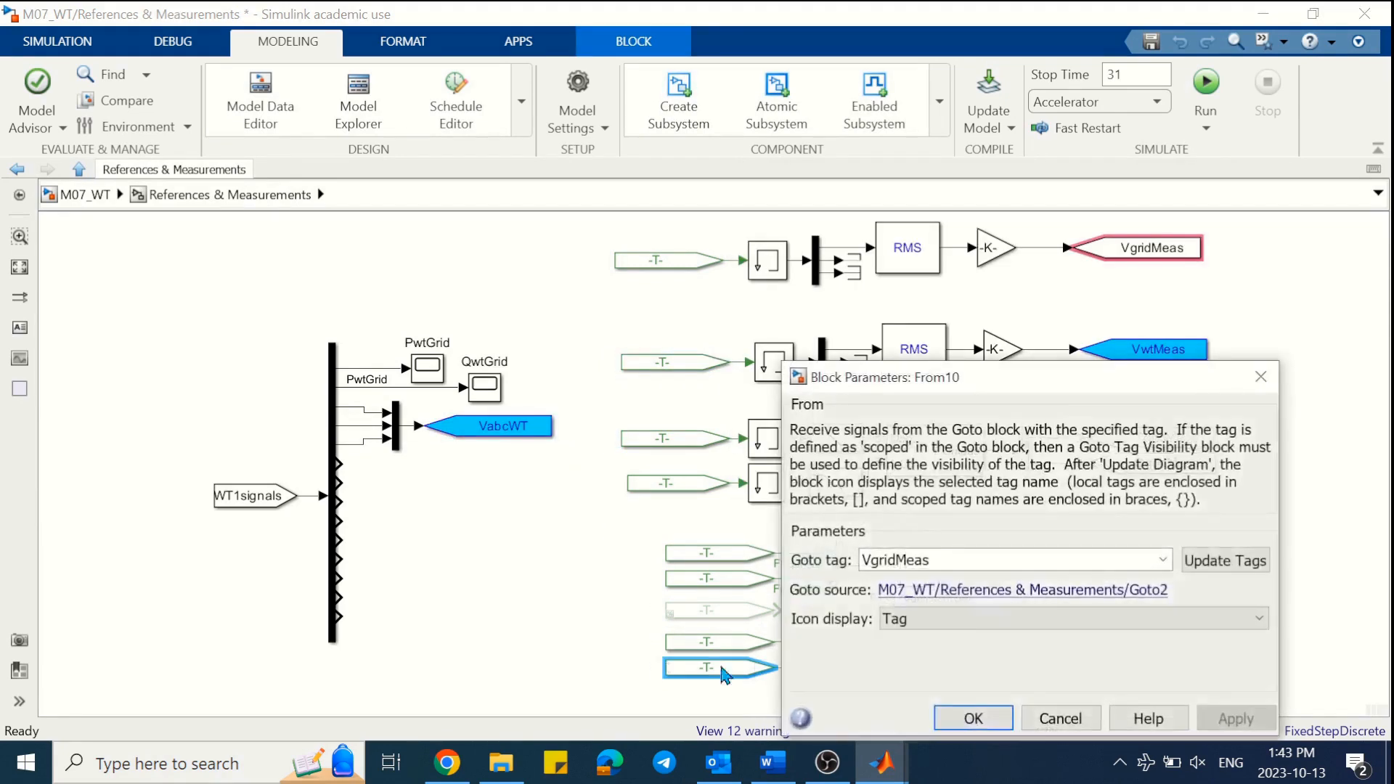
{"action": "left_click", "coordinate": [907, 604]}
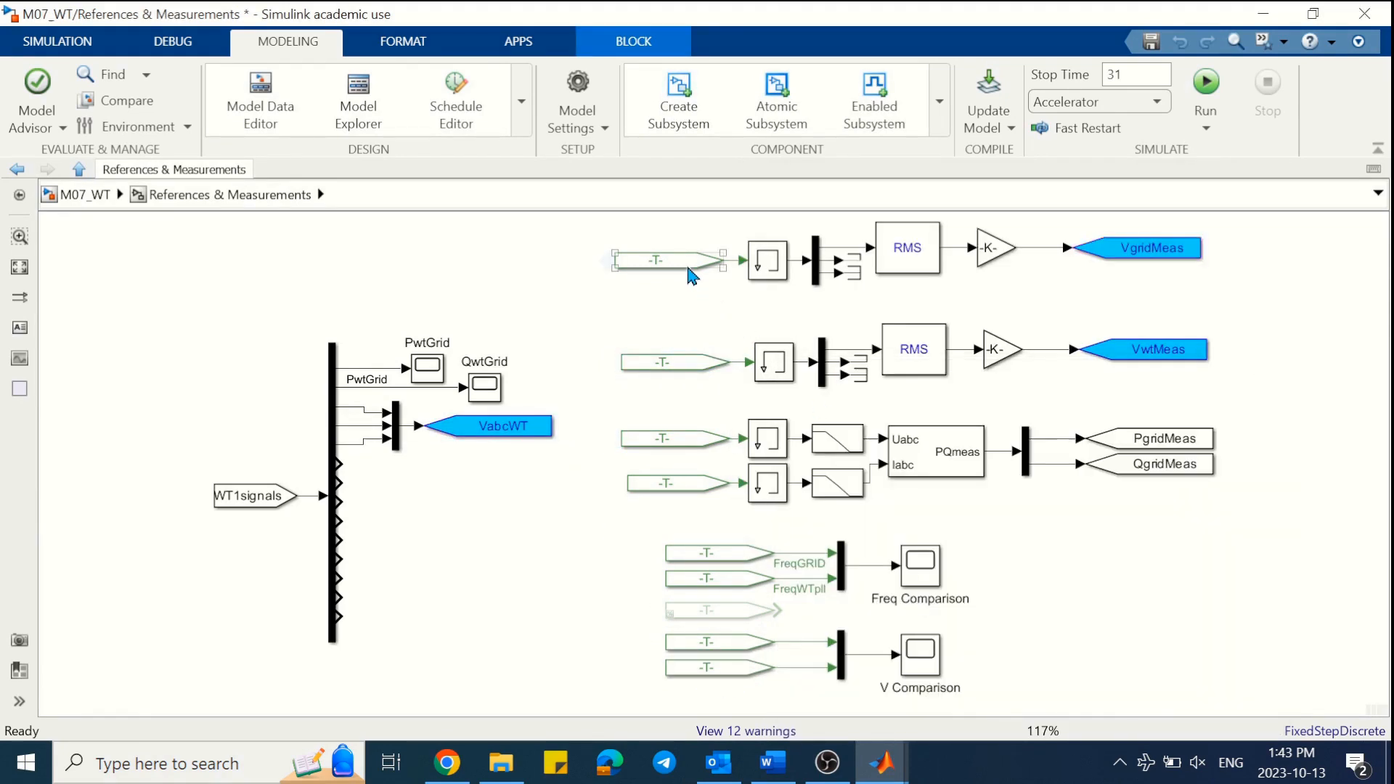
{"action": "double_click", "coordinate": [686, 263]}
{"action": "left_click", "coordinate": [842, 299]}
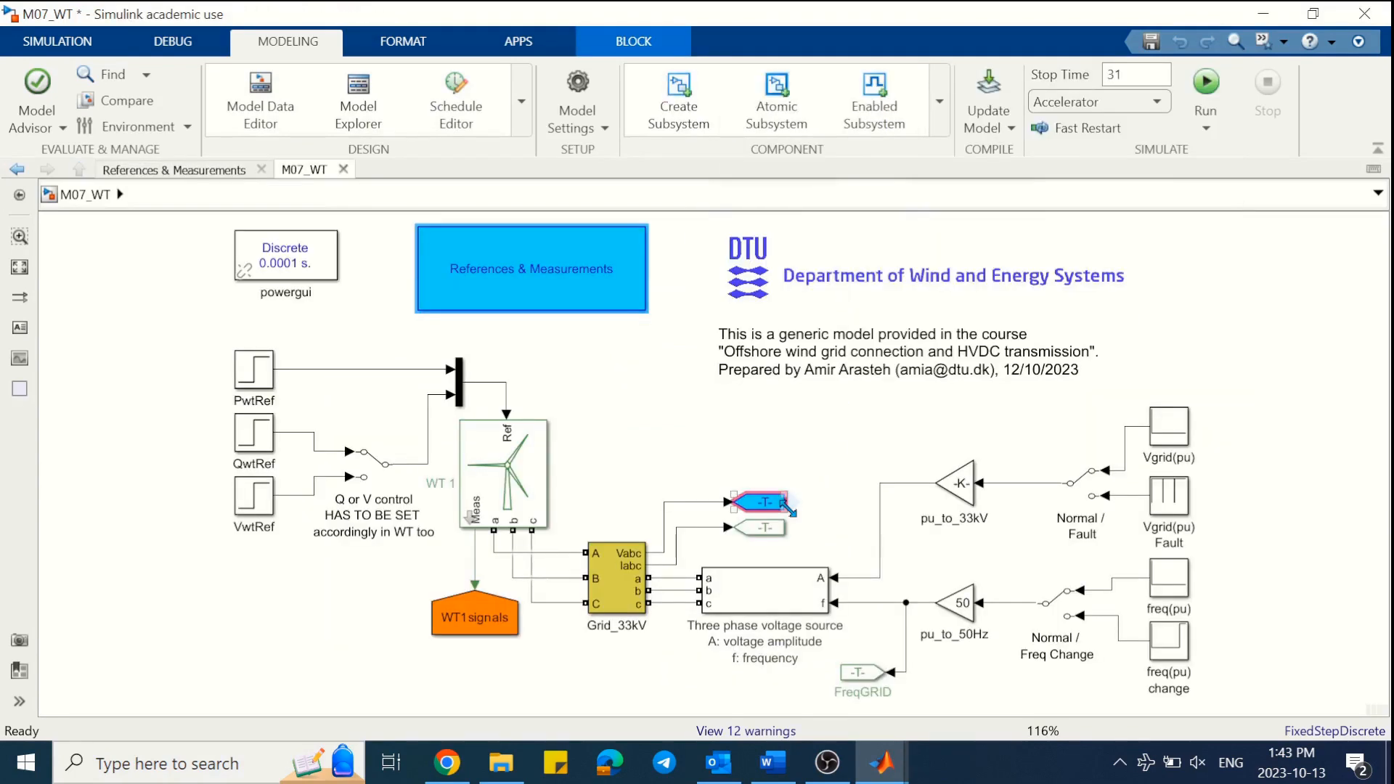
{"action": "left_click", "coordinate": [671, 432]}
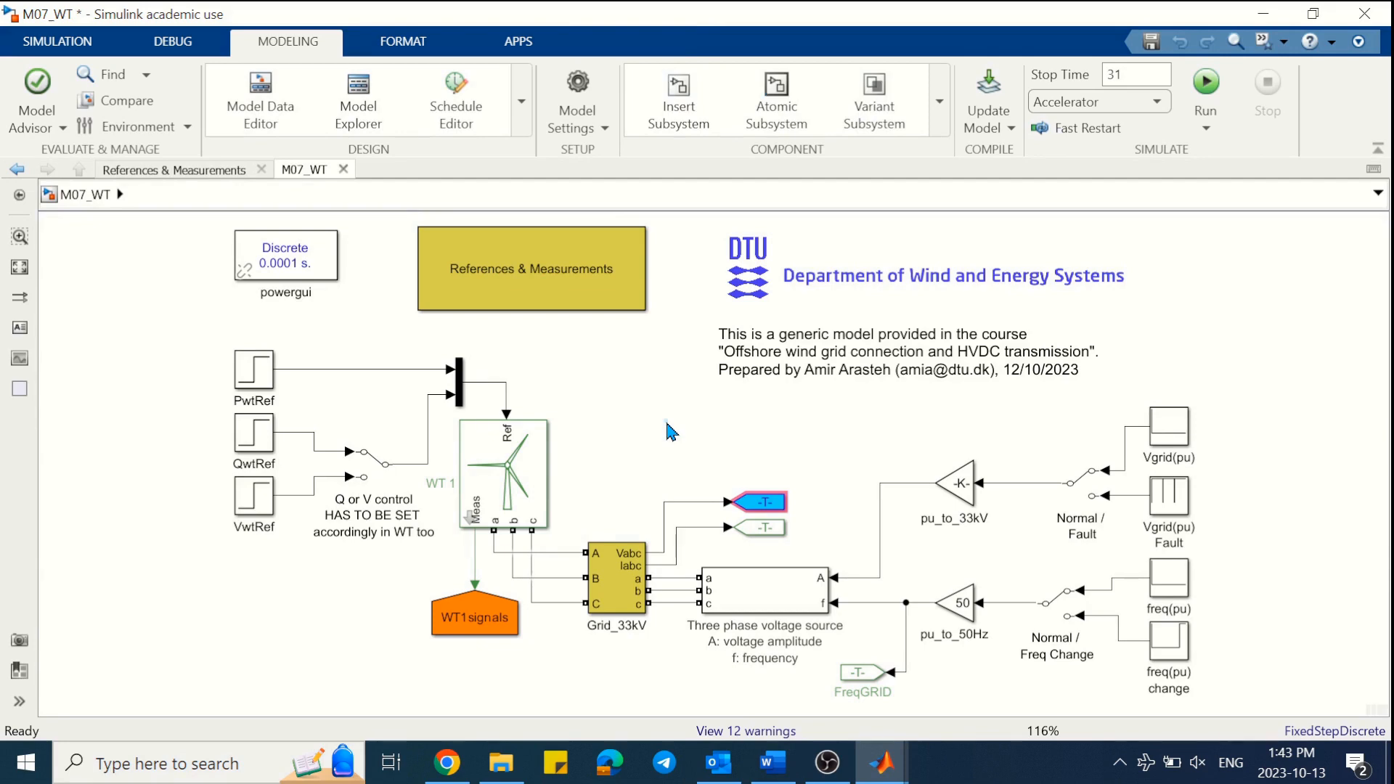
{"action": "left_click", "coordinate": [751, 501]}
- Switch to the M07_Exercise document in Word and read the FRT-control task with its reactive current injection curve
{"action": "left_click", "coordinate": [773, 762]}
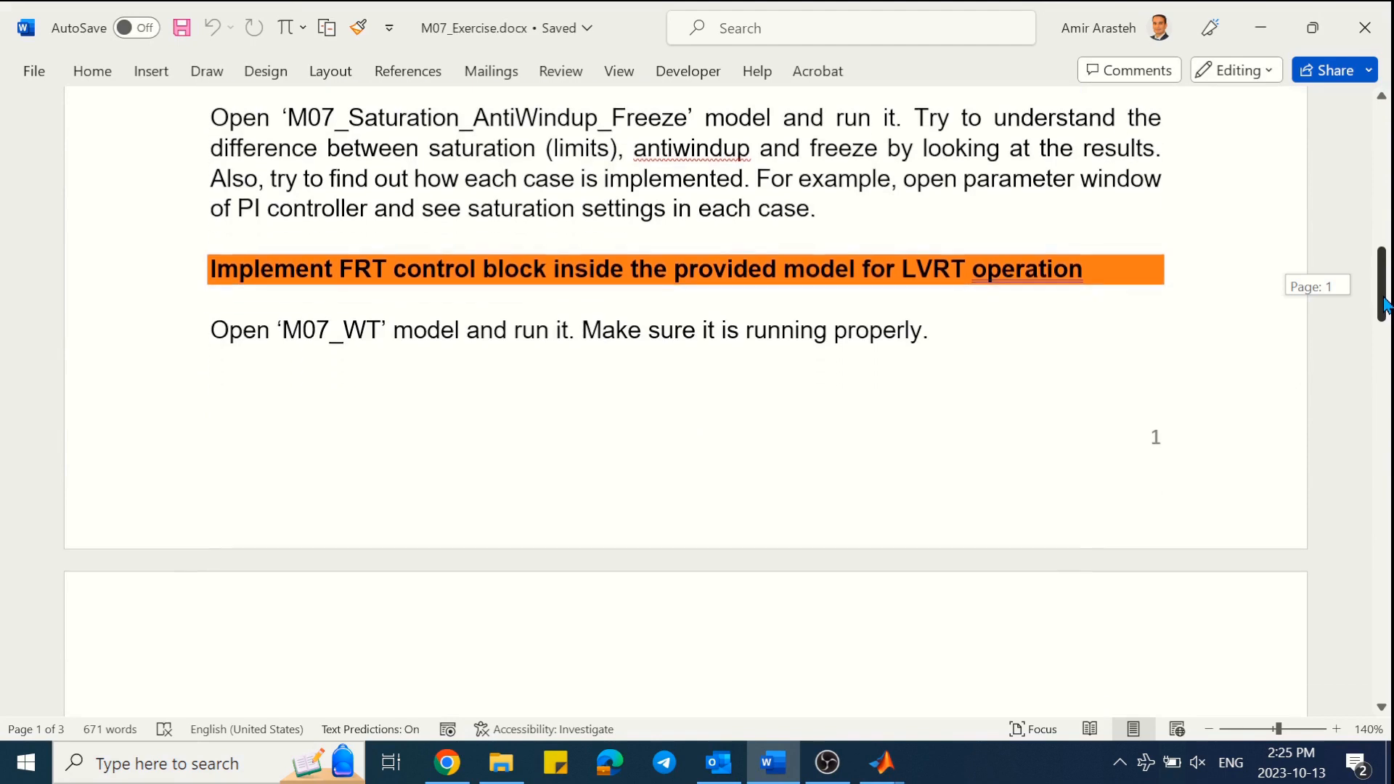
{"action": "left_click_drag", "start_coordinate": [1383, 313], "coordinate": [1387, 376]}
{"action": "scroll", "coordinate": [1185, 606], "scroll_direction": "down", "scroll_amount": 2, "text": "ctrl"}
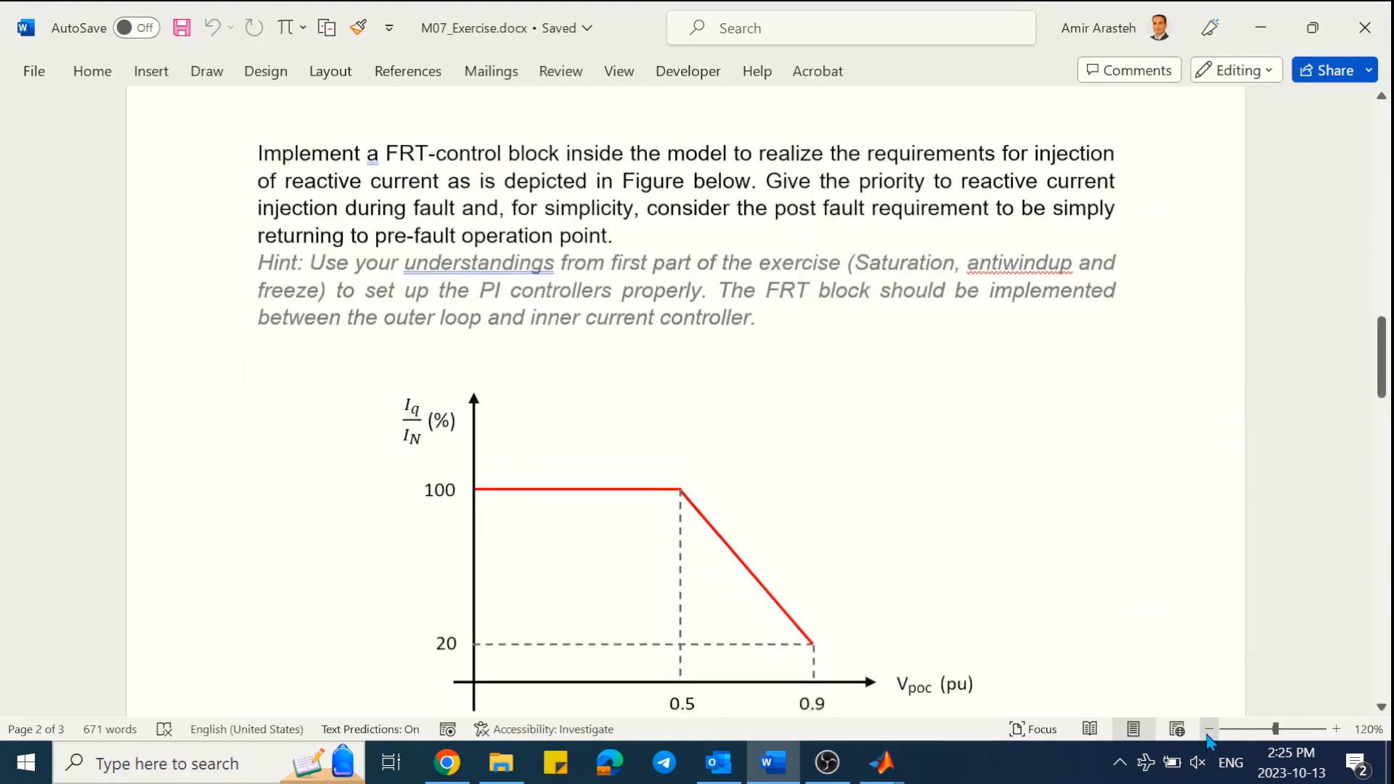
{"action": "scroll", "coordinate": [1185, 606], "scroll_direction": "down", "scroll_amount": 1}
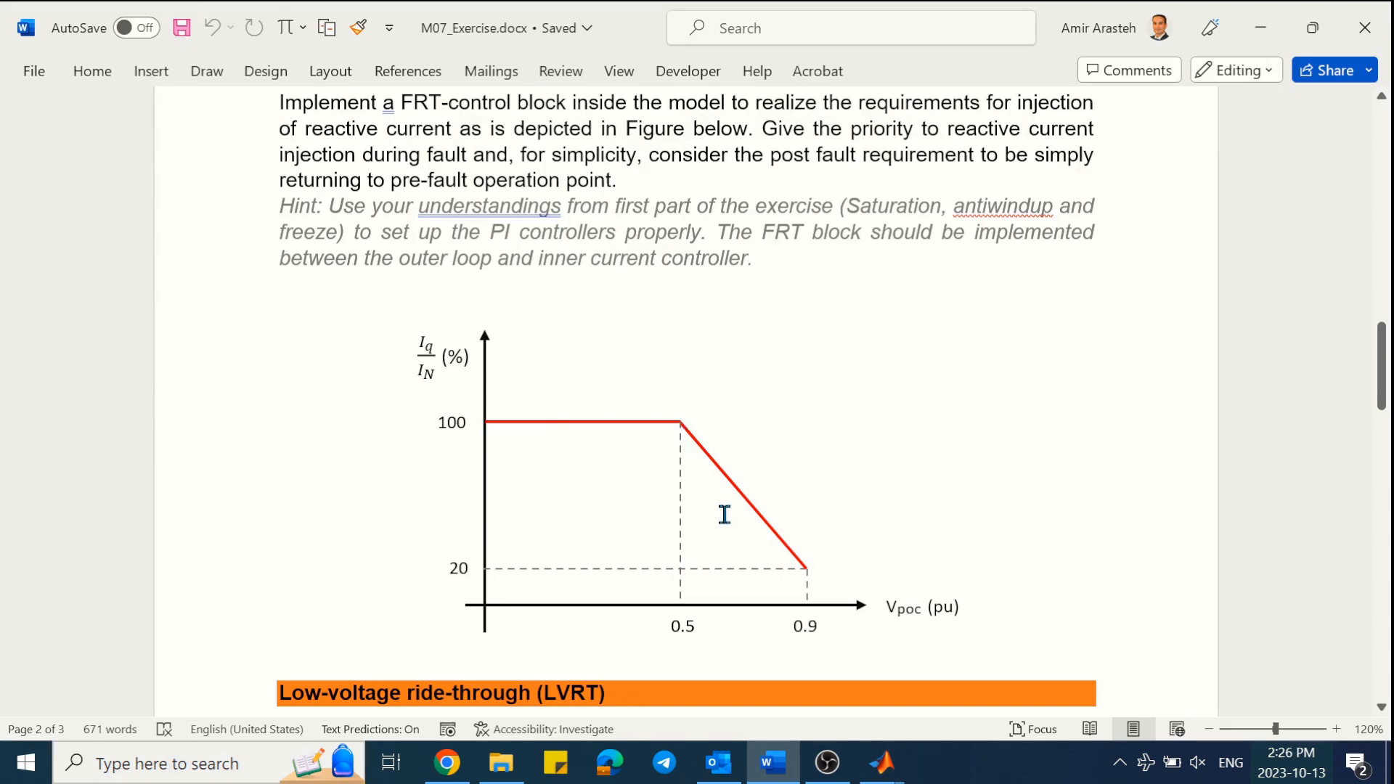
- Return to the M07_WT model in Simulink, set the Normal / Fault switch to the Vgrid(pu) Fault source and run the simulation
{"action": "key", "text": "alt+Tab"}
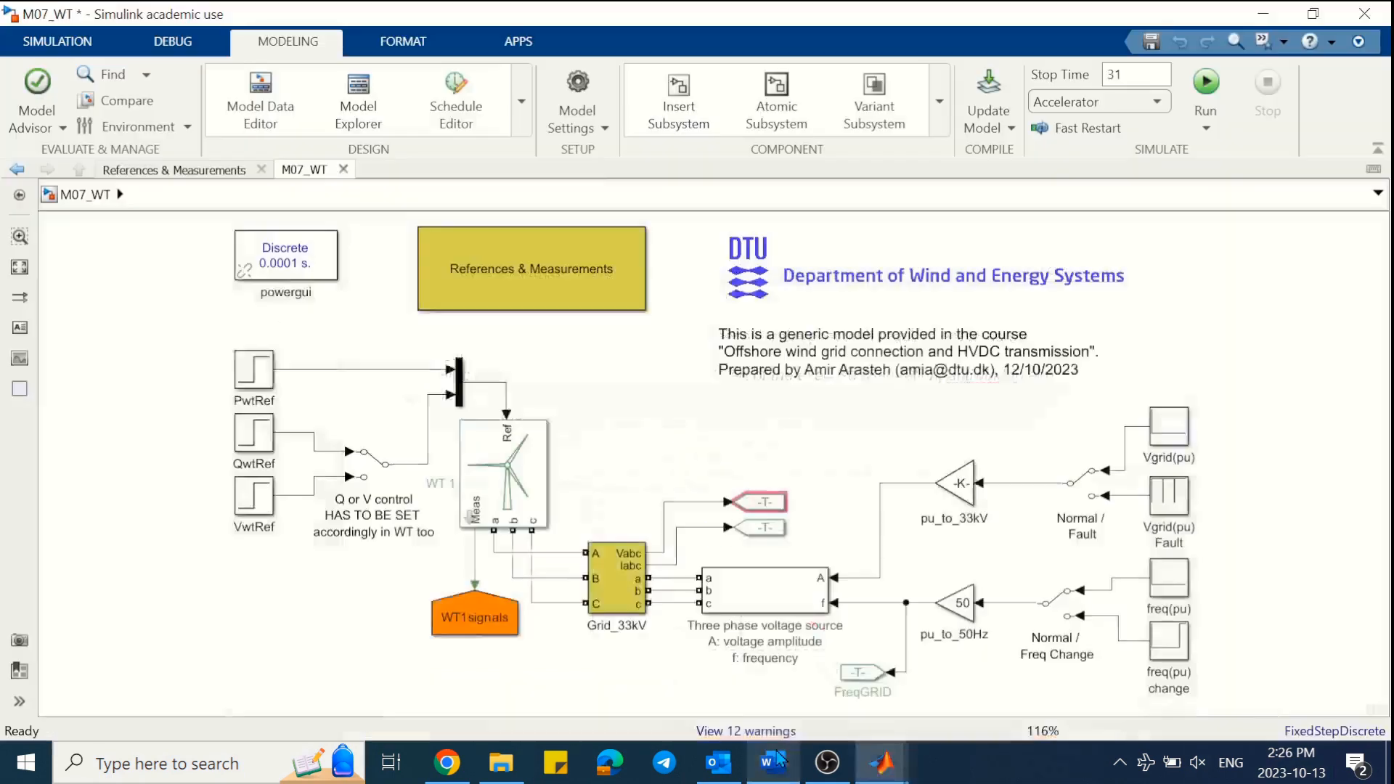
{"action": "left_click", "coordinate": [1079, 483]}
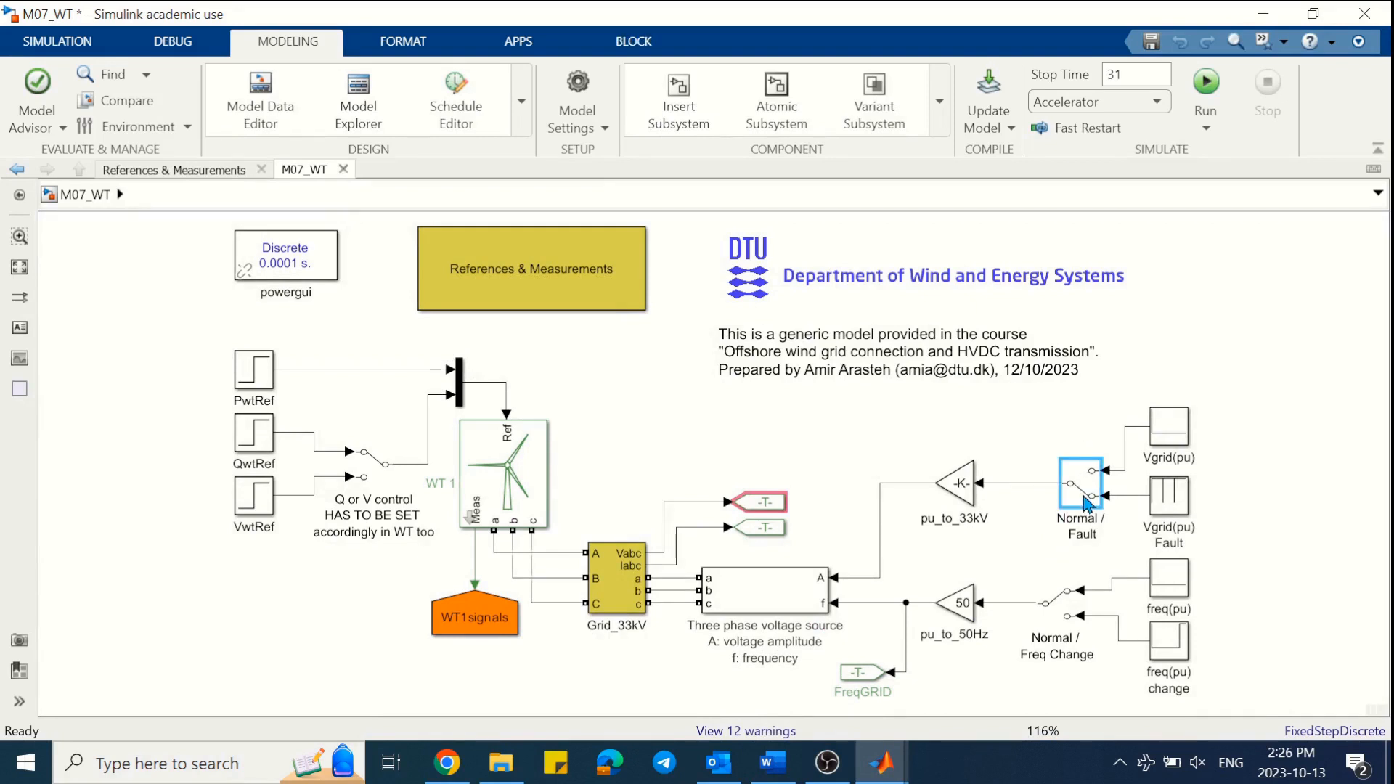
{"action": "left_click", "coordinate": [1206, 86]}
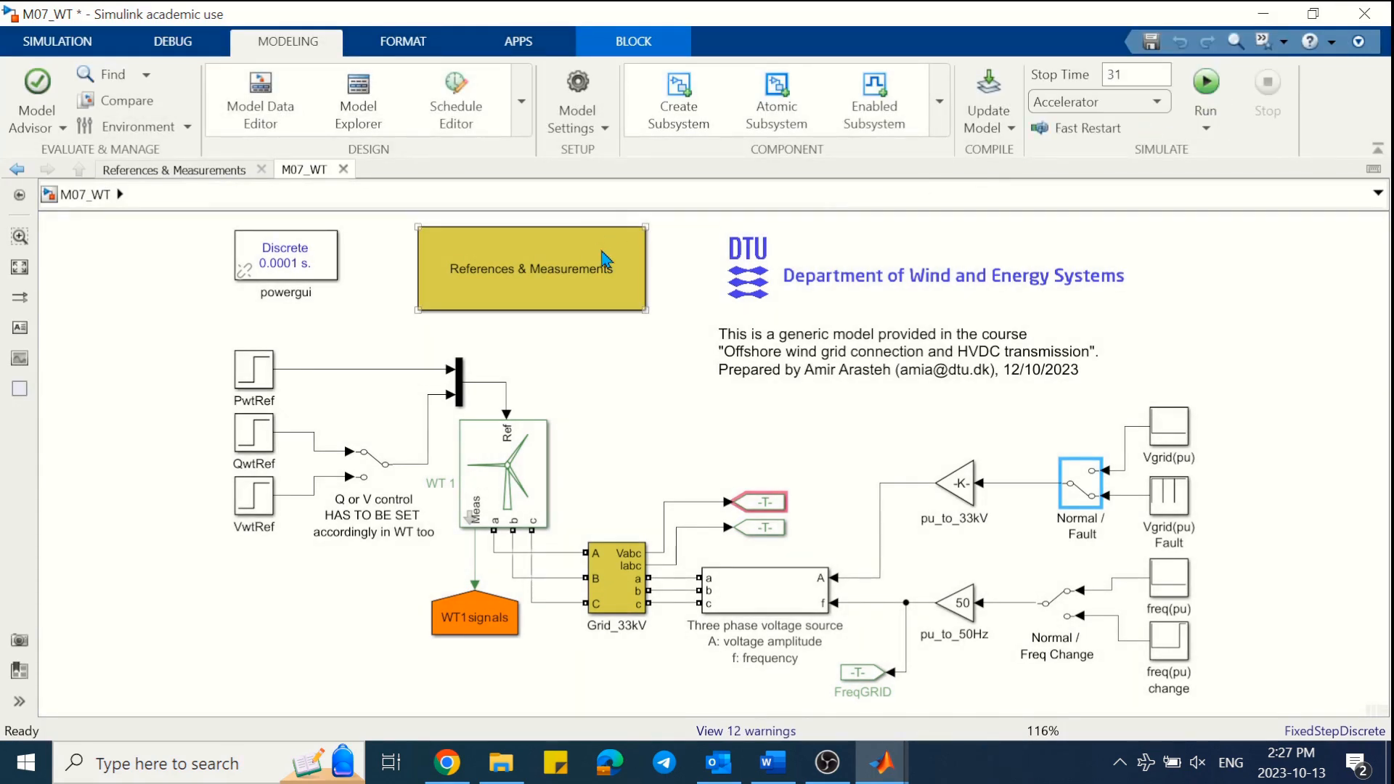
- Examine the fault response in the V Comparison scope of References & Measurements, scaling the plot to the range covering 0.5 to 1 pu
{"action": "double_click", "coordinate": [603, 259]}
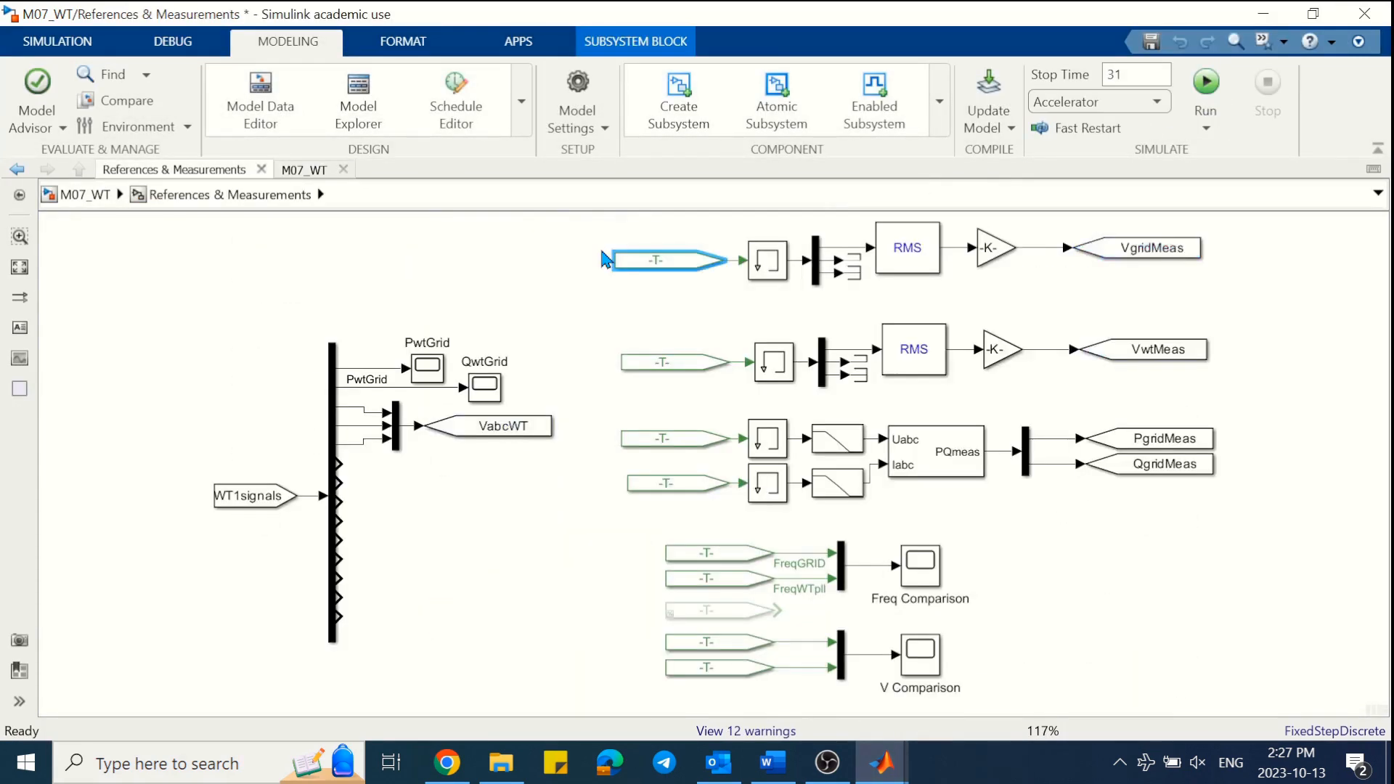
{"action": "left_click", "coordinate": [606, 260]}
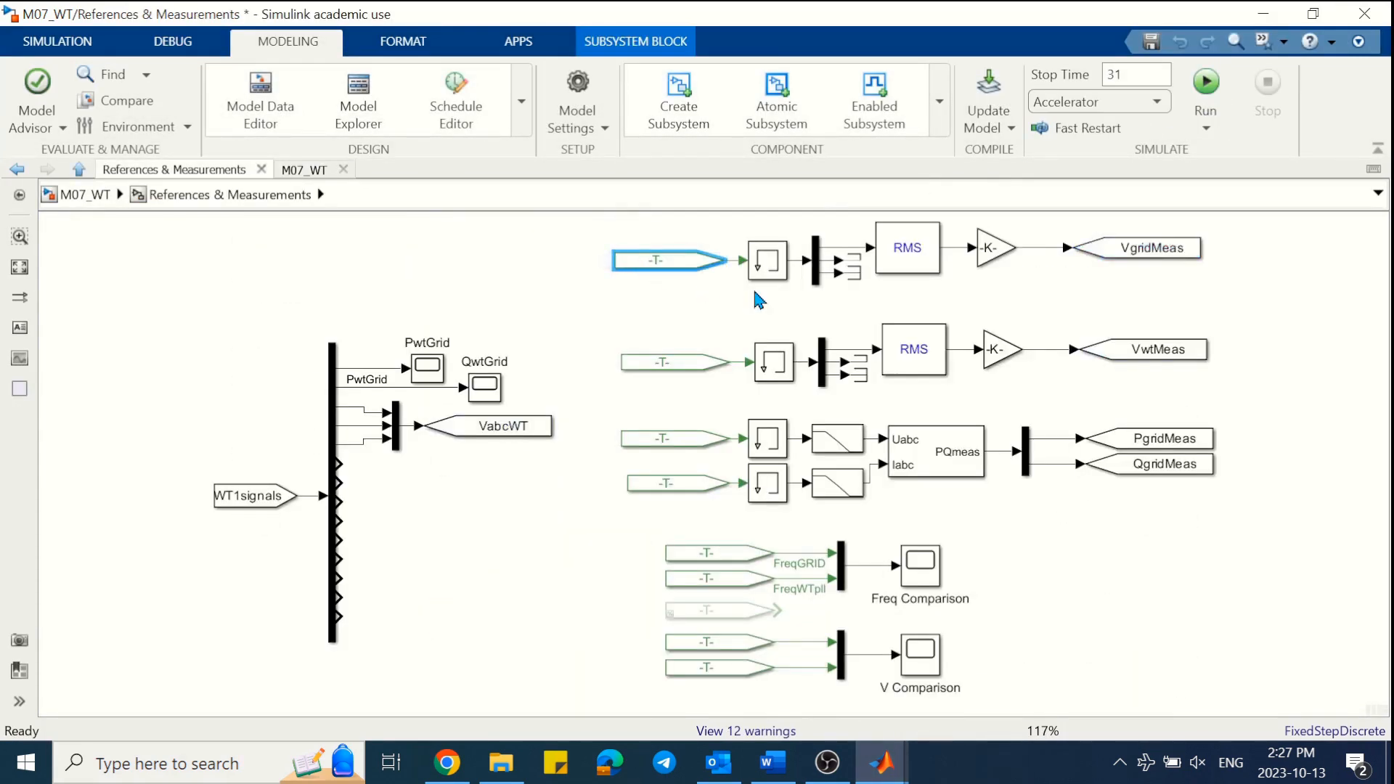
{"action": "double_click", "coordinate": [920, 653]}
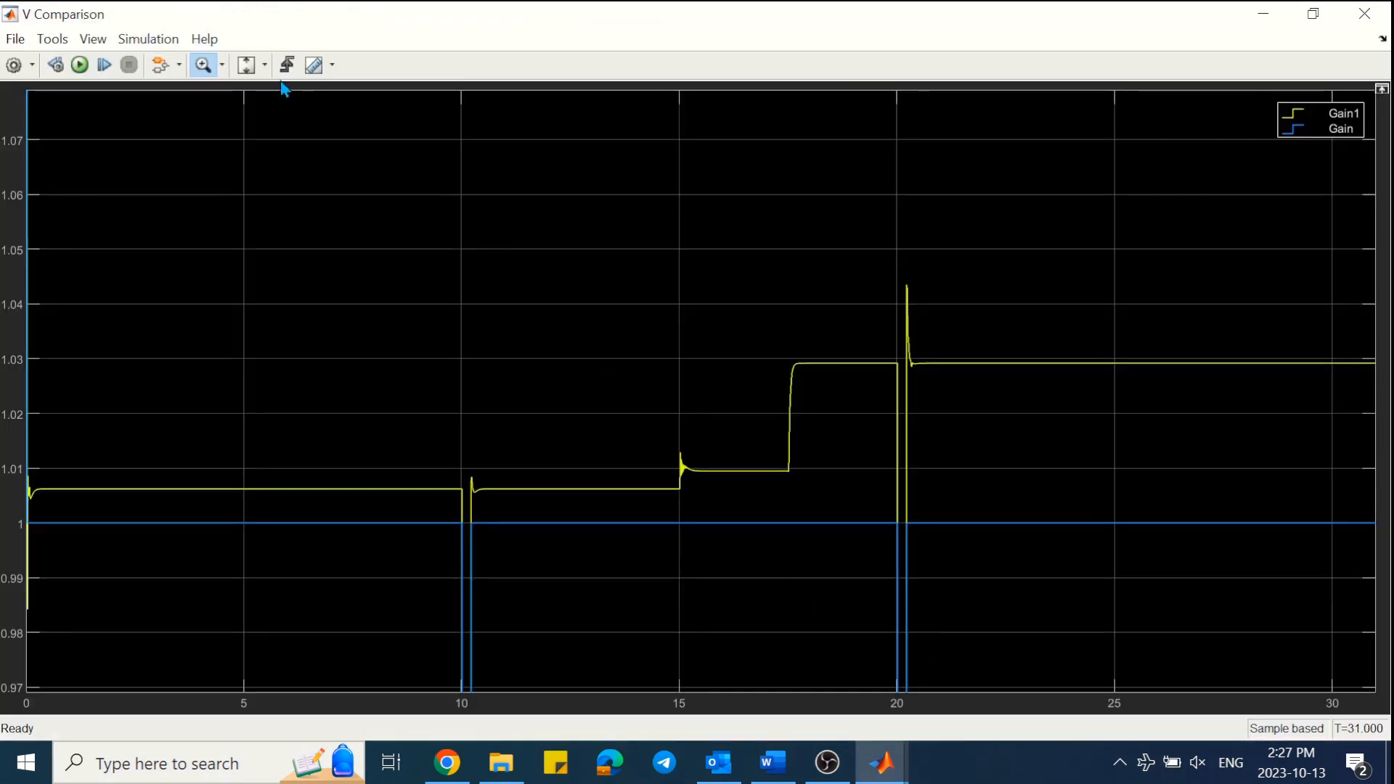
{"action": "left_click", "coordinate": [246, 65]}
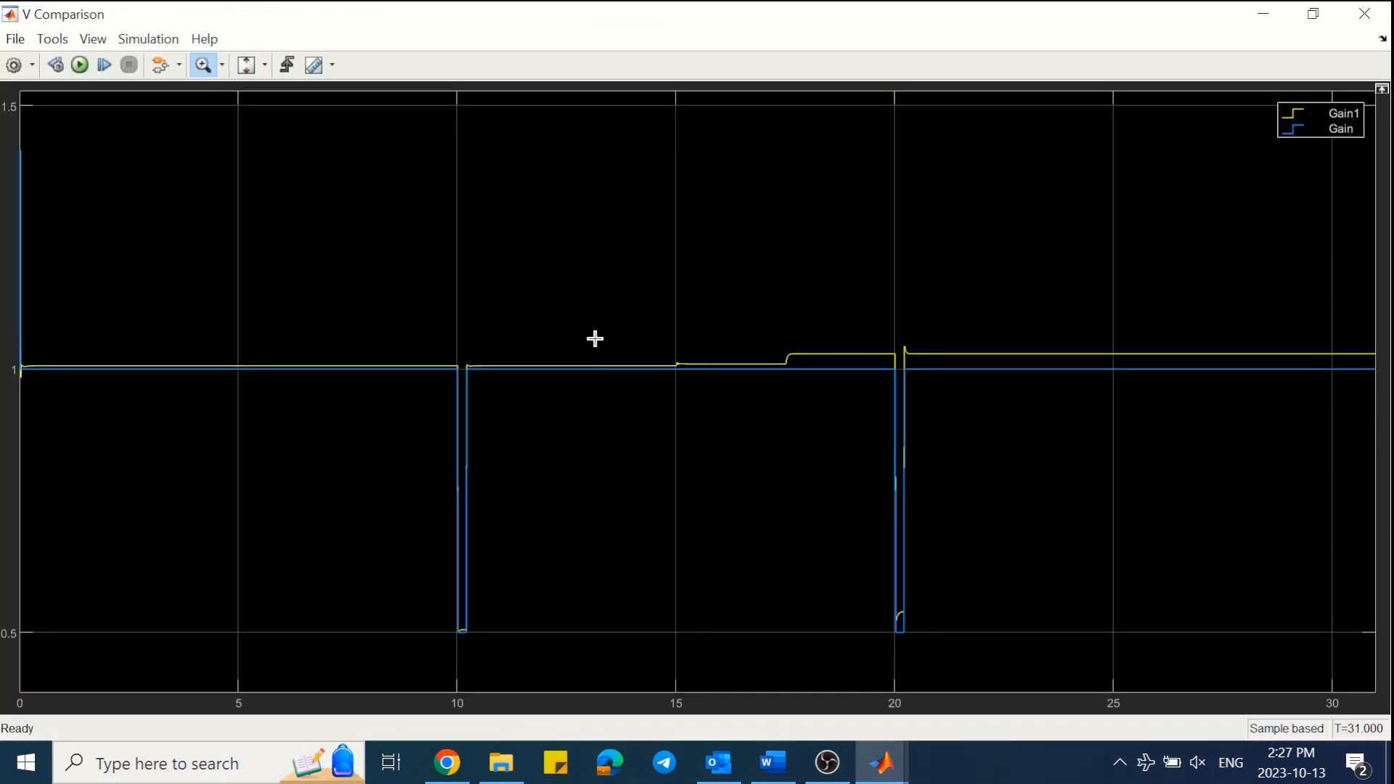
{"action": "left_click_drag", "start_coordinate": [596, 322], "coordinate": [593, 654]}
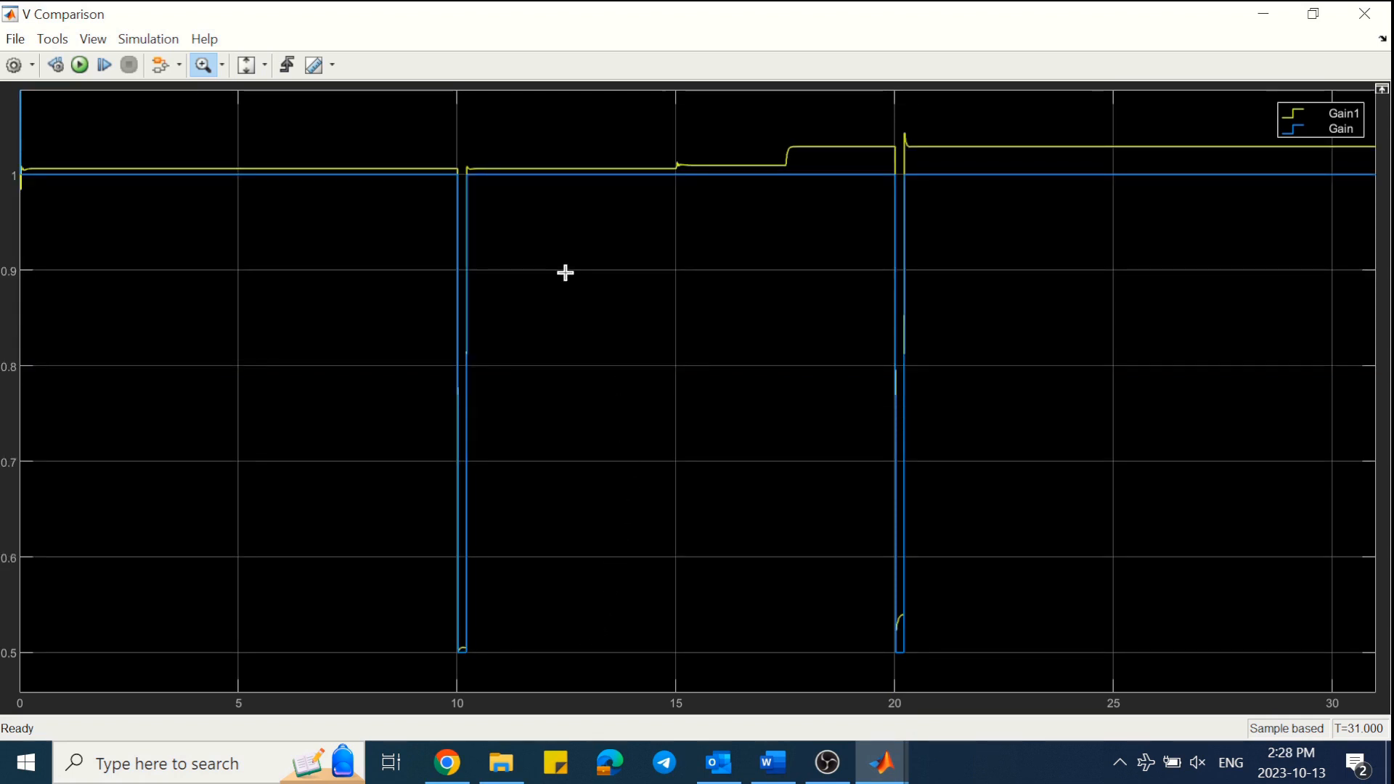
{"action": "left_click", "coordinate": [1365, 13]}
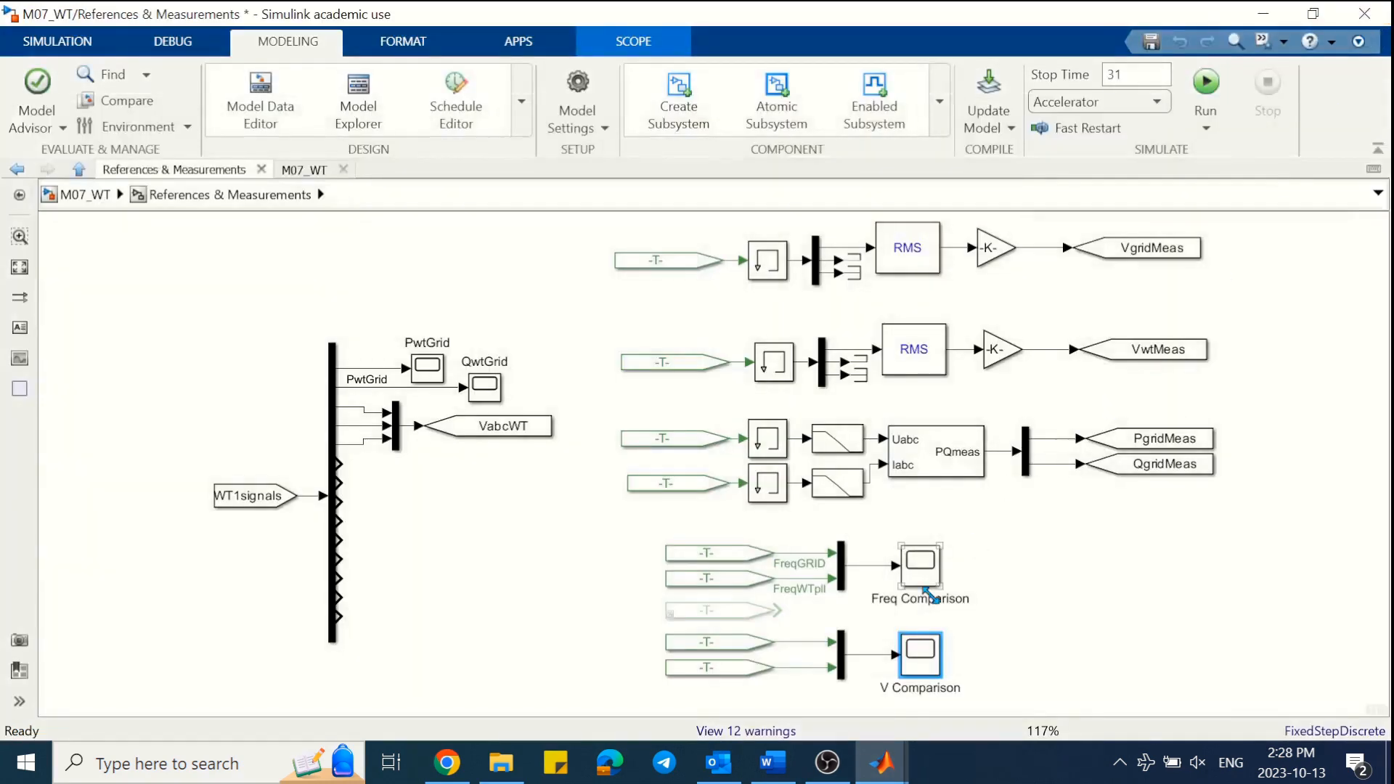
- Label the two signal lines feeding the V Comparison mux VwtMeas and VgridMeas, matching the tags they come from
{"action": "left_click", "coordinate": [716, 642]}
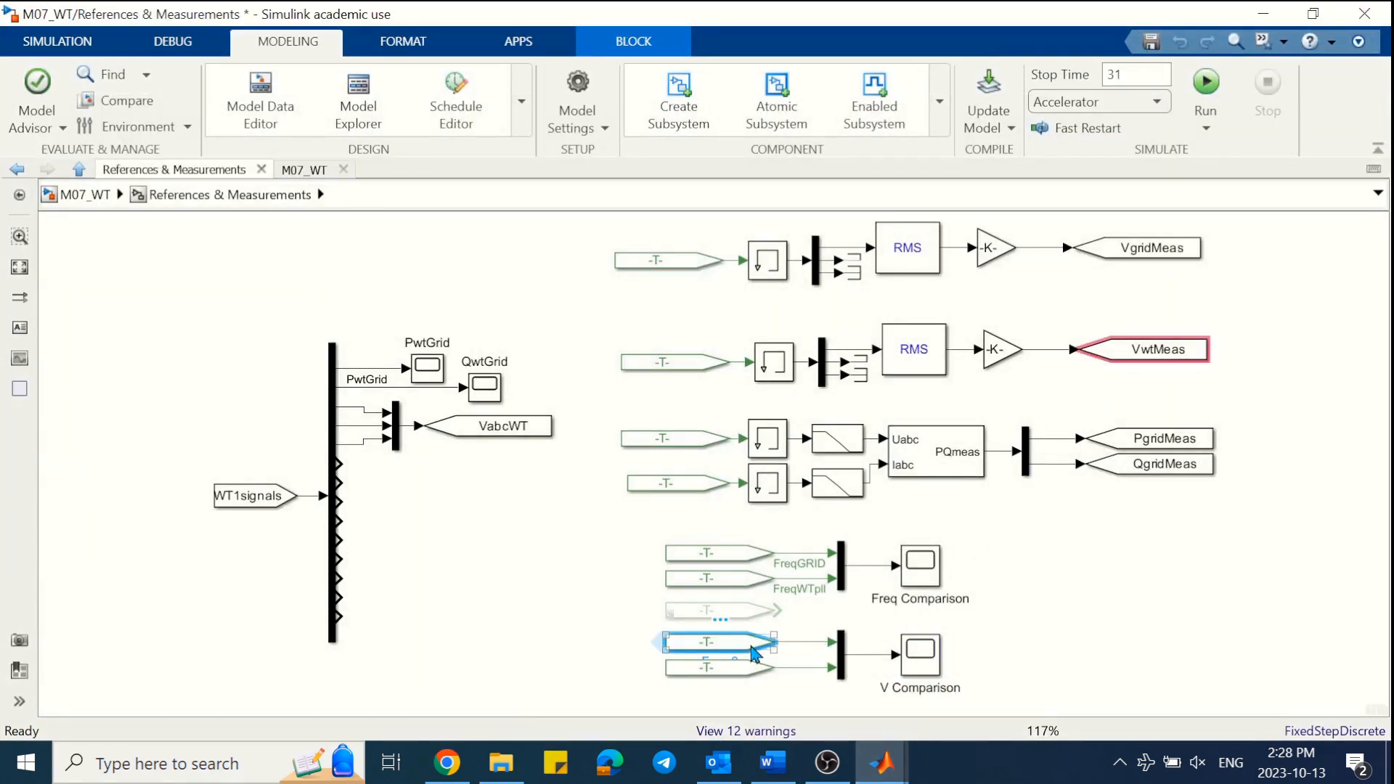
{"action": "left_click", "coordinate": [803, 642]}
{"action": "double_click", "coordinate": [804, 644]}
{"action": "type", "text": "VwtMeas"}
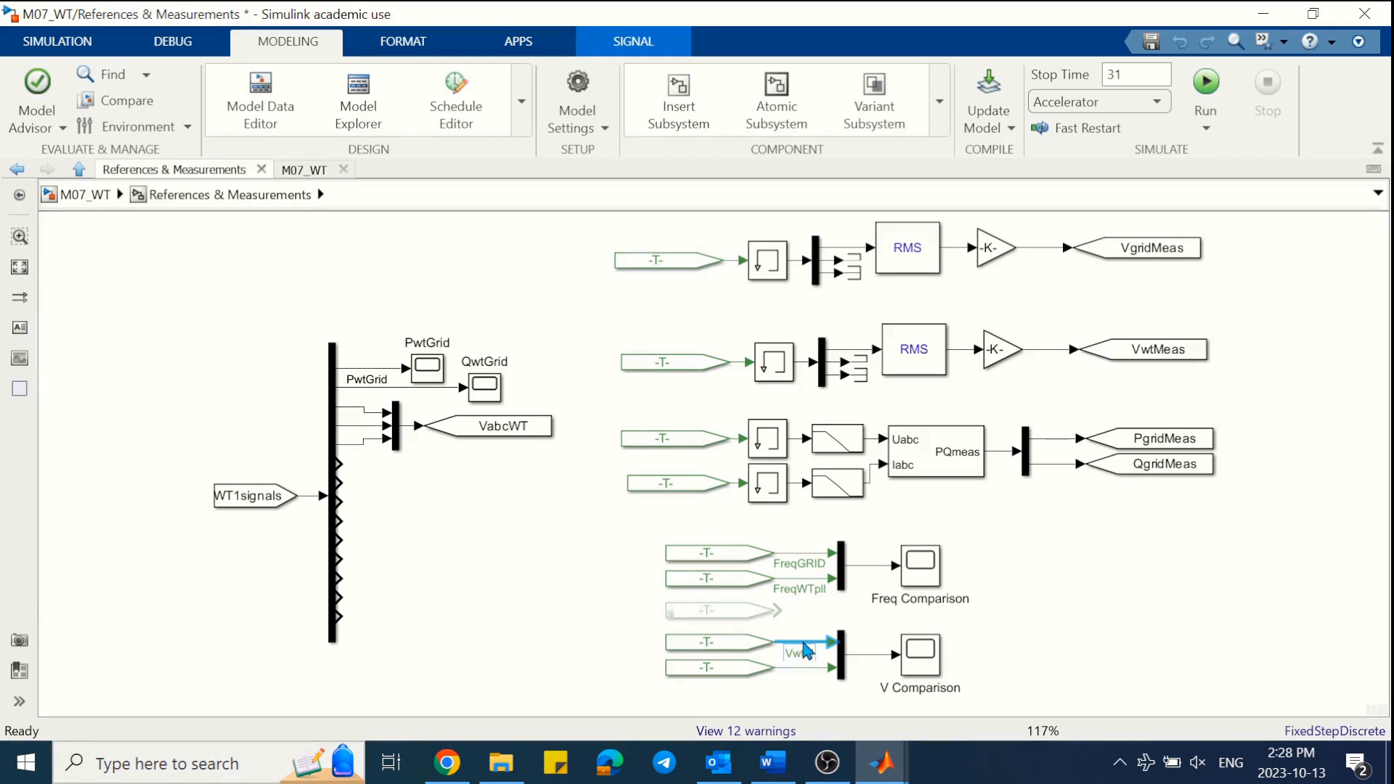
{"action": "double_click", "coordinate": [803, 668]}
{"action": "type", "text": "V"}
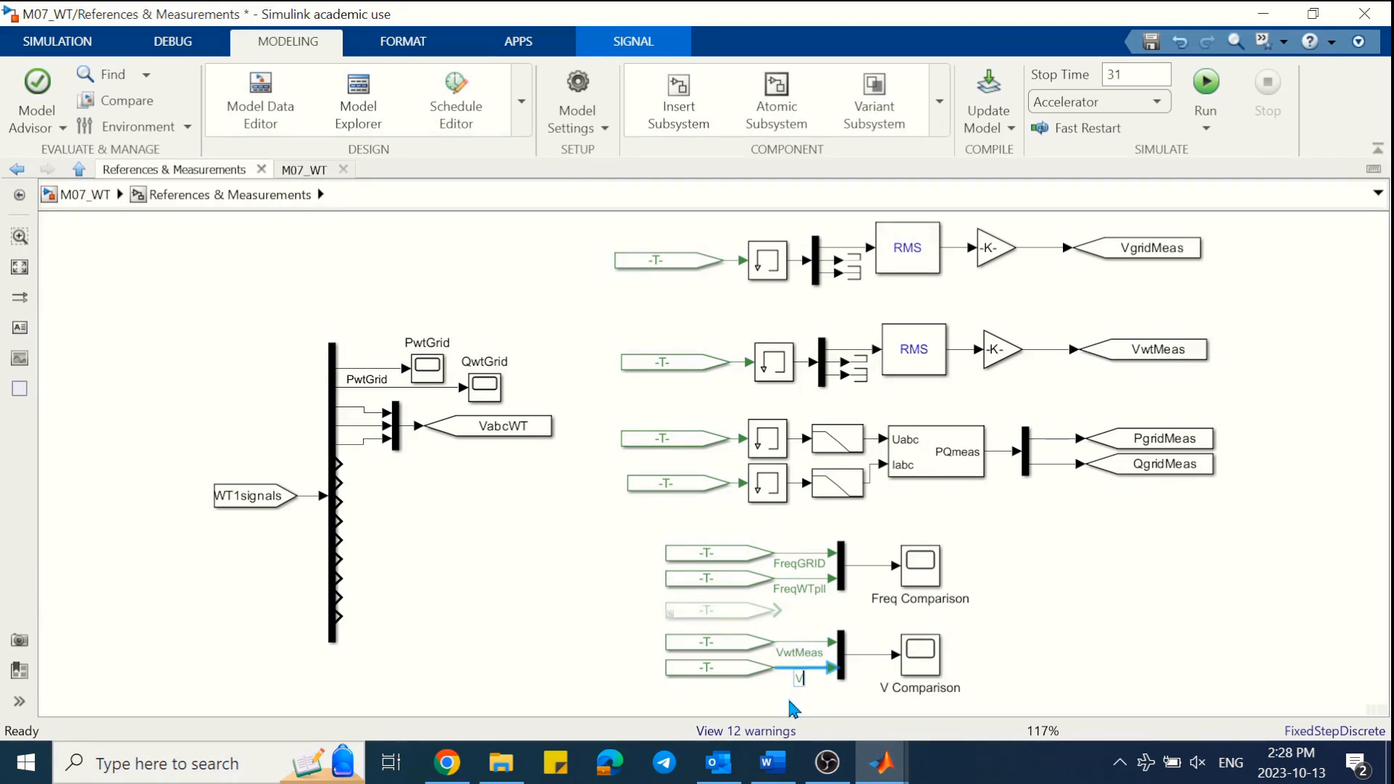
{"action": "left_click", "coordinate": [738, 673]}
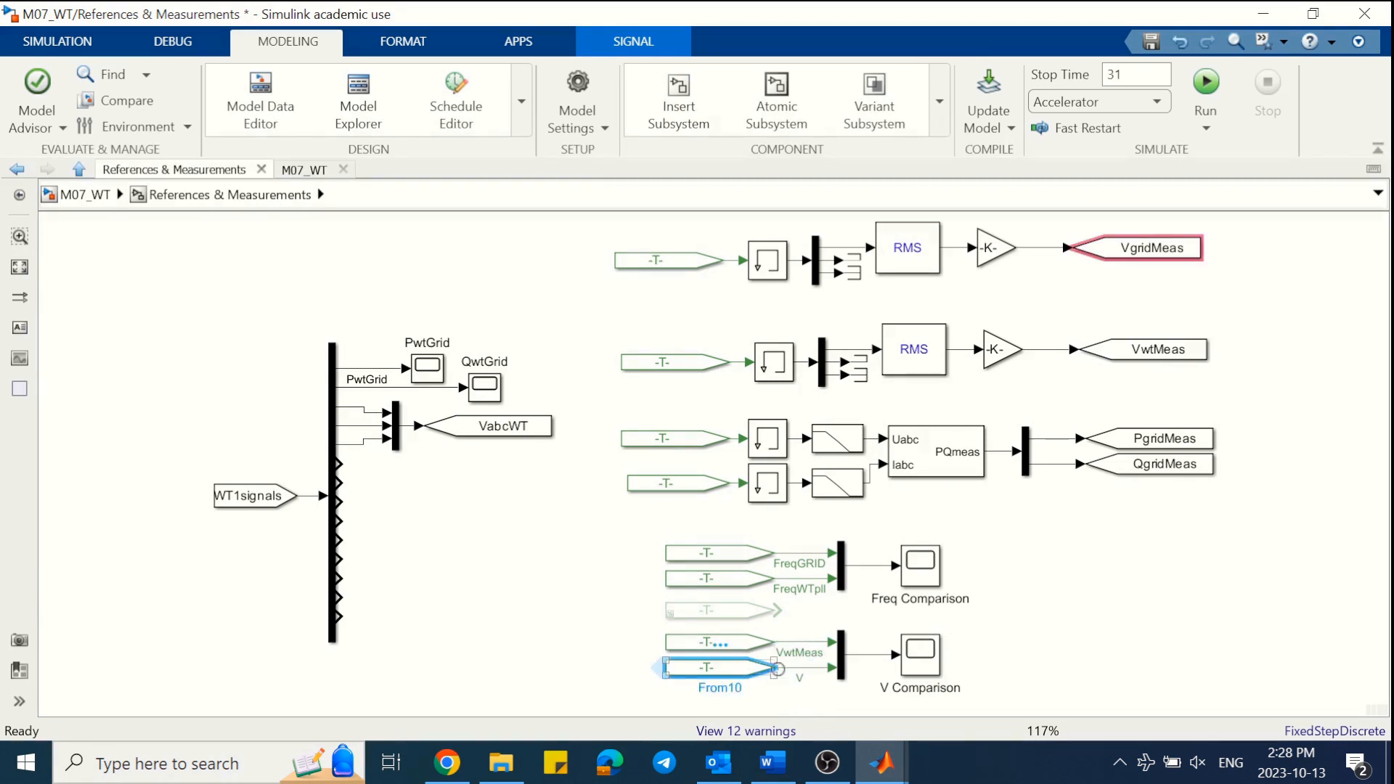
{"action": "type", "text": "grid"}
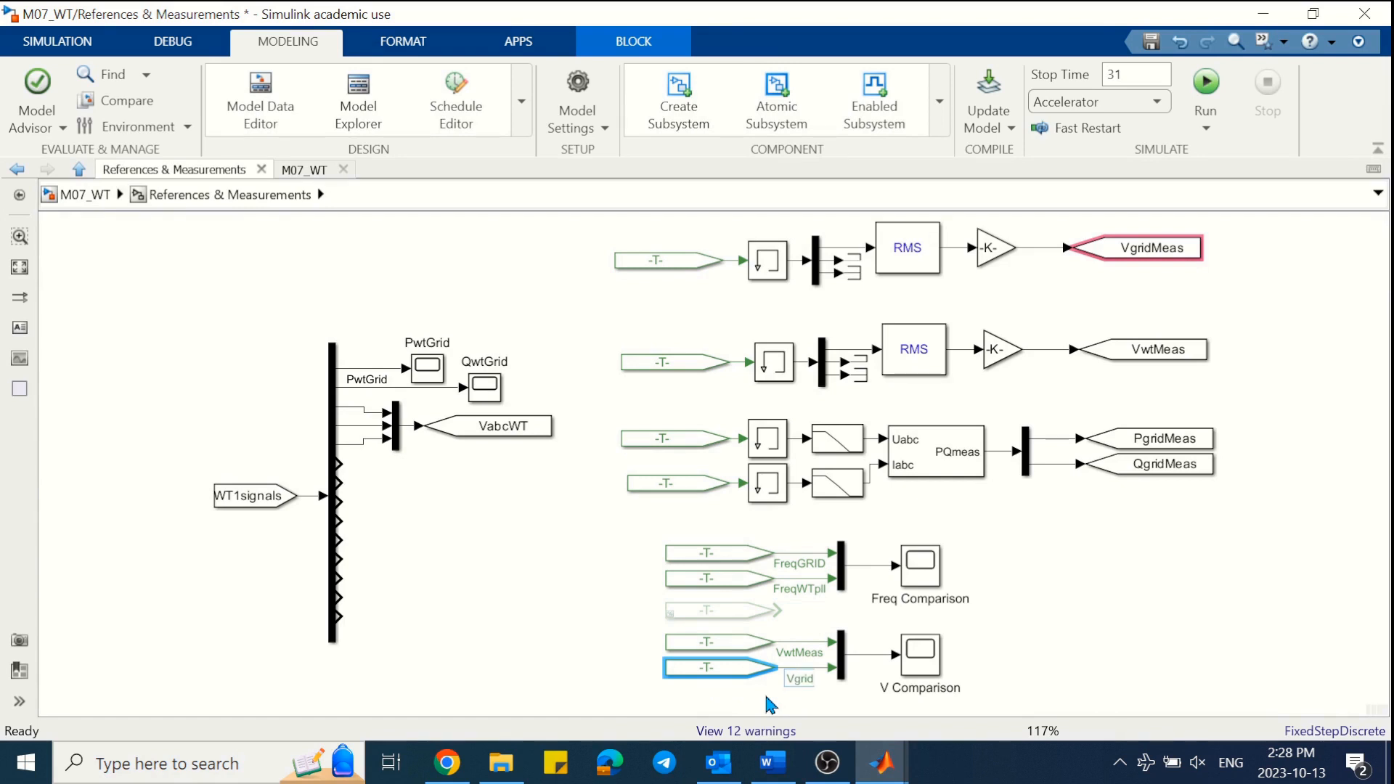
{"action": "type", "text": "Meas"}
{"action": "key", "text": "Return"}
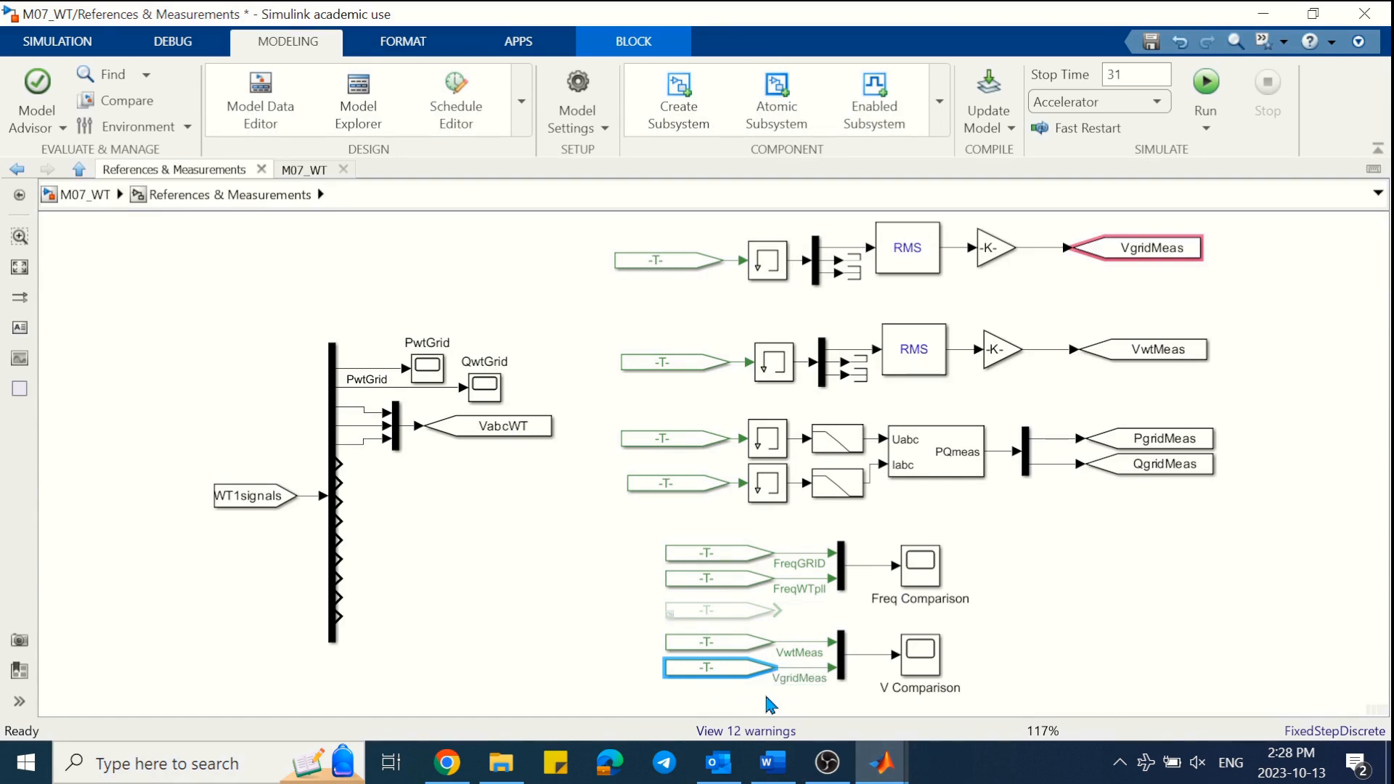
- Rerun the simulation and compare VwtMeas with VgridMeas in the V Comparison scope, hiding and reshowing the VwtMeas curve
{"action": "left_click", "coordinate": [1201, 90]}
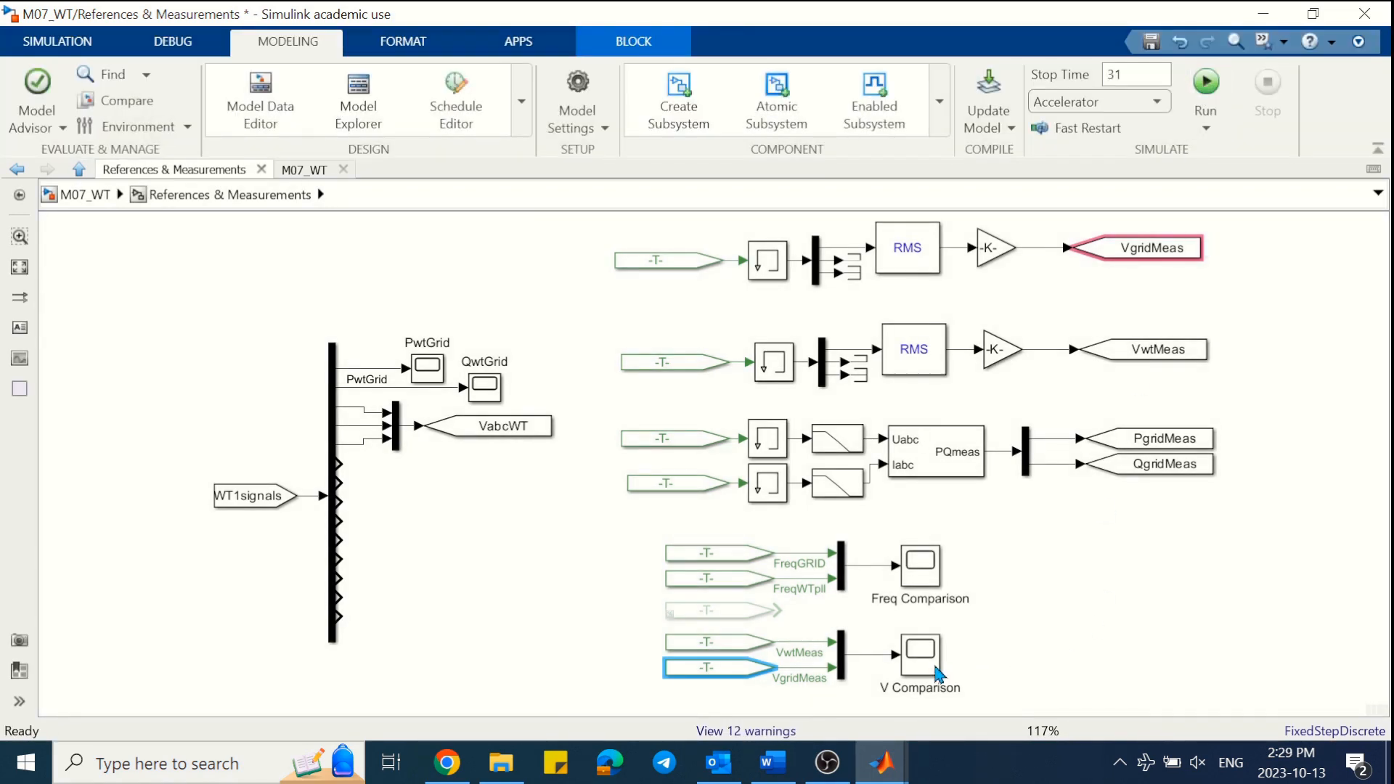
{"action": "left_click", "coordinate": [911, 669]}
{"action": "double_click", "coordinate": [911, 670]}
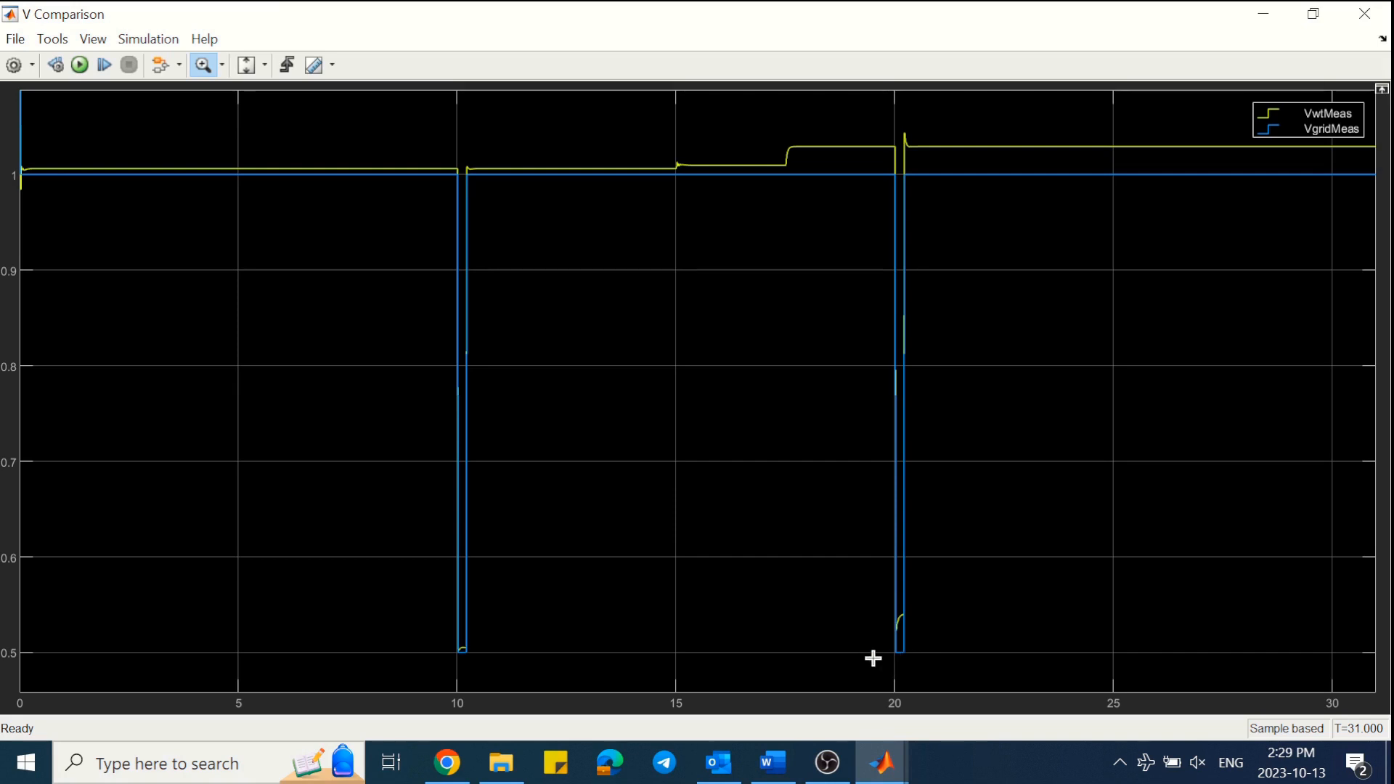
{"action": "left_click", "coordinate": [1293, 111]}
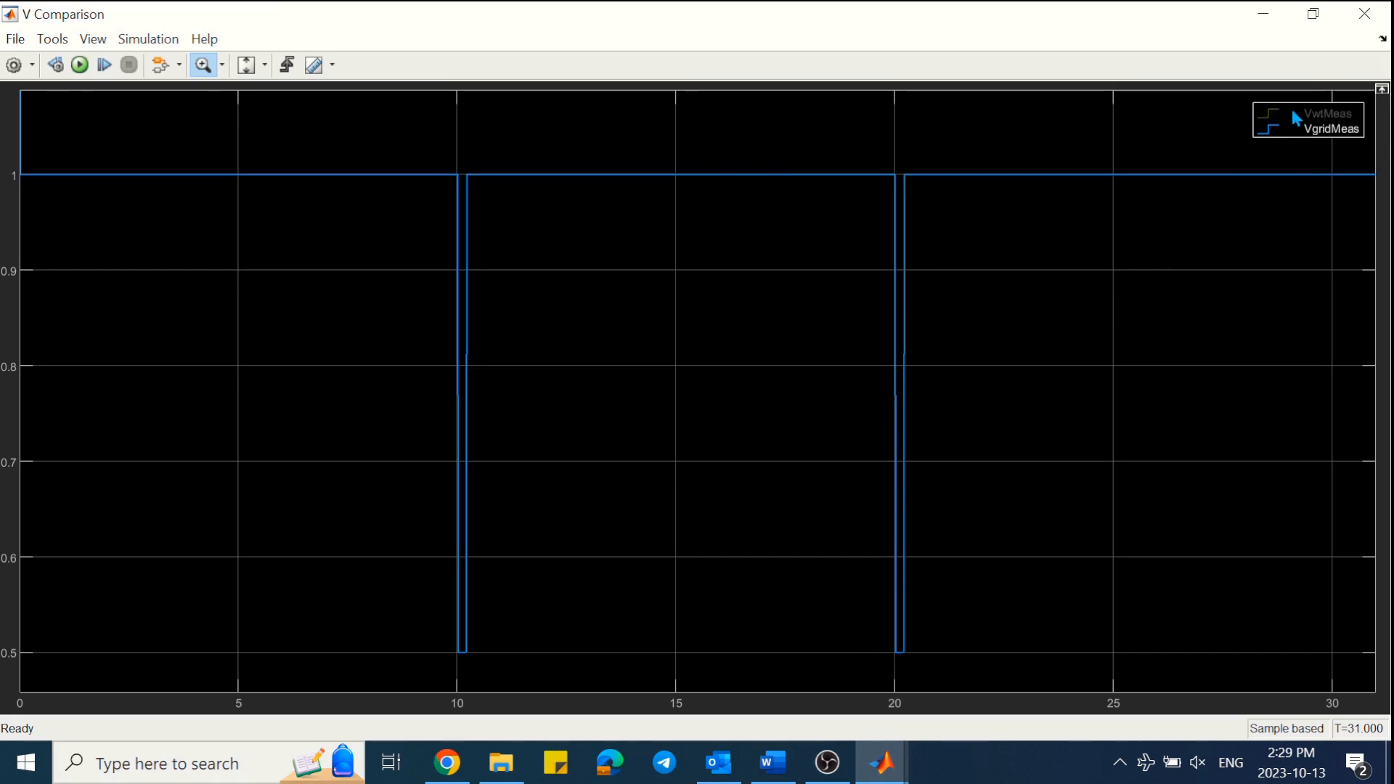
{"action": "left_click", "coordinate": [1293, 112]}
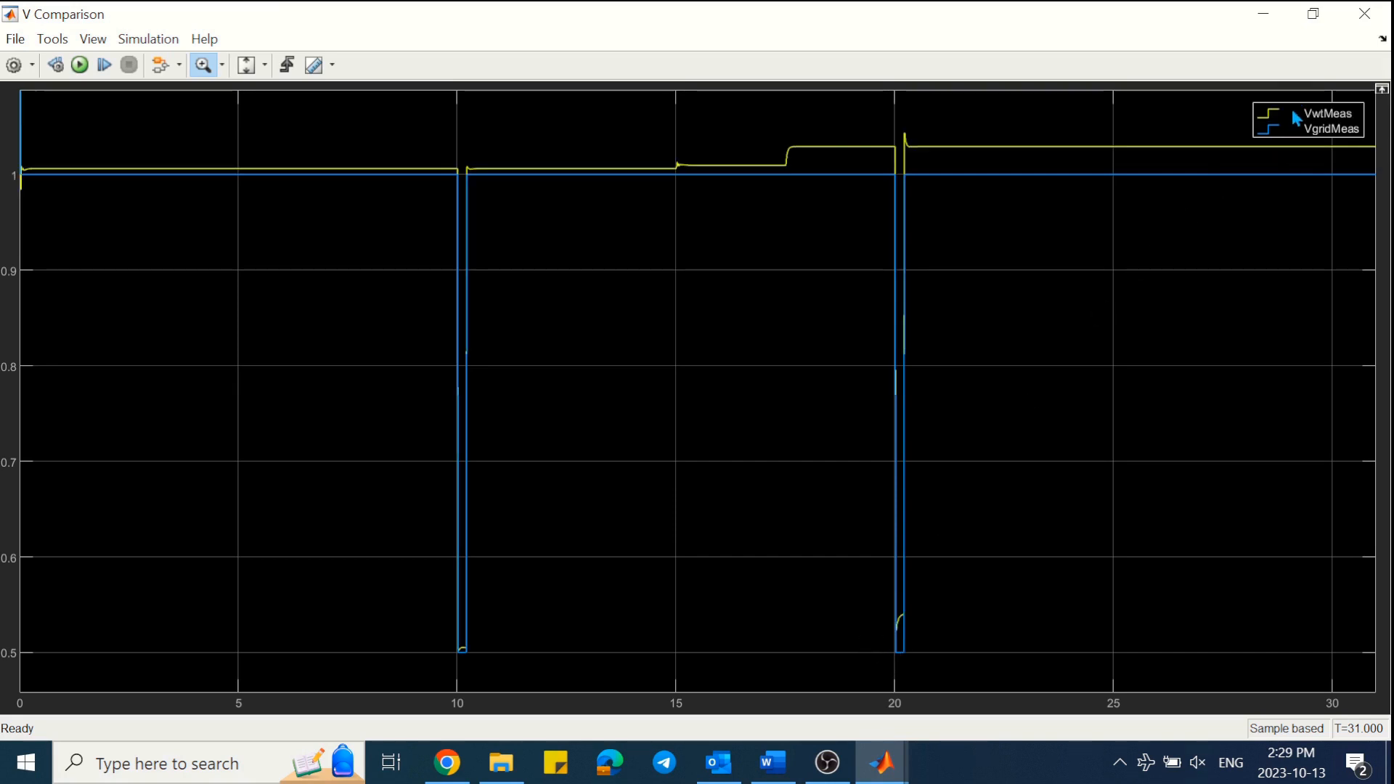
{"action": "left_click", "coordinate": [1367, 23]}
- Examine the FreqGRID and FreqWTpll curves in the Freq Comparison scope, scaled to fit the full signal range
{"action": "double_click", "coordinate": [919, 568]}
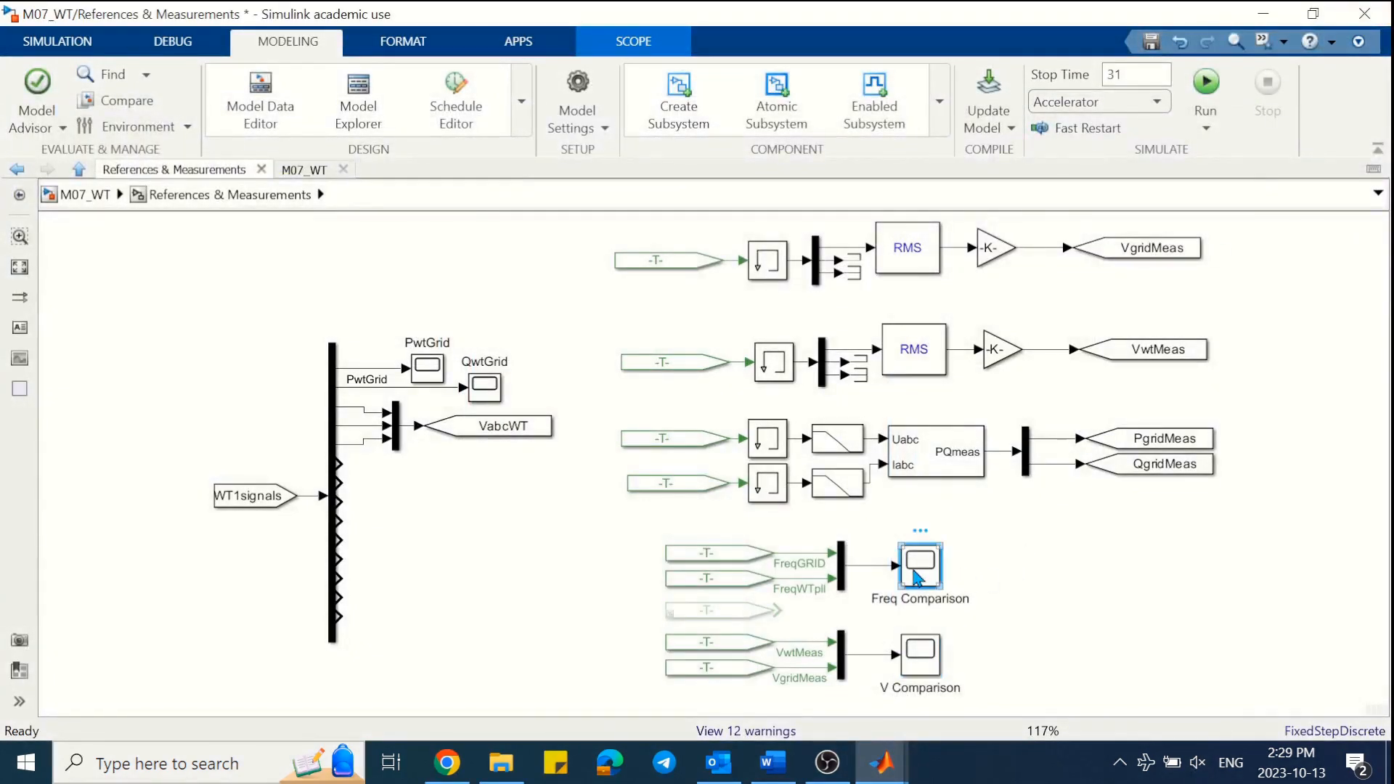
{"action": "left_click", "coordinate": [246, 65]}
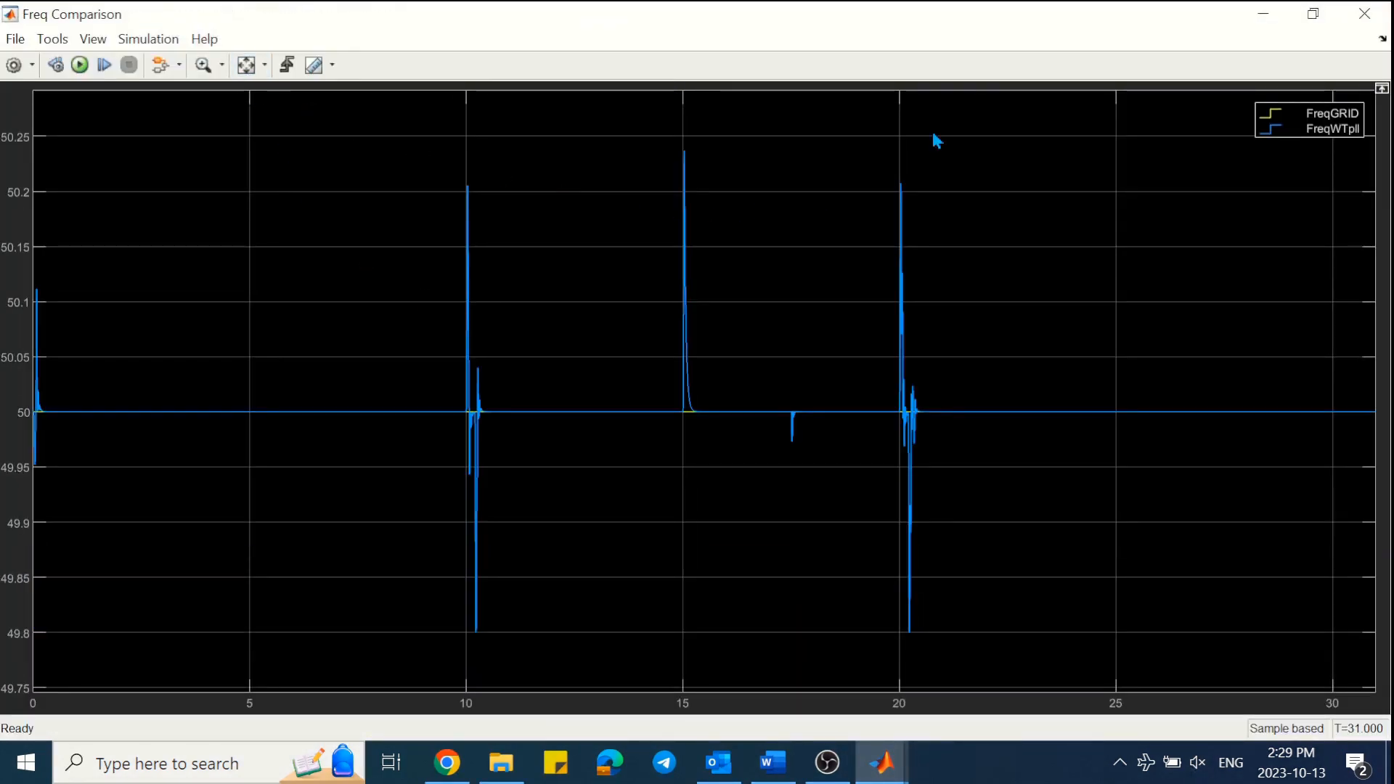
{"action": "left_click", "coordinate": [1368, 25]}
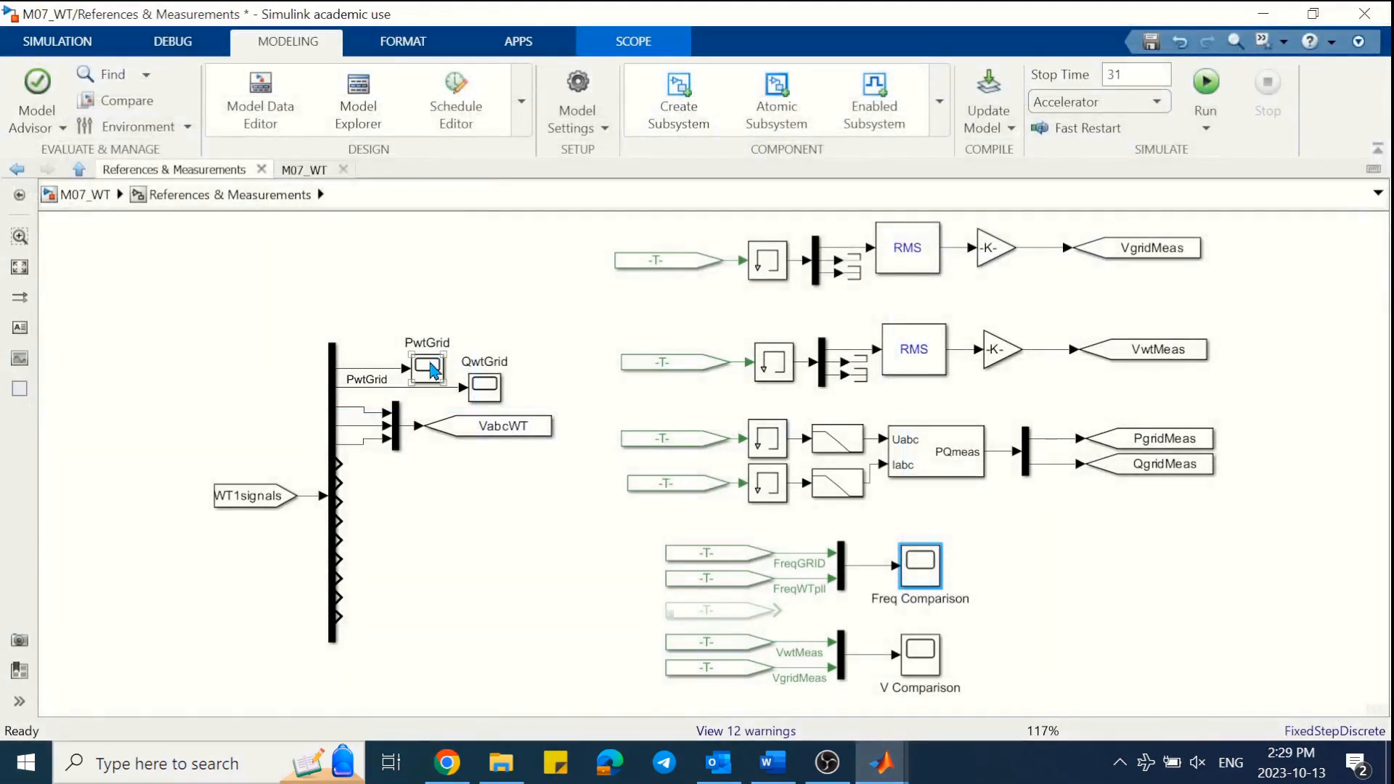
- Examine the turbine's active and reactive power during the fault in the PwtGrid and QwtGrid scopes, fitting the QwtGrid plot to its data
{"action": "double_click", "coordinate": [430, 361]}
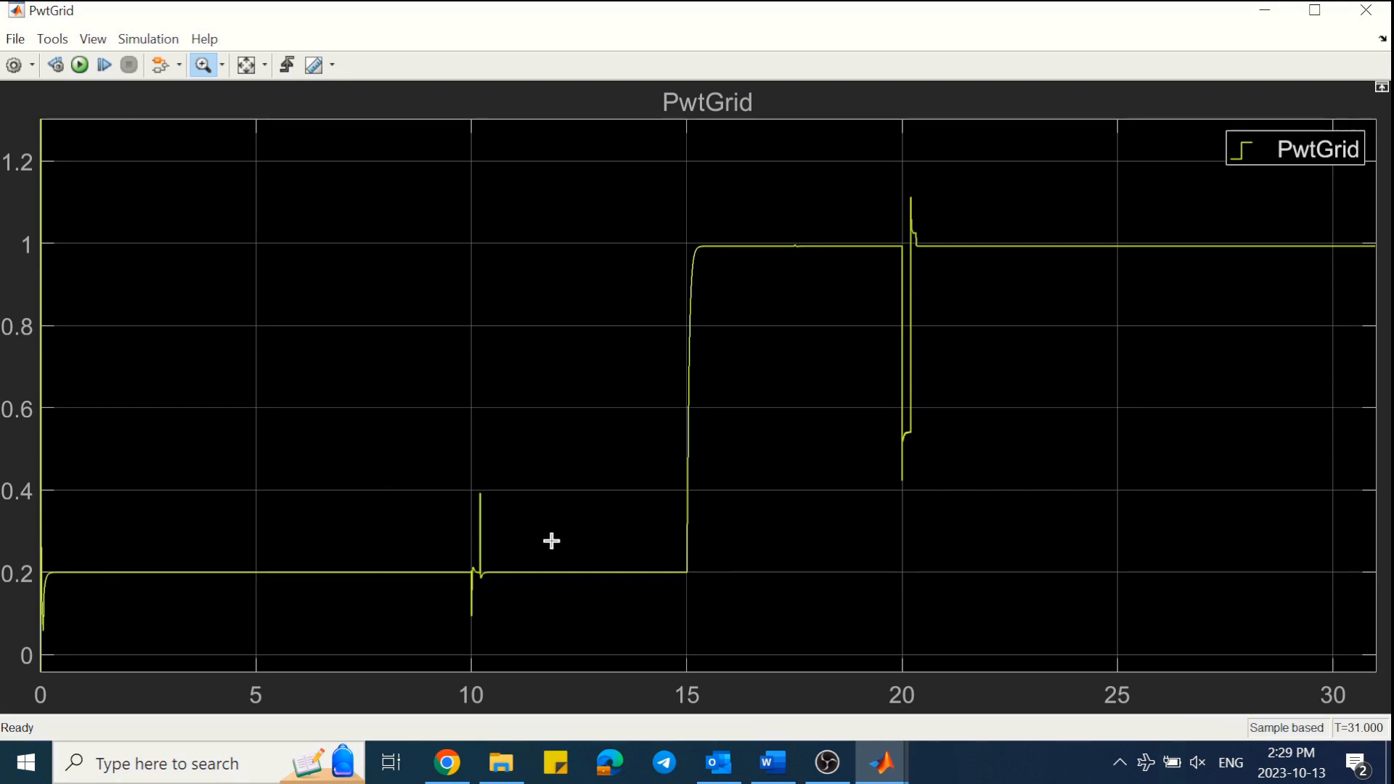
{"action": "left_click", "coordinate": [1366, 10]}
{"action": "double_click", "coordinate": [482, 383]}
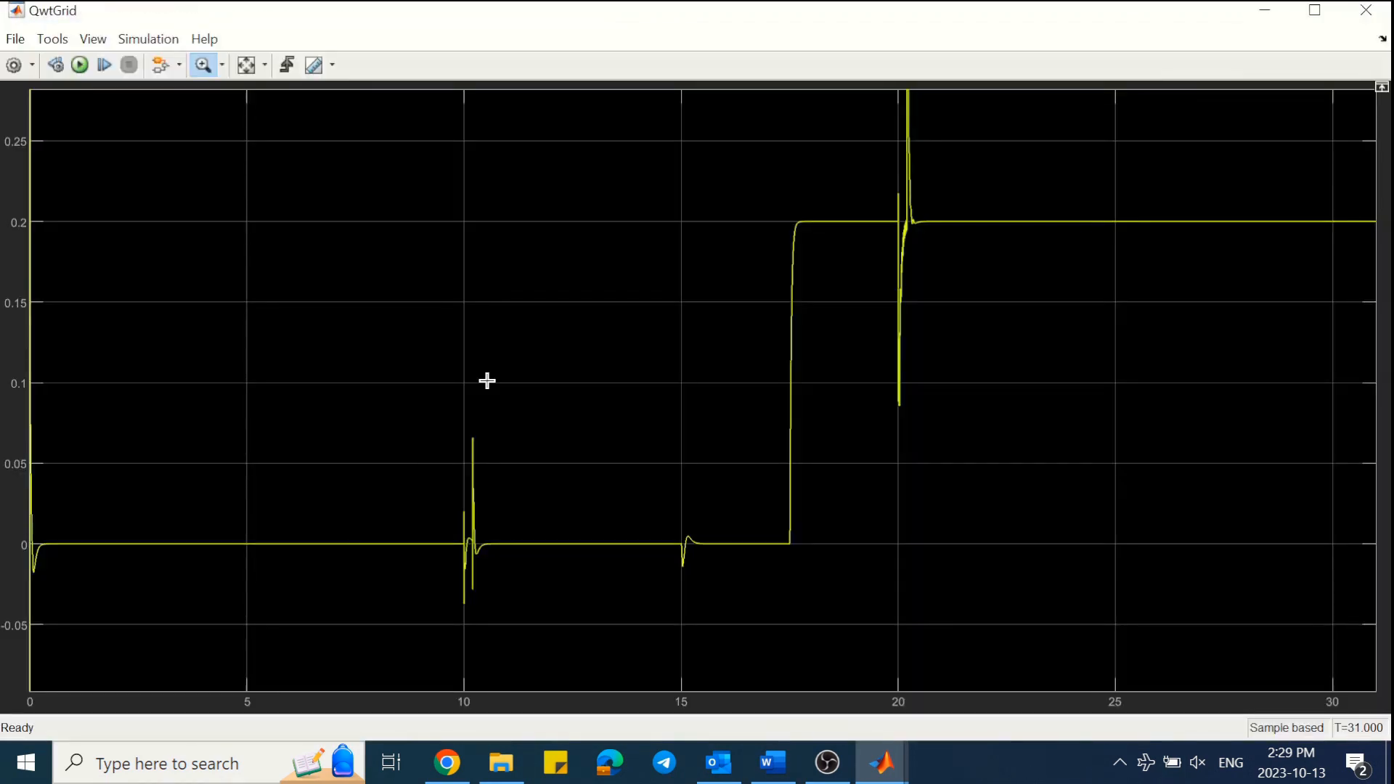
{"action": "left_click", "coordinate": [246, 64]}
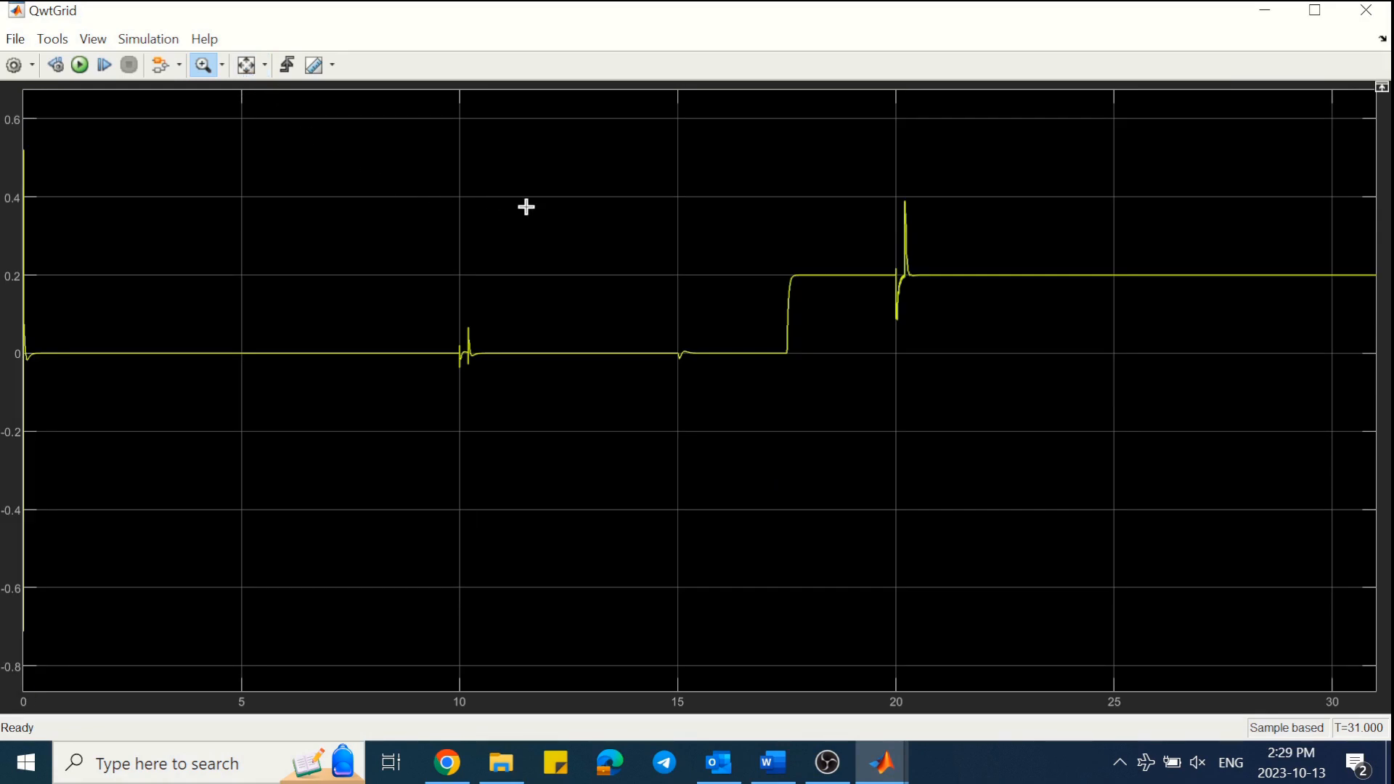
{"action": "left_click", "coordinate": [1366, 11]}
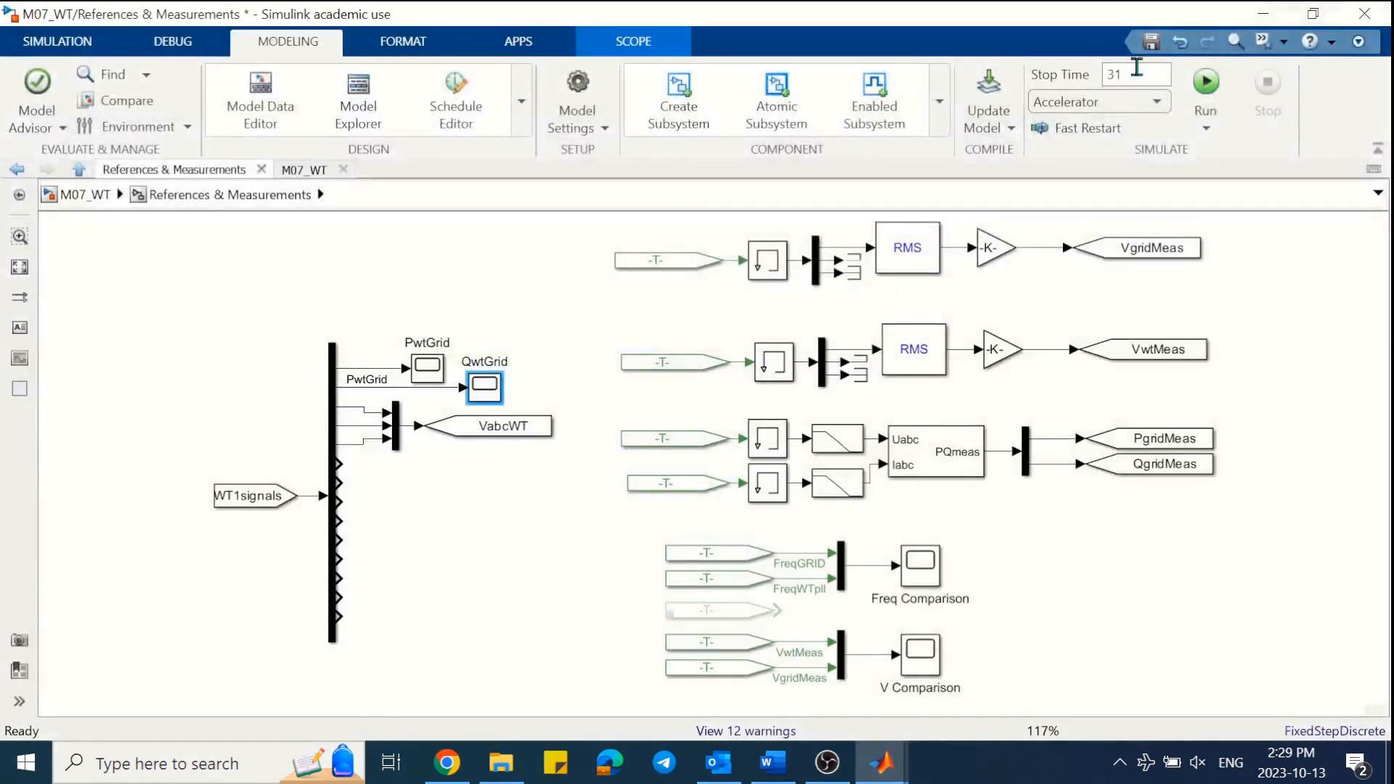
- Go down through WT 1, Vdc-Q control and dq PI controller into the Current controller and examine Iq_ref against Iq_meas in Iq Comparison
{"action": "left_click", "coordinate": [305, 170]}
{"action": "double_click", "coordinate": [472, 526]}
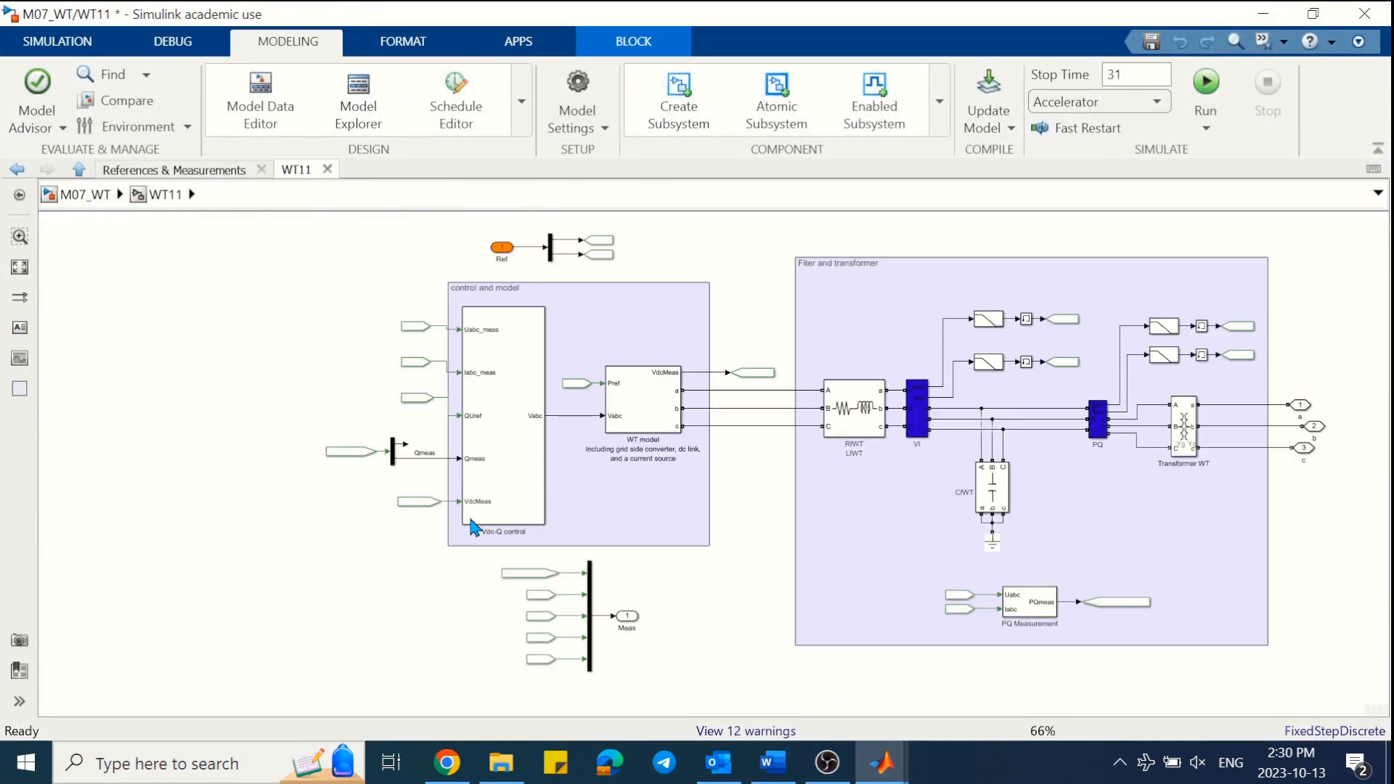
{"action": "double_click", "coordinate": [499, 413]}
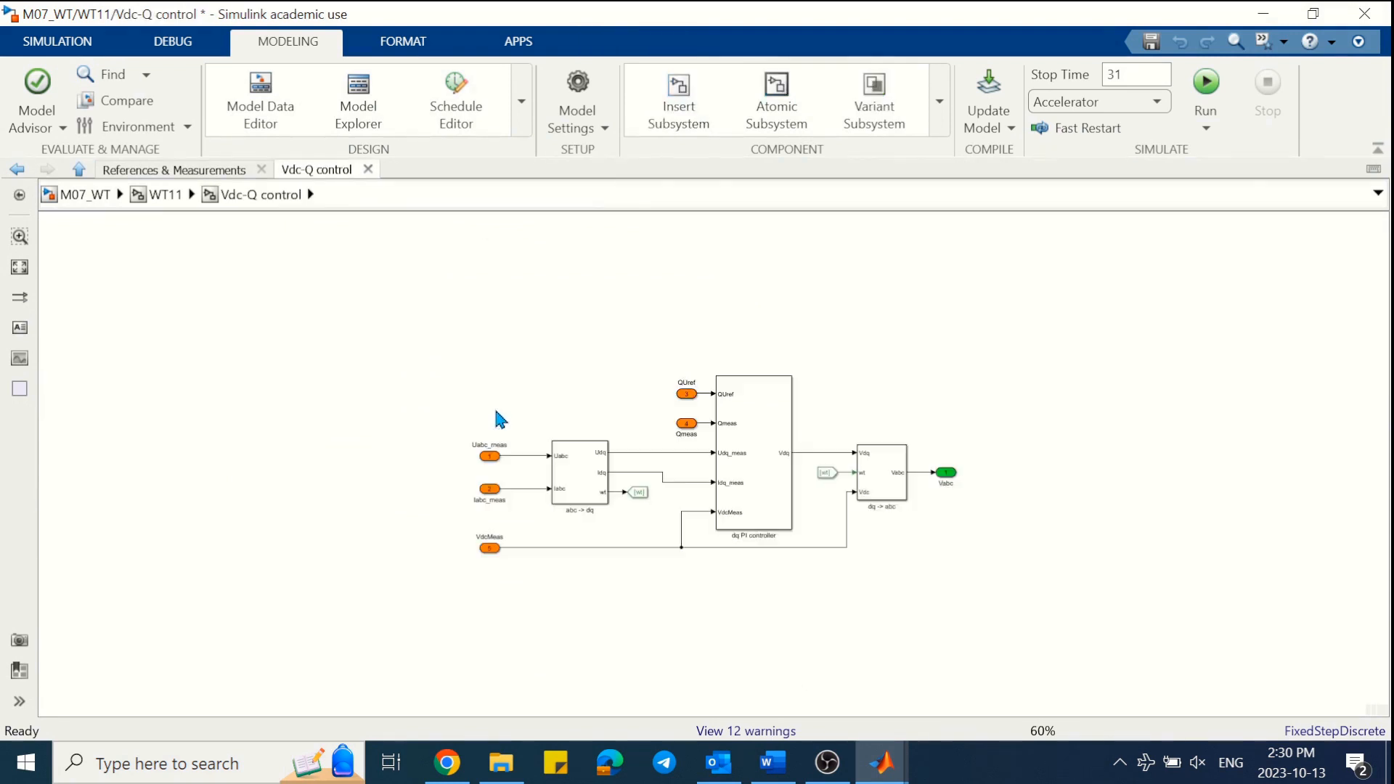
{"action": "double_click", "coordinate": [761, 429]}
{"action": "left_click", "coordinate": [1121, 506]}
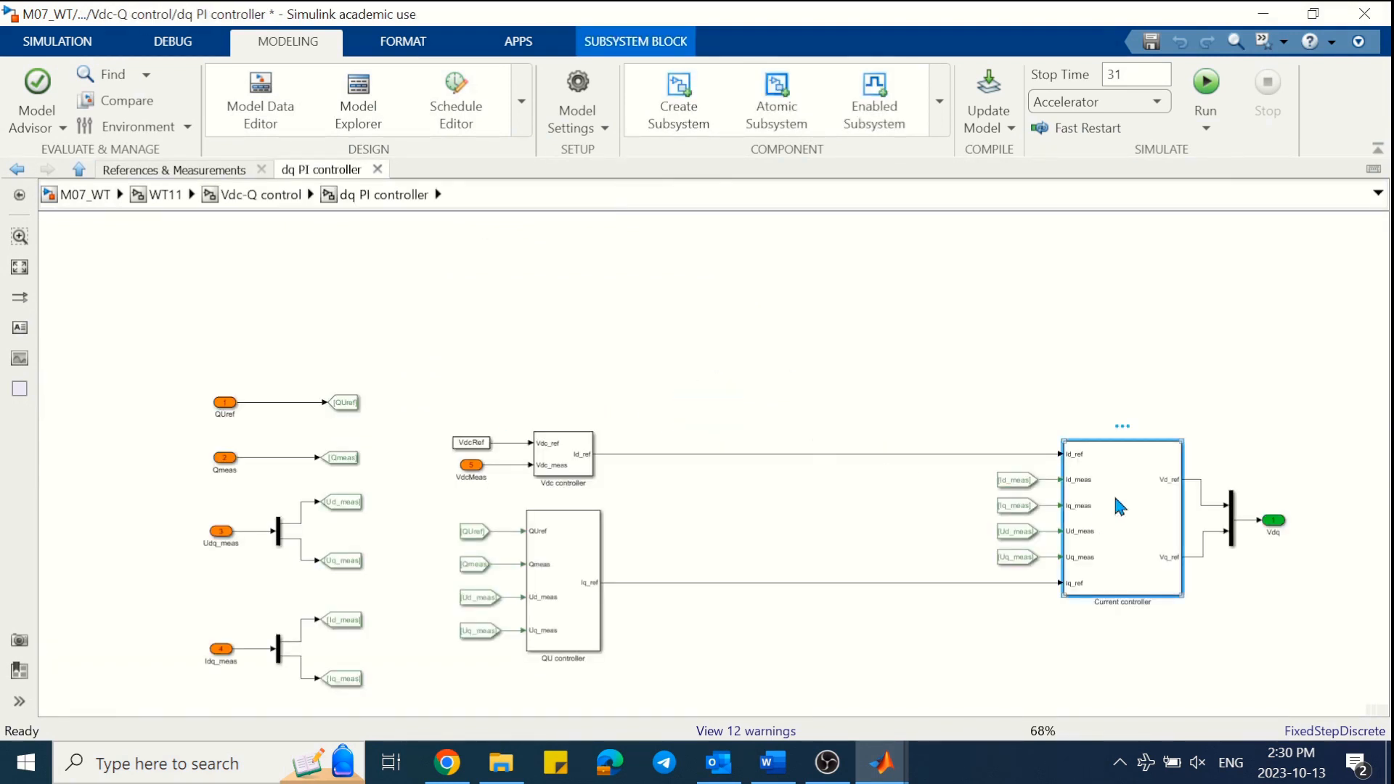
{"action": "double_click", "coordinate": [1120, 507]}
{"action": "left_click", "coordinate": [784, 616]}
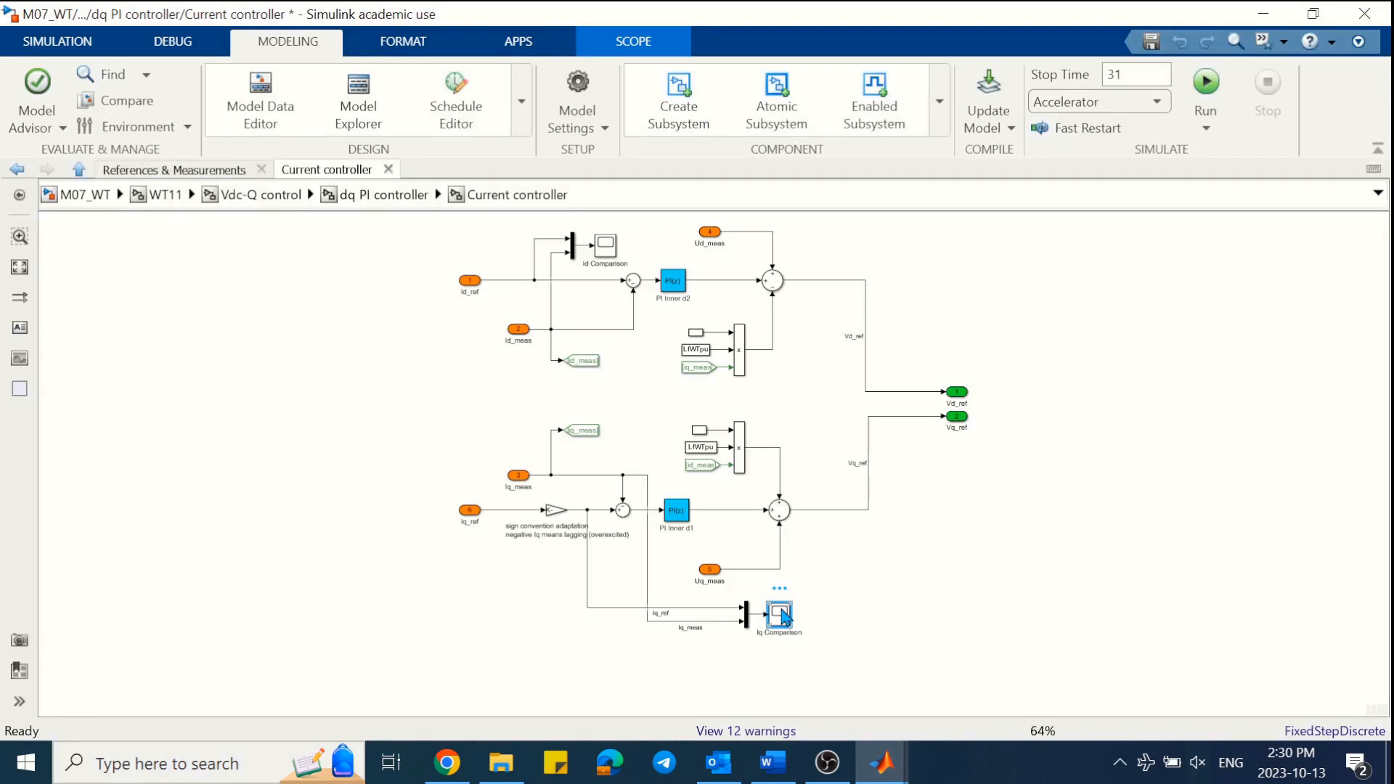
{"action": "double_click", "coordinate": [784, 616]}
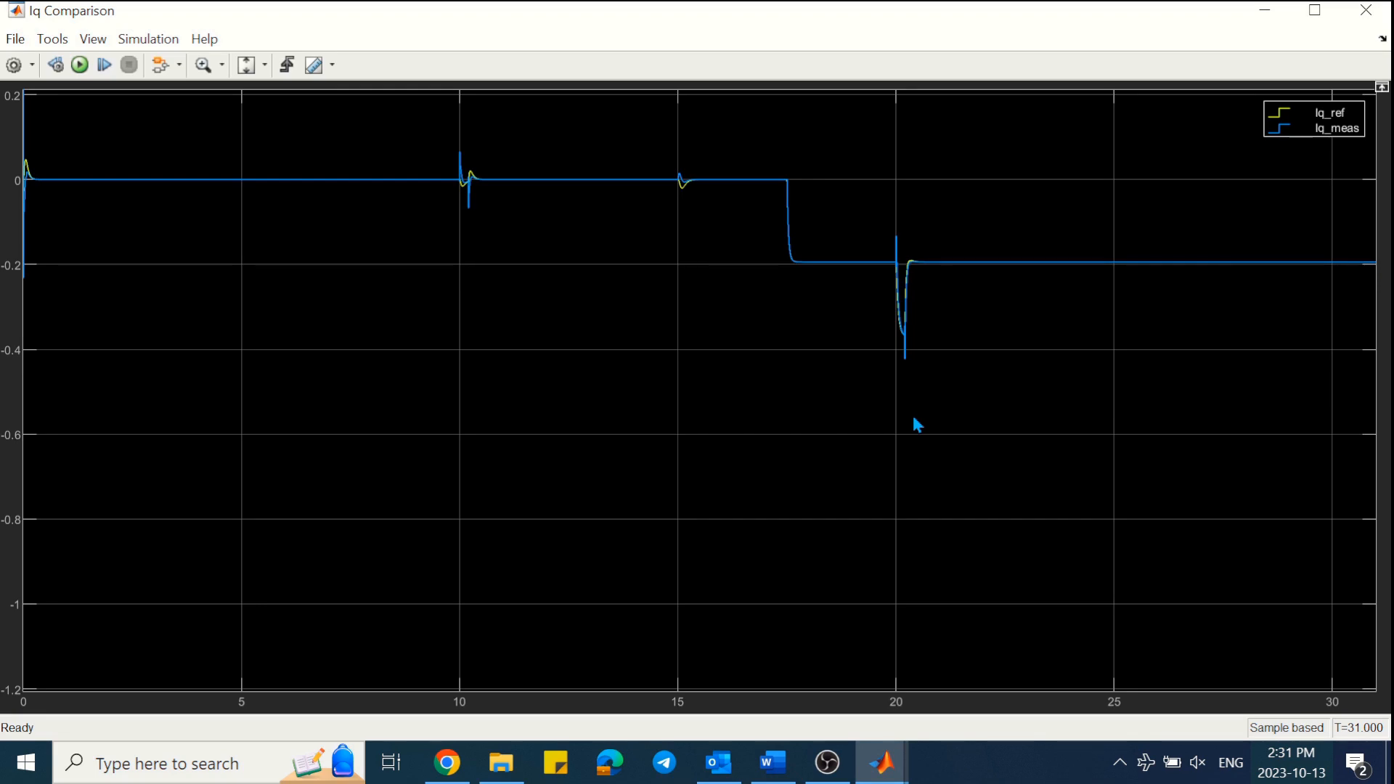
{"action": "left_click", "coordinate": [1365, 10]}
- Compare Id_ref and Id_meas in the Id Comparison scope, enlarging the curves around 1 pu near the 20 s fault and restoring the full view
{"action": "left_click", "coordinate": [613, 258]}
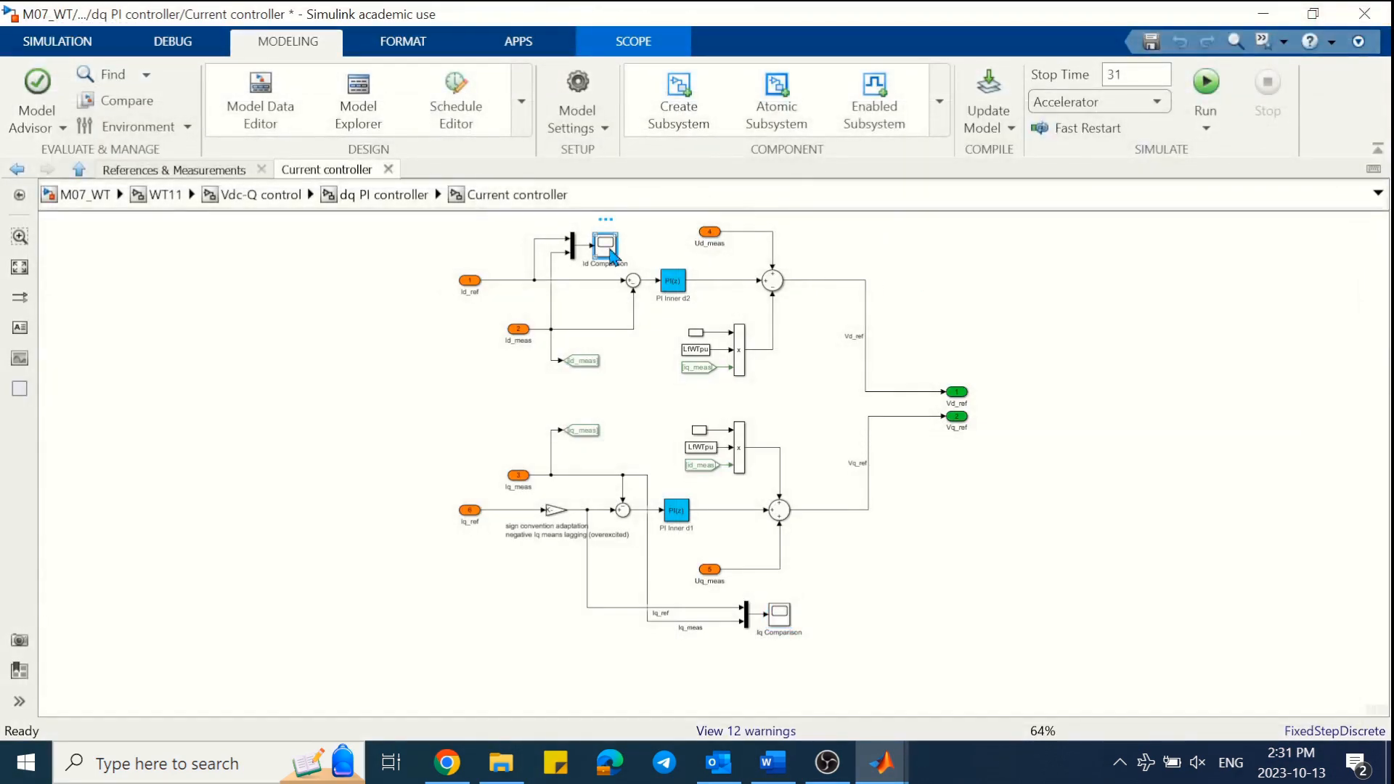
{"action": "double_click", "coordinate": [610, 250]}
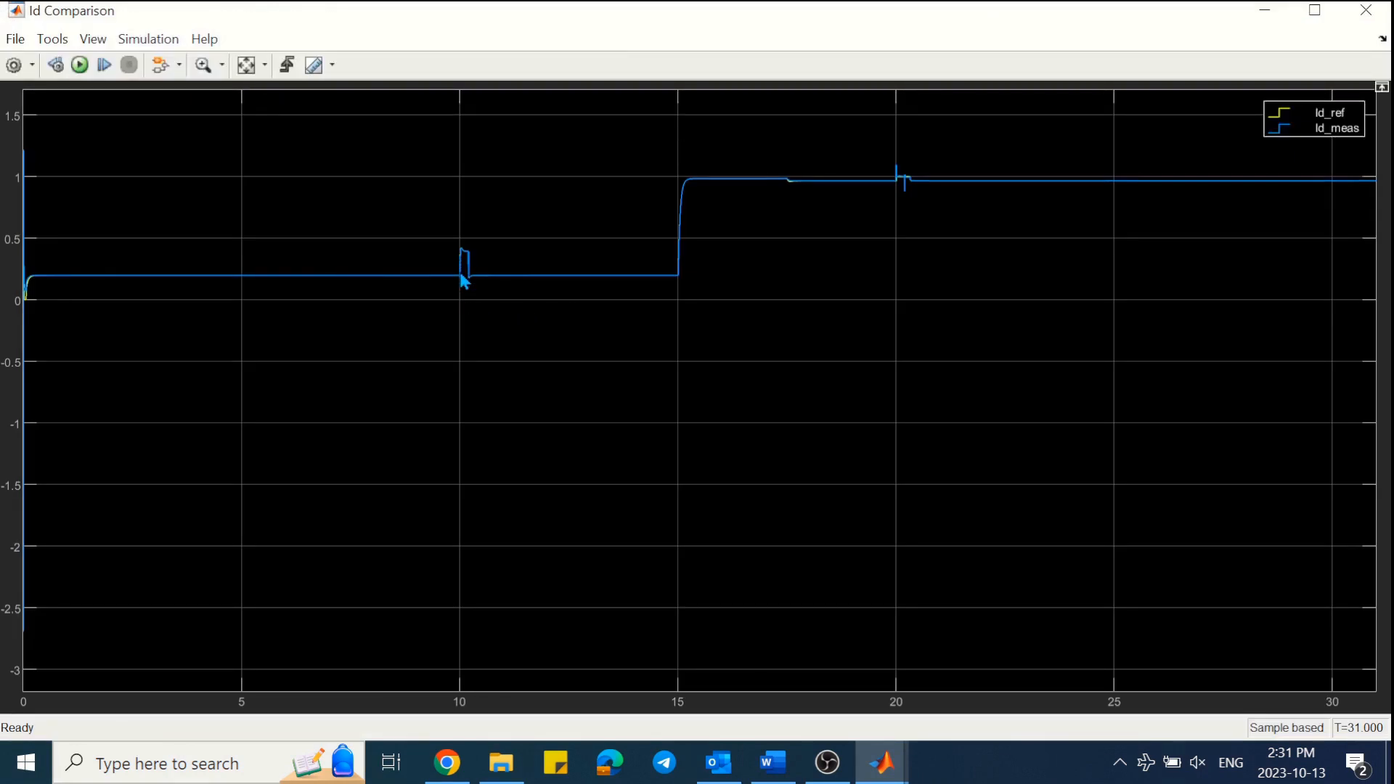
{"action": "left_click", "coordinate": [203, 64]}
{"action": "left_click_drag", "start_coordinate": [899, 149], "coordinate": [902, 193]}
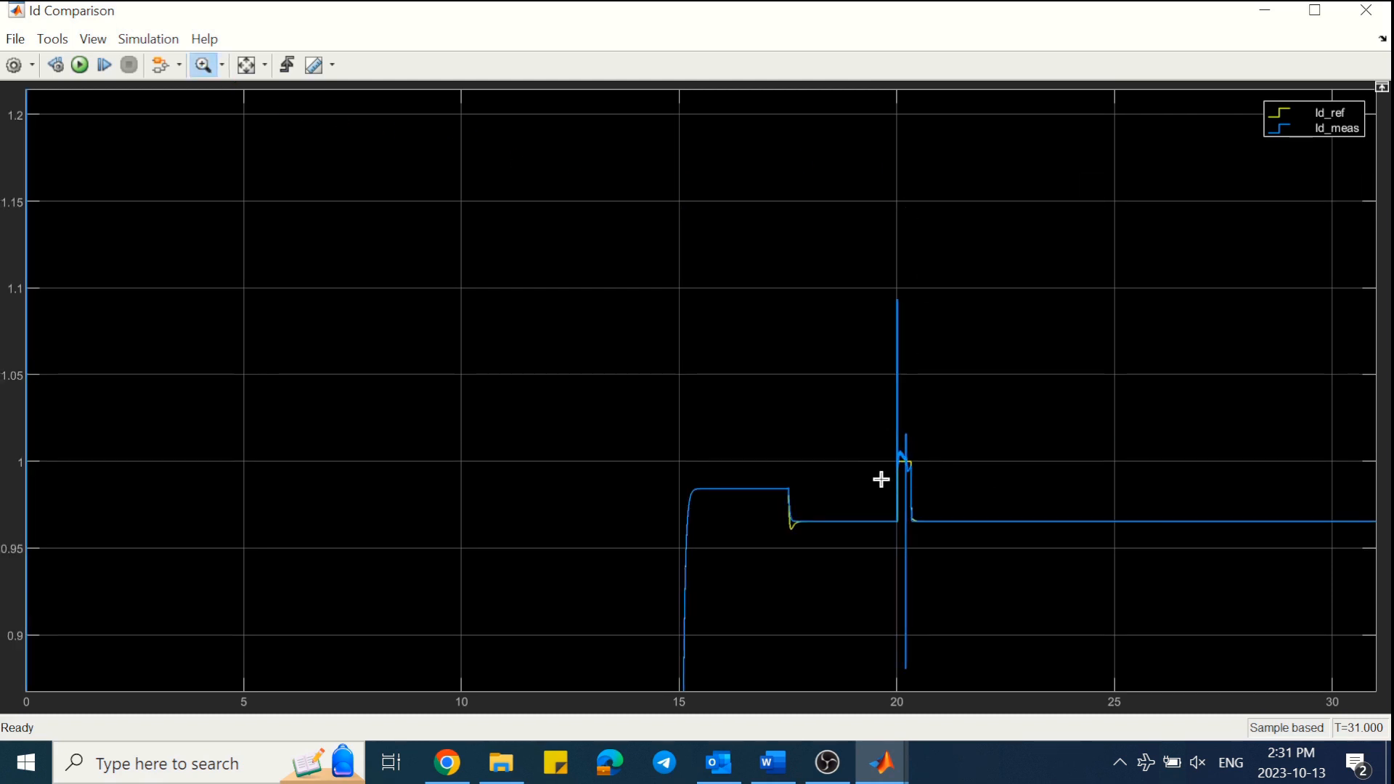
{"action": "left_click", "coordinate": [247, 64]}
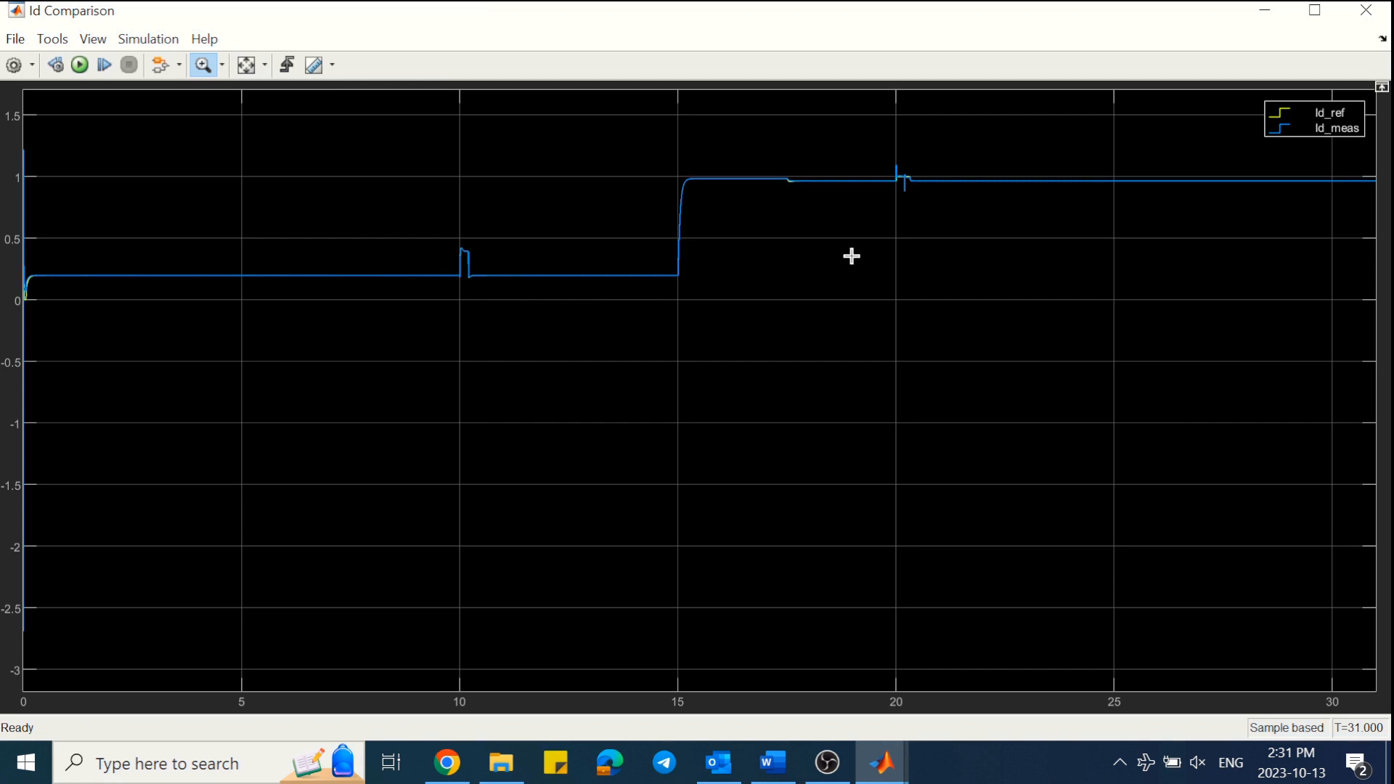
{"action": "left_click", "coordinate": [1365, 10]}
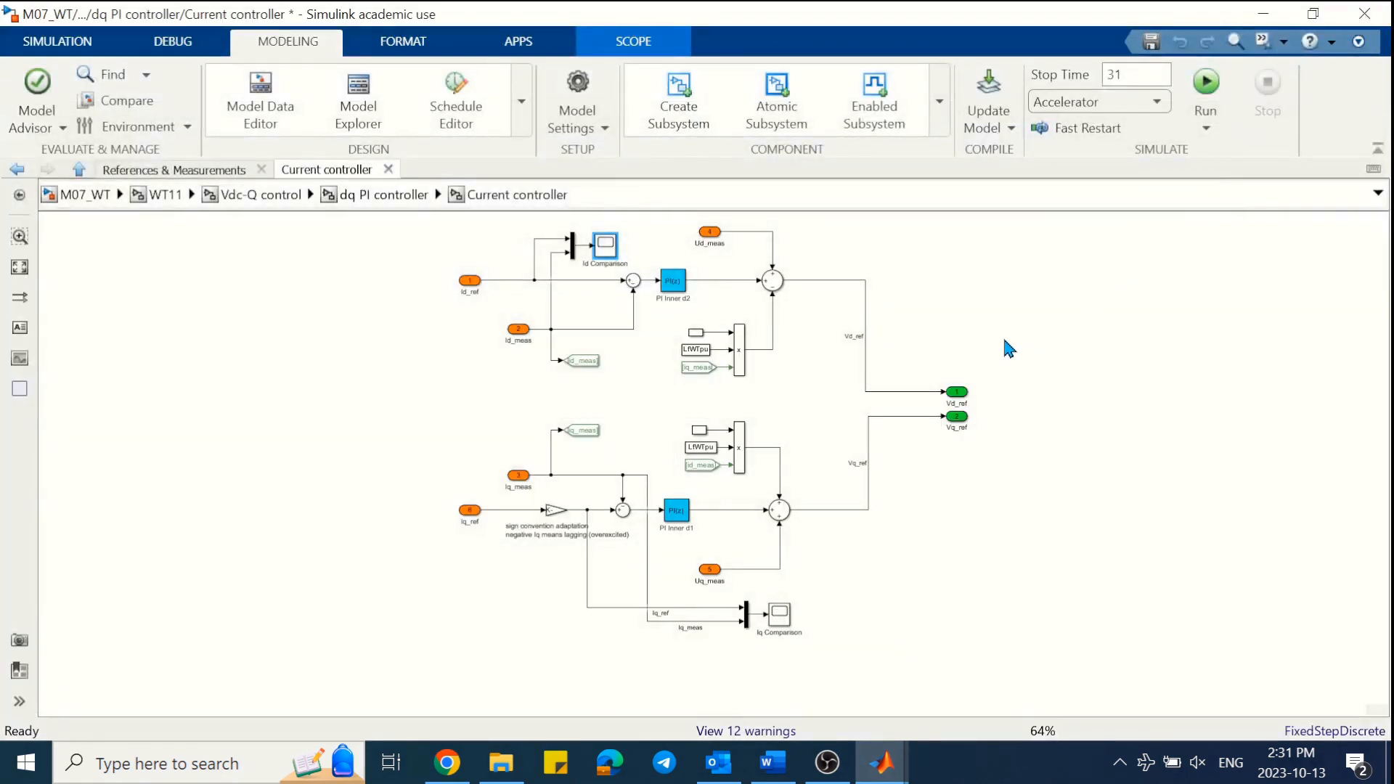
- Go up to the dq PI controller and paste the FRT block between the outer controllers and the Current controller
{"action": "left_click", "coordinate": [396, 194]}
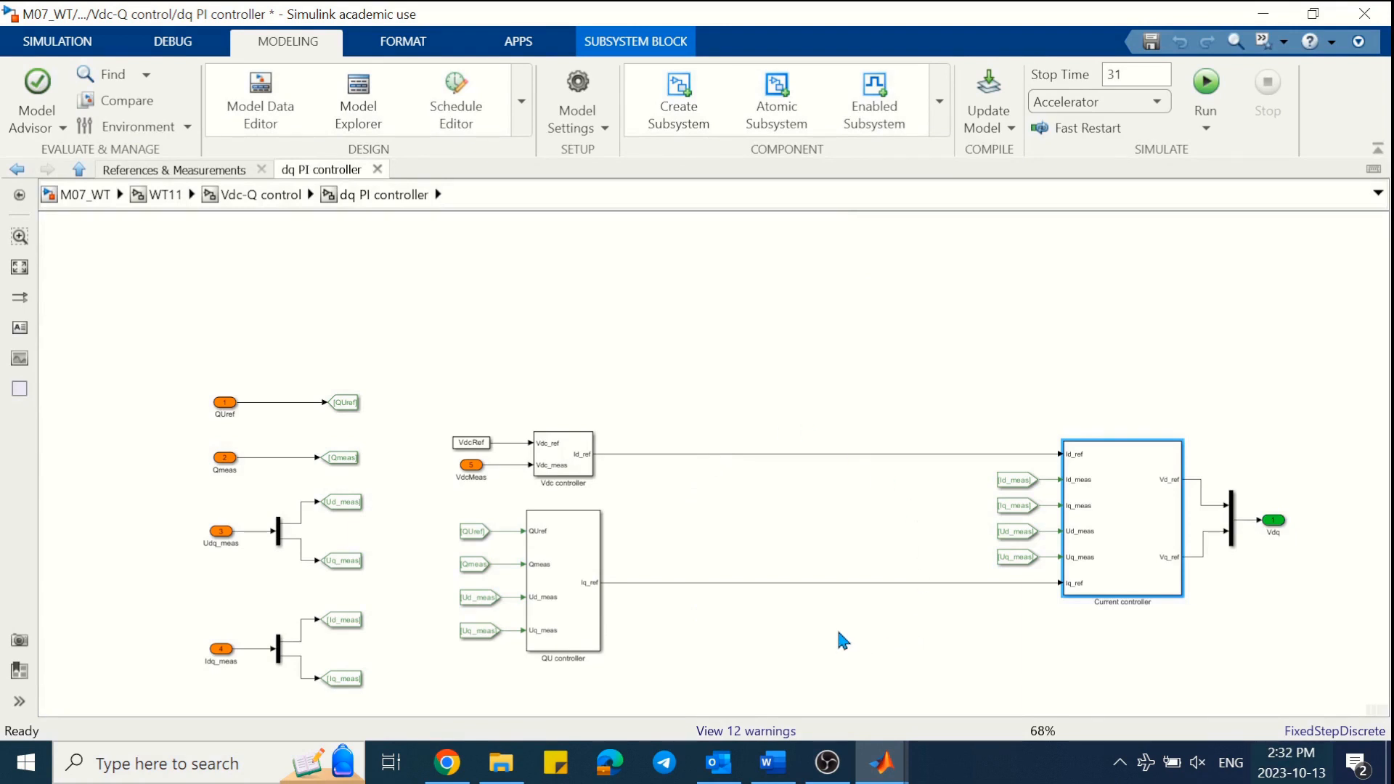
{"action": "left_click", "coordinate": [833, 531]}
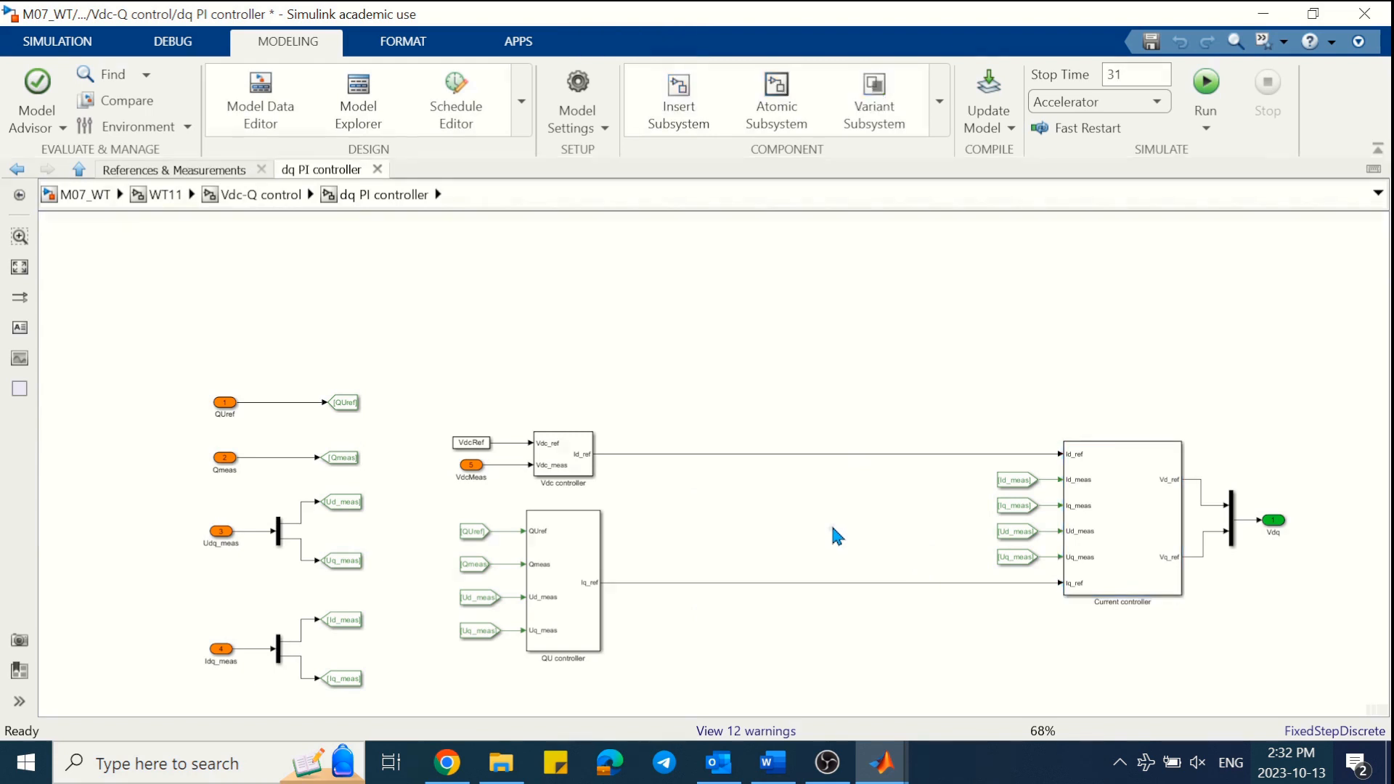
{"action": "key", "text": "ctrl+v"}
{"action": "left_click_drag", "start_coordinate": [851, 555], "coordinate": [861, 532]}
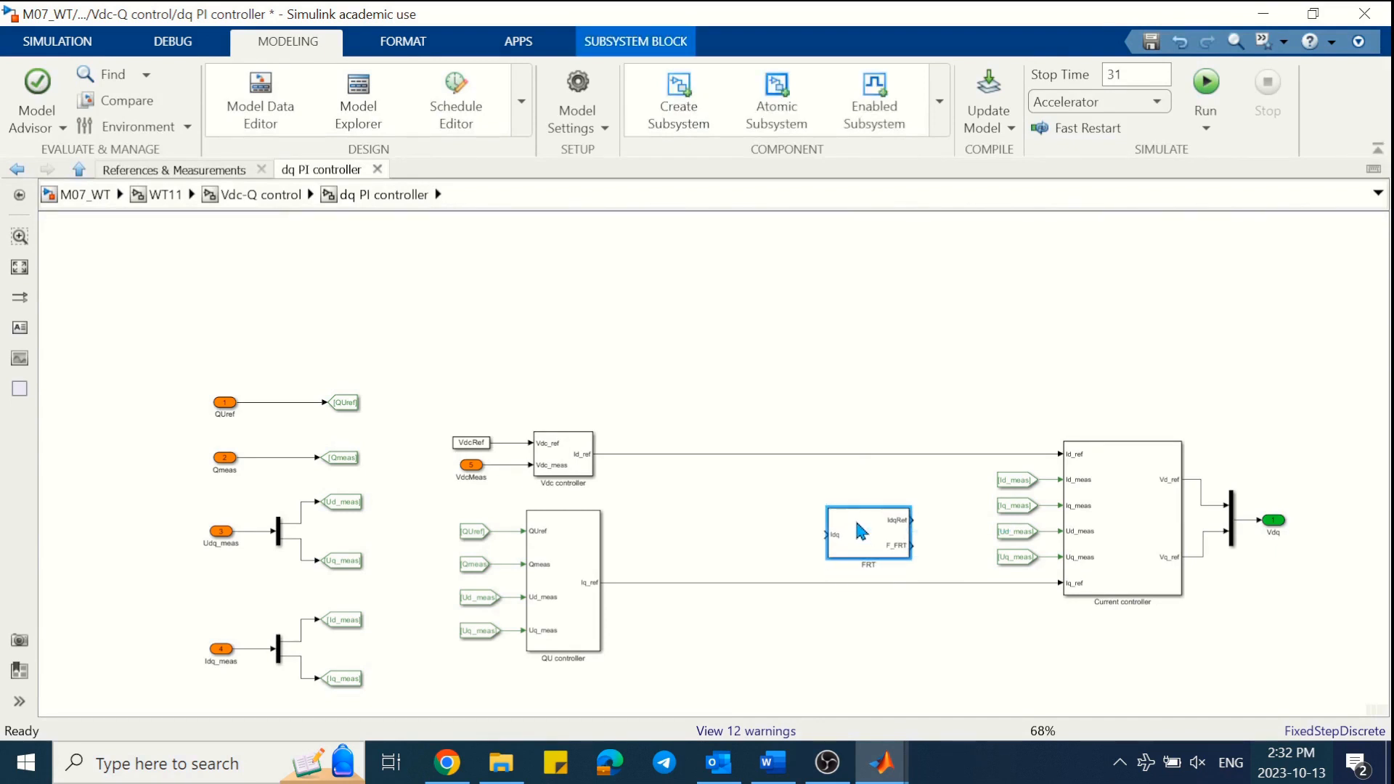
- Open the FRT subsystem and trace its Idq input through the [Id] and [Iq] tags to the Multiport Switch
{"action": "double_click", "coordinate": [860, 532]}
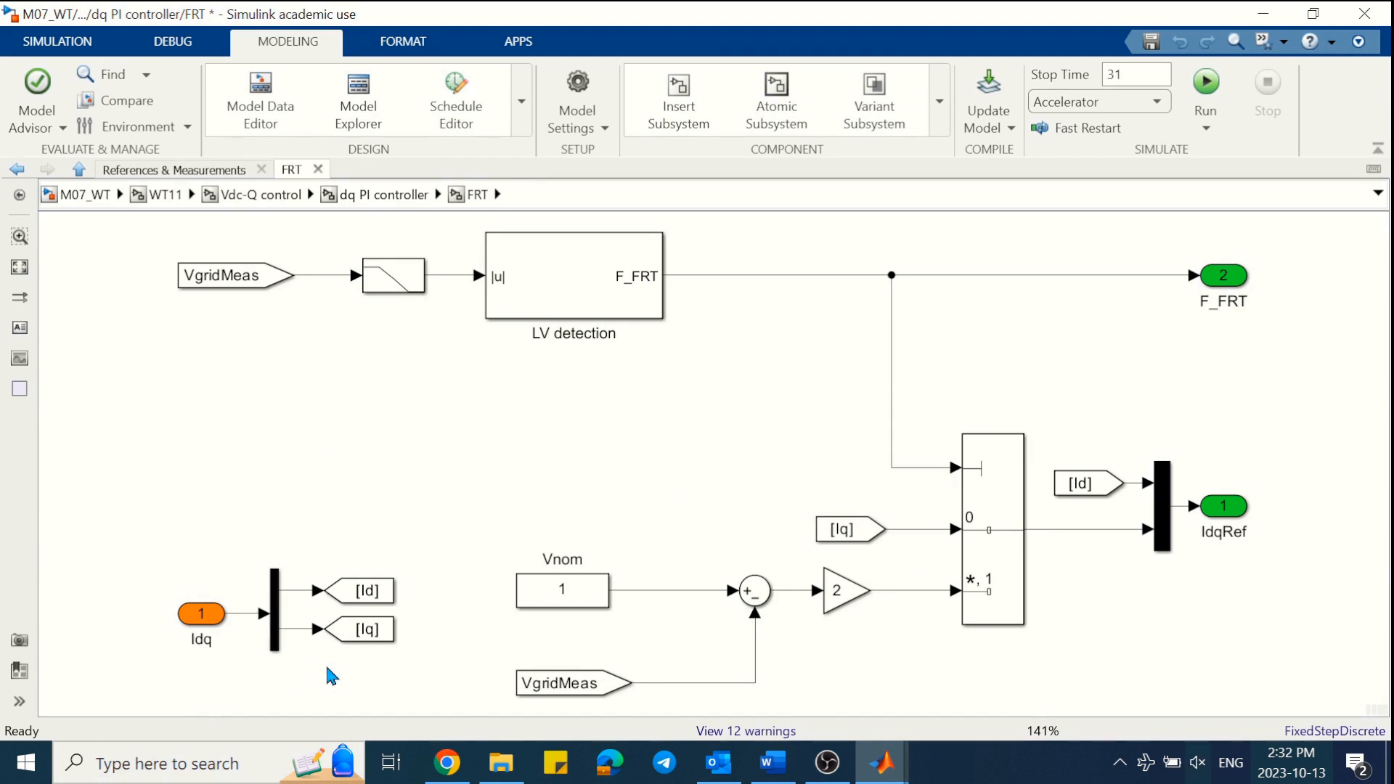
{"action": "left_click", "coordinate": [367, 590]}
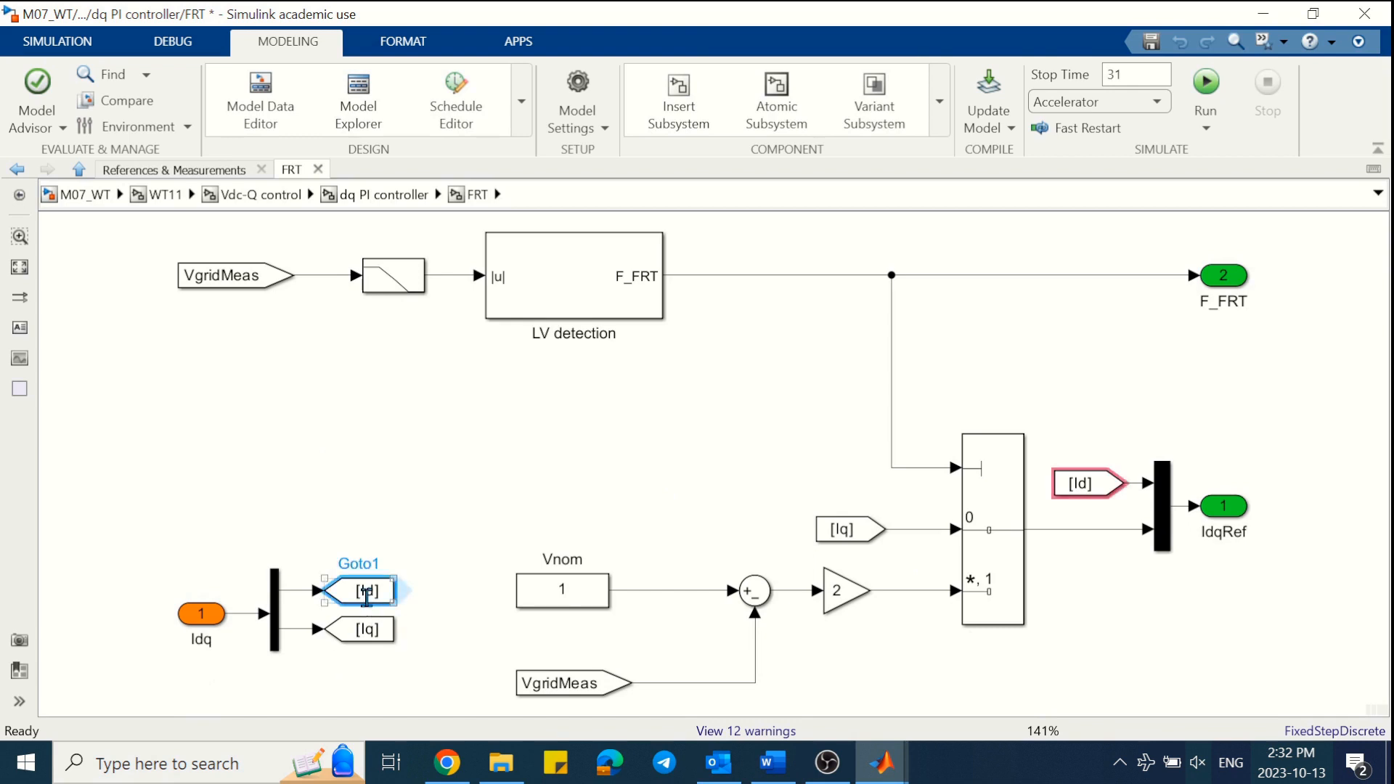
{"action": "left_click", "coordinate": [367, 629]}
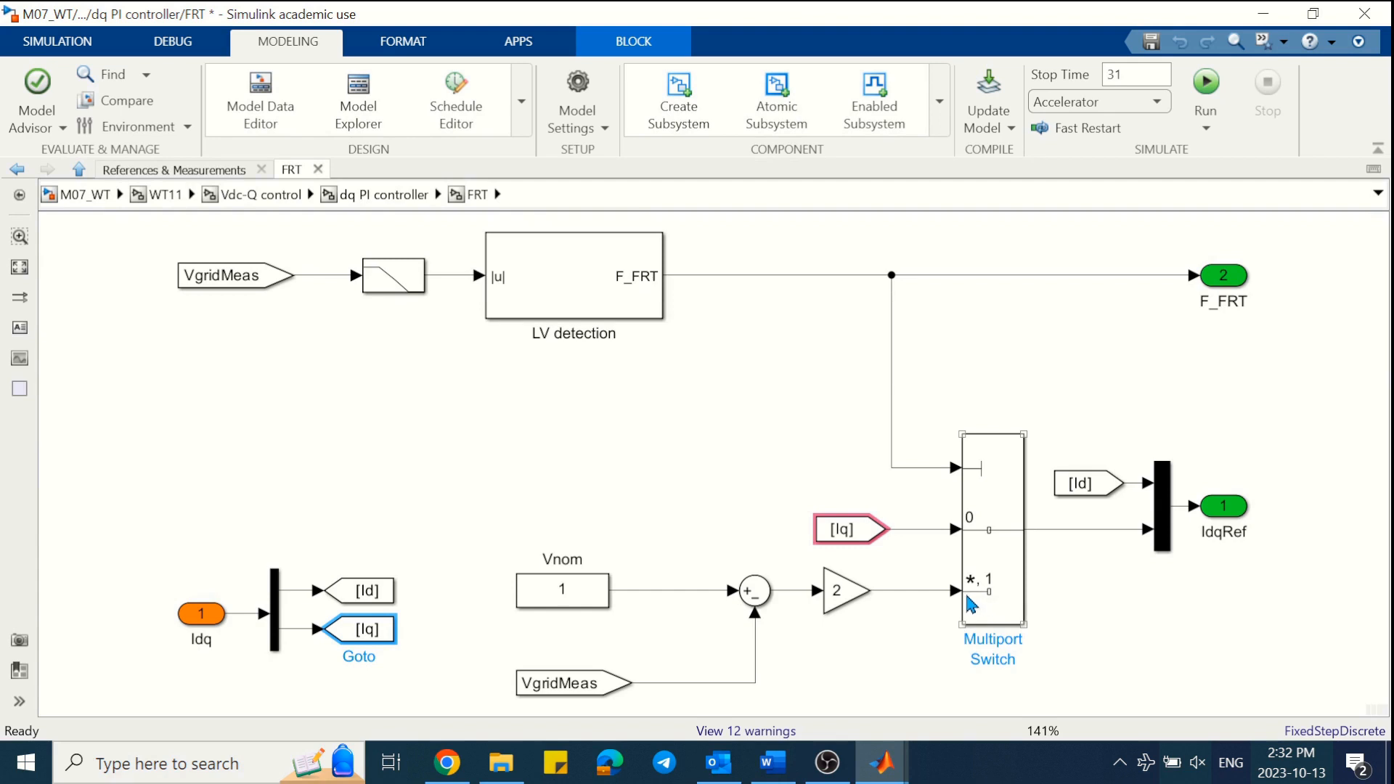
{"action": "left_click", "coordinate": [845, 658]}
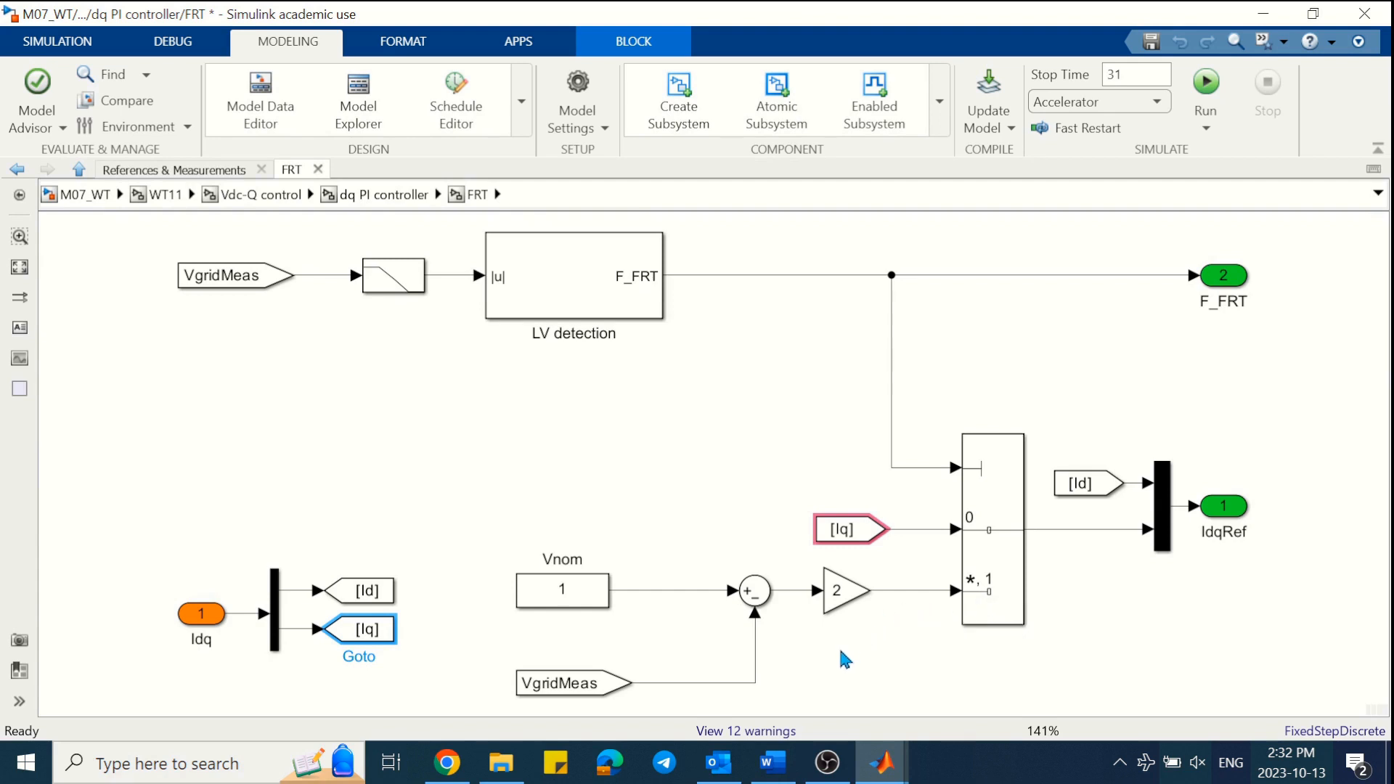
- Examine the LV detection subsystem's threshold and switch logic, comparing it with the reactive current curve in the Word file M07_Exercise.docx
{"action": "double_click", "coordinate": [583, 304]}
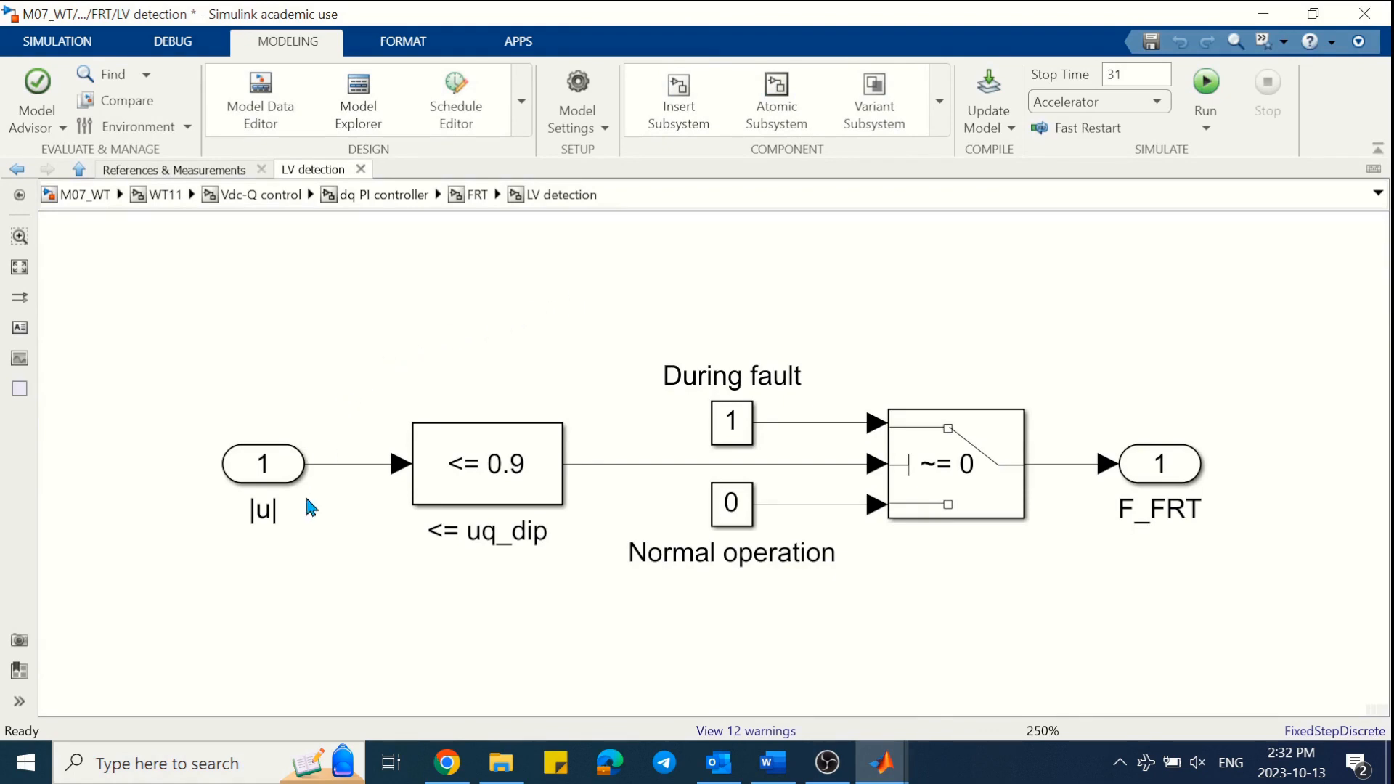
{"action": "left_click", "coordinate": [473, 499]}
{"action": "left_click", "coordinate": [773, 763]}
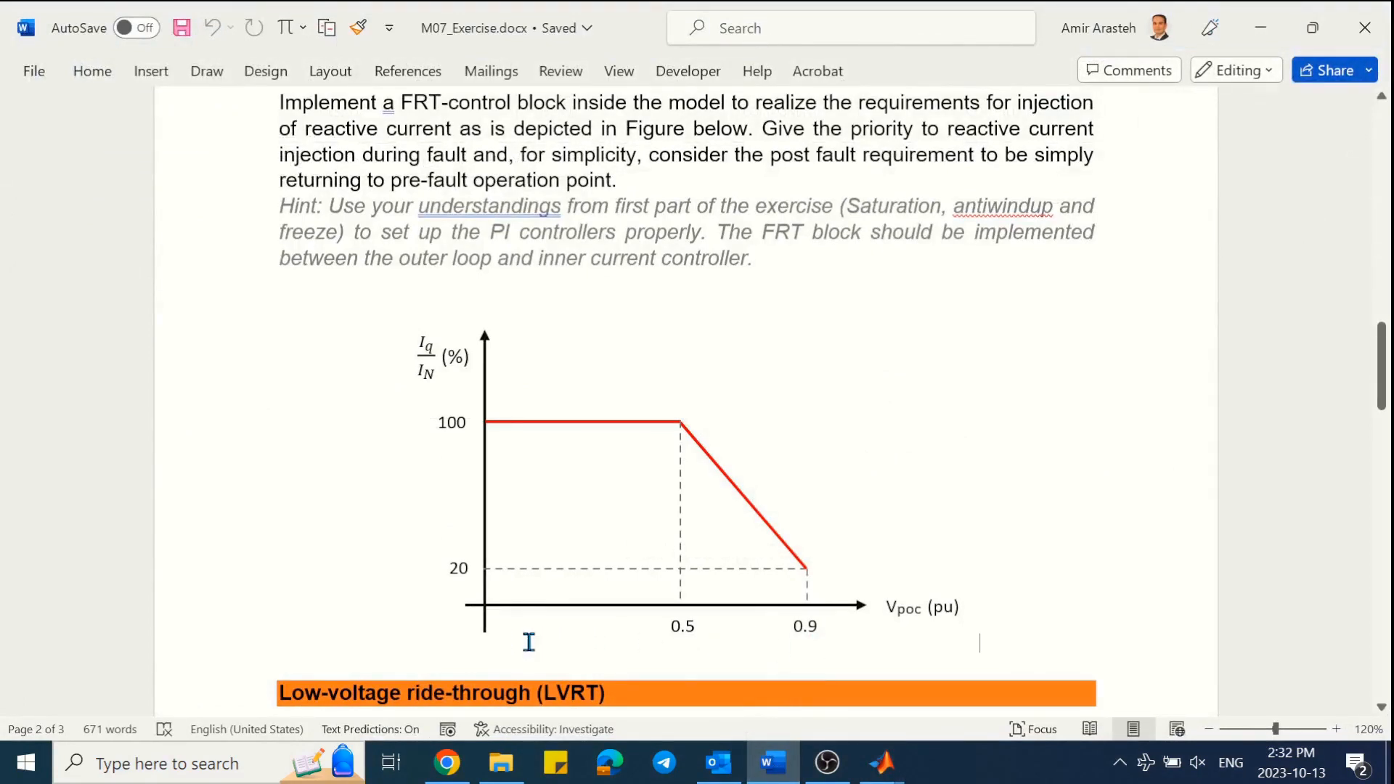
{"action": "left_click", "coordinate": [773, 762]}
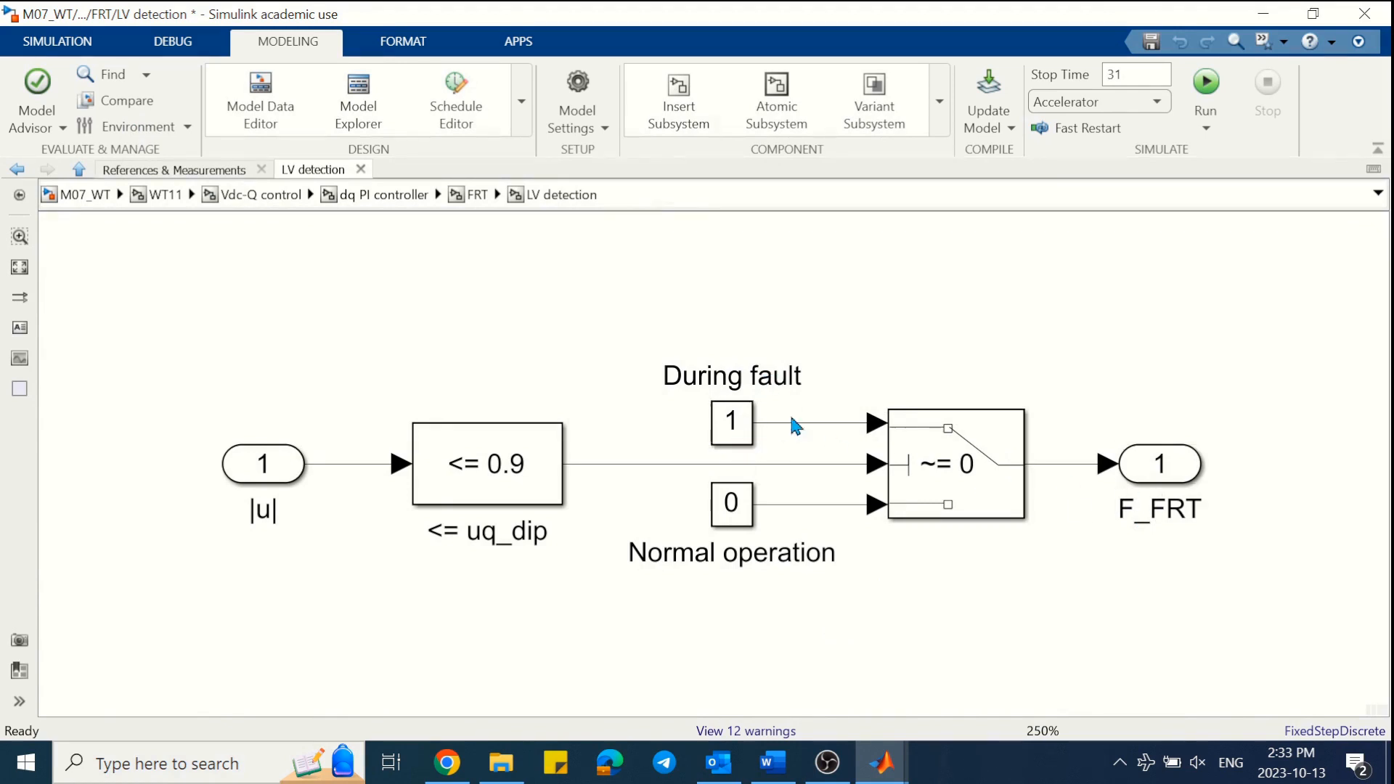
{"action": "left_click", "coordinate": [800, 370]}
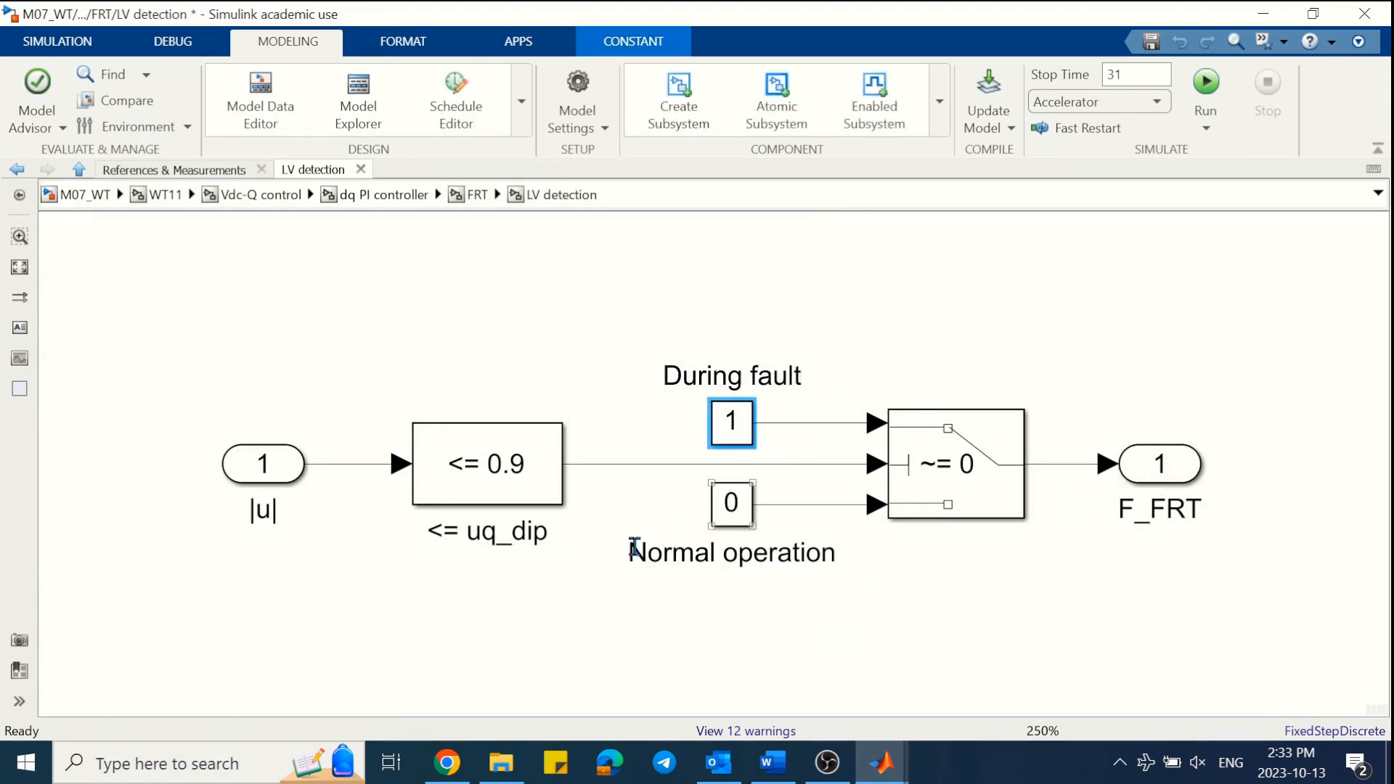
- Return to the FRT subsystem and examine the normal and fault Iq inputs of the Multiport Switch
{"action": "left_click", "coordinate": [478, 196]}
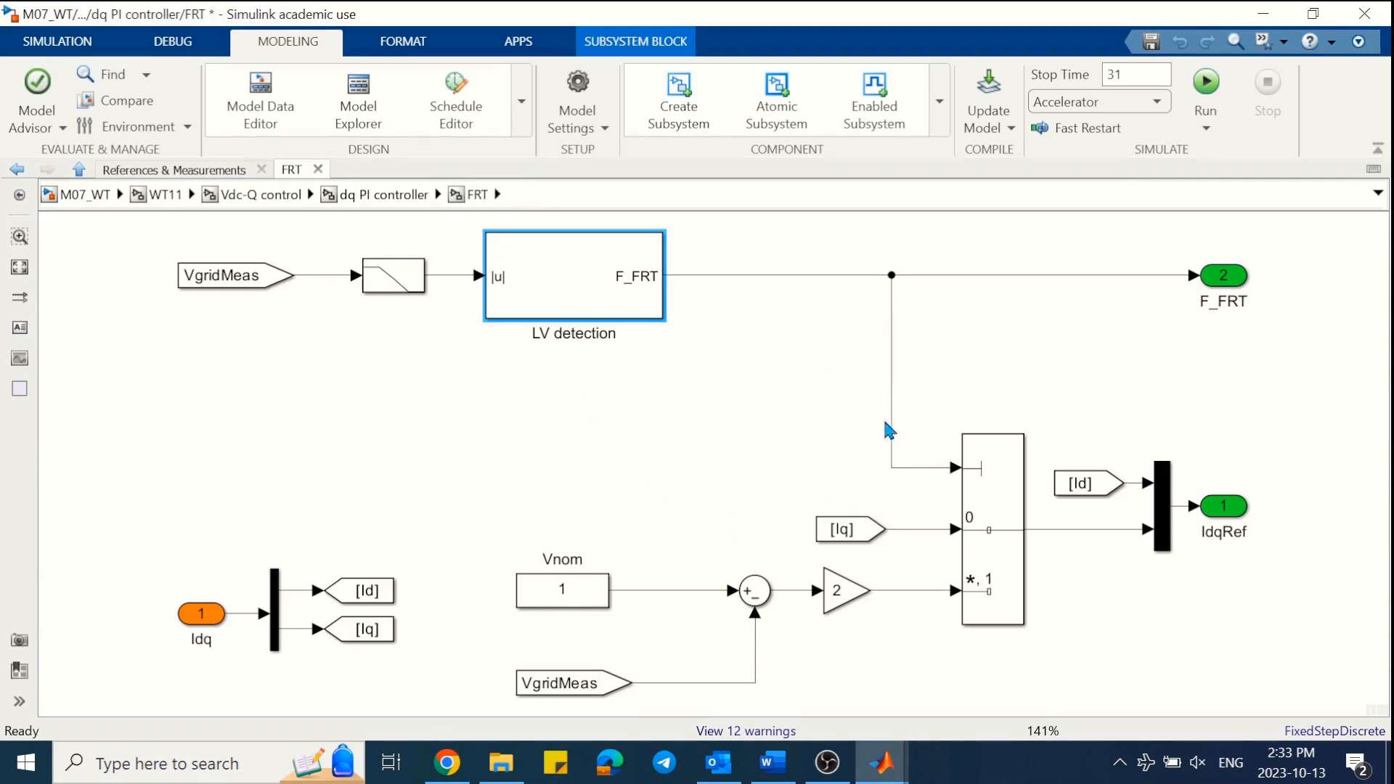
{"action": "left_click", "coordinate": [842, 530]}
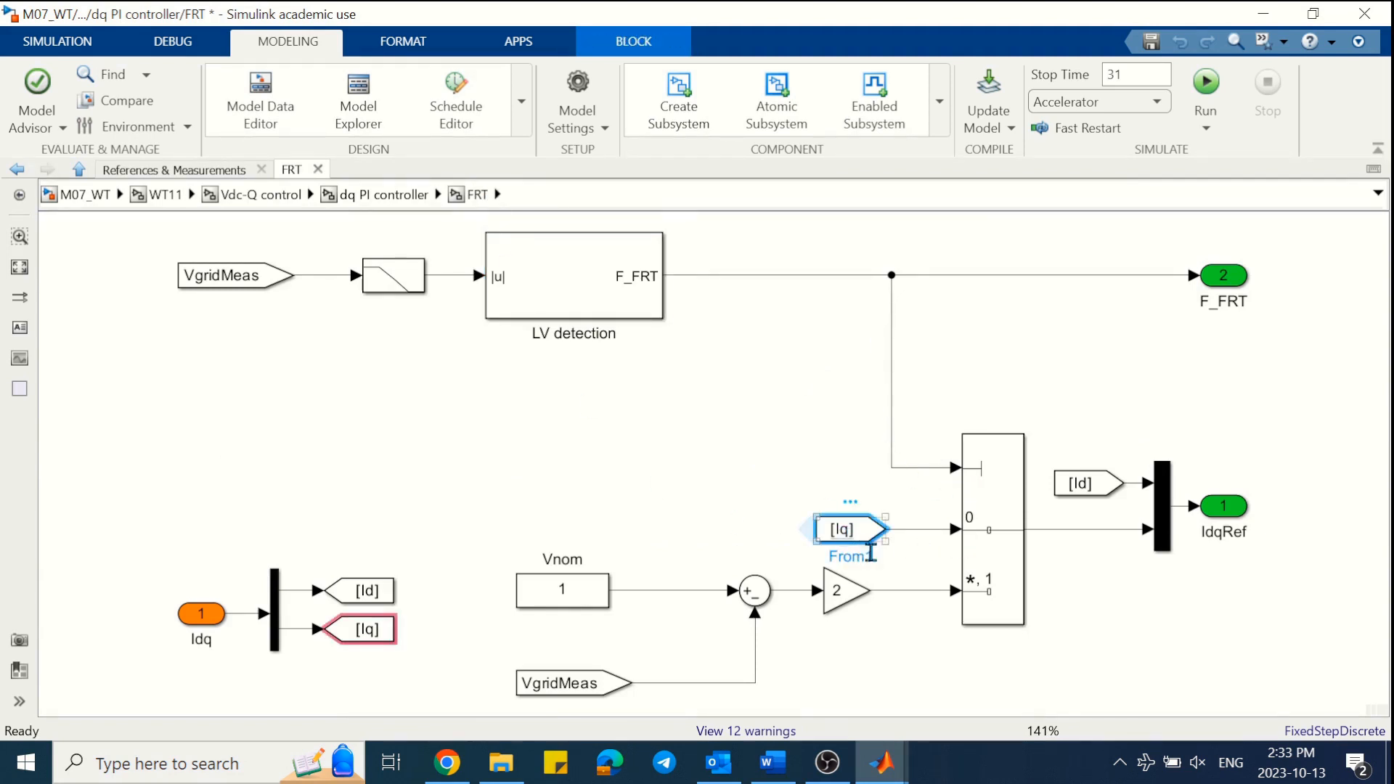
{"action": "left_click", "coordinate": [908, 590]}
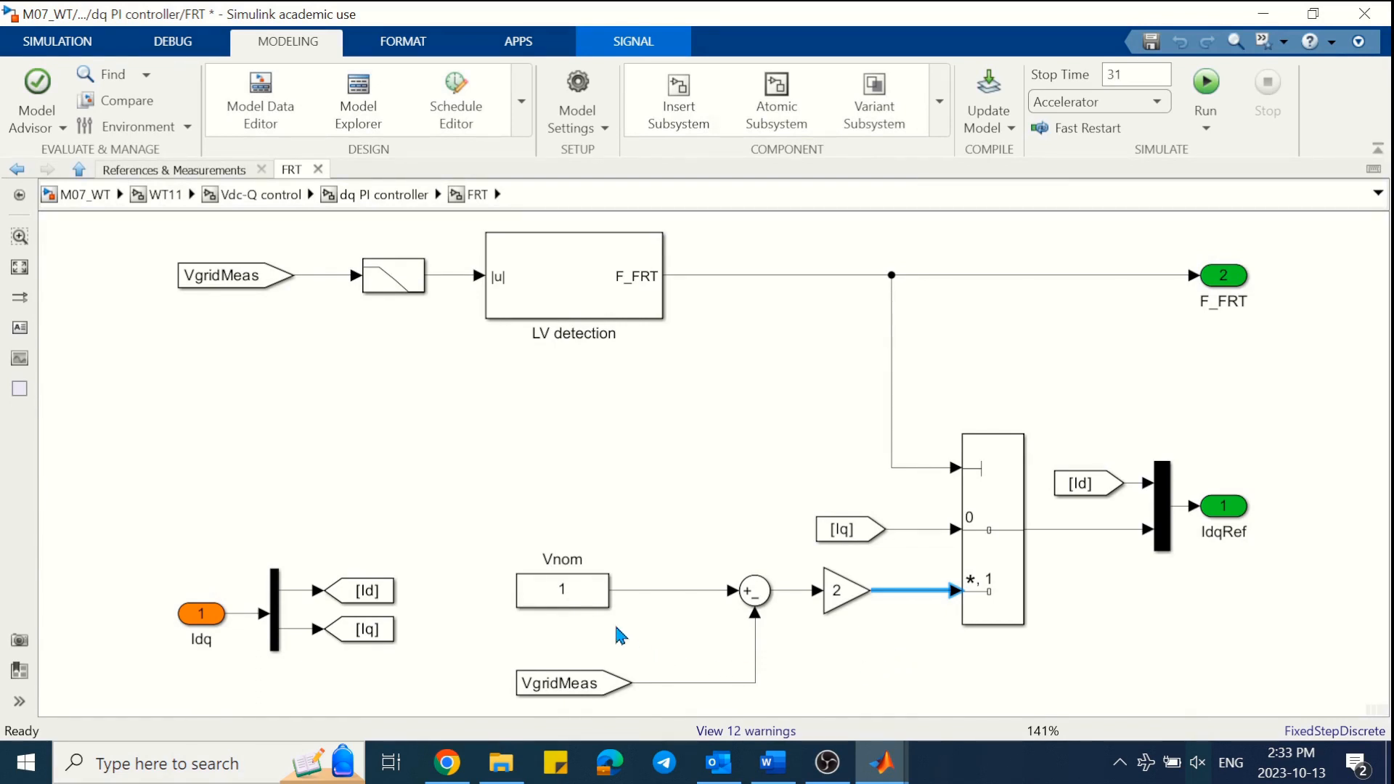
- Label the lower VgridMeas signal line feeding the sum block with the sample voltage 0.5
{"action": "left_click", "coordinate": [756, 650]}
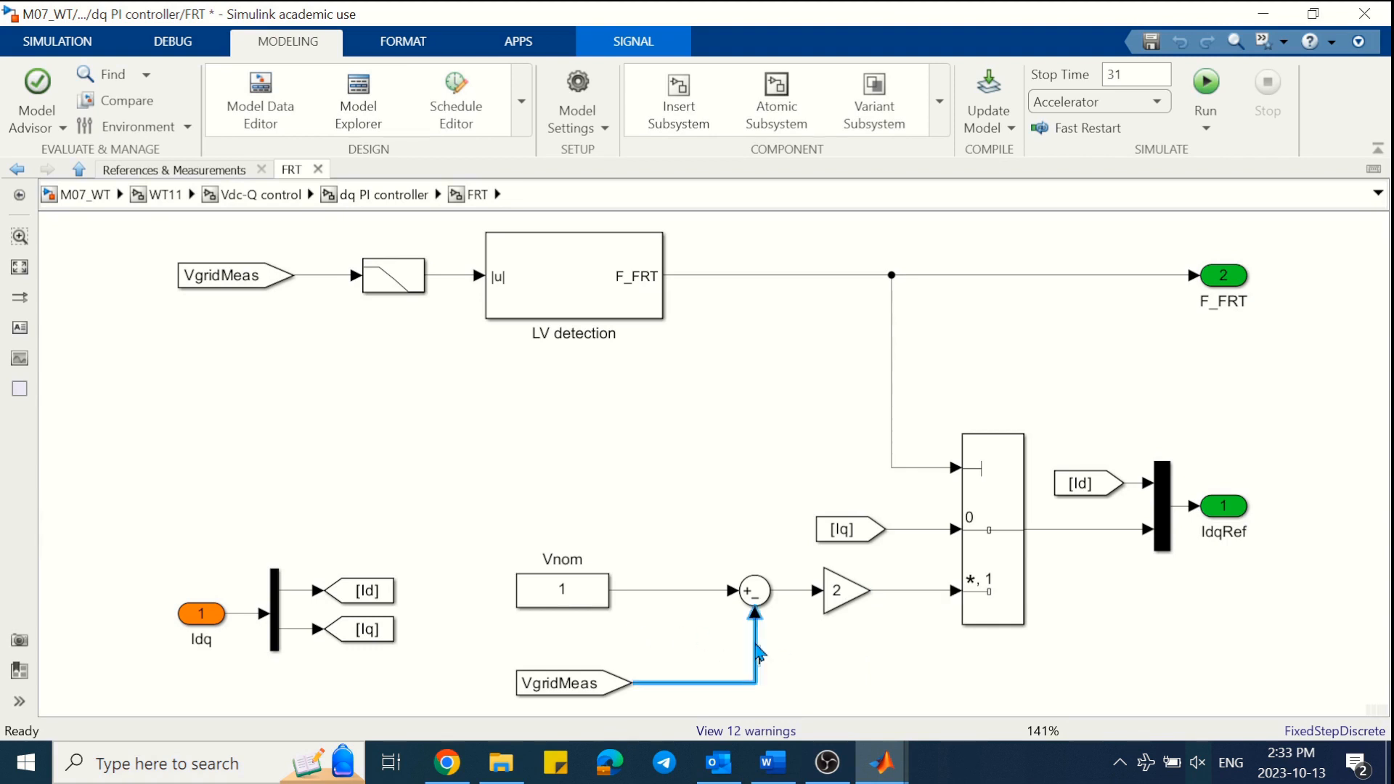
{"action": "type", "text": "0.95"}
{"action": "key", "text": "BackSpace"}
{"action": "key", "text": "BackSpace"}
{"action": "type", "text": "8"}
{"action": "key", "text": "BackSpace"}
{"action": "type", "text": "5"}
{"action": "left_click", "coordinate": [900, 591]}
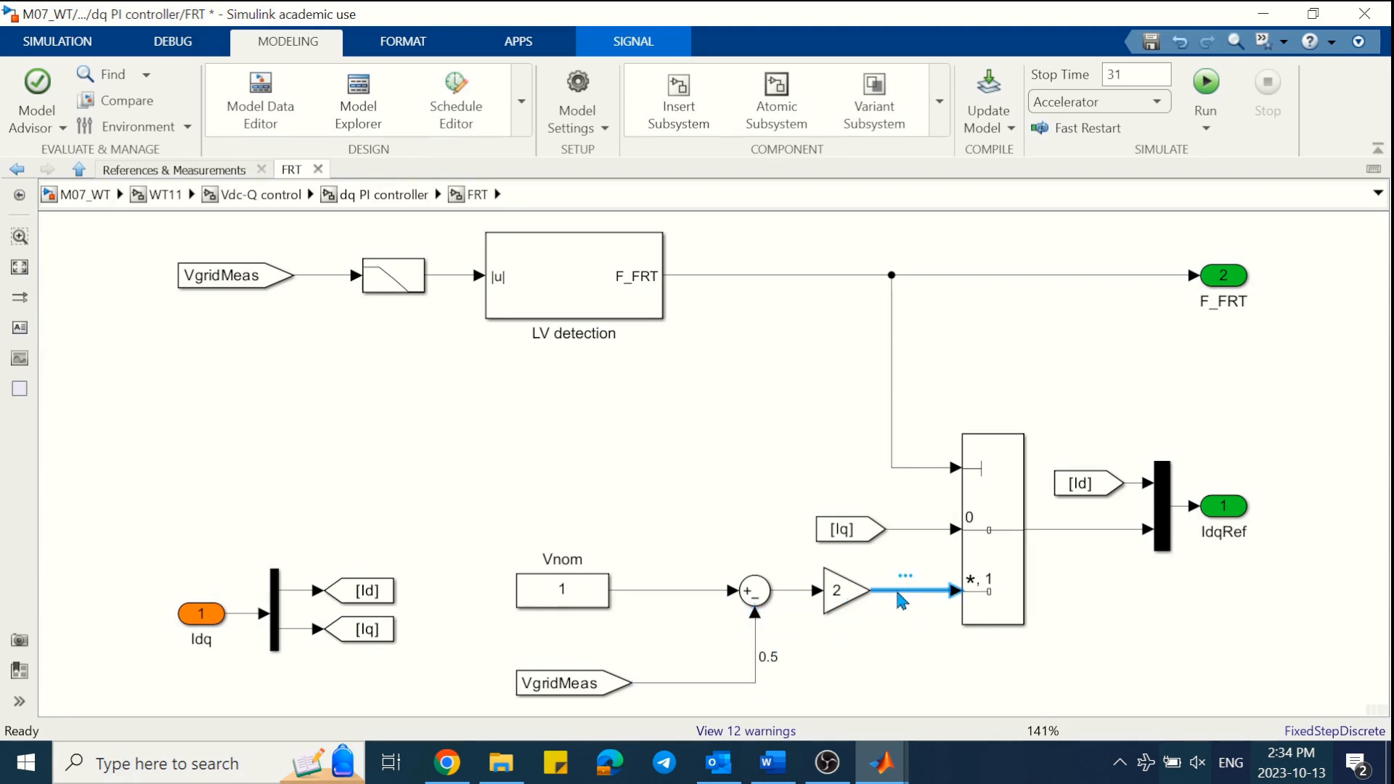
- Change the VgridMeas line label to 0.2 and label the sum output 0.8 and the gain output 1.6!
{"action": "left_click", "coordinate": [773, 656]}
{"action": "key", "text": "BackSpace"}
{"action": "type", "text": "2"}
{"action": "left_click", "coordinate": [759, 594]}
{"action": "left_click", "coordinate": [788, 591]}
{"action": "double_click", "coordinate": [789, 594]}
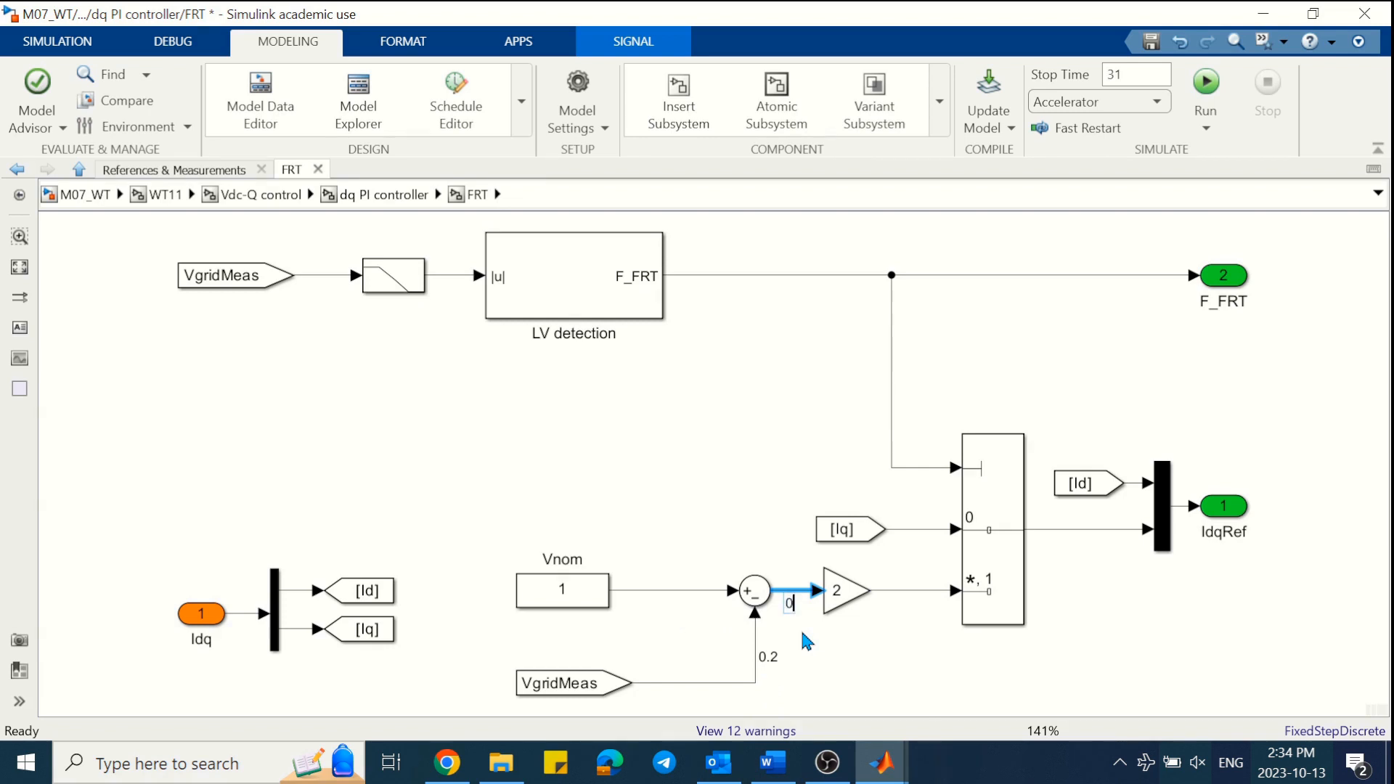
{"action": "type", "text": "0.8"}
{"action": "left_click", "coordinate": [898, 594]}
{"action": "double_click", "coordinate": [903, 593]}
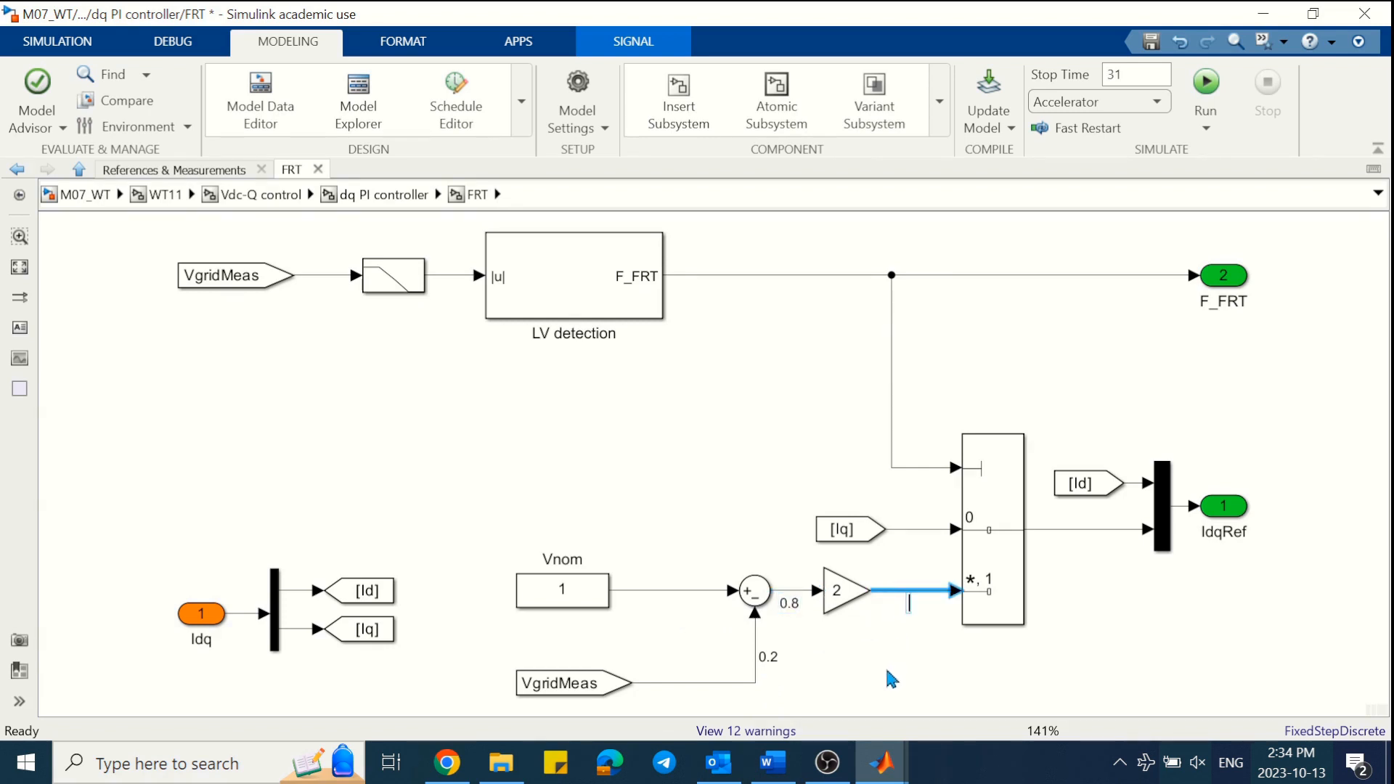
{"action": "type", "text": "1.6!"}
{"action": "left_click", "coordinate": [886, 671]}
- Check the Iq limit on the curve in the Word file M07_Exercise.docx, and undo the sample-value signal labels in FRT
{"action": "left_click", "coordinate": [773, 762]}
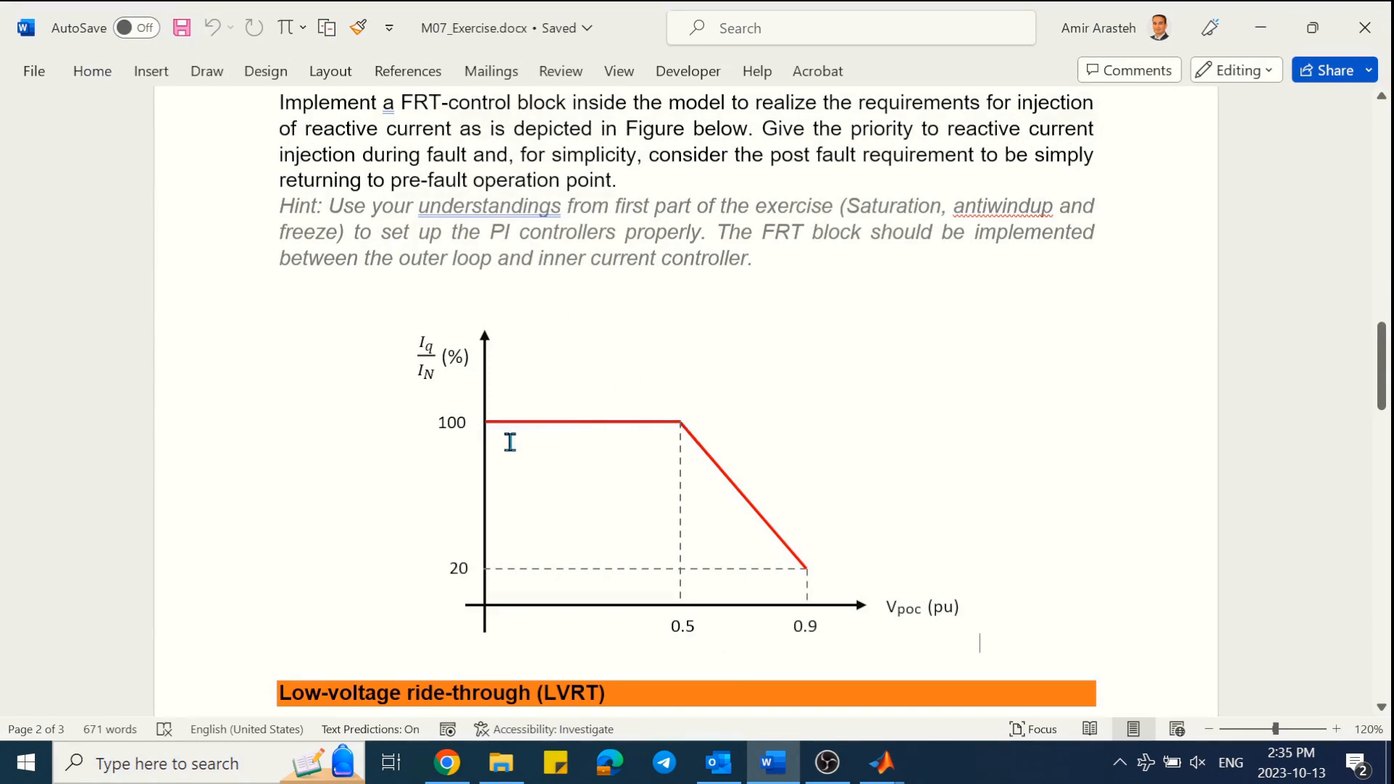
{"action": "left_click", "coordinate": [773, 762]}
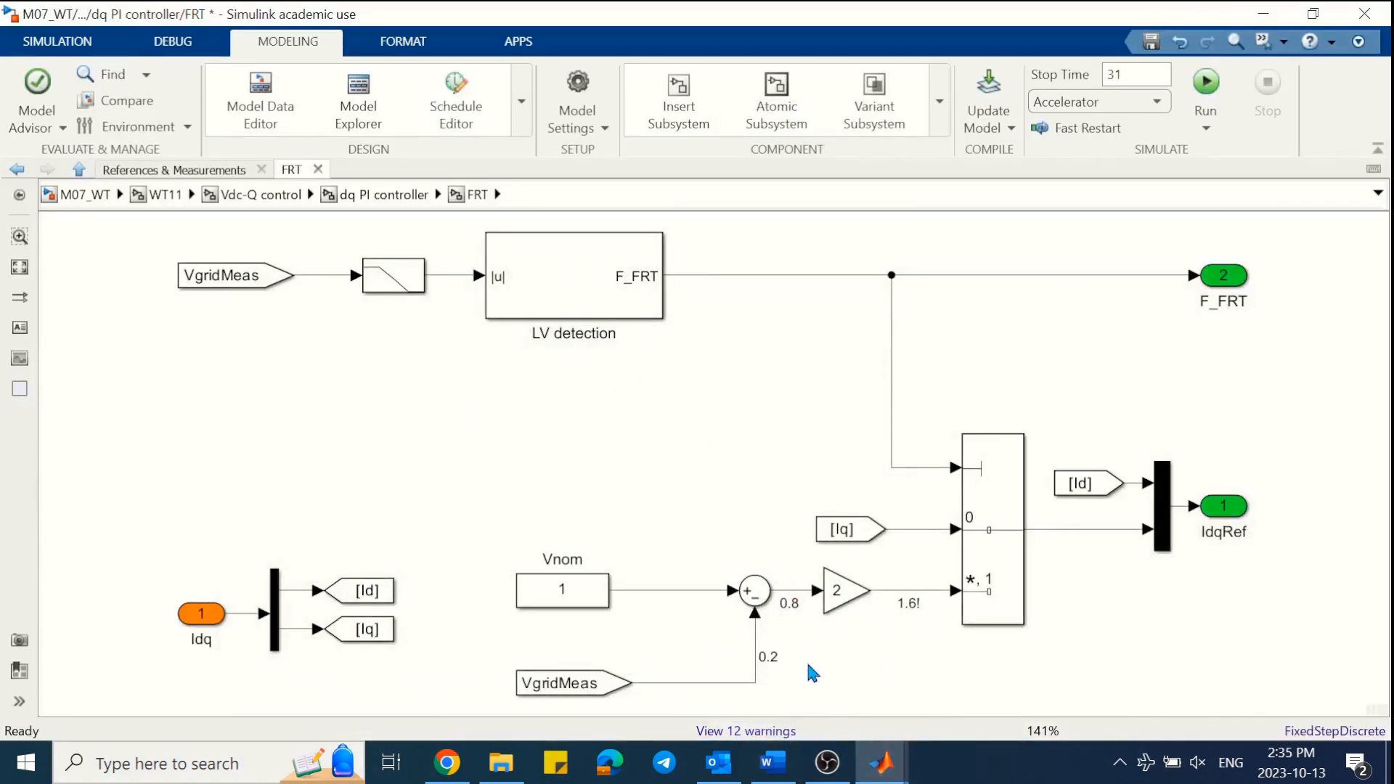
{"action": "key", "text": "ctrl+z"}
{"action": "key", "text": "ctrl+z"}
{"action": "key", "text": "ctrl+z"}
- Add a Saturation block on the line between the gain of 2 and the Multiport Switch
{"action": "double_click", "coordinate": [908, 653]}
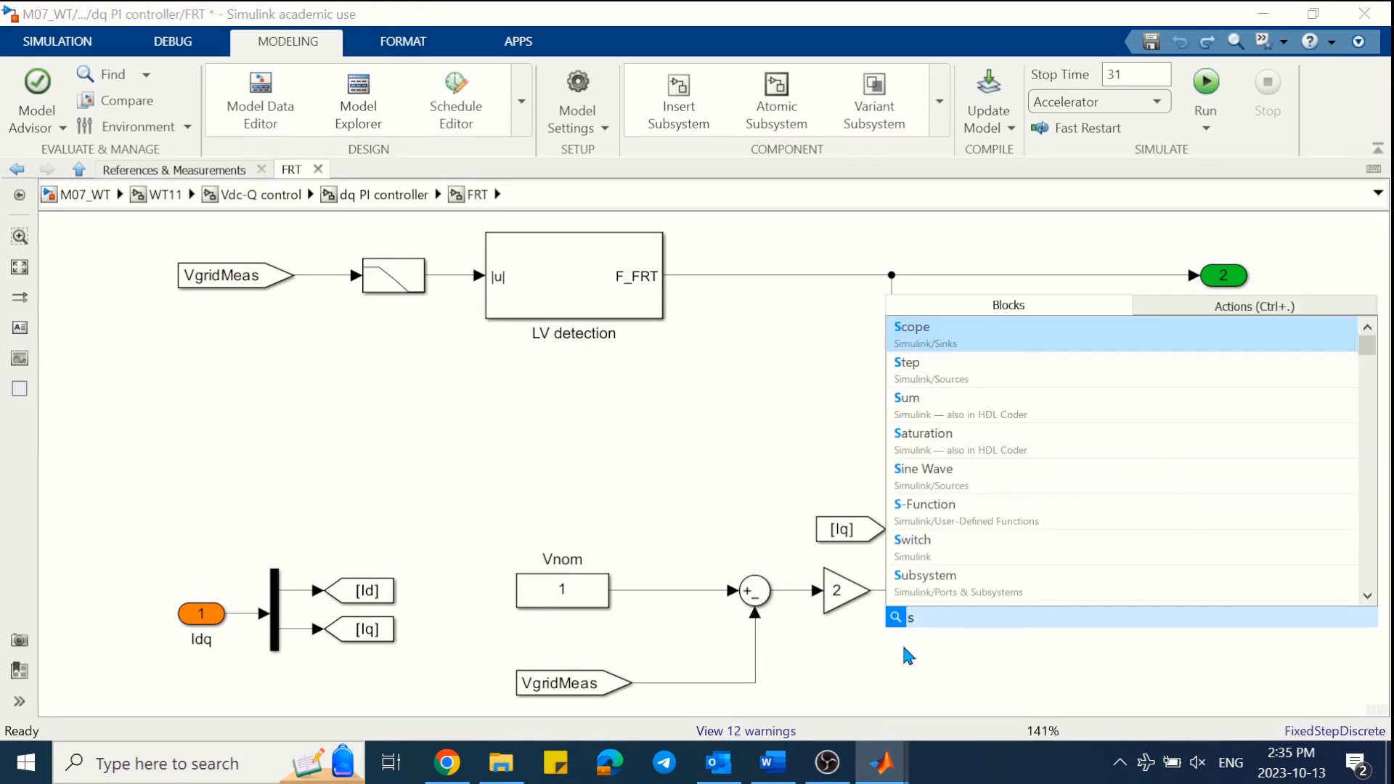
{"action": "type", "text": "sat"}
{"action": "key", "text": "Return"}
{"action": "left_click_drag", "start_coordinate": [903, 646], "coordinate": [916, 591]}
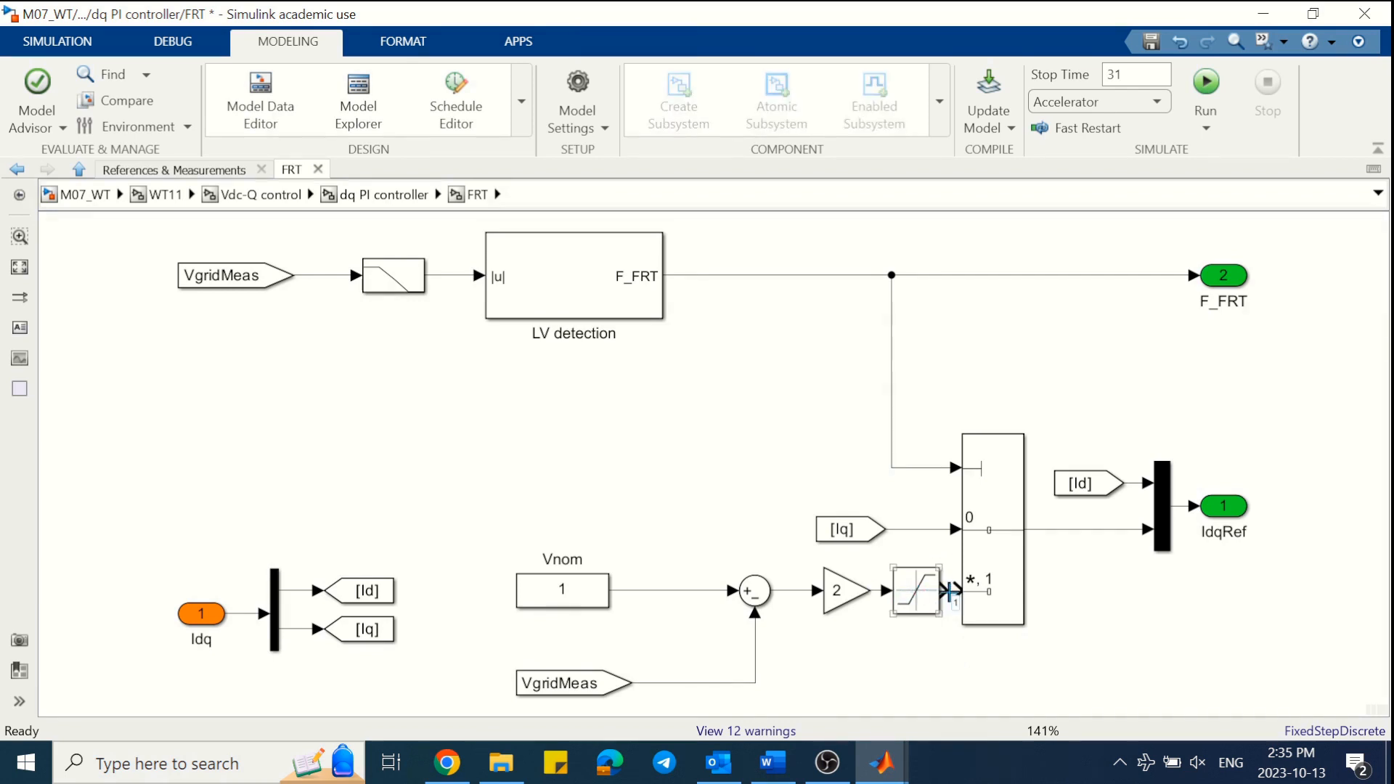
- Set the Saturation block's upper limit to 1 and lower limit to 0
{"action": "left_click", "coordinate": [919, 597]}
{"action": "double_click", "coordinate": [918, 592]}
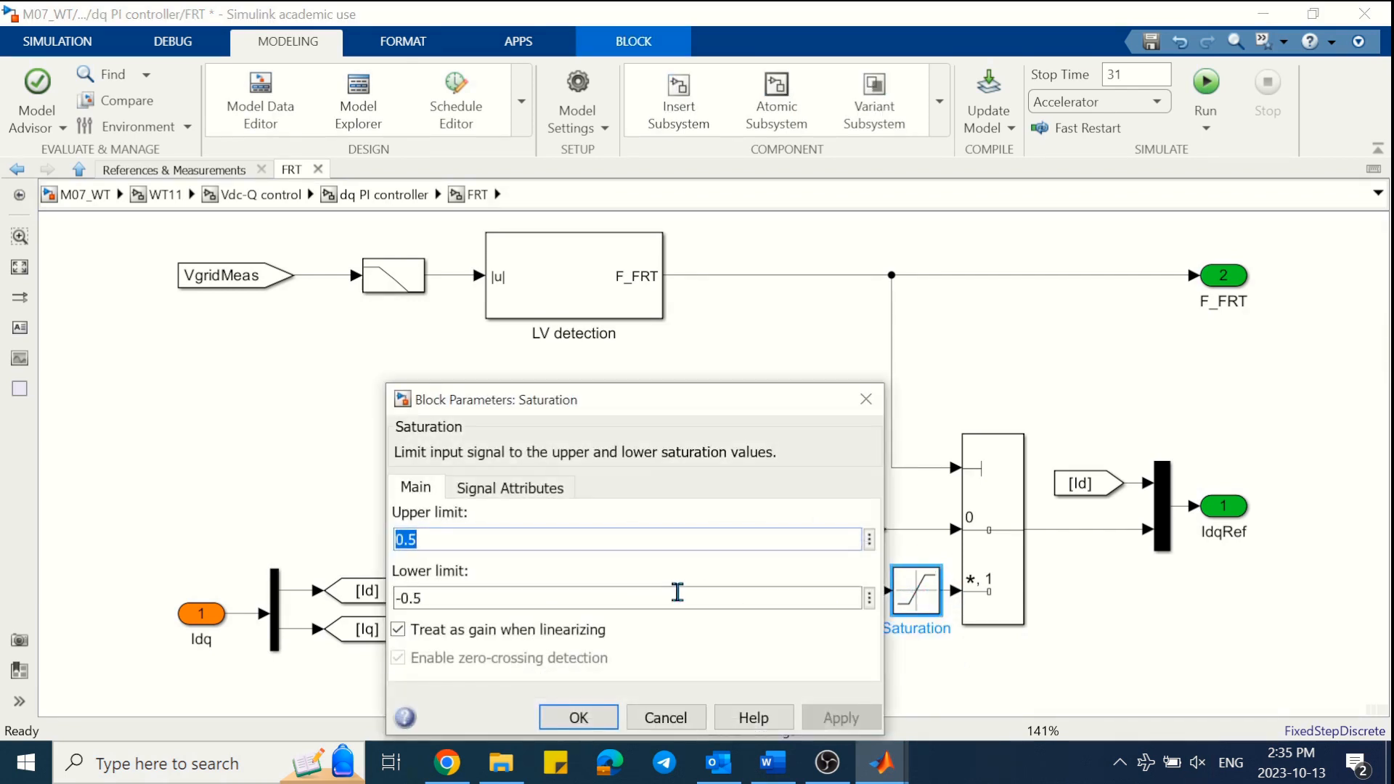
{"action": "type", "text": "1"}
{"action": "double_click", "coordinate": [567, 598]}
{"action": "type", "text": "0"}
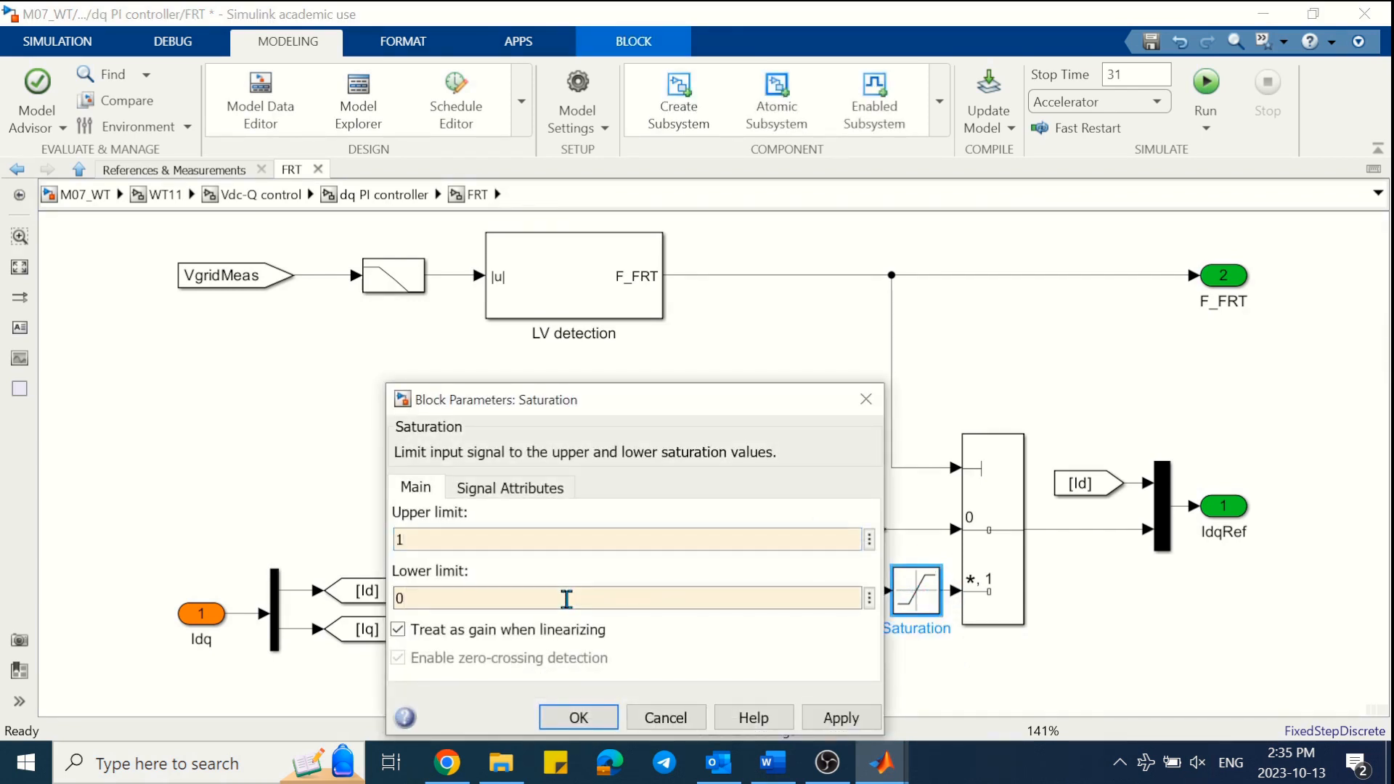
{"action": "key", "text": "Return"}
{"action": "left_click", "coordinate": [686, 494]}
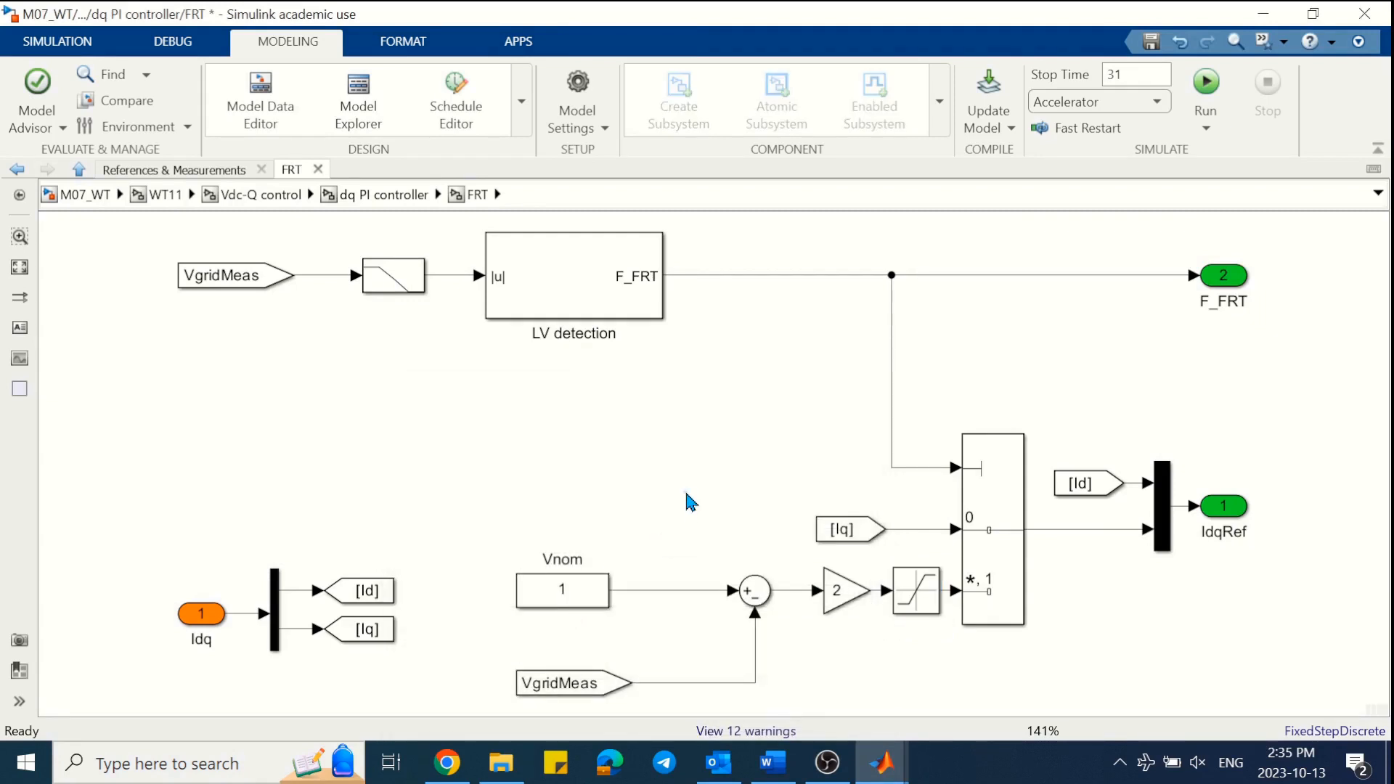
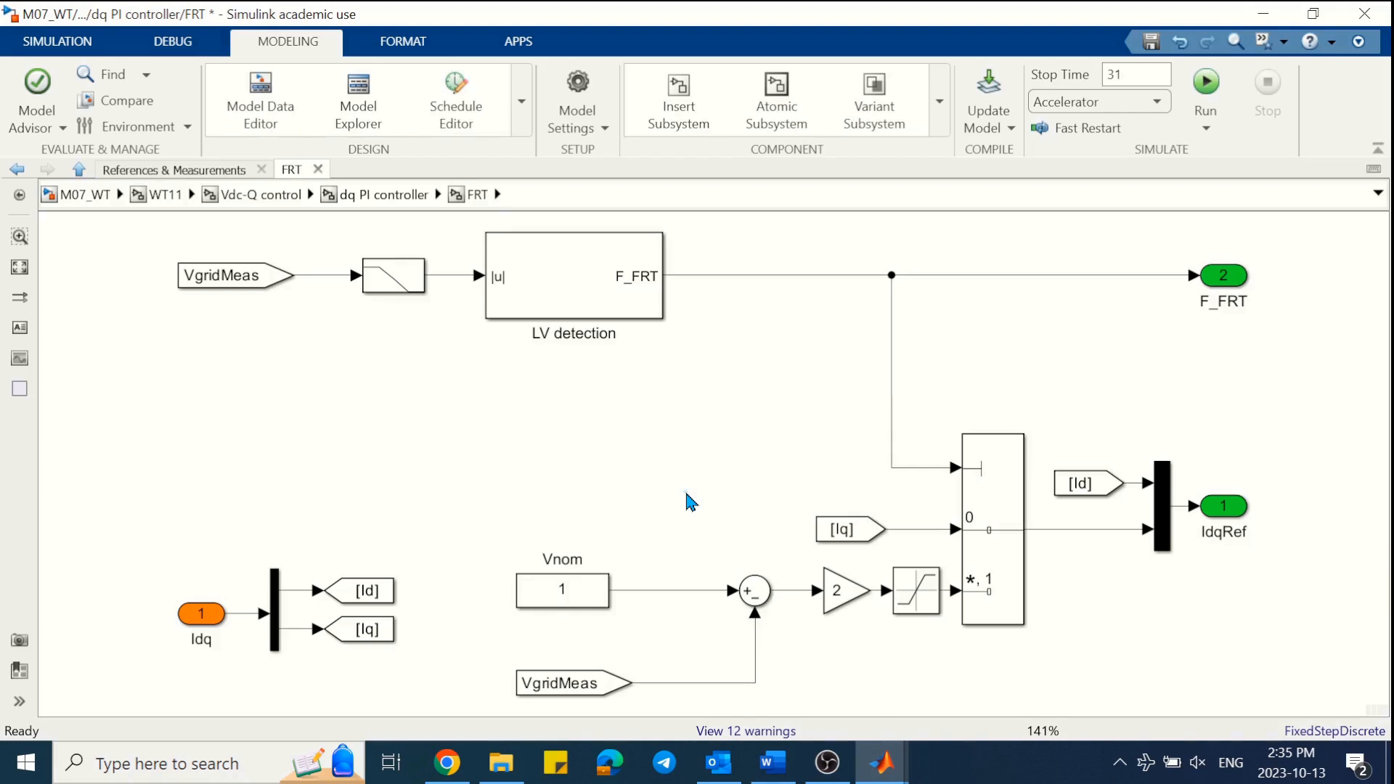
- Enlarge the FRT block slightly in the dq PI controller and duplicate the Idq inport inside it
{"action": "left_click", "coordinate": [383, 196]}
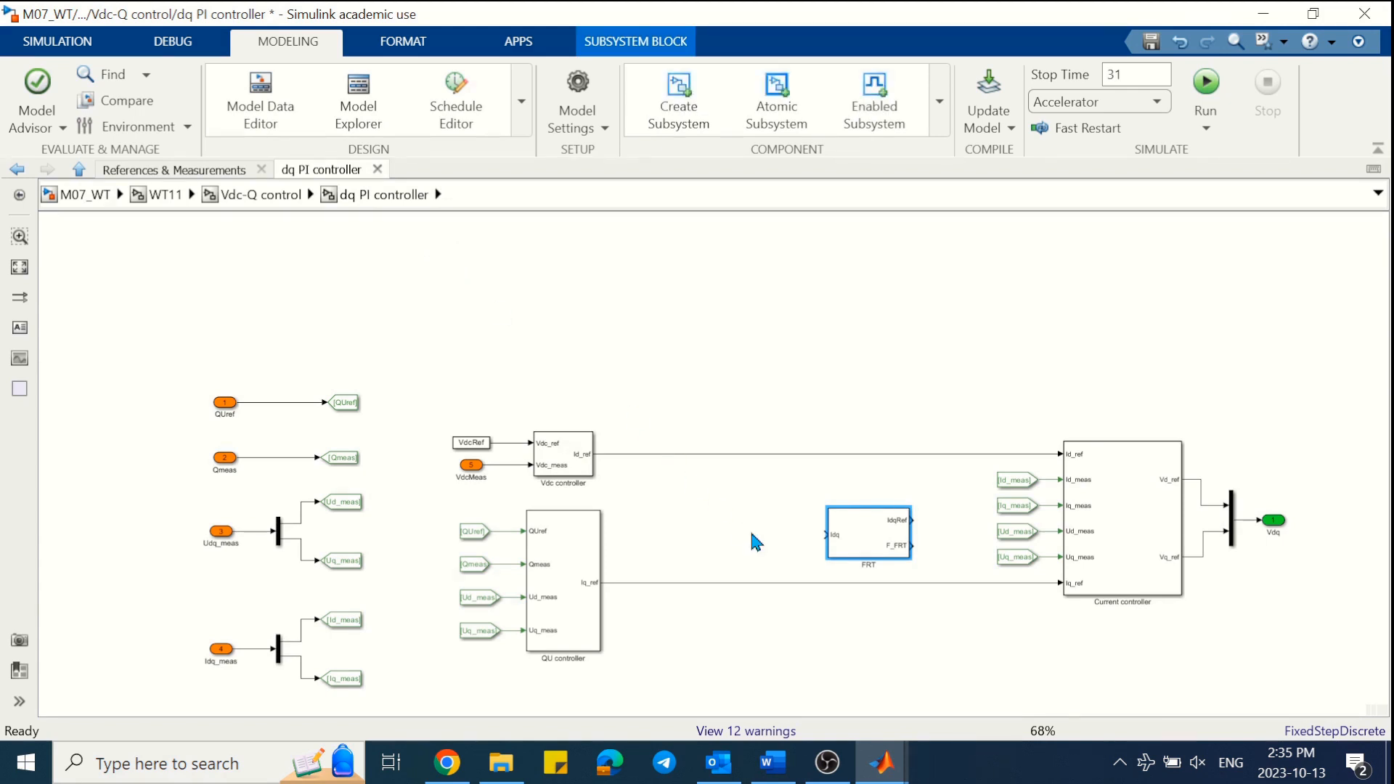
{"action": "left_click_drag", "start_coordinate": [911, 508], "coordinate": [914, 492]}
{"action": "double_click", "coordinate": [879, 521]}
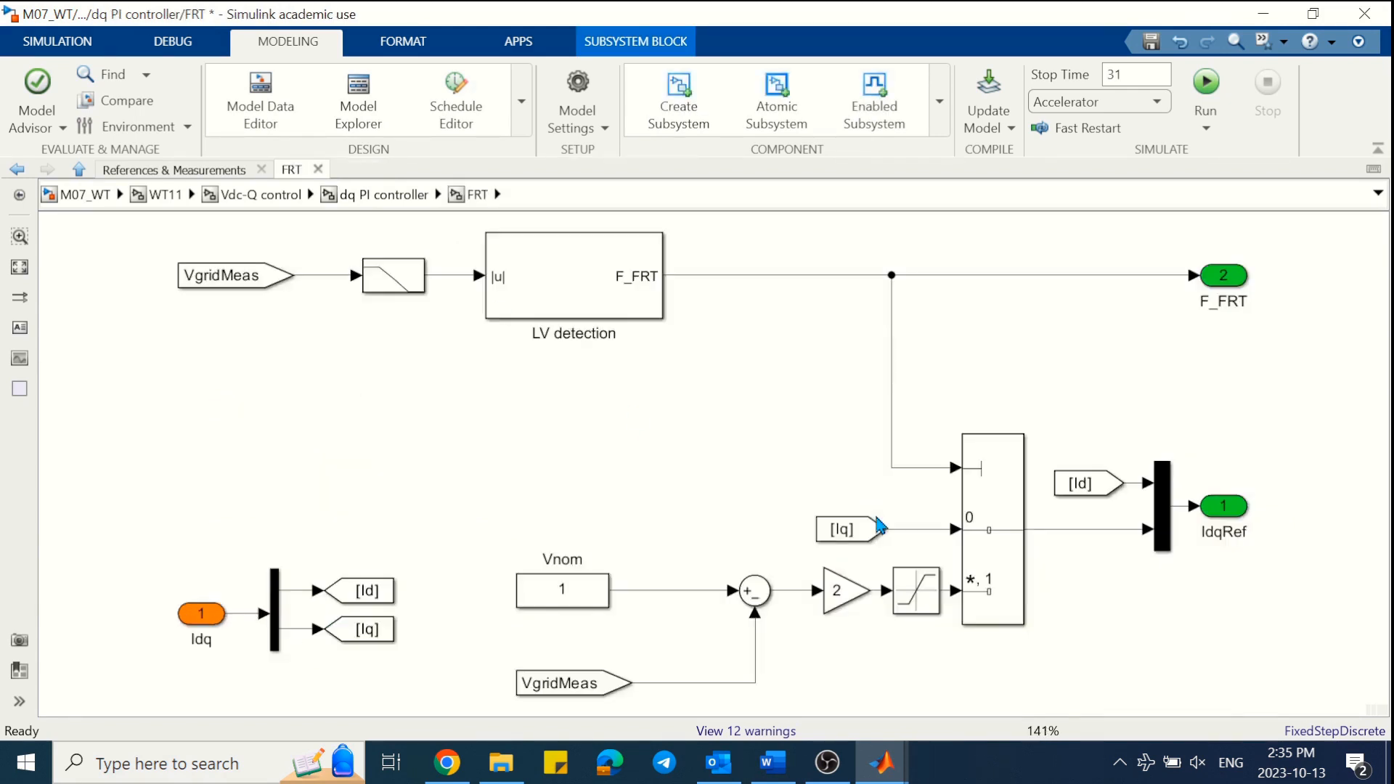
{"action": "left_click_drag", "start_coordinate": [207, 614], "coordinate": [205, 680]}
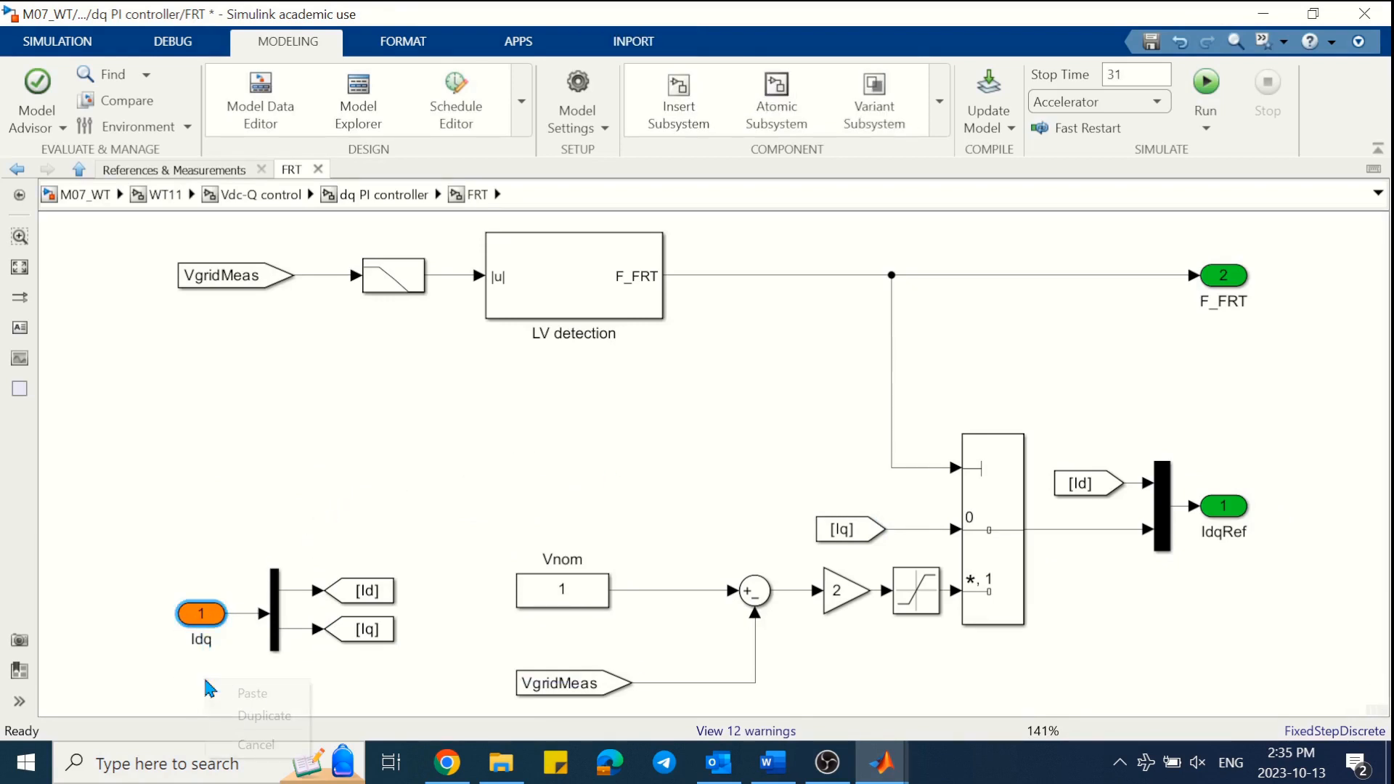
{"action": "left_click", "coordinate": [253, 693]}
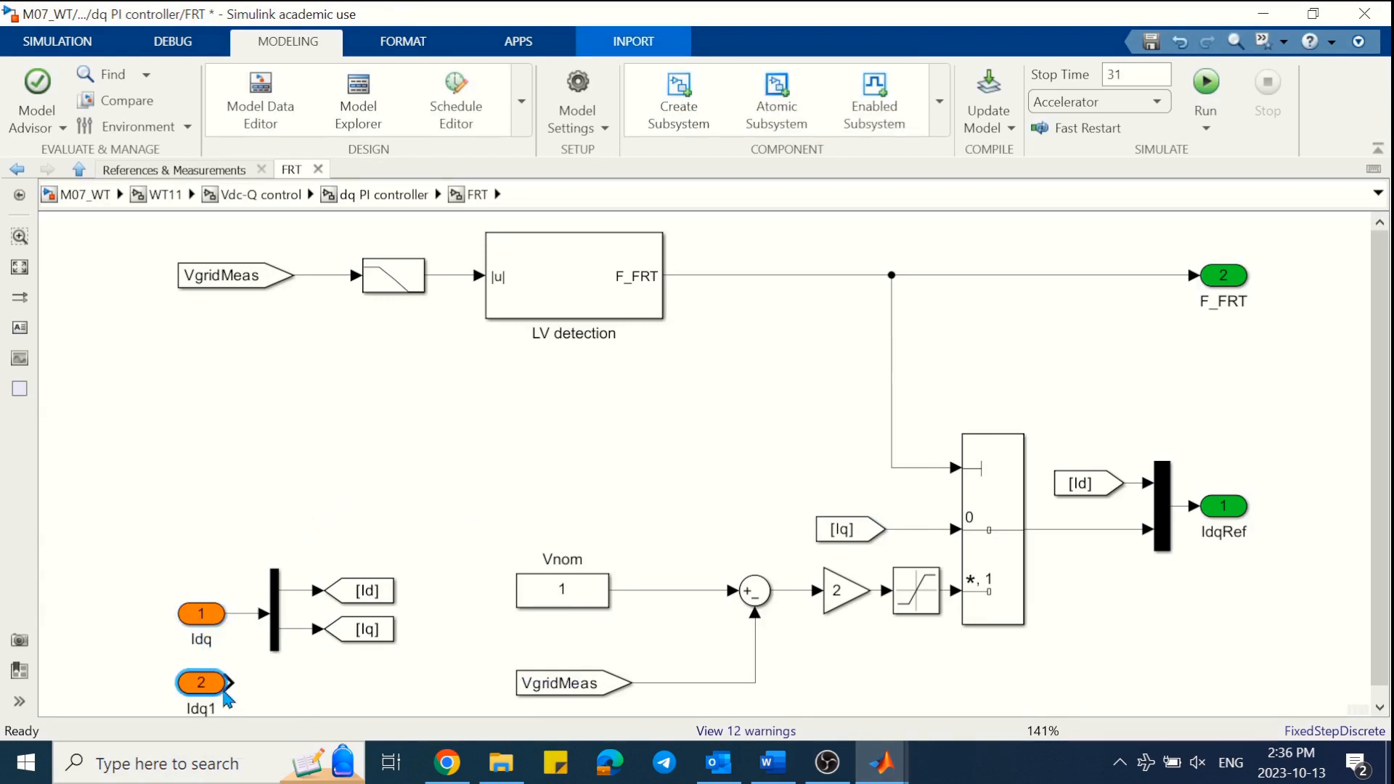
- Move the FRT input group upward and replace the Demux with direct connections from the two inports to [Id] and [Iq]
{"action": "left_click", "coordinate": [396, 676]}
{"action": "key", "text": "space"}
{"action": "left_click_drag", "start_coordinate": [367, 611], "coordinate": [381, 484]}
{"action": "left_click", "coordinate": [300, 465]}
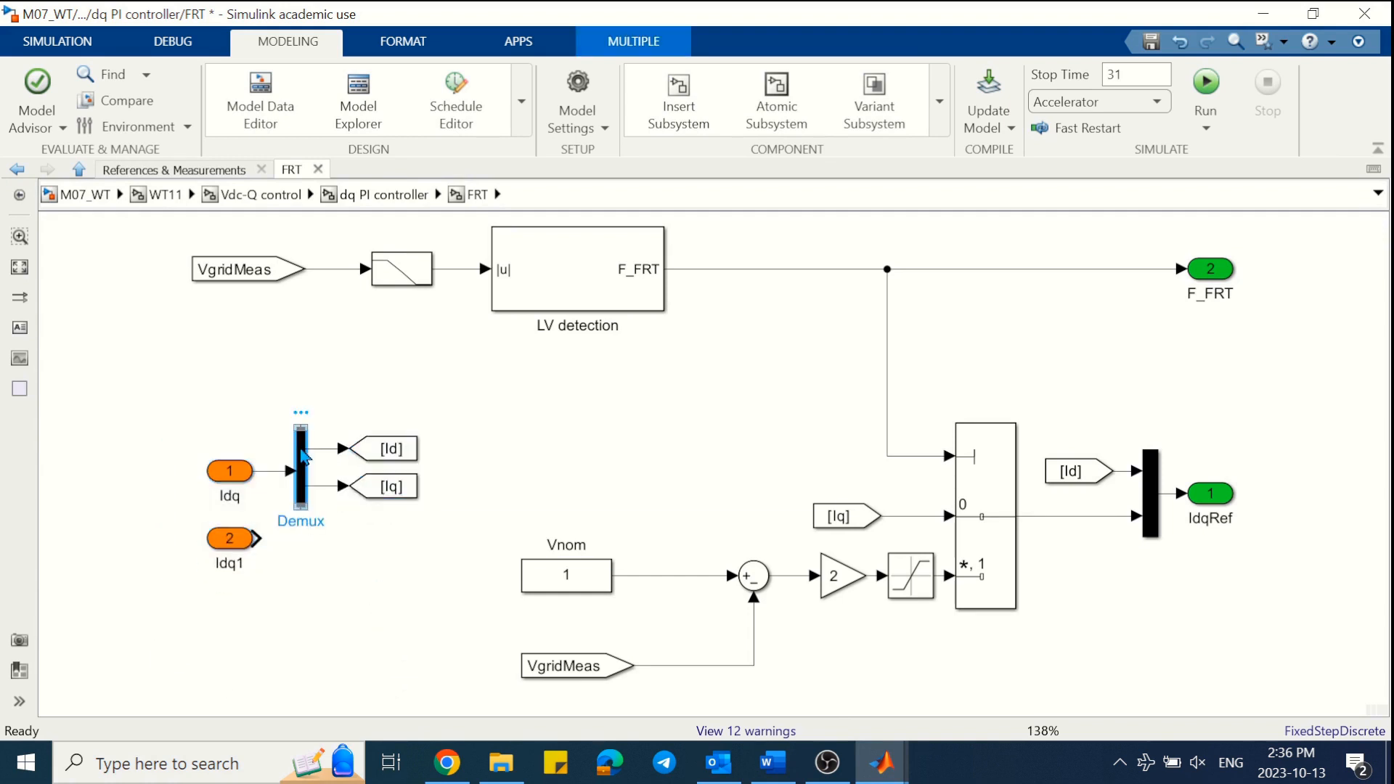
{"action": "key", "text": "Delete"}
{"action": "left_click_drag", "start_coordinate": [234, 477], "coordinate": [241, 455]}
{"action": "left_click_drag", "start_coordinate": [224, 544], "coordinate": [382, 492]}
{"action": "left_click_drag", "start_coordinate": [383, 489], "coordinate": [384, 535]}
- Rename the two FRT inports Id and Iq, and return to the dq PI controller level
{"action": "left_click", "coordinate": [246, 473]}
{"action": "key", "text": "BackSpace"}
{"action": "left_click", "coordinate": [249, 557]}
{"action": "type", "text": "Iq"}
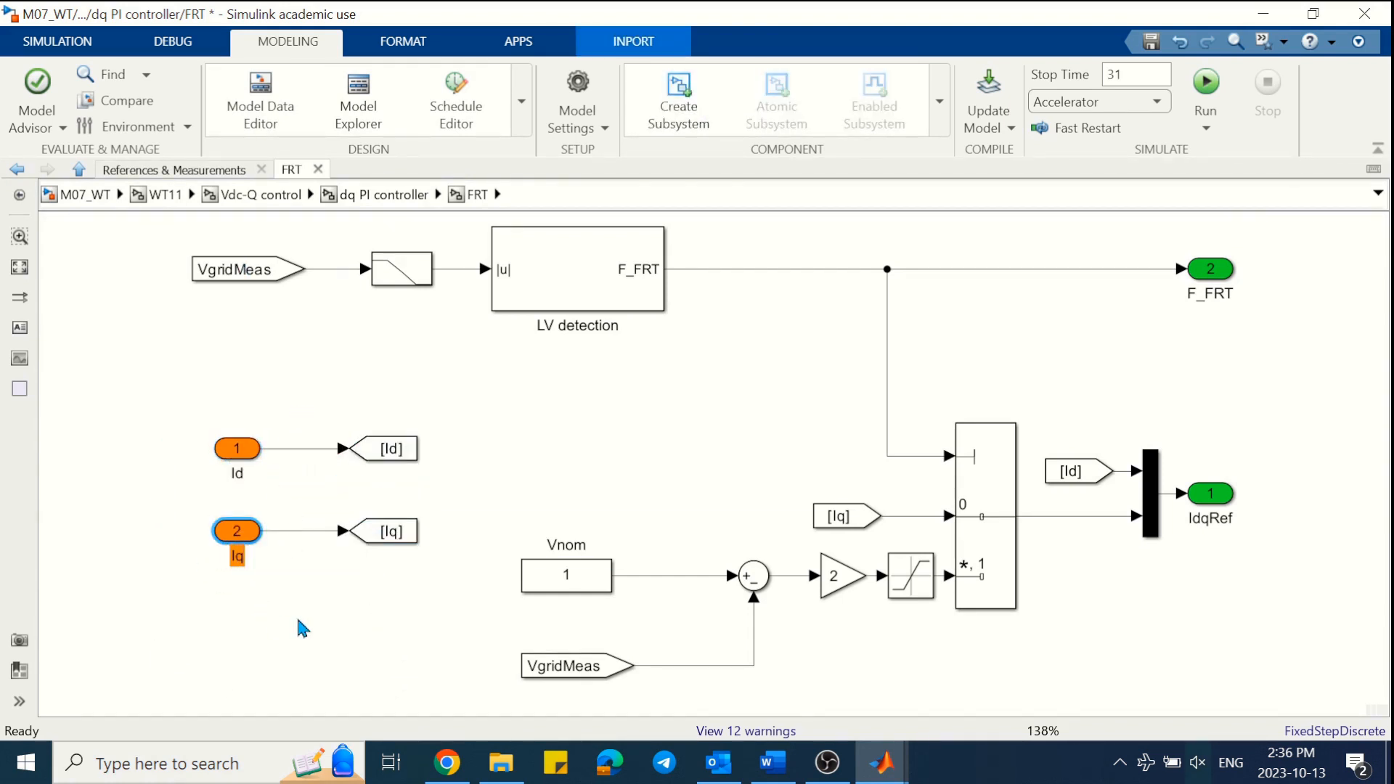
{"action": "left_click", "coordinate": [298, 625]}
{"action": "key", "text": "Escape"}
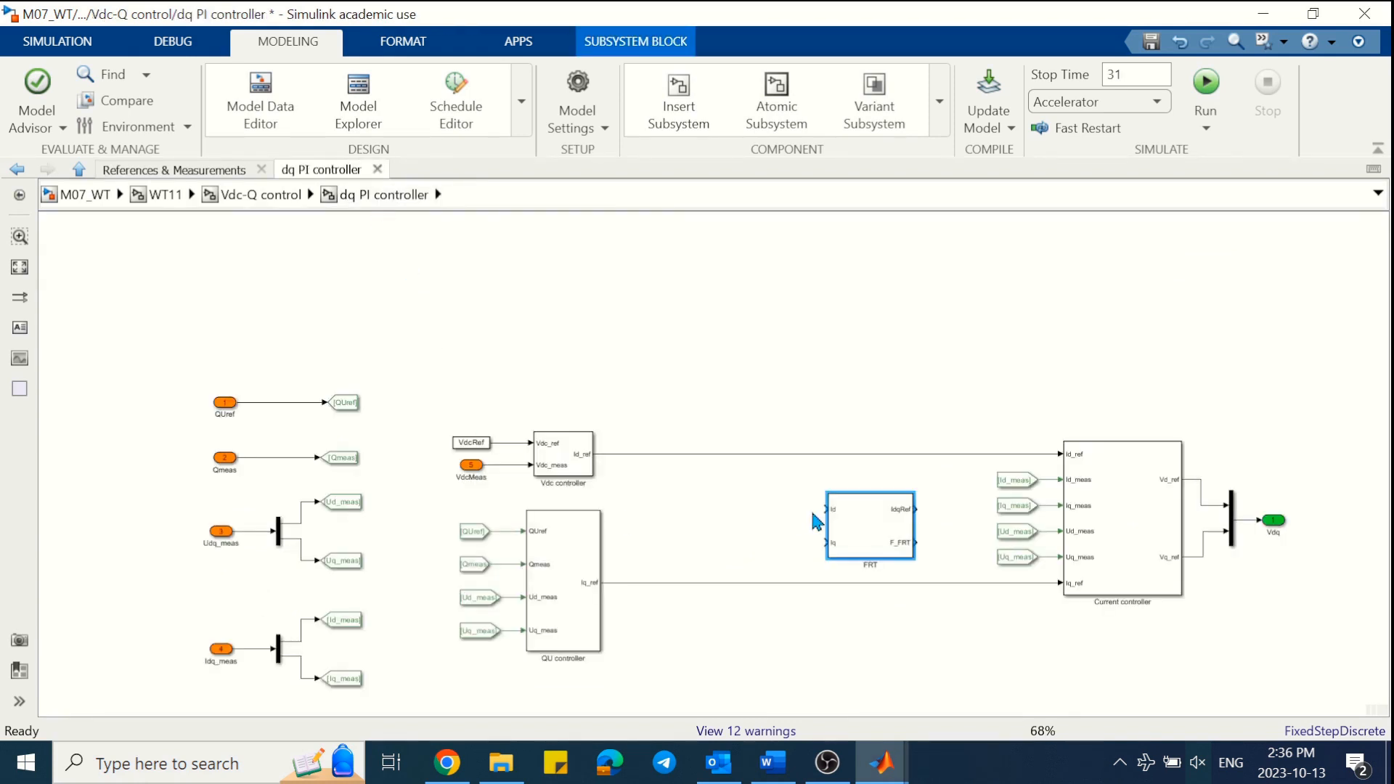
- Inside the FRT block, replace the output Mux with a direct [Id] connection to IdqRef, and duplicate that outport as port number 2
{"action": "double_click", "coordinate": [860, 531]}
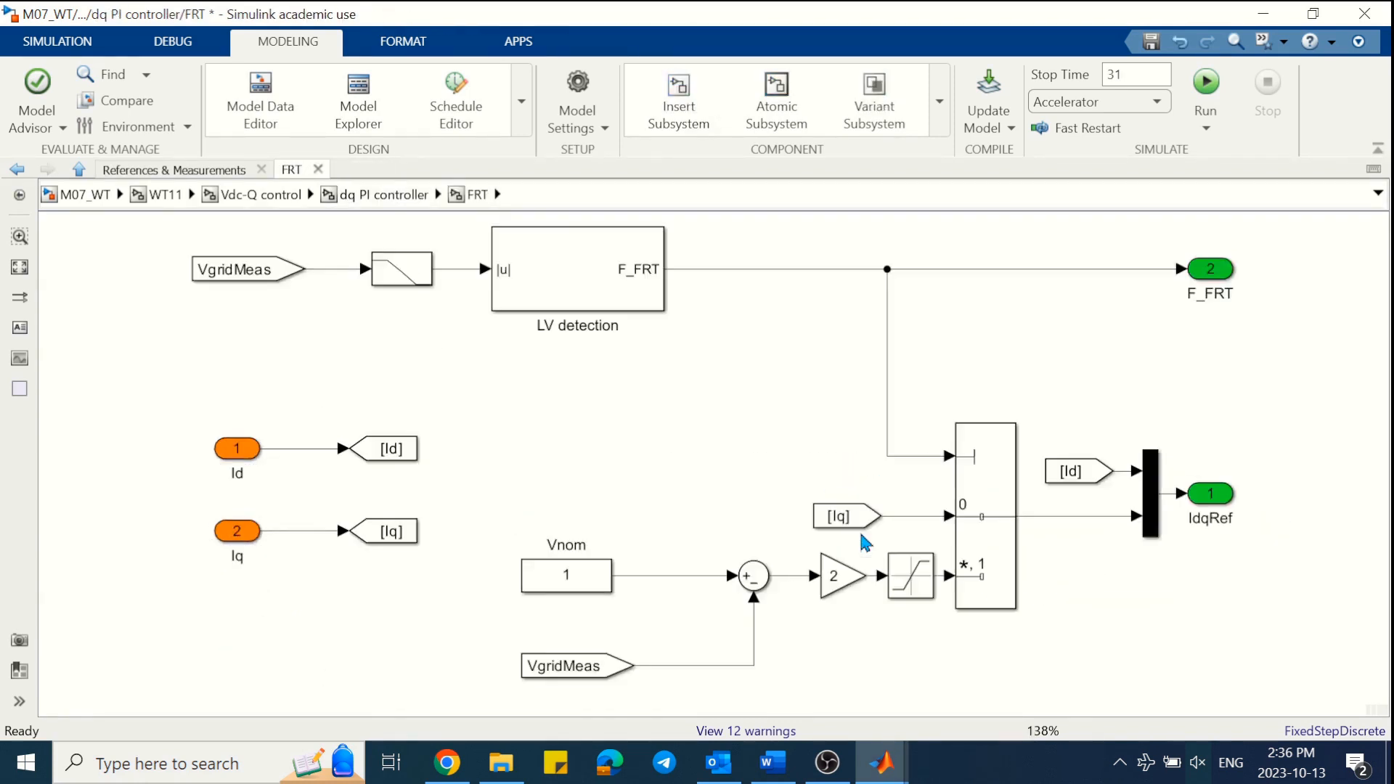
{"action": "left_click", "coordinate": [1153, 495]}
{"action": "key", "text": "Delete"}
{"action": "left_click_drag", "start_coordinate": [1213, 502], "coordinate": [1199, 480]}
{"action": "left_click_drag", "start_coordinate": [1199, 481], "coordinate": [1198, 535]}
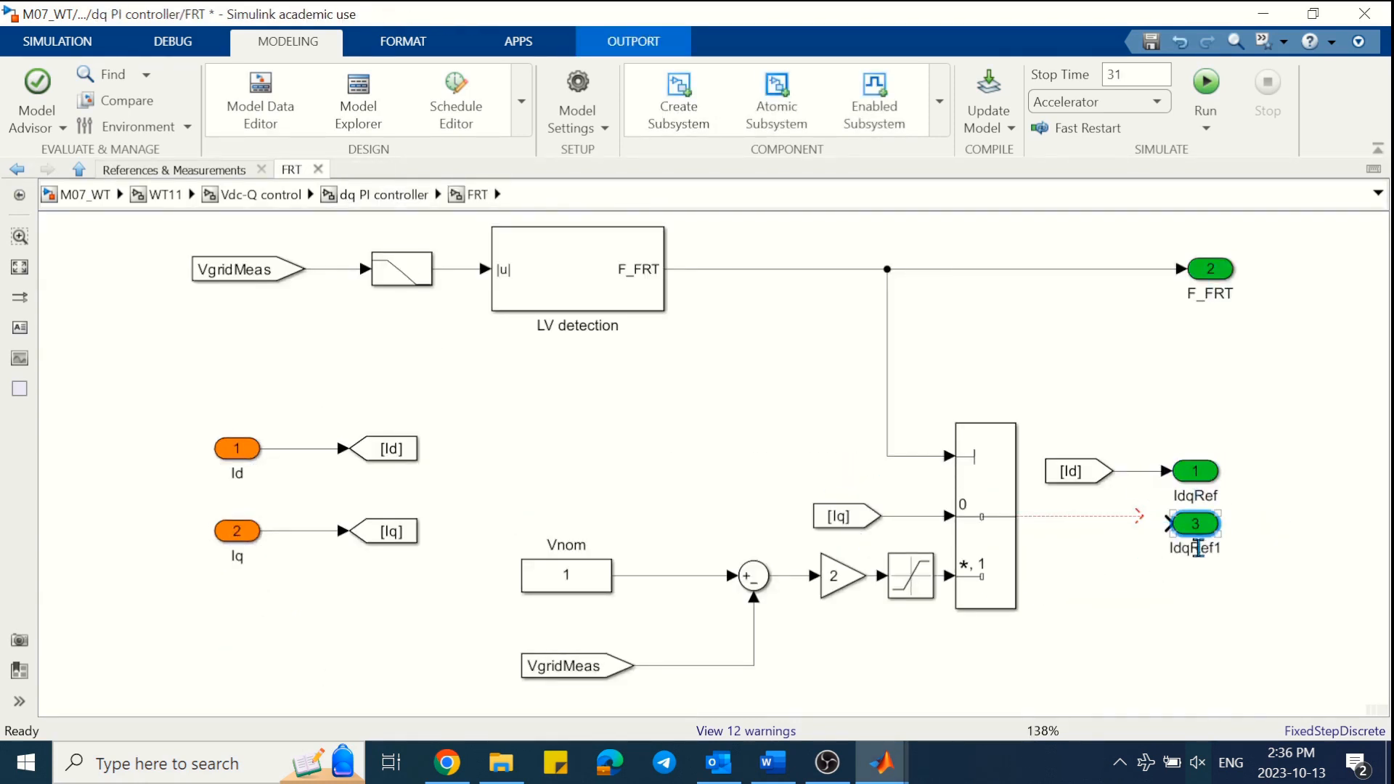
{"action": "double_click", "coordinate": [1198, 530]}
{"action": "type", "text": "2"}
{"action": "key", "text": "Return"}
- Move [Id] and its outport up above the switch, and connect the switch output to the duplicated outport
{"action": "left_click_drag", "start_coordinate": [1215, 432], "coordinate": [1081, 484]}
{"action": "left_click_drag", "start_coordinate": [1197, 477], "coordinate": [1211, 403]}
{"action": "left_click", "coordinate": [1196, 577]}
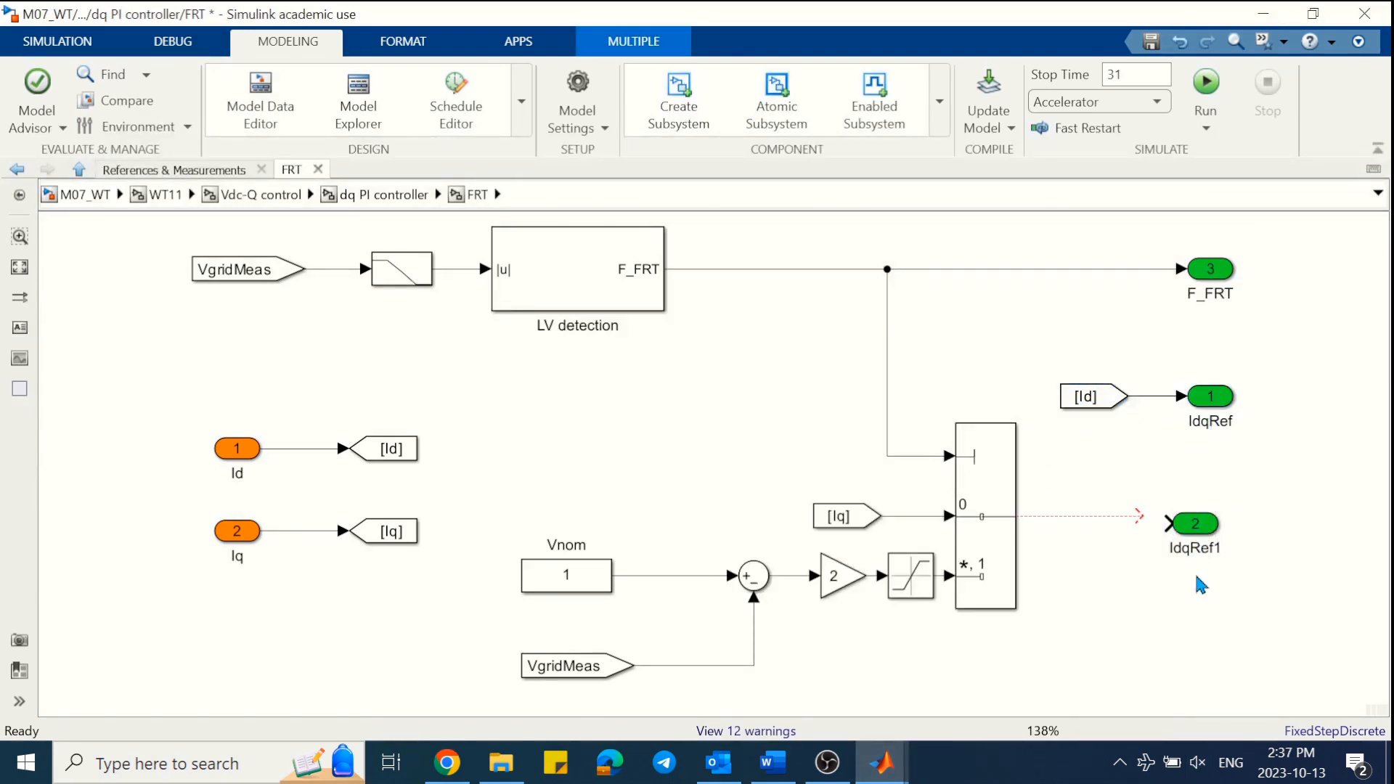
{"action": "mouse_move", "coordinate": [1195, 527]}
{"action": "left_mouse_down"}
{"action": "mouse_move", "coordinate": [1210, 520]}
{"action": "mouse_move", "coordinate": [1187, 517]}
{"action": "left_mouse_up"}
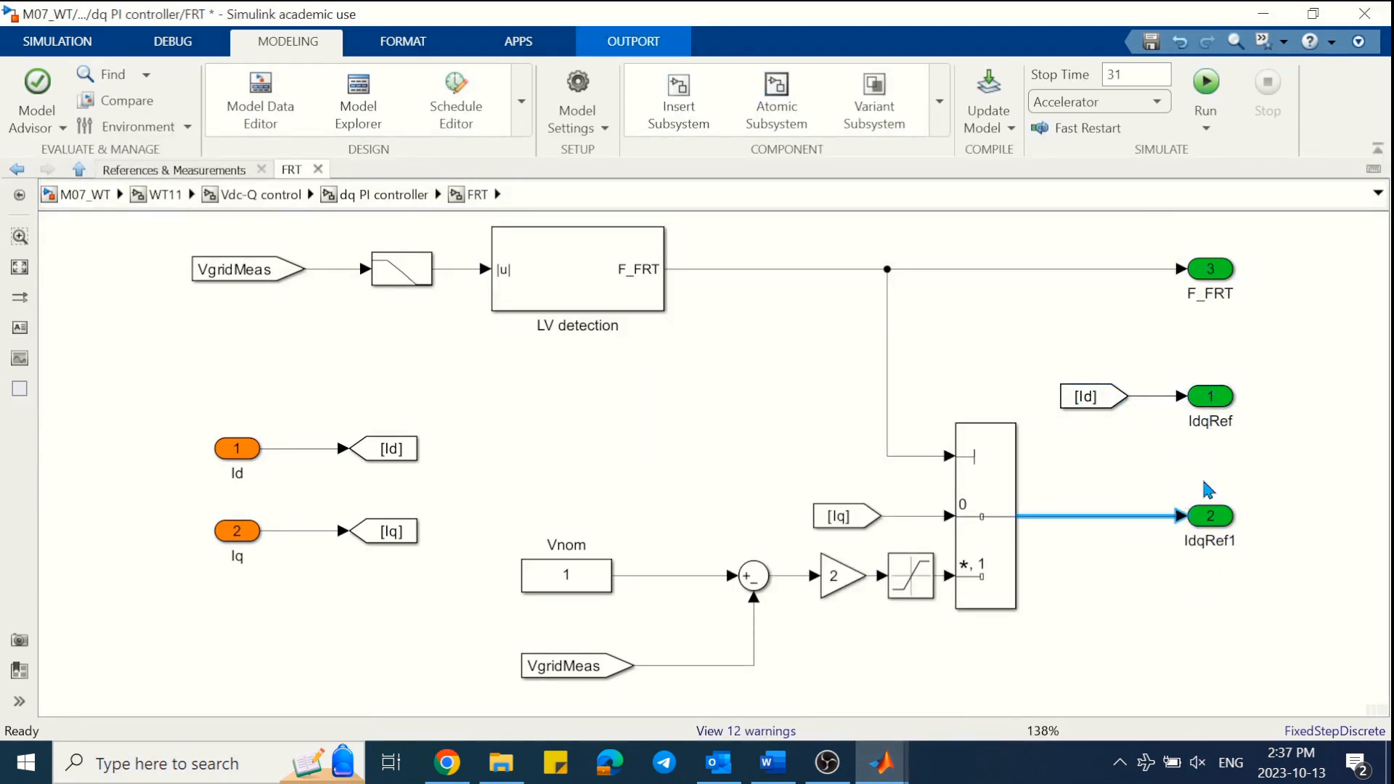
- Rename the two current reference outports of the FRT block IdRef and IqRef
{"action": "left_click", "coordinate": [1202, 421]}
{"action": "key", "text": "Delete"}
{"action": "left_click", "coordinate": [1208, 570]}
{"action": "left_click", "coordinate": [1200, 541]}
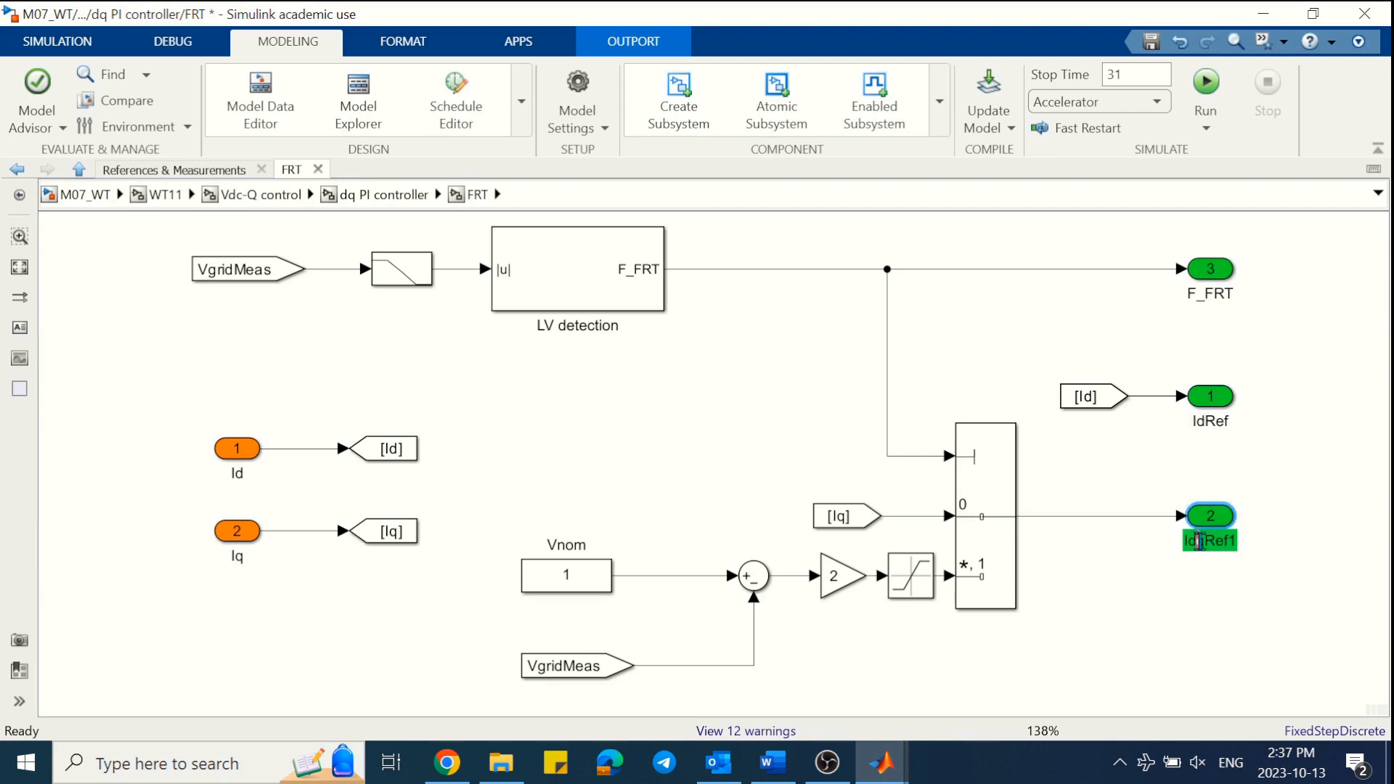
{"action": "key", "text": "BackSpace"}
{"action": "left_click", "coordinate": [1229, 541]}
{"action": "key", "text": "BackSpace"}
{"action": "left_click", "coordinate": [1202, 632]}
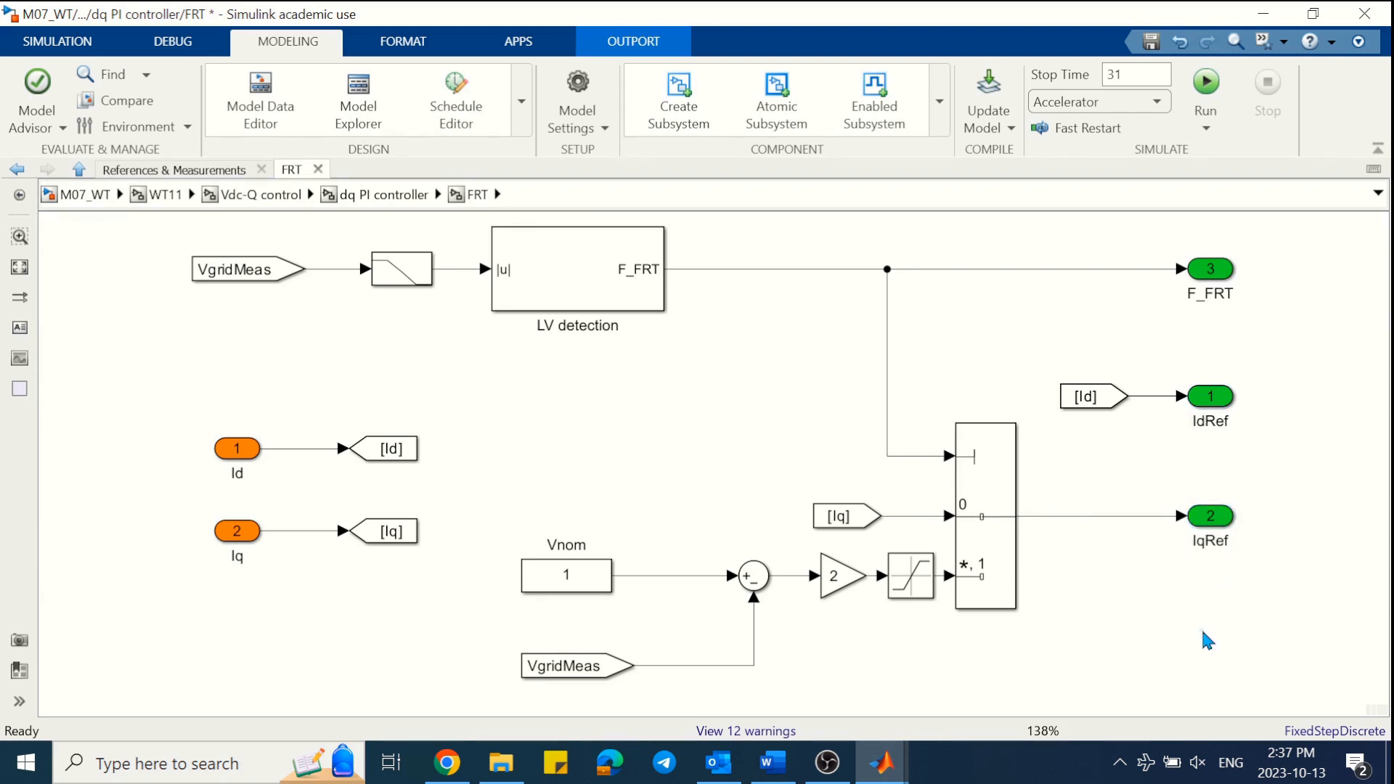
- In the dq PI controller, connect the FRT block's IdRef and IqRef outputs to the Current controller's Id_ref and Iq_ref inputs
{"action": "left_click", "coordinate": [392, 196]}
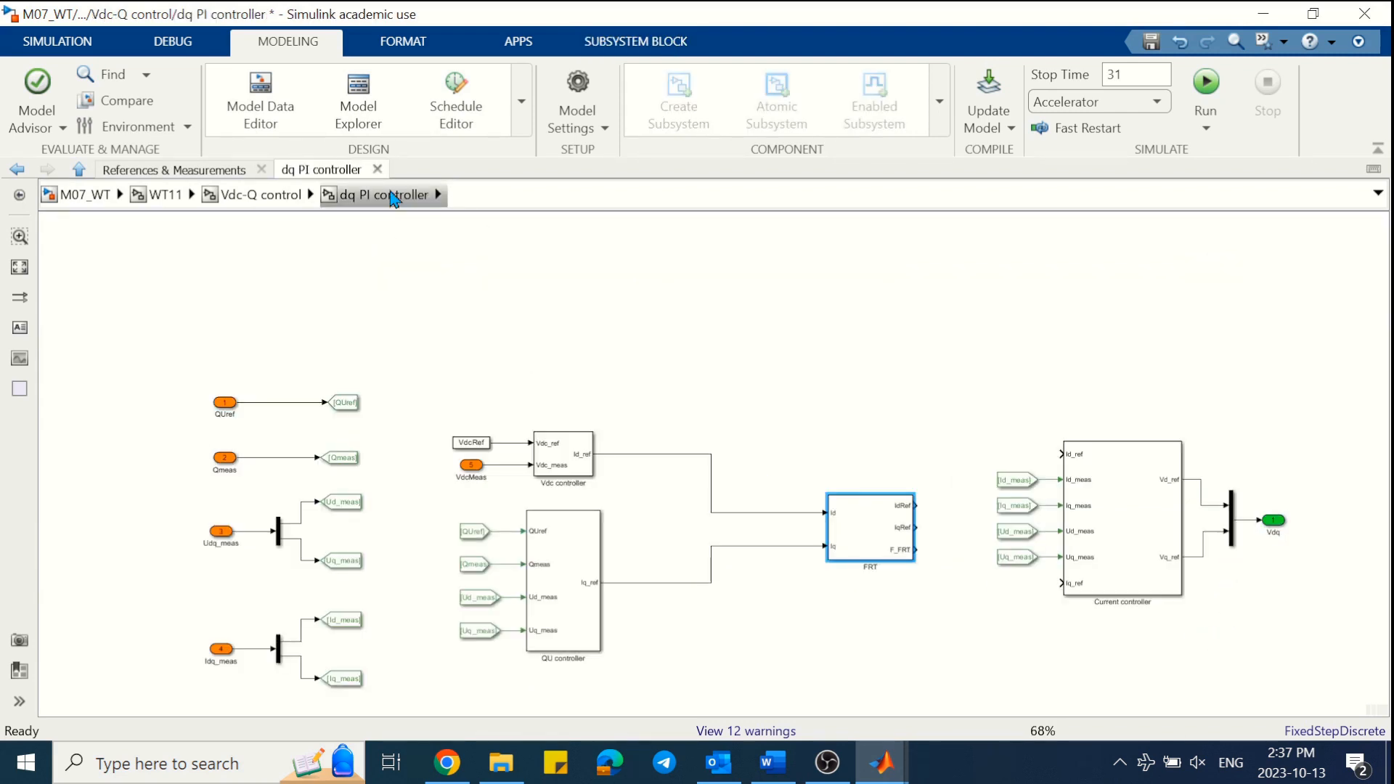
{"action": "left_click_drag", "start_coordinate": [916, 506], "coordinate": [1060, 454]}
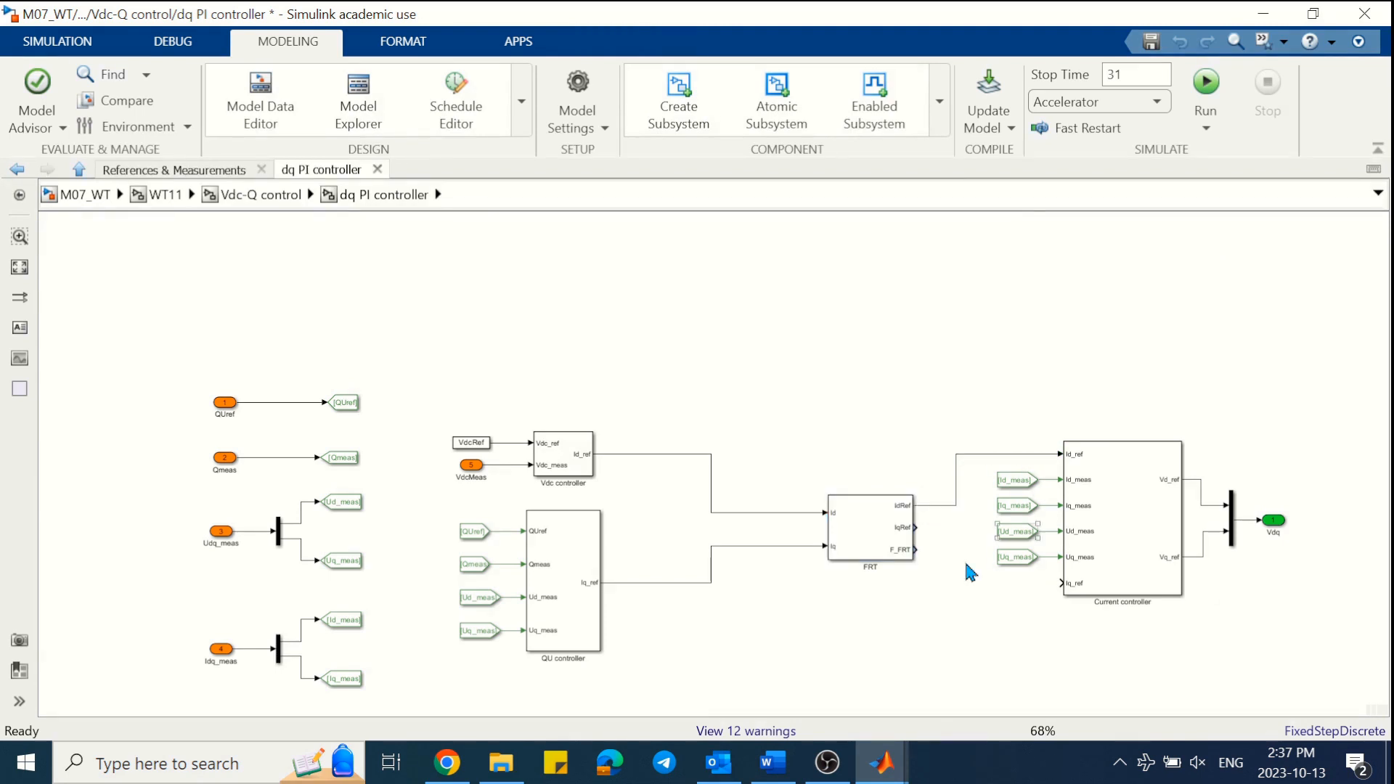
{"action": "left_click_drag", "start_coordinate": [916, 527], "coordinate": [1063, 583]}
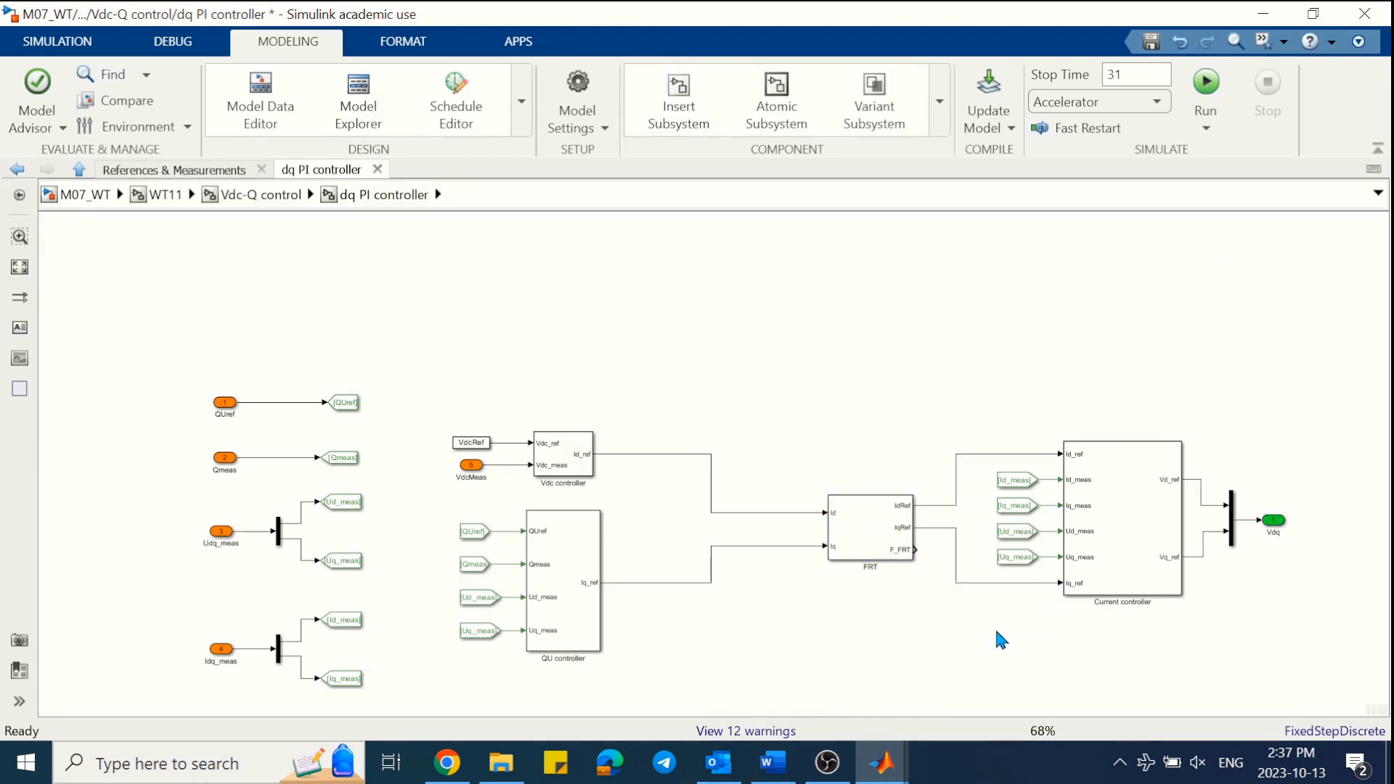
{"action": "key", "text": "space"}
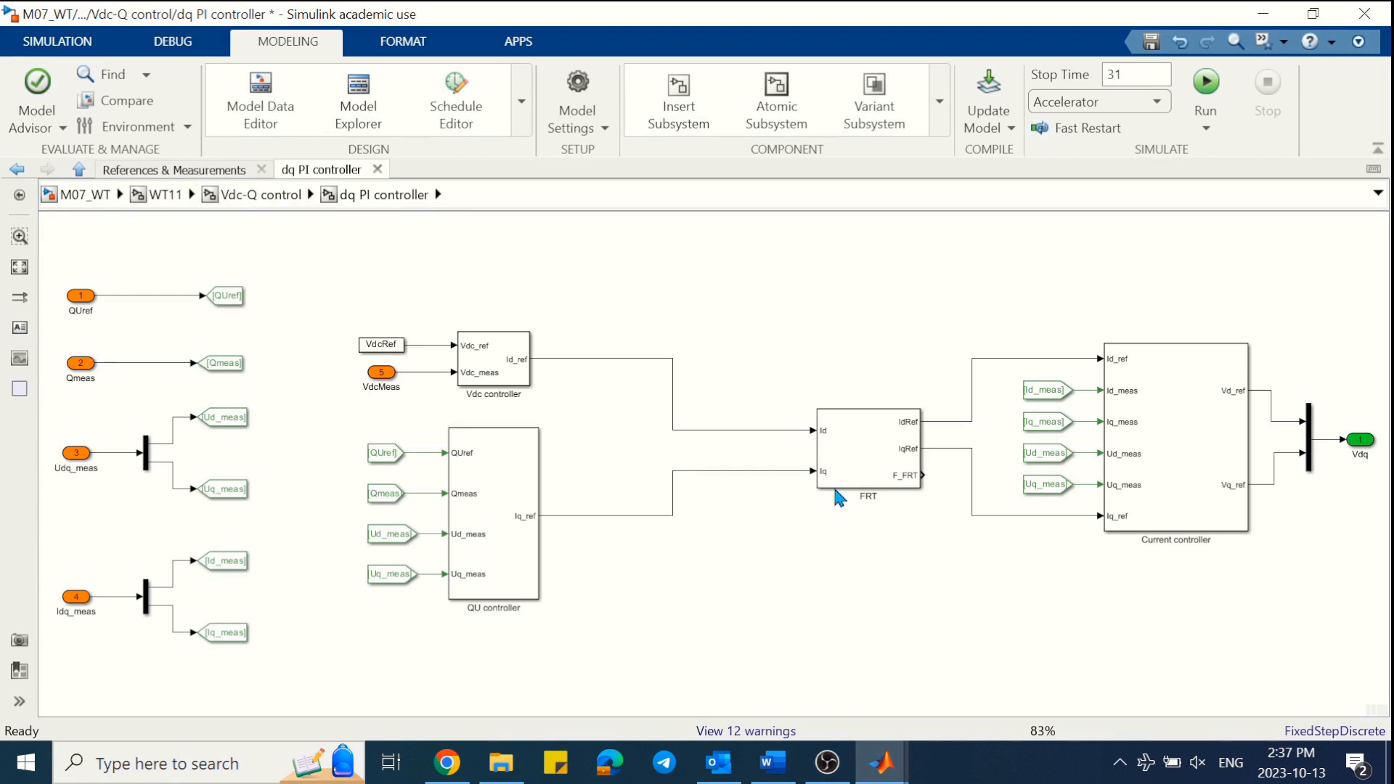
- Add a Scope below the FRT block, connect it to the F_FRT output, and place the signal label beside the scope
{"action": "left_click", "coordinate": [917, 468]}
{"action": "left_click", "coordinate": [1020, 554]}
{"action": "double_click", "coordinate": [997, 572]}
{"action": "type", "text": "sco"}
{"action": "key", "text": "Return"}
{"action": "left_click_drag", "start_coordinate": [979, 570], "coordinate": [922, 475]}
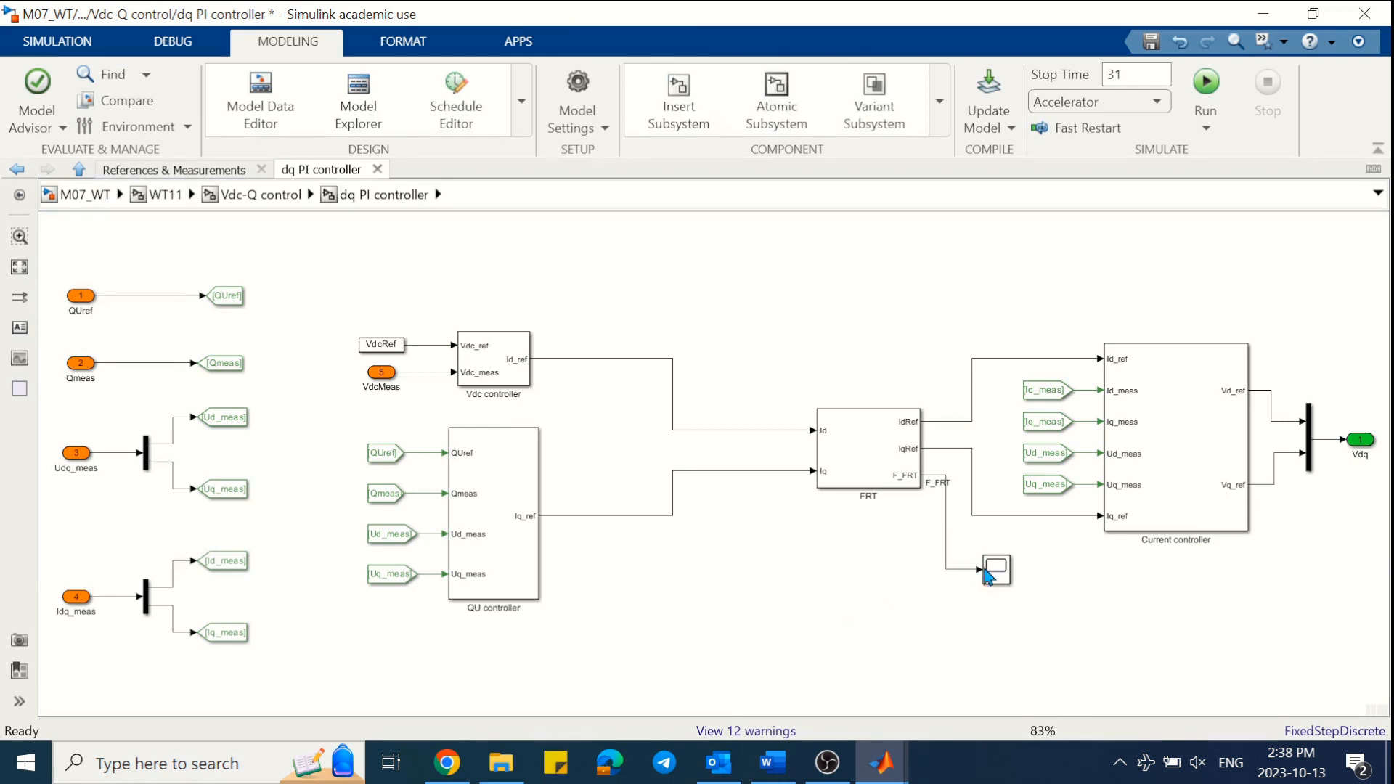
{"action": "left_click_drag", "start_coordinate": [989, 573], "coordinate": [1039, 573]}
{"action": "left_click_drag", "start_coordinate": [935, 482], "coordinate": [983, 579]}
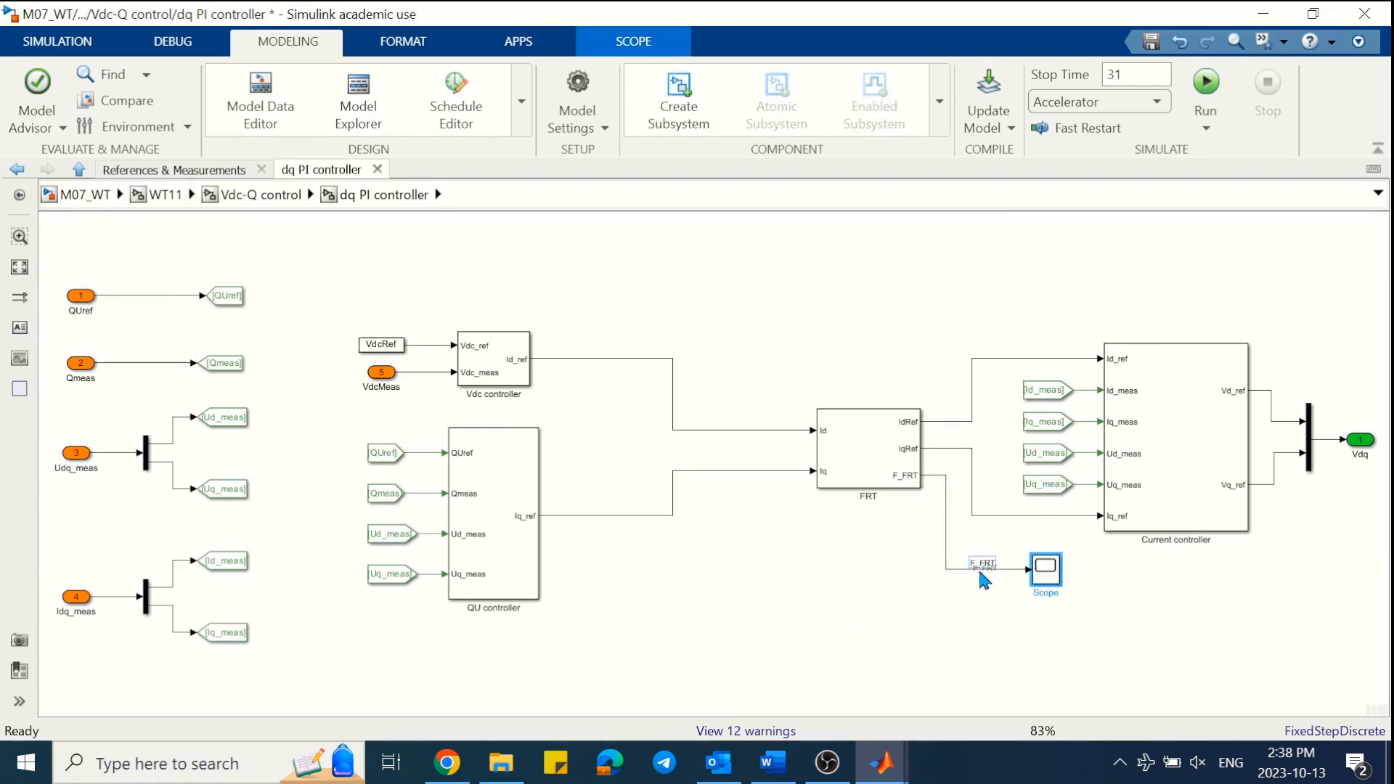
{"action": "left_click", "coordinate": [986, 617]}
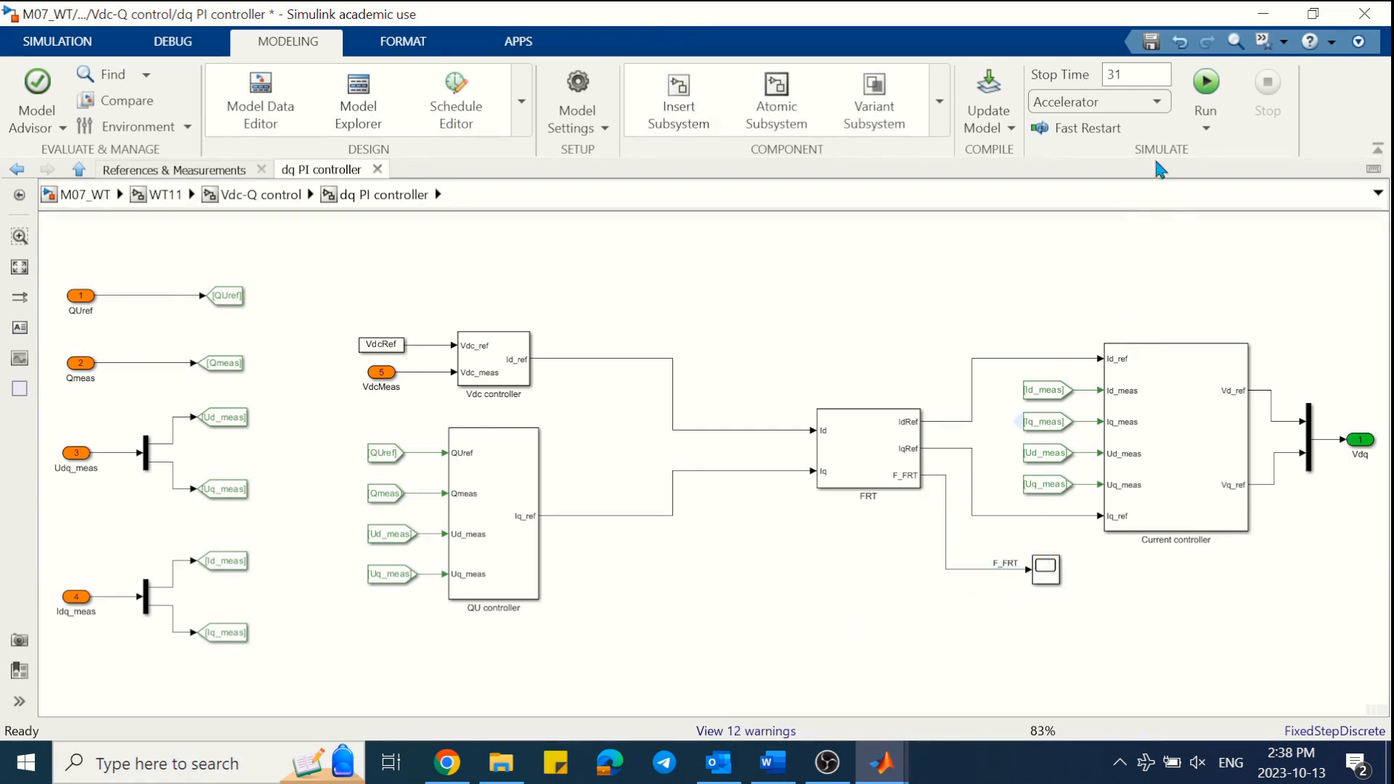
- Run the simulation and examine the F_FRT signal in the maximized scope, then close it
{"action": "left_click", "coordinate": [1205, 82]}
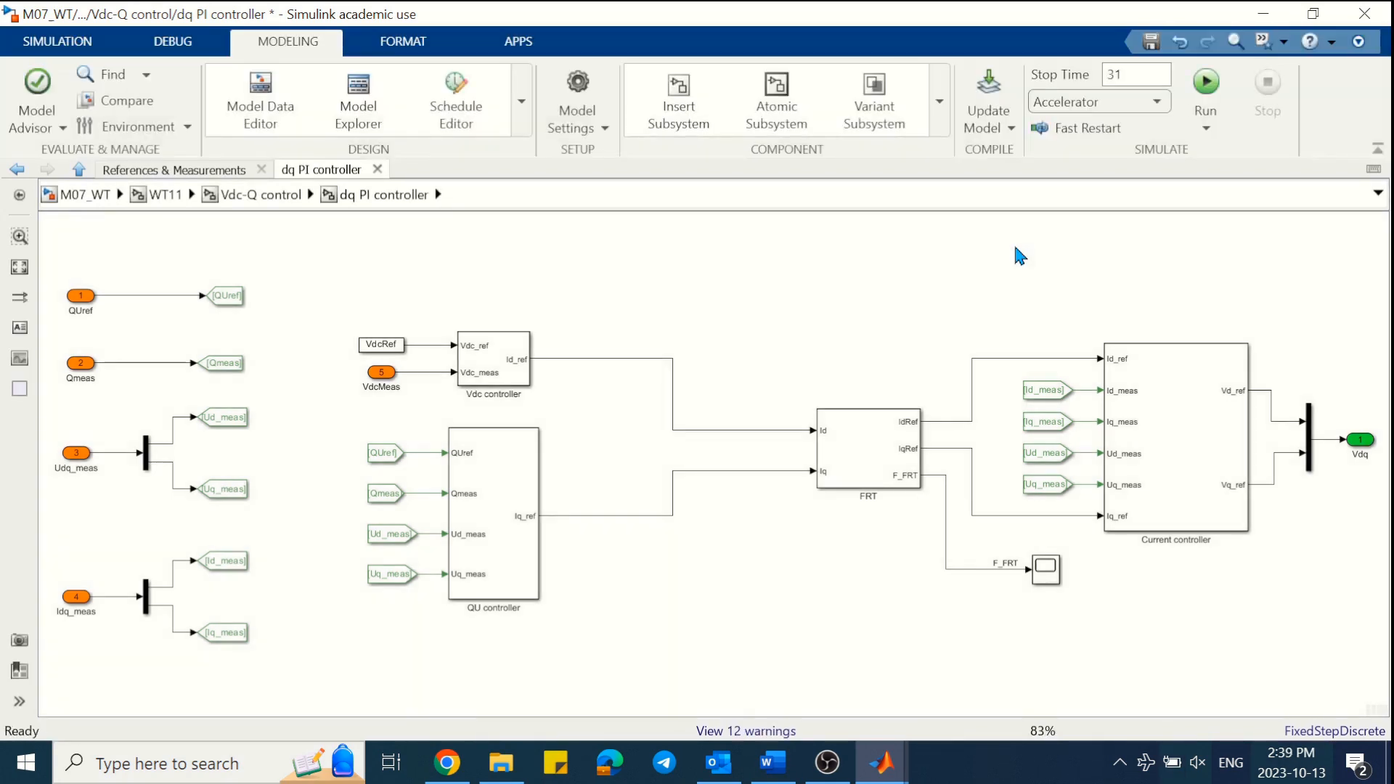
{"action": "double_click", "coordinate": [1045, 572]}
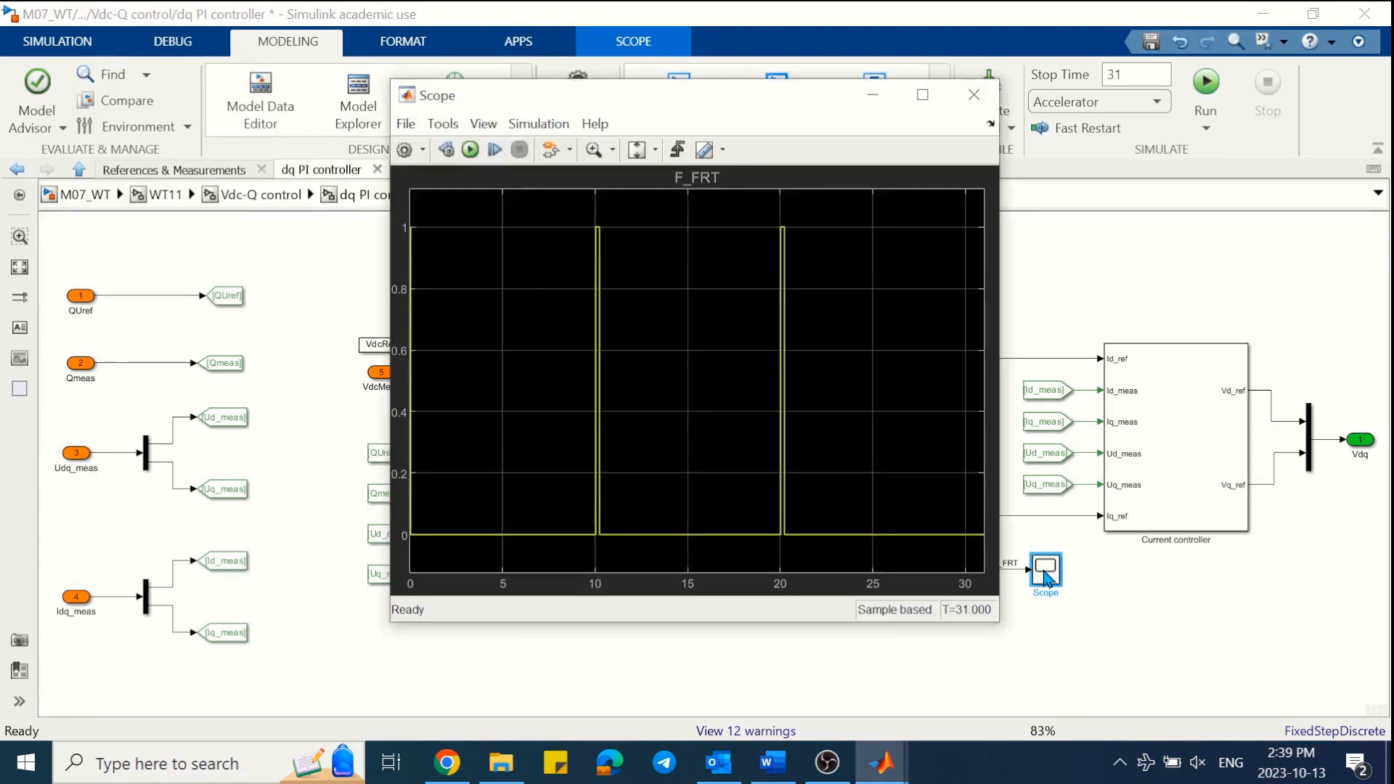
{"action": "left_click", "coordinate": [936, 93]}
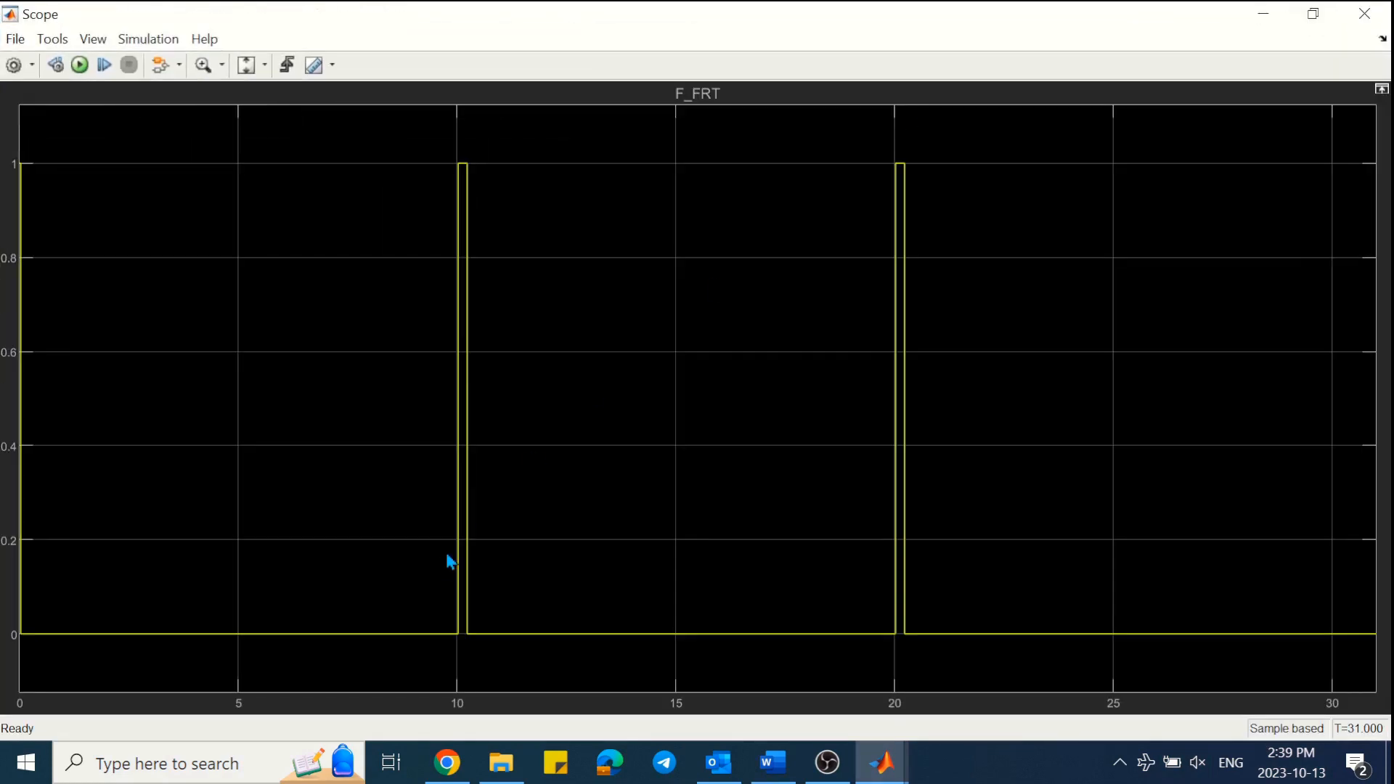
{"action": "left_click", "coordinate": [1365, 13]}
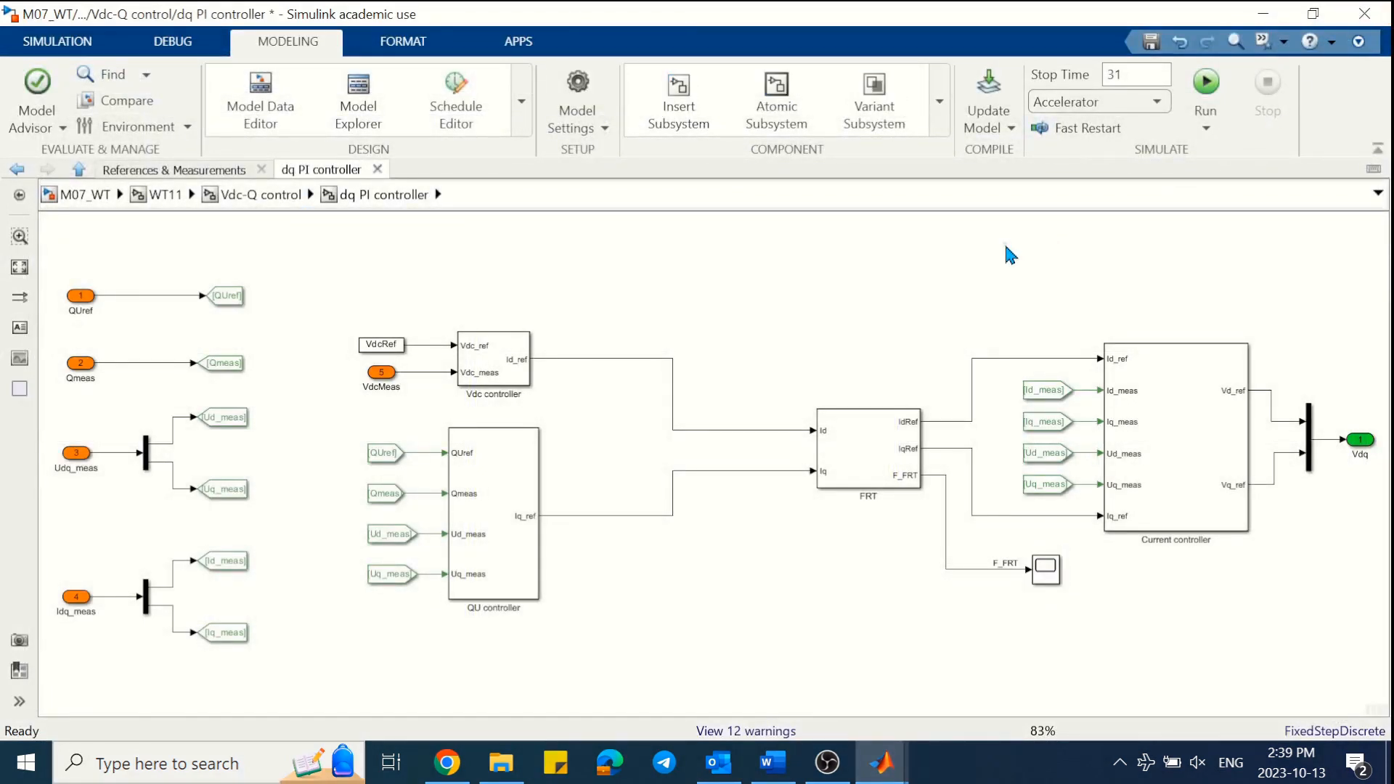
- Open the Iq Comparison scope in the Current controller and scale its axes to compare Iq_ref with Iq_meas
{"action": "double_click", "coordinate": [1127, 381]}
{"action": "double_click", "coordinate": [780, 621]}
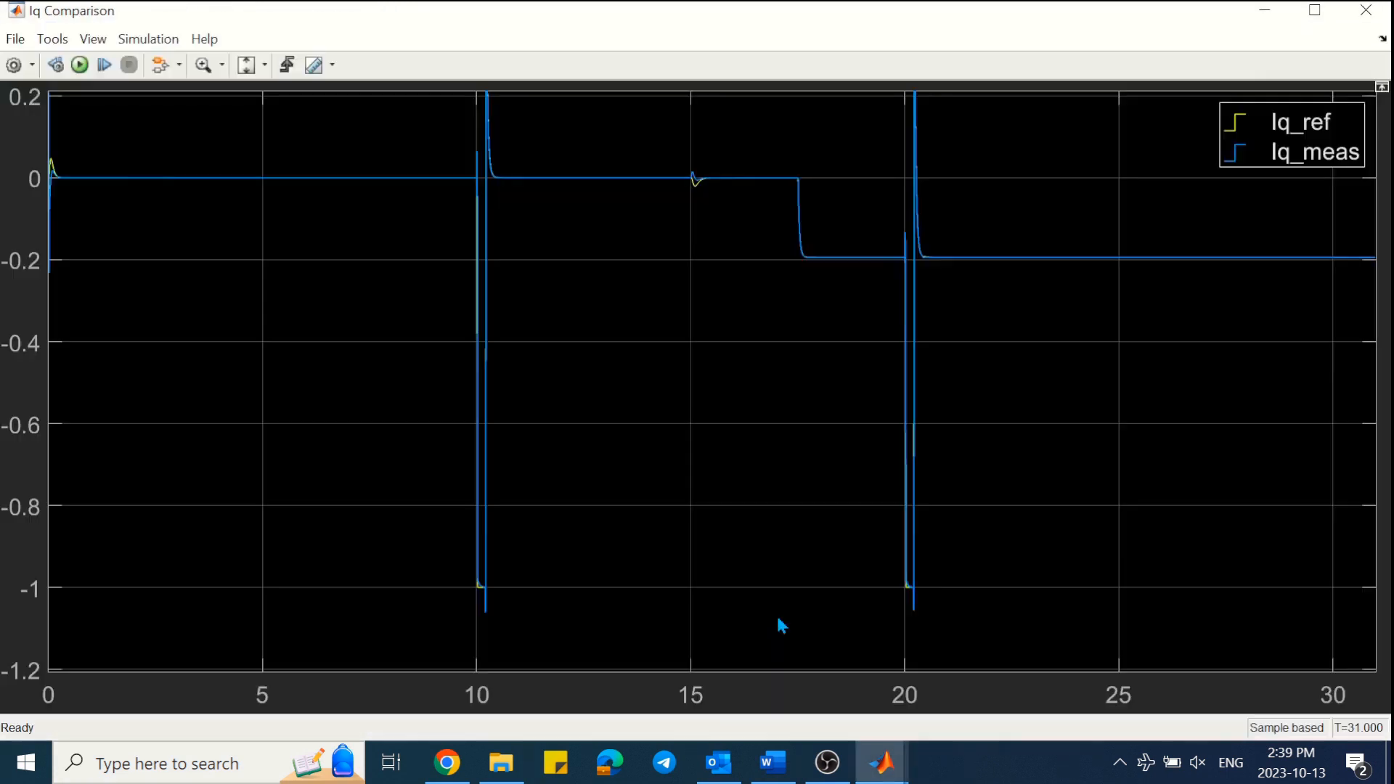
{"action": "left_click", "coordinate": [247, 65]}
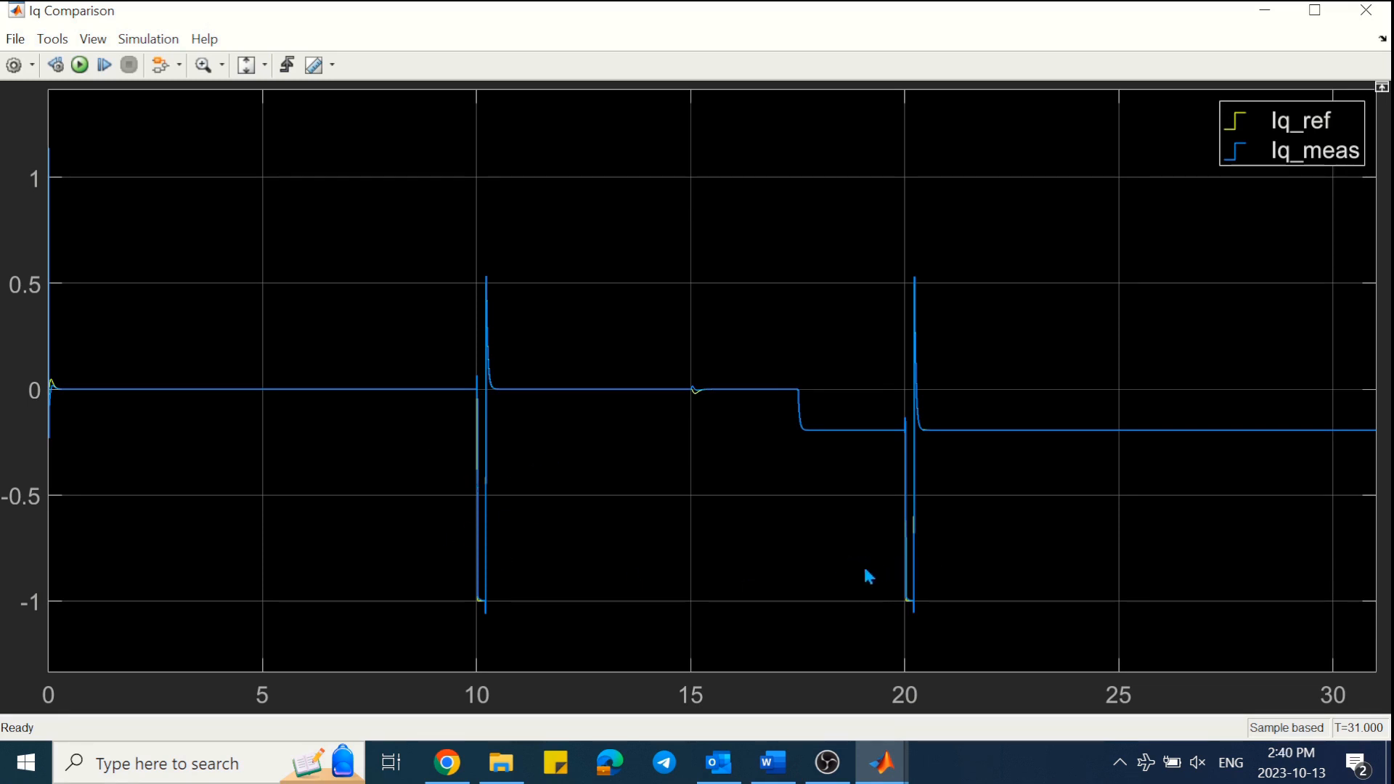
{"action": "left_click", "coordinate": [1250, 16]}
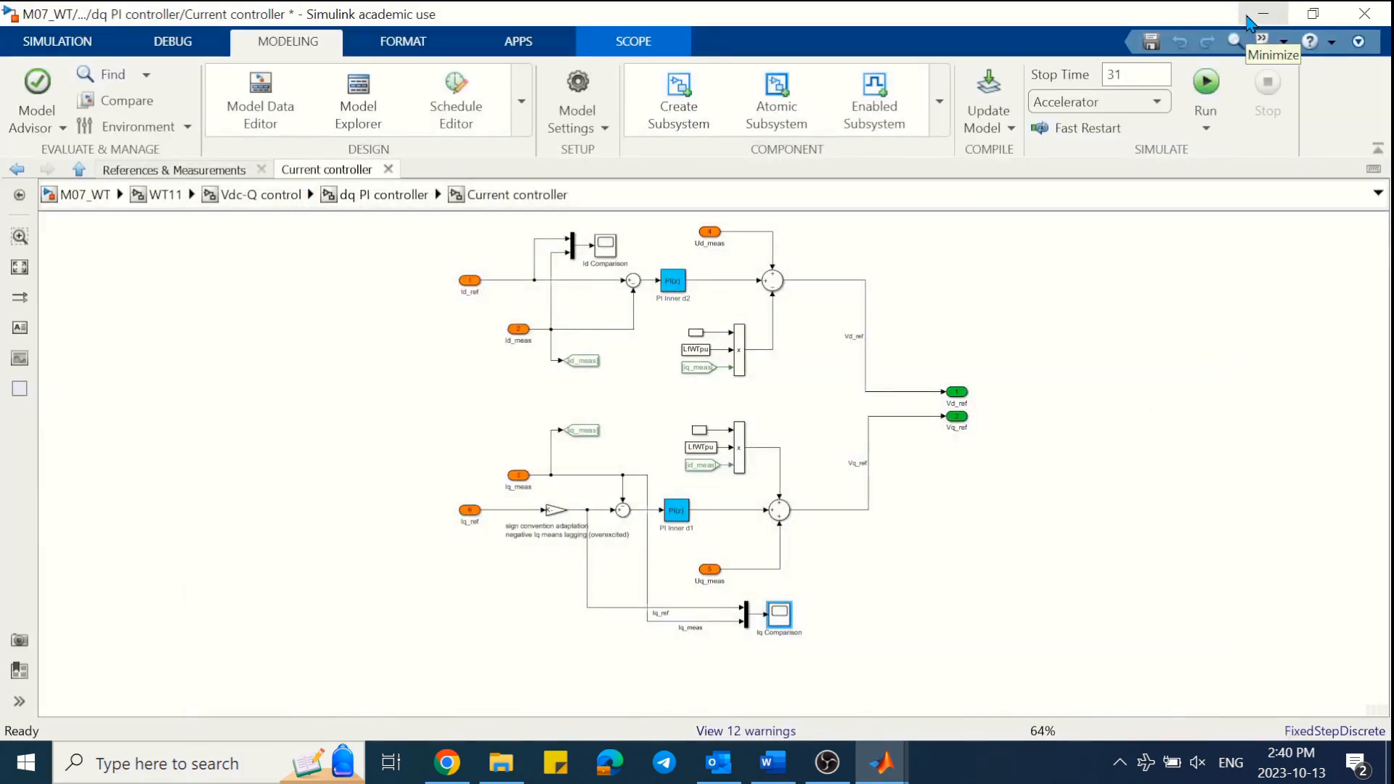
- Check the gain value of the sign convention block after Iq_ref and review the Iq Comparison scope again
{"action": "left_click", "coordinate": [557, 511]}
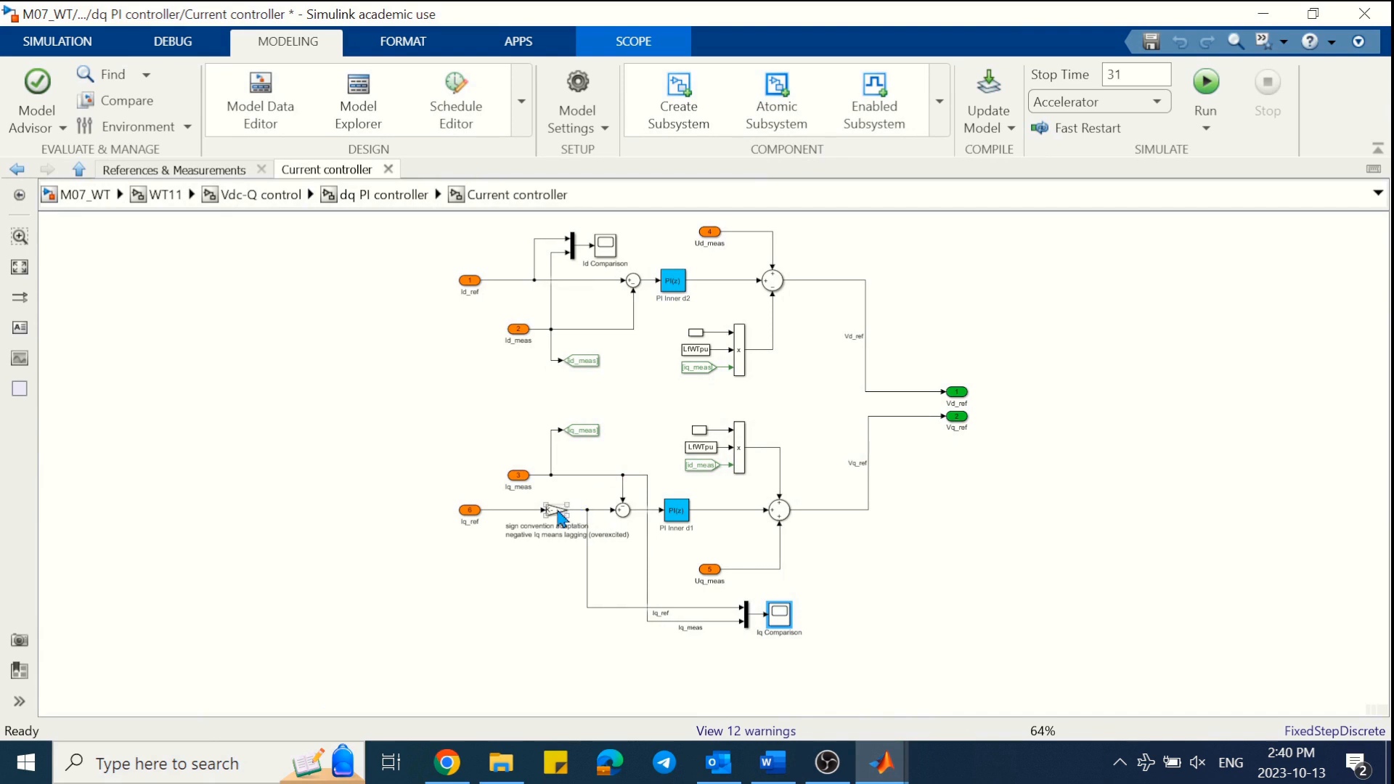
{"action": "double_click", "coordinate": [557, 513]}
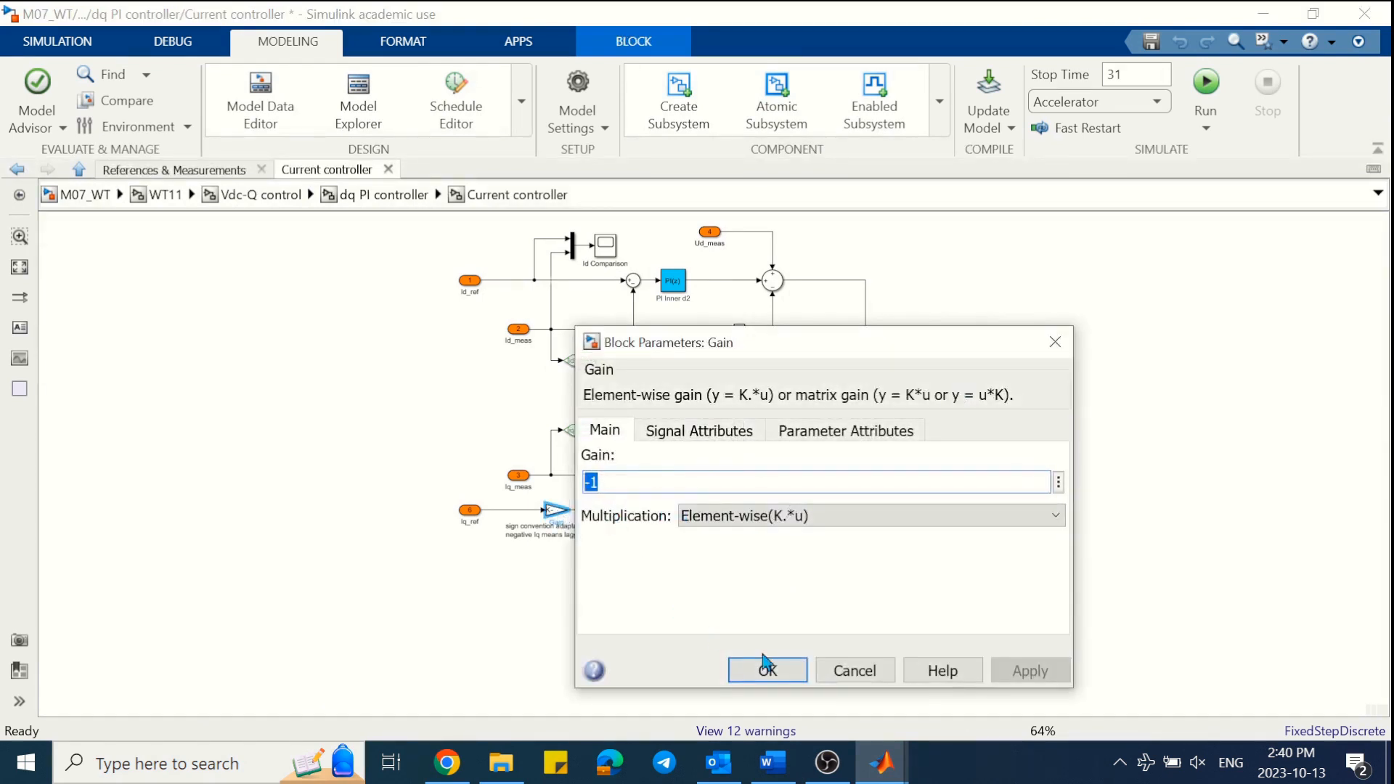
{"action": "left_click", "coordinate": [766, 666]}
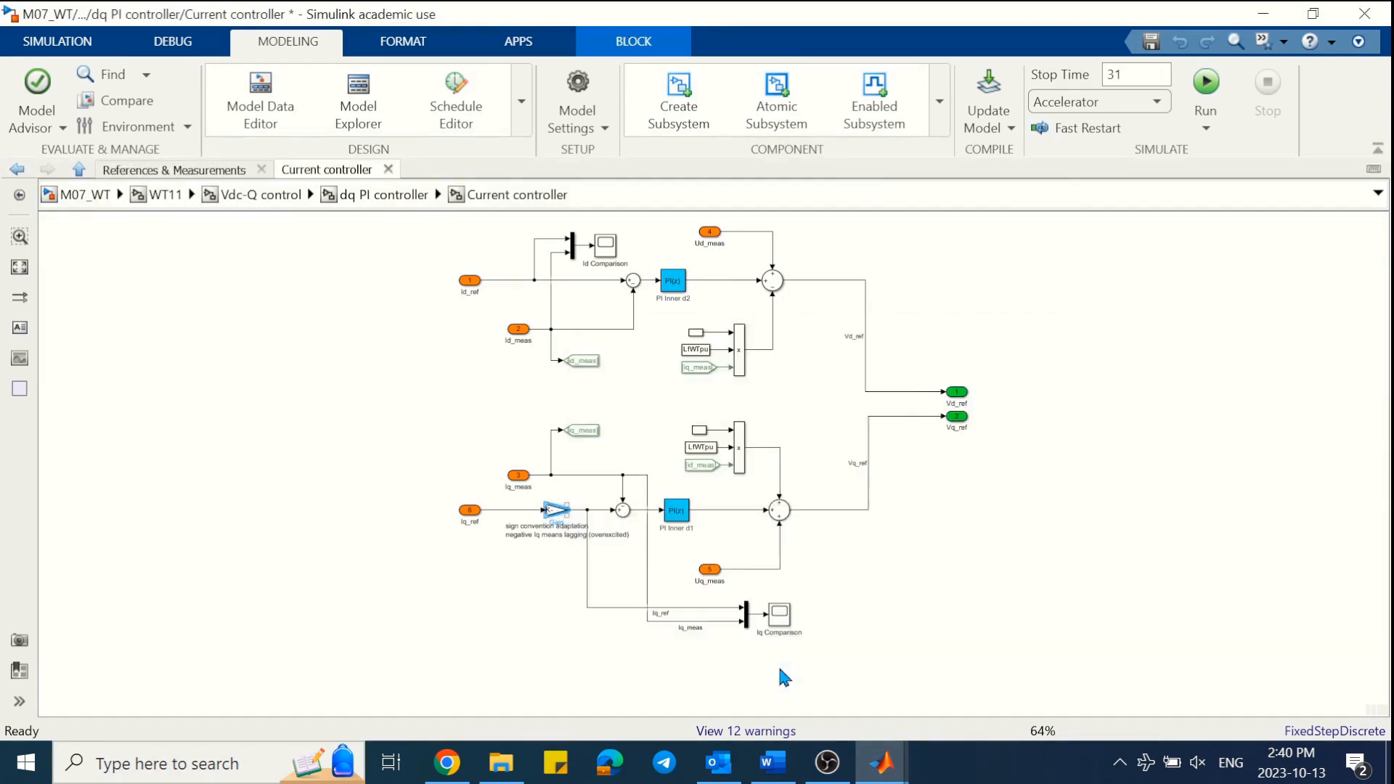
{"action": "left_click", "coordinate": [781, 615]}
{"action": "double_click", "coordinate": [782, 614]}
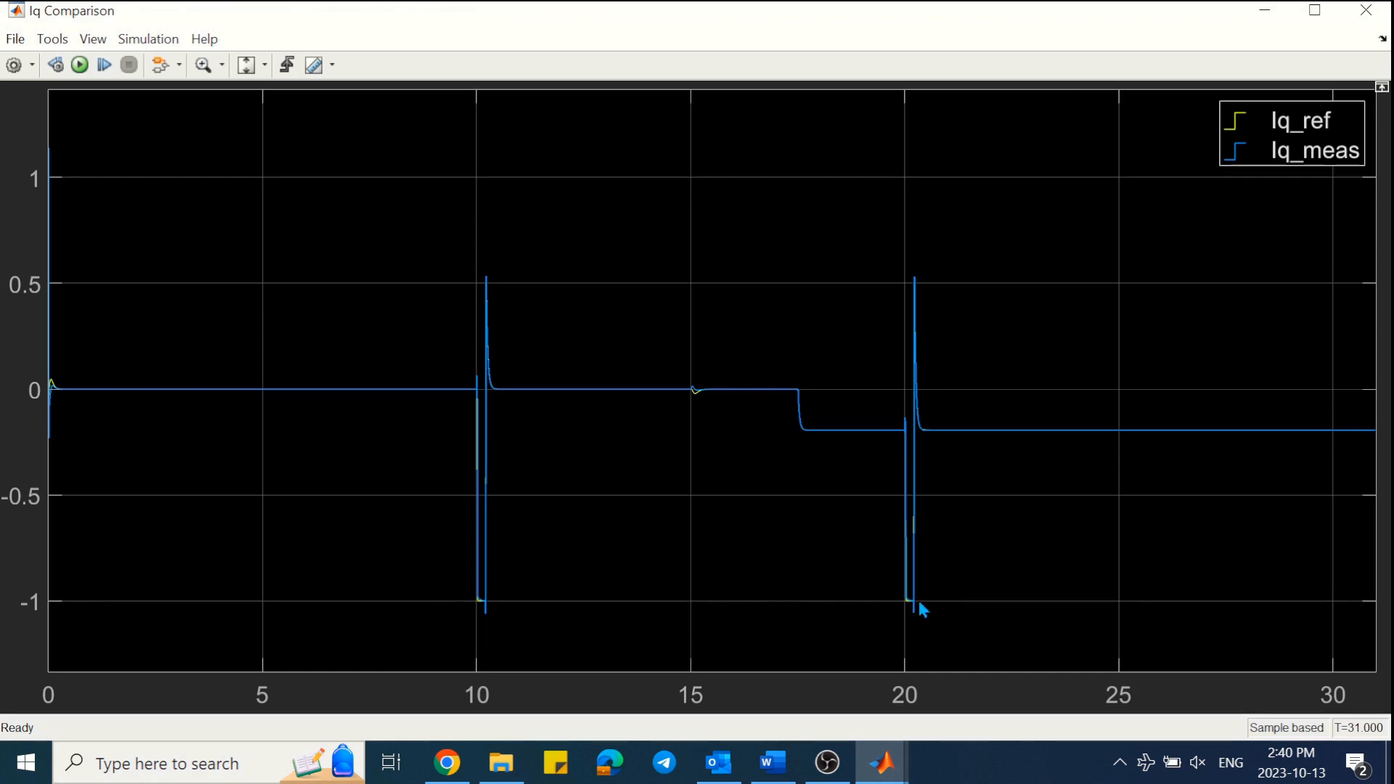
{"action": "left_click", "coordinate": [1265, 10]}
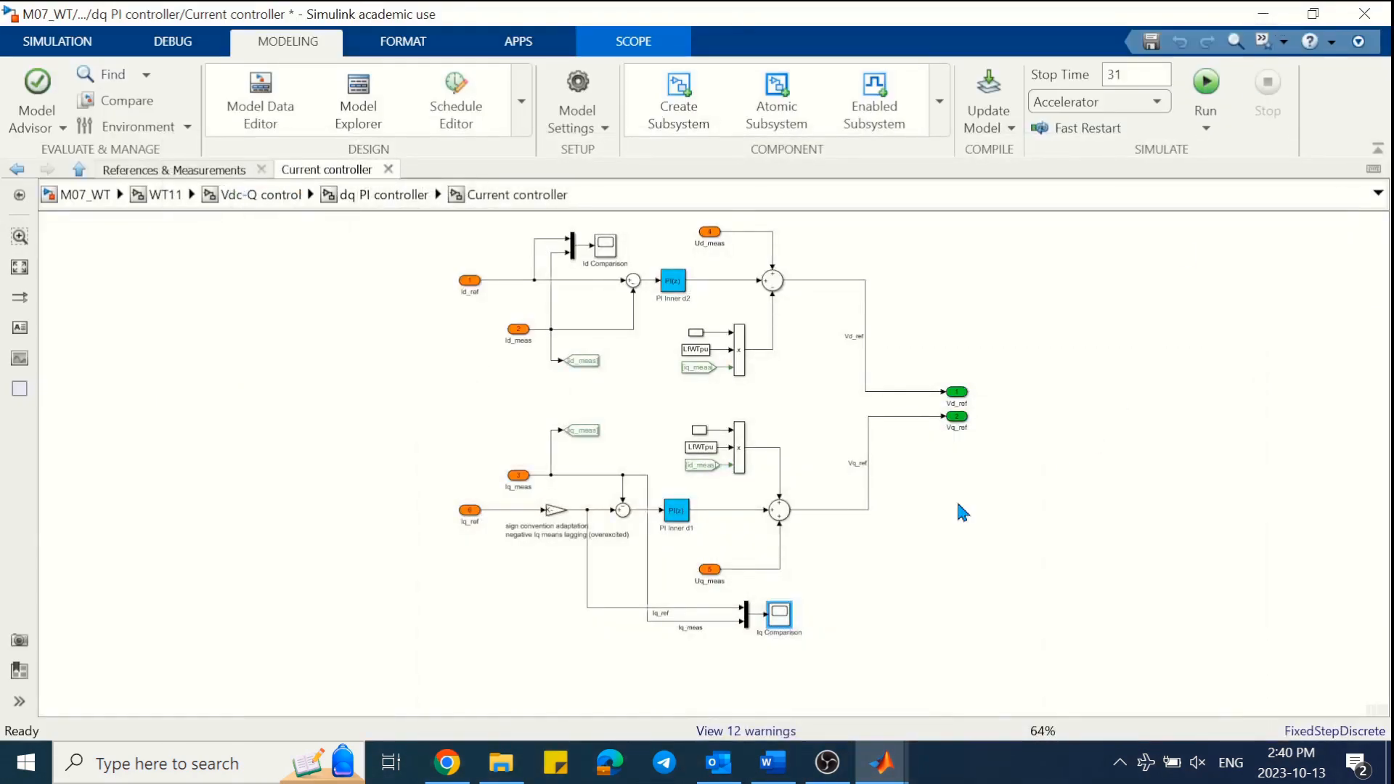
- Examine Id_ref against Id_meas in the Id Comparison scope, zooming in vertically around the fault at 20 s
{"action": "double_click", "coordinate": [604, 247]}
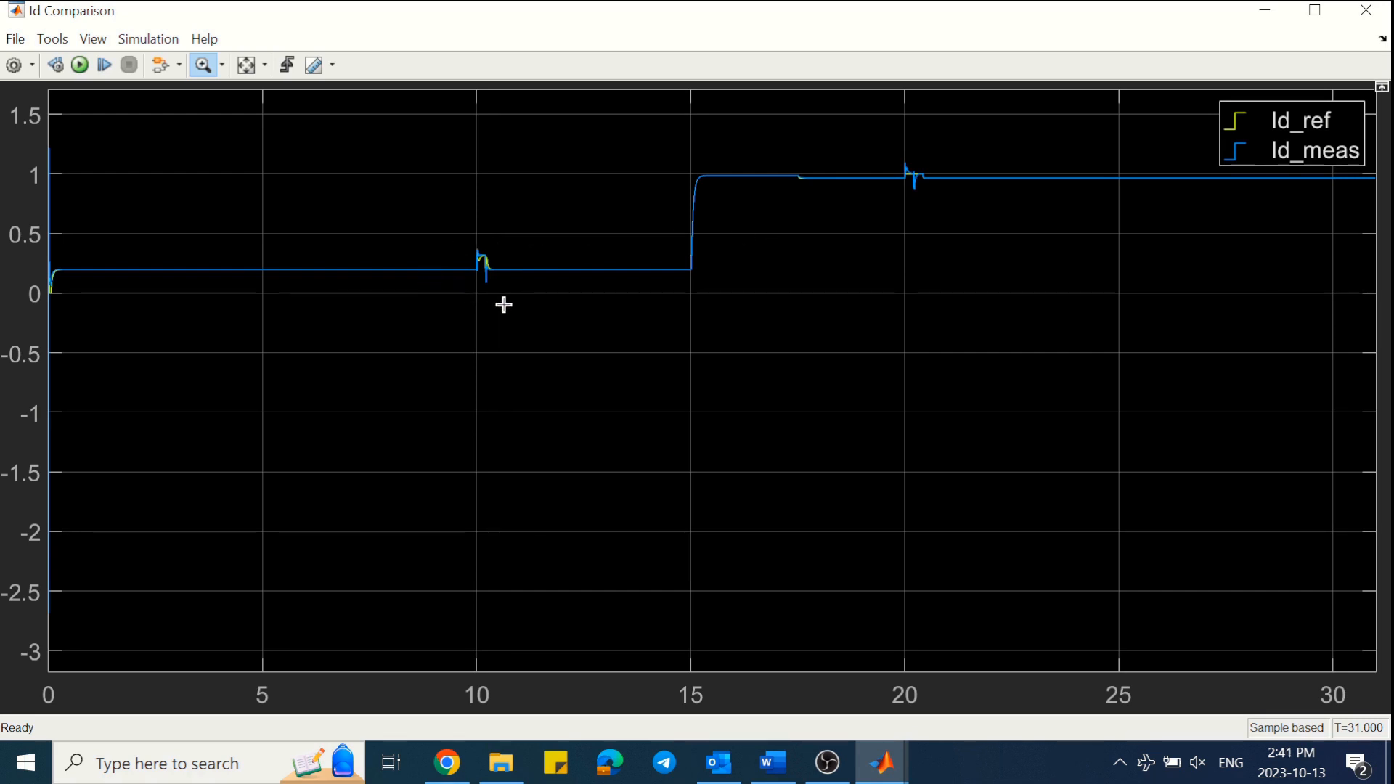
{"action": "left_click_drag", "start_coordinate": [916, 151], "coordinate": [917, 218]}
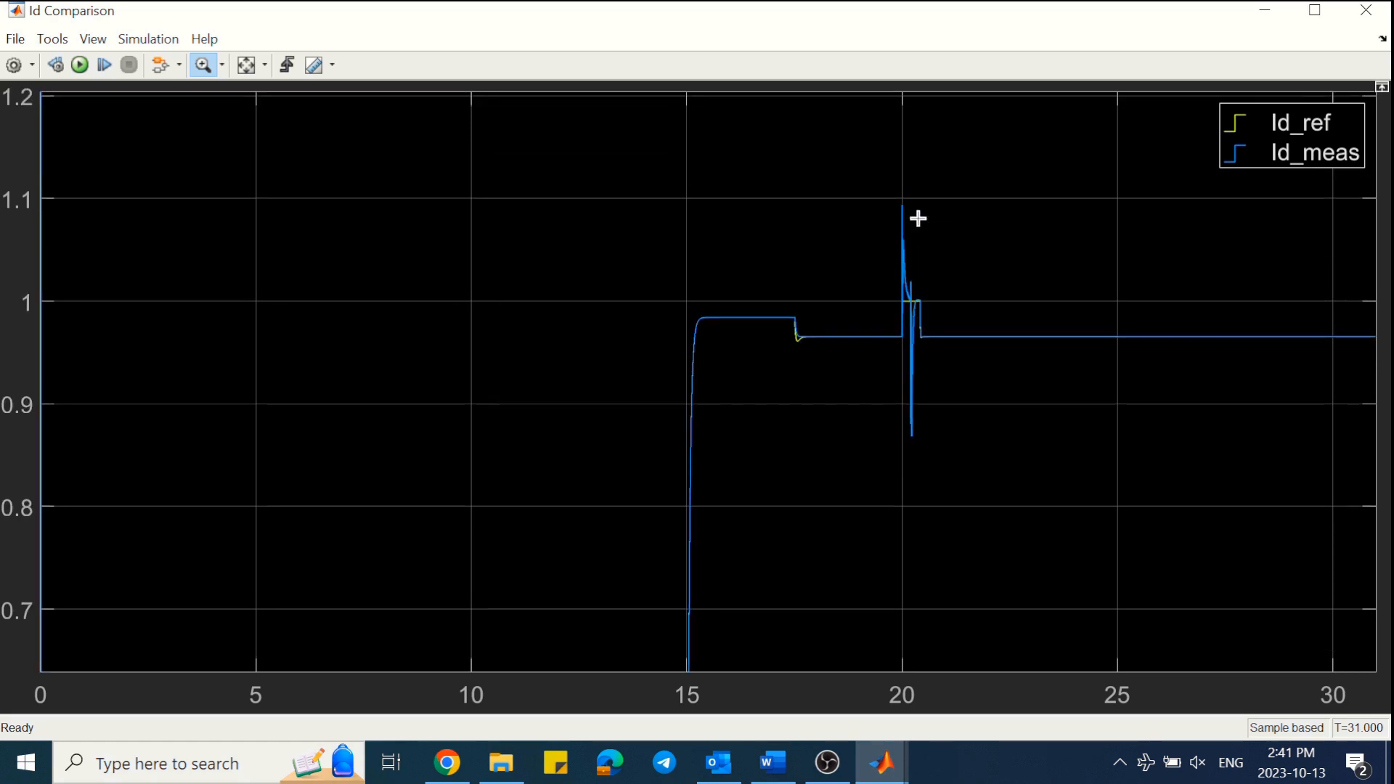
{"action": "left_click", "coordinate": [1366, 10]}
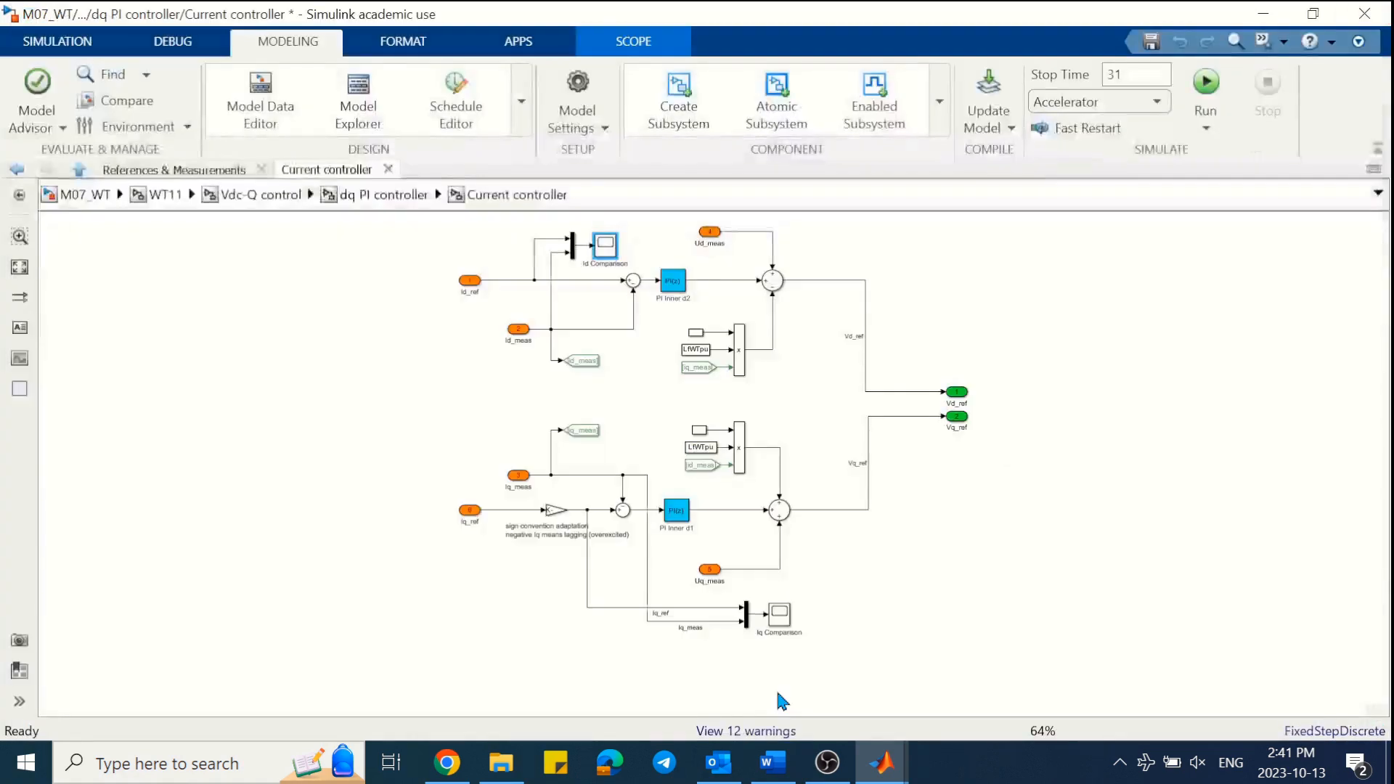
- Switch to M07_Exercise.docx in Word, reread the requirement on reactive current priority during fault, and return to the Simulink model
{"action": "left_click", "coordinate": [774, 762]}
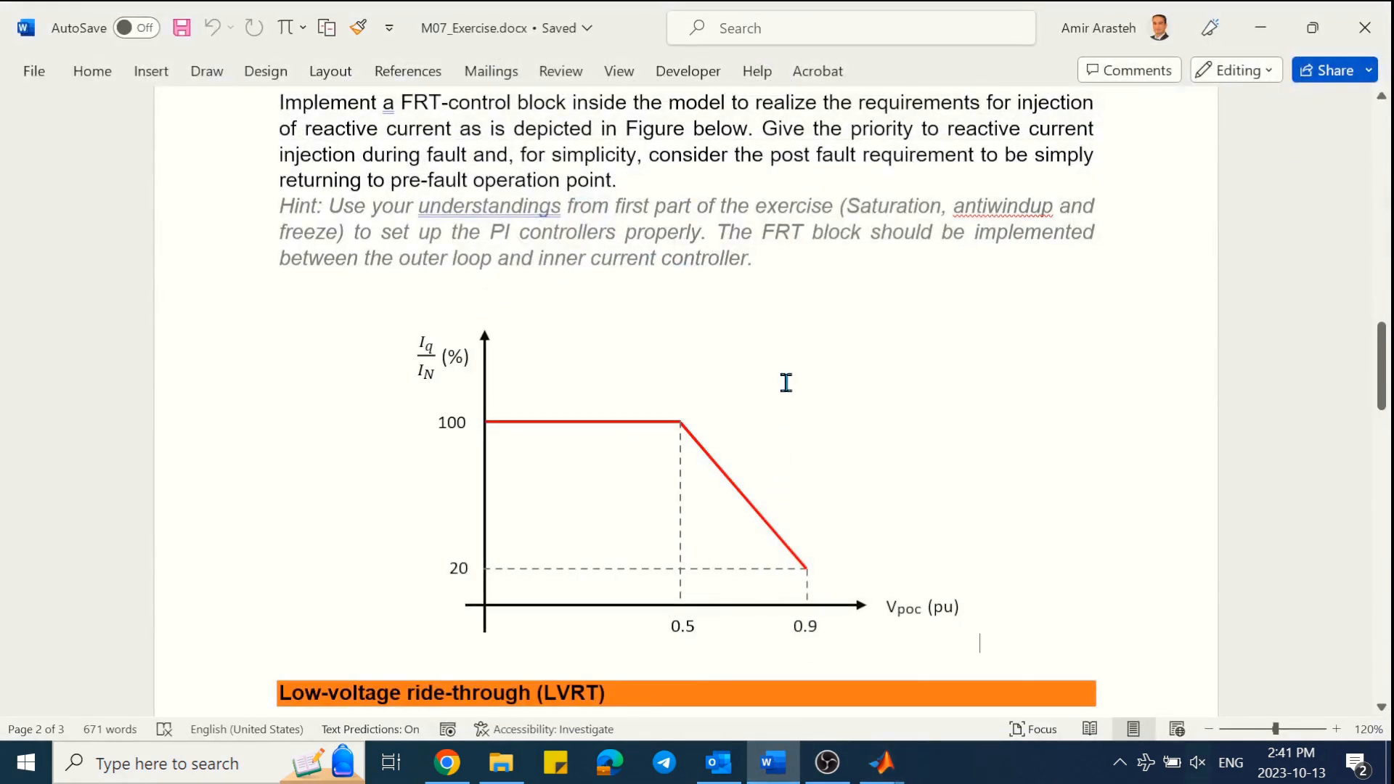
{"action": "left_click_drag", "start_coordinate": [763, 131], "coordinate": [498, 151]}
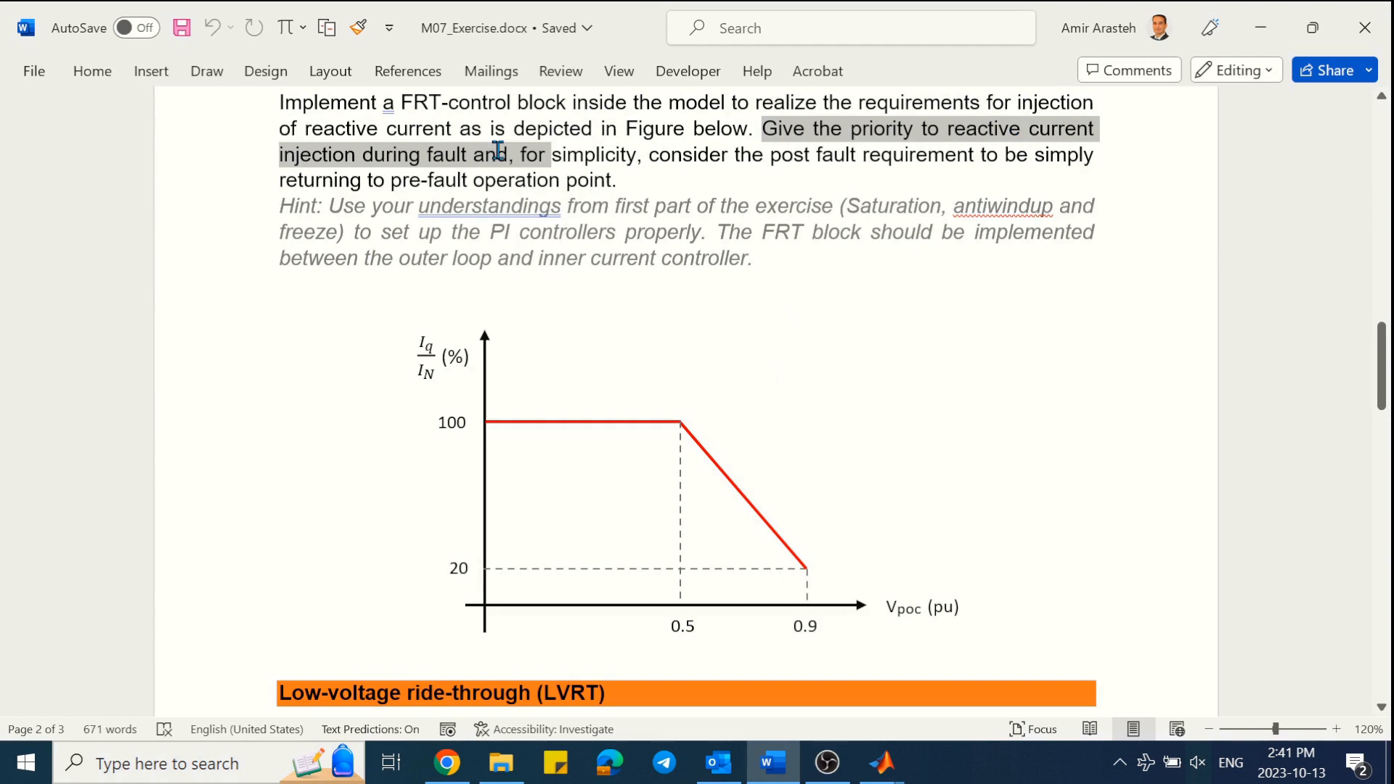
{"action": "left_click_drag", "start_coordinate": [498, 150], "coordinate": [467, 154]}
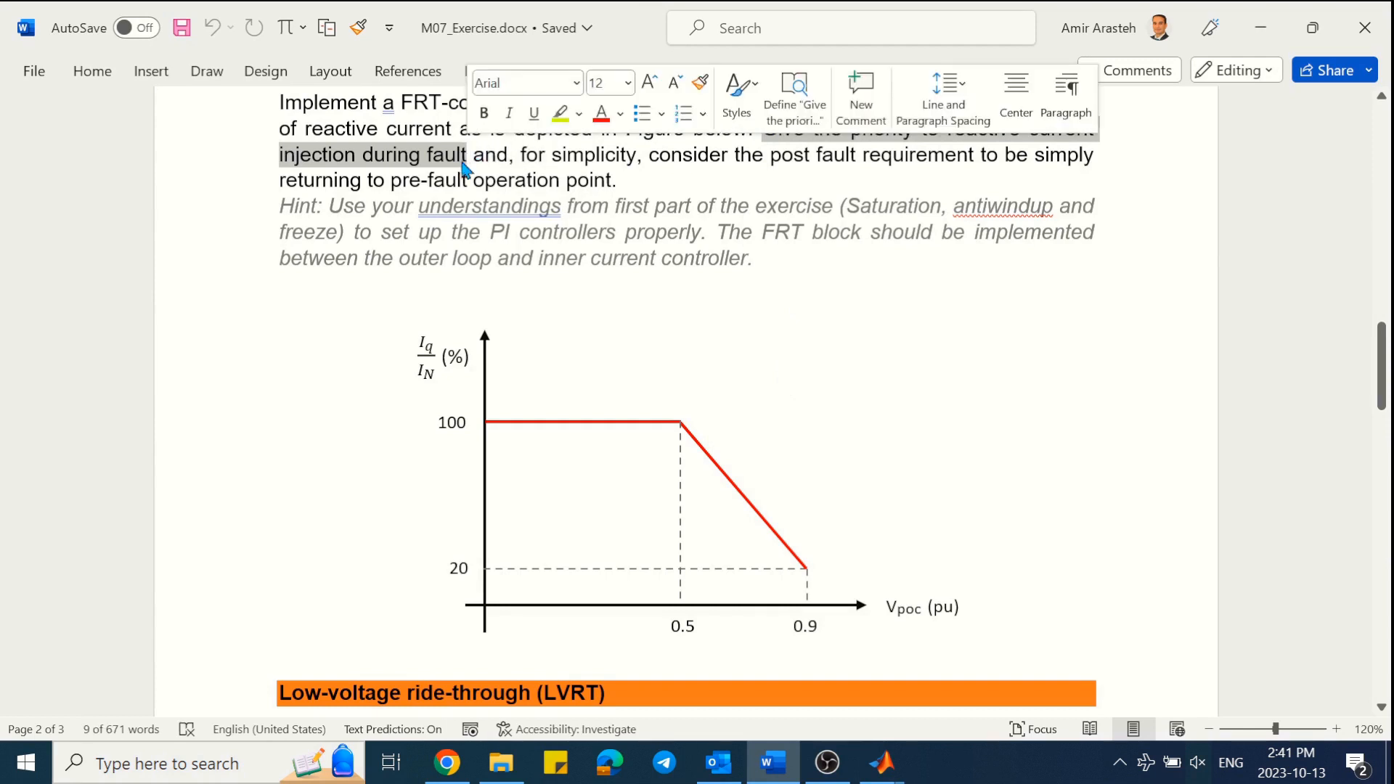
{"action": "left_click", "coordinate": [470, 161]}
{"action": "left_click", "coordinate": [1259, 28]}
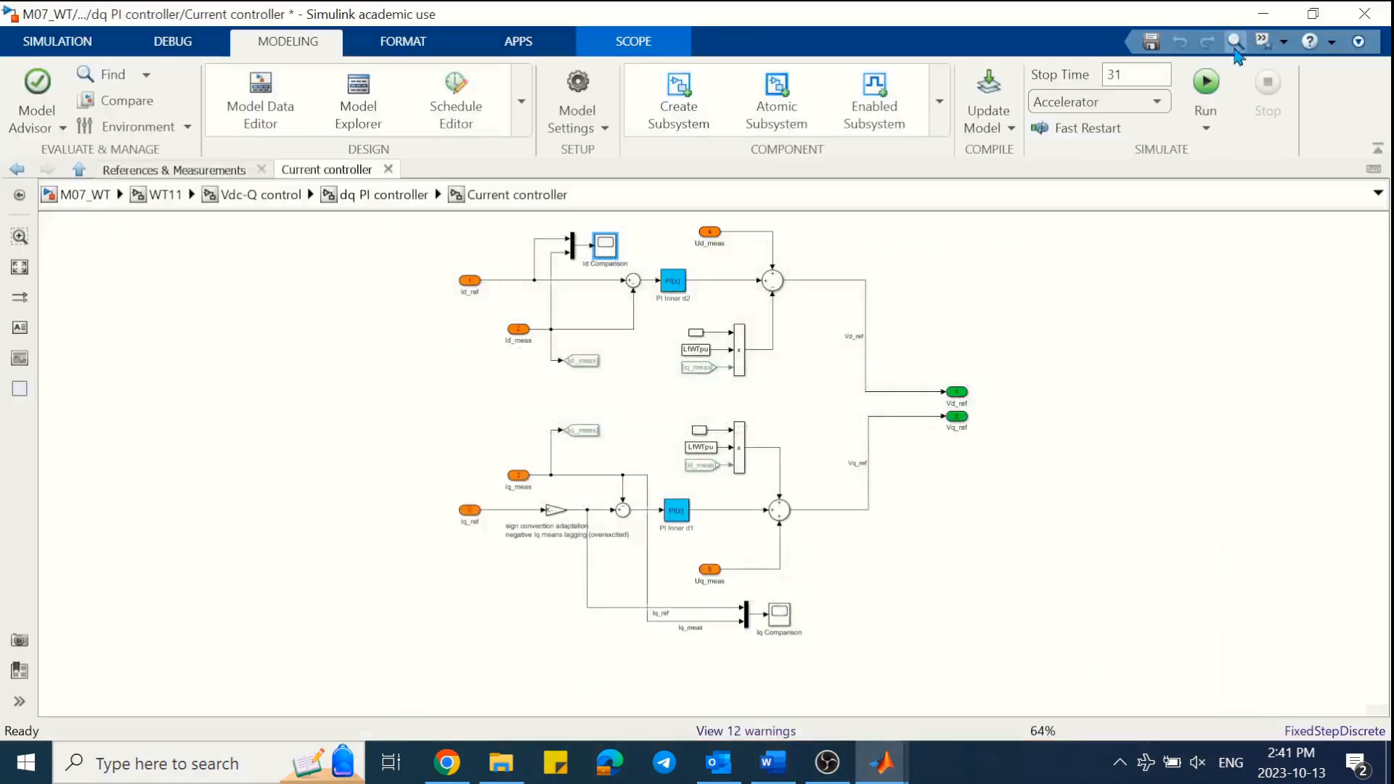
- In the FRT subsystem of the dq PI controller, insert a Saturation Dynamic block between the Id tag and the IdRef output
{"action": "left_click", "coordinate": [384, 195]}
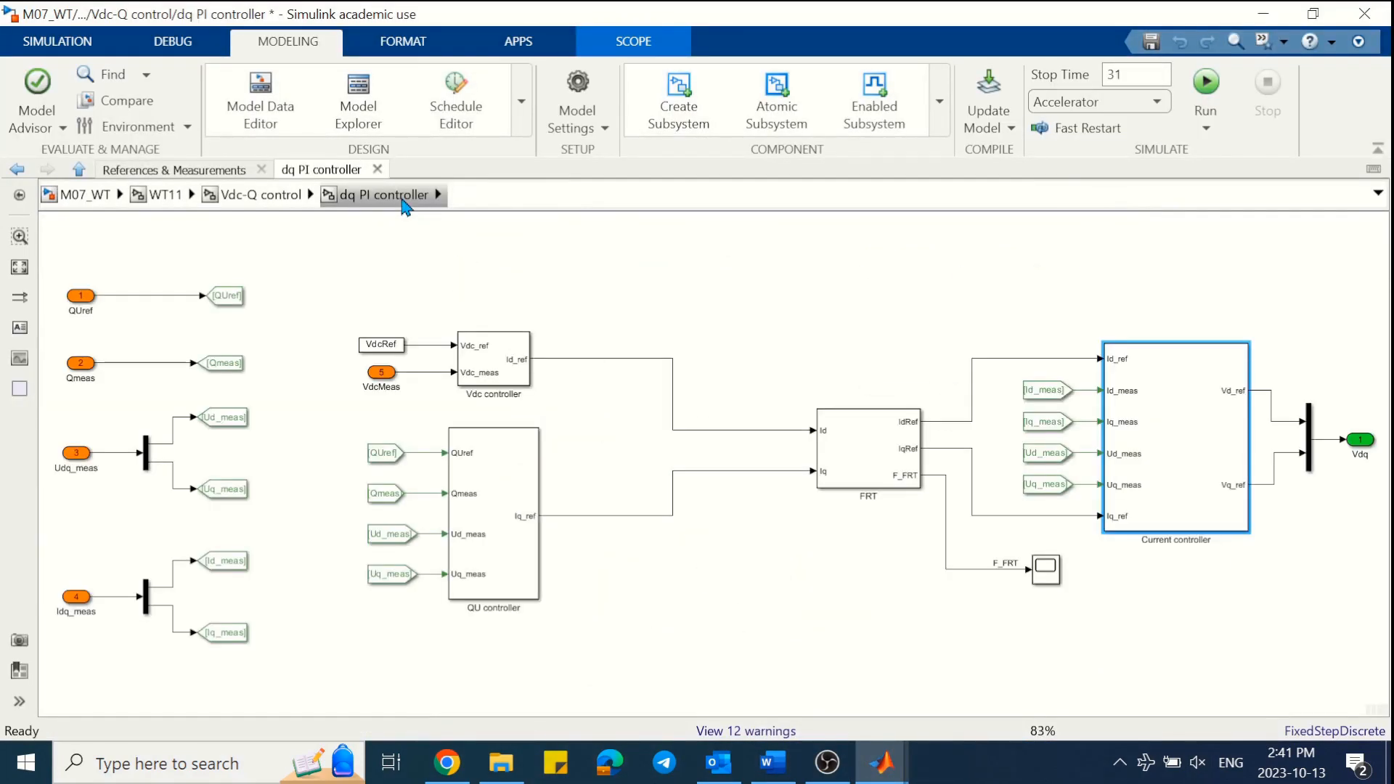
{"action": "left_click", "coordinate": [868, 446]}
{"action": "double_click", "coordinate": [868, 446]}
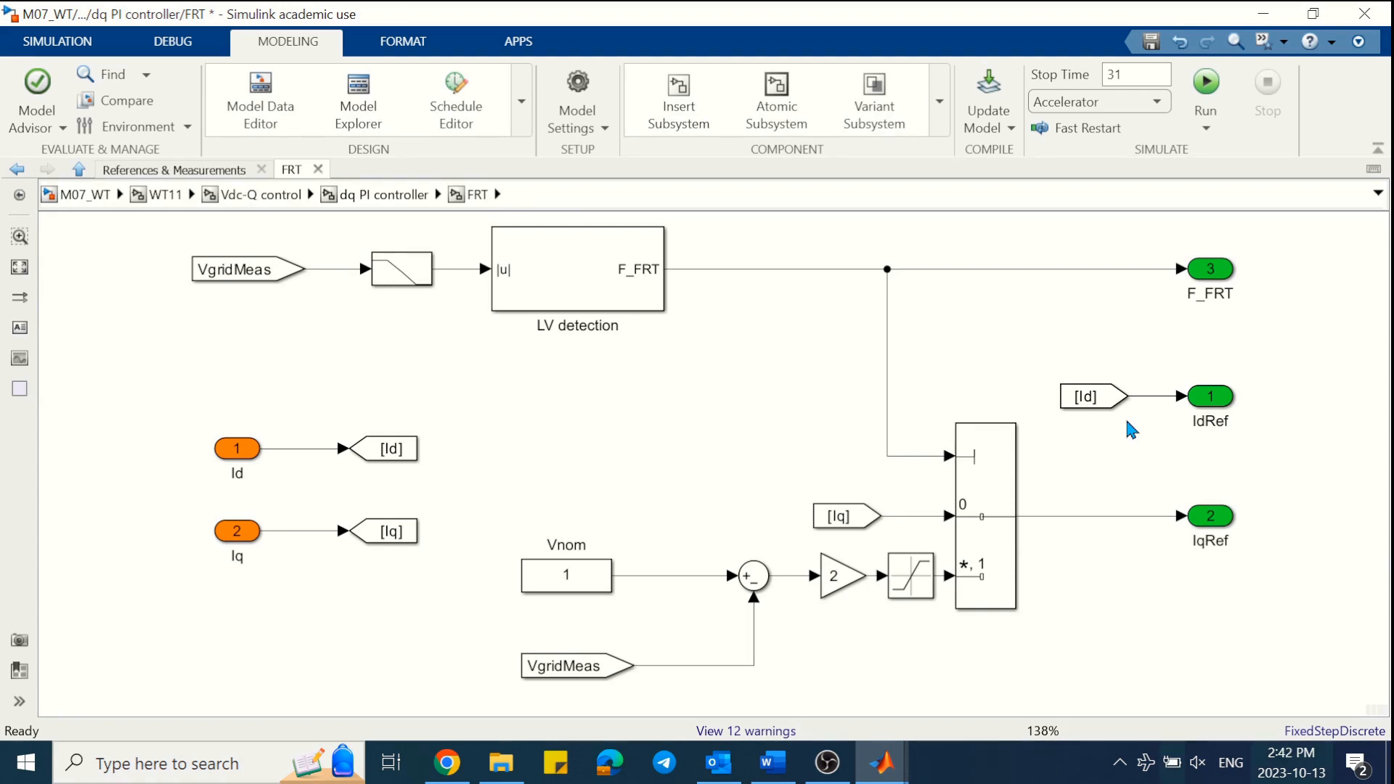
{"action": "double_click", "coordinate": [1130, 457]}
{"action": "type", "text": "dynamc satura"}
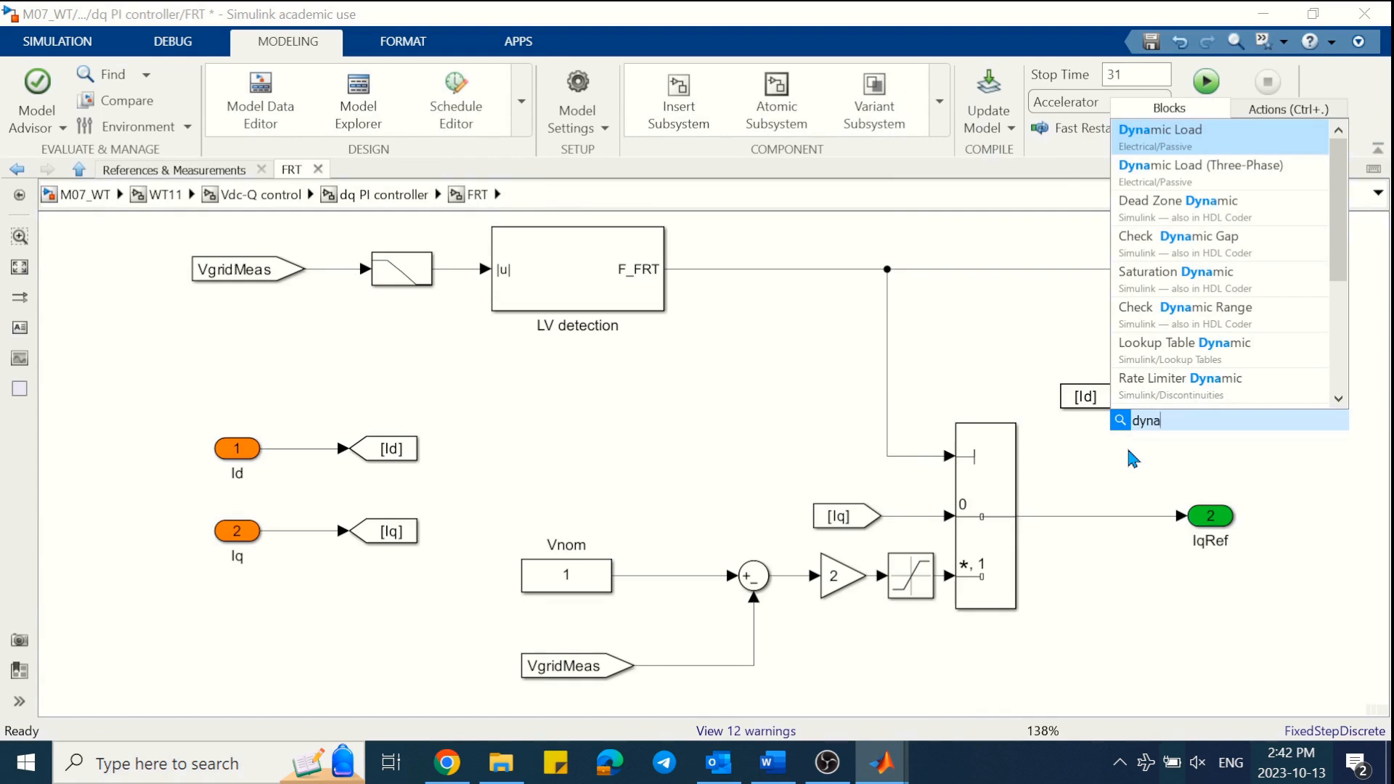
{"action": "key", "text": "BackSpace"}
{"action": "key", "text": "BackSpace"}
{"action": "key", "text": "BackSpace"}
{"action": "key", "text": "BackSpace"}
{"action": "key", "text": "BackSpace"}
{"action": "key", "text": "BackSpace"}
{"action": "key", "text": "BackSpace"}
{"action": "key", "text": "BackSpace"}
{"action": "type", "text": "ic s"}
{"action": "key", "text": "Return"}
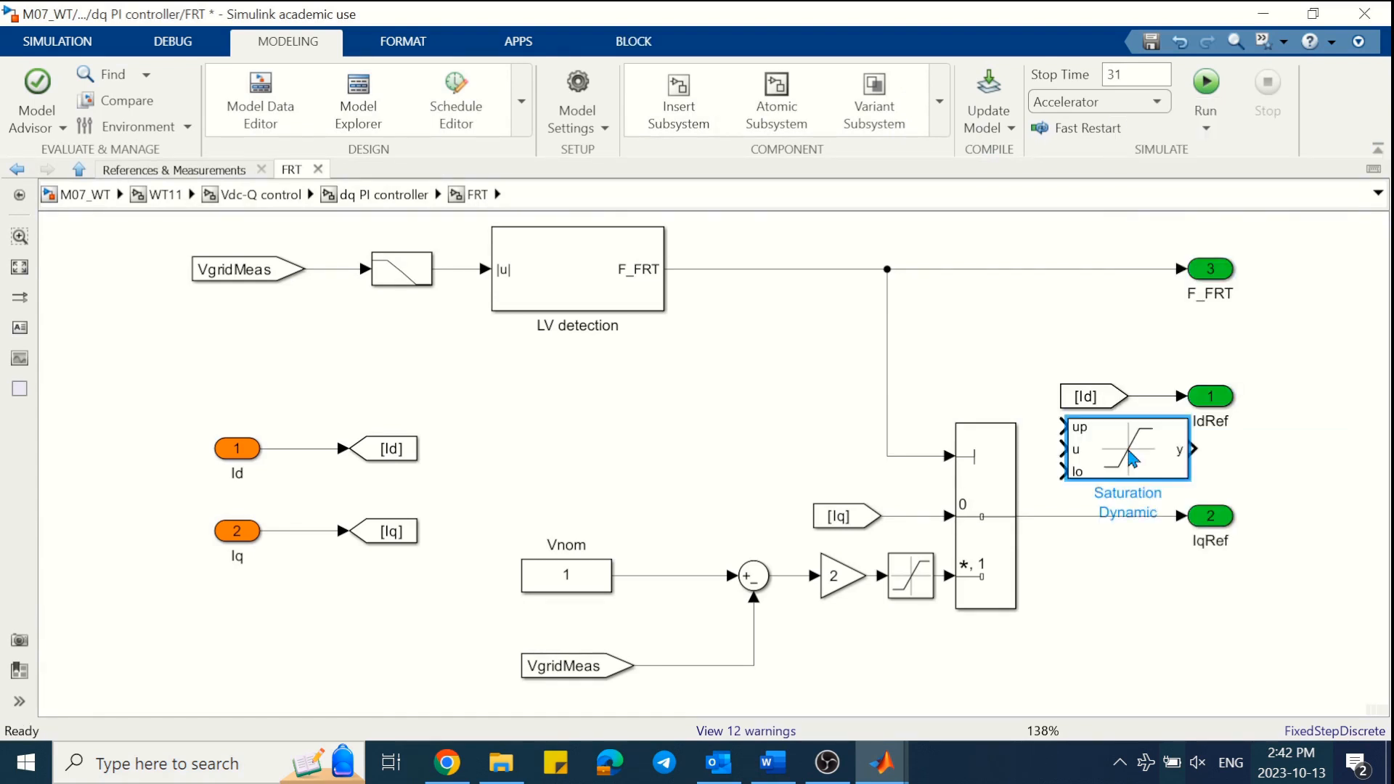
{"action": "mouse_move", "coordinate": [1128, 451]}
{"action": "left_mouse_down"}
{"action": "mouse_move", "coordinate": [1151, 463]}
{"action": "mouse_move", "coordinate": [1137, 427]}
{"action": "left_mouse_up"}
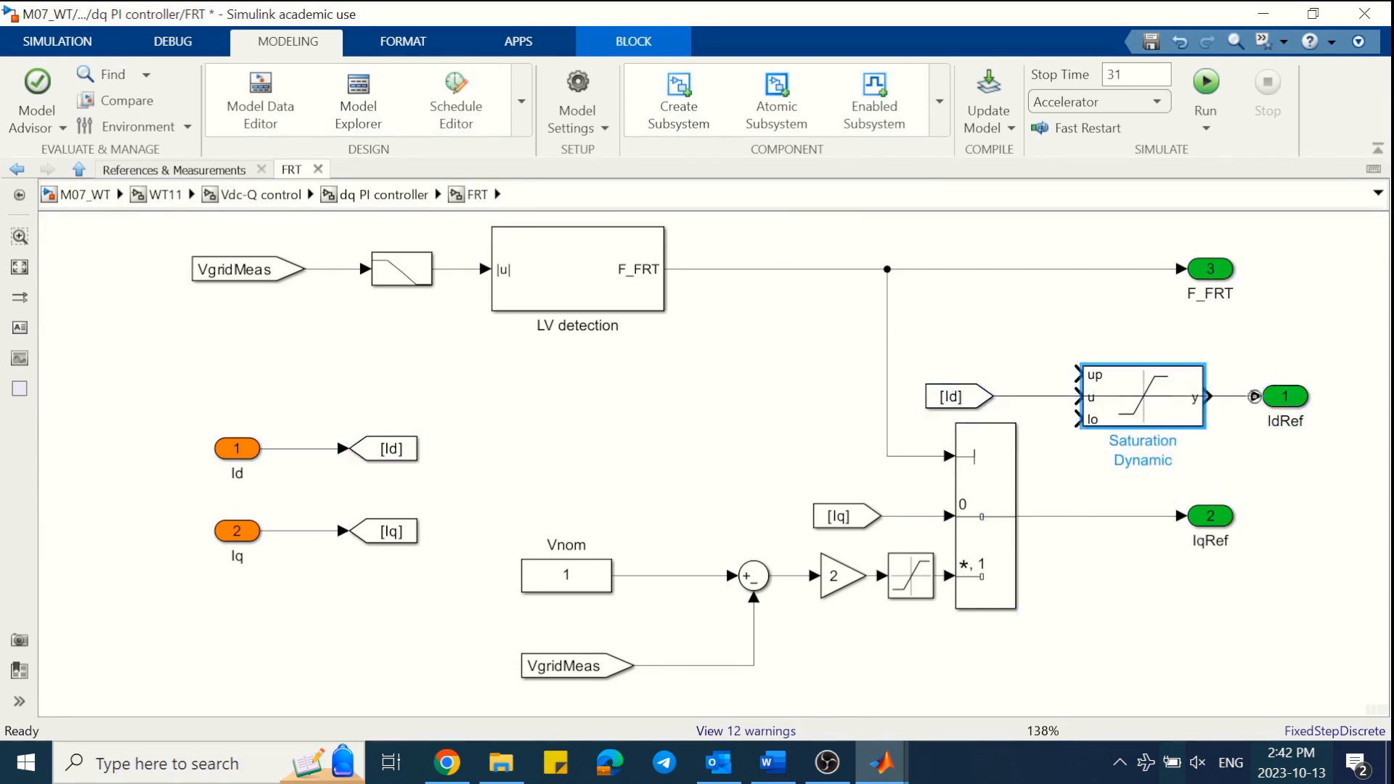
{"action": "left_click", "coordinate": [1162, 458]}
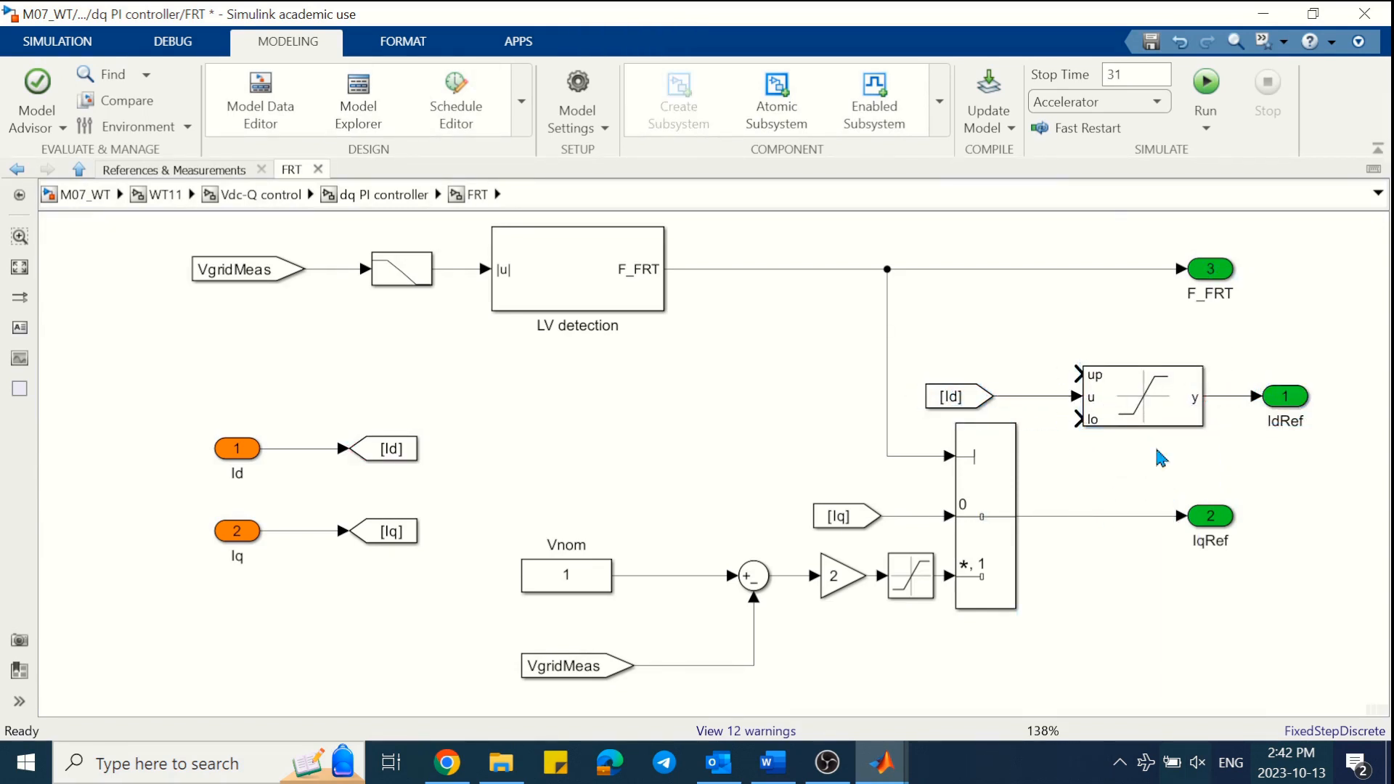
- Connect a Constant block with value 0 to the Saturation Dynamic block's lower-limit input and check the saturation block's parameters
{"action": "double_click", "coordinate": [1070, 469]}
{"action": "type", "text": "con"}
{"action": "key", "text": "Return"}
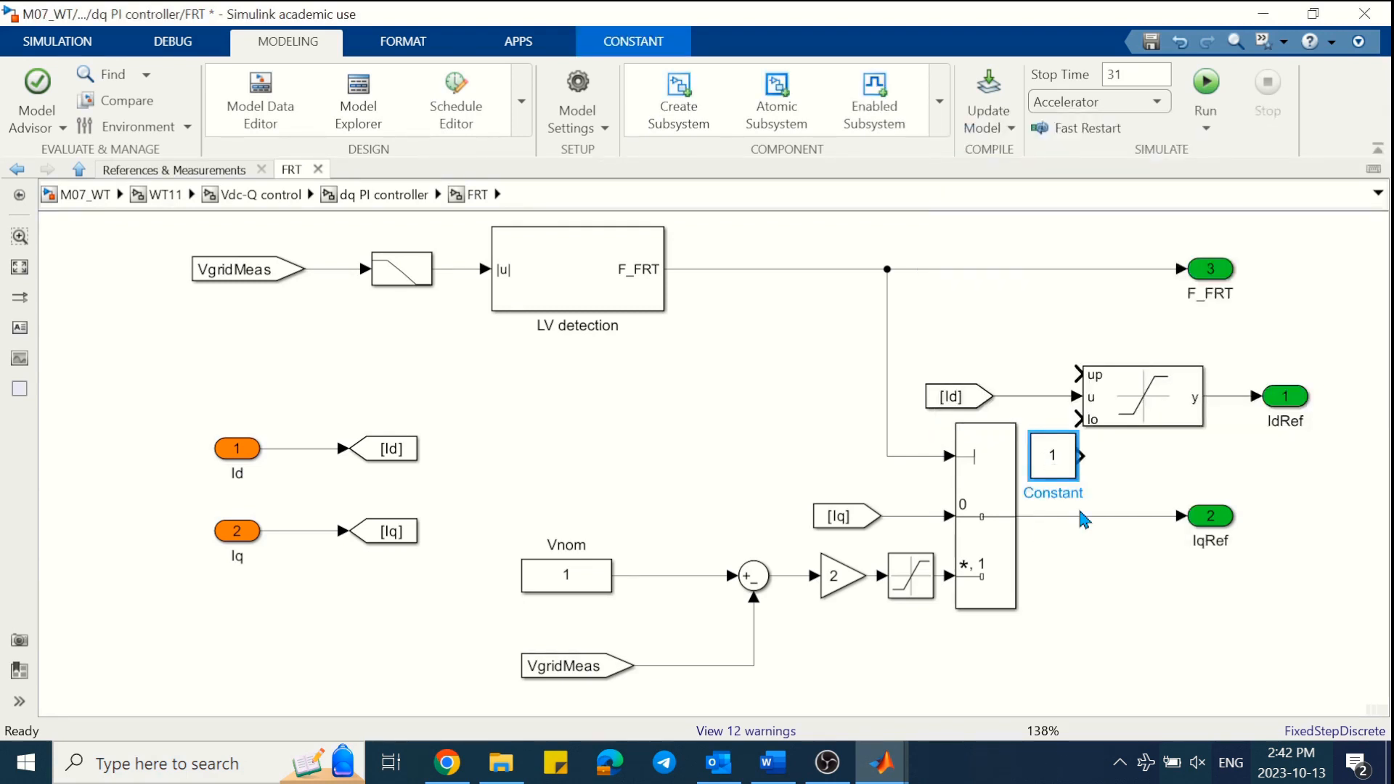
{"action": "left_click", "coordinate": [1055, 456]}
{"action": "type", "text": "0"}
{"action": "left_click", "coordinate": [1073, 468]}
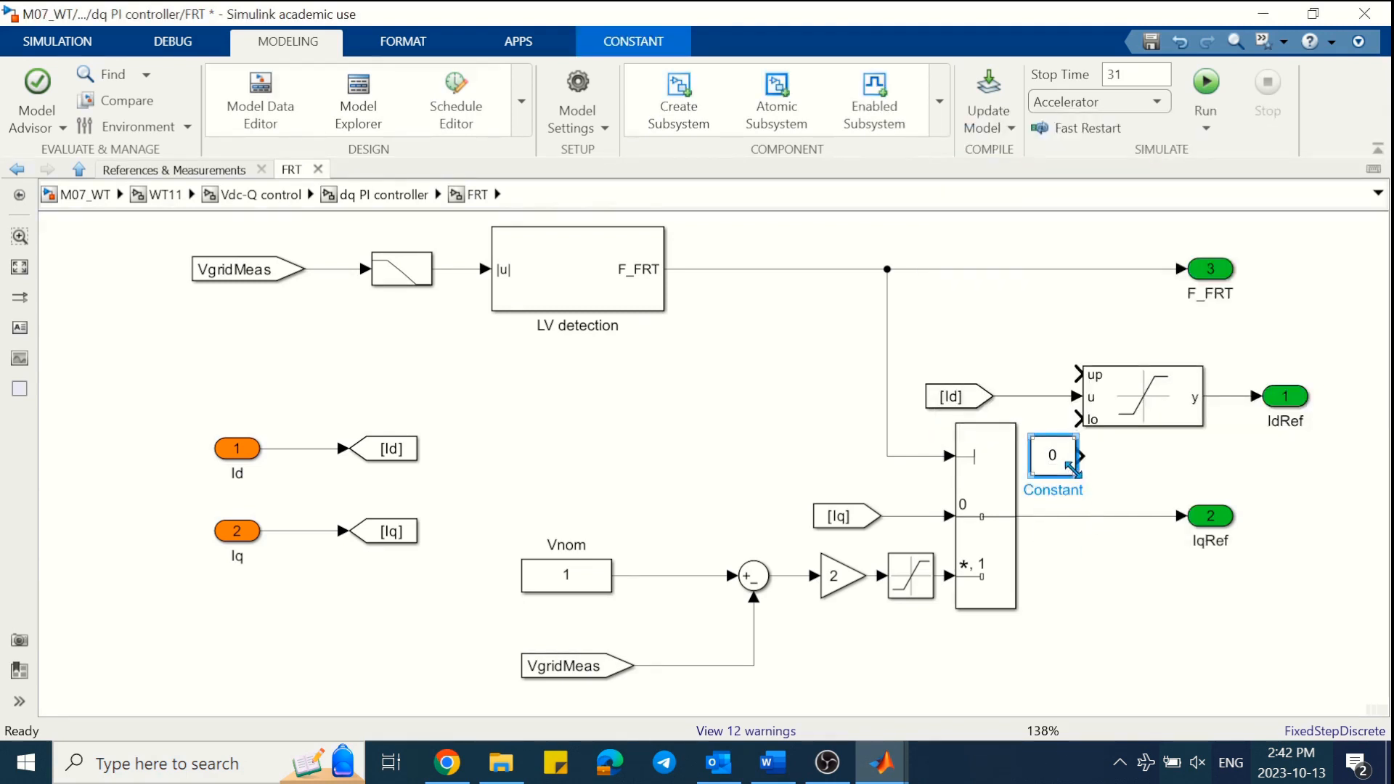
{"action": "left_click_drag", "start_coordinate": [1073, 469], "coordinate": [1051, 421]}
{"action": "left_click", "coordinate": [1117, 467]}
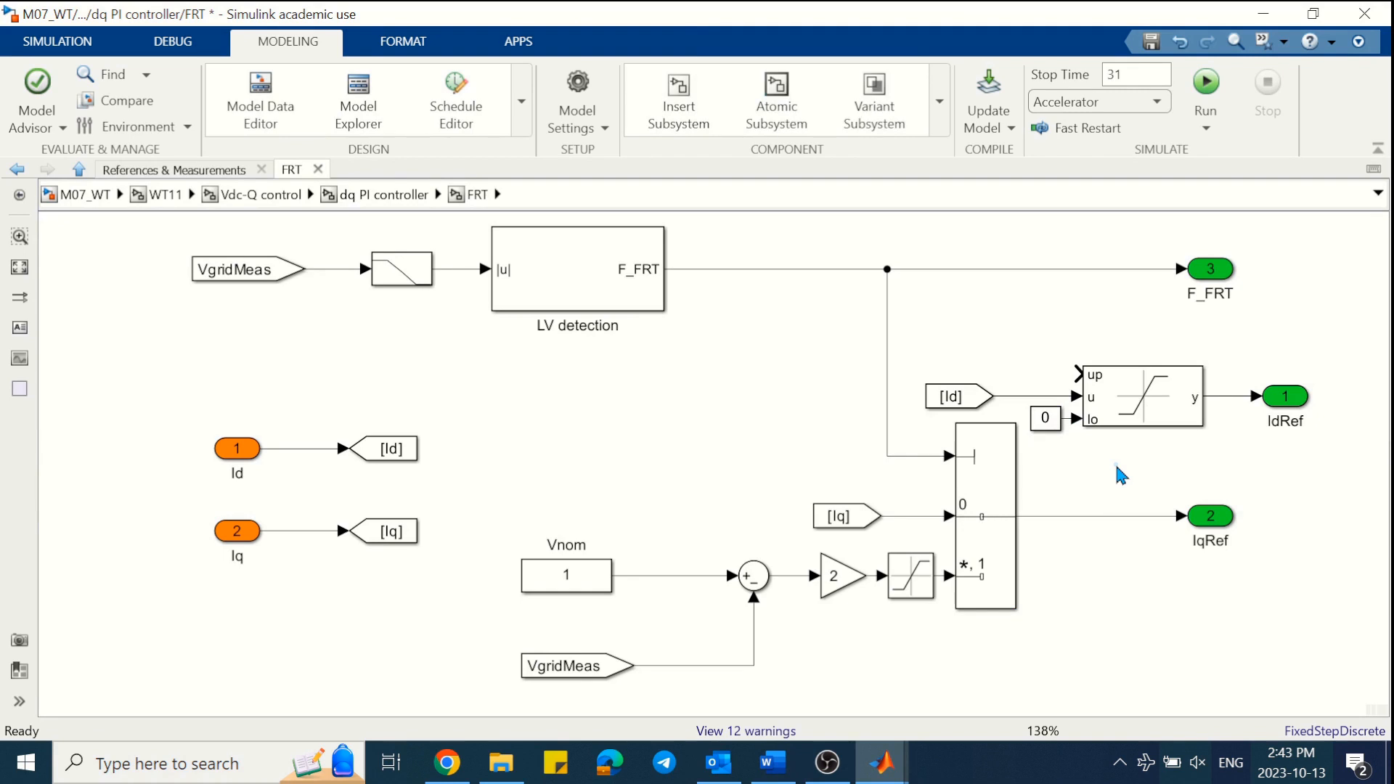
{"action": "double_click", "coordinate": [1134, 432]}
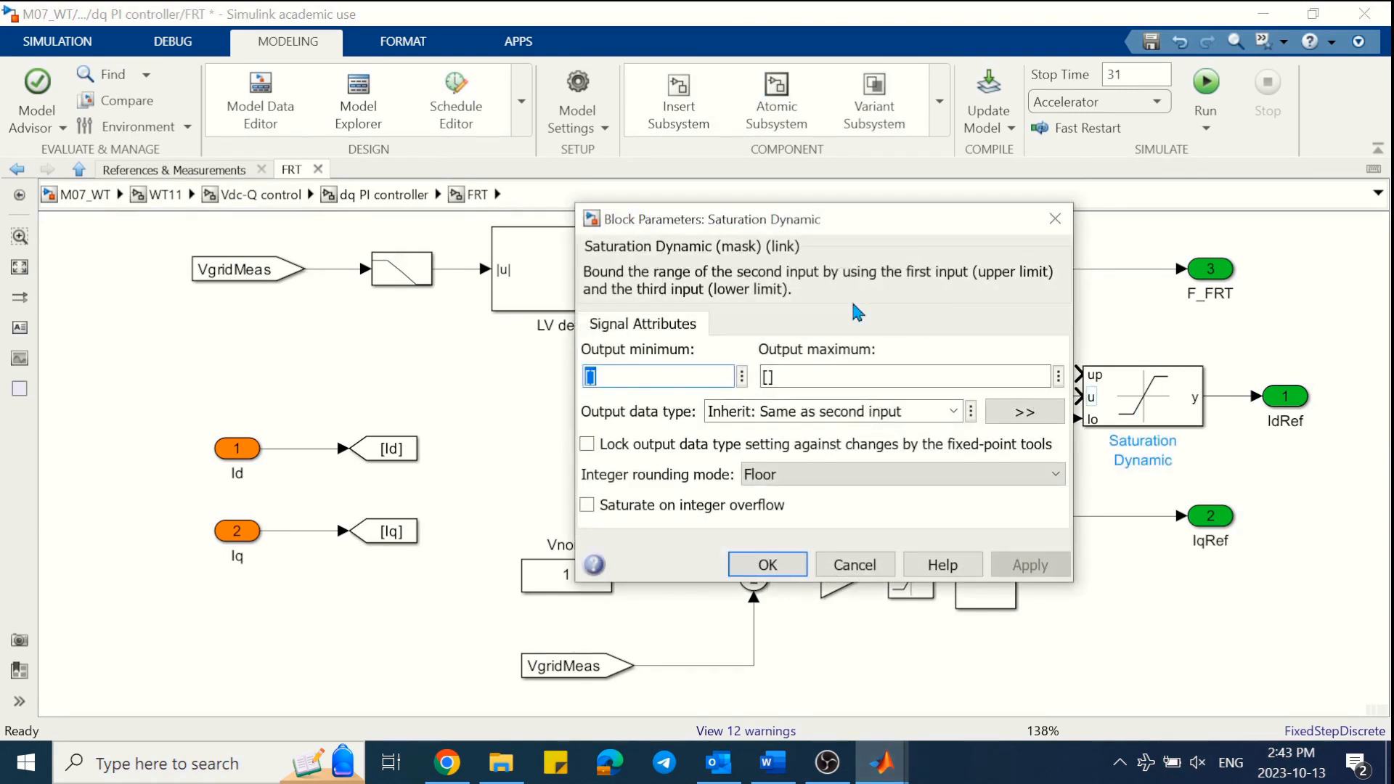
{"action": "left_click", "coordinate": [768, 565]}
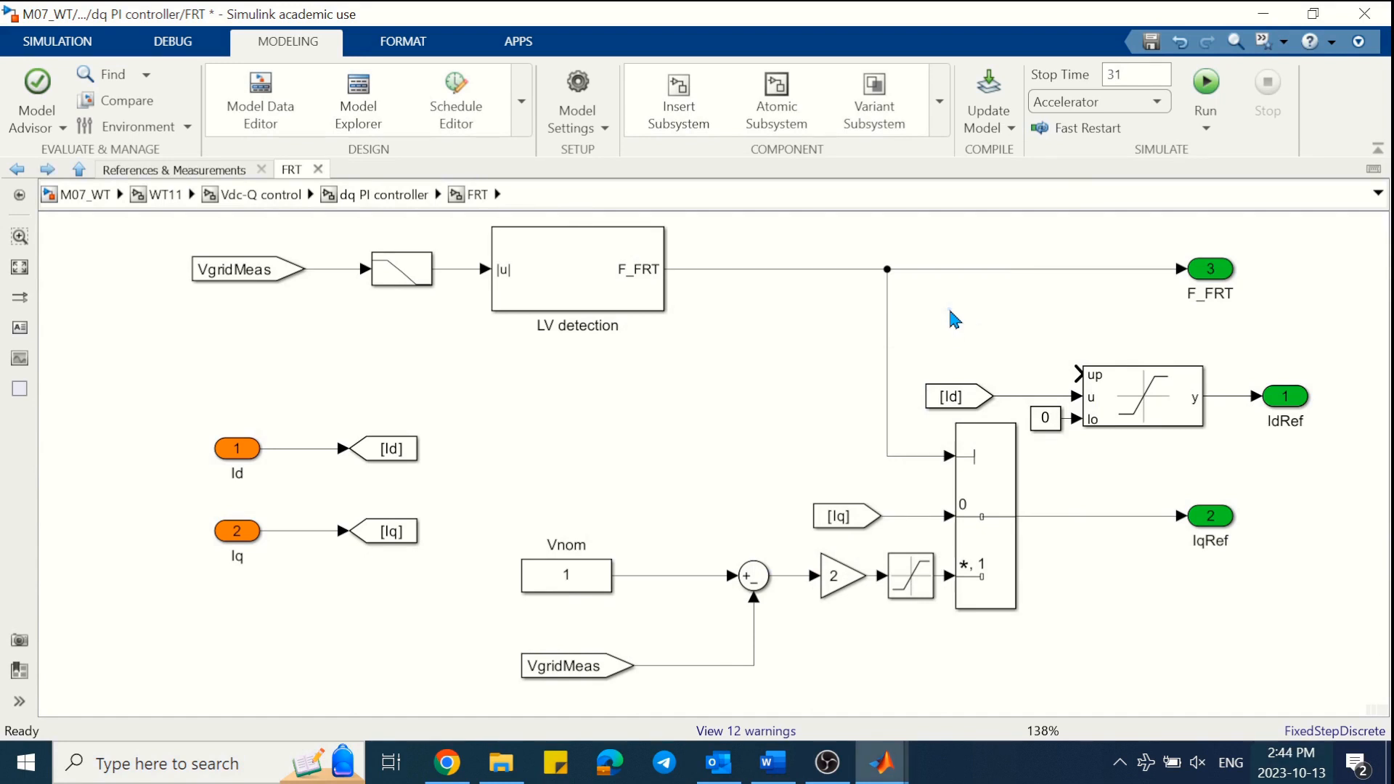
- Add a Constant block named Imax beneath the F_FRT line, shifting the F_FRT branch line closer to the LV detection block to make room
{"action": "double_click", "coordinate": [948, 311]}
{"action": "type", "text": "const"}
{"action": "key", "text": "Return"}
{"action": "left_click_drag", "start_coordinate": [885, 320], "coordinate": [691, 320]}
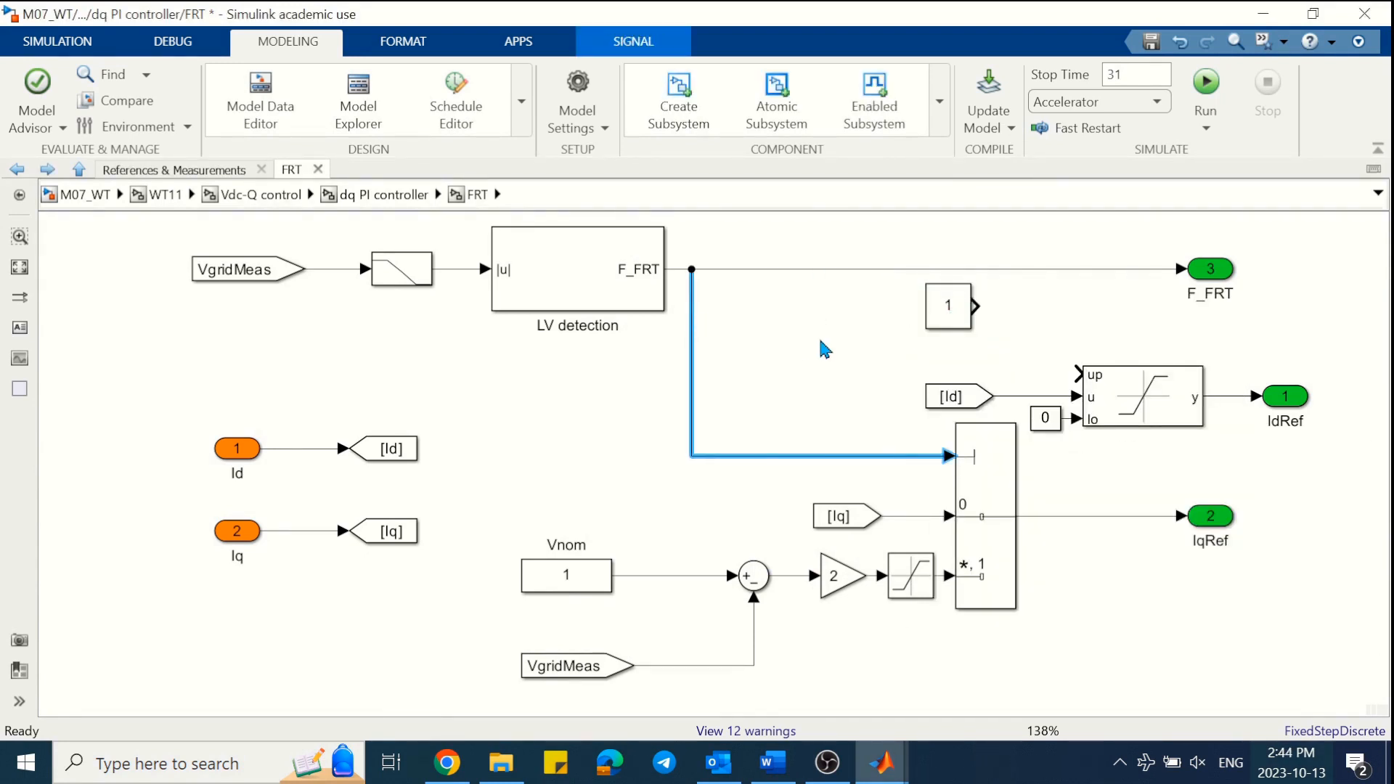
{"action": "left_click_drag", "start_coordinate": [944, 309], "coordinate": [788, 318]}
{"action": "double_click", "coordinate": [774, 341]}
{"action": "type", "text": "Imax"}
{"action": "left_click", "coordinate": [808, 395]}
{"action": "left_click", "coordinate": [760, 363]}
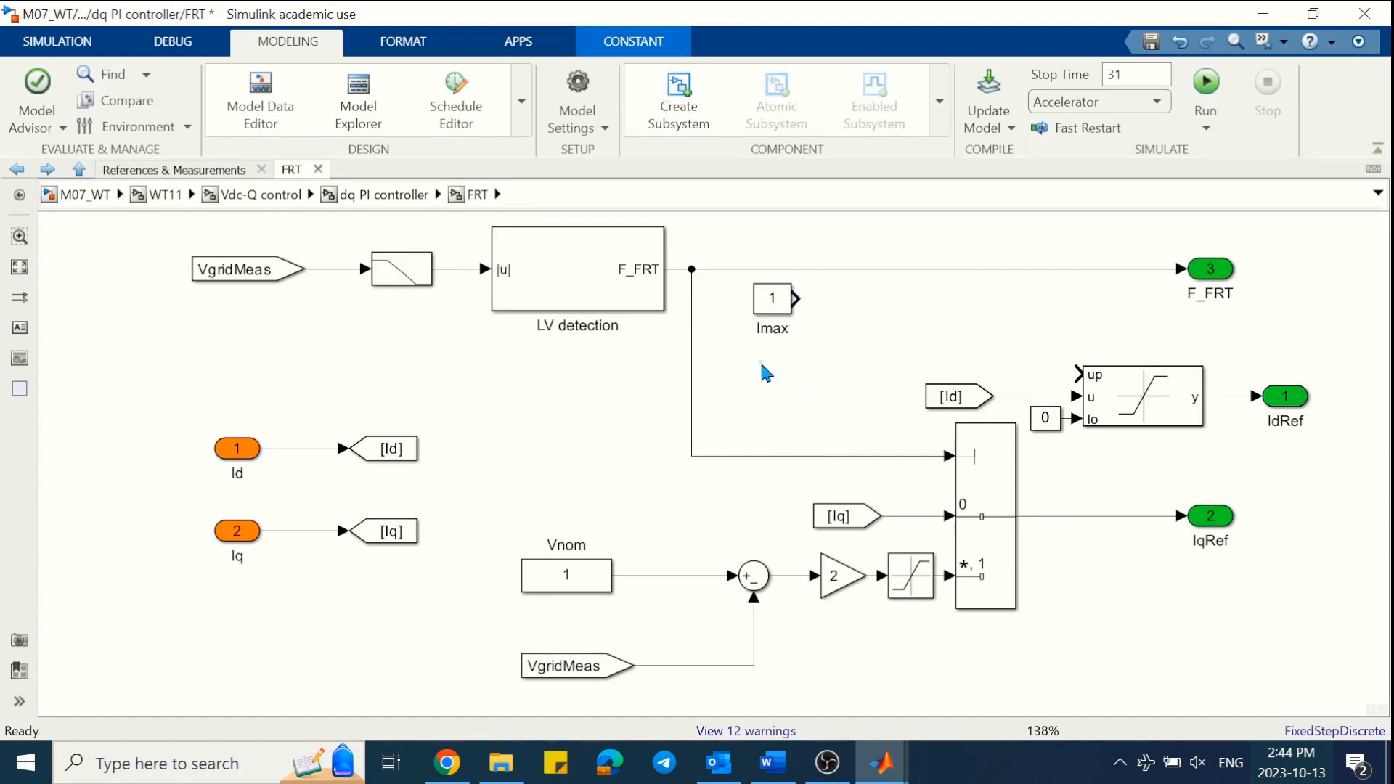
- Check the output saturation limits of the PI outer q2 block in the Vdc controller subsystem
{"action": "left_click", "coordinate": [393, 196]}
{"action": "double_click", "coordinate": [488, 368]}
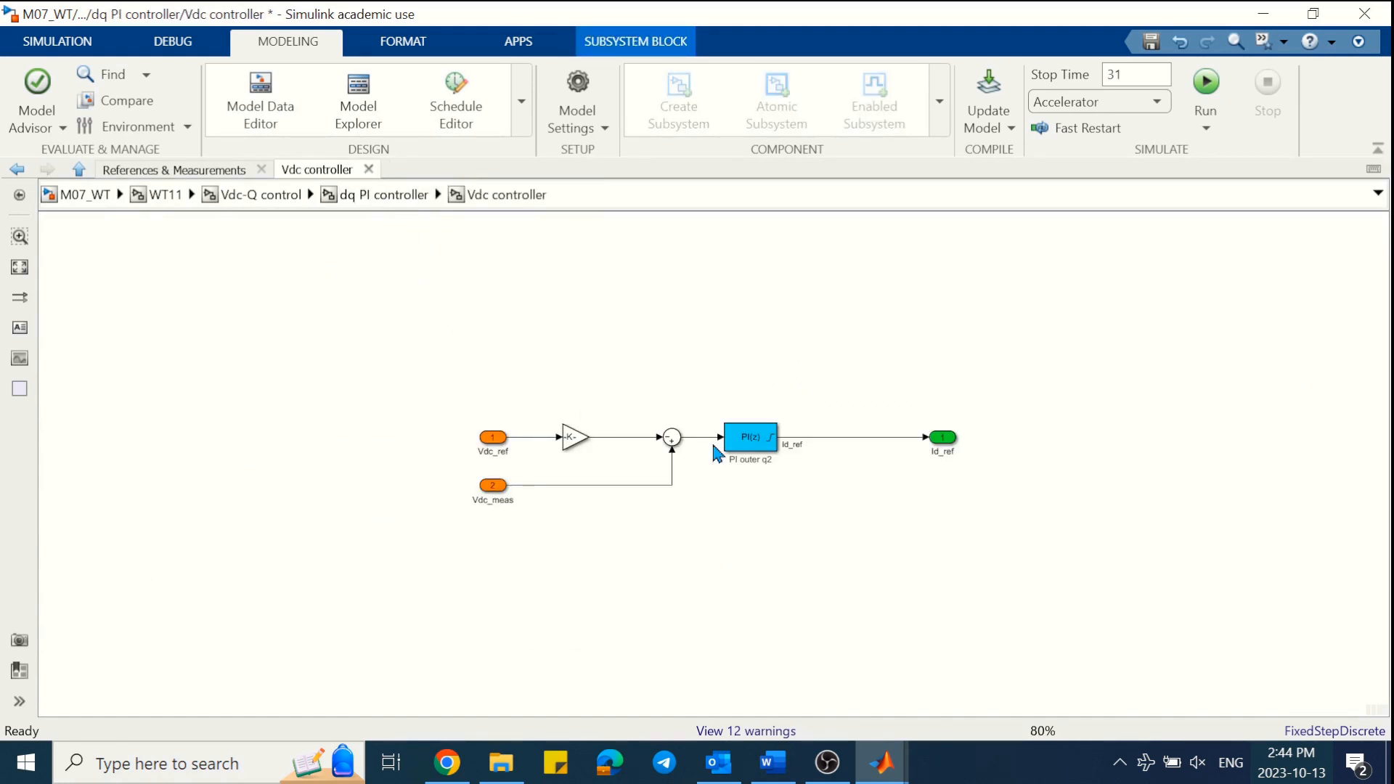
{"action": "left_click", "coordinate": [762, 444]}
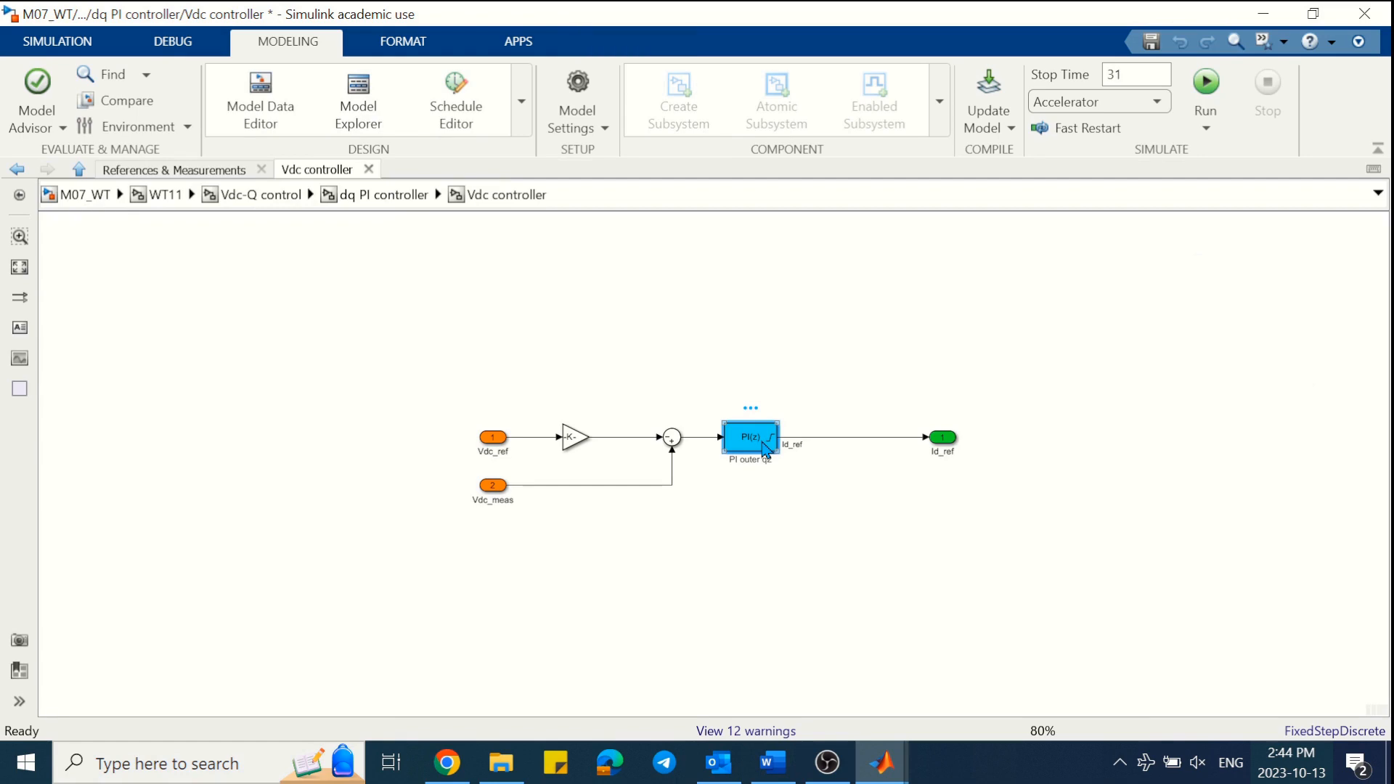
{"action": "double_click", "coordinate": [766, 448]}
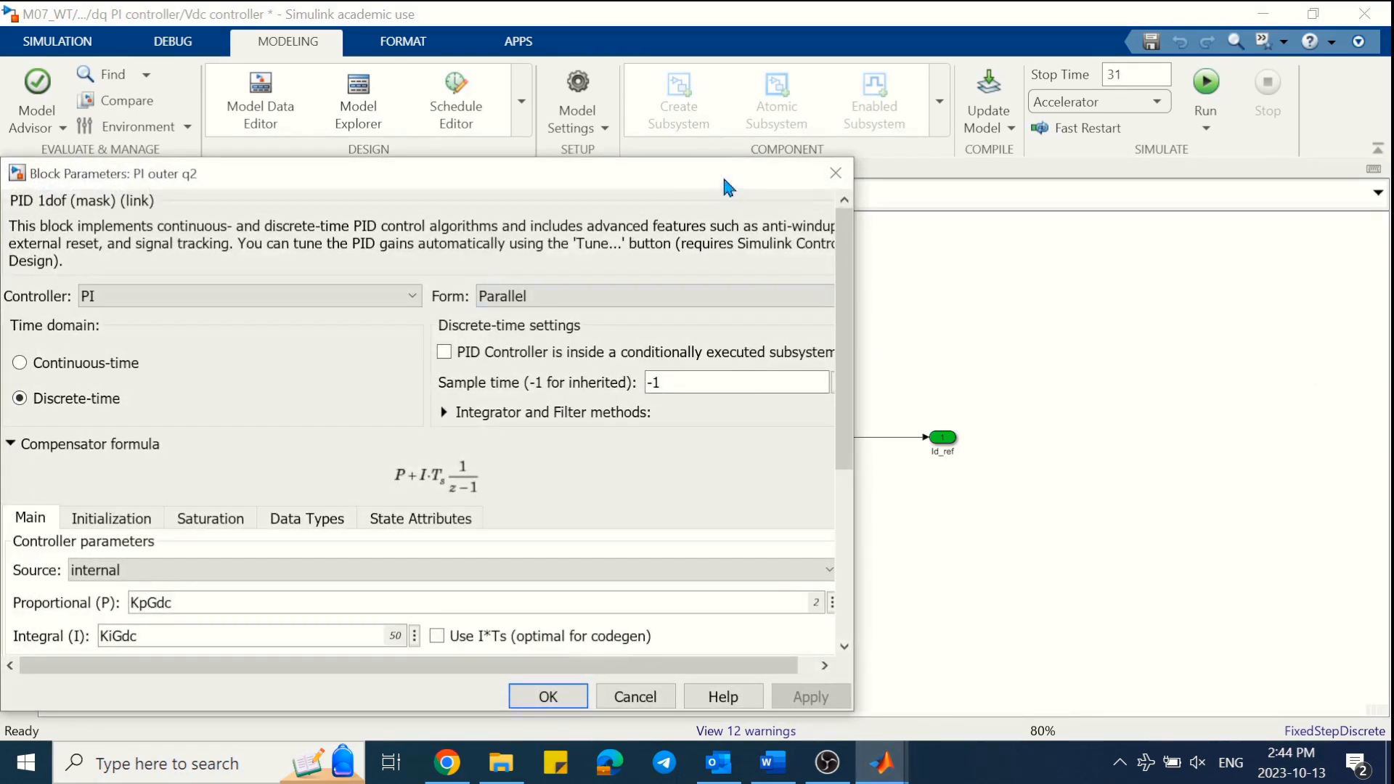
{"action": "left_click_drag", "start_coordinate": [726, 171], "coordinate": [960, 72]}
{"action": "left_click", "coordinate": [444, 413]}
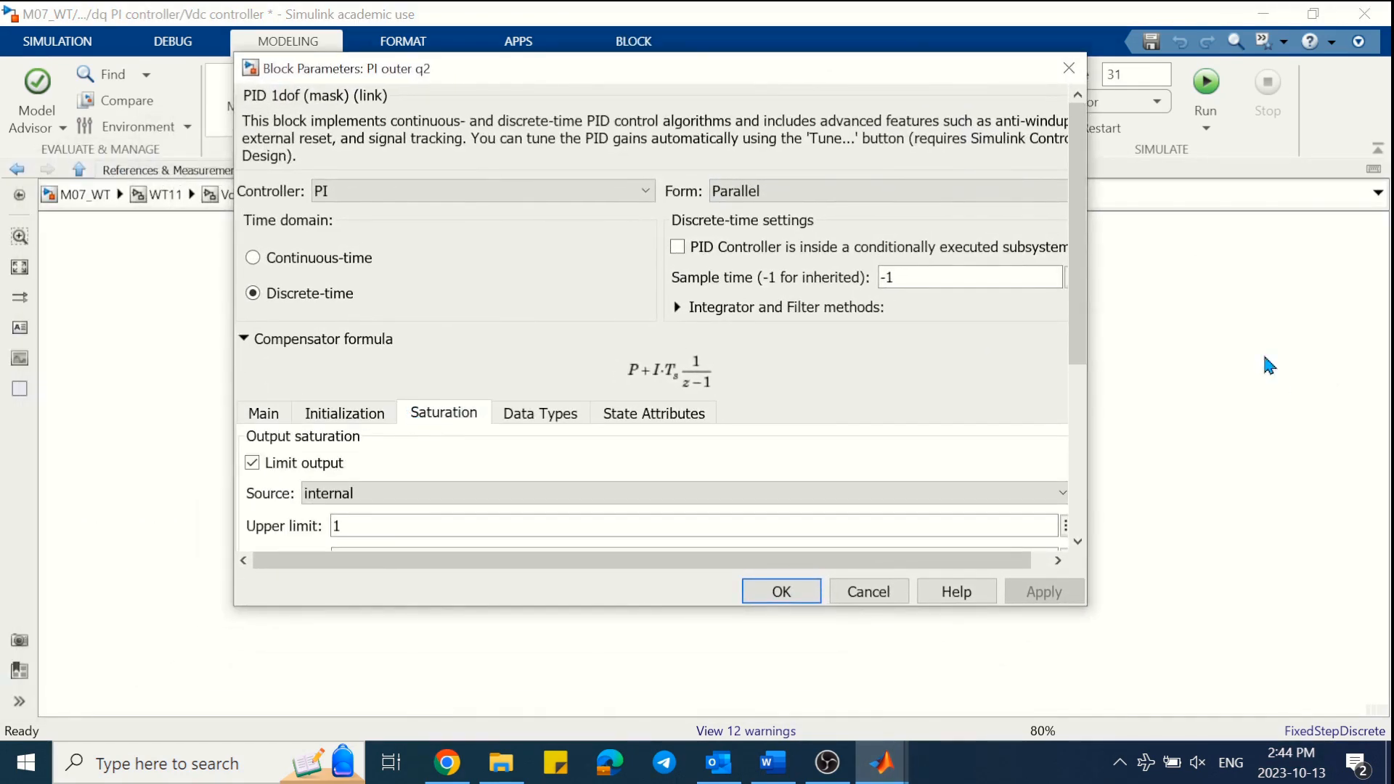
{"action": "scroll", "coordinate": [1081, 314], "scroll_direction": "down", "scroll_amount": 3}
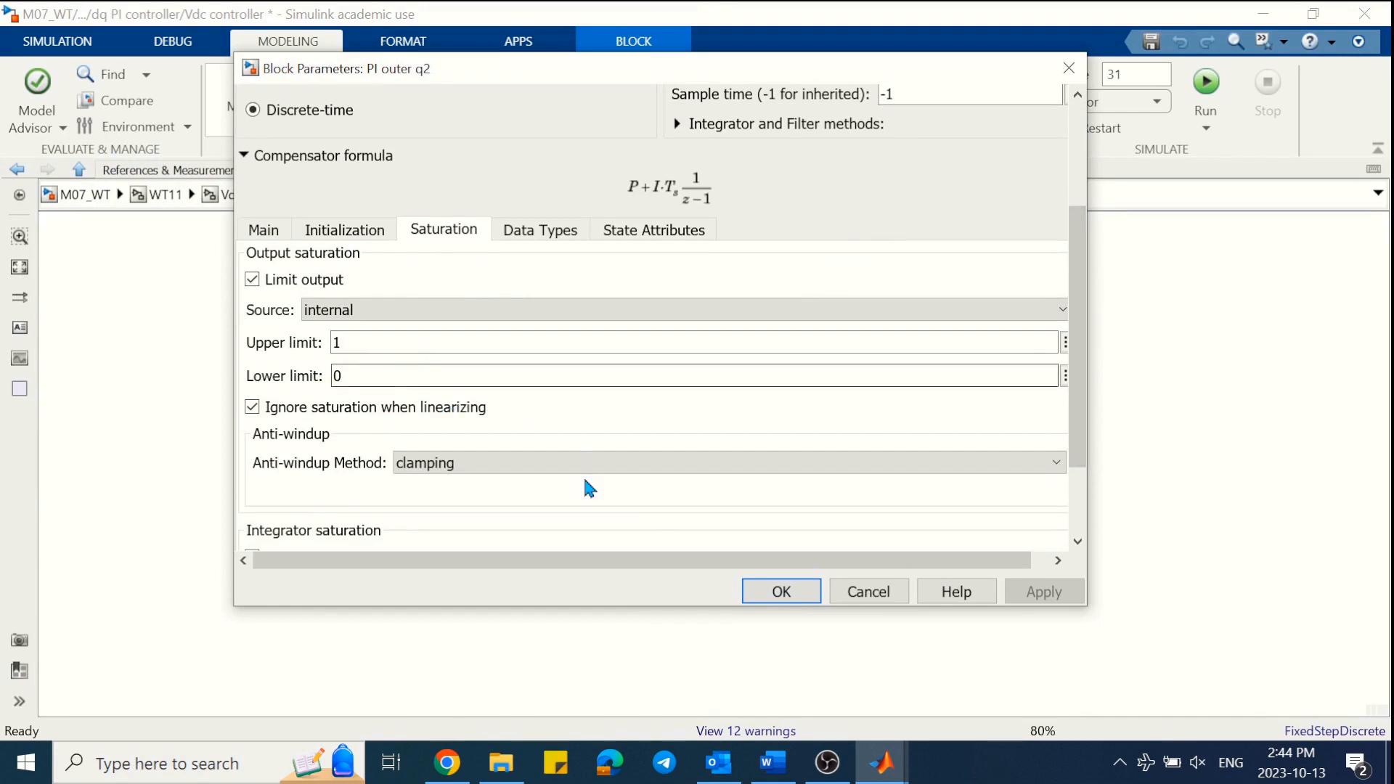
{"action": "left_click", "coordinate": [779, 592]}
- Check the output saturation limits of the PI outer q1 block in the QU controller subsystem
{"action": "left_click", "coordinate": [431, 201]}
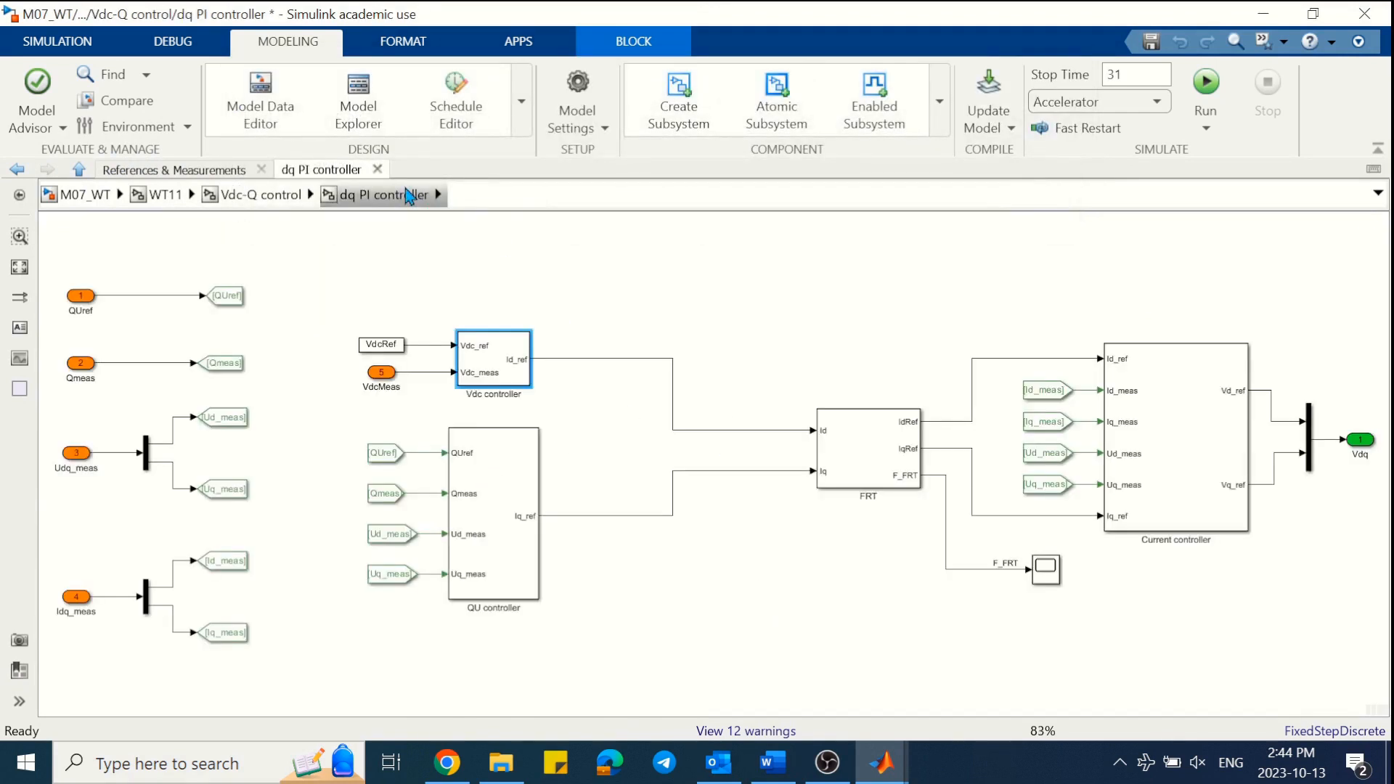
{"action": "double_click", "coordinate": [485, 464]}
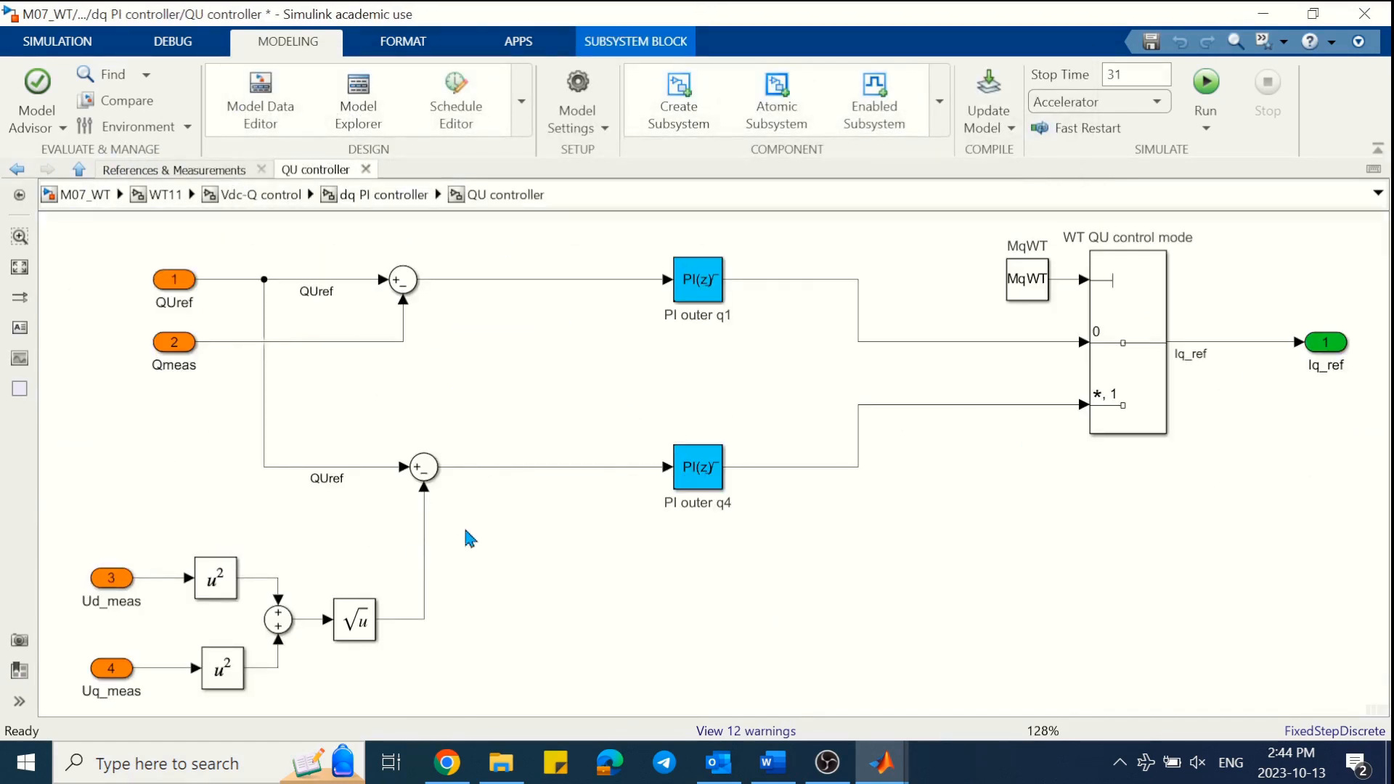
{"action": "left_click", "coordinate": [709, 282]}
{"action": "double_click", "coordinate": [709, 282]}
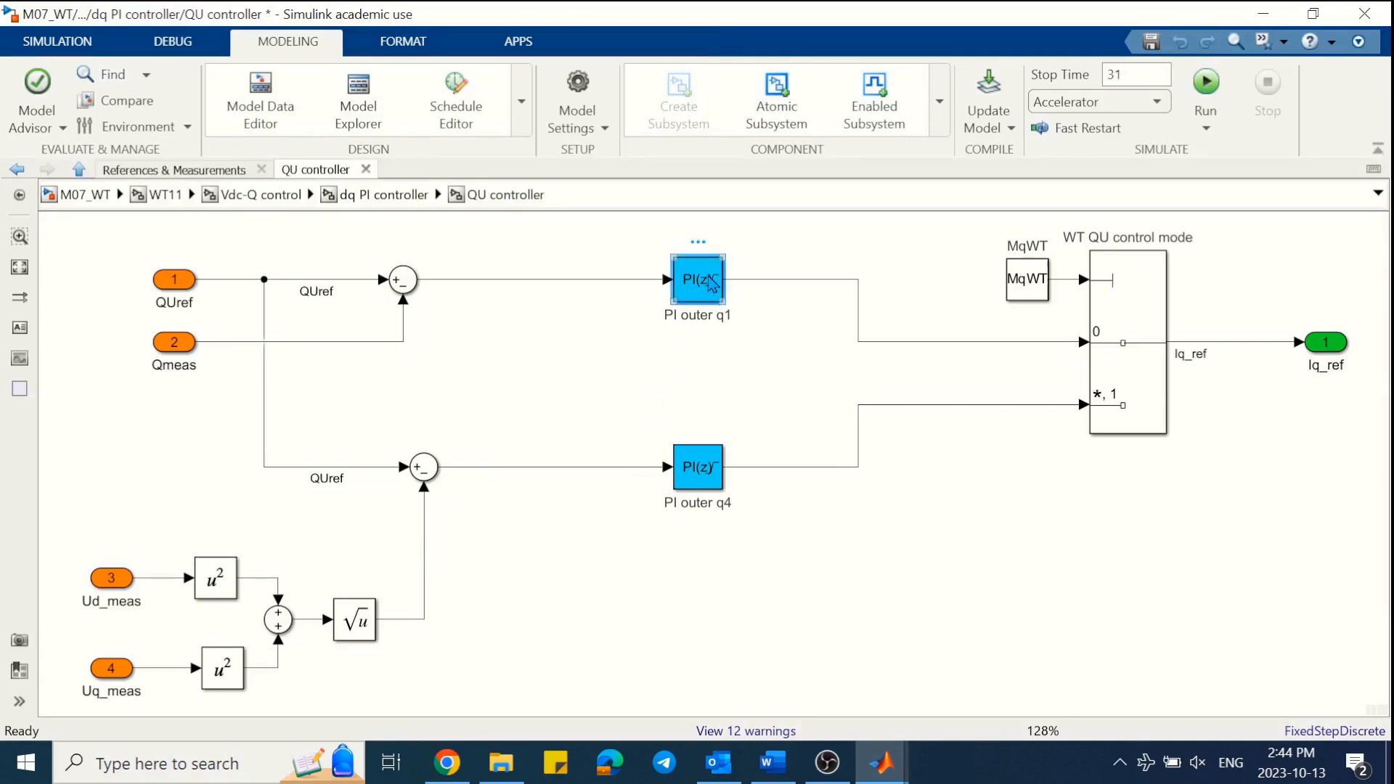
{"action": "left_click", "coordinate": [472, 443]}
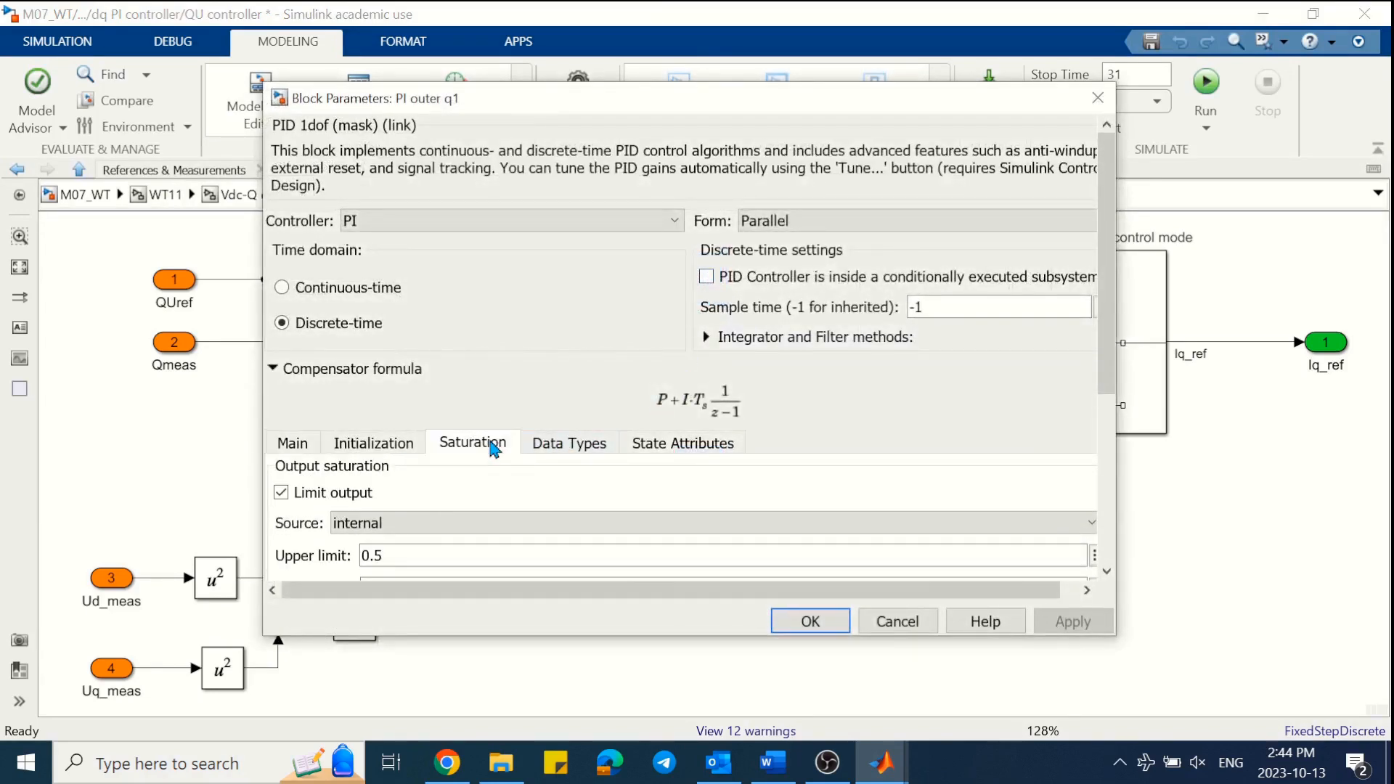
{"action": "scroll", "coordinate": [1103, 354], "scroll_direction": "down", "scroll_amount": 1}
{"action": "scroll", "coordinate": [1103, 354], "scroll_direction": "down", "scroll_amount": 2}
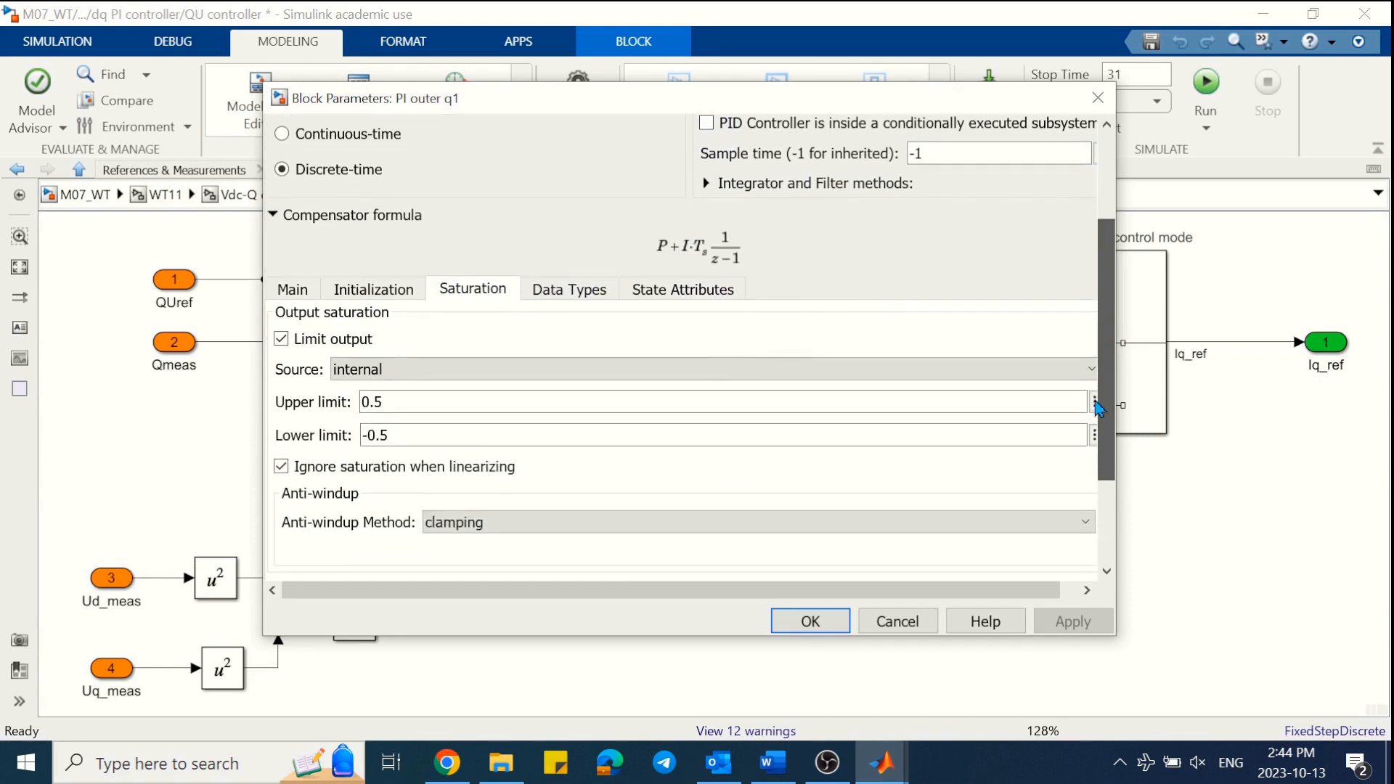
{"action": "left_click", "coordinate": [809, 619]}
- Switch to the MATLAB Command Window, evaluate sqrt(1+0.5^2) and return to the Simulink model
{"action": "mouse_move", "coordinate": [887, 770]}
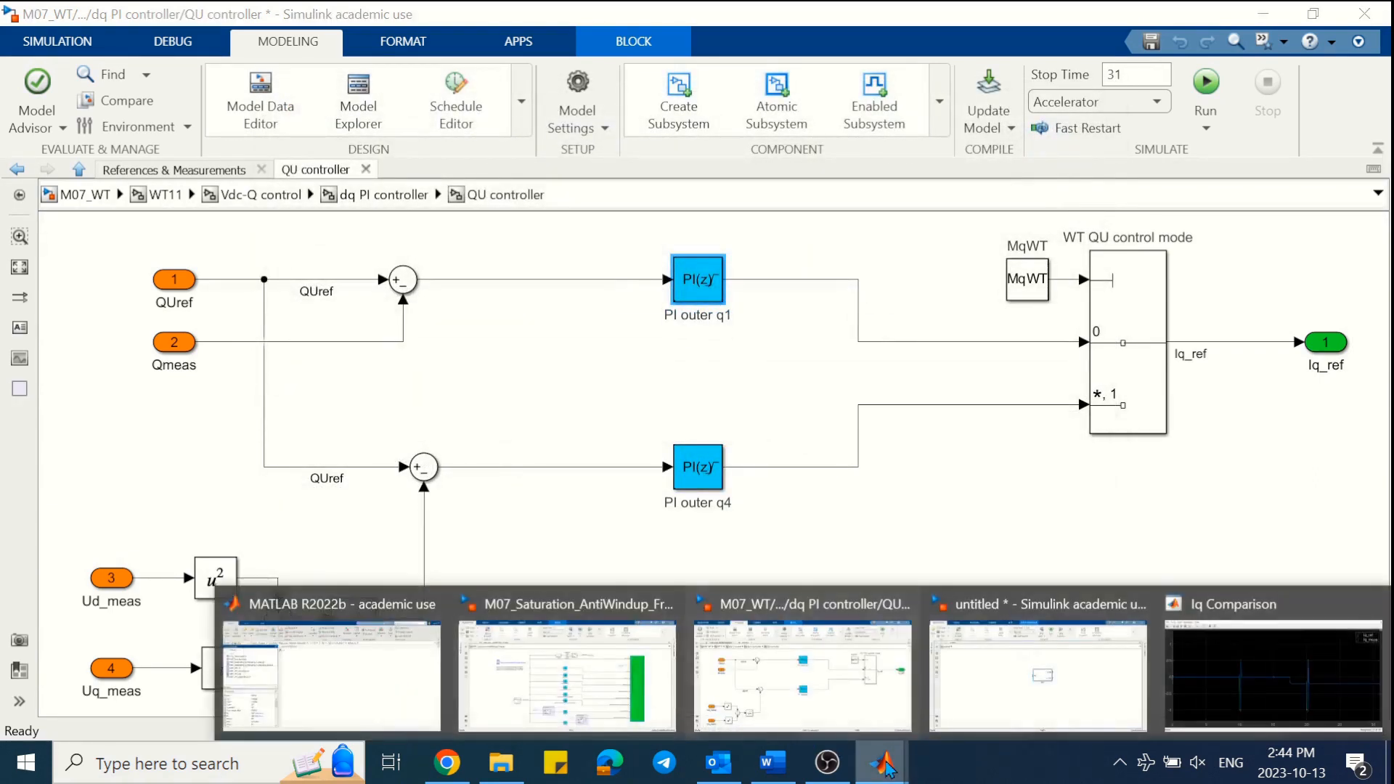
{"action": "left_click", "coordinate": [341, 652]}
{"action": "left_click", "coordinate": [463, 271]}
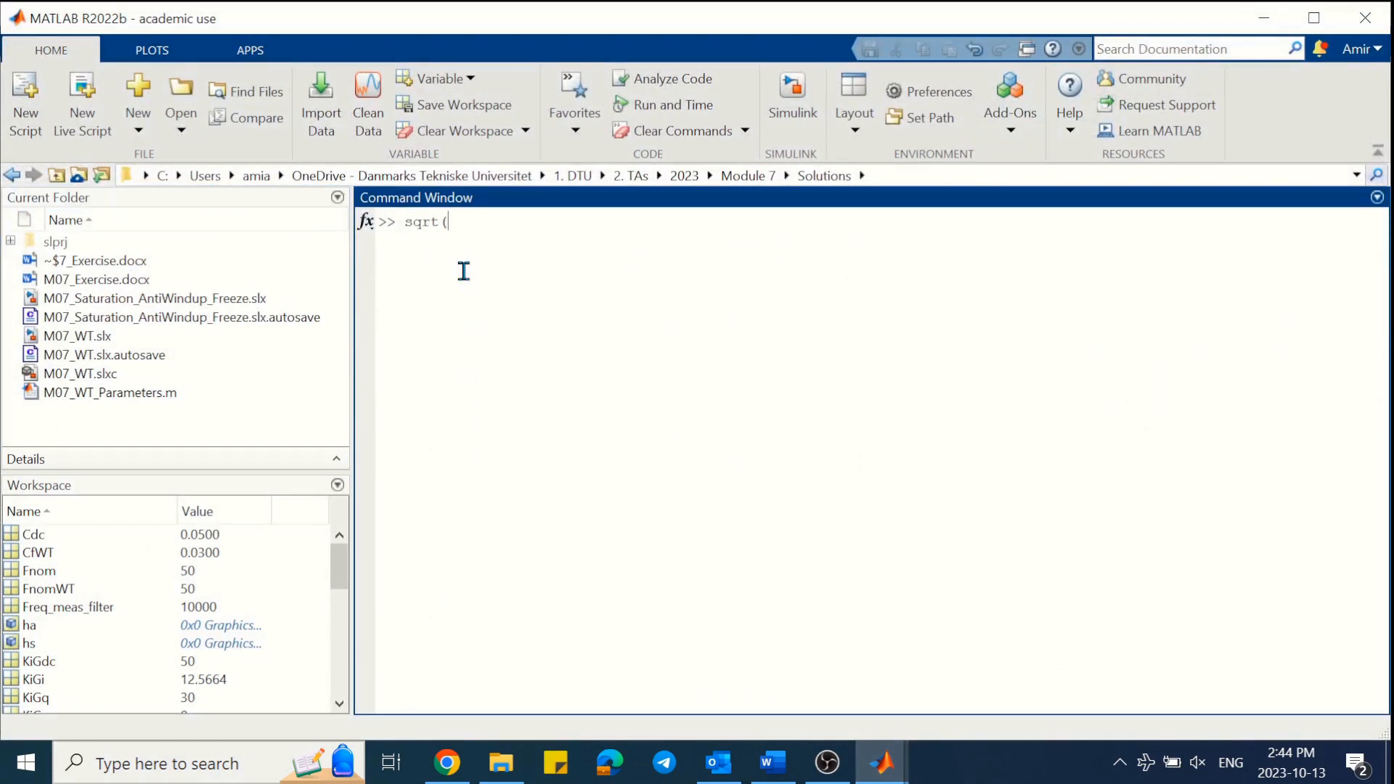
{"action": "type", "text": "sqrt(1-"}
{"action": "type", "text": "0.5"}
{"action": "key", "text": "alt+shift"}
{"action": "type", "text": "^2)"}
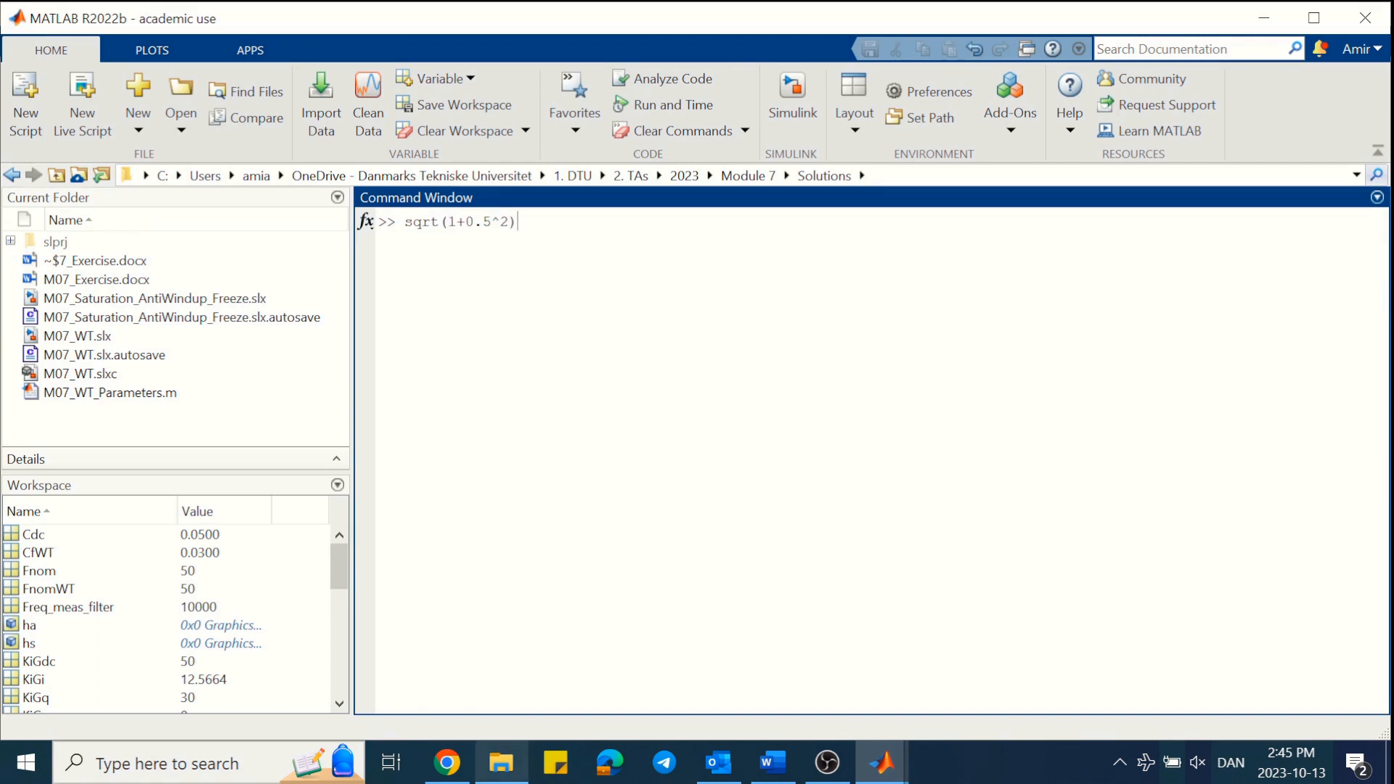
{"action": "key", "text": "Return"}
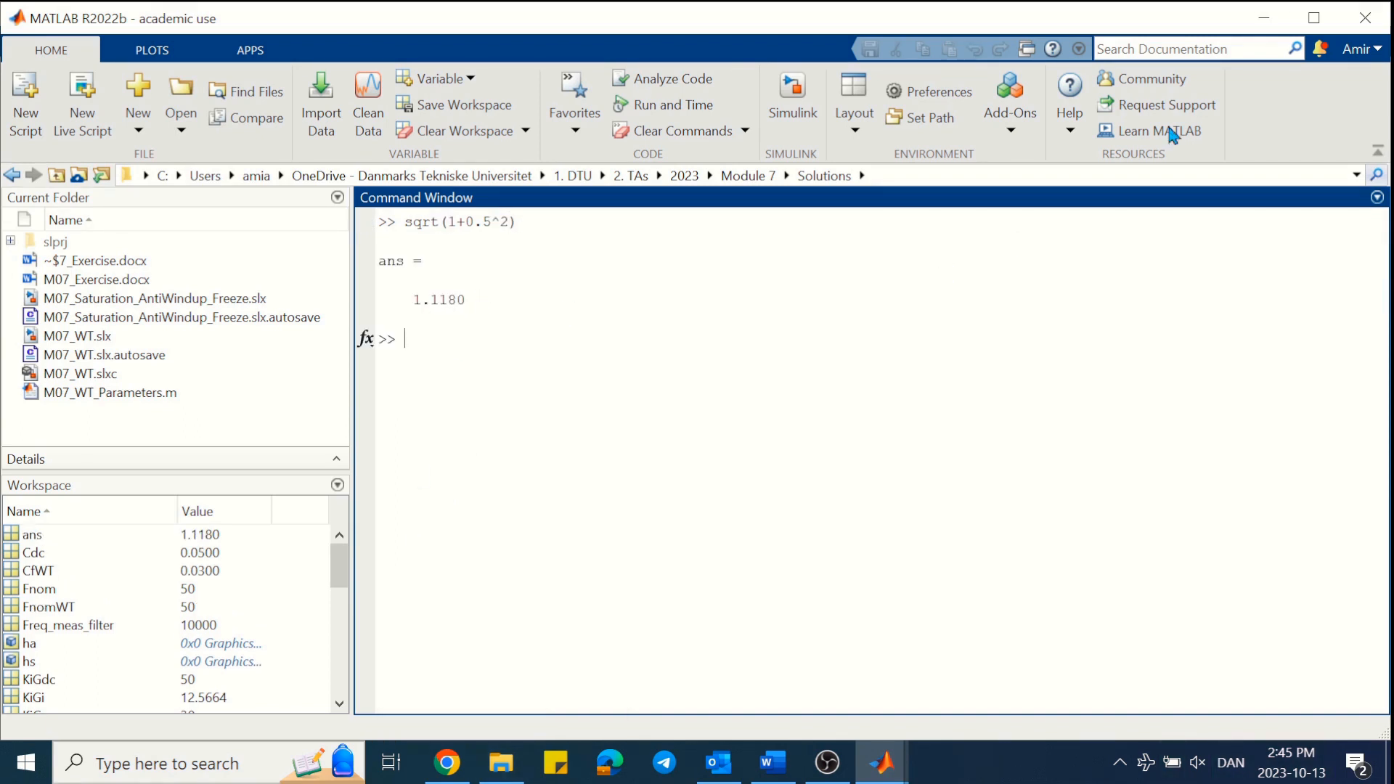
{"action": "left_click", "coordinate": [1271, 22]}
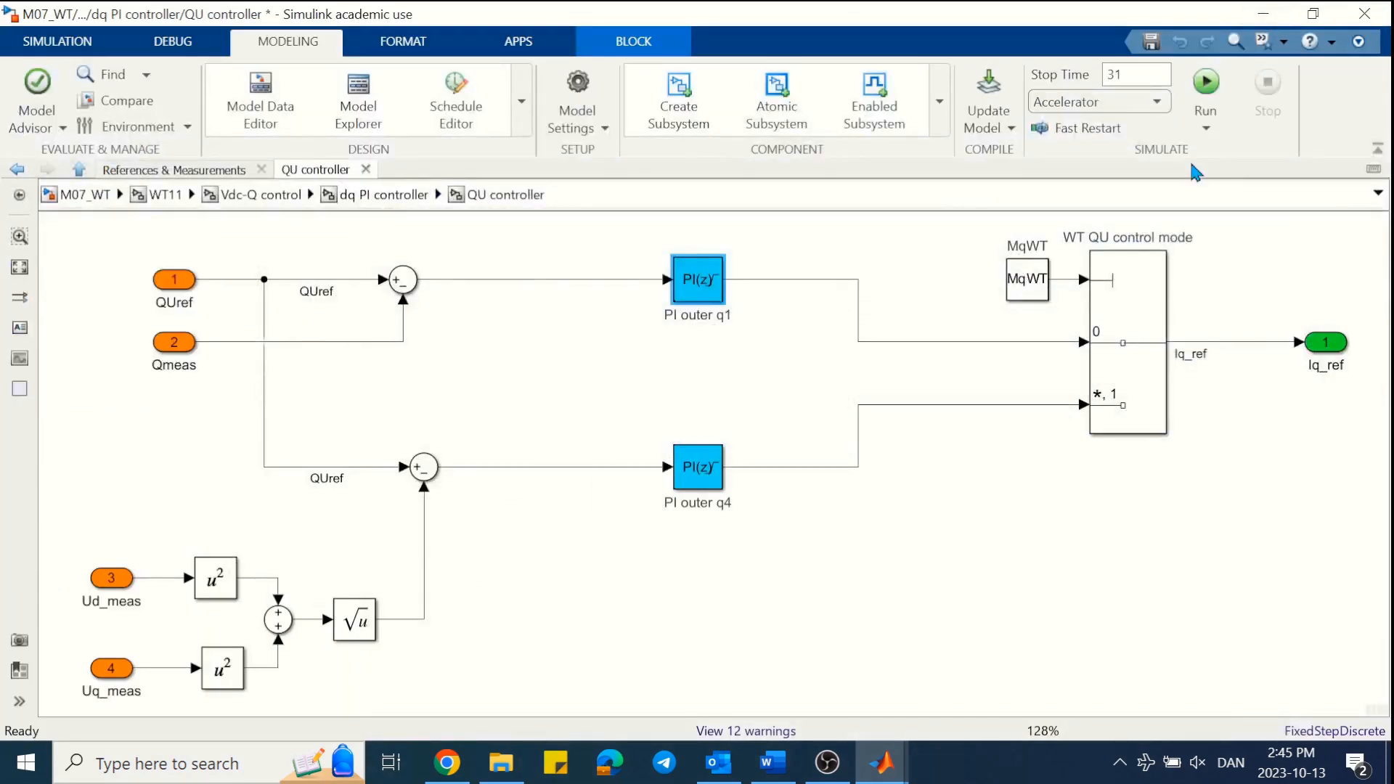
- Set the Imax constant in the FRT subsystem to 1.12
{"action": "left_click", "coordinate": [424, 196]}
{"action": "double_click", "coordinate": [464, 541]}
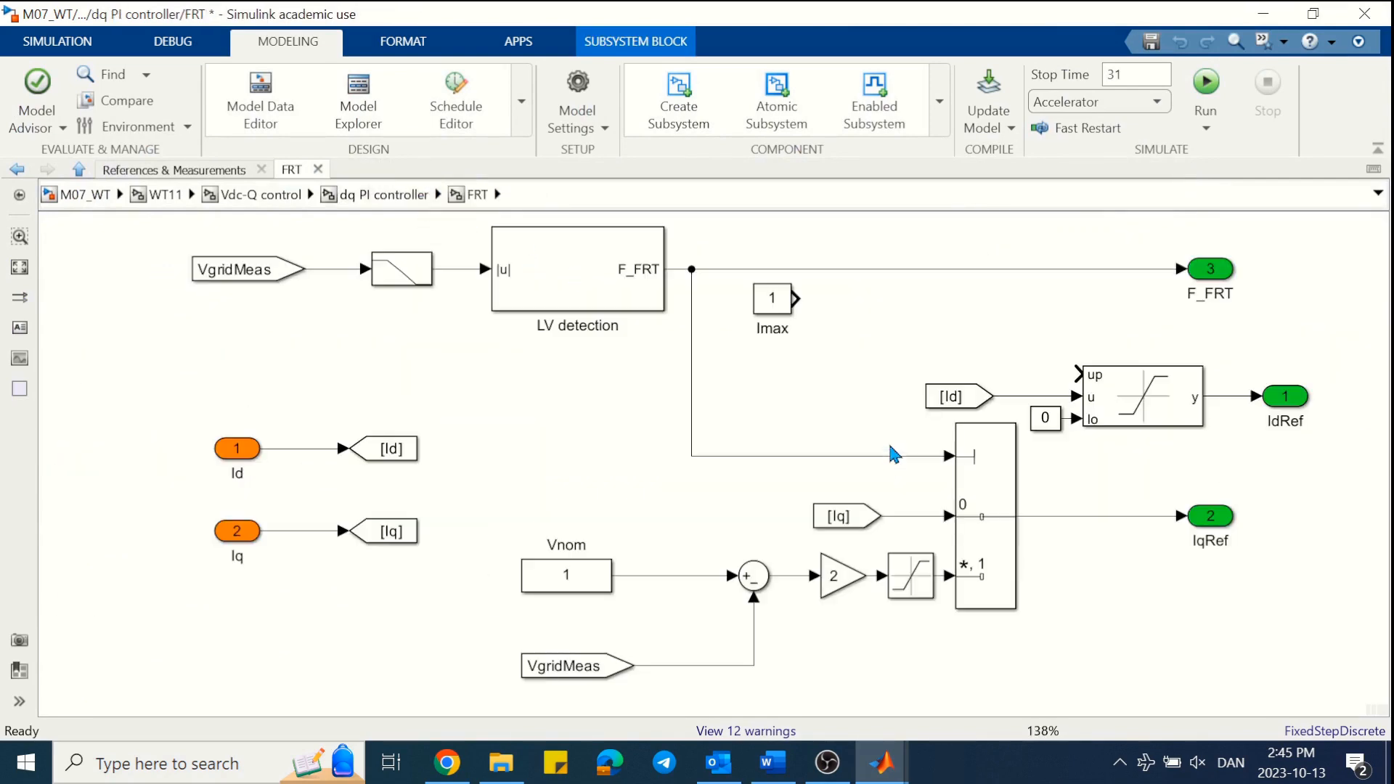
{"action": "double_click", "coordinate": [772, 297]}
{"action": "type", "text": "1.42"}
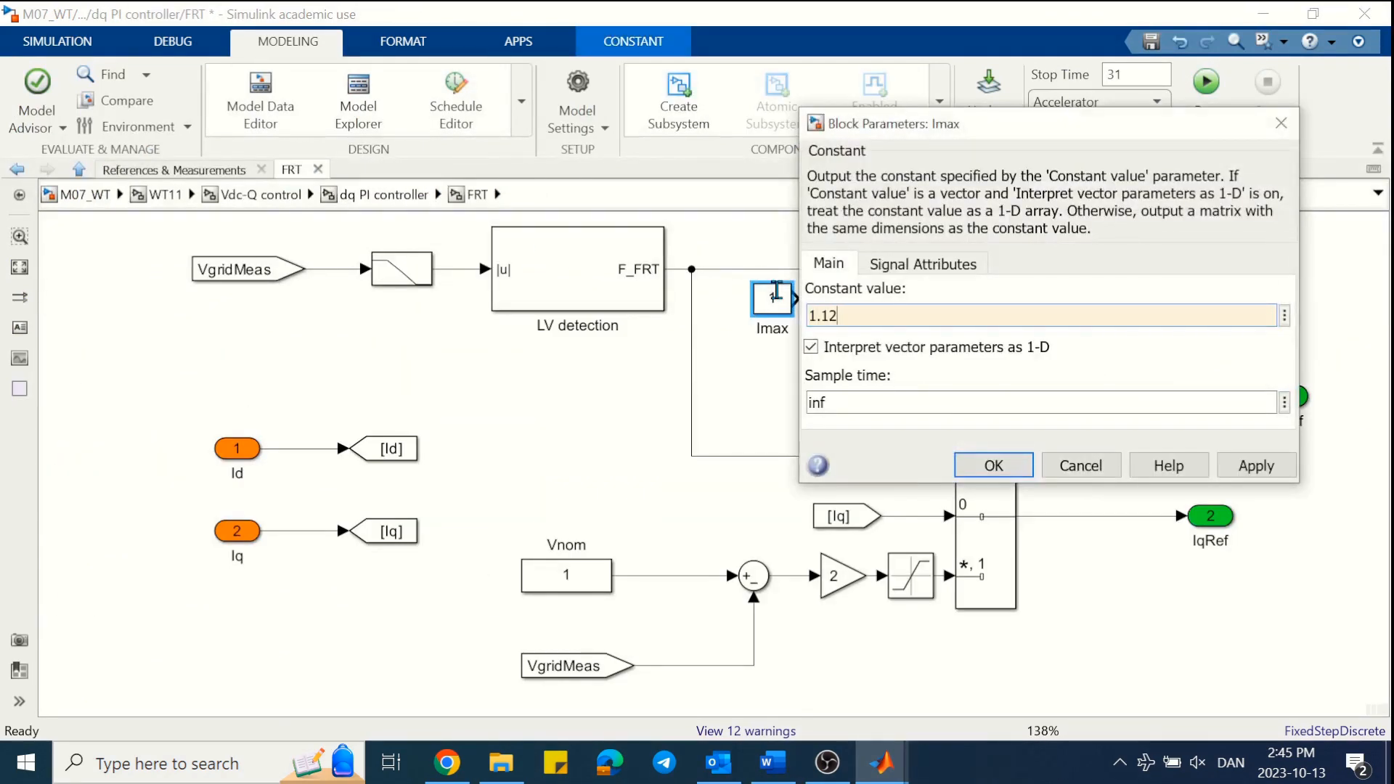
{"action": "key", "text": "Return"}
{"action": "left_click", "coordinate": [797, 371]}
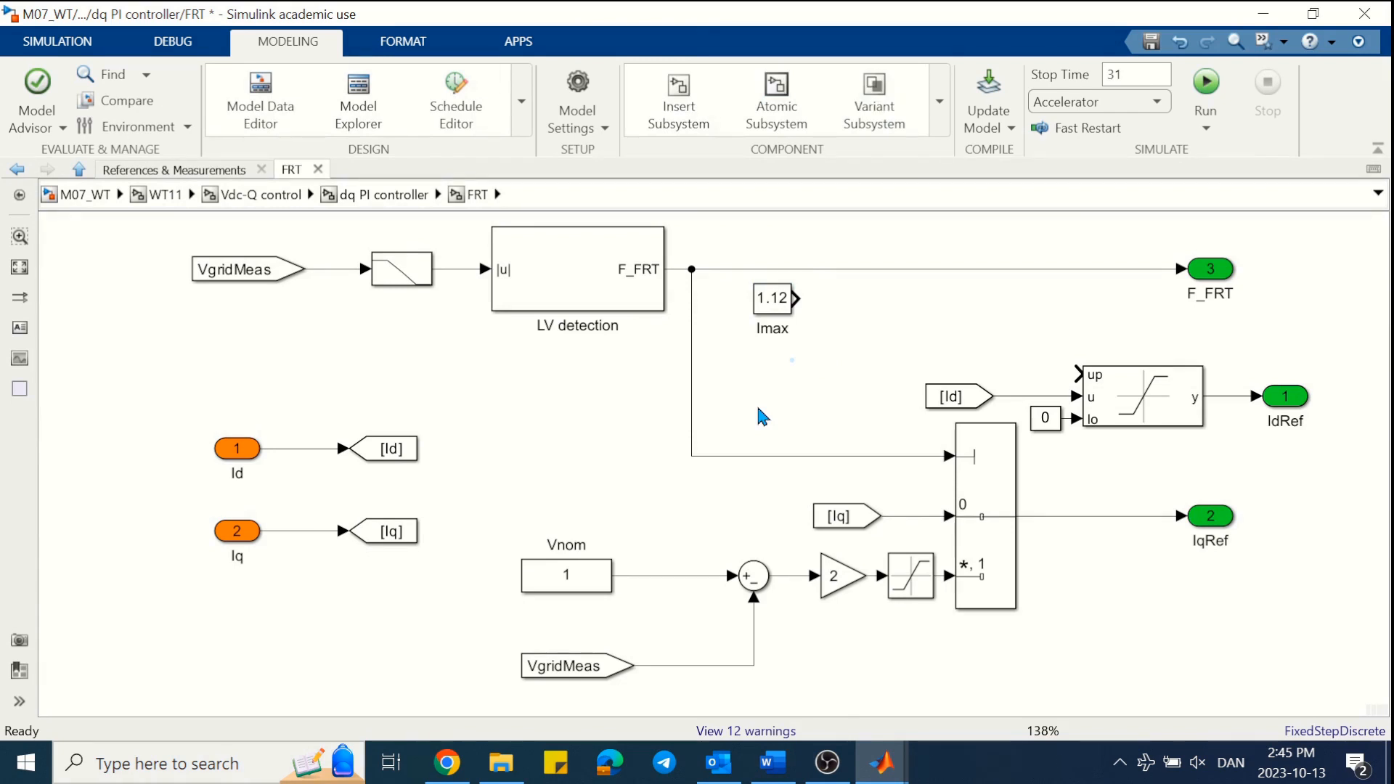
- Add a Goto block with the tag Iq_FRT below the switch and connect it to the saturation block's output
{"action": "double_click", "coordinate": [943, 639]}
{"action": "type", "text": "got"}
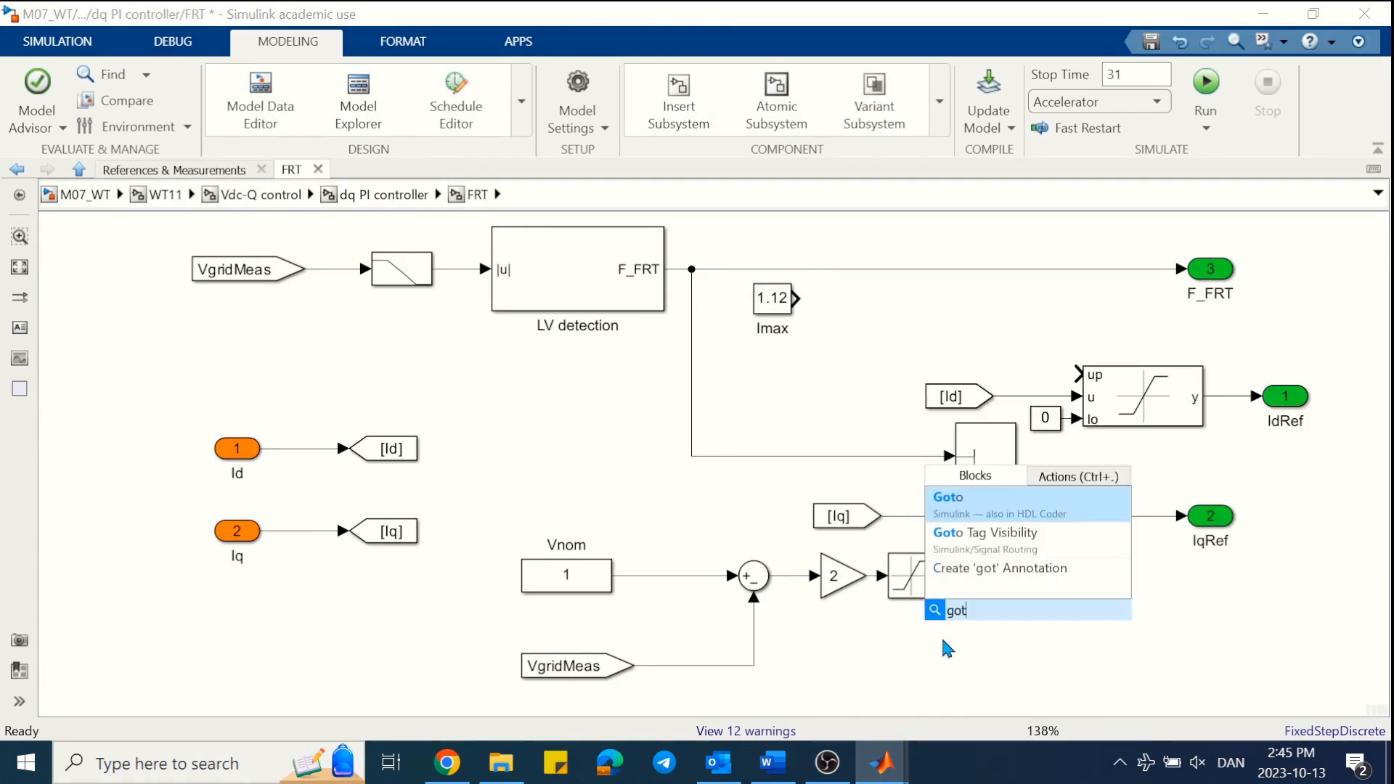
{"action": "key", "text": "Return"}
{"action": "left_click_drag", "start_coordinate": [941, 639], "coordinate": [1046, 662]}
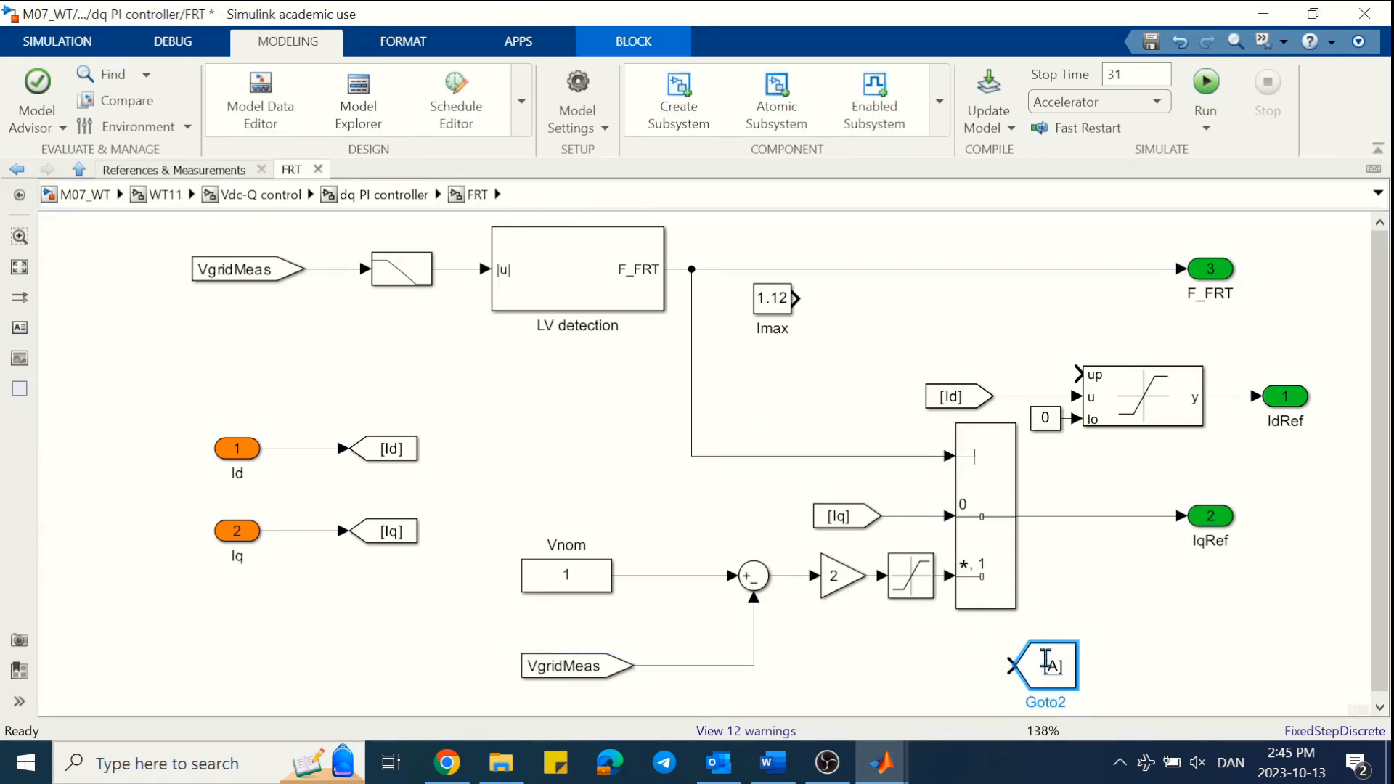
{"action": "double_click", "coordinate": [1049, 665]}
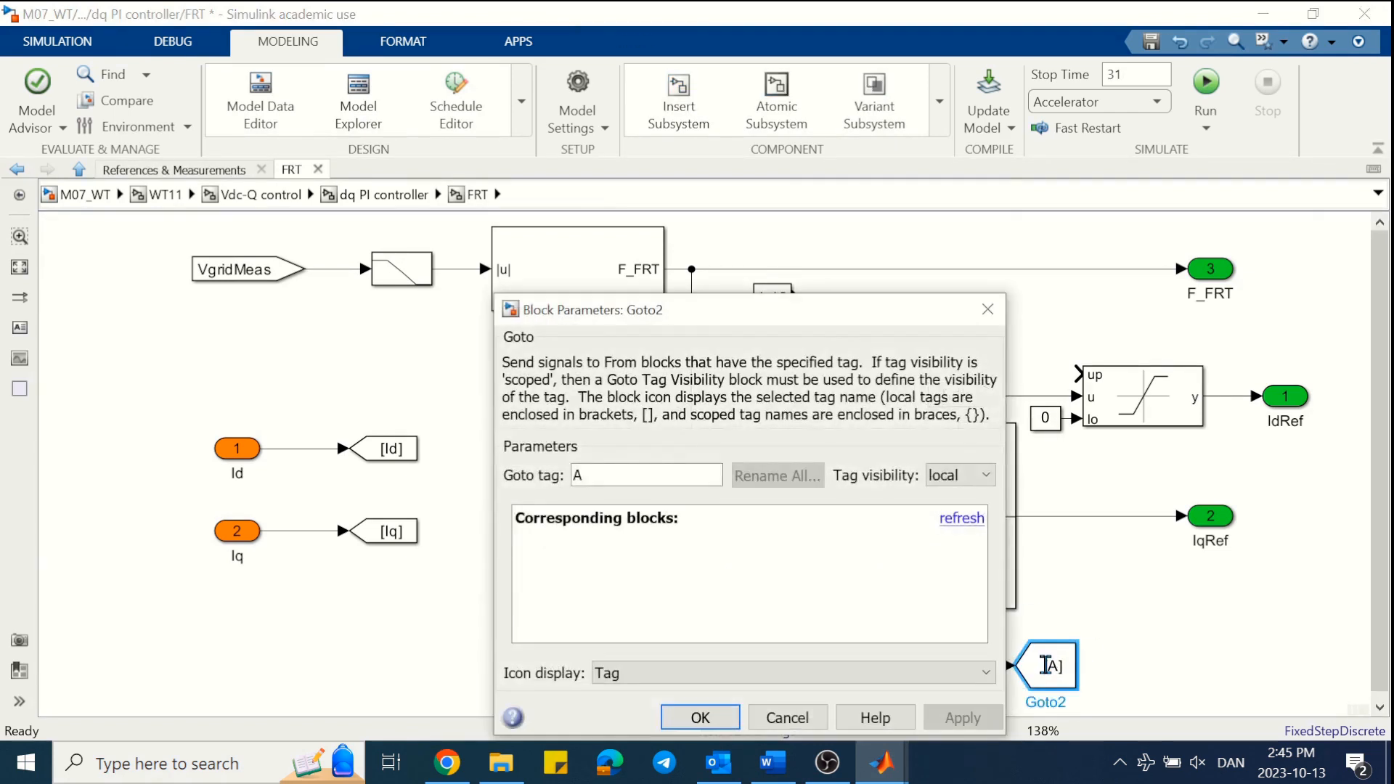
{"action": "double_click", "coordinate": [646, 474]}
{"action": "type", "text": "Iq"}
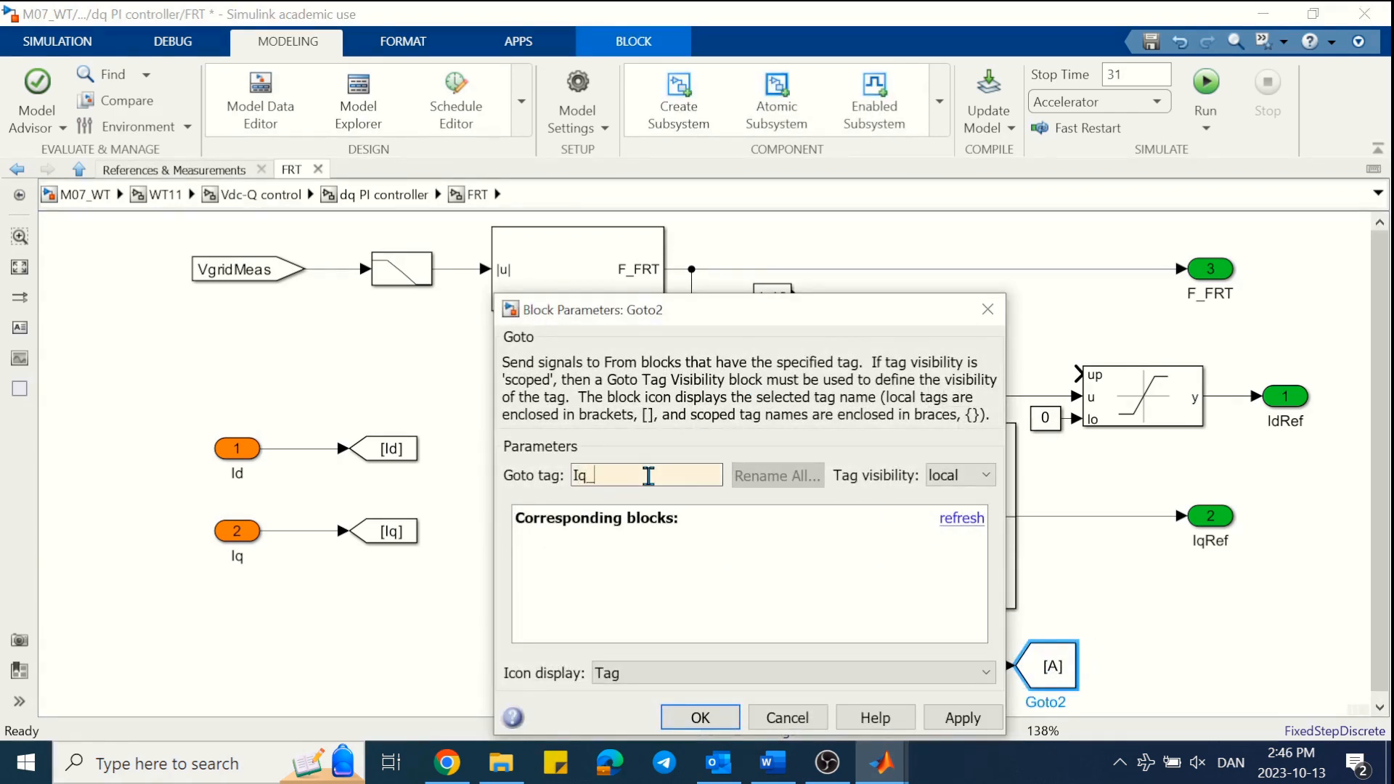
{"action": "type", "text": "_FRT"}
{"action": "key", "text": "Return"}
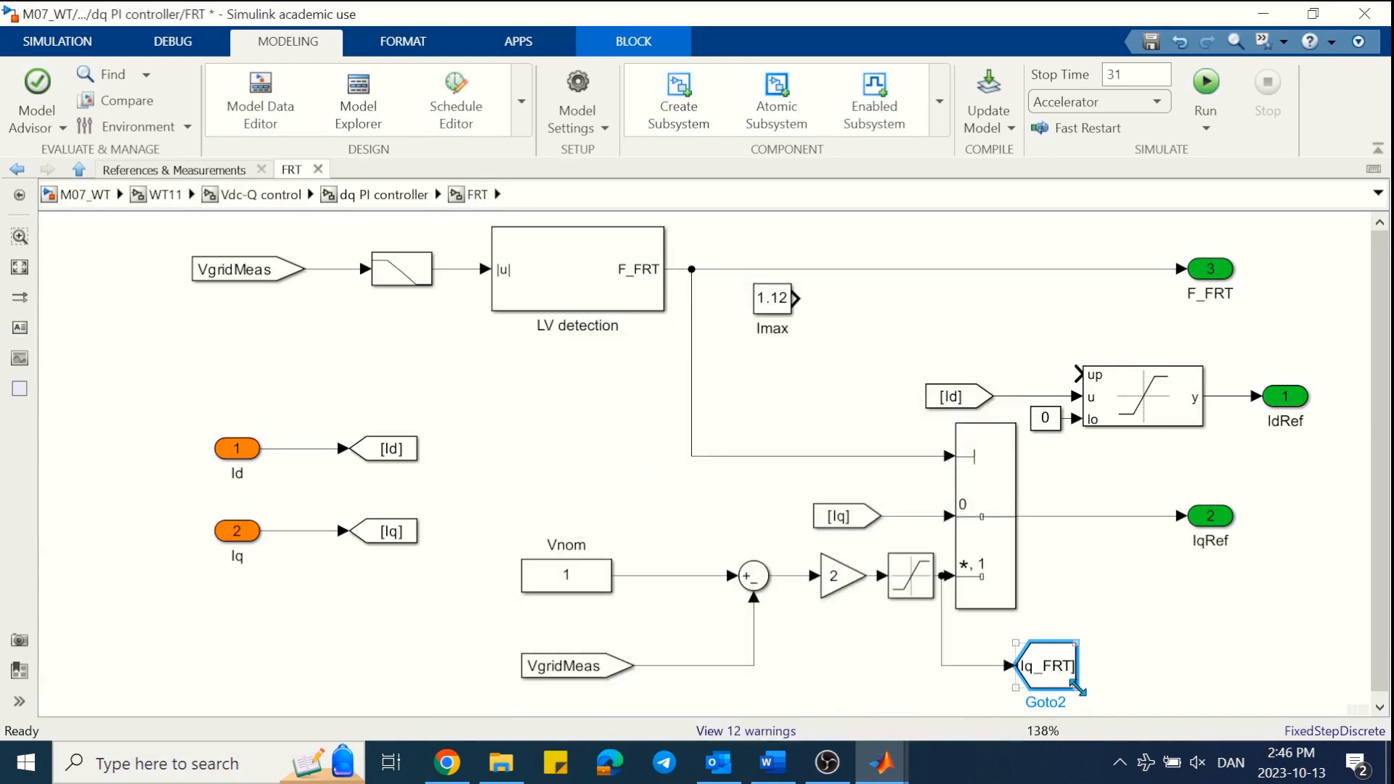
{"action": "left_click", "coordinate": [1124, 678]}
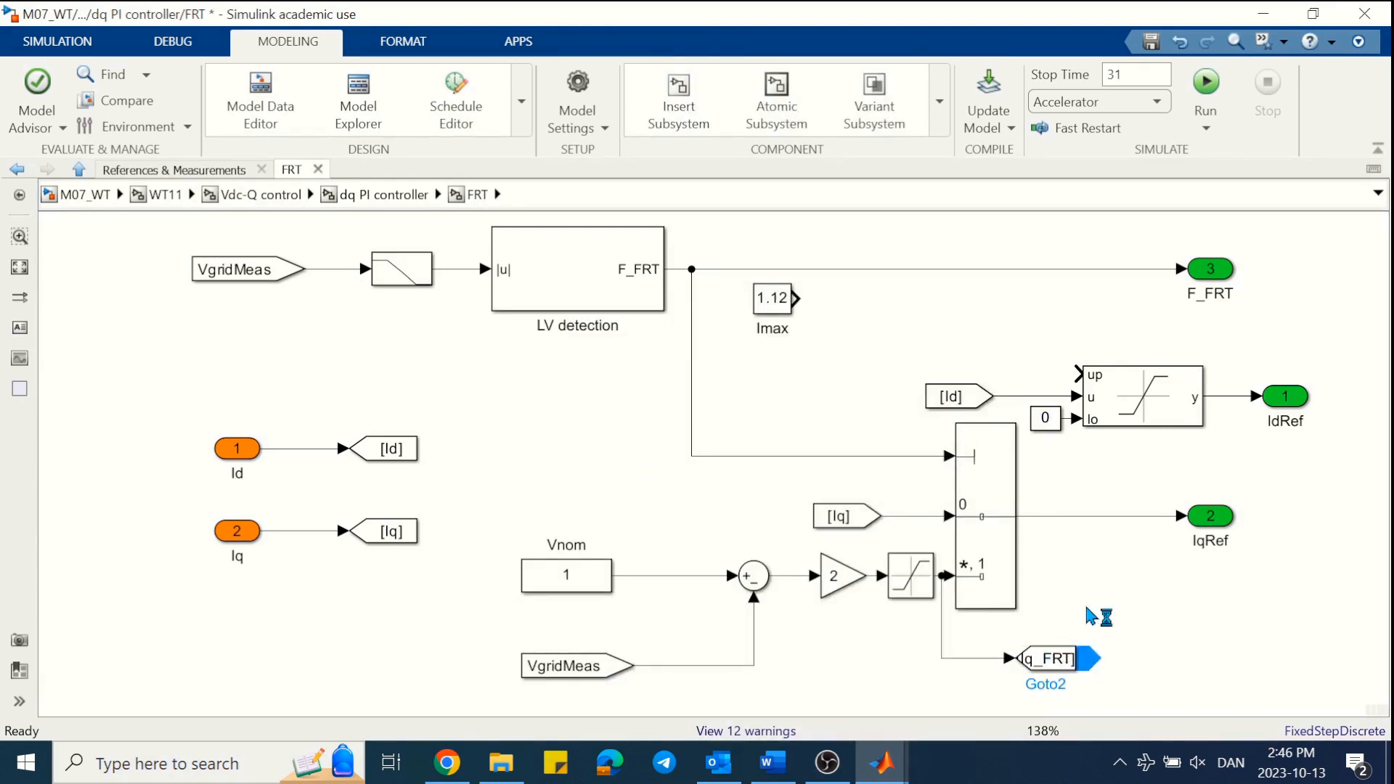
- Create a From block for Iq_FRT below the Imax constant and copy the subtracting sum block beside Imax
{"action": "left_click_drag", "start_coordinate": [1089, 659], "coordinate": [779, 372]}
{"action": "left_click_drag", "start_coordinate": [753, 575], "coordinate": [845, 305]}
{"action": "left_click", "coordinate": [844, 367]}
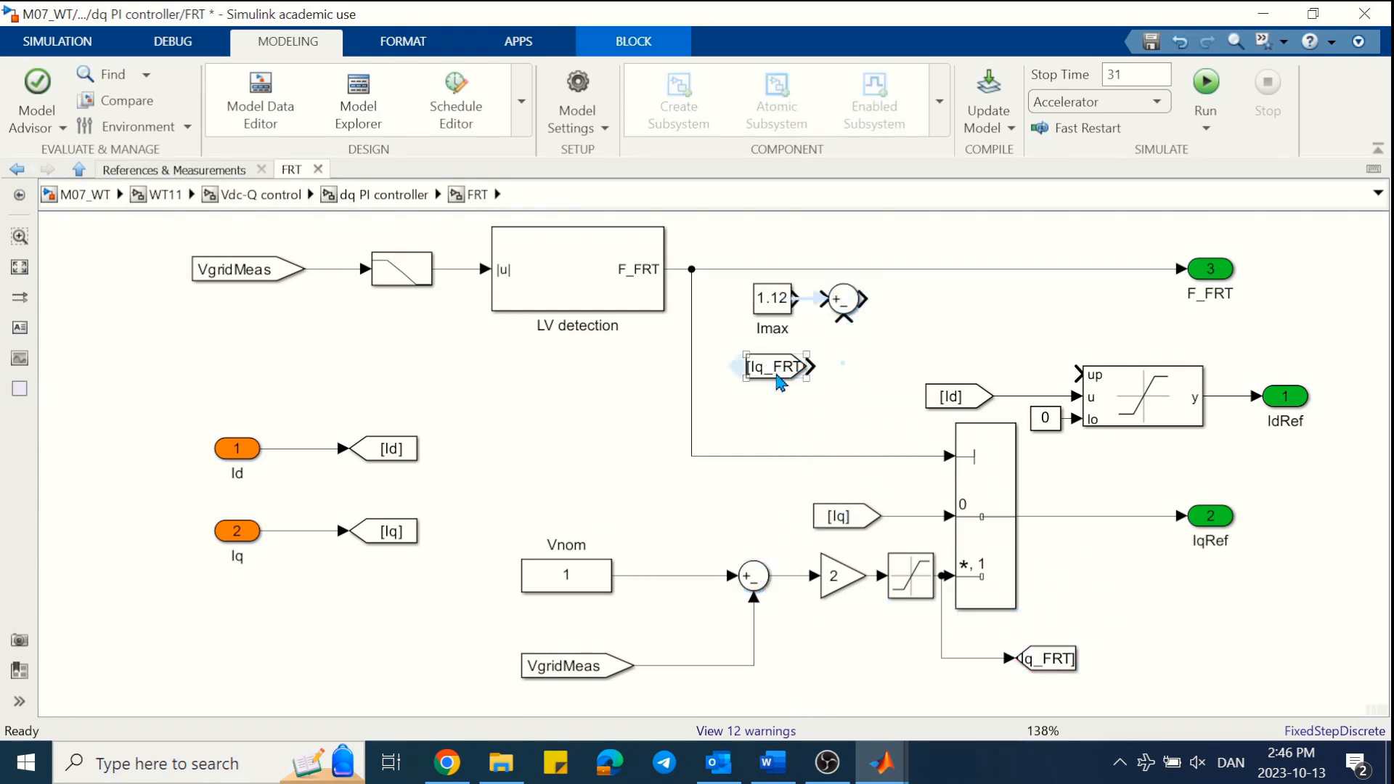
{"action": "left_click_drag", "start_coordinate": [777, 376], "coordinate": [754, 375]}
- Add a Square block fed by the Iq_FRT From block, and wire Imax and the squared signal to the sum's plus and minus inputs
{"action": "left_click", "coordinate": [829, 389]}
{"action": "double_click", "coordinate": [832, 396]}
{"action": "type", "text": "sq"}
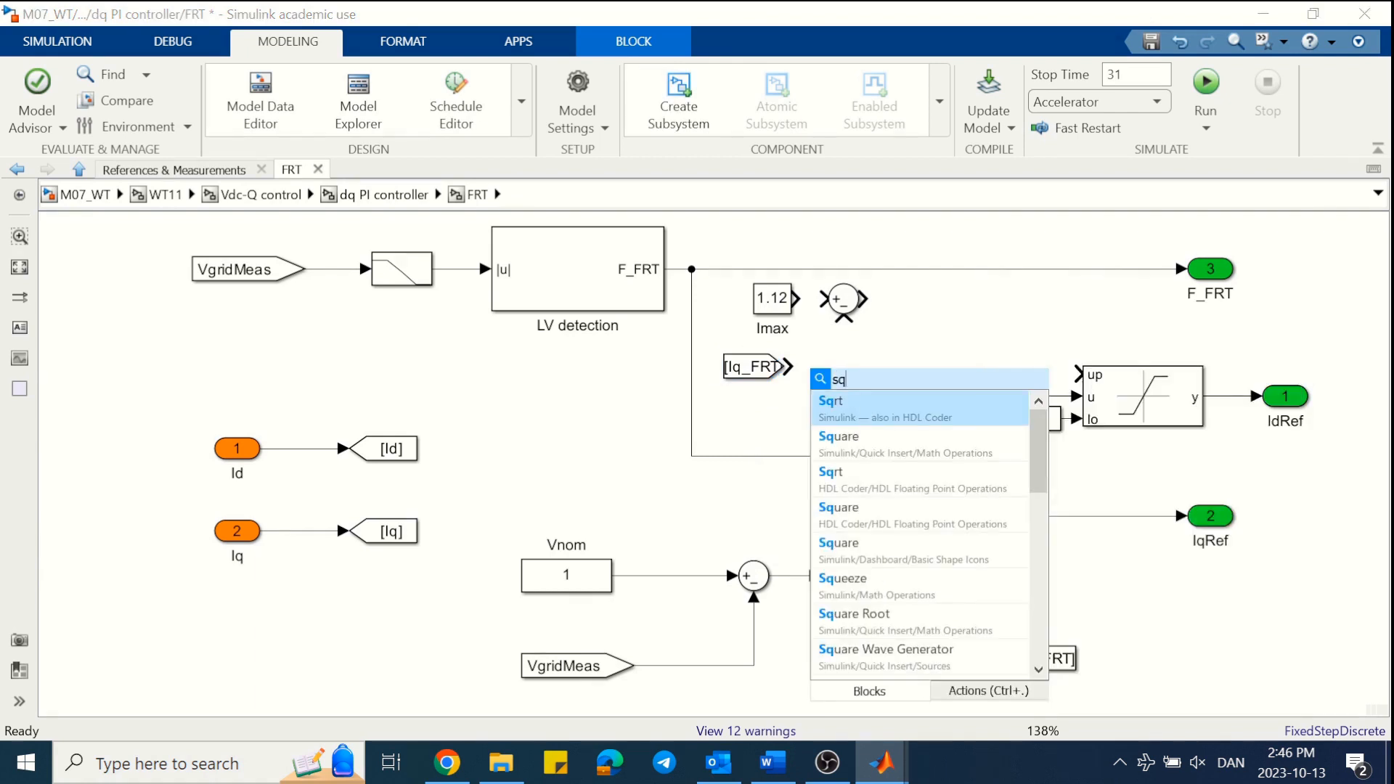
{"action": "key", "text": "Down"}
{"action": "key", "text": "Return"}
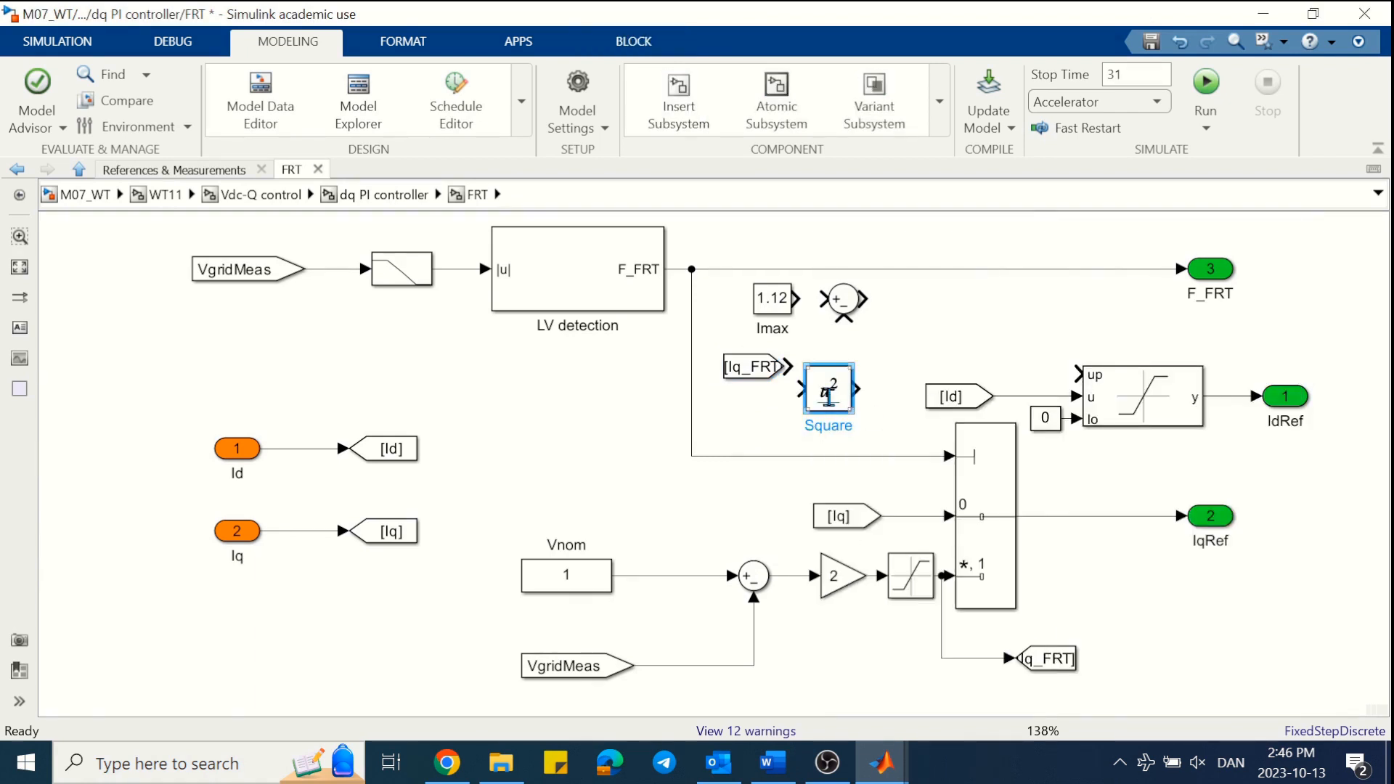
{"action": "left_click_drag", "start_coordinate": [843, 298], "coordinate": [895, 298]}
{"action": "left_click_drag", "start_coordinate": [796, 297], "coordinate": [877, 298]}
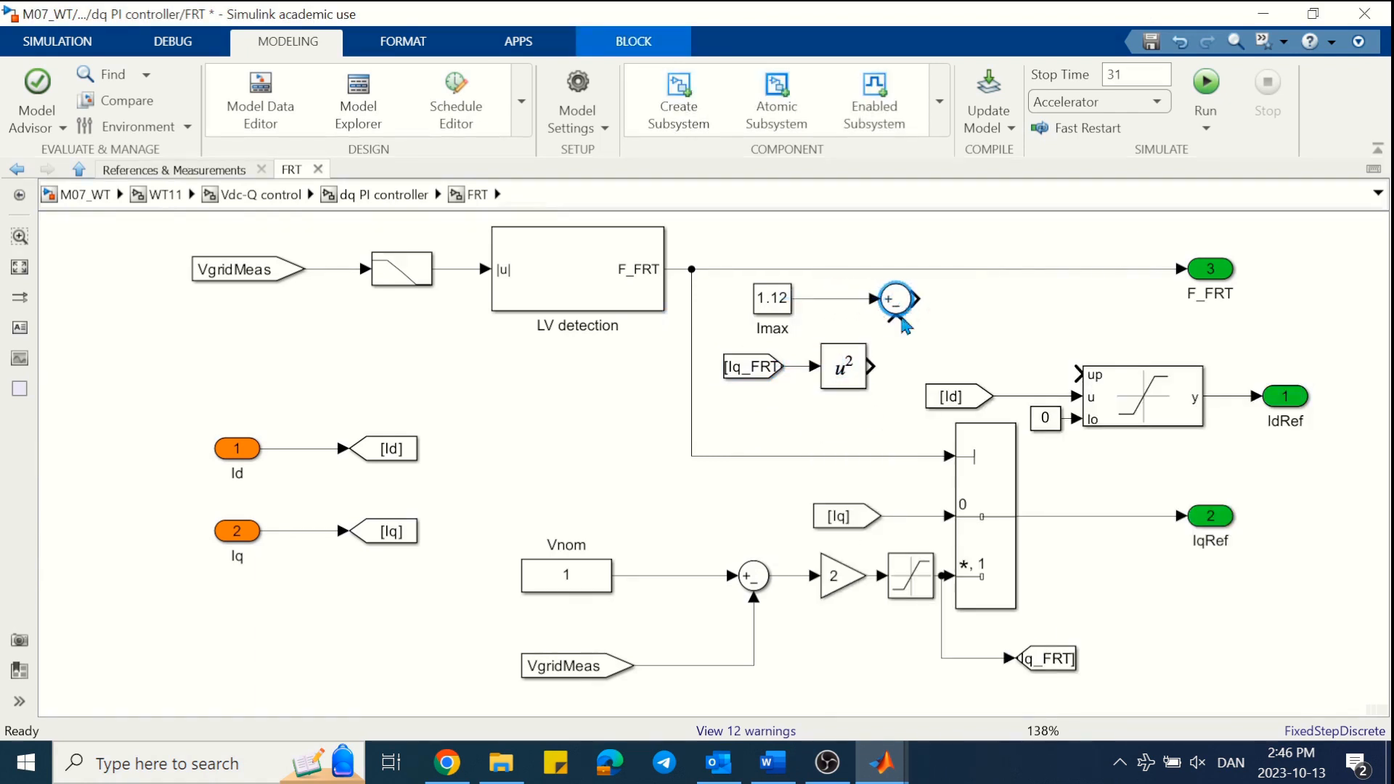
{"action": "left_click_drag", "start_coordinate": [871, 366], "coordinate": [896, 323]}
- Add a Sqrt block between the new sum's output and the upper-limit input of the dynamic saturation block for IdRef
{"action": "double_click", "coordinate": [990, 321]}
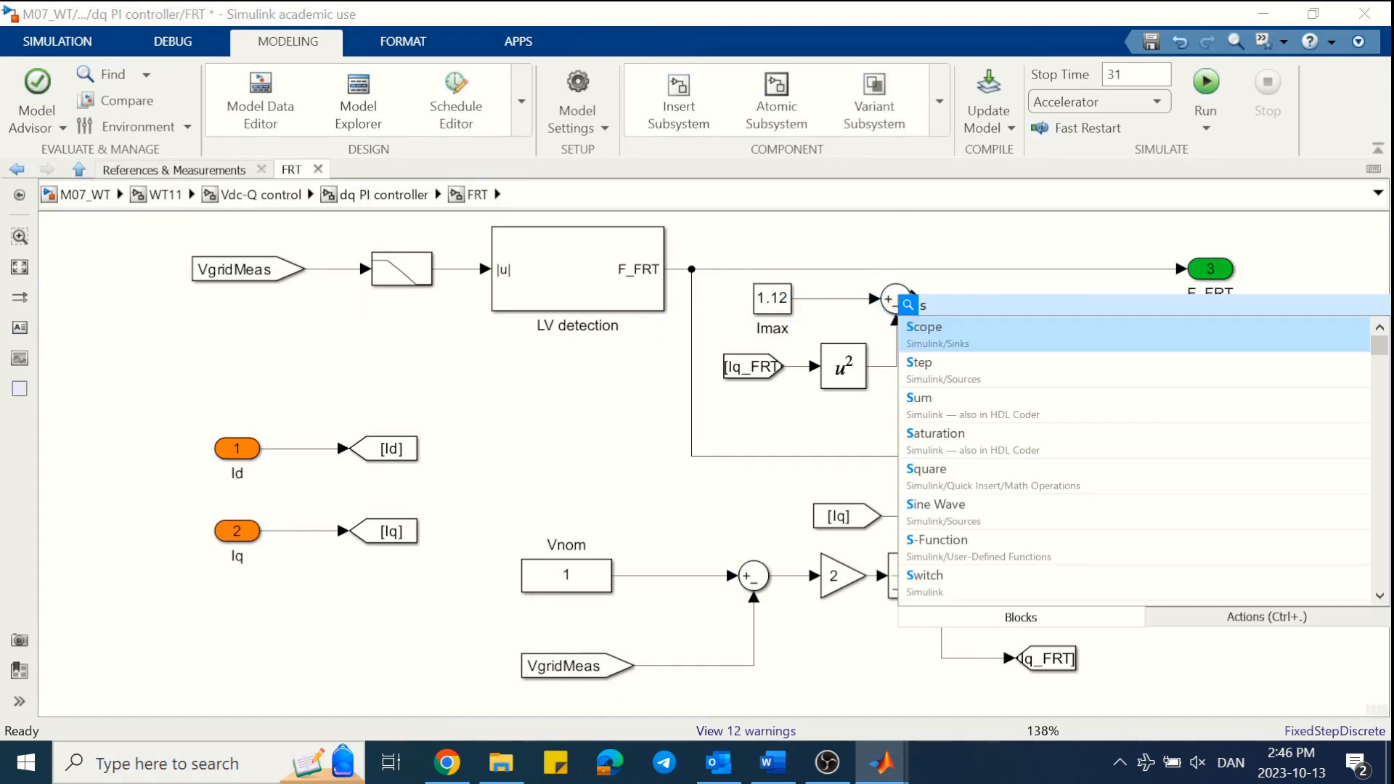
{"action": "type", "text": "sq"}
{"action": "left_click", "coordinate": [986, 368]}
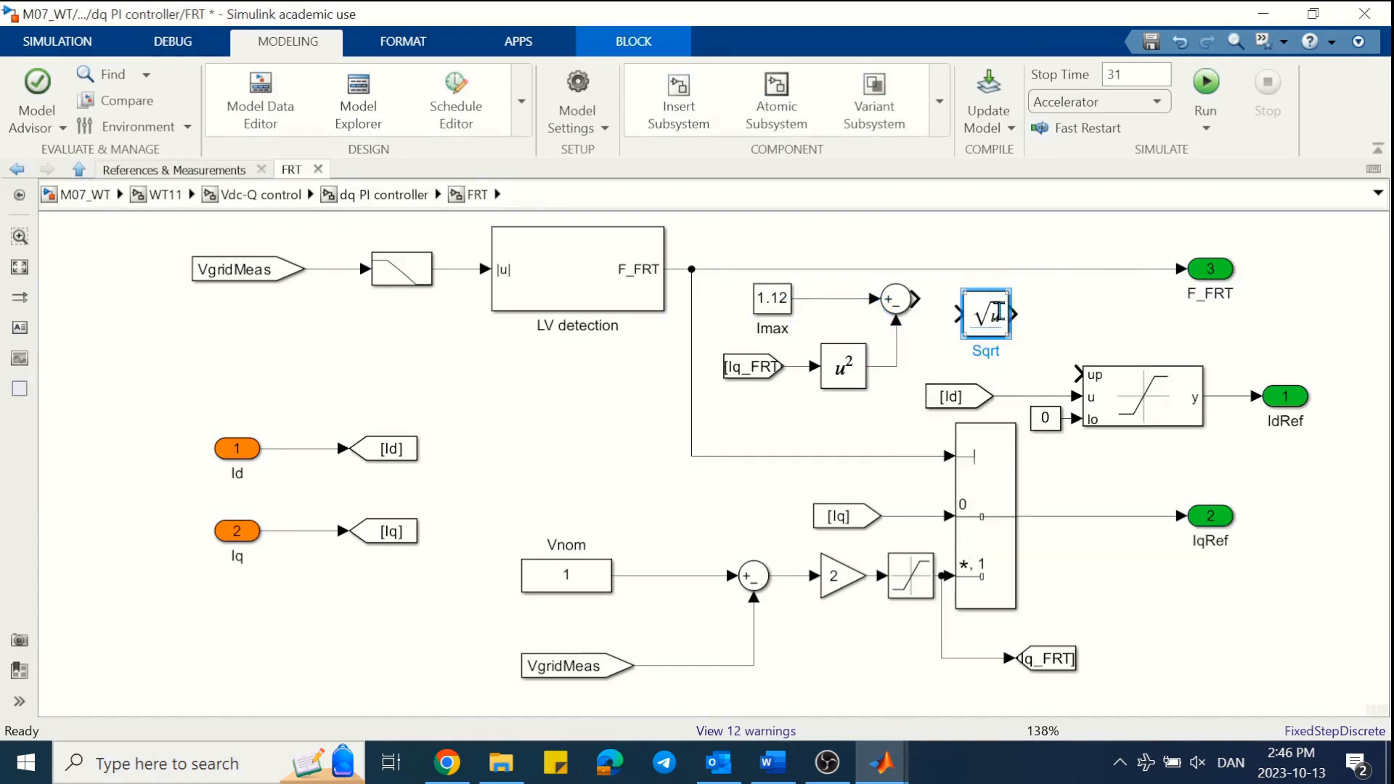
{"action": "left_click_drag", "start_coordinate": [990, 315], "coordinate": [1081, 374]}
{"action": "left_click", "coordinate": [940, 300]}
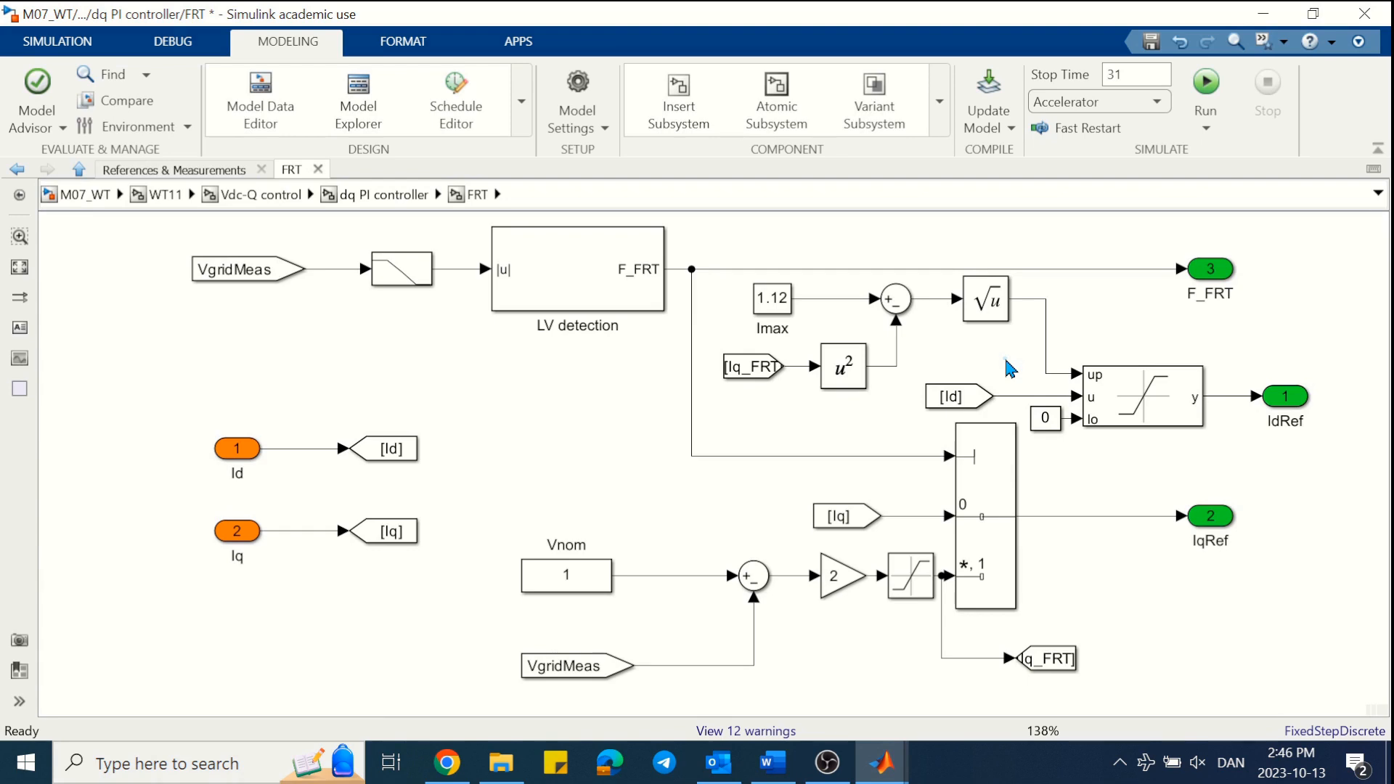
- Run the simulation and examine the Id Comparison and Iq Comparison scopes in the Current controller subsystem
{"action": "left_click", "coordinate": [383, 194]}
{"action": "double_click", "coordinate": [1169, 398]}
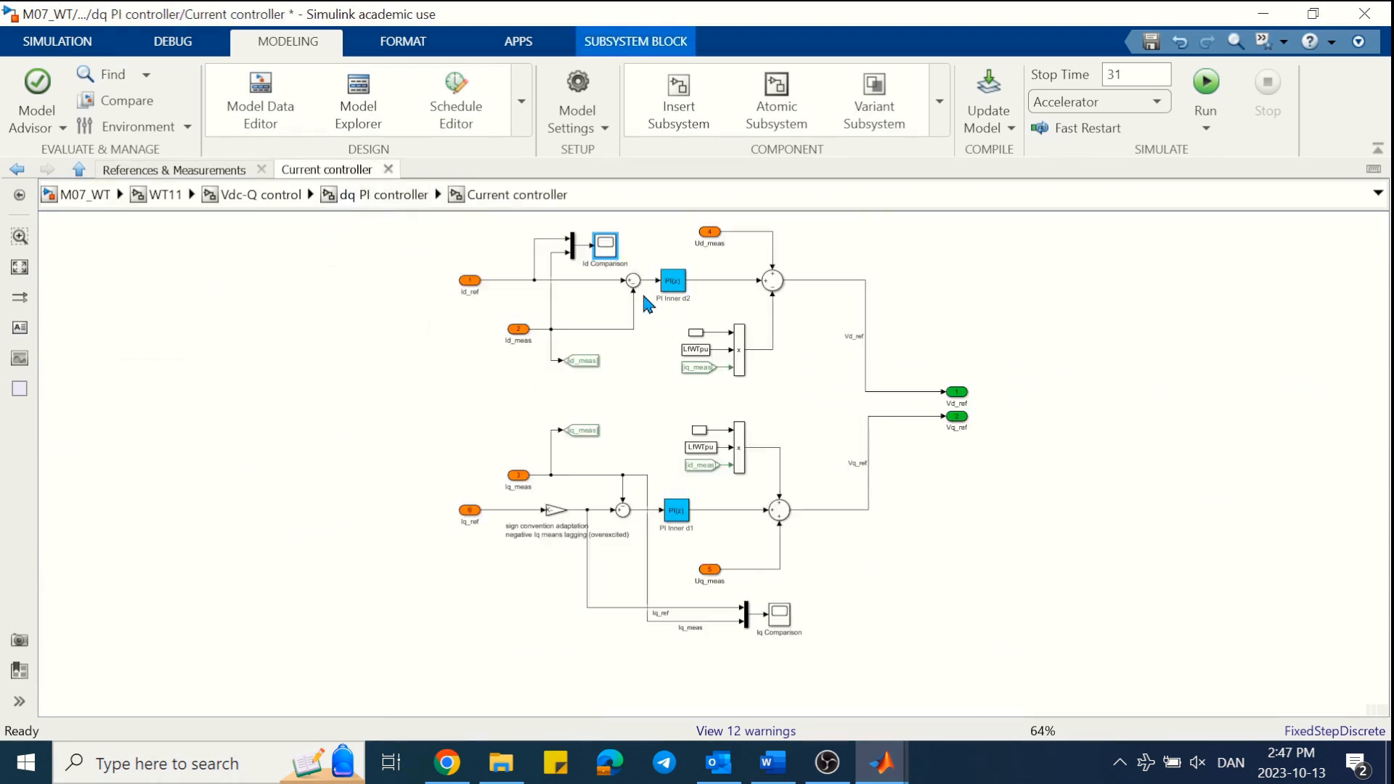
{"action": "double_click", "coordinate": [605, 245]}
{"action": "left_click", "coordinate": [246, 64]}
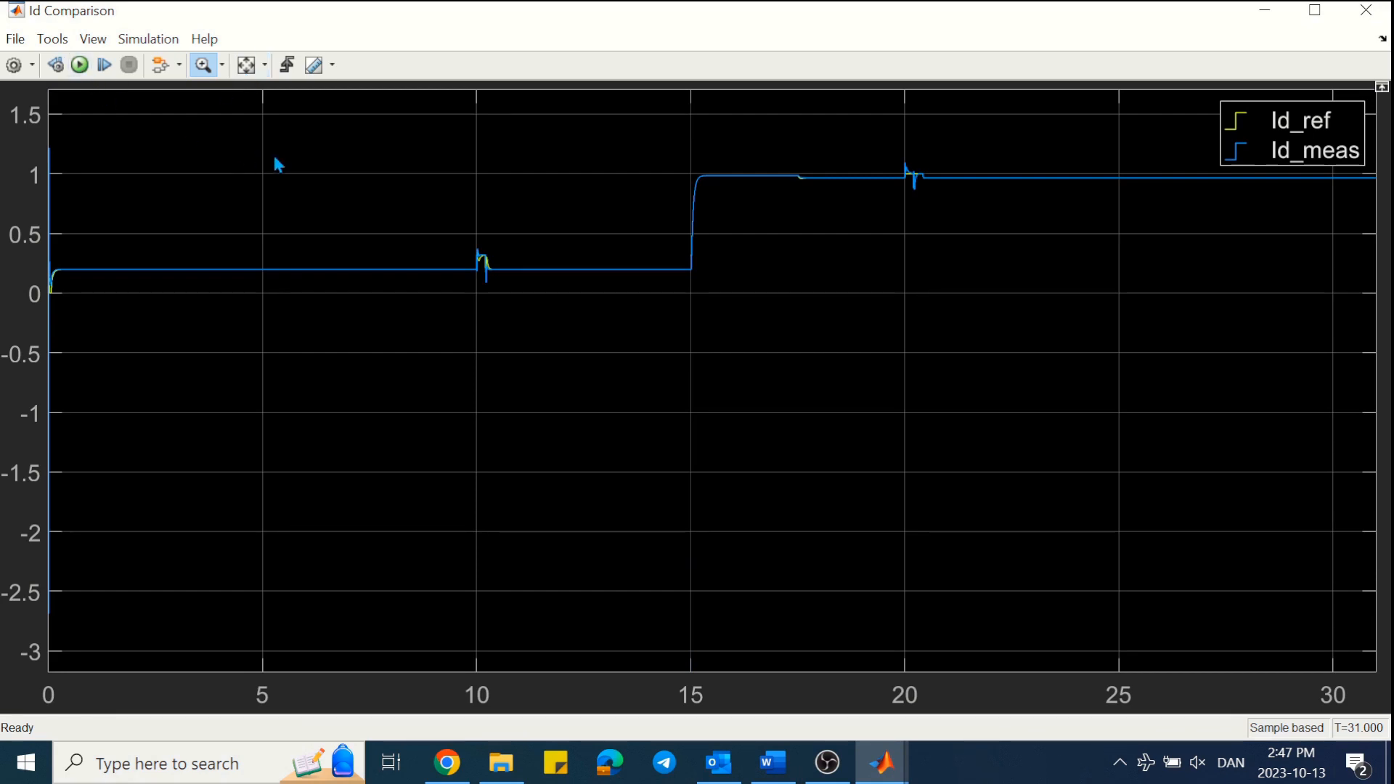
{"action": "key", "text": "ctrl+t"}
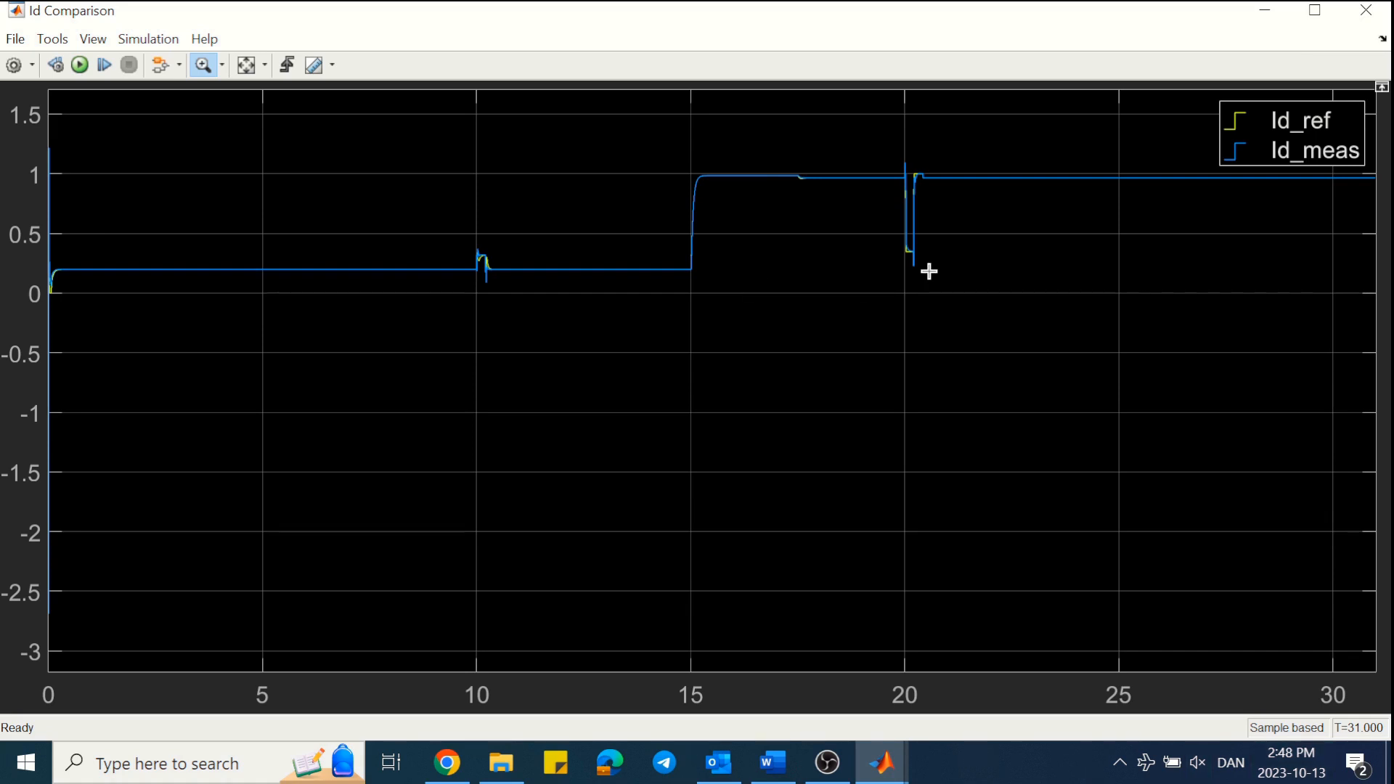
{"action": "left_click", "coordinate": [1264, 10]}
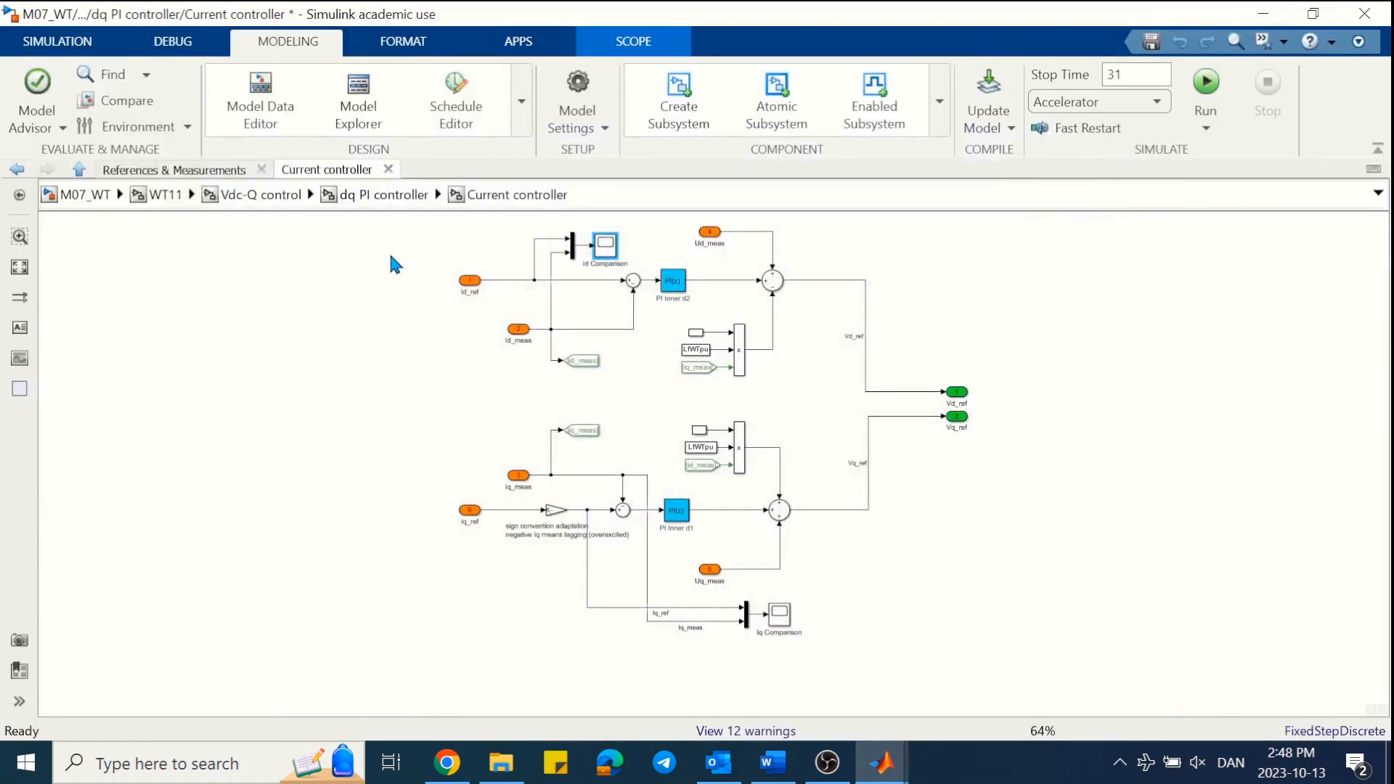
{"action": "double_click", "coordinate": [780, 615]}
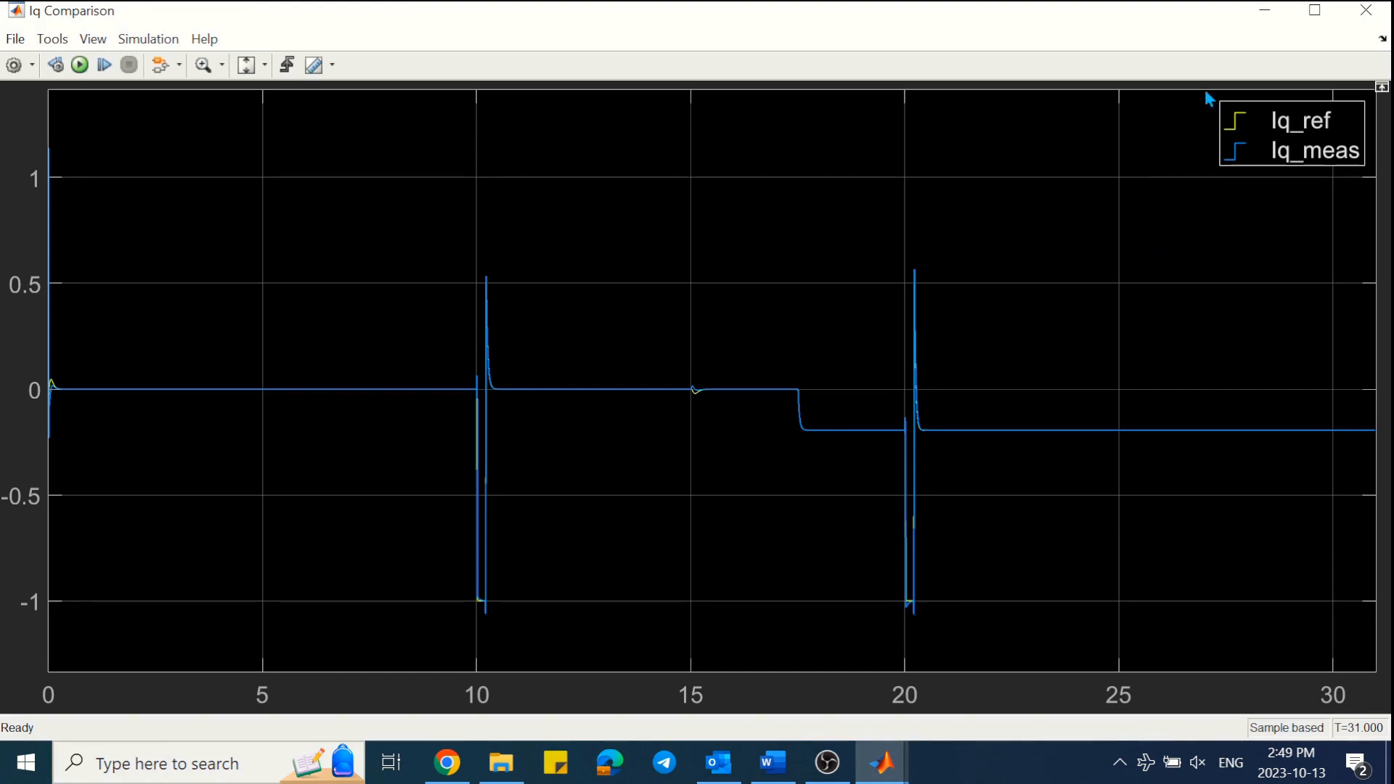
{"action": "left_click", "coordinate": [1264, 10]}
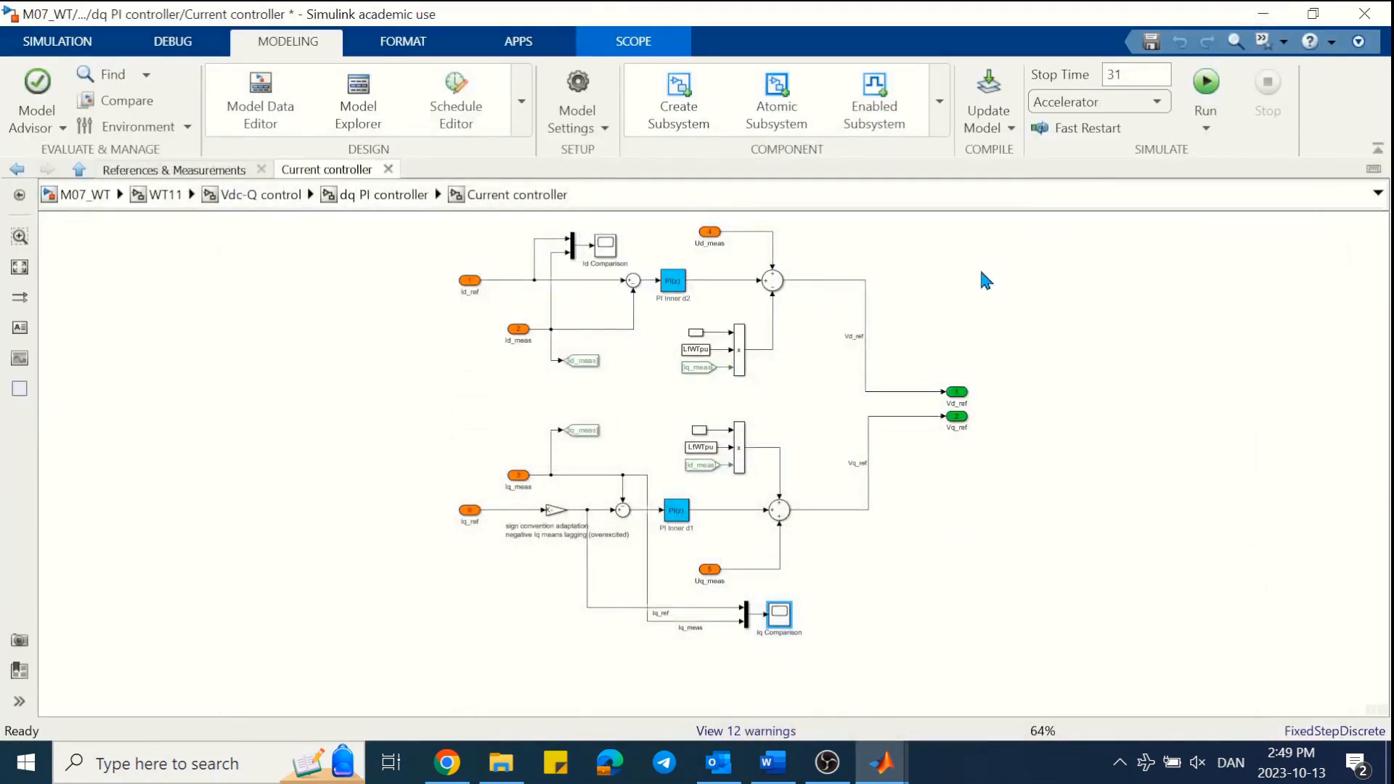
- Return to the FRT subsystem and add a two-input Scope connected to the Sqrt output and the Iq_FRT signal
{"action": "left_click", "coordinate": [385, 202]}
{"action": "double_click", "coordinate": [847, 428]}
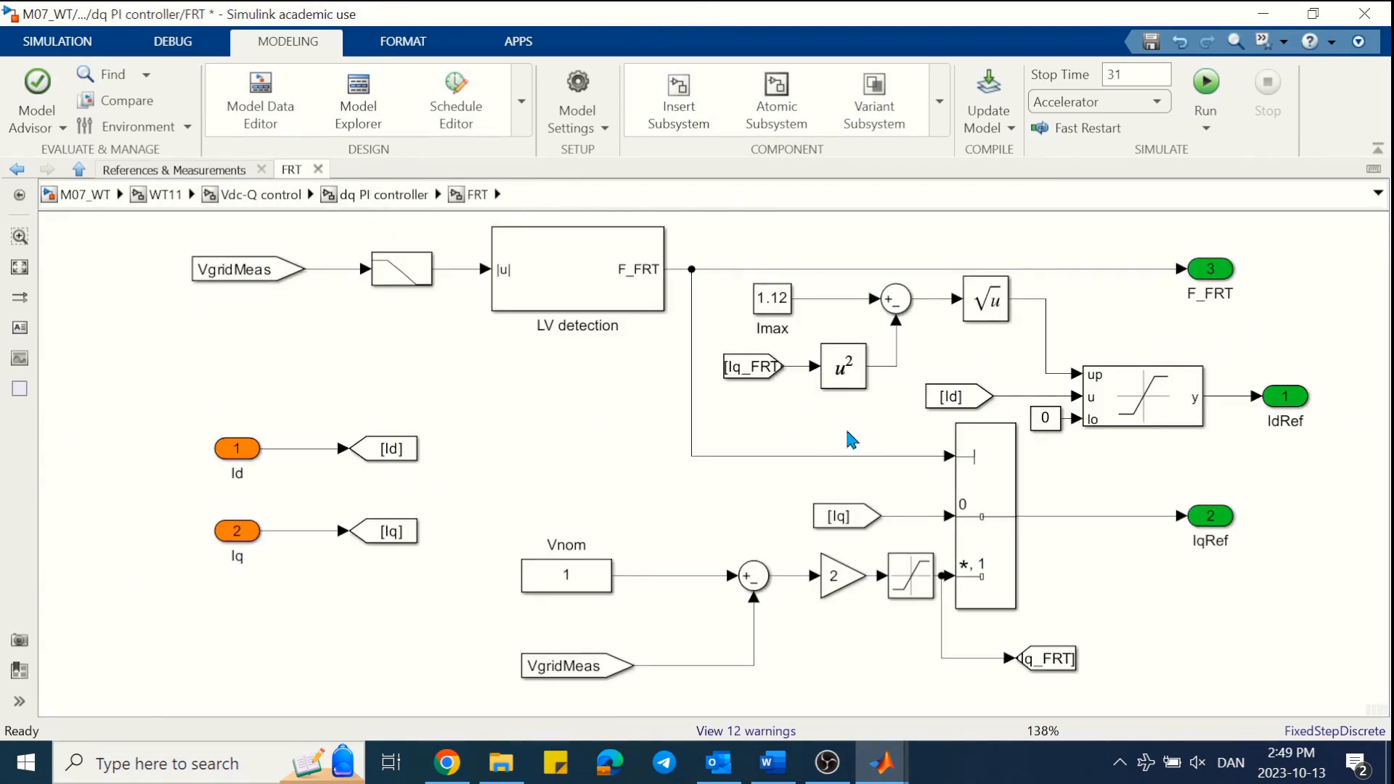
{"action": "double_click", "coordinate": [1114, 308]}
{"action": "type", "text": "scope"}
{"action": "key", "text": "Return"}
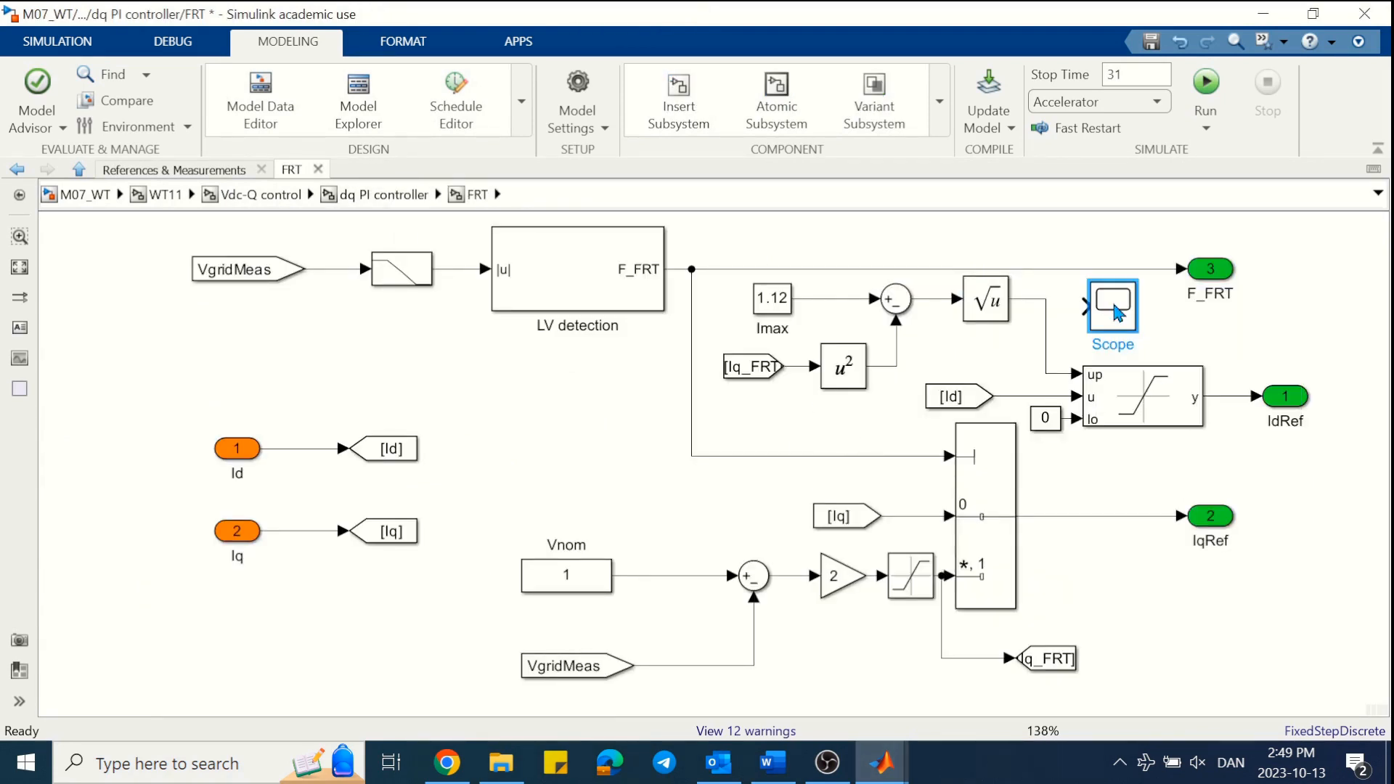
{"action": "left_click_drag", "start_coordinate": [1086, 305], "coordinate": [797, 369]}
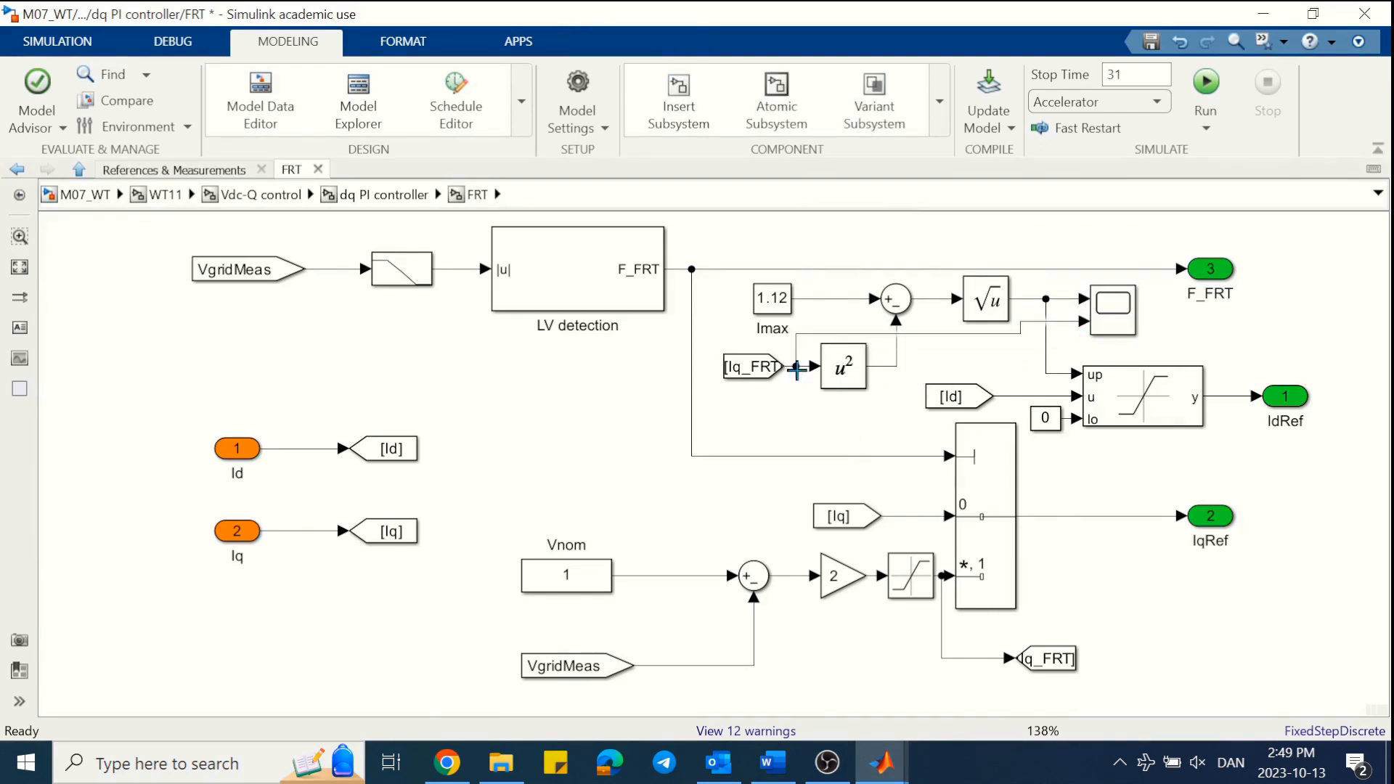
- Run the simulation and examine the computed Id limit and Iq_FRT in the FRT scope during the fault around 10 s
{"action": "left_click", "coordinate": [1205, 82]}
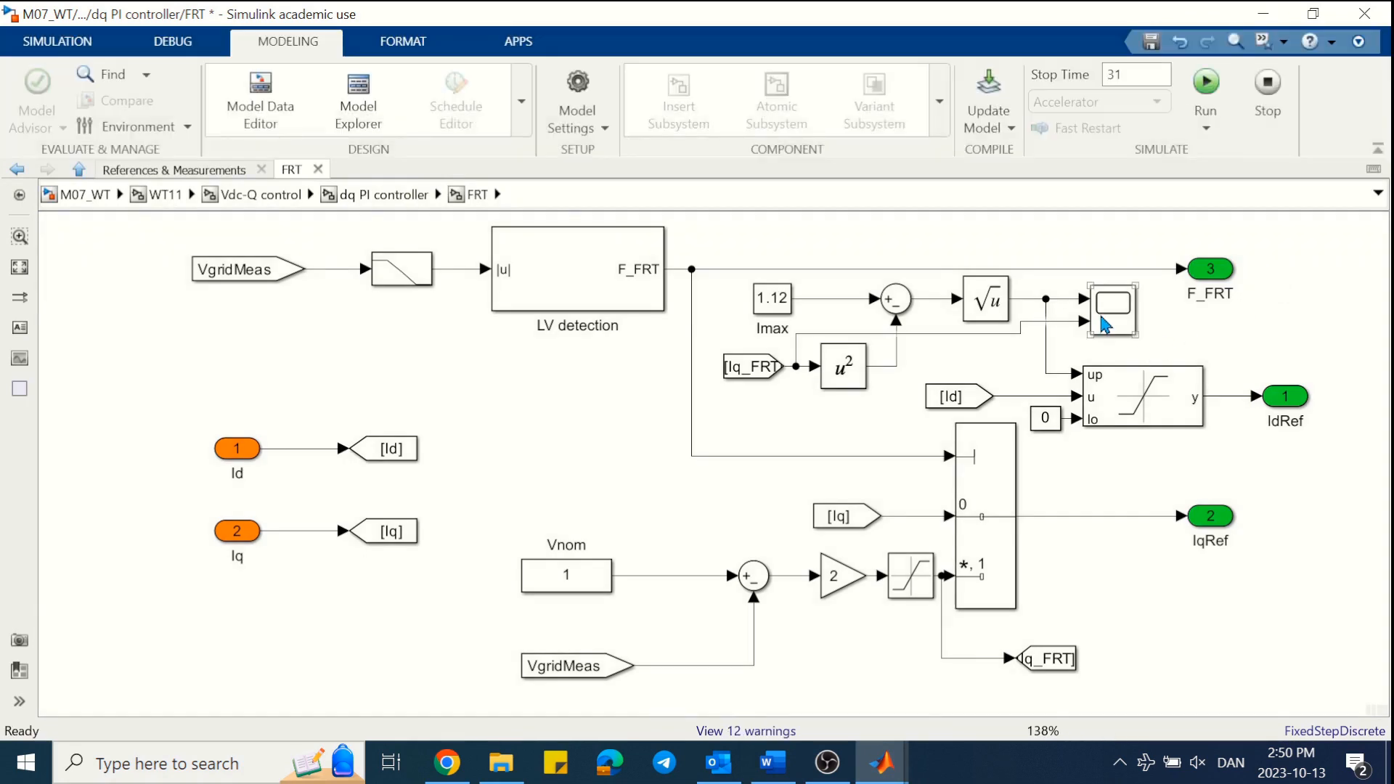
{"action": "left_click", "coordinate": [1105, 324]}
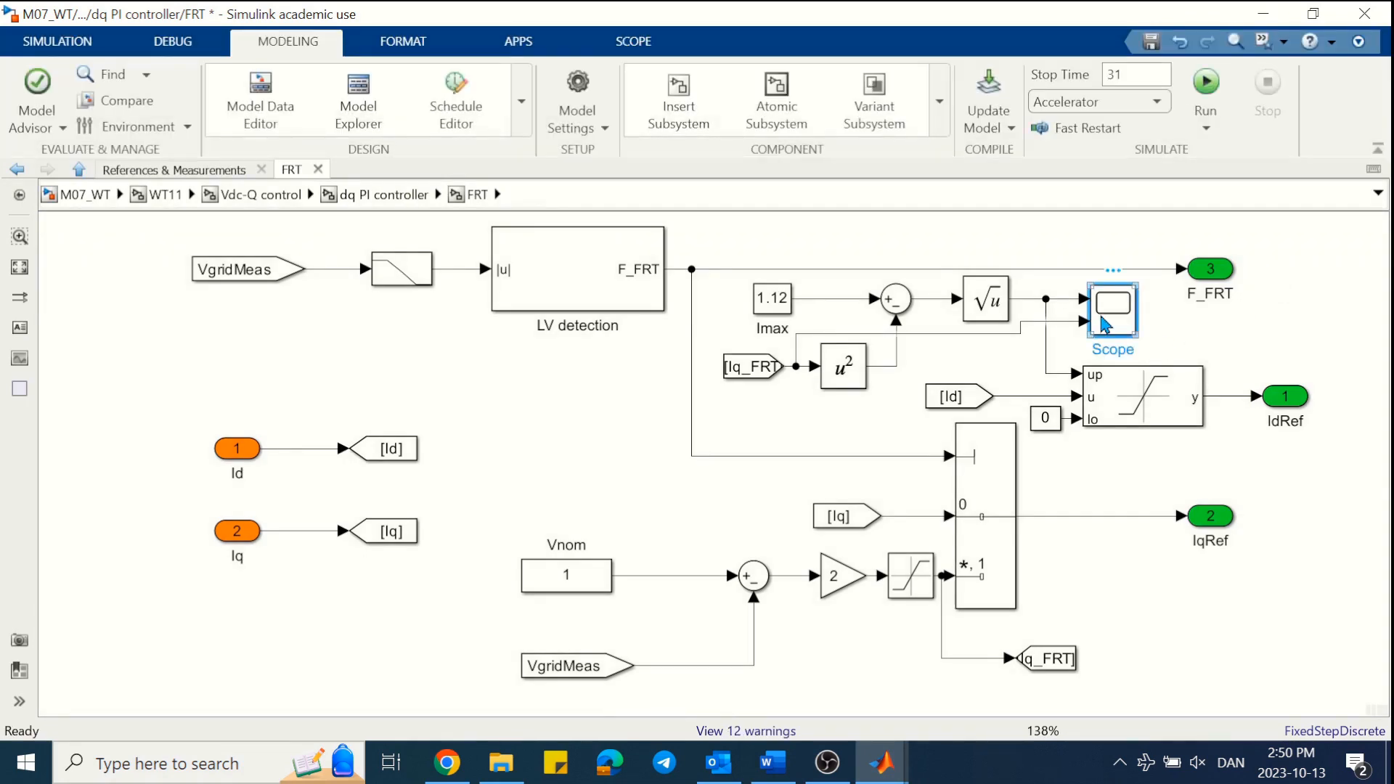
{"action": "double_click", "coordinate": [1105, 324]}
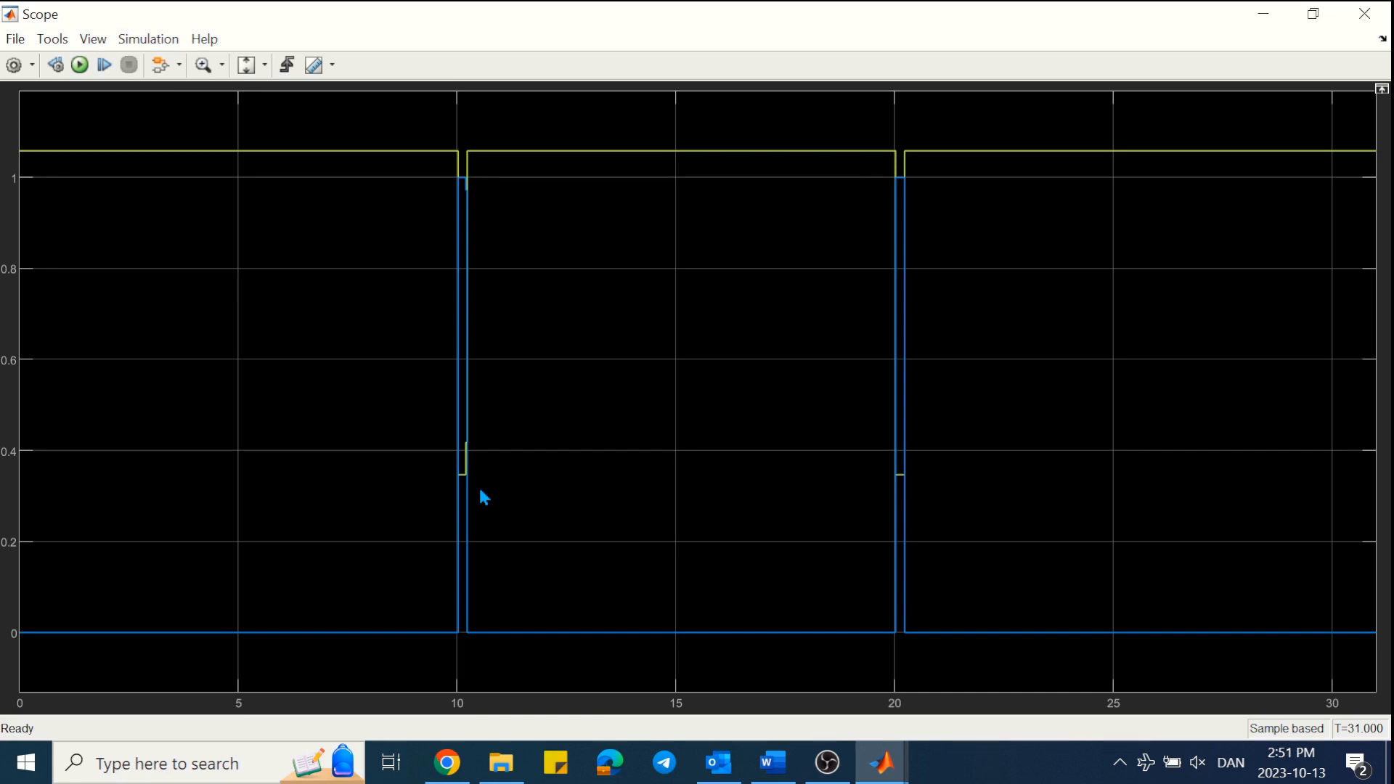
{"action": "left_click", "coordinate": [221, 64]}
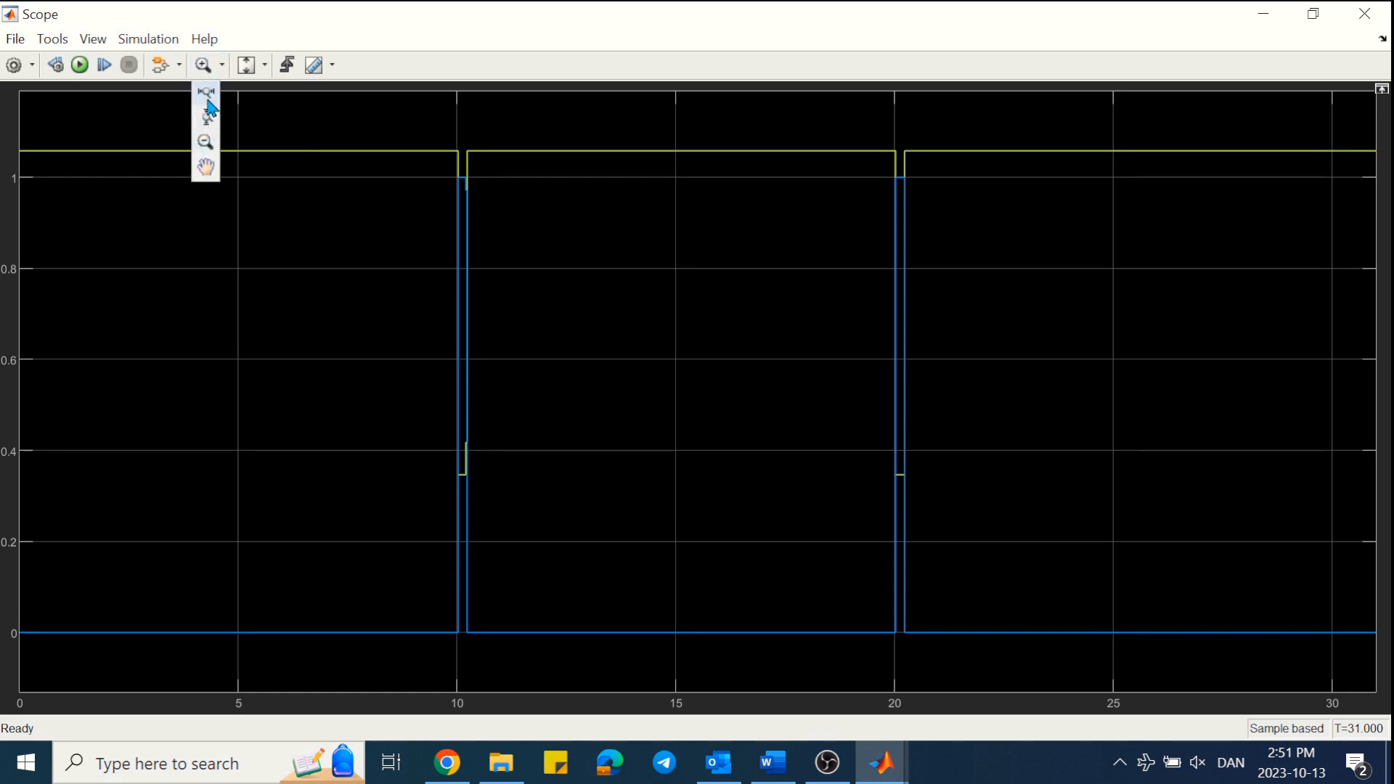
{"action": "left_click", "coordinate": [208, 110]}
{"action": "left_click_drag", "start_coordinate": [425, 413], "coordinate": [512, 415]}
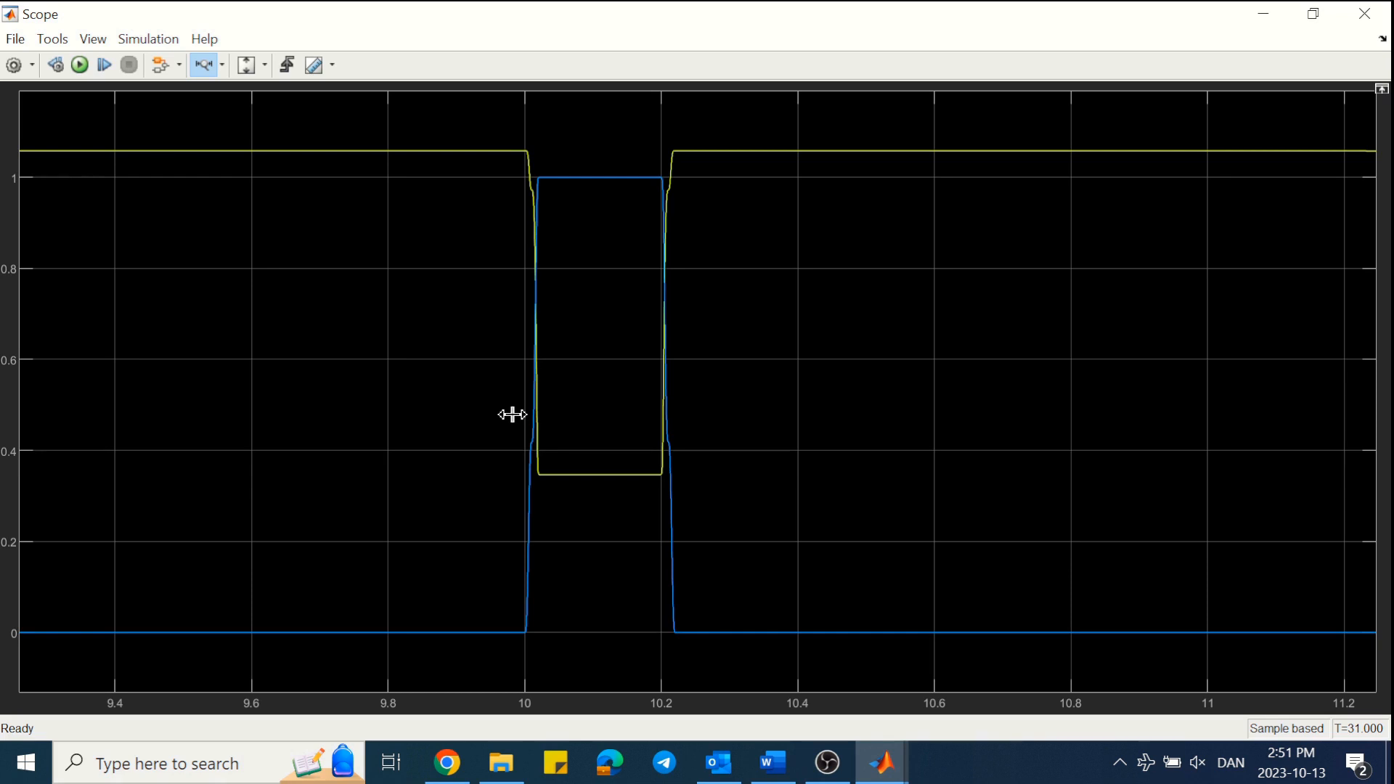
{"action": "left_click", "coordinate": [1365, 13]}
- Copy the Square block and insert it between the Imax constant and the sum block
{"action": "left_click_drag", "start_coordinate": [842, 369], "coordinate": [848, 307]}
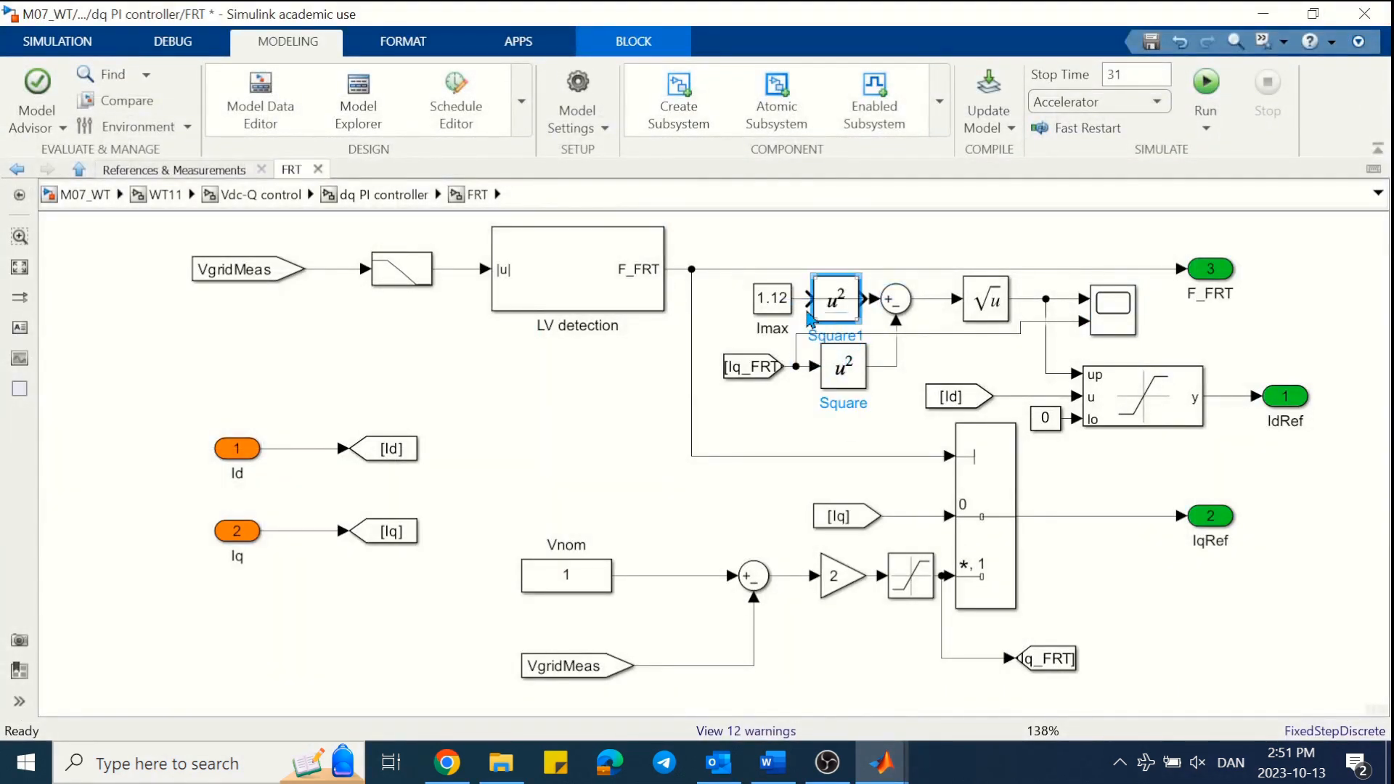
{"action": "left_click", "coordinate": [880, 298]}
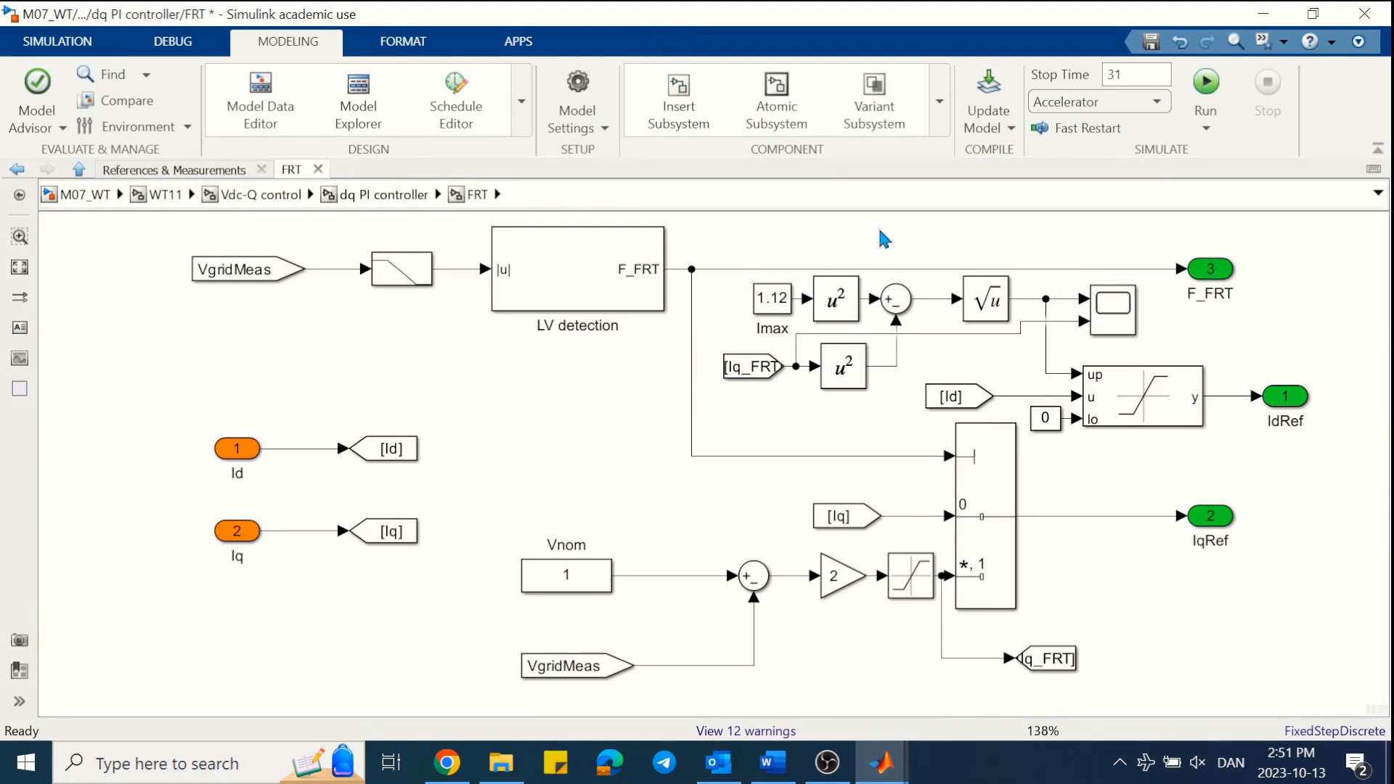
- Rerun the simulation with the squared Imax and examine the Id limit in the FRT scope around 10 s
{"action": "left_click", "coordinate": [1204, 86]}
{"action": "left_click", "coordinate": [1120, 305]}
{"action": "double_click", "coordinate": [1120, 305]}
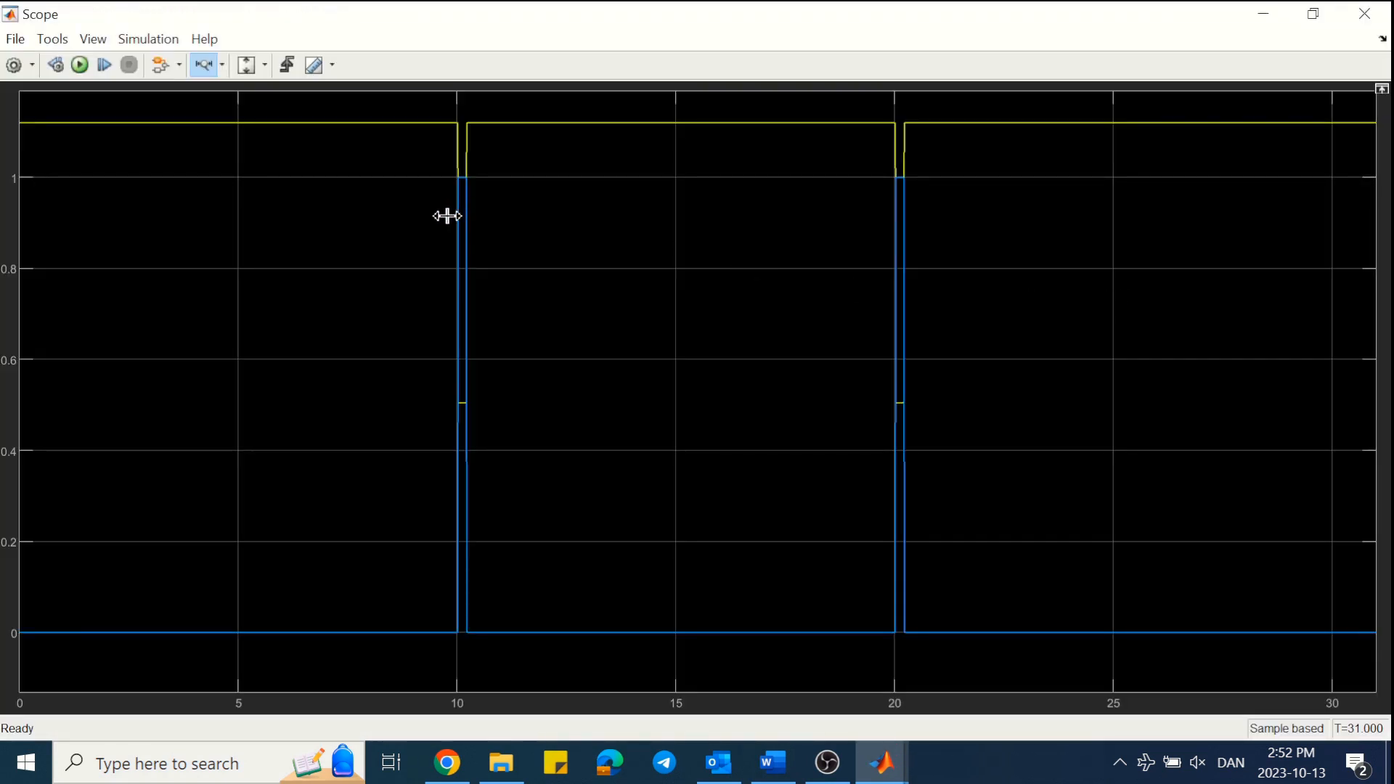
{"action": "left_click_drag", "start_coordinate": [445, 215], "coordinate": [532, 218]}
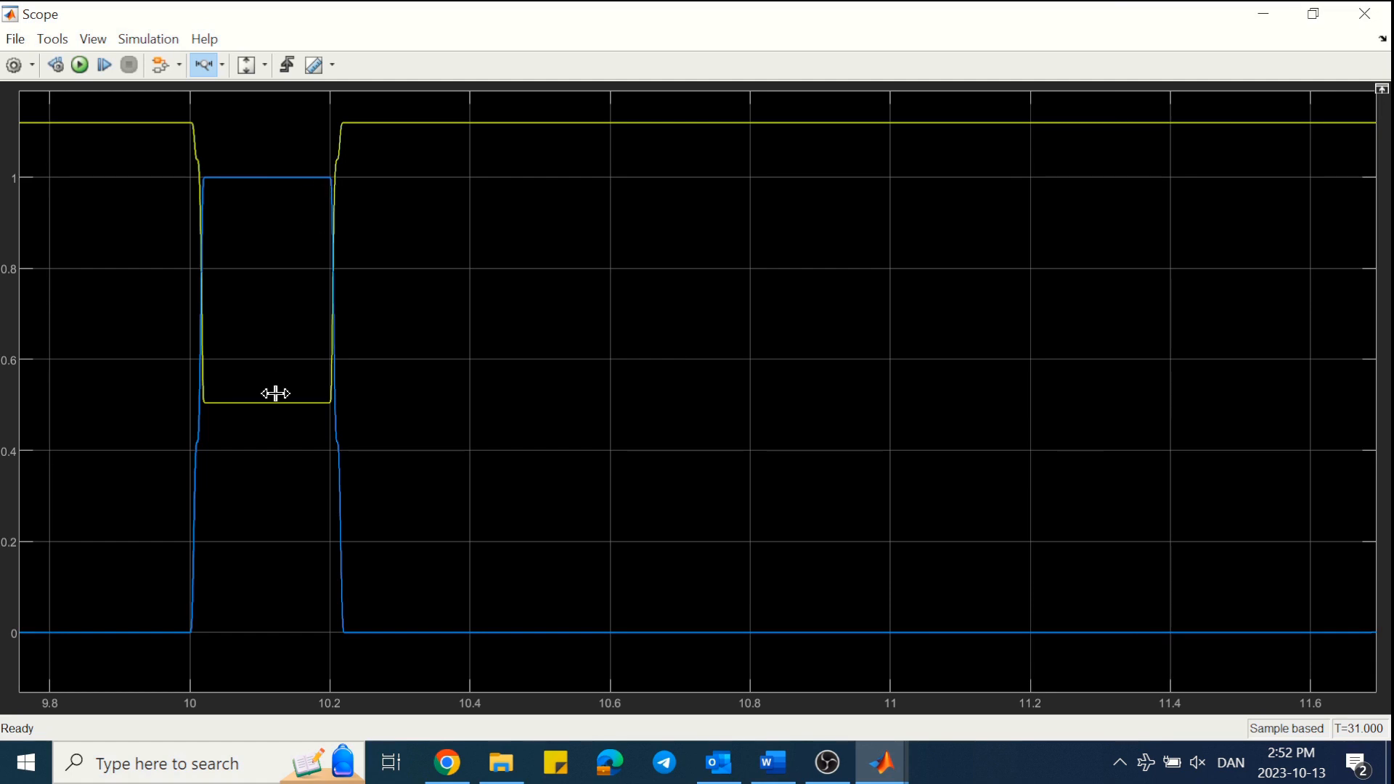
{"action": "left_click", "coordinate": [221, 65]}
{"action": "left_click", "coordinate": [205, 138]}
{"action": "left_click_drag", "start_coordinate": [287, 375], "coordinate": [280, 427]}
{"action": "left_click", "coordinate": [1383, 38]}
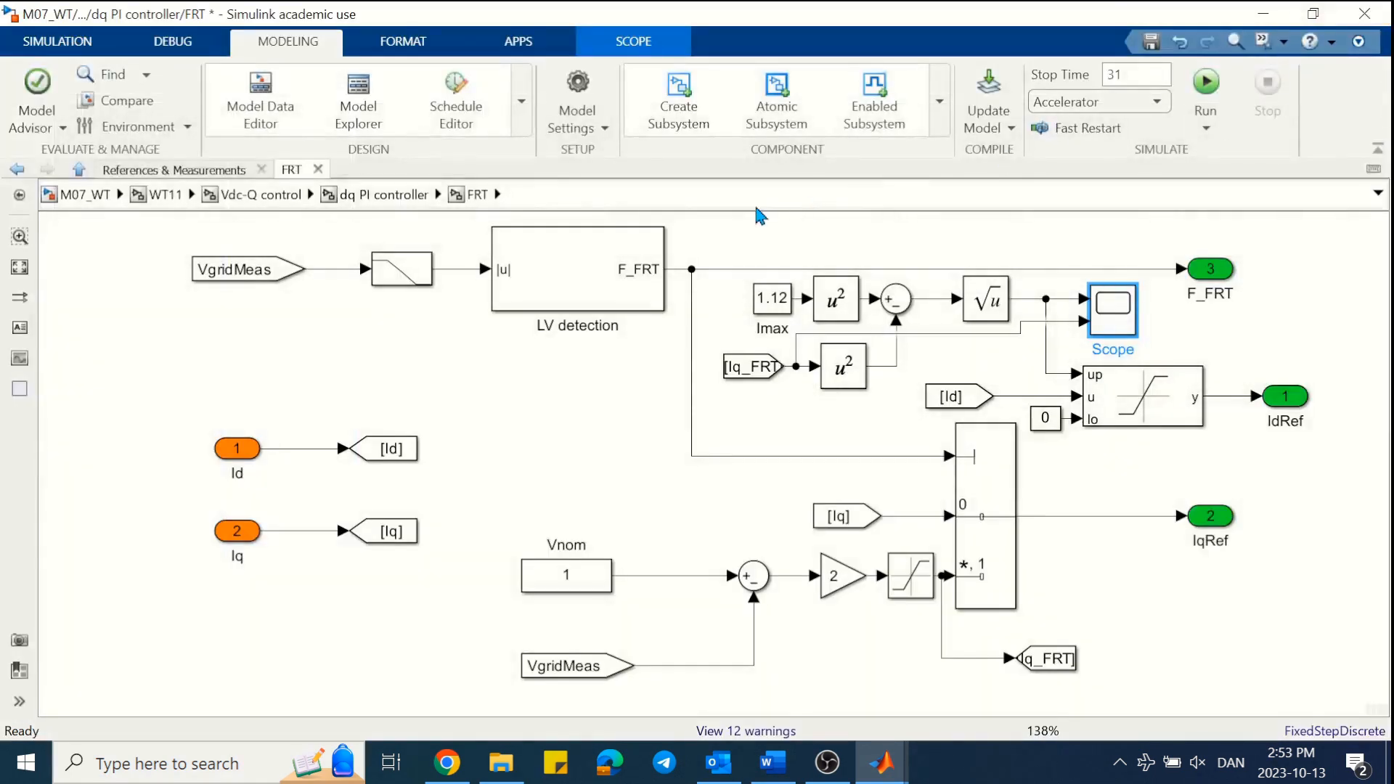
- Open the Id Comparison scope in the Current controller subsystem and examine Id_ref and Id_meas closely around 20 s
{"action": "left_click", "coordinate": [407, 209]}
{"action": "double_click", "coordinate": [1180, 435]}
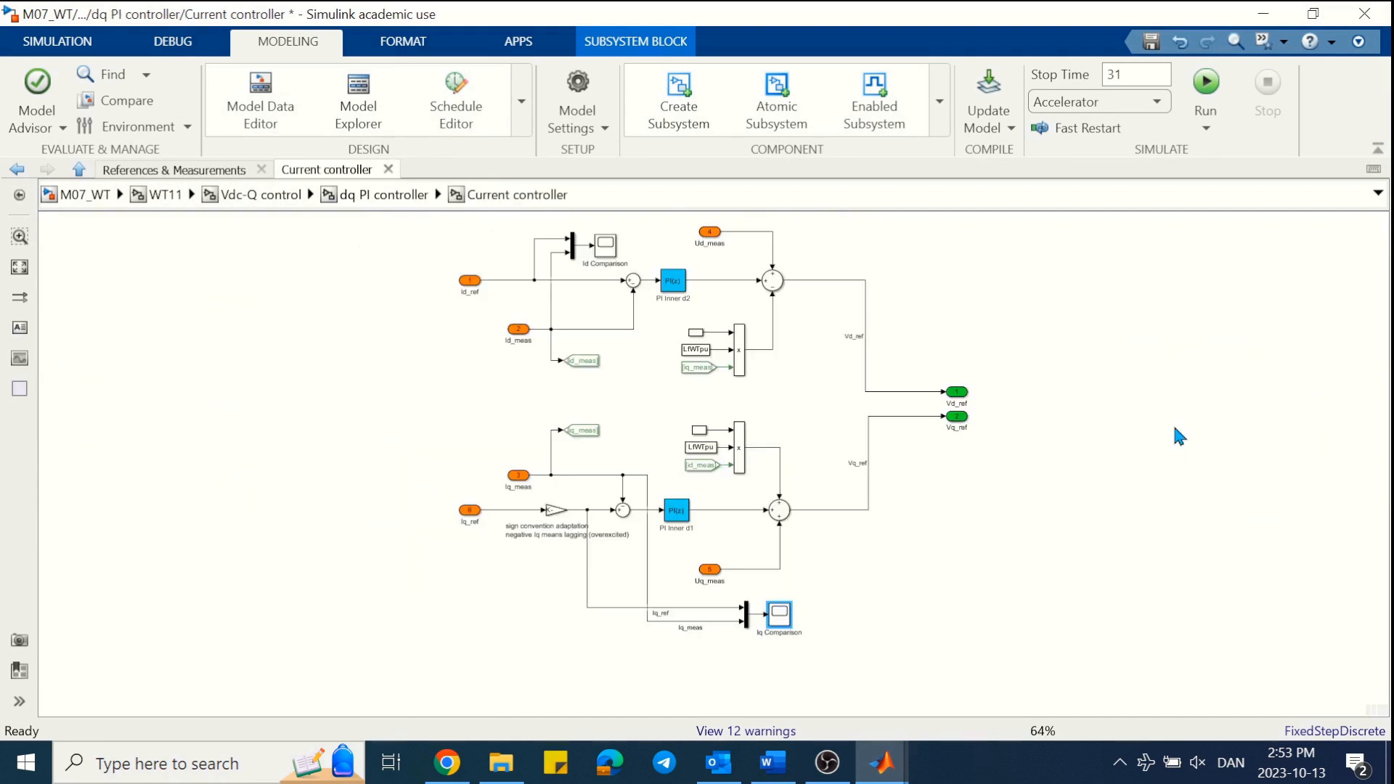
{"action": "double_click", "coordinate": [608, 251]}
{"action": "left_click_drag", "start_coordinate": [873, 219], "coordinate": [958, 215]}
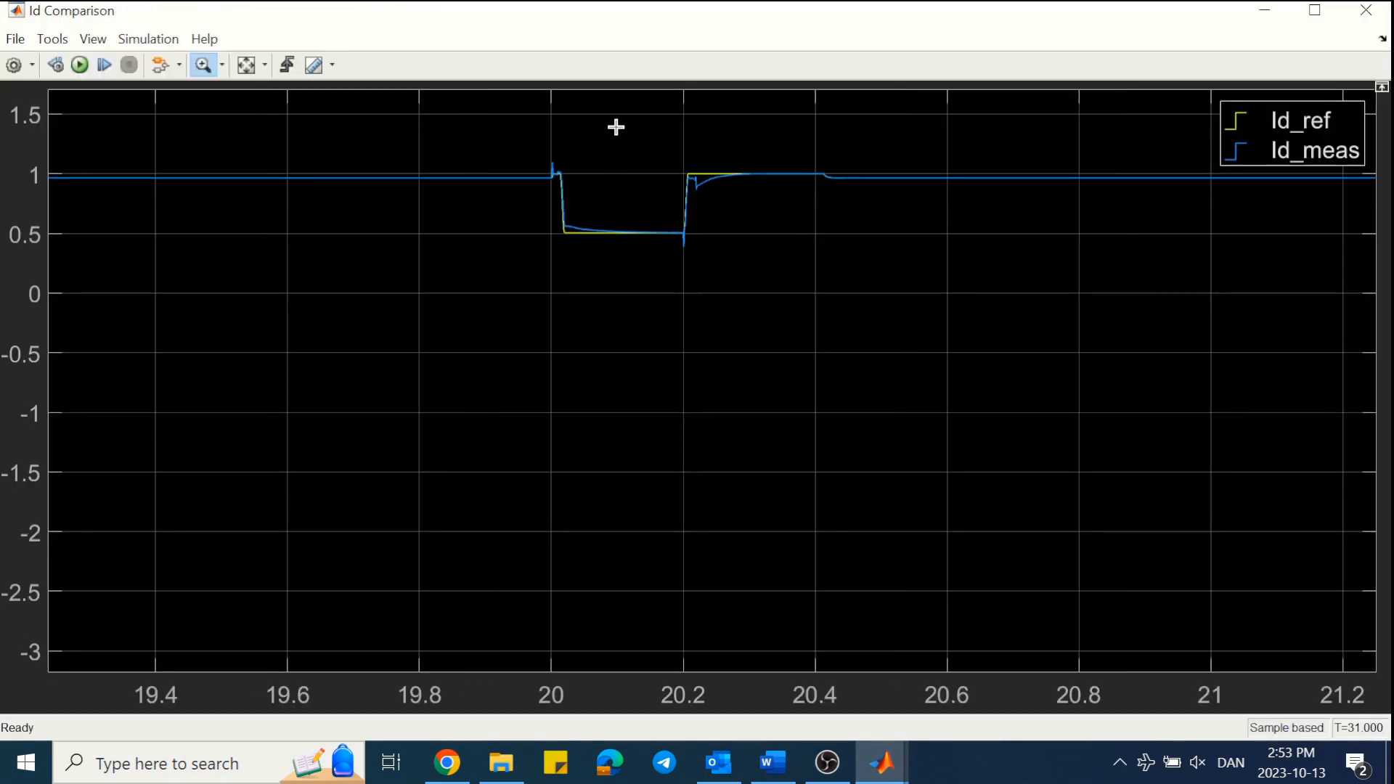
{"action": "left_click_drag", "start_coordinate": [617, 128], "coordinate": [606, 268]}
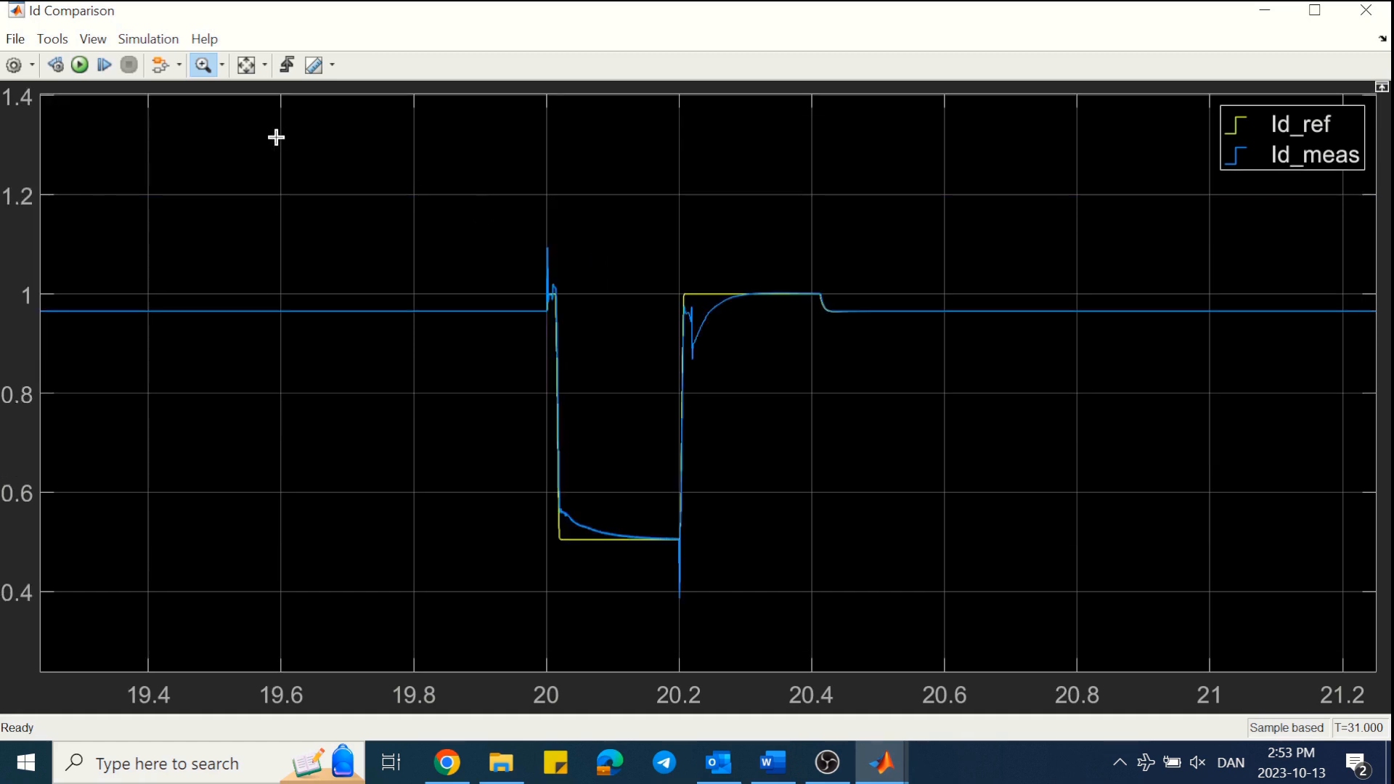
- Close the Id Comparison scope and delete the scope connected to the Id limit signals in the FRT subsystem
{"action": "left_click", "coordinate": [246, 64]}
{"action": "left_click", "coordinate": [1366, 10]}
{"action": "left_click", "coordinate": [389, 203]}
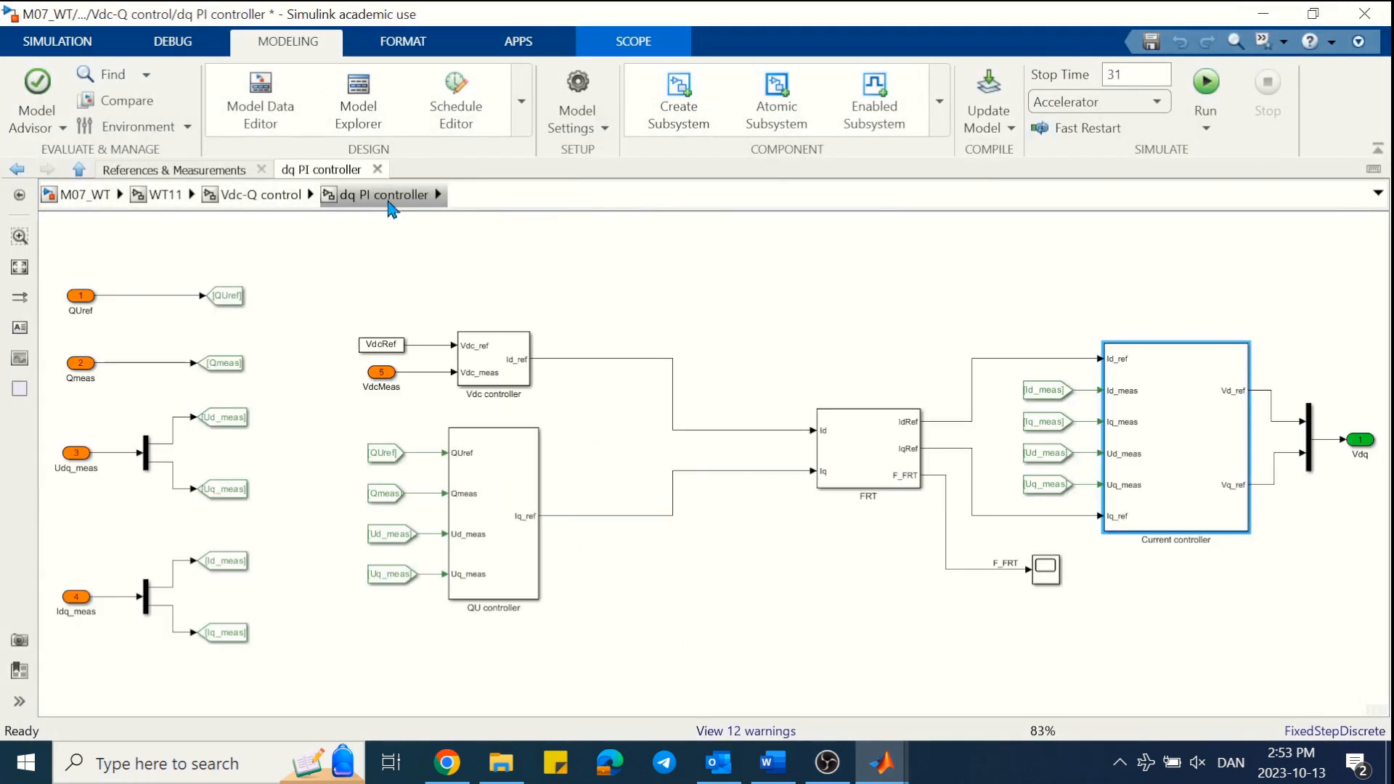
{"action": "double_click", "coordinate": [874, 445]}
{"action": "left_click", "coordinate": [1108, 298]}
{"action": "key", "text": "Delete"}
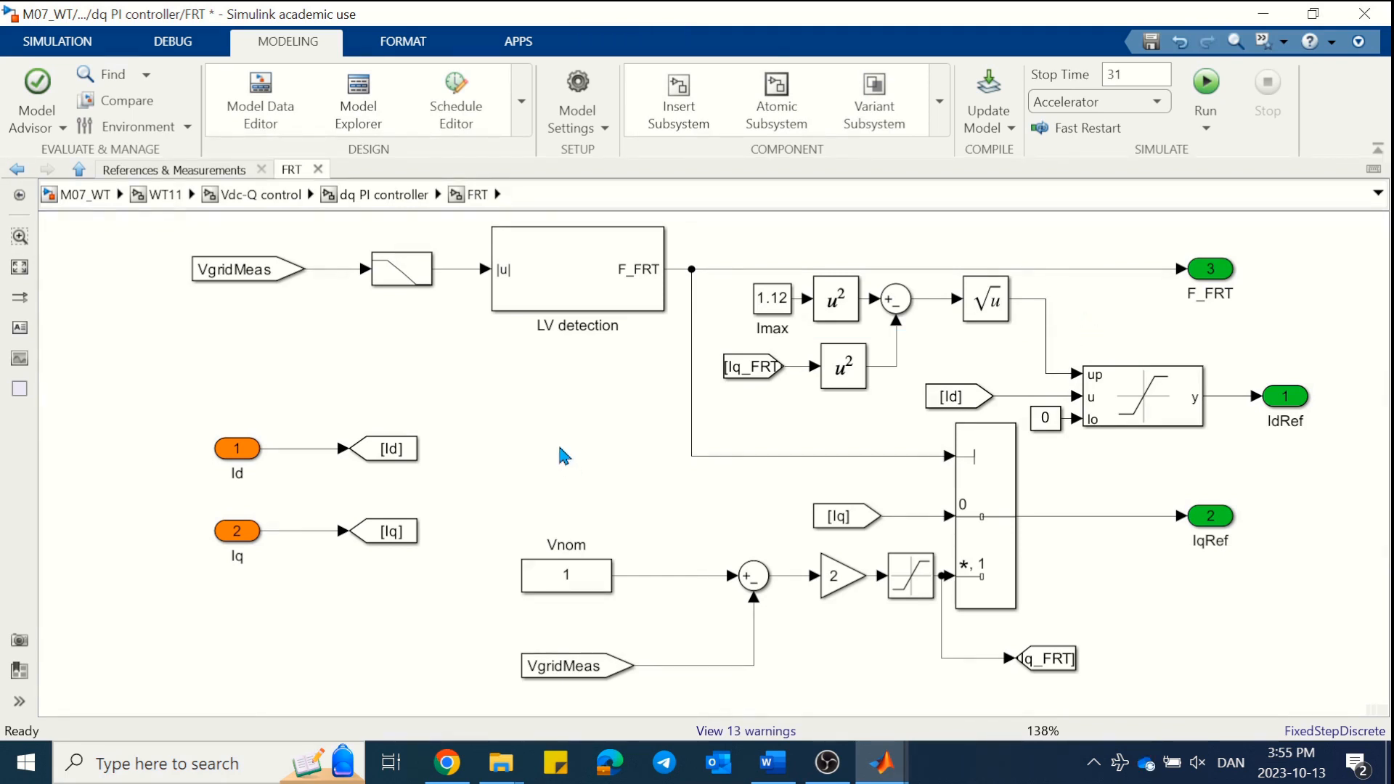
- Trace the VgridMeas tag in the FRT subsystem back through References & Measurements to the Grid_33kV voltage measurement
{"action": "left_click", "coordinate": [263, 267]}
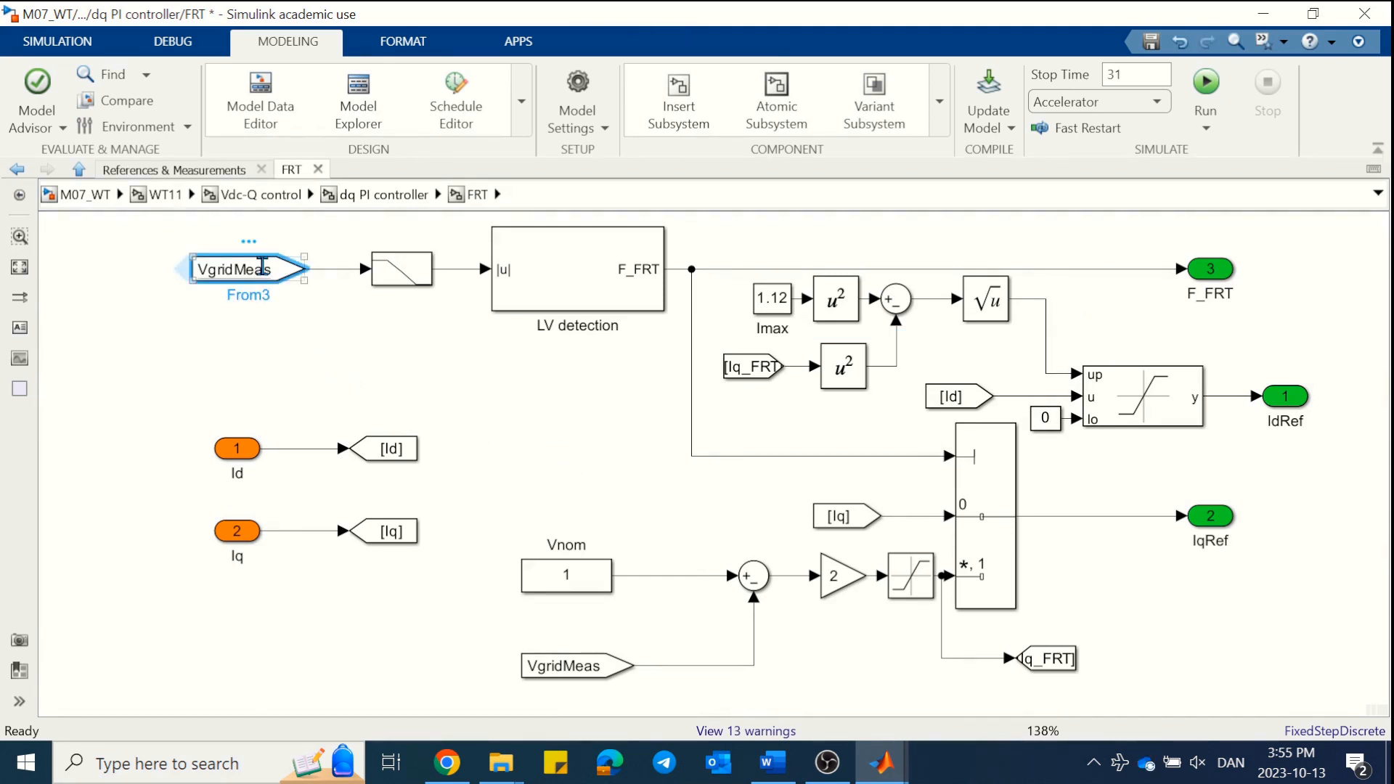
{"action": "double_click", "coordinate": [259, 271]}
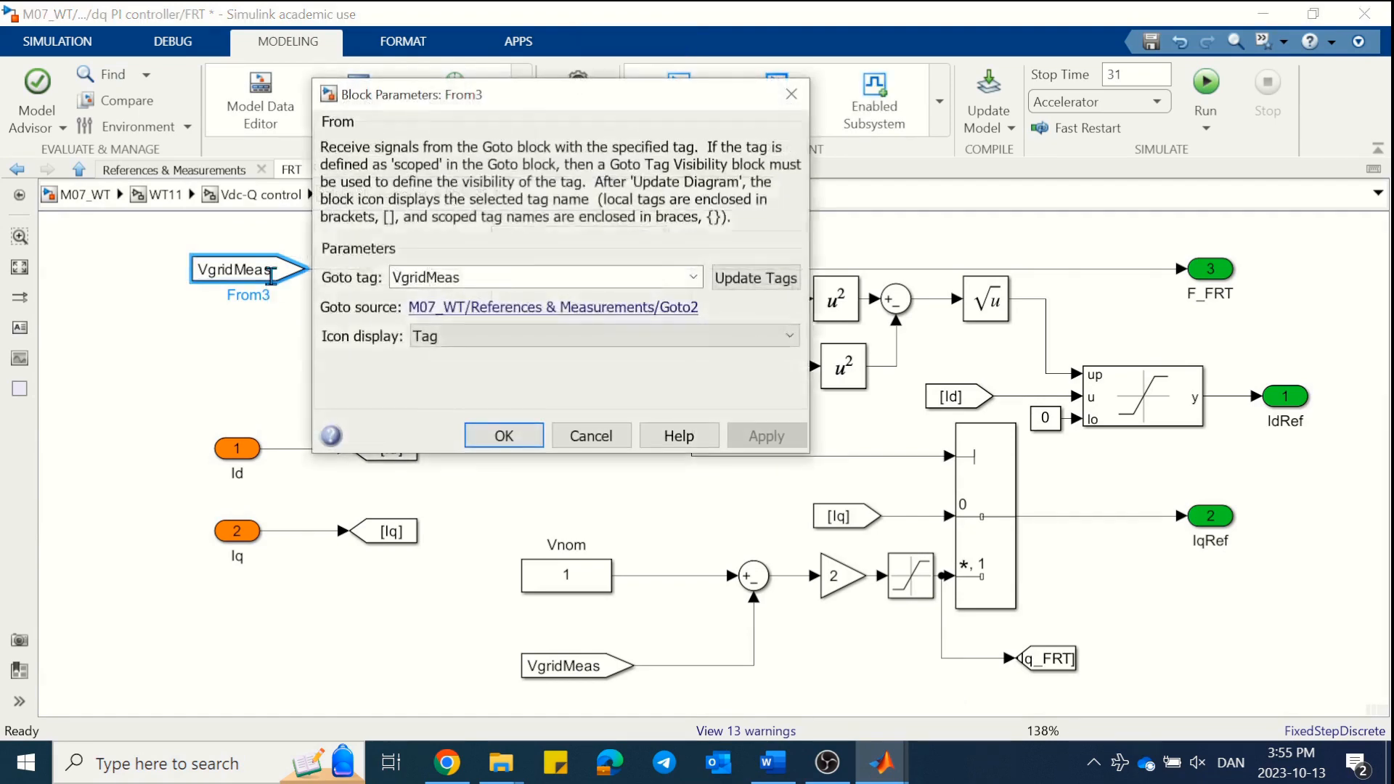
{"action": "left_click", "coordinate": [428, 307]}
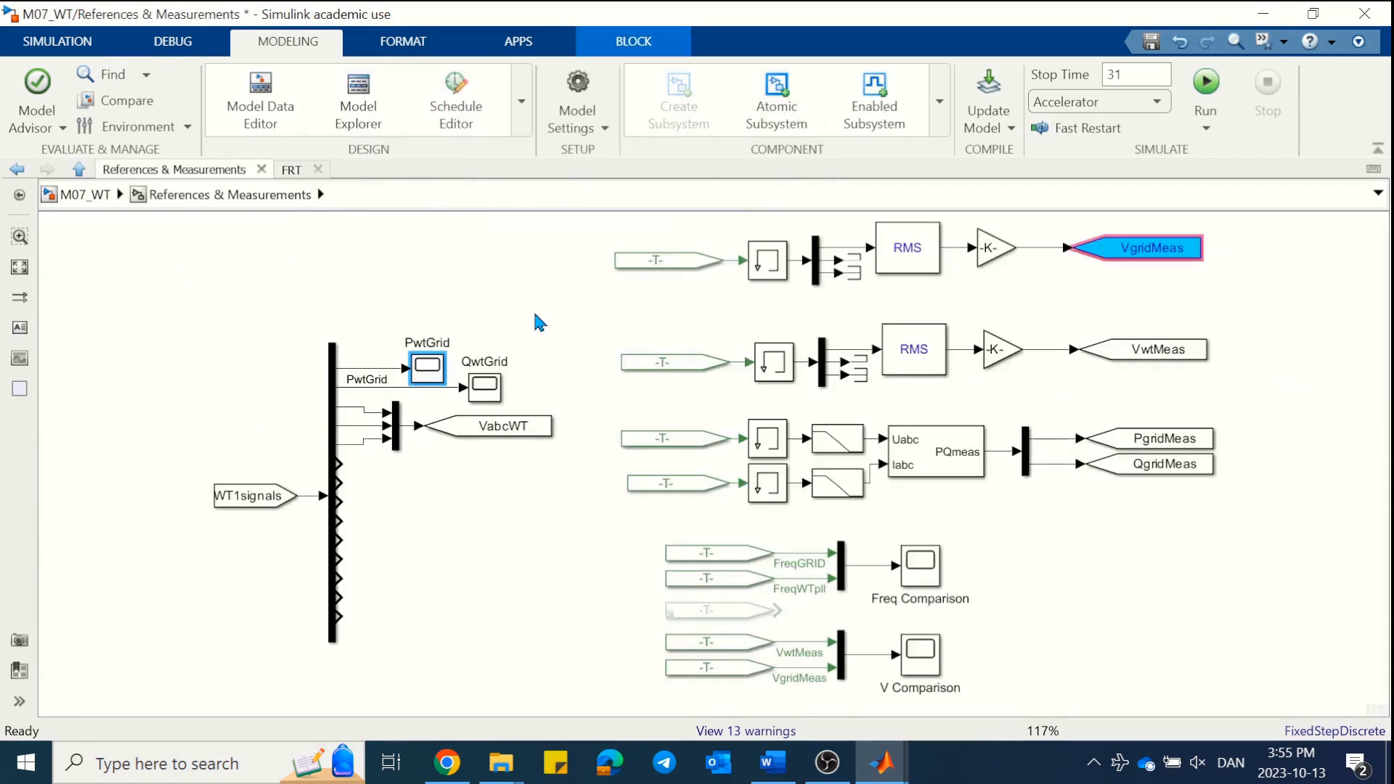
{"action": "left_click", "coordinate": [675, 274]}
{"action": "double_click", "coordinate": [675, 274]}
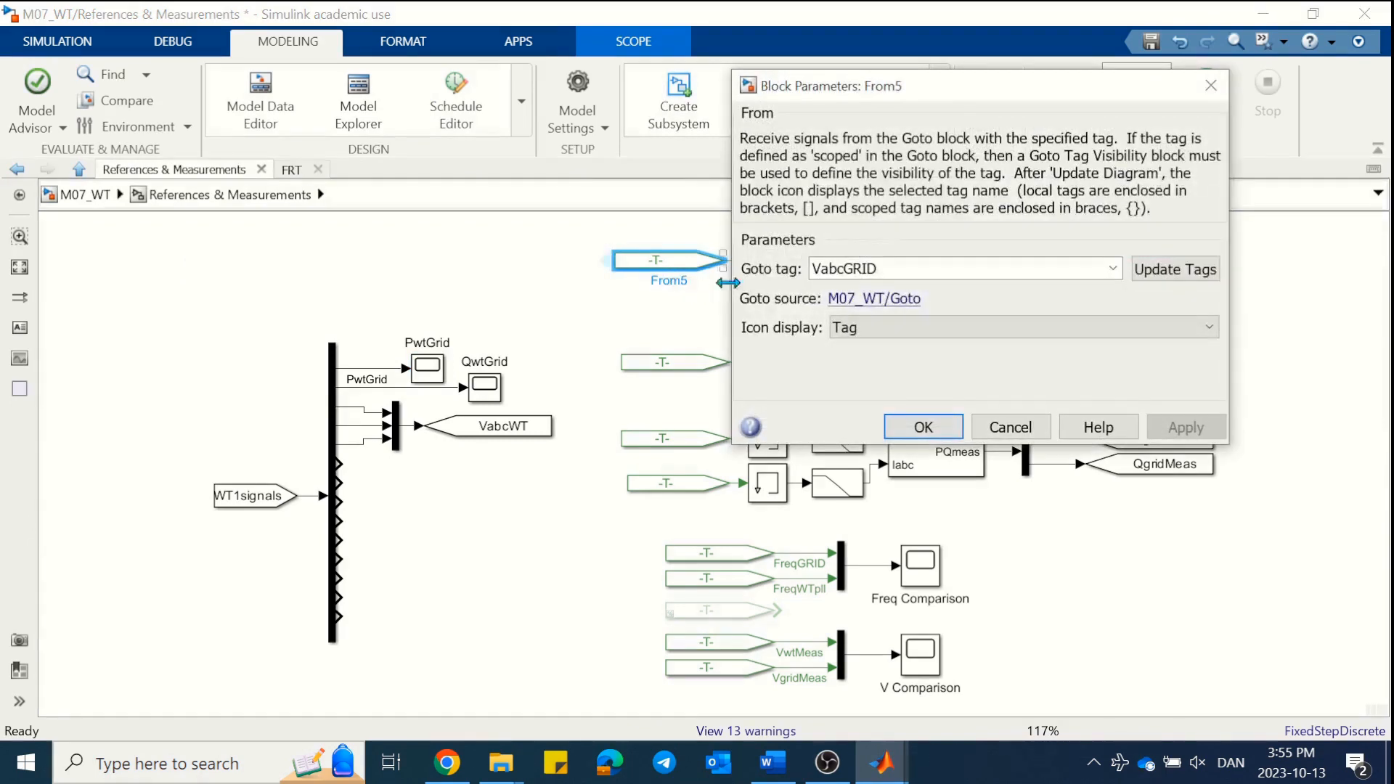
{"action": "left_click", "coordinate": [890, 303]}
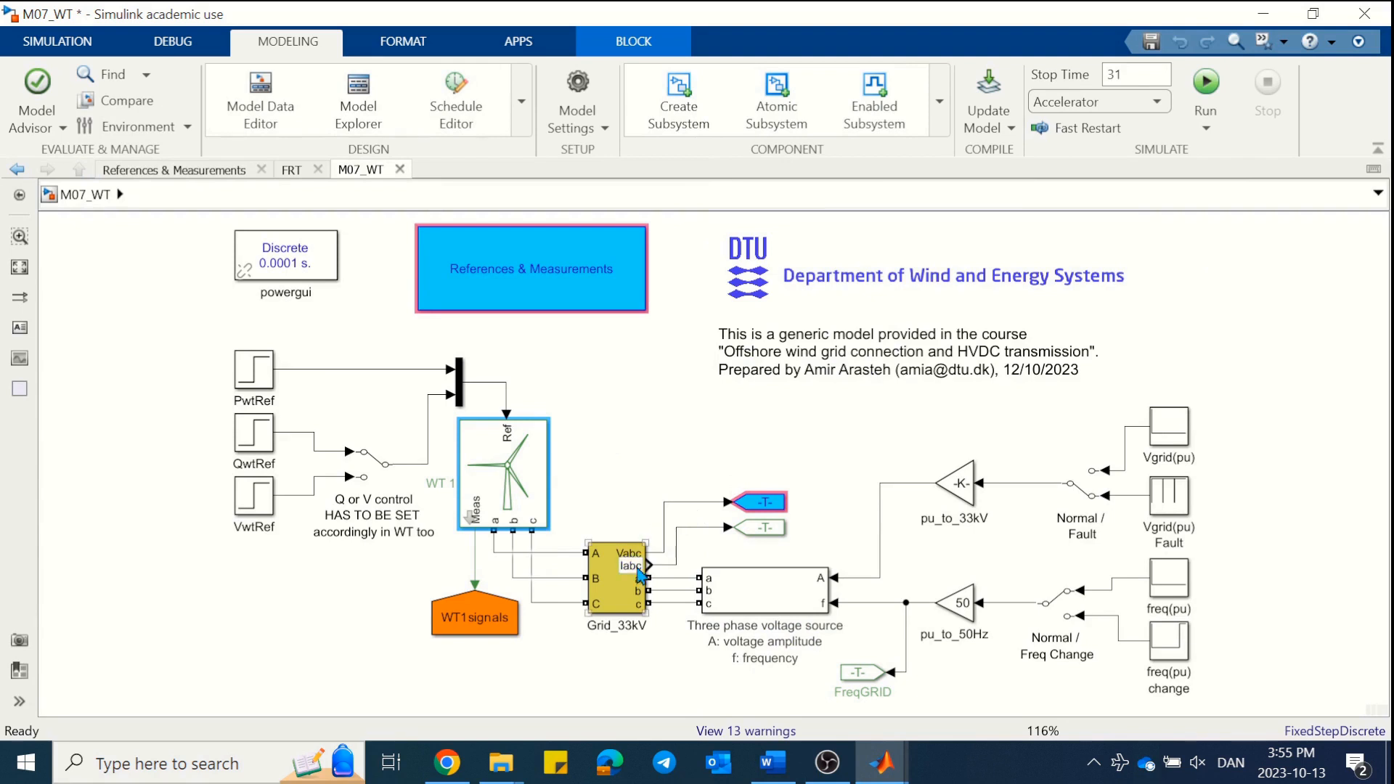
{"action": "left_click", "coordinate": [635, 663]}
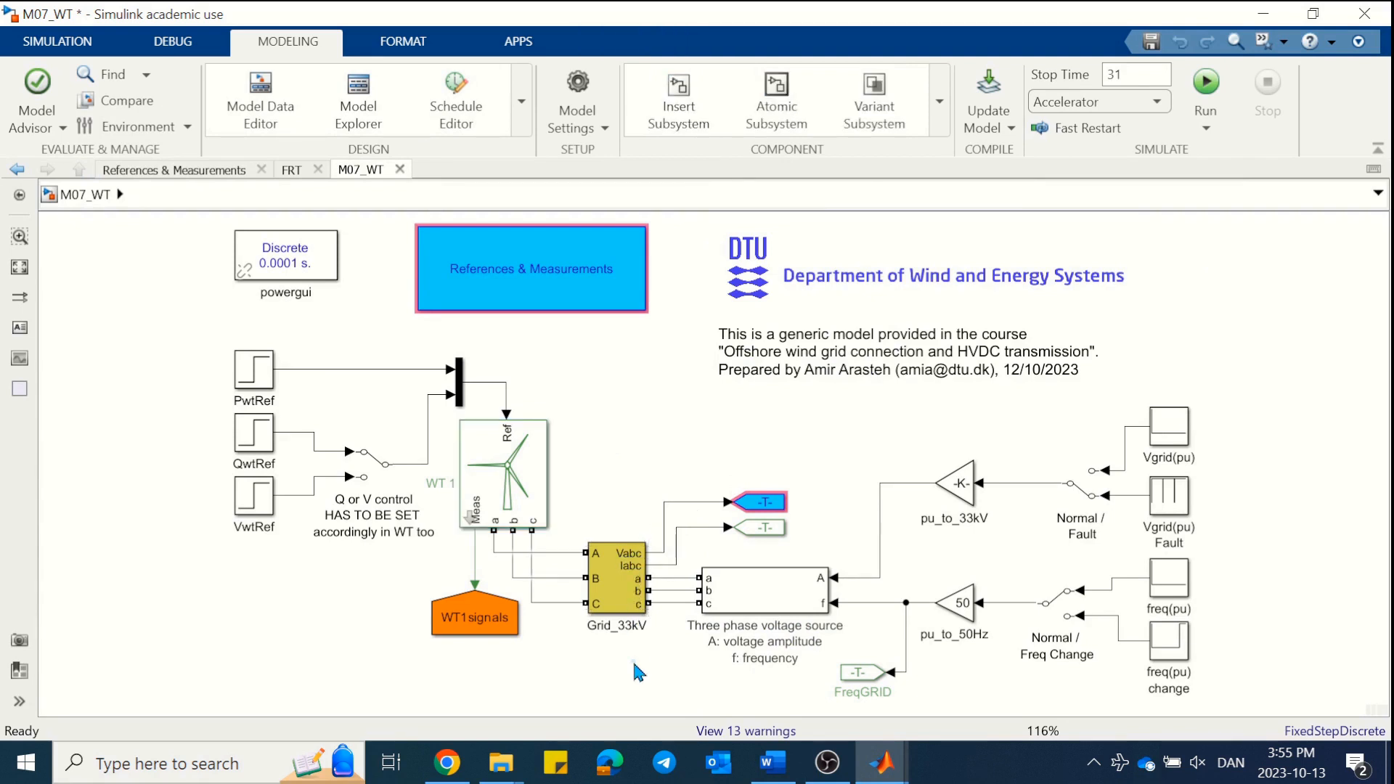
- Switch to Word and review the reactive current injection curve over Vpoc in the exercise document
{"action": "left_click", "coordinate": [763, 764]}
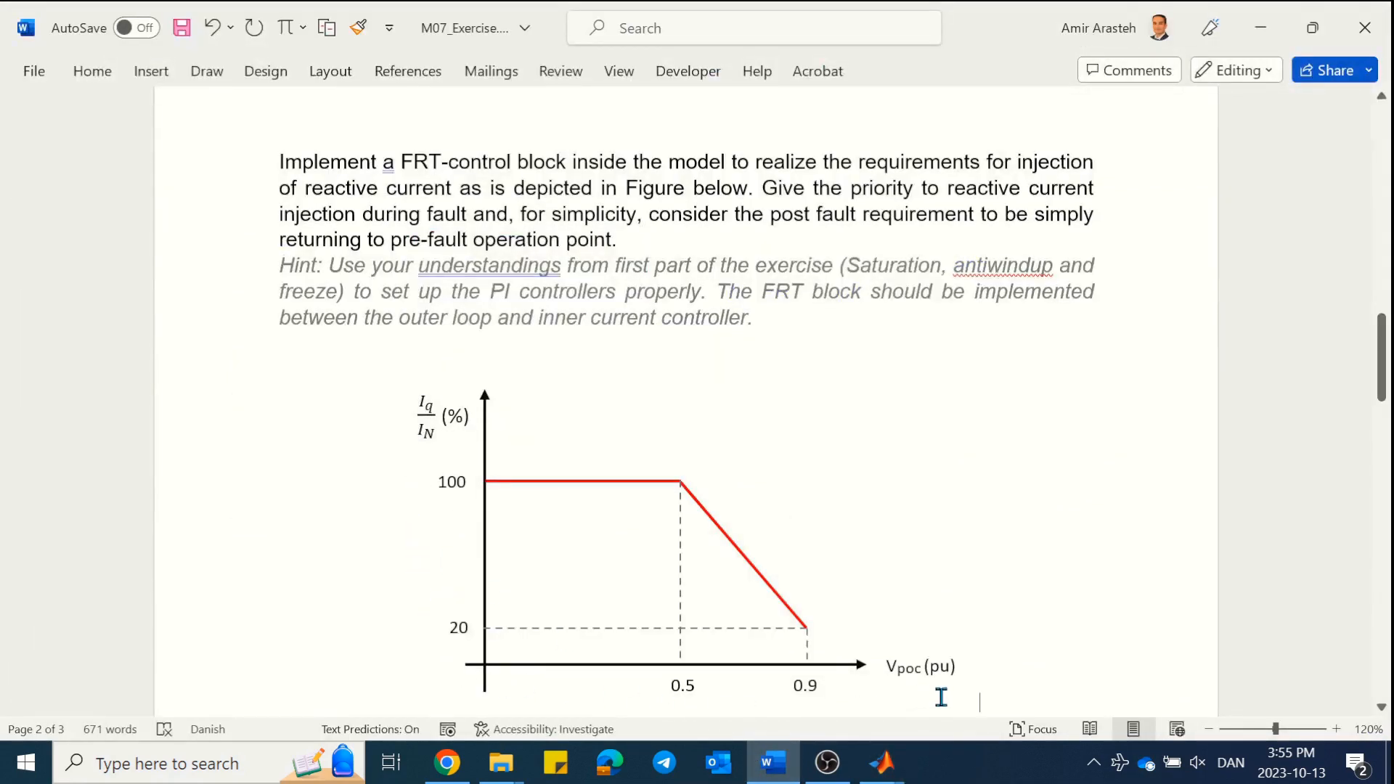
{"action": "left_click", "coordinate": [893, 660]}
{"action": "left_click", "coordinate": [1101, 676]}
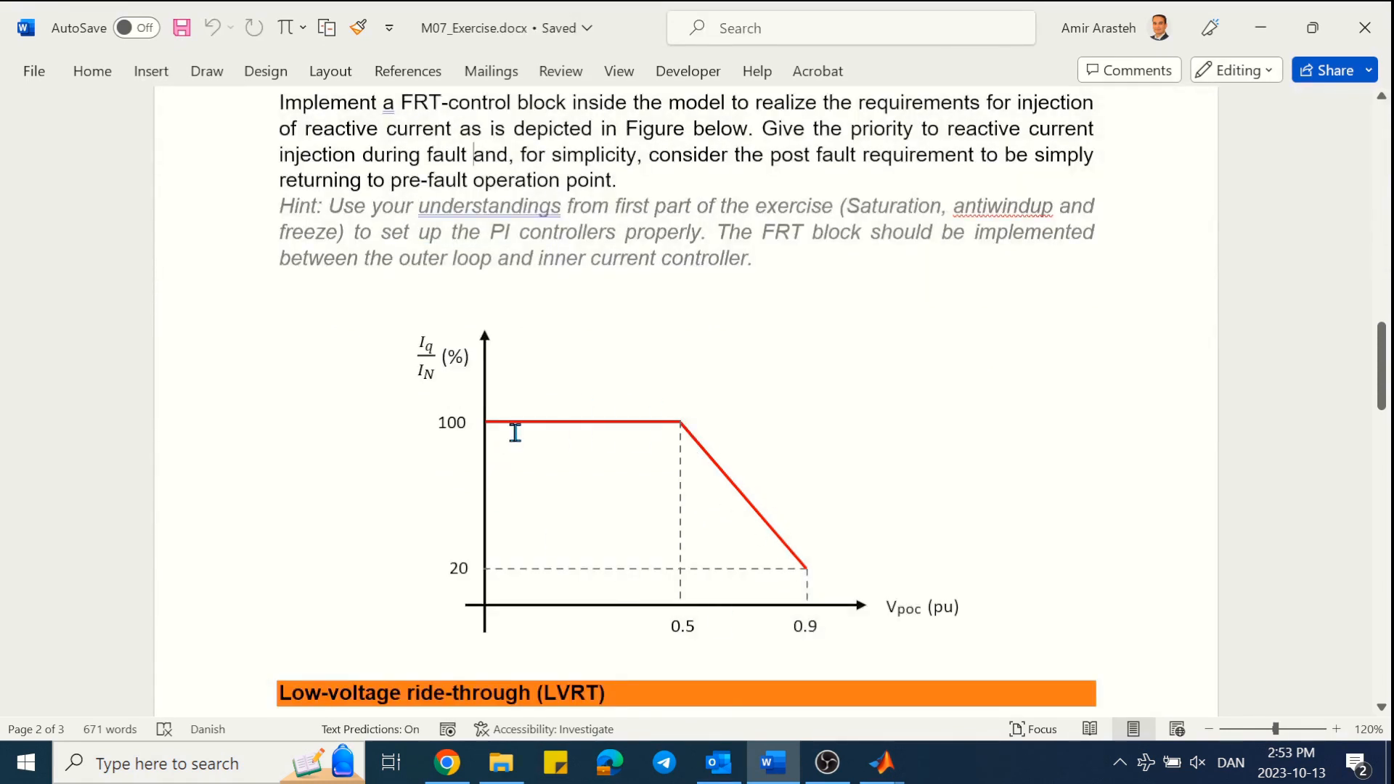
{"action": "left_click", "coordinate": [1260, 28]}
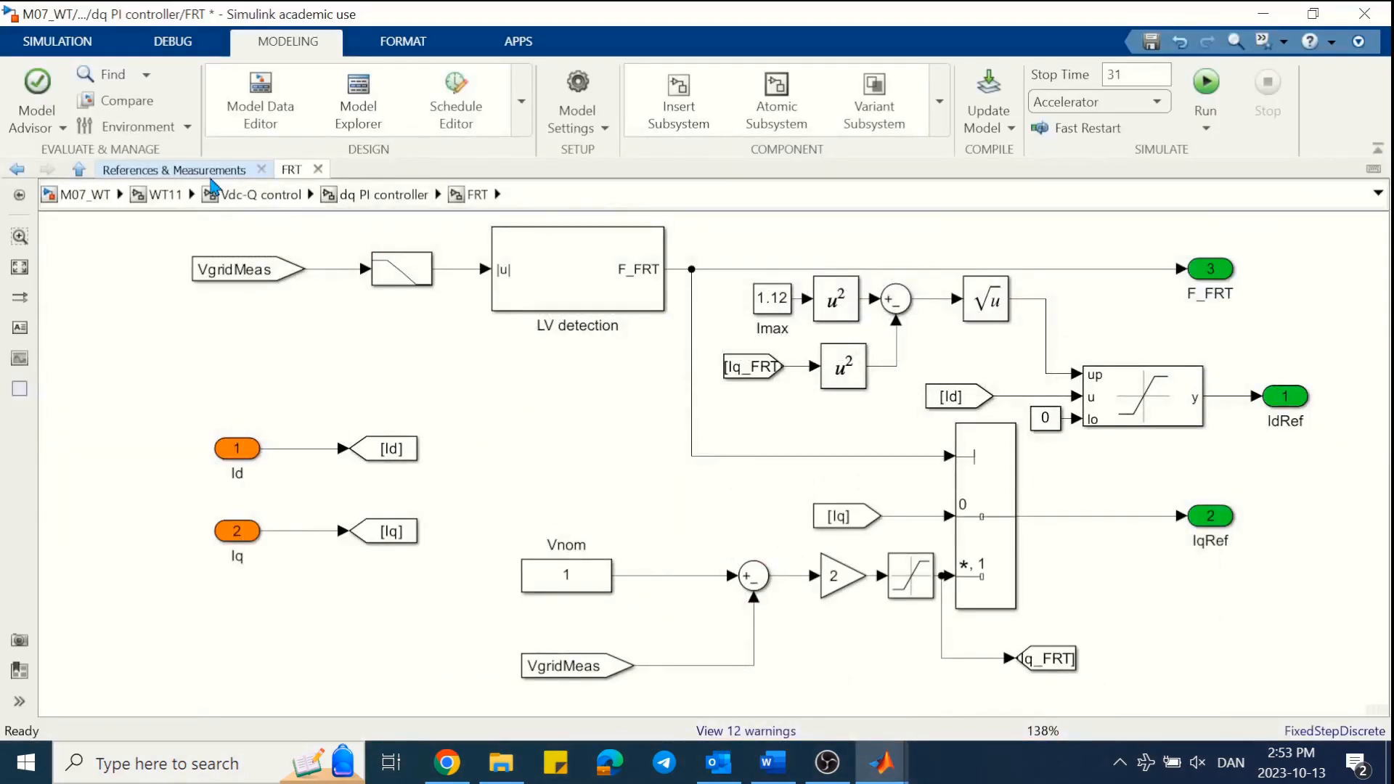
- Set the Vgrid(pu) Fault block's output values to [1 1 0.8 0.8 1 1 0.8 0.8 1 1].' and rerun the simulation
{"action": "left_click", "coordinate": [239, 170]}
{"action": "left_click", "coordinate": [88, 200]}
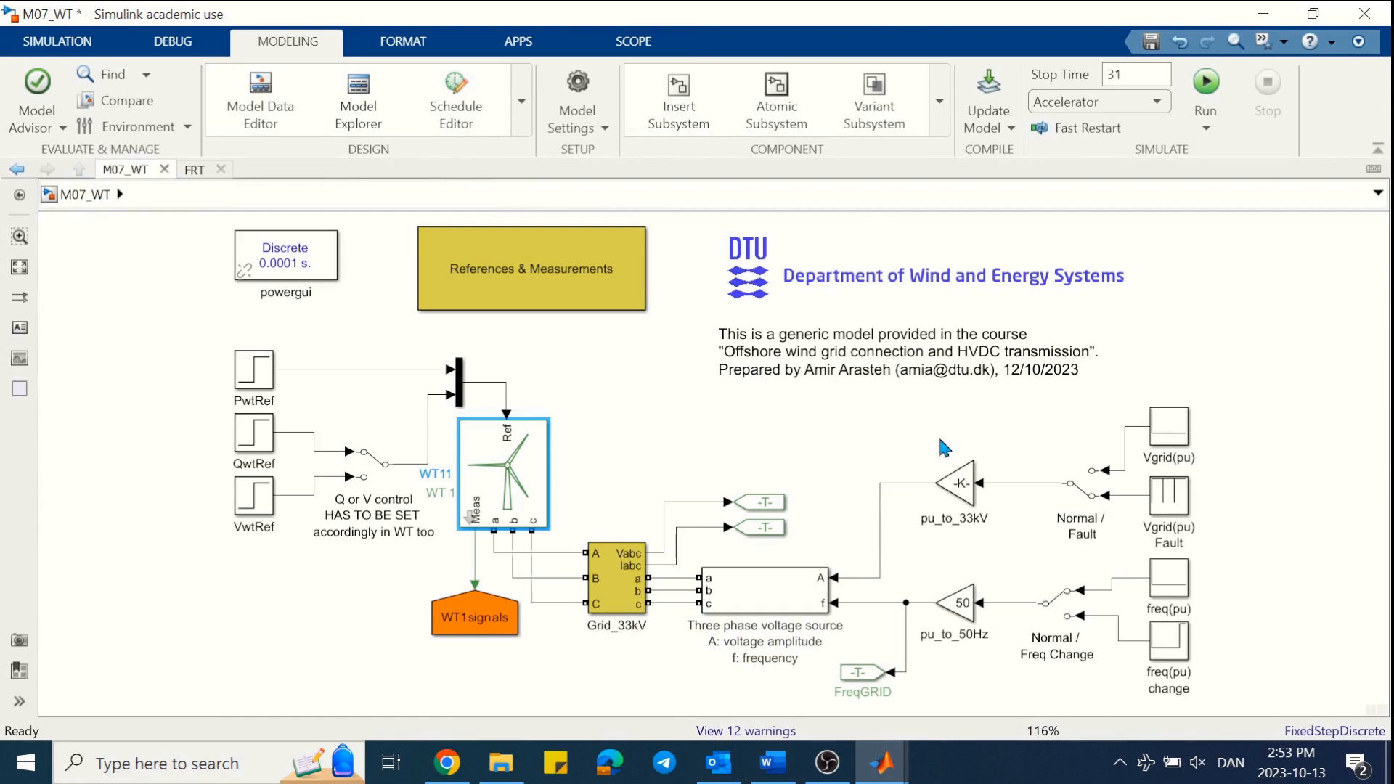
{"action": "double_click", "coordinate": [1169, 496]}
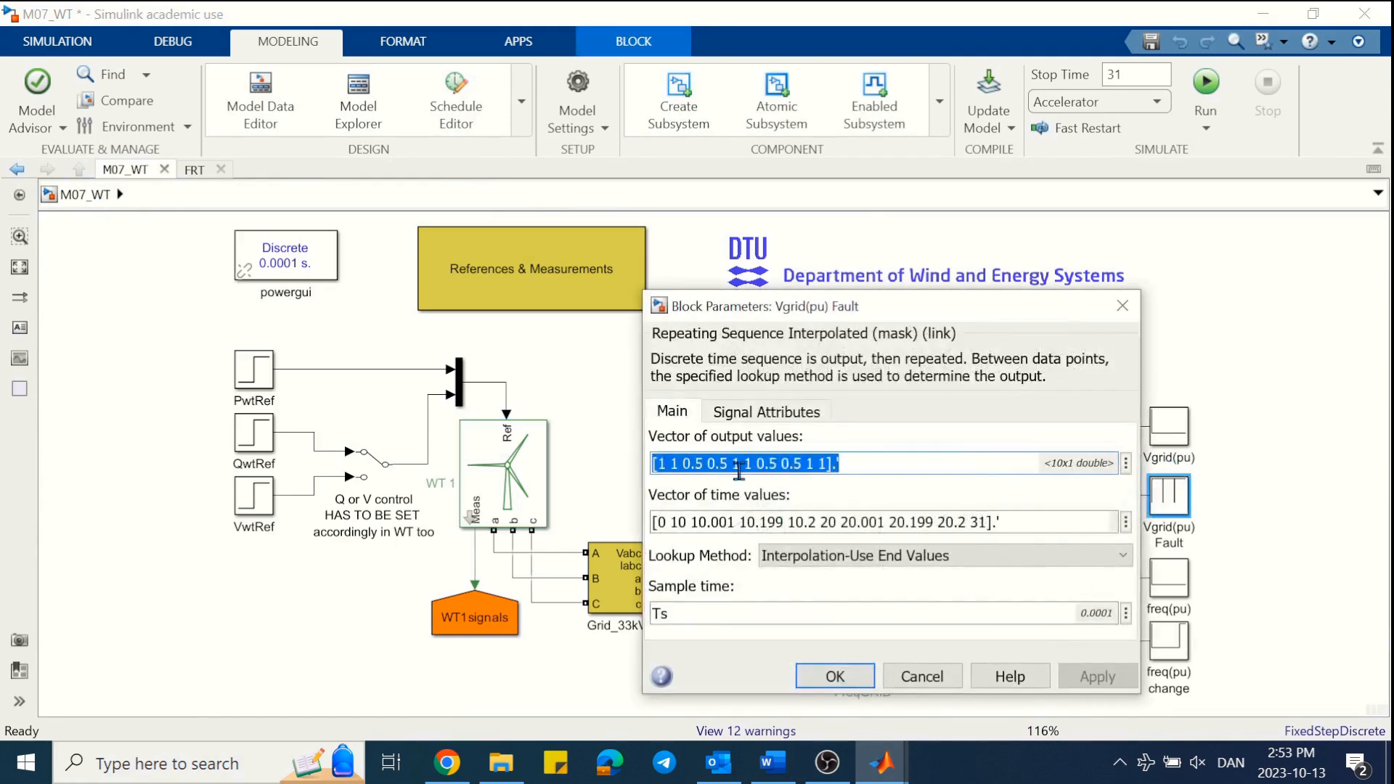
{"action": "left_click", "coordinate": [708, 463]}
{"action": "key", "text": "BackSpace"}
{"action": "type", "text": "8"}
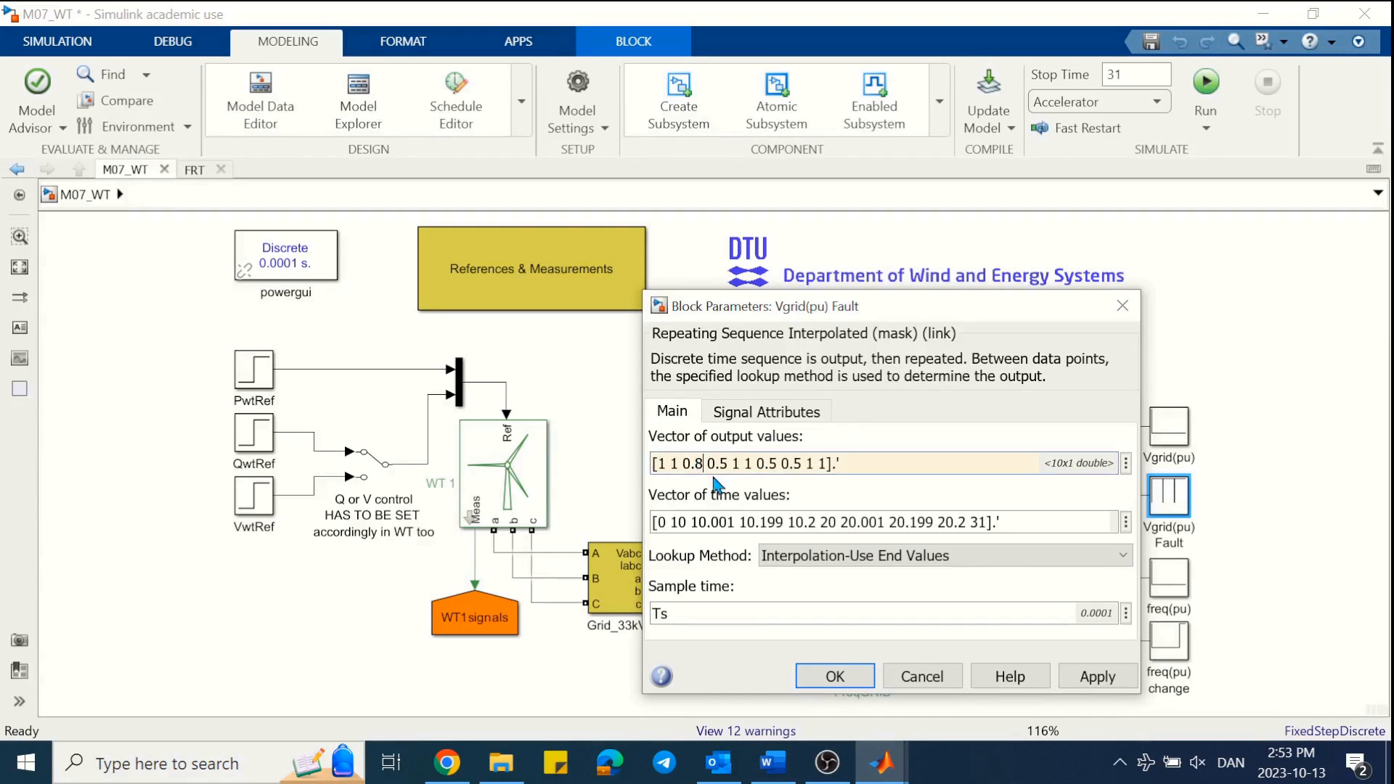
{"action": "type", "text": "8"}
{"action": "type", "text": "8"}
{"action": "left_click_drag", "start_coordinate": [802, 464], "coordinate": [794, 463]}
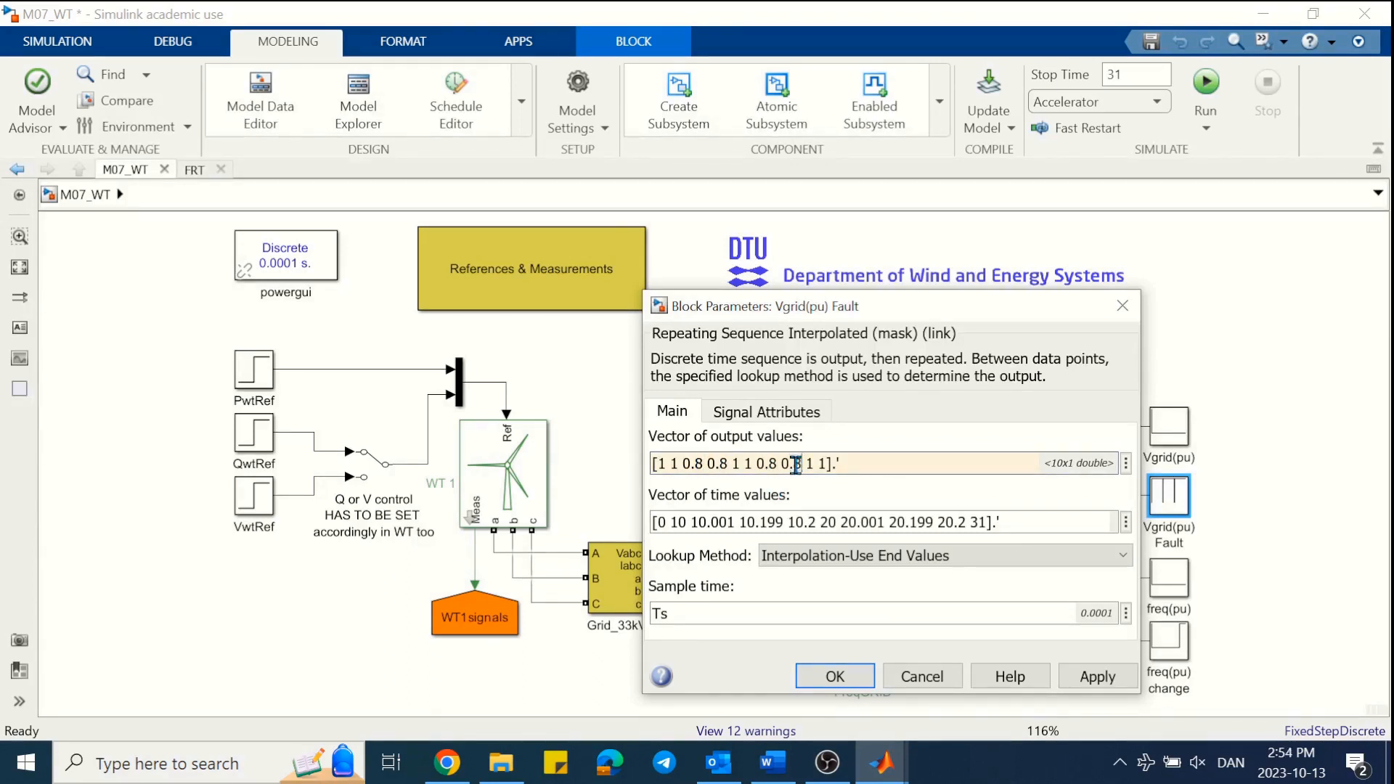
{"action": "type", "text": "8"}
{"action": "left_click", "coordinate": [848, 676]}
{"action": "left_click", "coordinate": [1206, 85]}
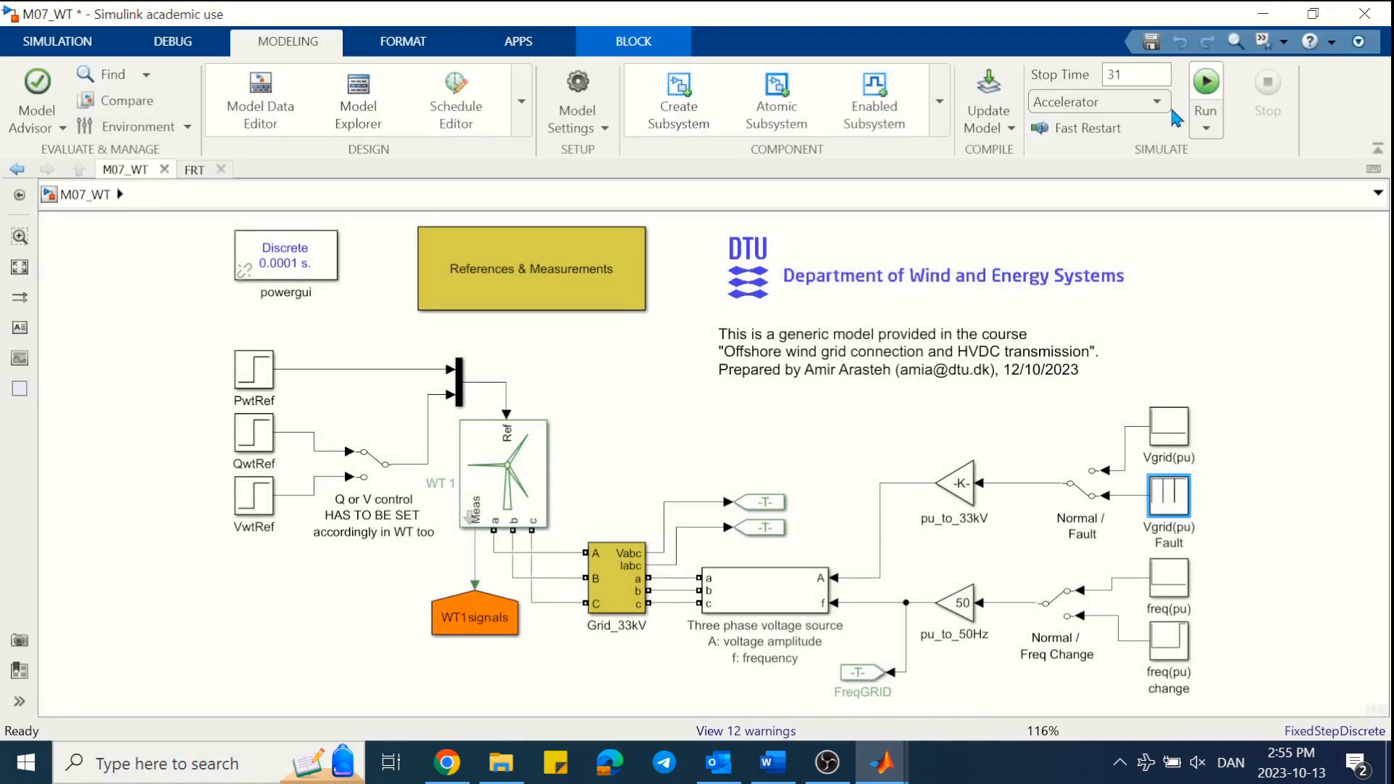
- Check the F_FRT detection signal in the scope inside the dq PI controller subsystem
{"action": "left_click", "coordinate": [195, 169]}
{"action": "left_click", "coordinate": [377, 197]}
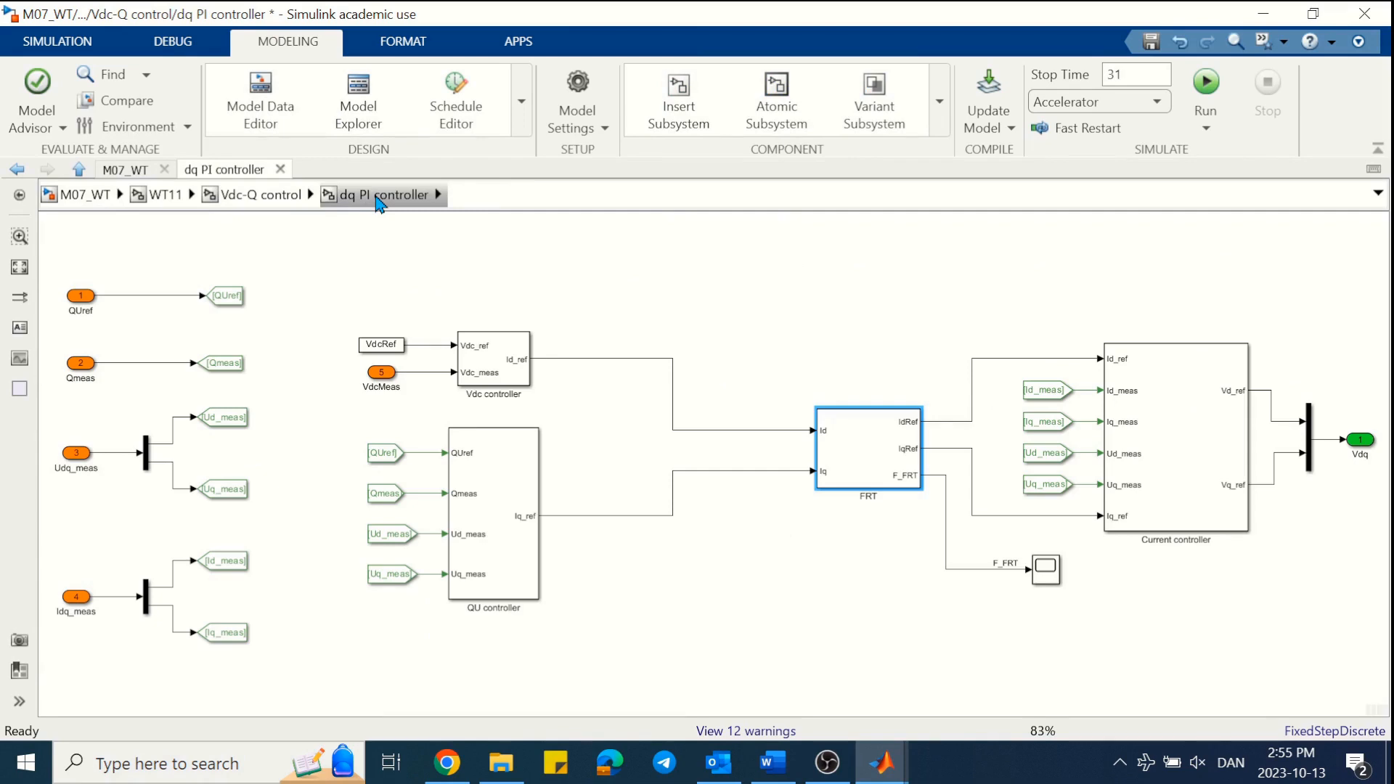
{"action": "double_click", "coordinate": [1045, 570]}
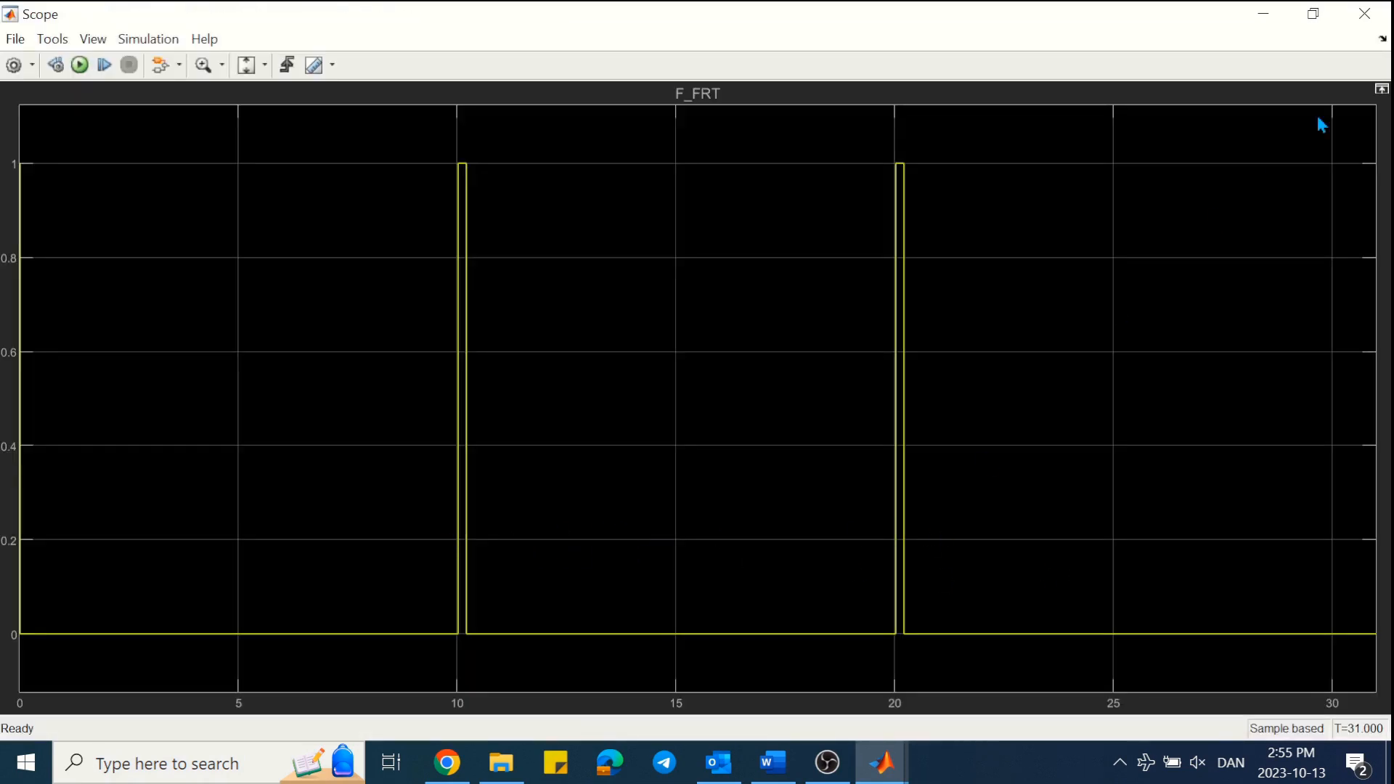
{"action": "left_click", "coordinate": [1365, 13]}
- Open the Iq Comparison scope in the Current controller subsystem and examine Iq_ref and Iq_meas during the faults at 10 s and 20 s
{"action": "left_click", "coordinate": [251, 194]}
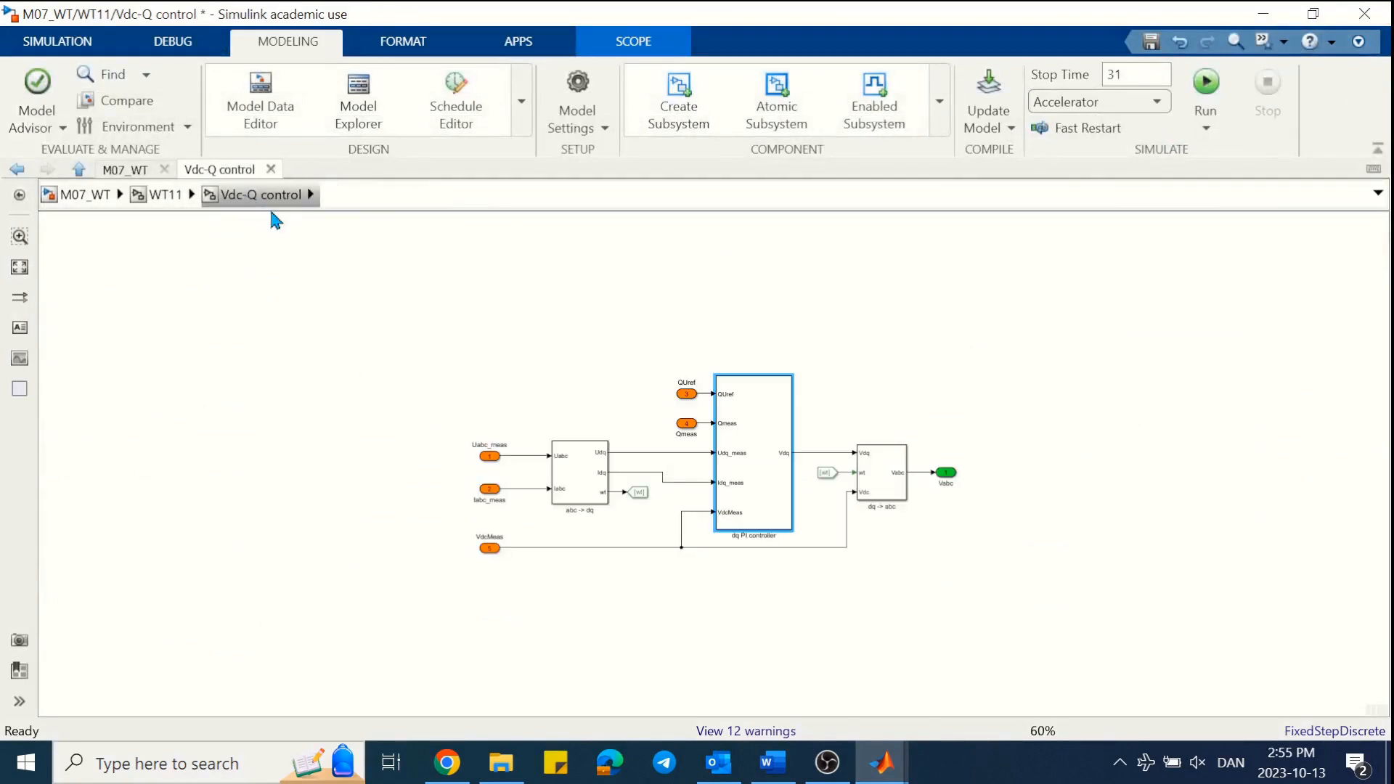
{"action": "double_click", "coordinate": [782, 478]}
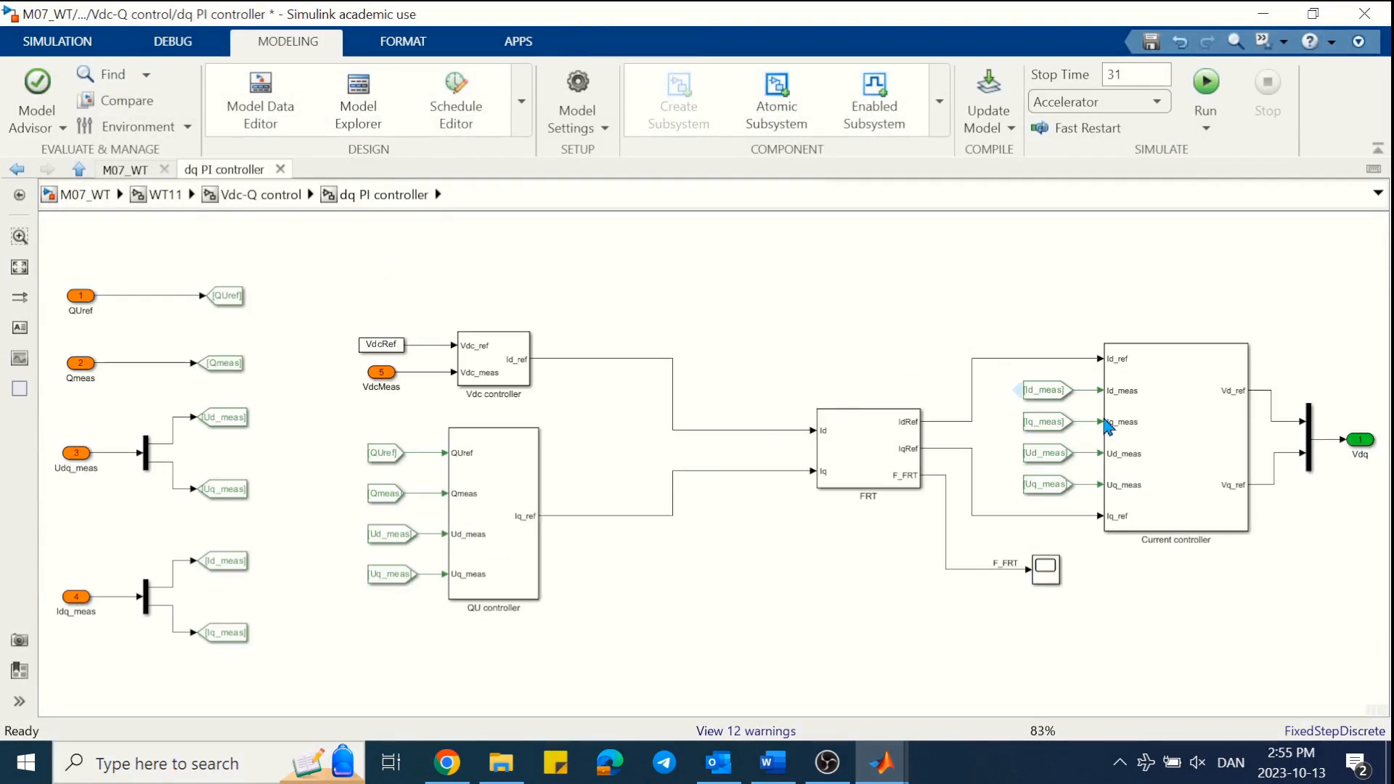
{"action": "left_click", "coordinate": [1181, 432]}
{"action": "double_click", "coordinate": [1181, 432]}
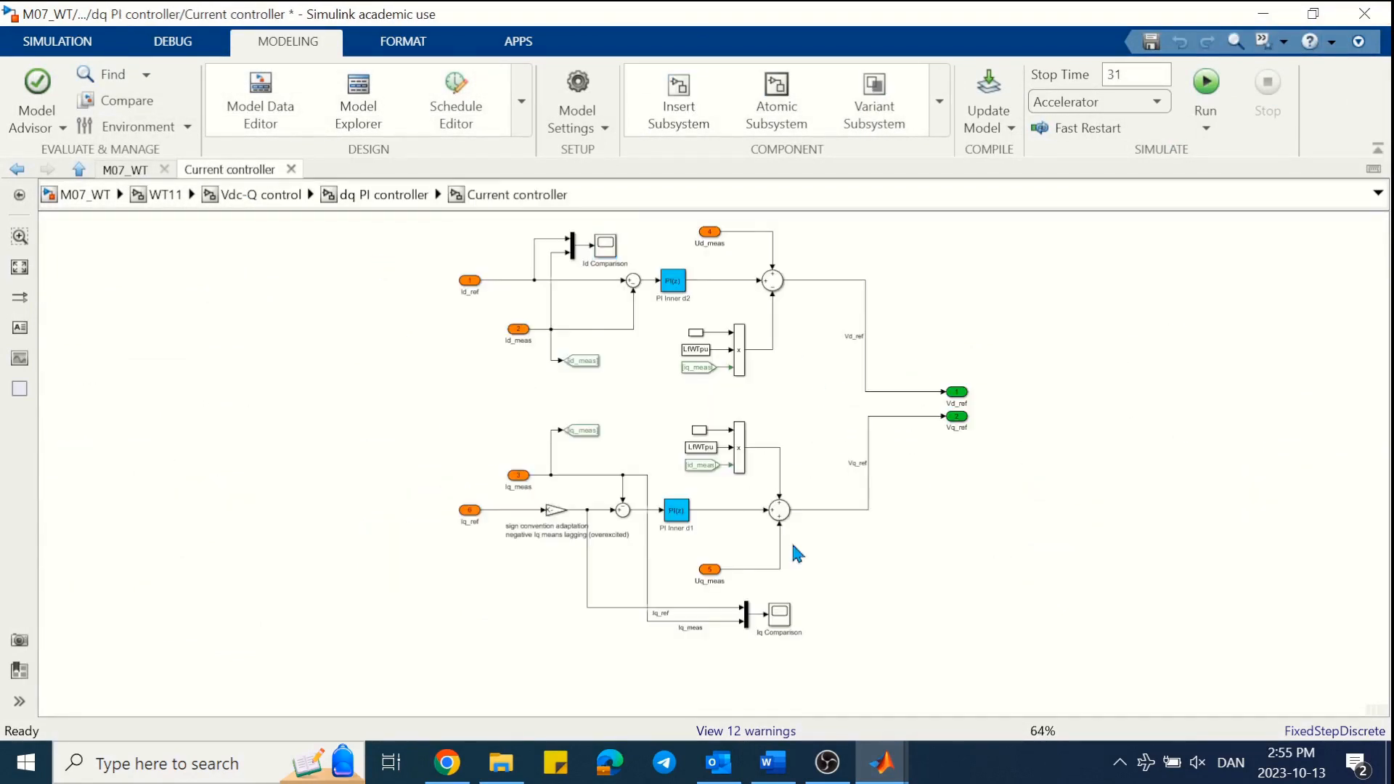
{"action": "double_click", "coordinate": [784, 617]}
{"action": "left_click", "coordinate": [220, 65]}
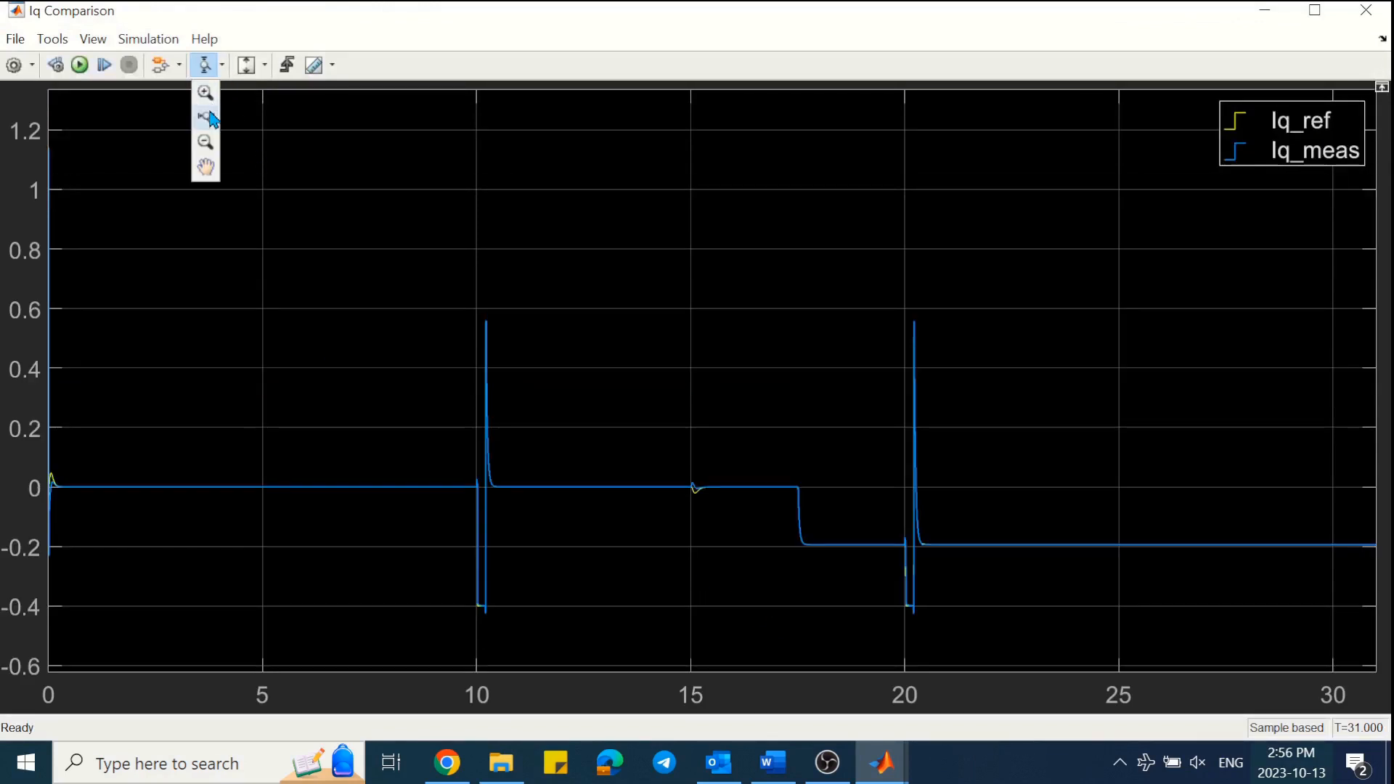
{"action": "left_click", "coordinate": [207, 117]}
{"action": "left_click_drag", "start_coordinate": [522, 453], "coordinate": [522, 454]}
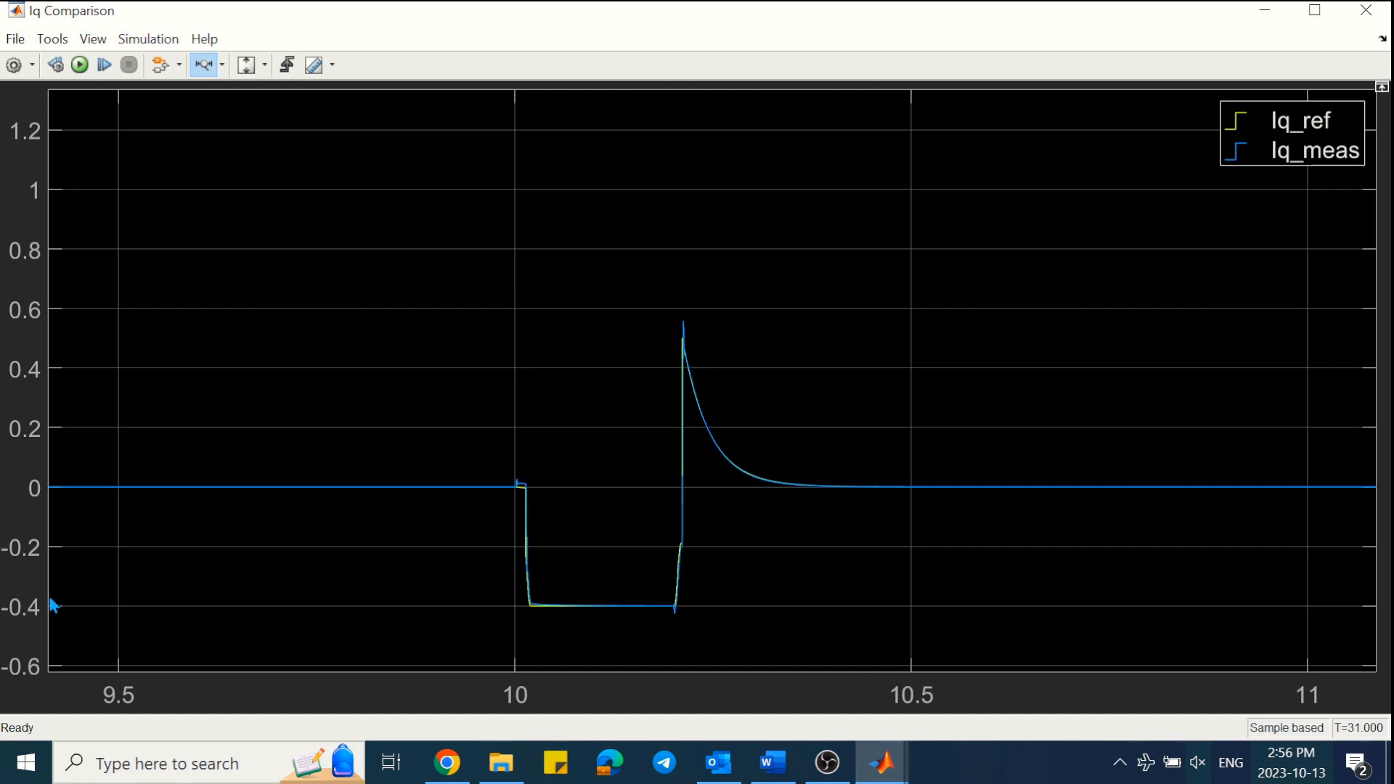
{"action": "key", "text": "ctrl+a"}
{"action": "left_click_drag", "start_coordinate": [886, 591], "coordinate": [964, 585]}
{"action": "left_click", "coordinate": [246, 64]}
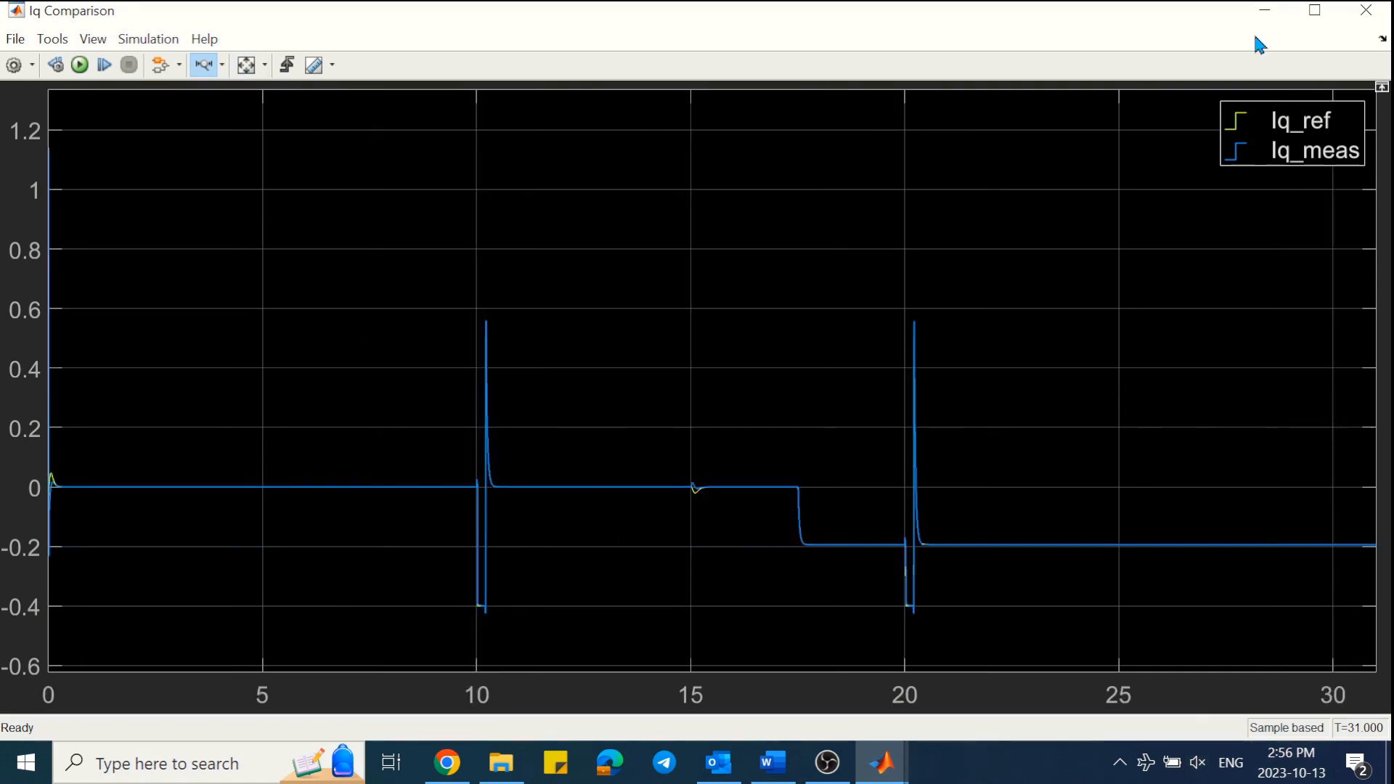
- Examine Id_ref and Id_meas around 20 s in the Id Comparison scope, closing each scope after viewing
{"action": "left_click", "coordinate": [1366, 11]}
{"action": "double_click", "coordinate": [608, 249]}
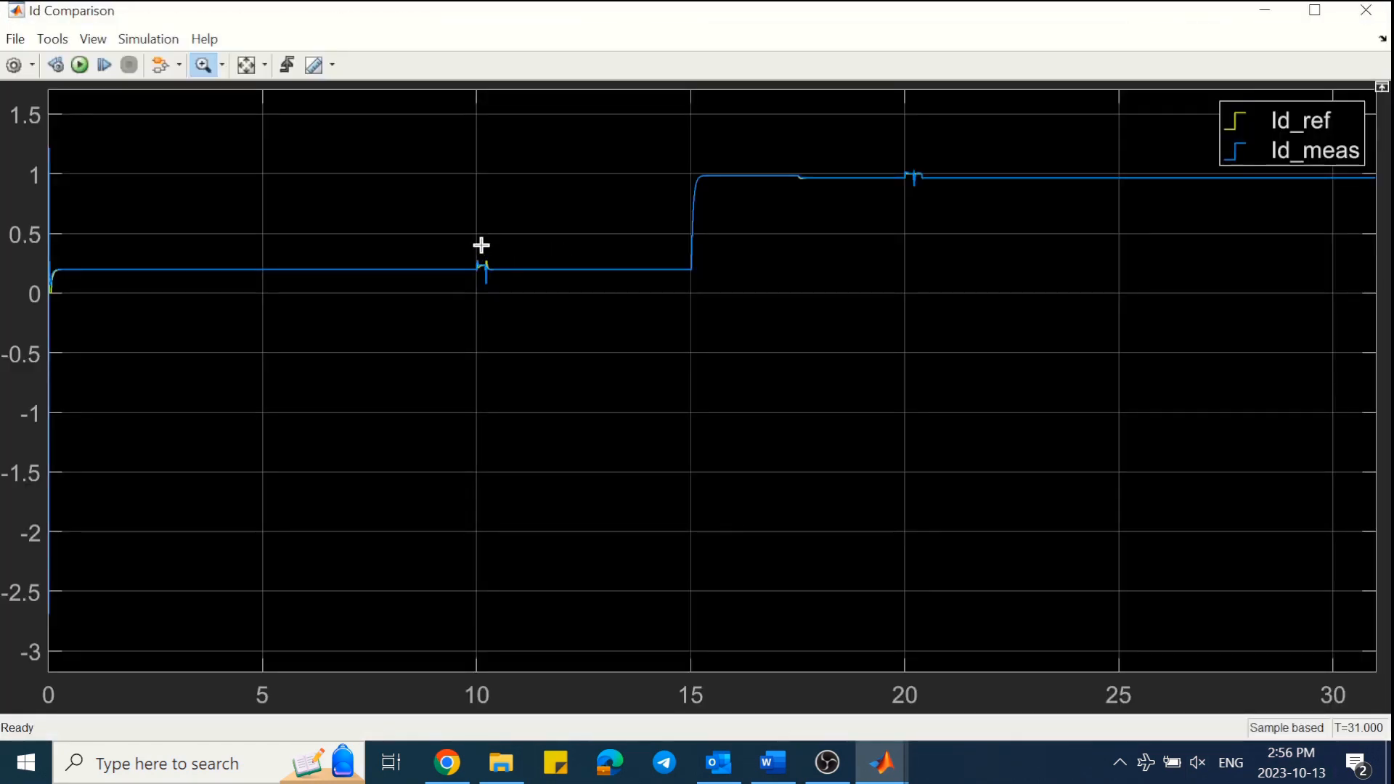
{"action": "left_click_drag", "start_coordinate": [905, 152], "coordinate": [912, 202]}
{"action": "left_click", "coordinate": [1366, 10]}
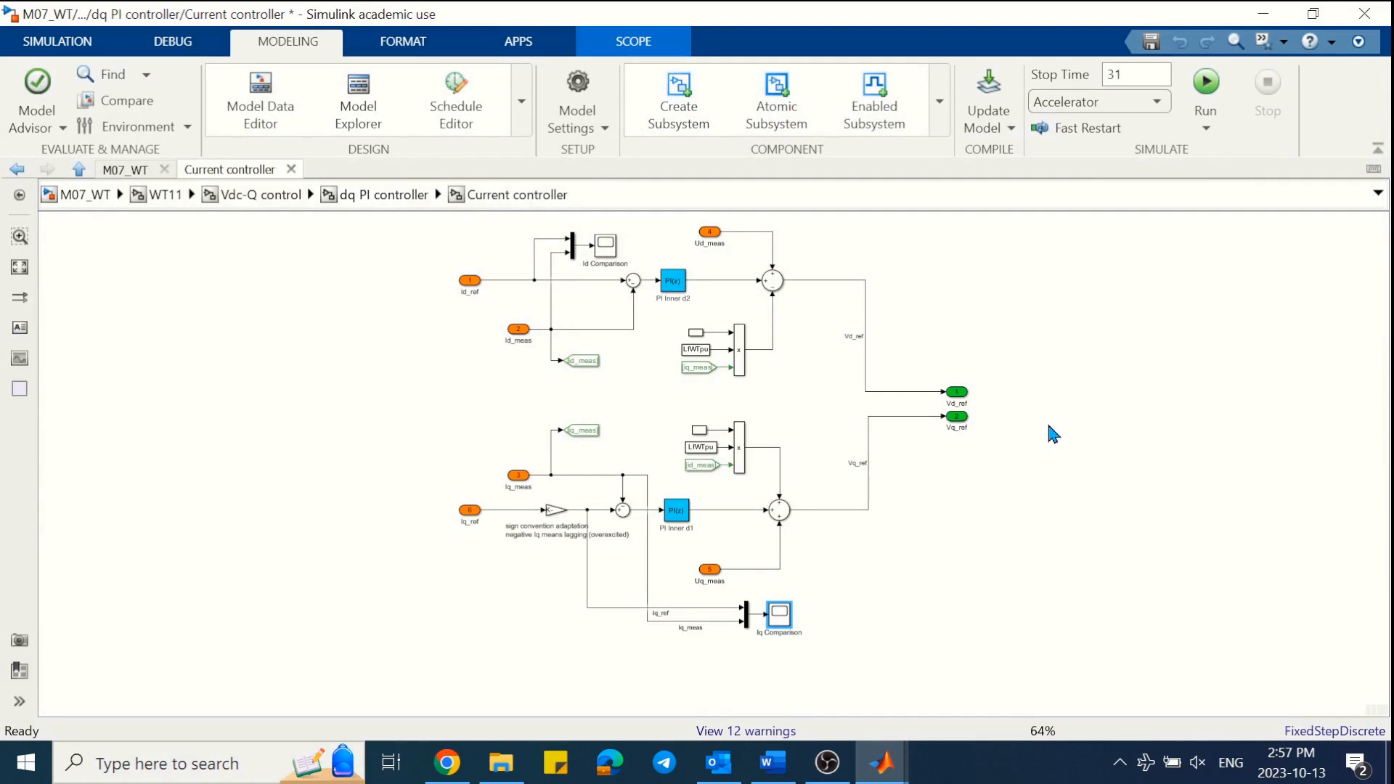
- Set the voltage of both dips in the Vgrid(pu) Fault block's output values to 0.3
{"action": "left_click", "coordinate": [125, 169]}
{"action": "double_click", "coordinate": [1176, 502]}
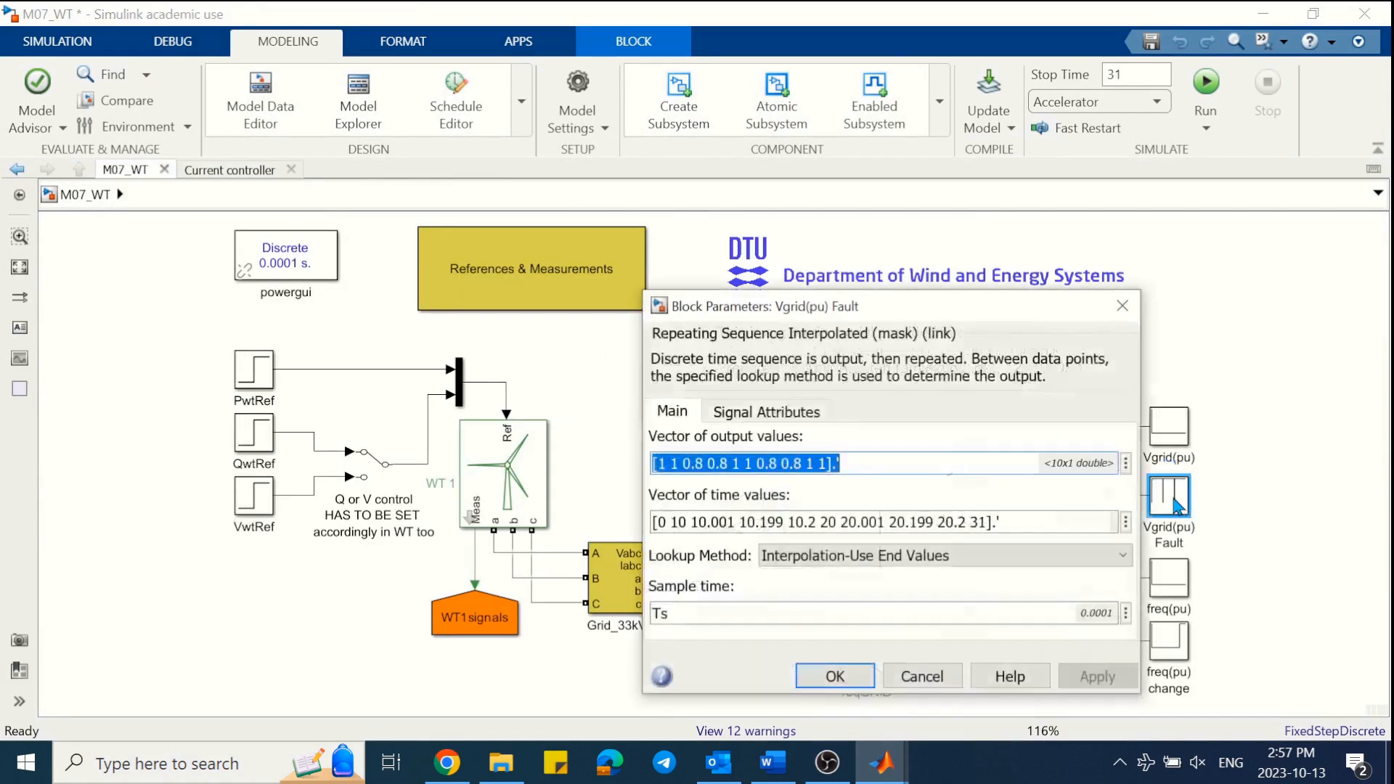
{"action": "left_click", "coordinate": [703, 464]}
{"action": "key", "text": "BackSpace"}
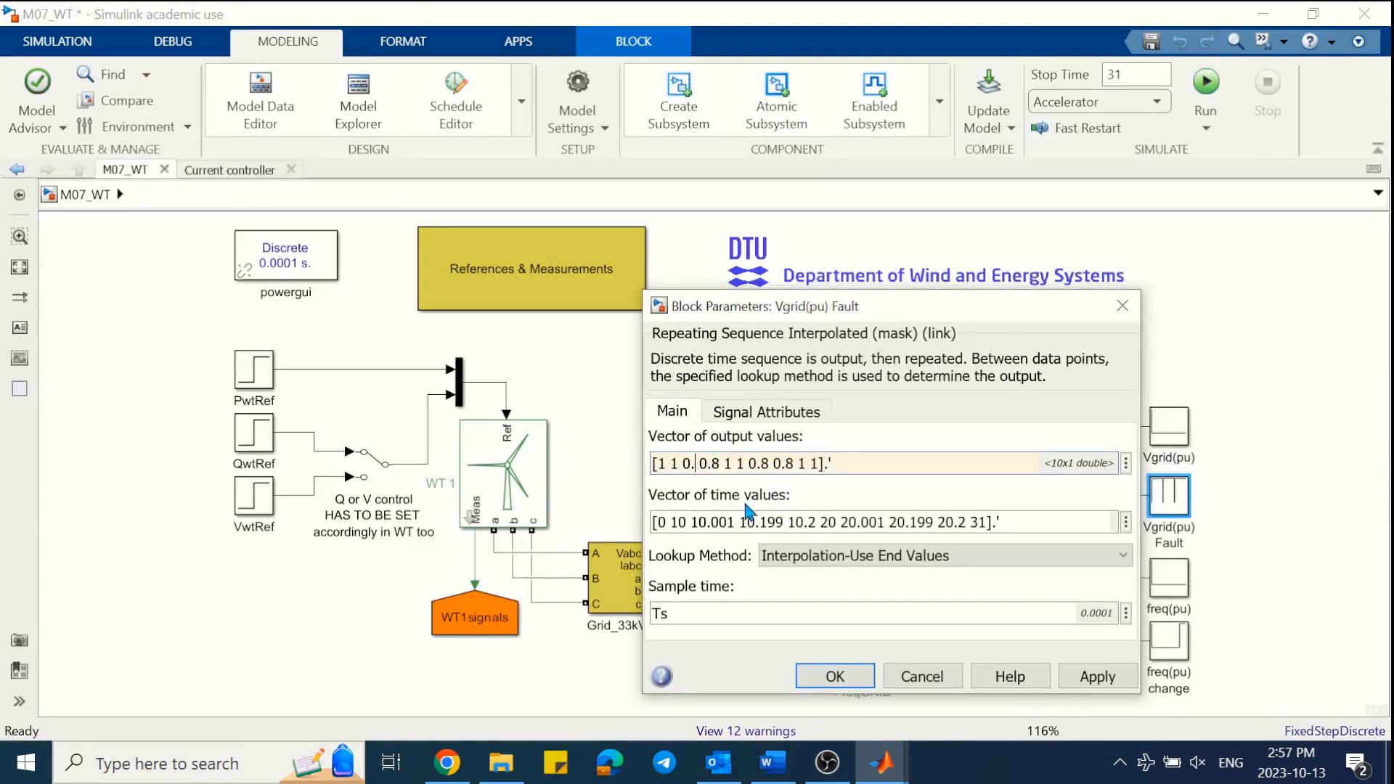
{"action": "type", "text": "3"}
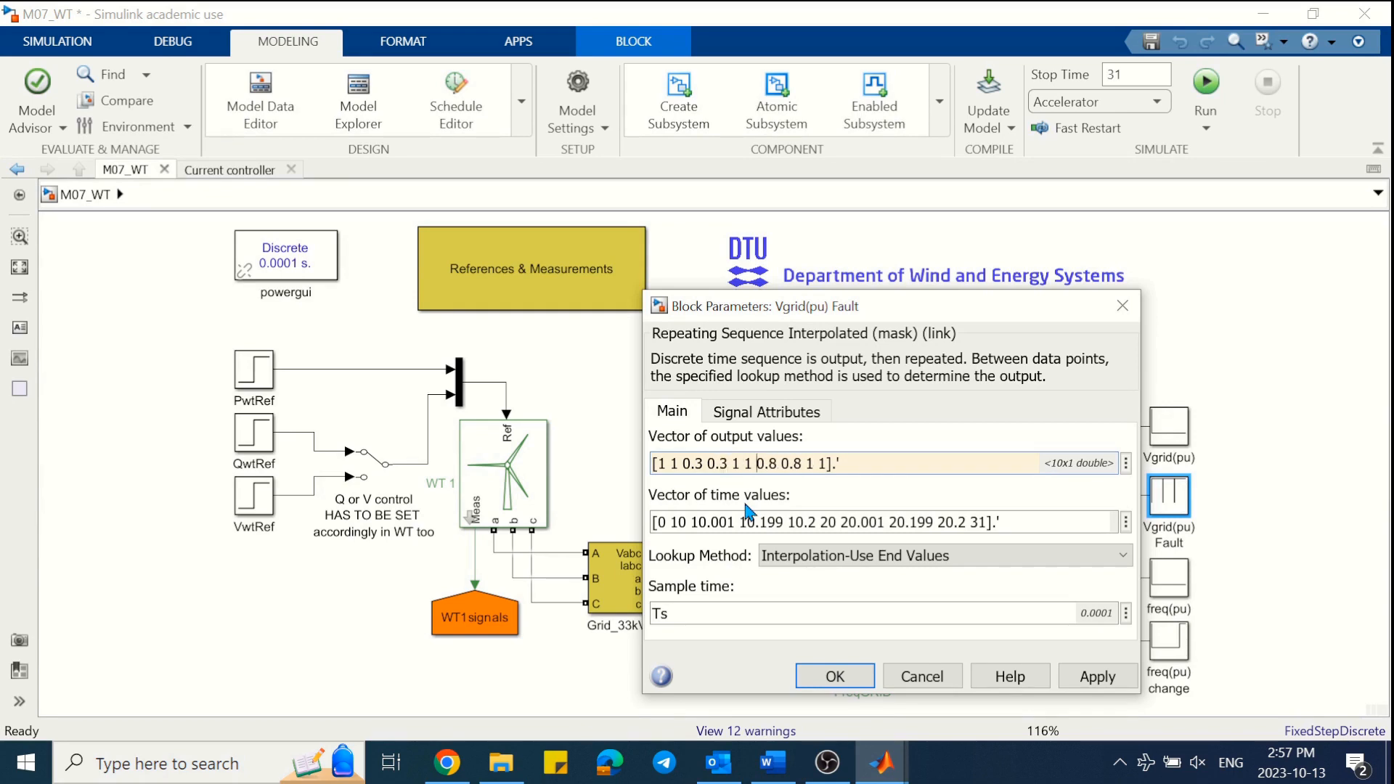
{"action": "key", "text": "Return"}
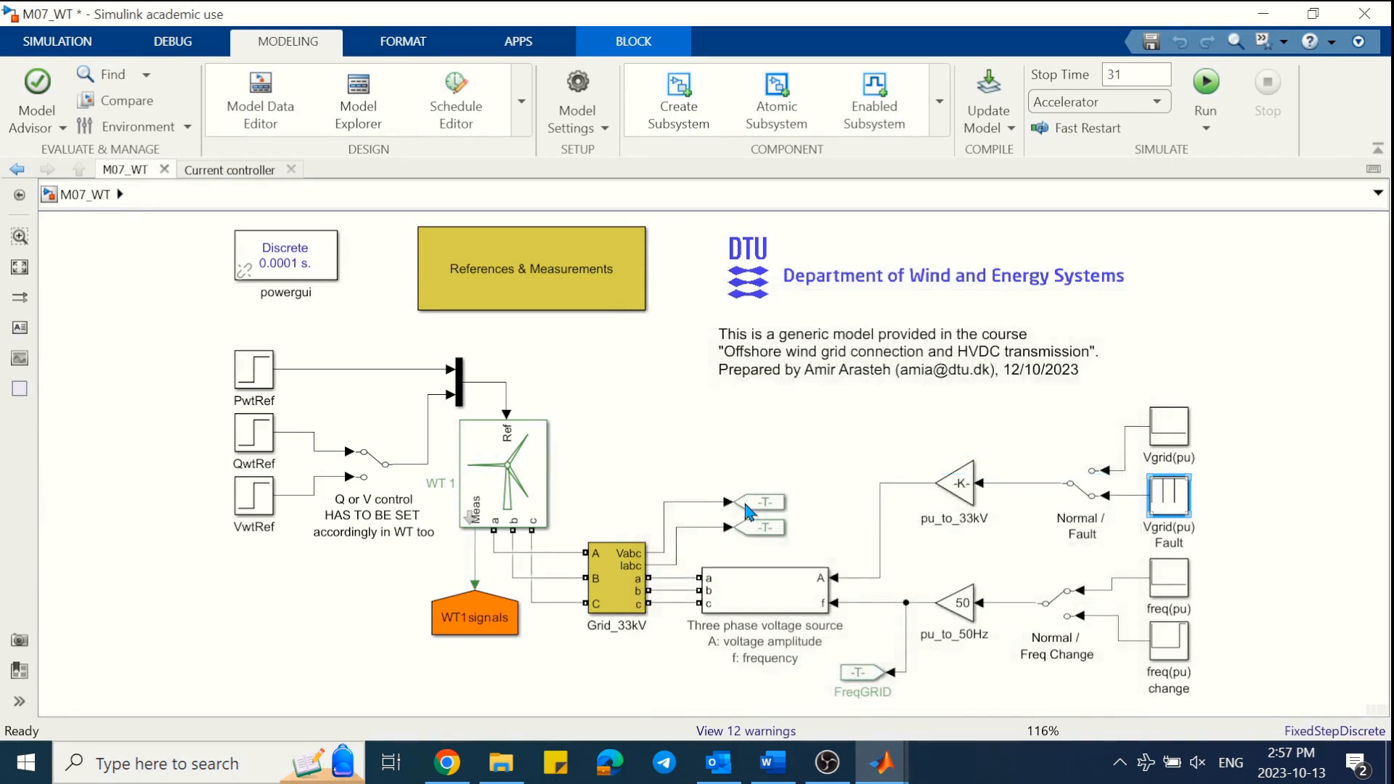
- Set the second dip's voltage in the Vgrid(pu) Fault block to 0.1
{"action": "double_click", "coordinate": [1169, 495]}
{"action": "left_click", "coordinate": [779, 463]}
{"action": "key", "text": "BackSpace"}
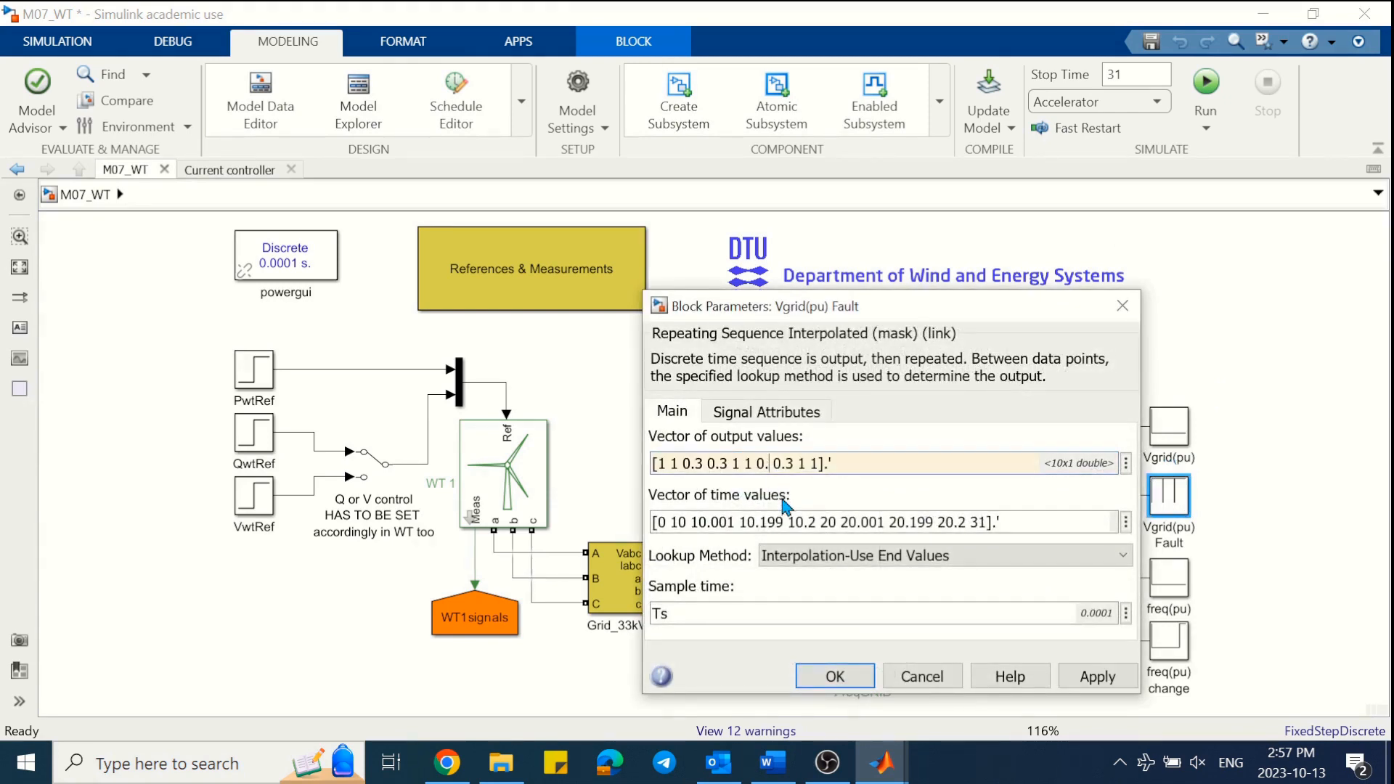
{"action": "type", "text": "1"}
{"action": "key", "text": "Return"}
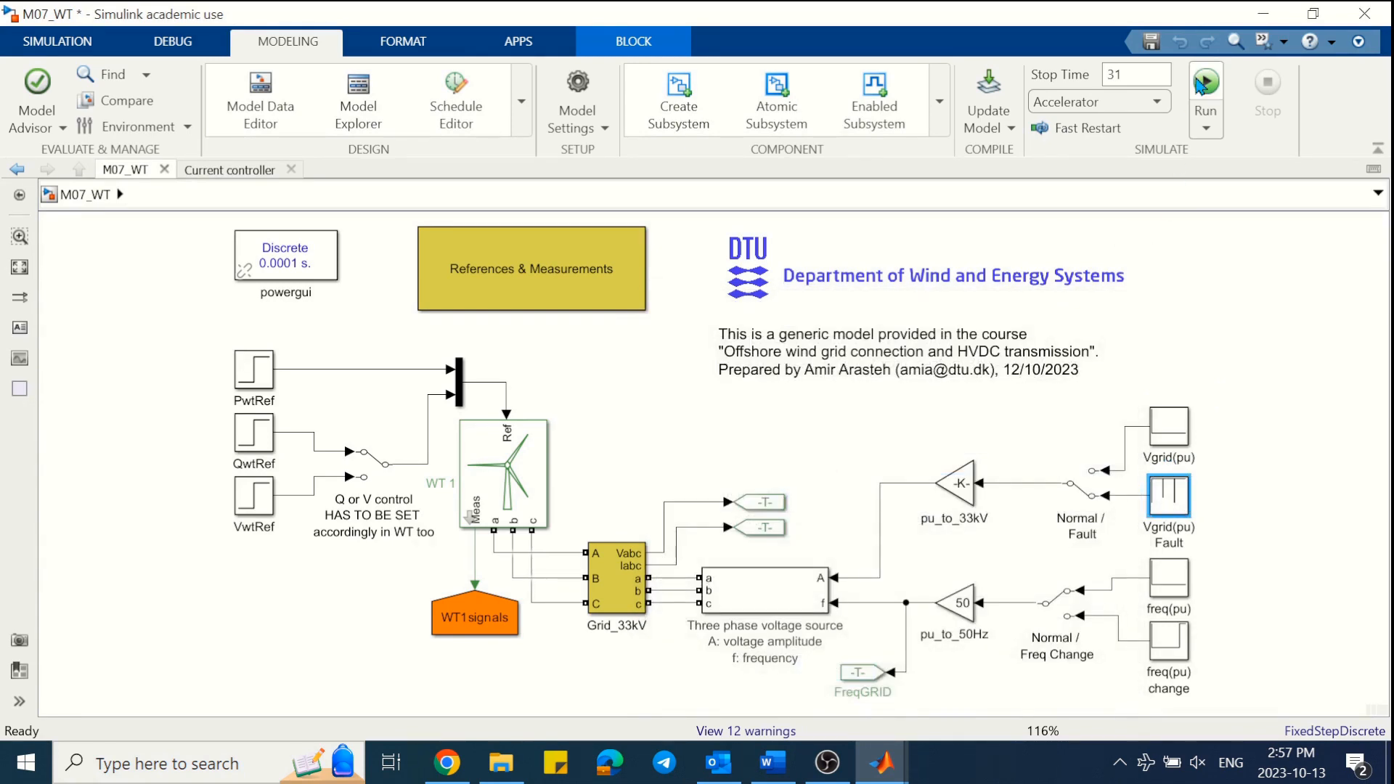
- Rerun the simulation and view the full Iq_ref and Iq_meas curves in the Iq Comparison scope
{"action": "left_click", "coordinate": [1199, 85]}
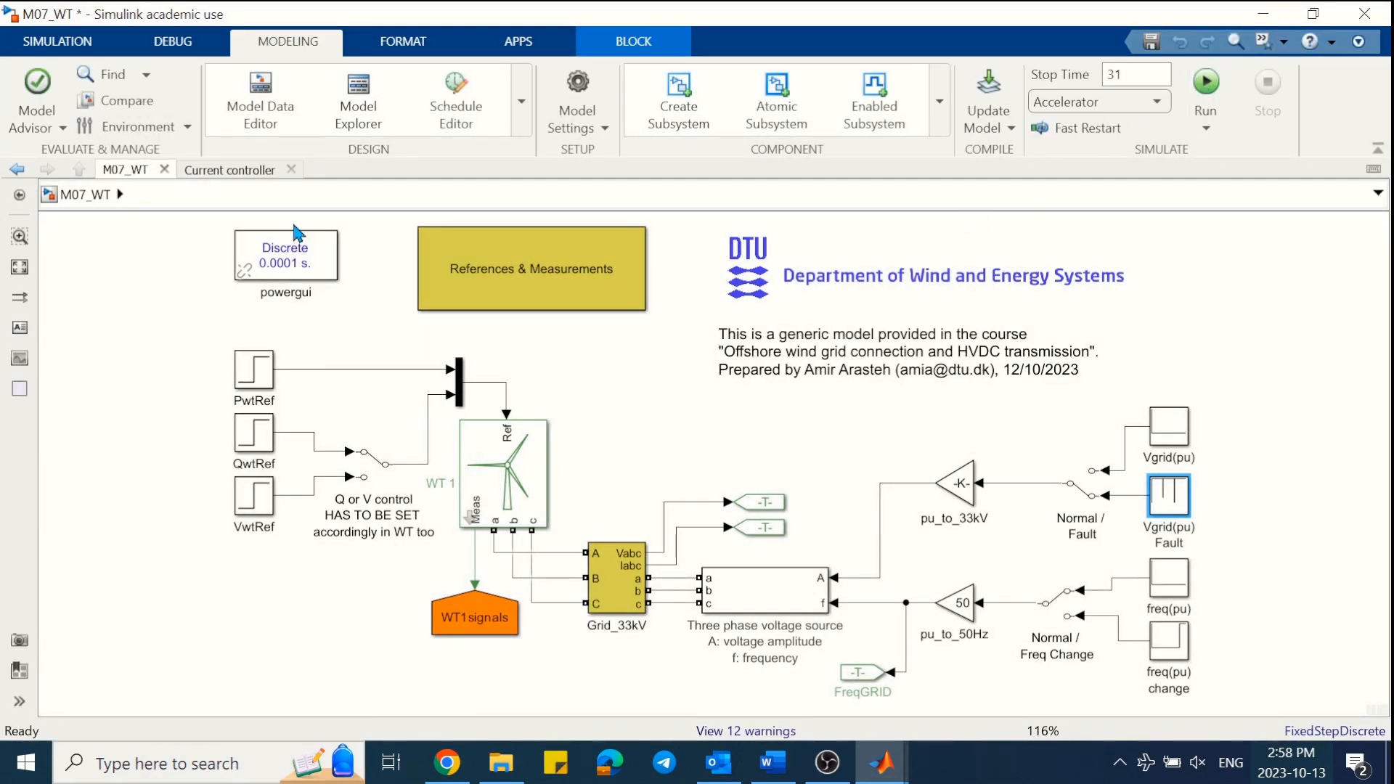
{"action": "left_click", "coordinate": [220, 171]}
{"action": "double_click", "coordinate": [781, 615]}
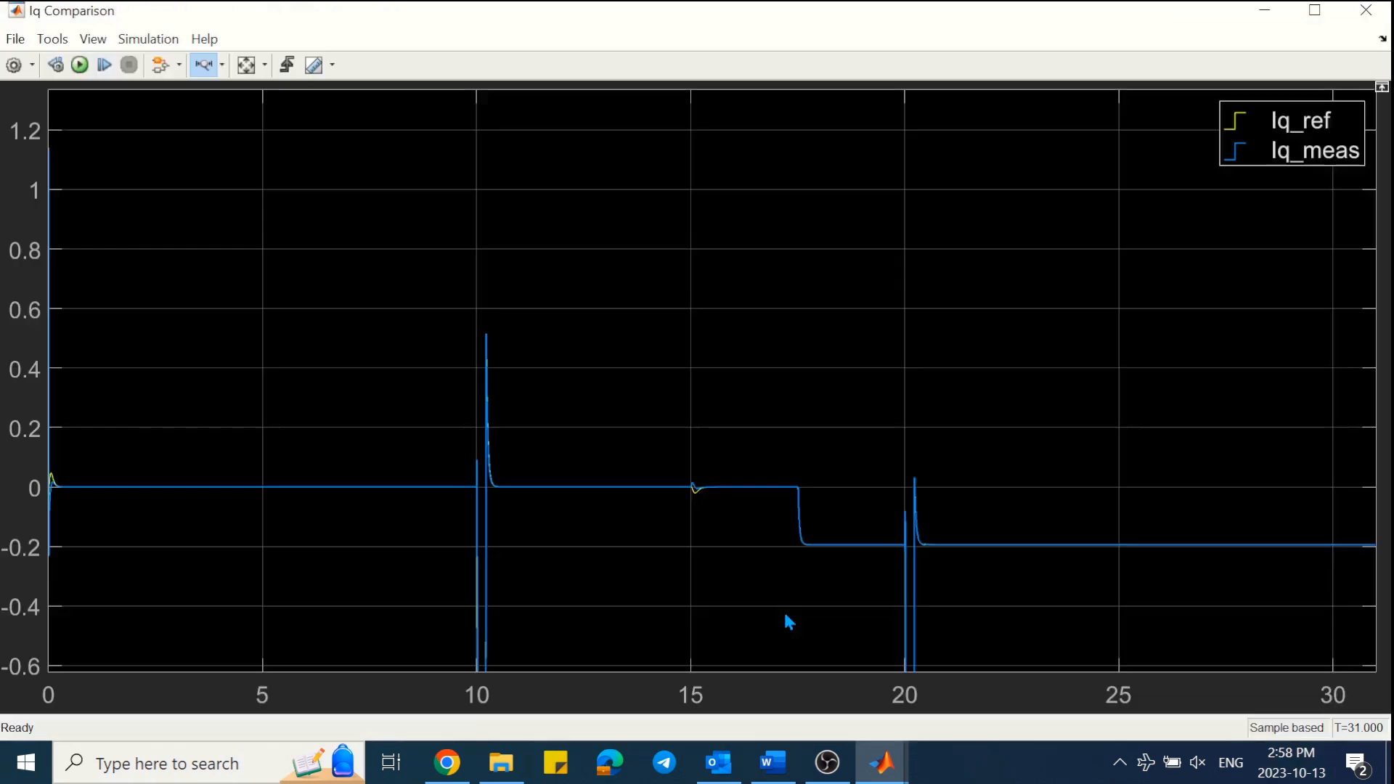
{"action": "left_click", "coordinate": [247, 65]}
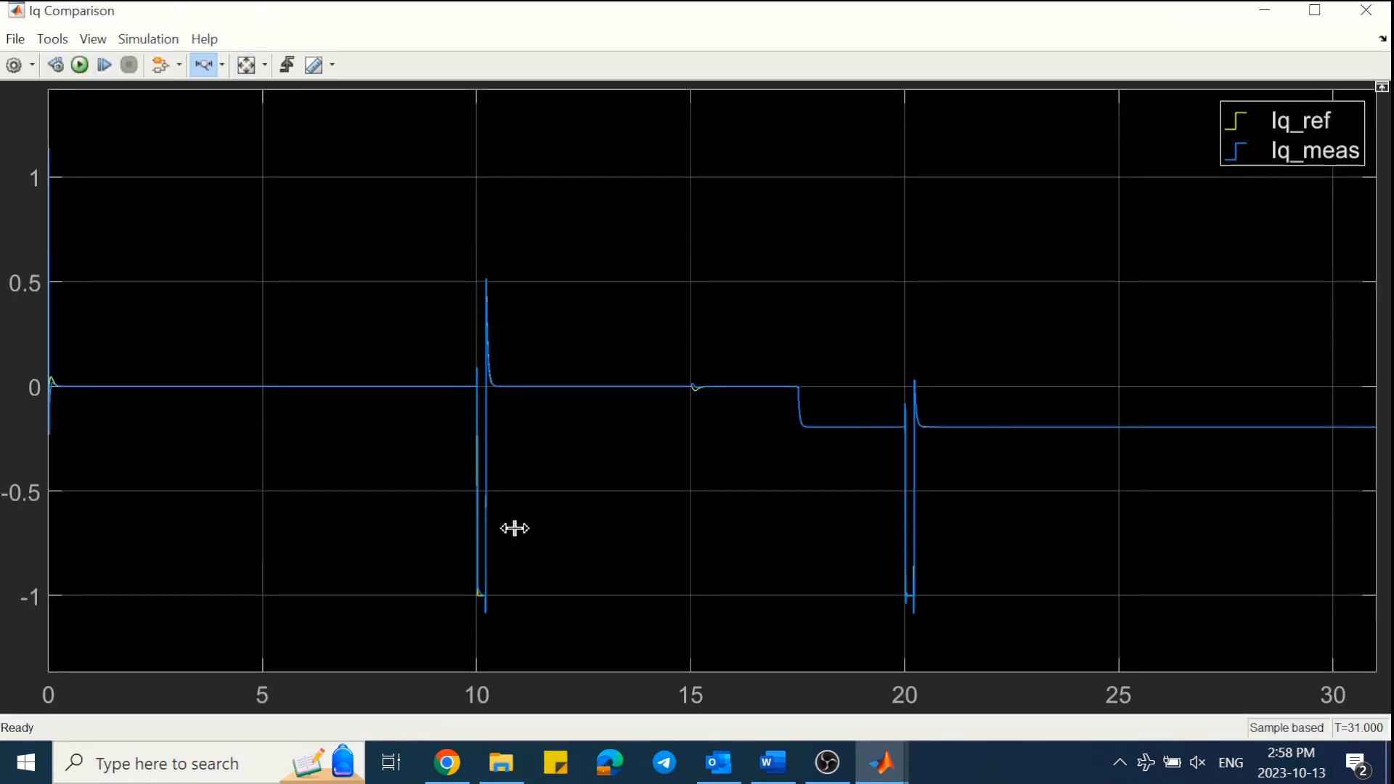
- Examine Id_ref and Id_meas around the 20 s dip in the Id Comparison scope, closing both scopes after viewing
{"action": "left_click", "coordinate": [1366, 10]}
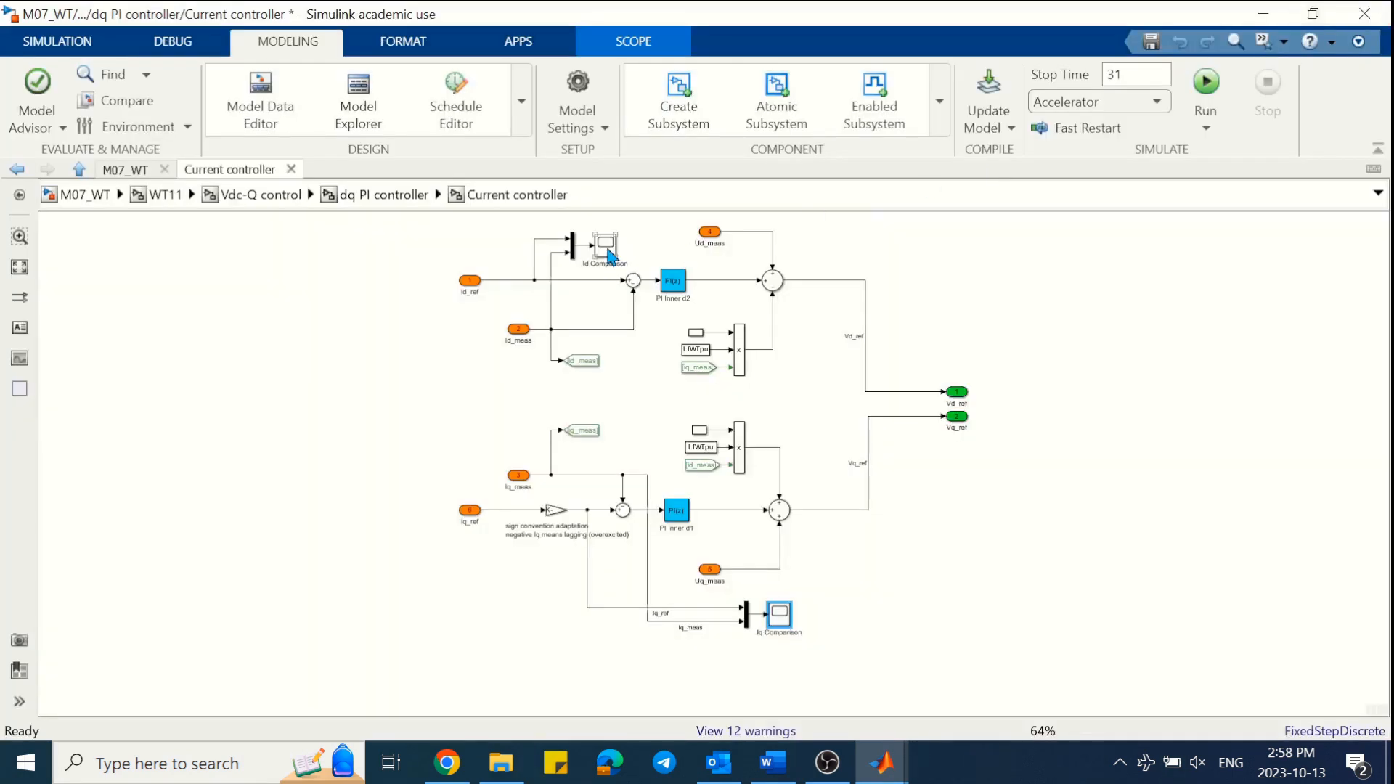
{"action": "double_click", "coordinate": [608, 251]}
{"action": "left_click", "coordinate": [247, 64]}
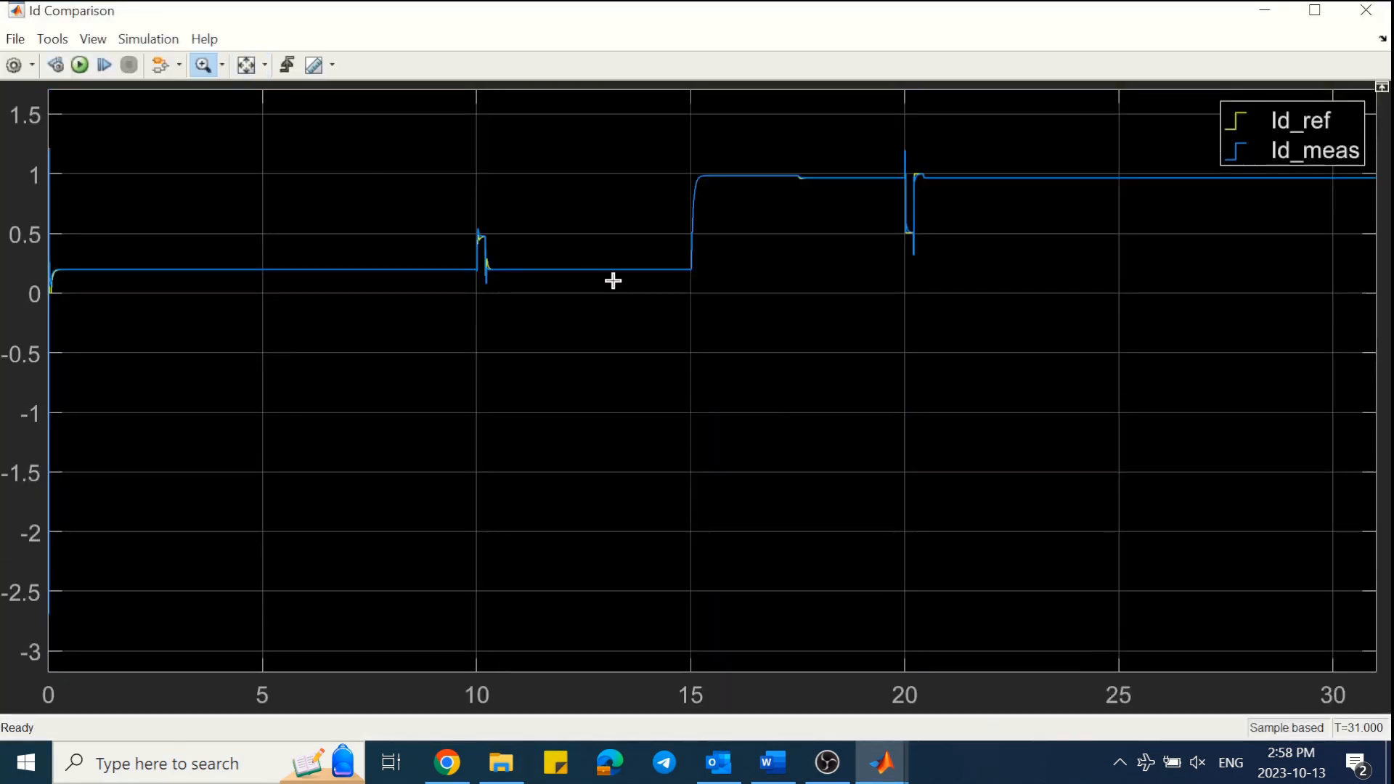
{"action": "left_click_drag", "start_coordinate": [881, 251], "coordinate": [956, 243]}
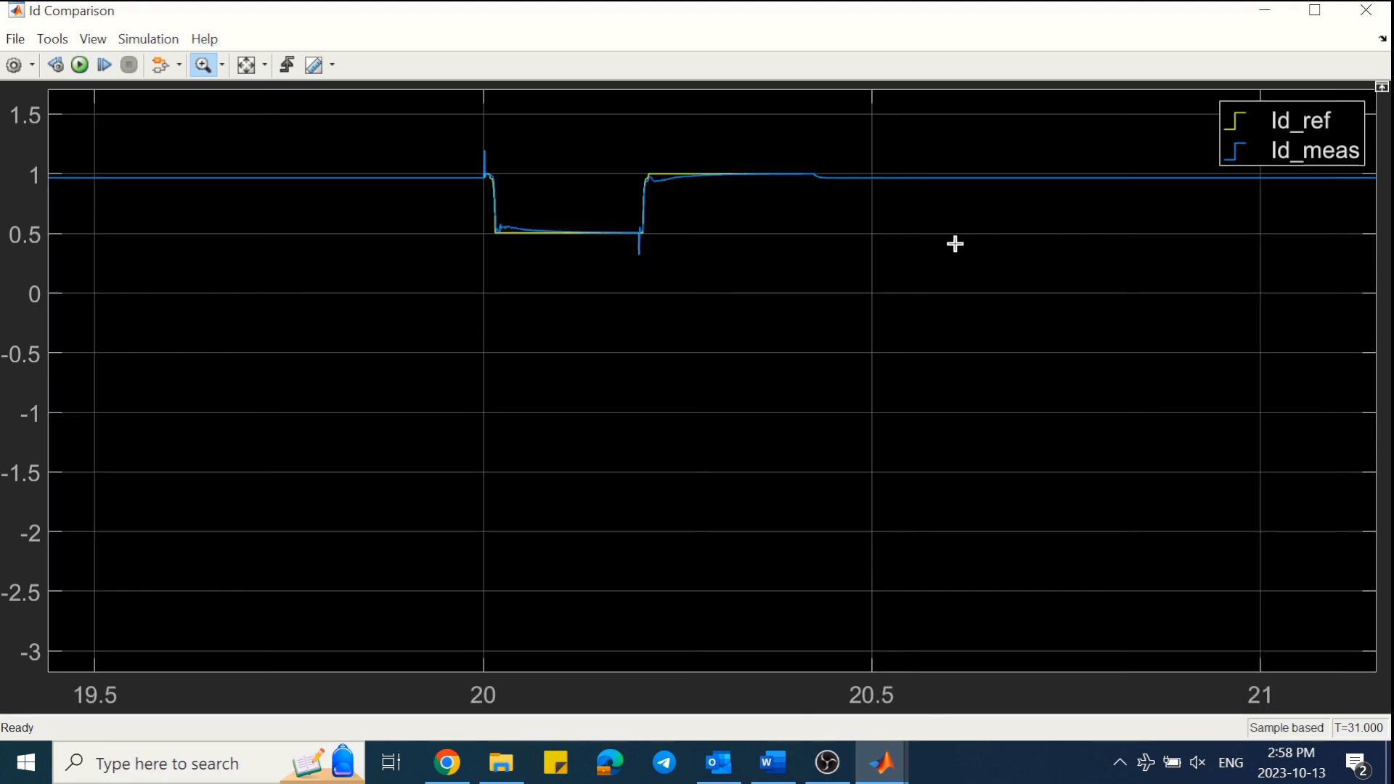
{"action": "left_click", "coordinate": [1366, 10]}
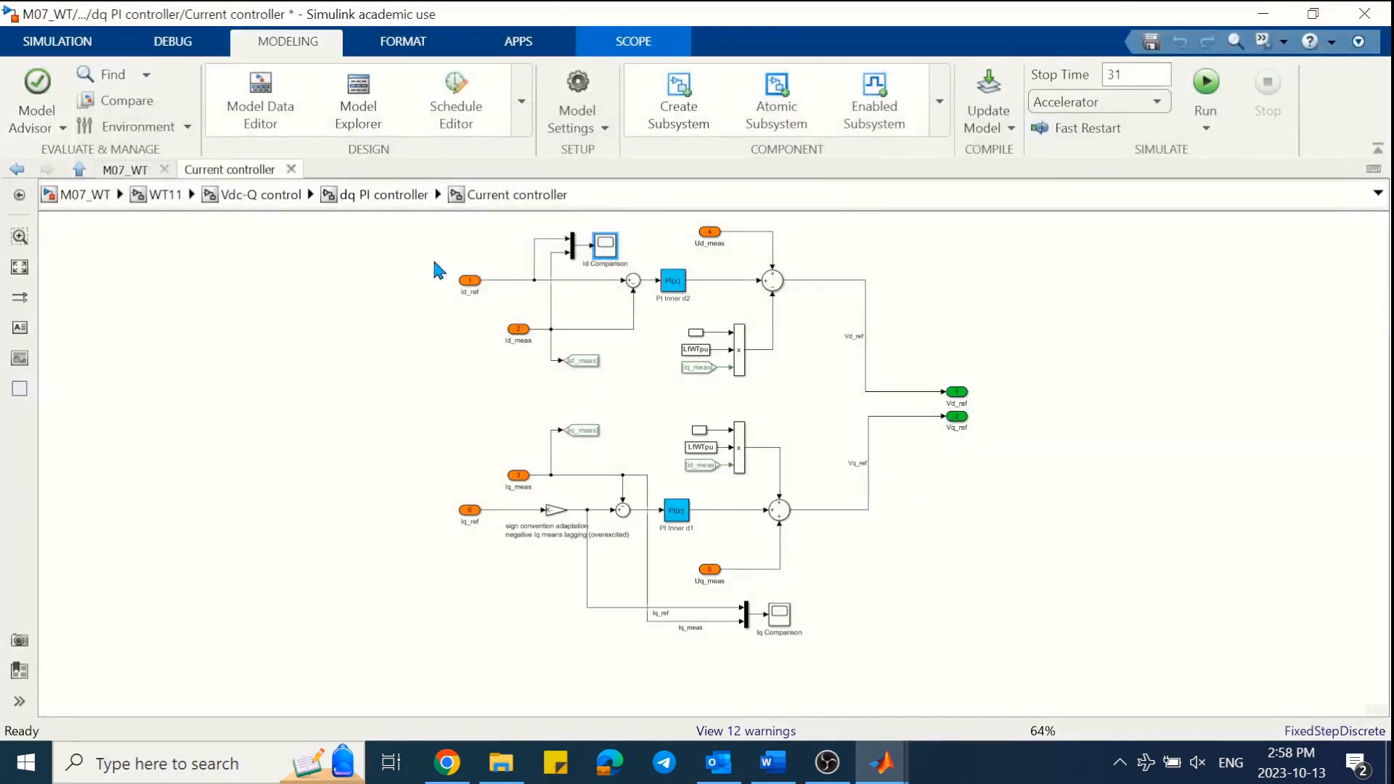
- Set the first dip's voltage to 0.5 in the output values of the top-level Vgrid(pu) Fault block
{"action": "left_click", "coordinate": [85, 195]}
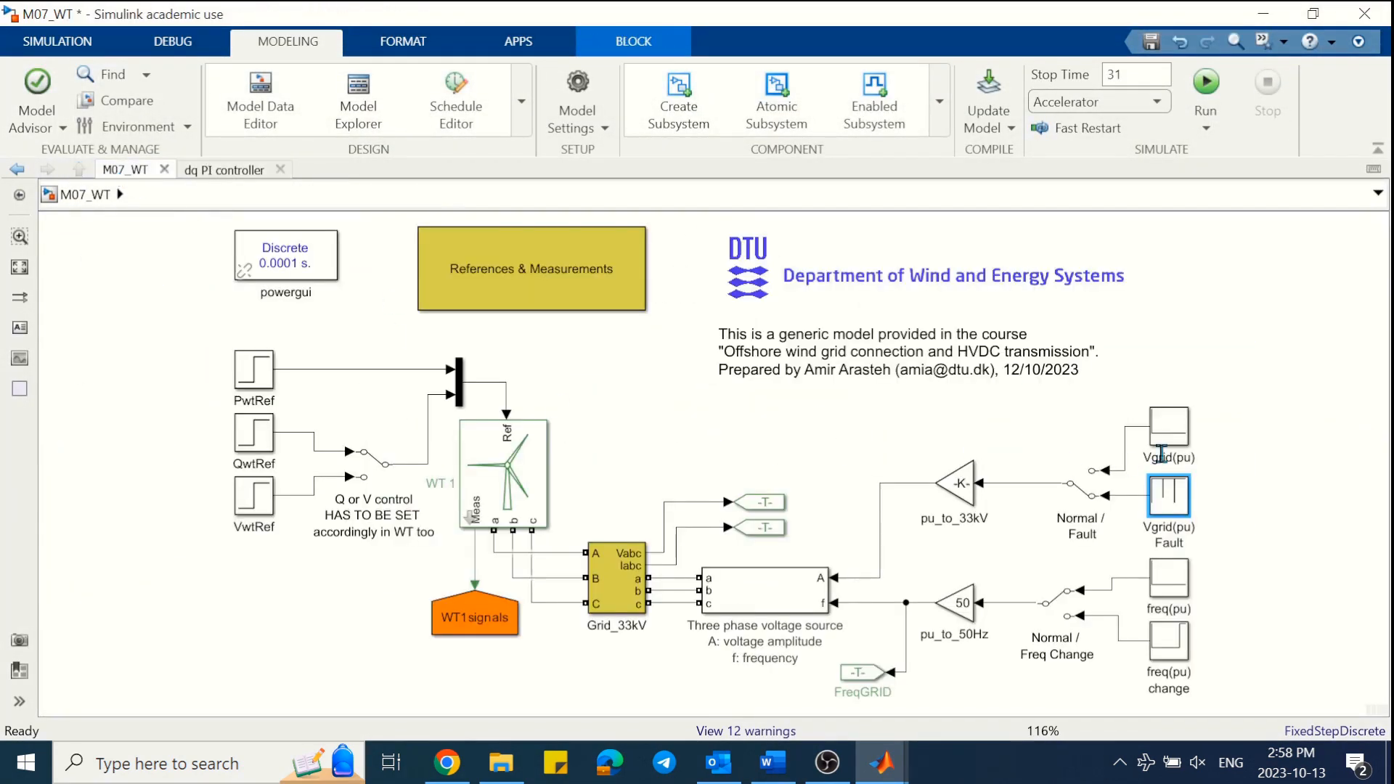
{"action": "double_click", "coordinate": [1168, 496]}
{"action": "left_click", "coordinate": [696, 464]}
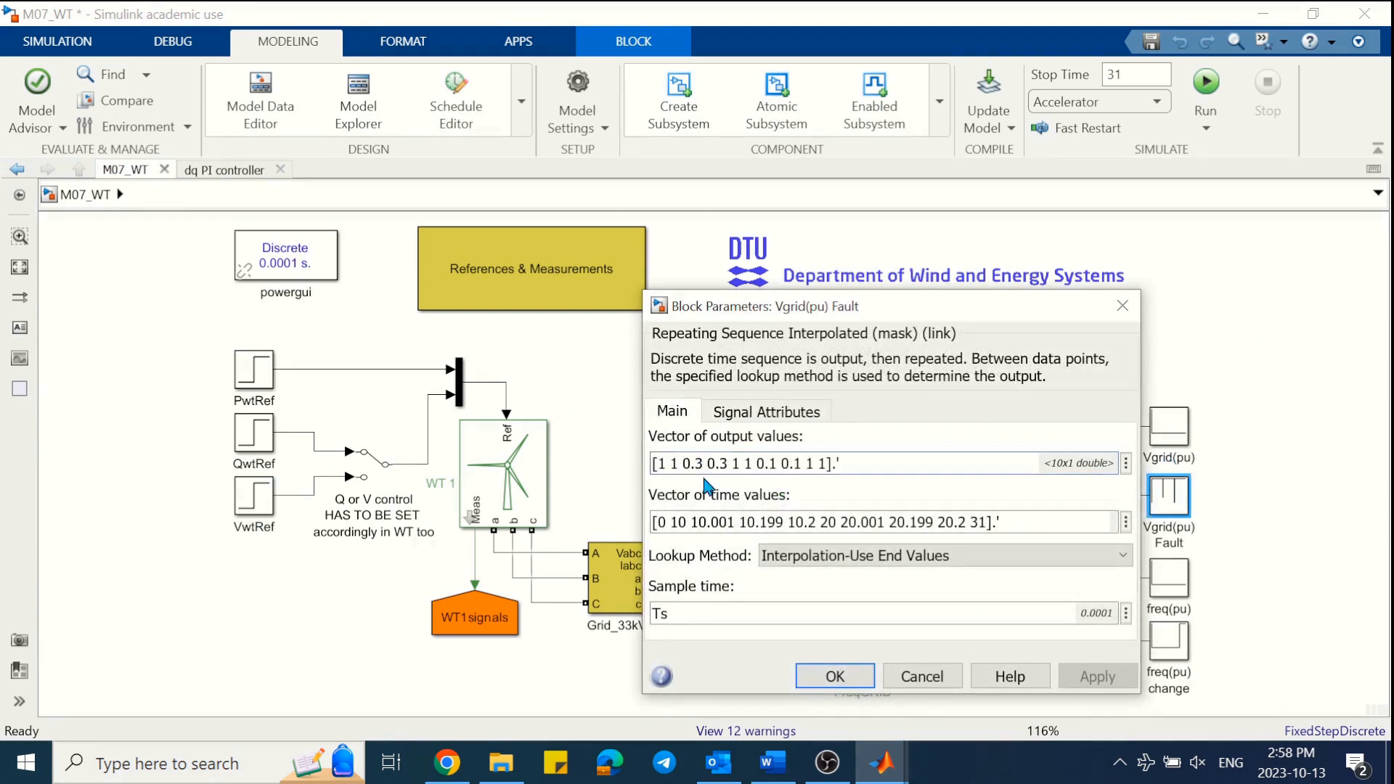
{"action": "key", "text": "BackSpace"}
{"action": "type", "text": "5"}
{"action": "key", "text": "BackSpace"}
{"action": "type", "text": "5"}
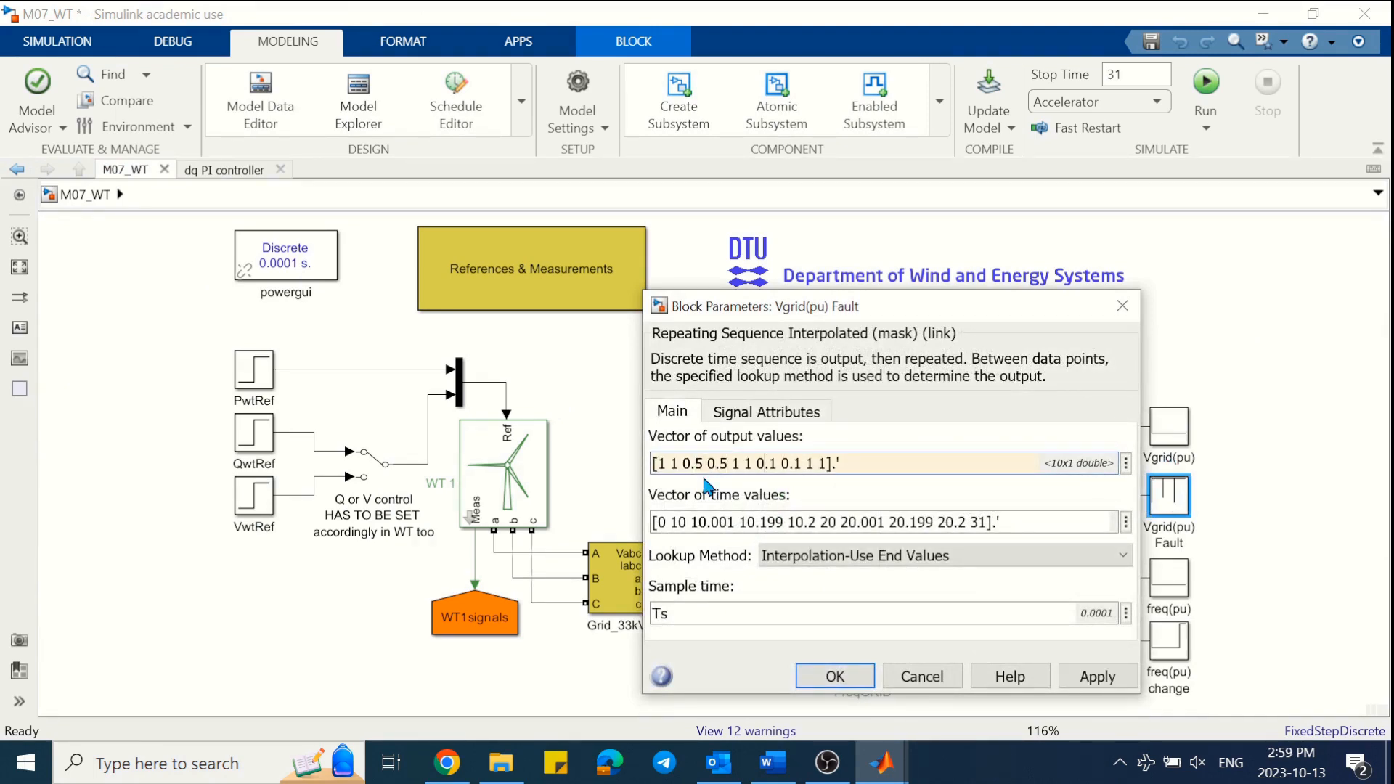
- Set the second dip's voltage to 0.5 as well and apply the Vgrid(pu) Fault block parameters
{"action": "key", "text": "Right"}
{"action": "key", "text": "Right"}
{"action": "key", "text": "BackSpace"}
{"action": "type", "text": "5"}
{"action": "key", "text": "Right"}
{"action": "key", "text": "Right"}
{"action": "left_click", "coordinate": [826, 682]}
- Rerun the simulation and view the PwtGrid scope inside the References & Measurements subsystem
{"action": "left_click", "coordinate": [1202, 83]}
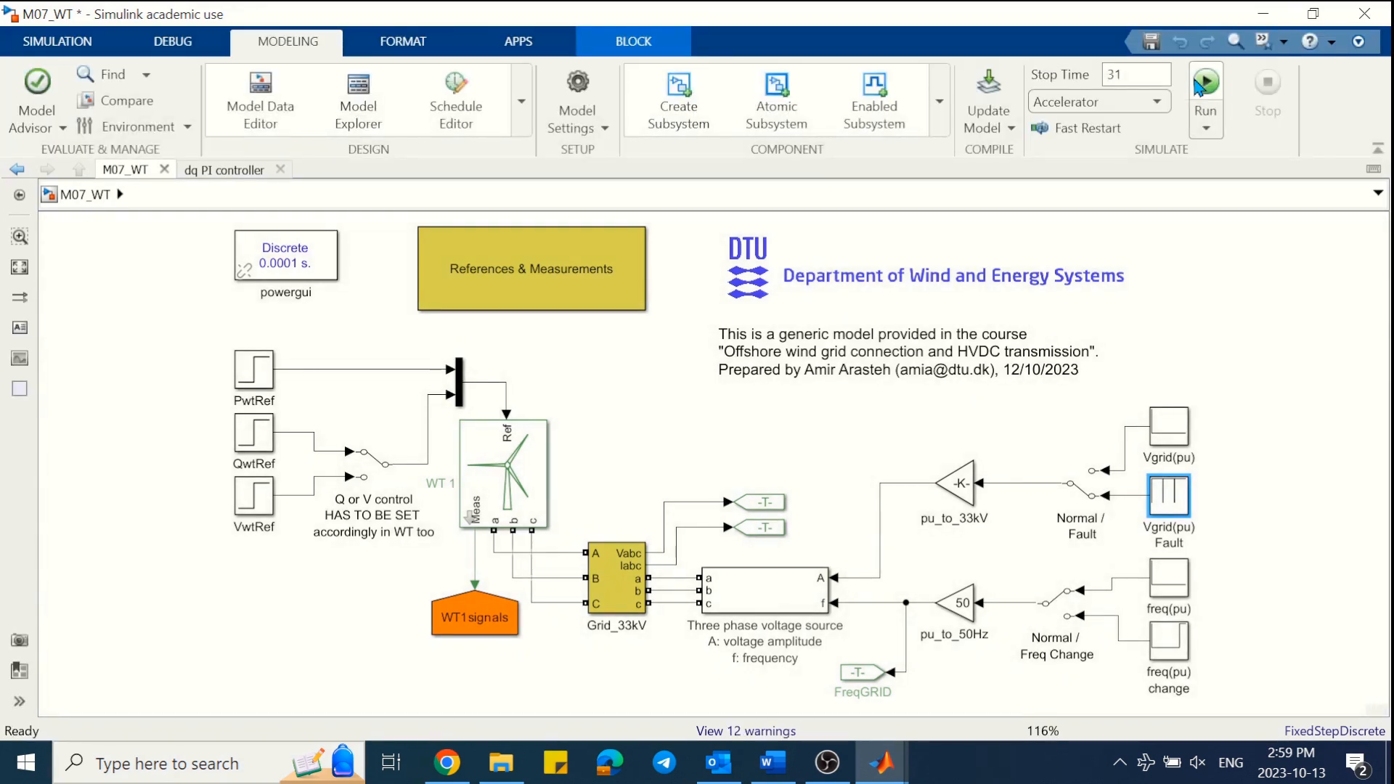
{"action": "left_click", "coordinate": [1173, 364]}
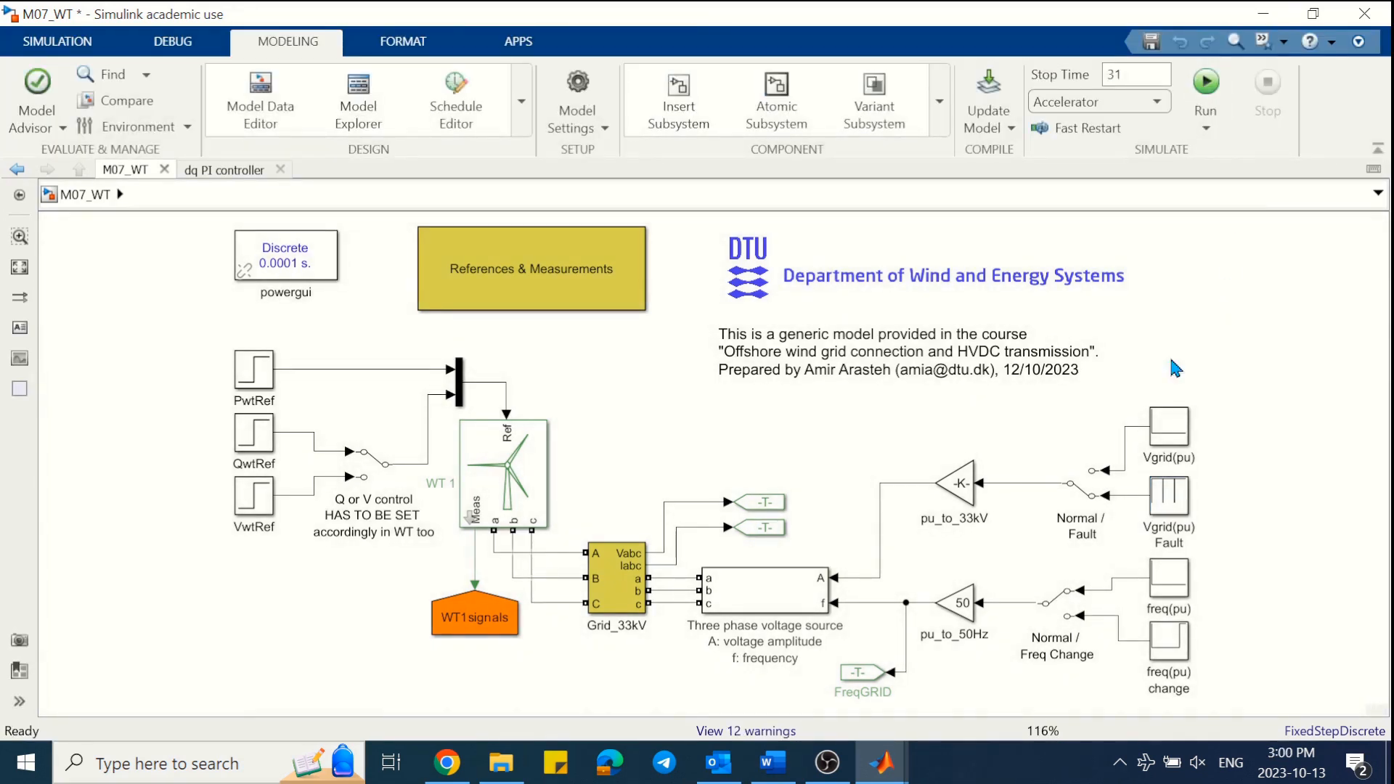
{"action": "left_click", "coordinate": [468, 273]}
{"action": "double_click", "coordinate": [469, 273]}
{"action": "double_click", "coordinate": [426, 376]}
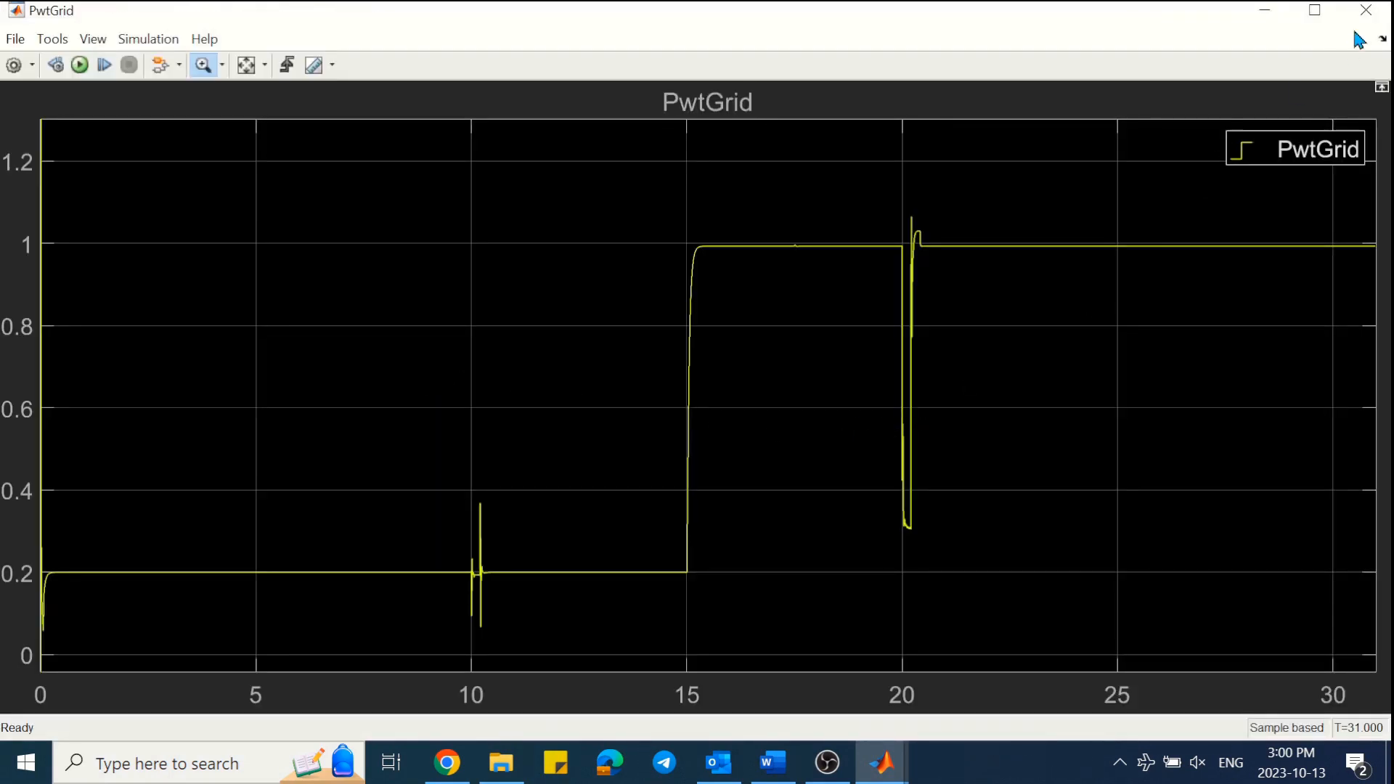
{"action": "left_click", "coordinate": [1366, 10]}
- View the full QwtGrid curve scaled to fit its scope, then close the scope
{"action": "double_click", "coordinate": [479, 392]}
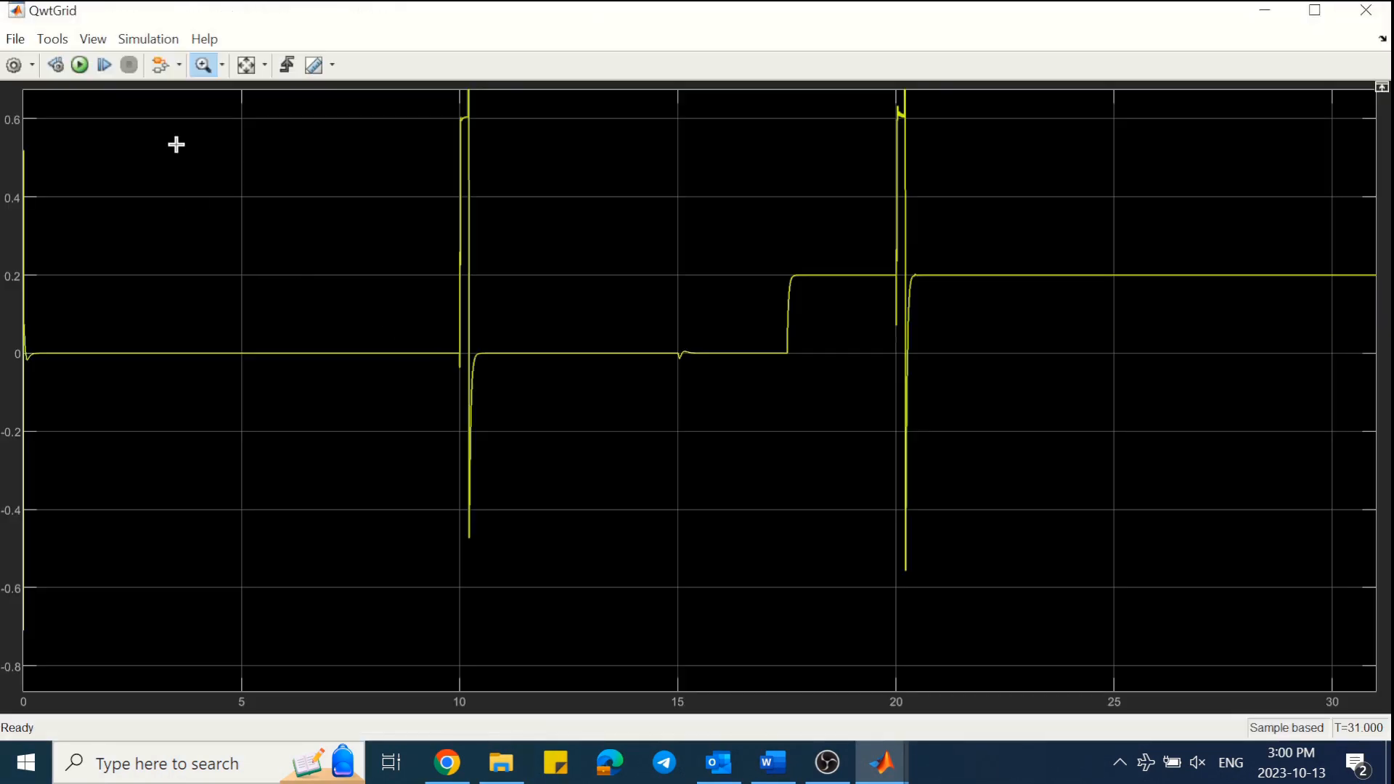
{"action": "left_click", "coordinate": [247, 65]}
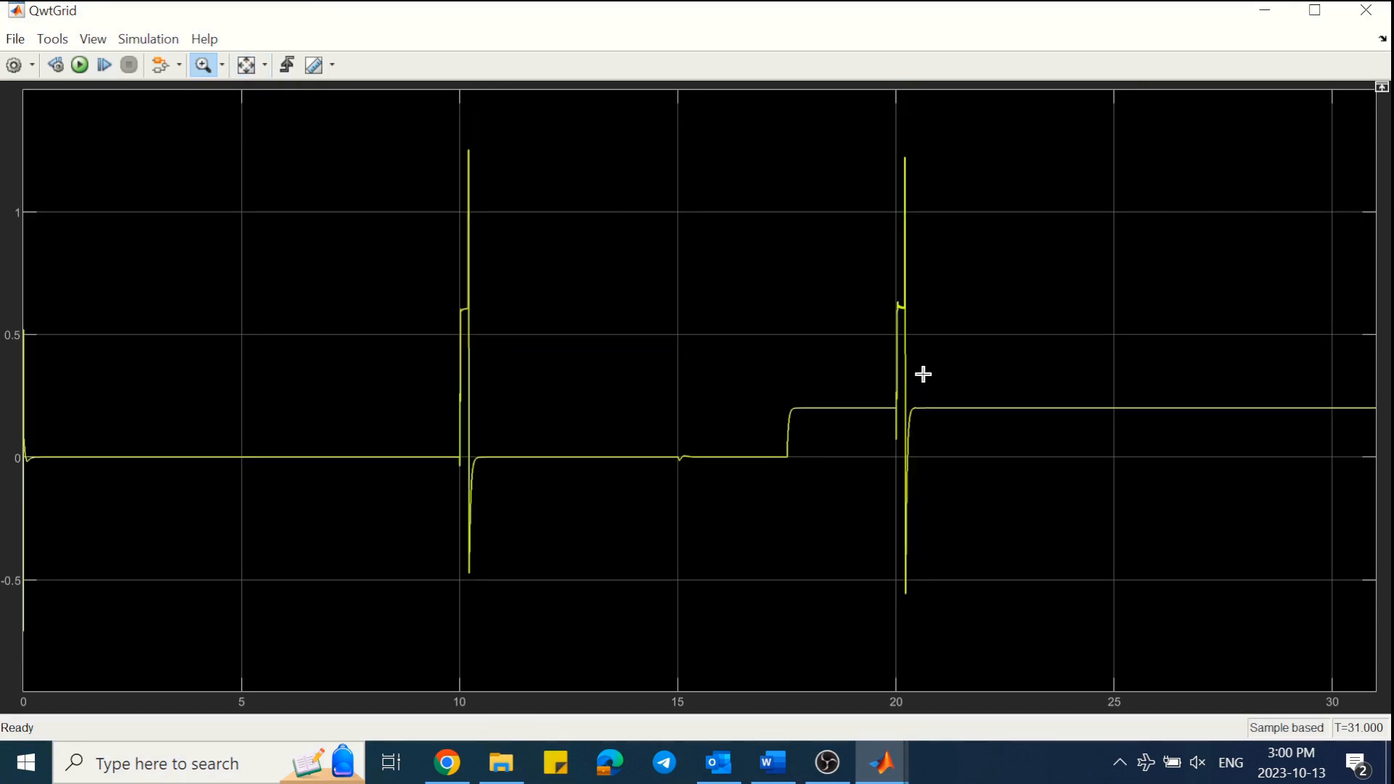
{"action": "left_click", "coordinate": [1365, 10]}
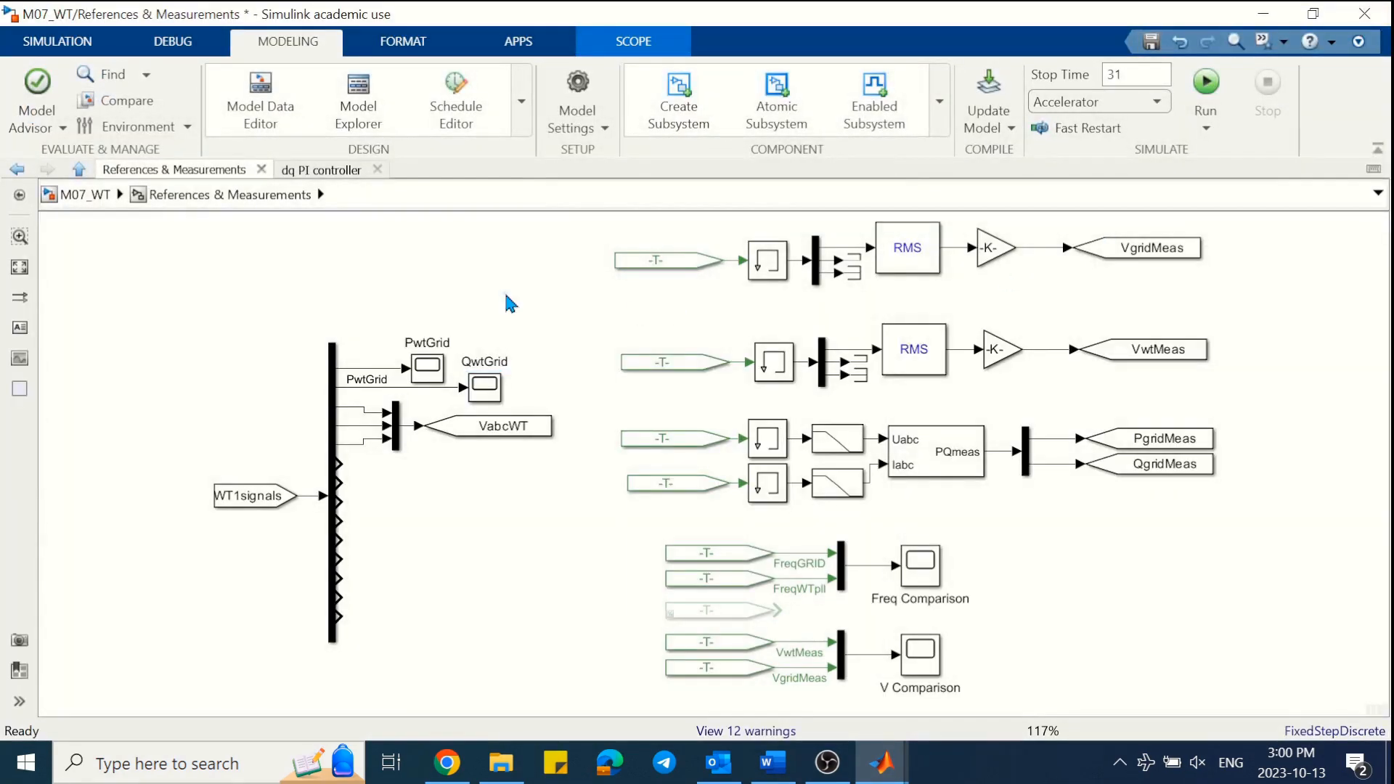
- Switch to the M07_Exercise Word document, review the reactive current priority and post-fault requirements, and return to the Simulink model
{"action": "left_click", "coordinate": [770, 759]}
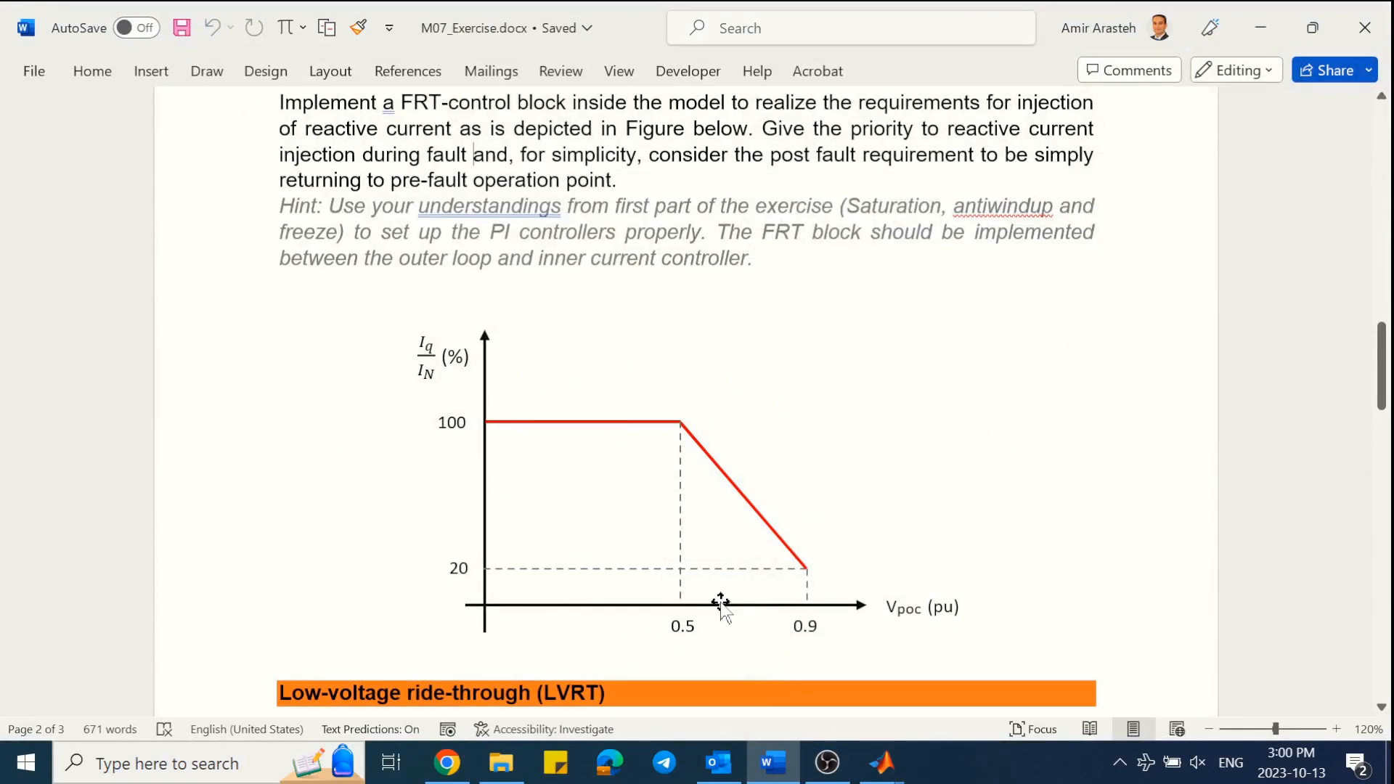
{"action": "left_click_drag", "start_coordinate": [760, 131], "coordinate": [468, 154]}
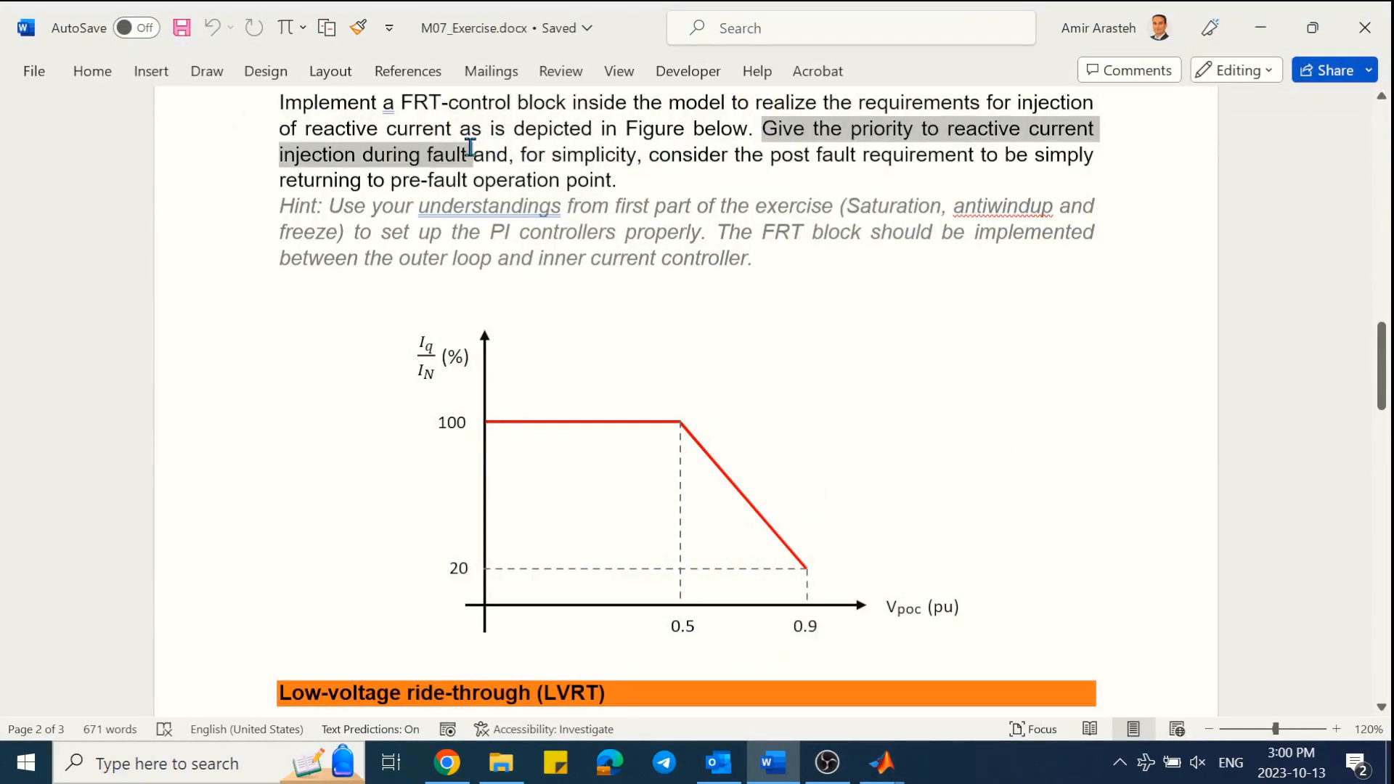
{"action": "left_click", "coordinate": [652, 154]}
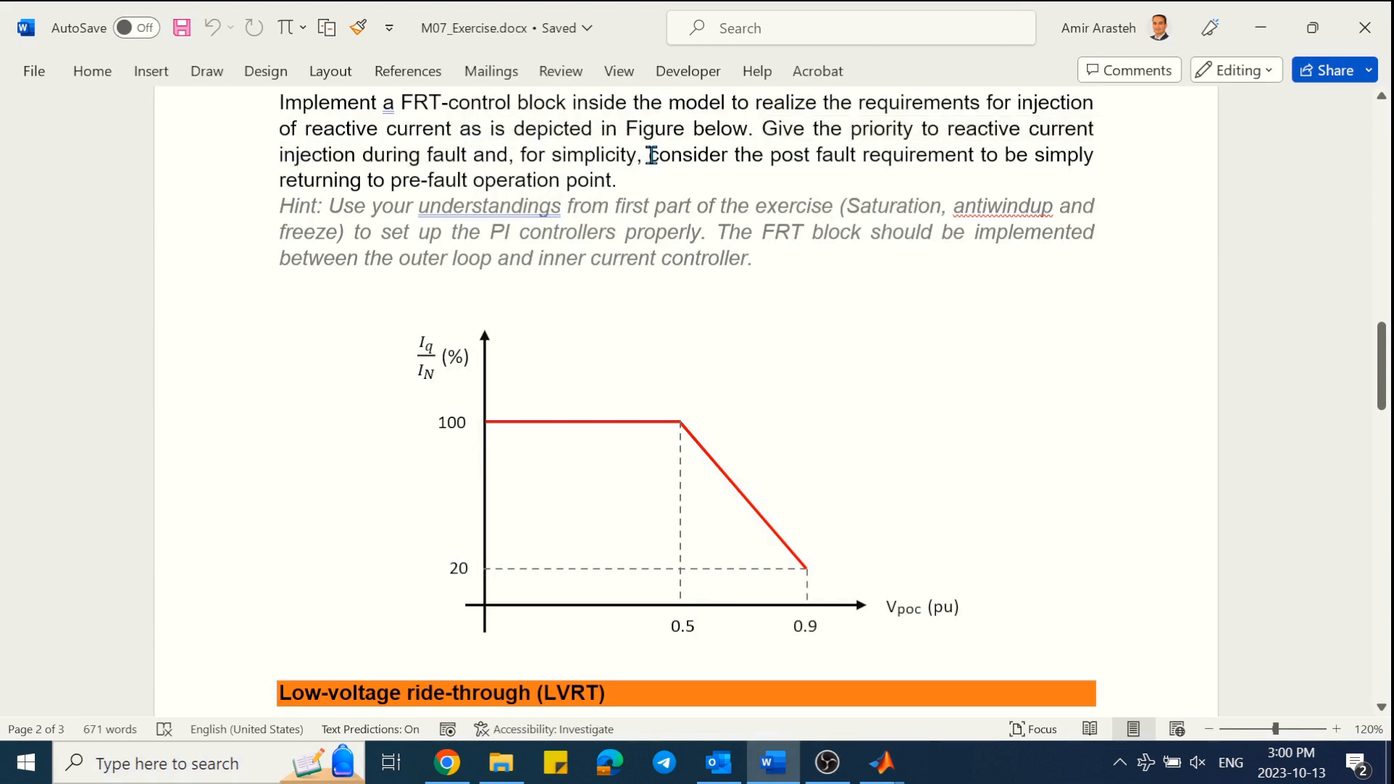
{"action": "left_click_drag", "start_coordinate": [621, 180], "coordinate": [637, 159]}
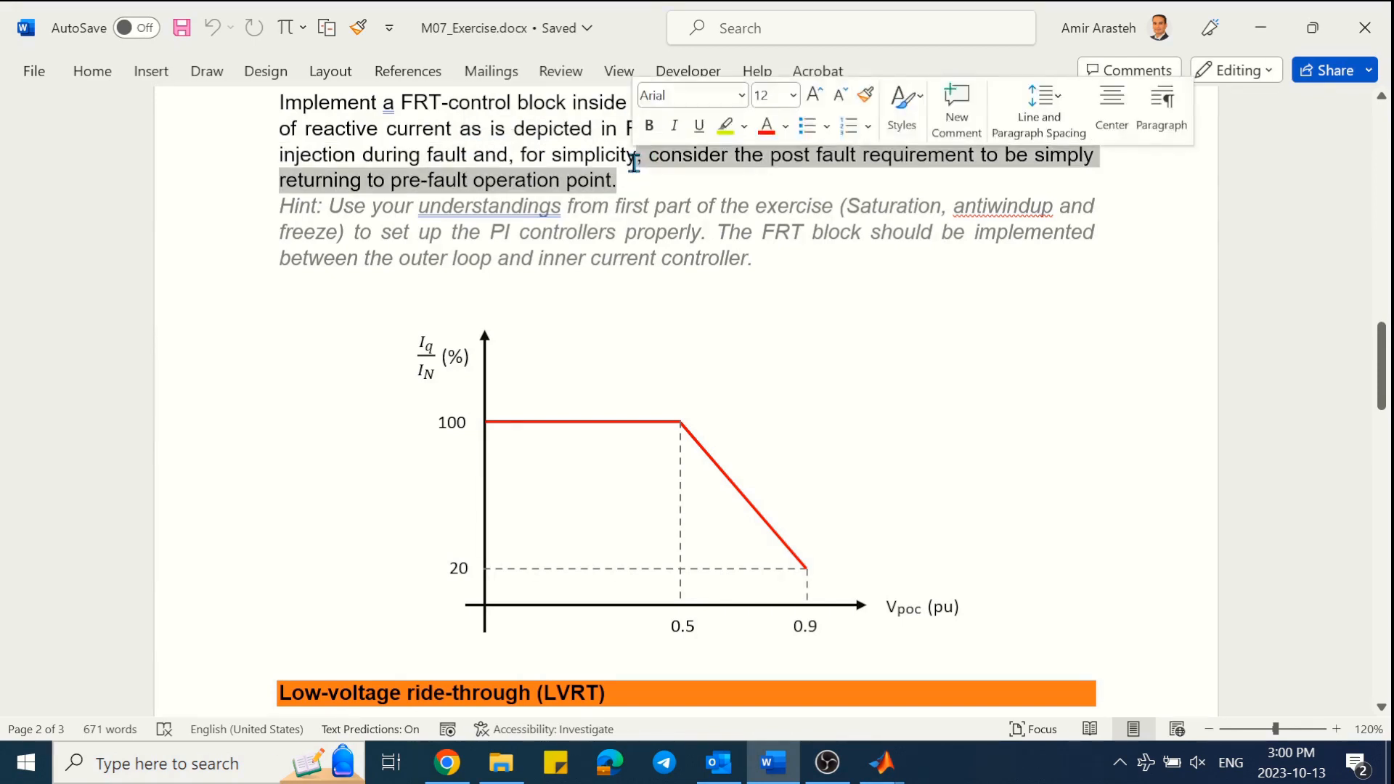
{"action": "left_click", "coordinate": [612, 180]}
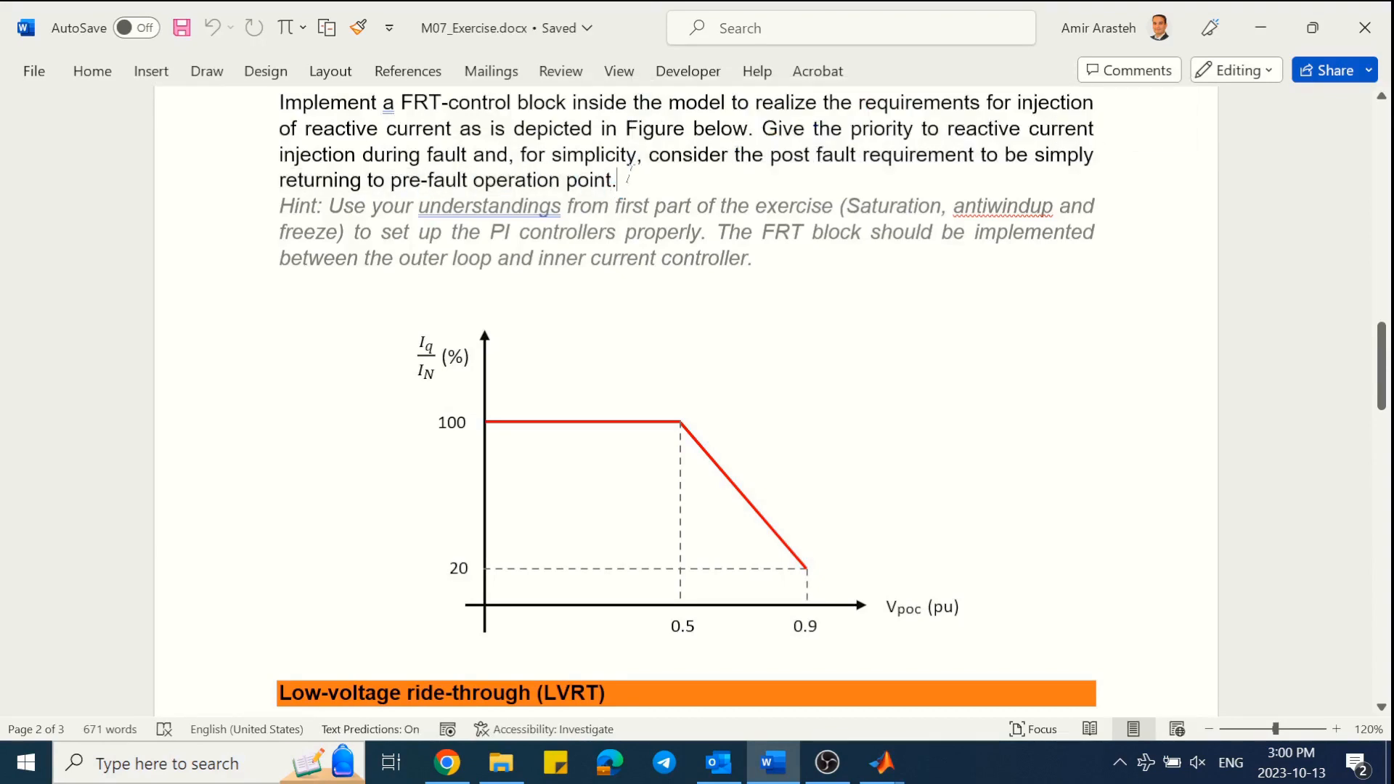
{"action": "left_click", "coordinate": [882, 762]}
{"action": "left_click", "coordinate": [768, 668]}
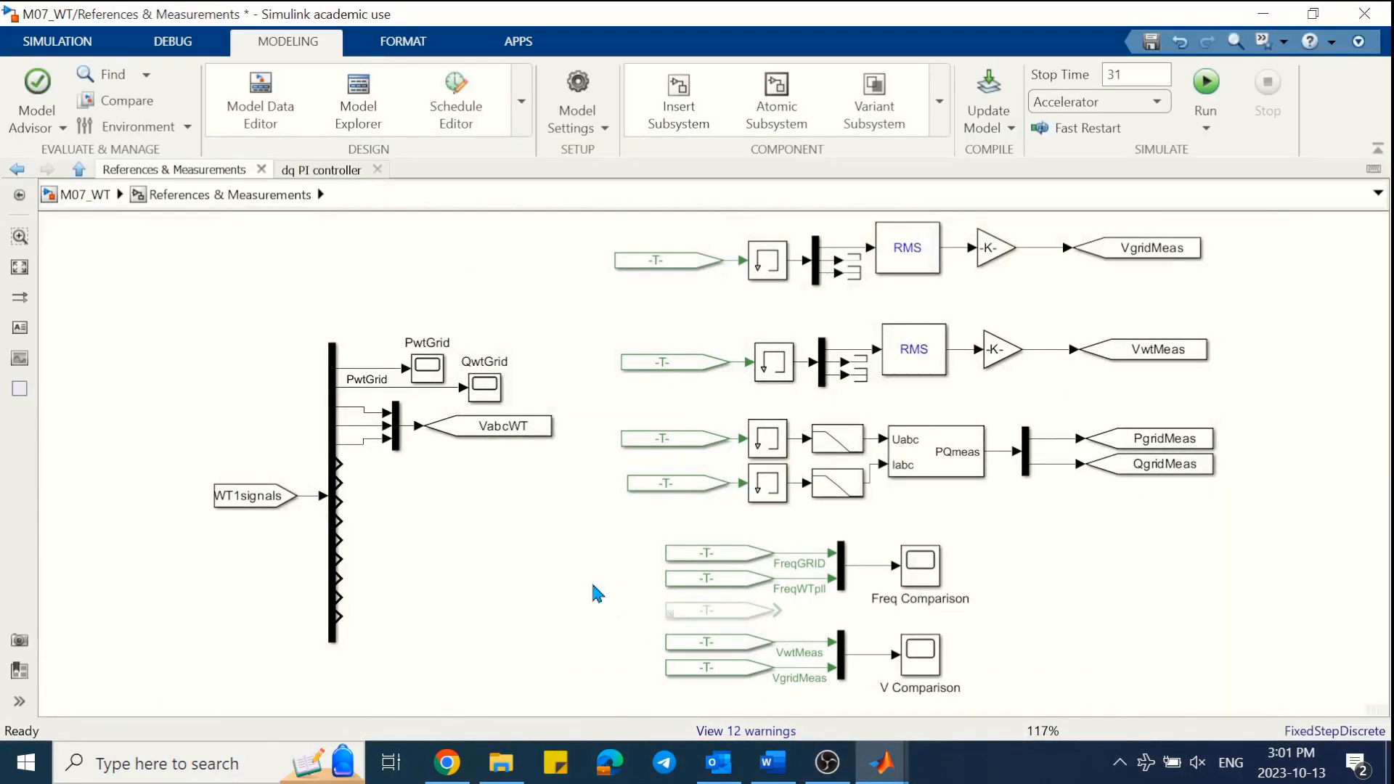
- Examine the PwtGrid curve closely around the 20 s dip and the 10 s dip, then close the scope
{"action": "double_click", "coordinate": [427, 368]}
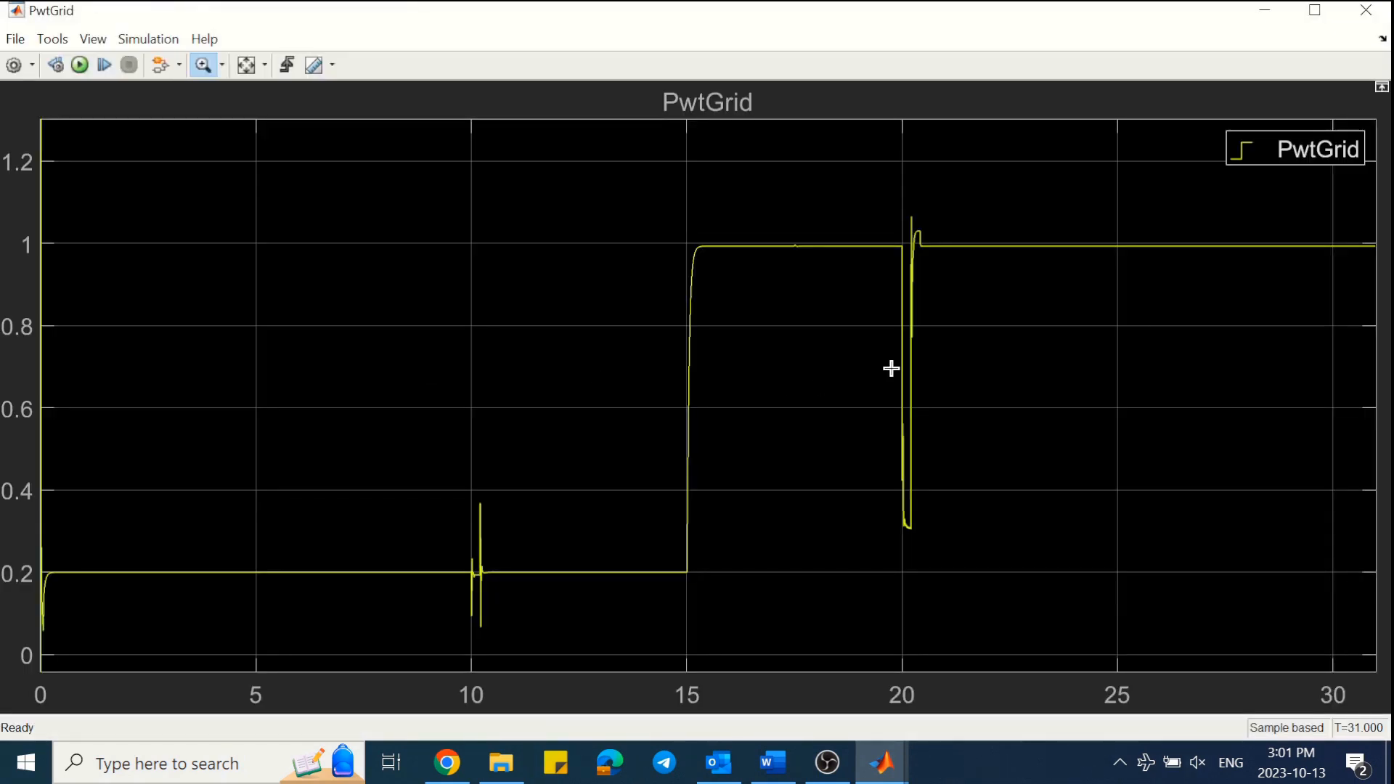
{"action": "left_click_drag", "start_coordinate": [885, 358], "coordinate": [964, 355]}
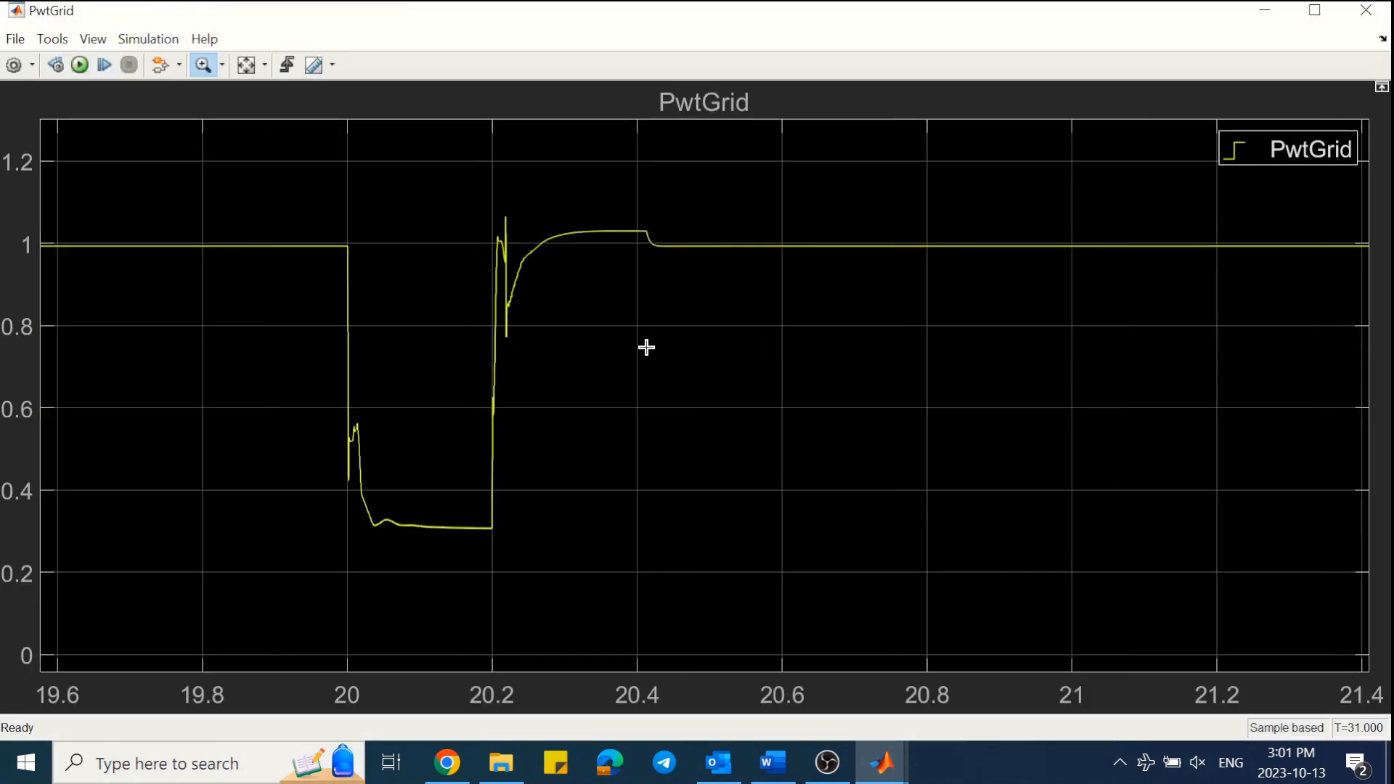
{"action": "left_click", "coordinate": [246, 65]}
{"action": "left_click_drag", "start_coordinate": [441, 302], "coordinate": [502, 303]}
{"action": "left_click_drag", "start_coordinate": [618, 240], "coordinate": [622, 314]}
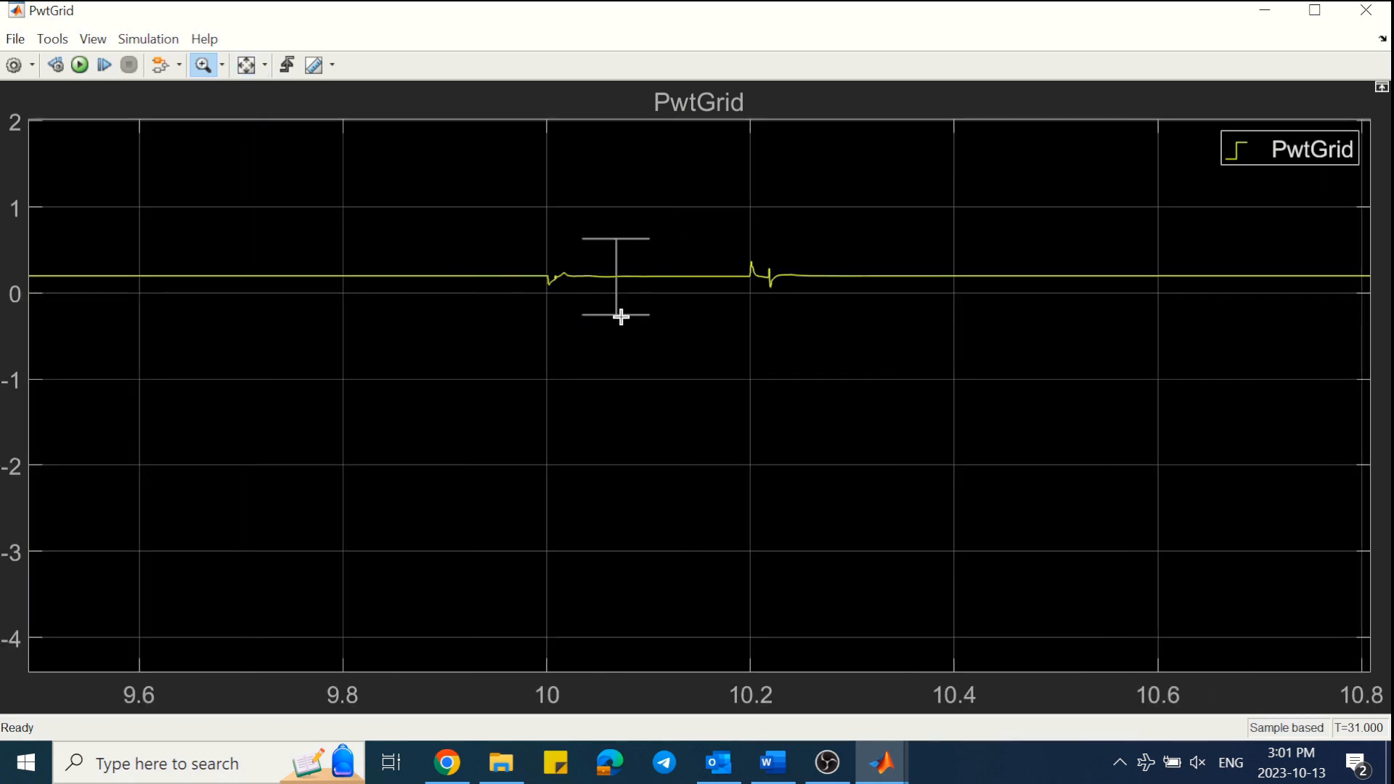
{"action": "left_click", "coordinate": [1366, 10]}
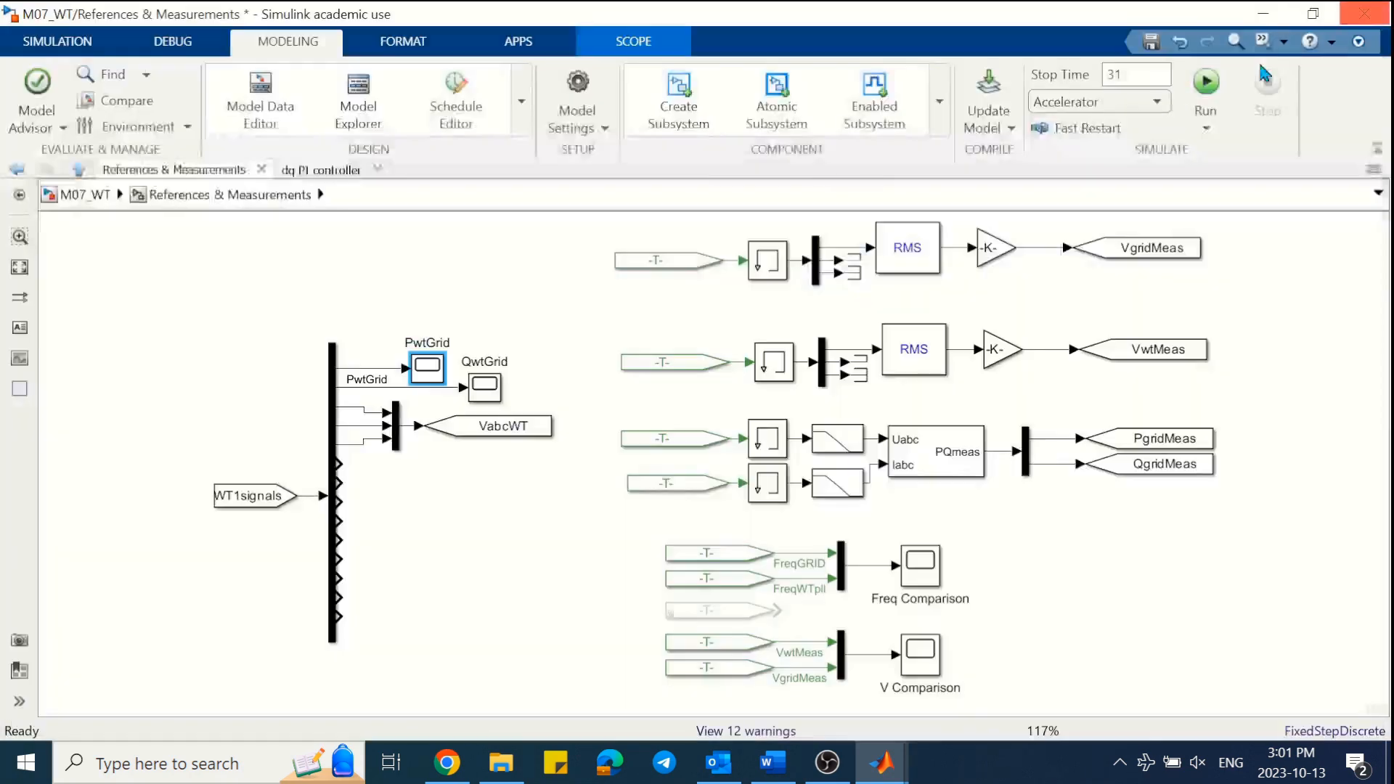
- Examine Iq_ref and Iq_meas around the 20 s and 10 s dips in the Current controller's Iq Comparison scope
{"action": "left_click", "coordinate": [328, 170]}
{"action": "double_click", "coordinate": [1200, 420]}
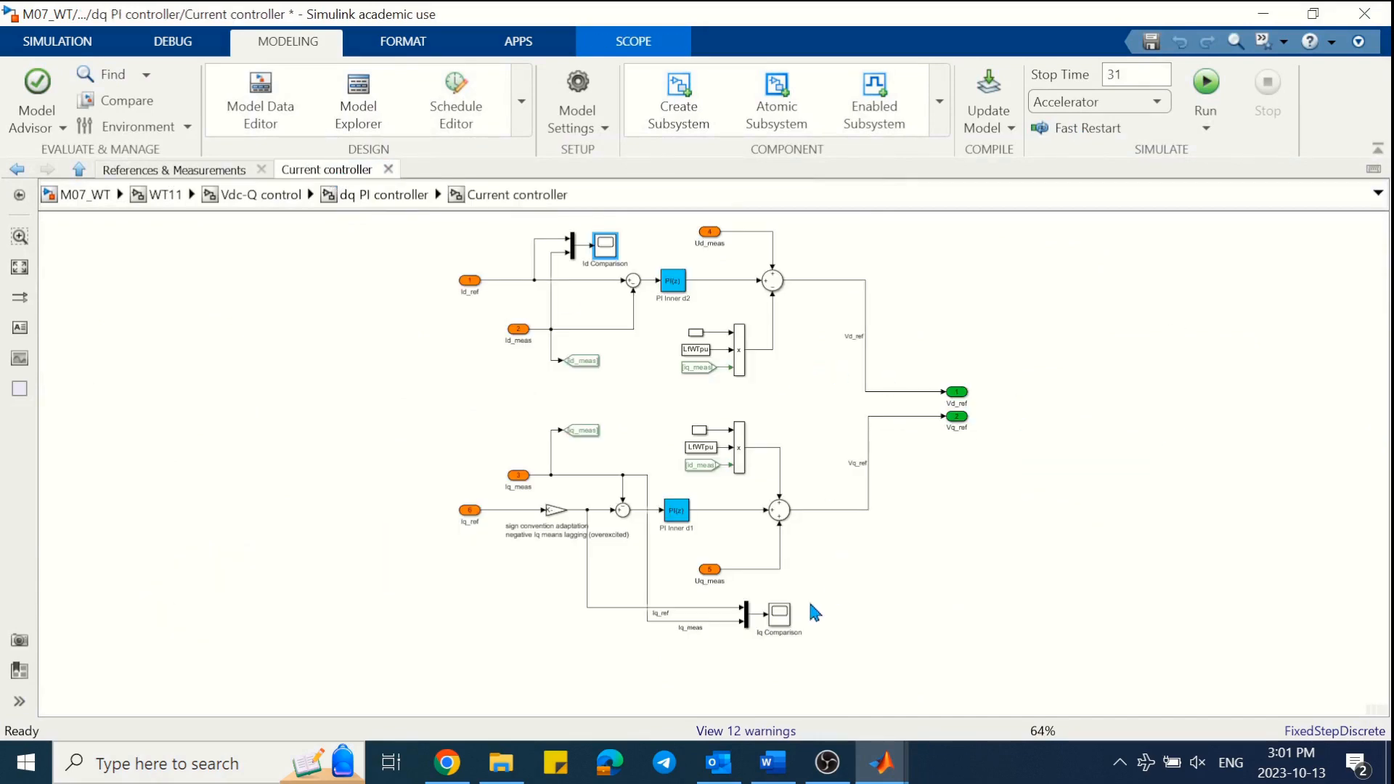
{"action": "double_click", "coordinate": [779, 615]}
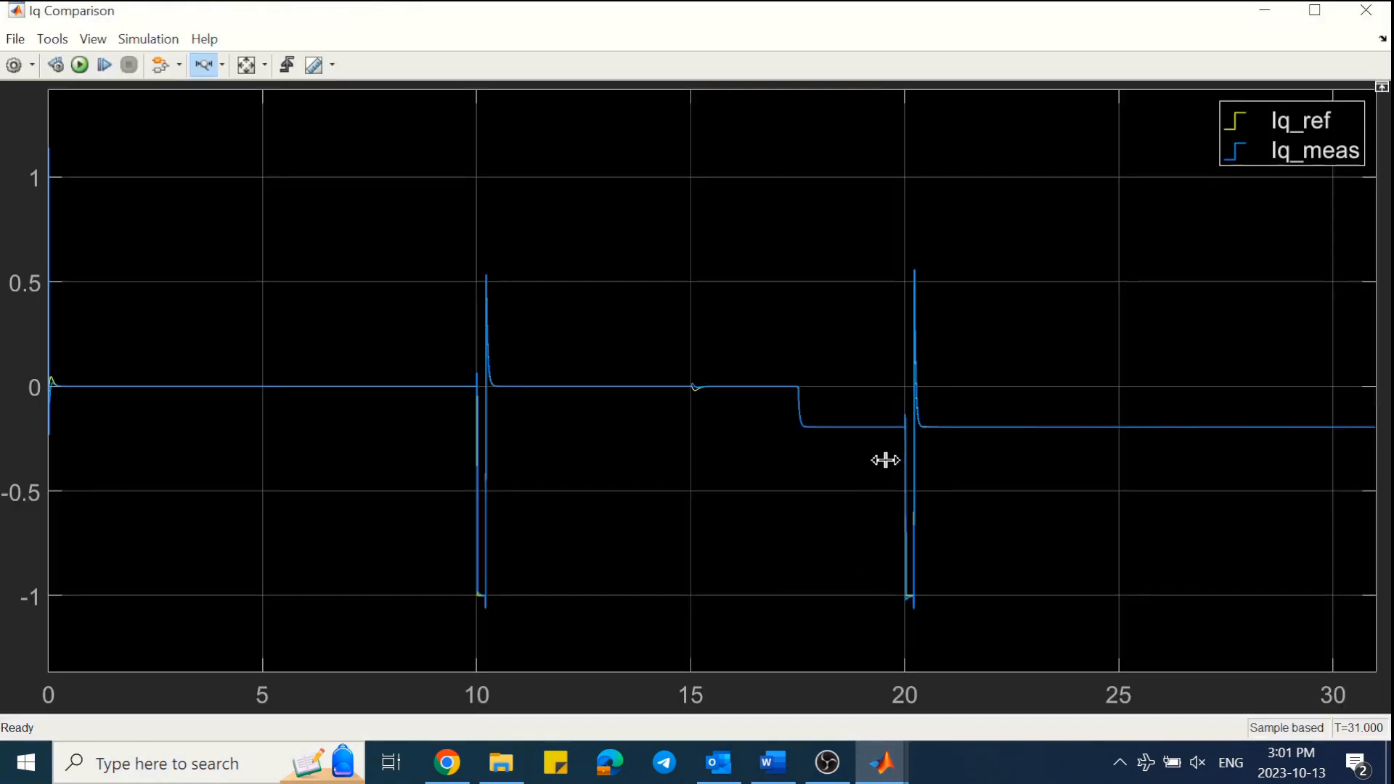
{"action": "left_click_drag", "start_coordinate": [886, 457], "coordinate": [969, 455]}
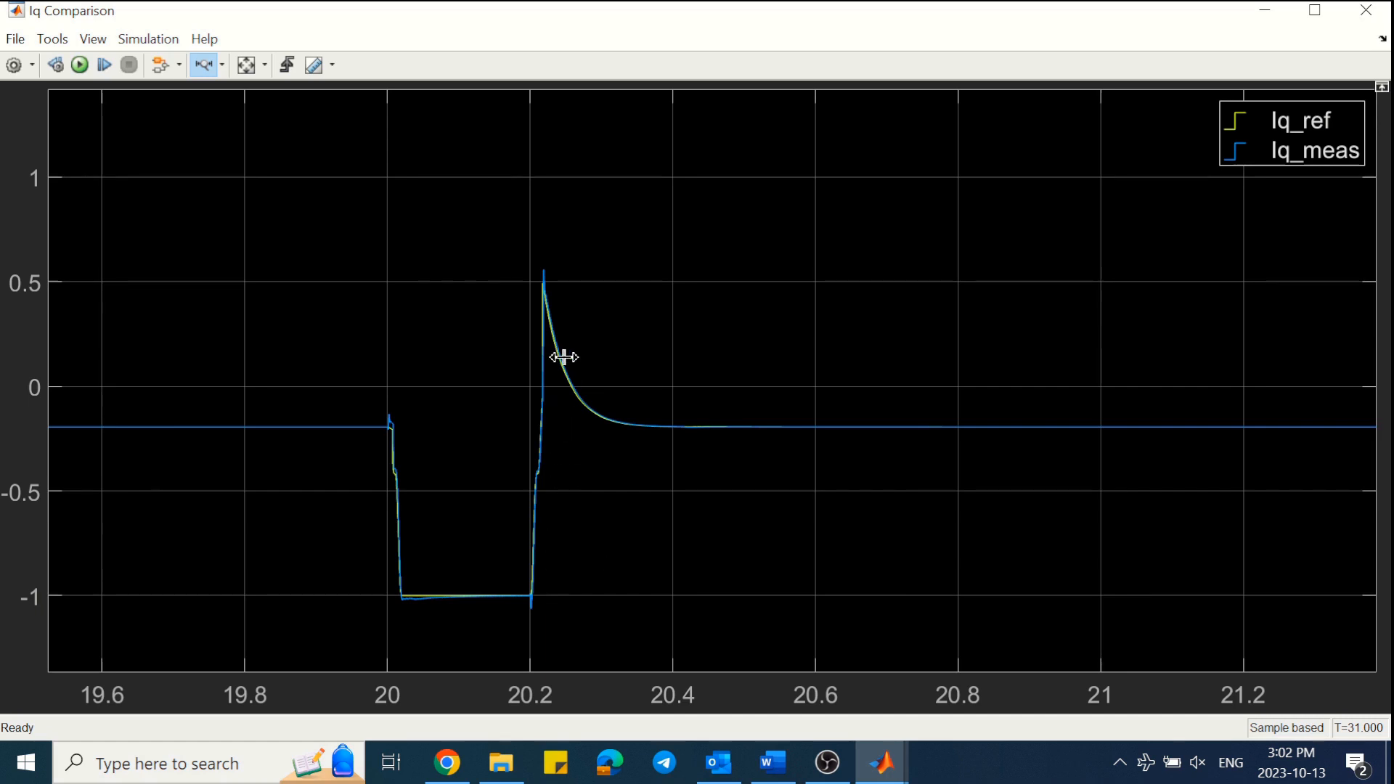
{"action": "left_click", "coordinate": [247, 65]}
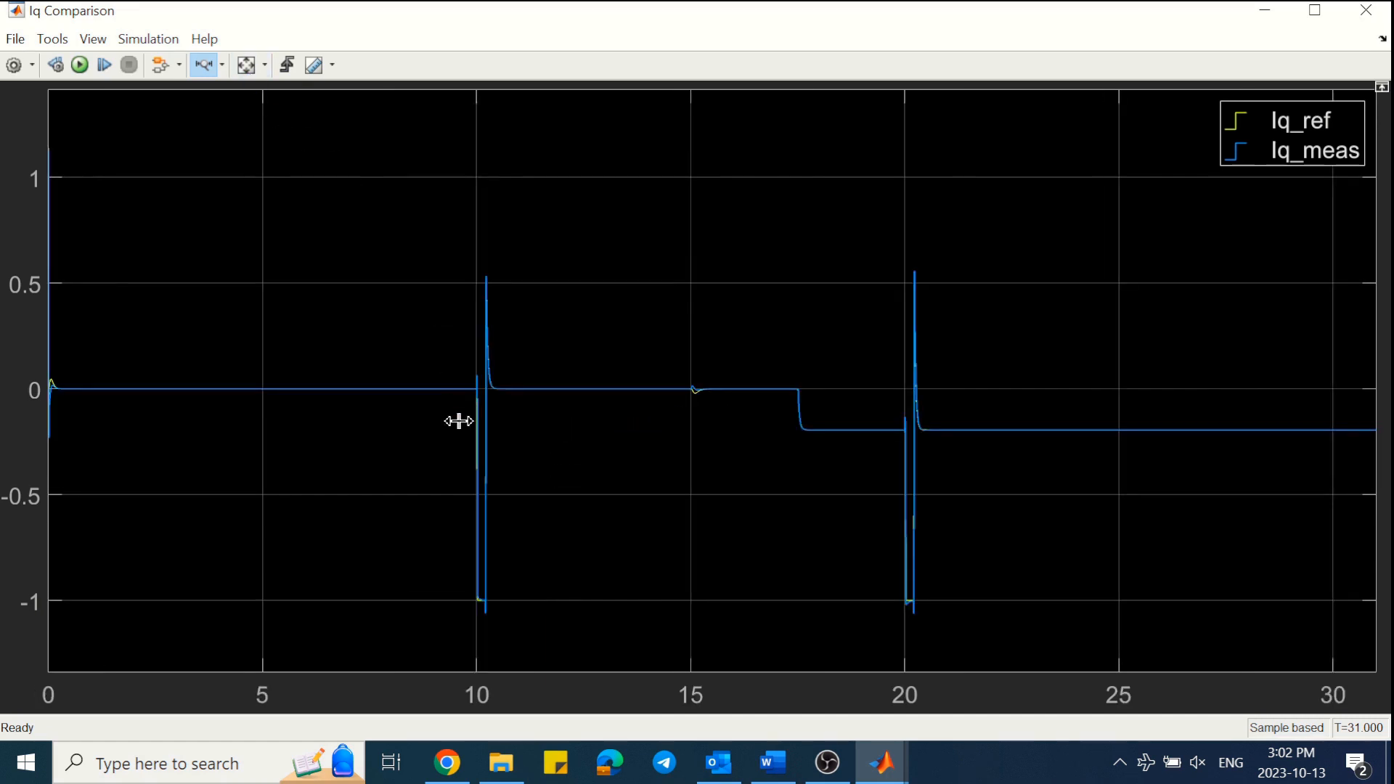
{"action": "left_click_drag", "start_coordinate": [456, 426], "coordinate": [536, 428]}
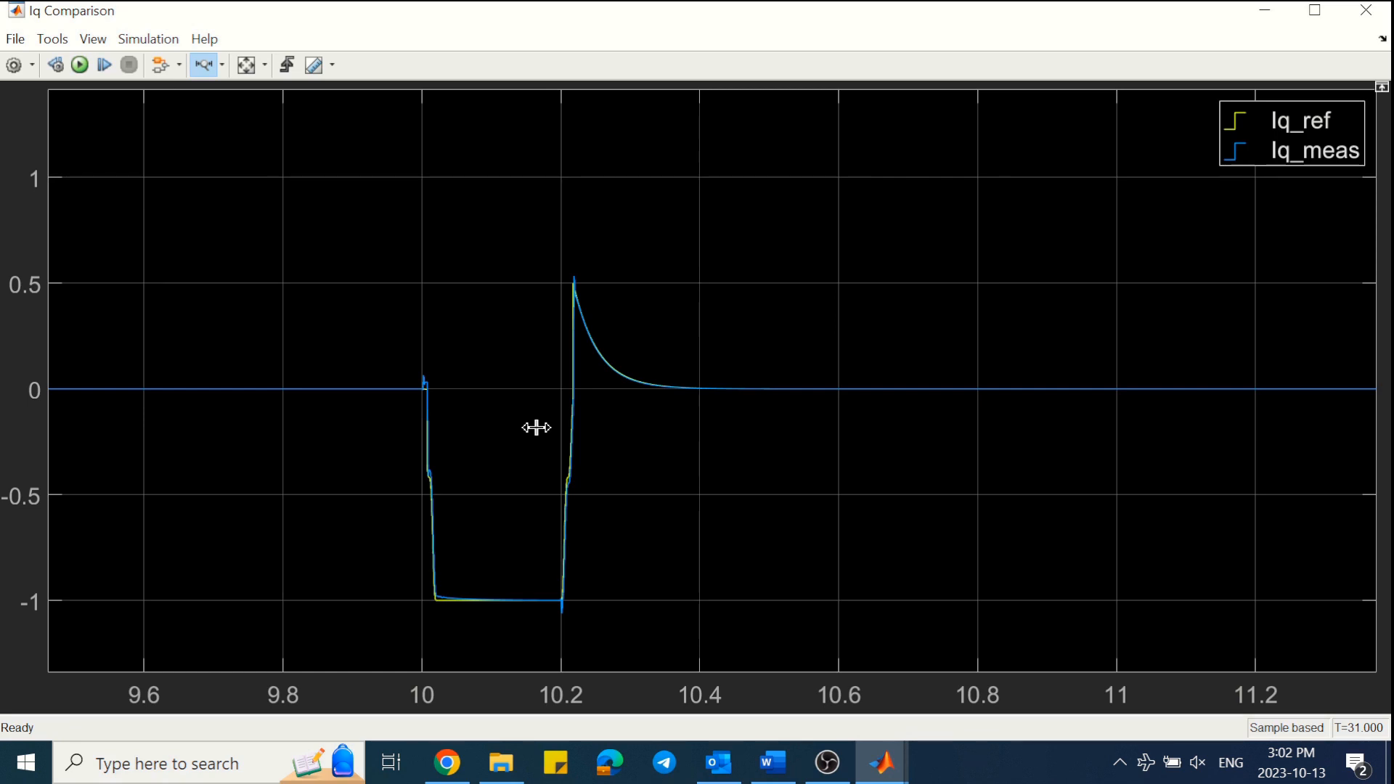
{"action": "left_click", "coordinate": [1366, 10]}
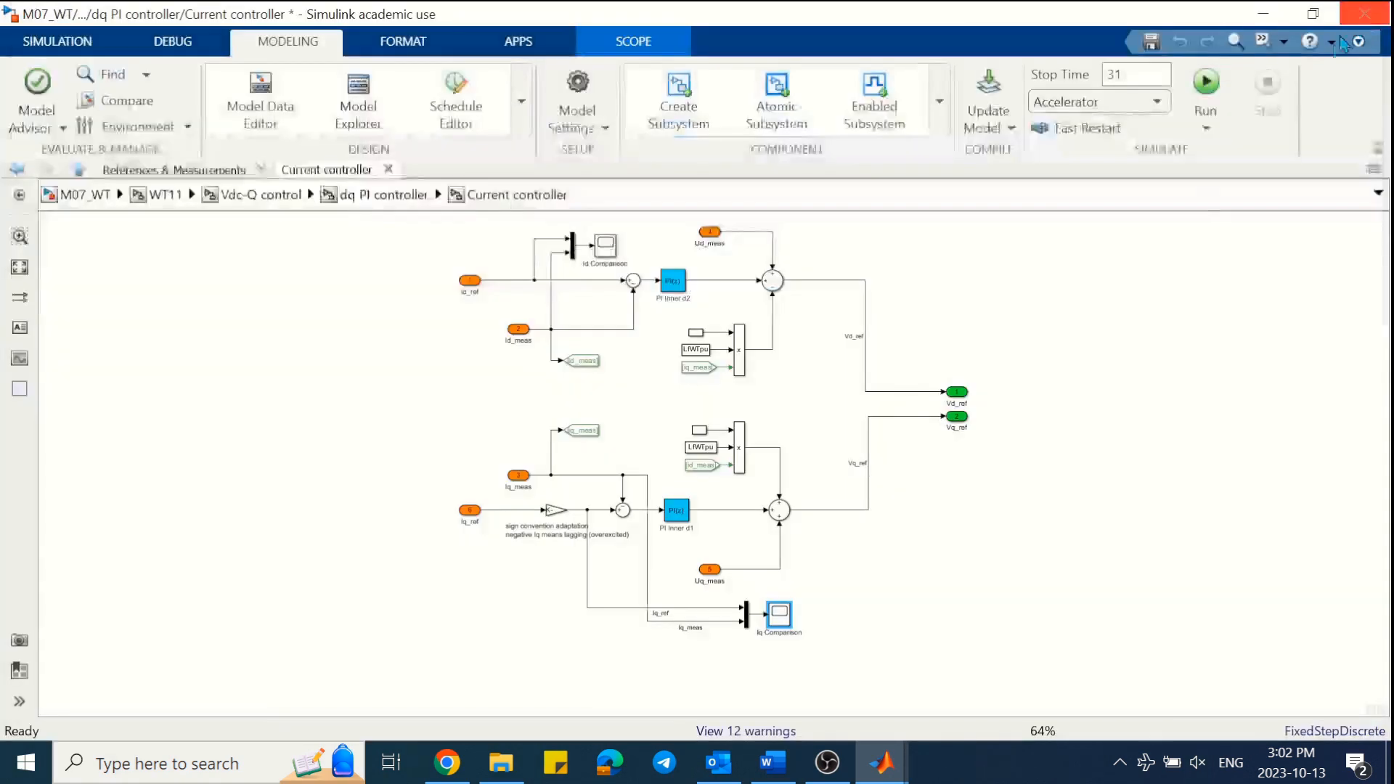
- Add a scope in the dq PI controller subsystem and connect it to the Id and Iq reference lines entering the FRT block
{"action": "key", "text": "space"}
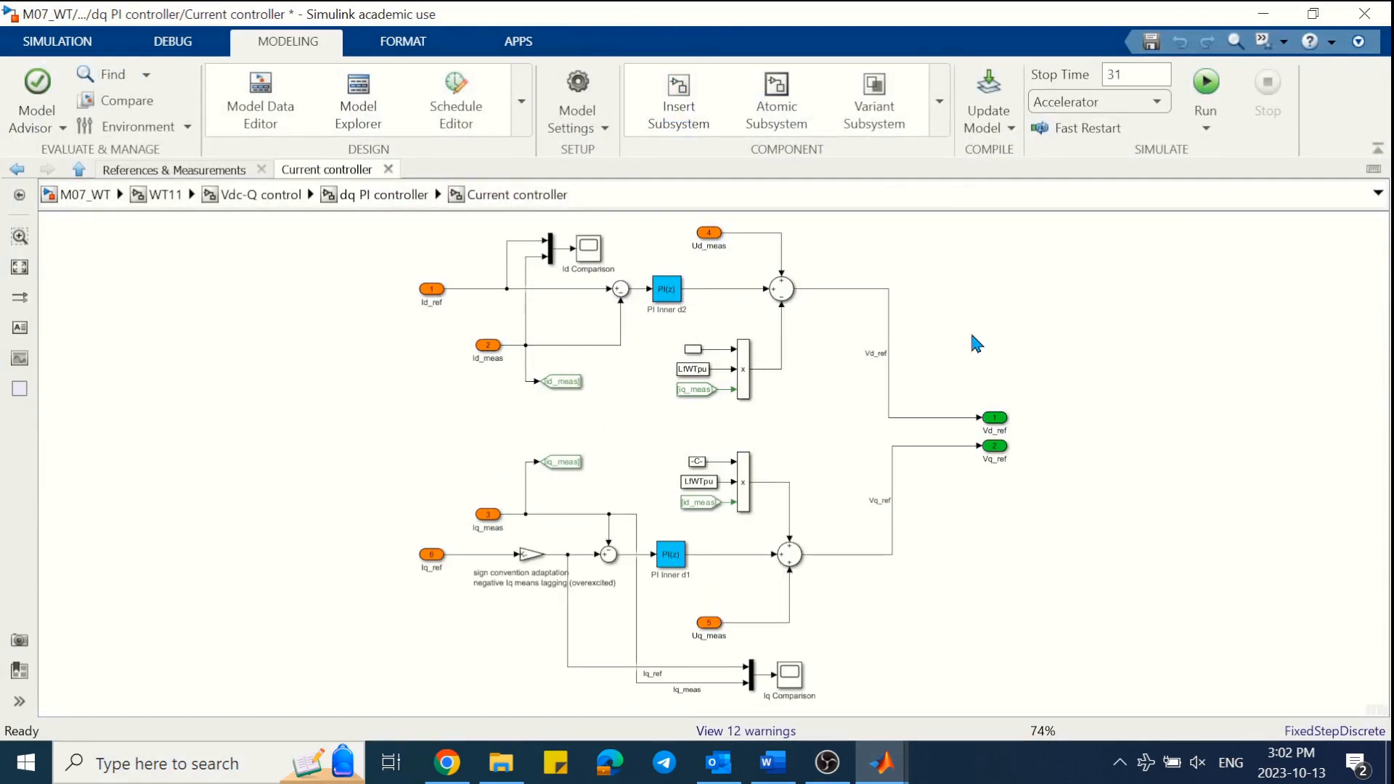
{"action": "left_click", "coordinate": [396, 206]}
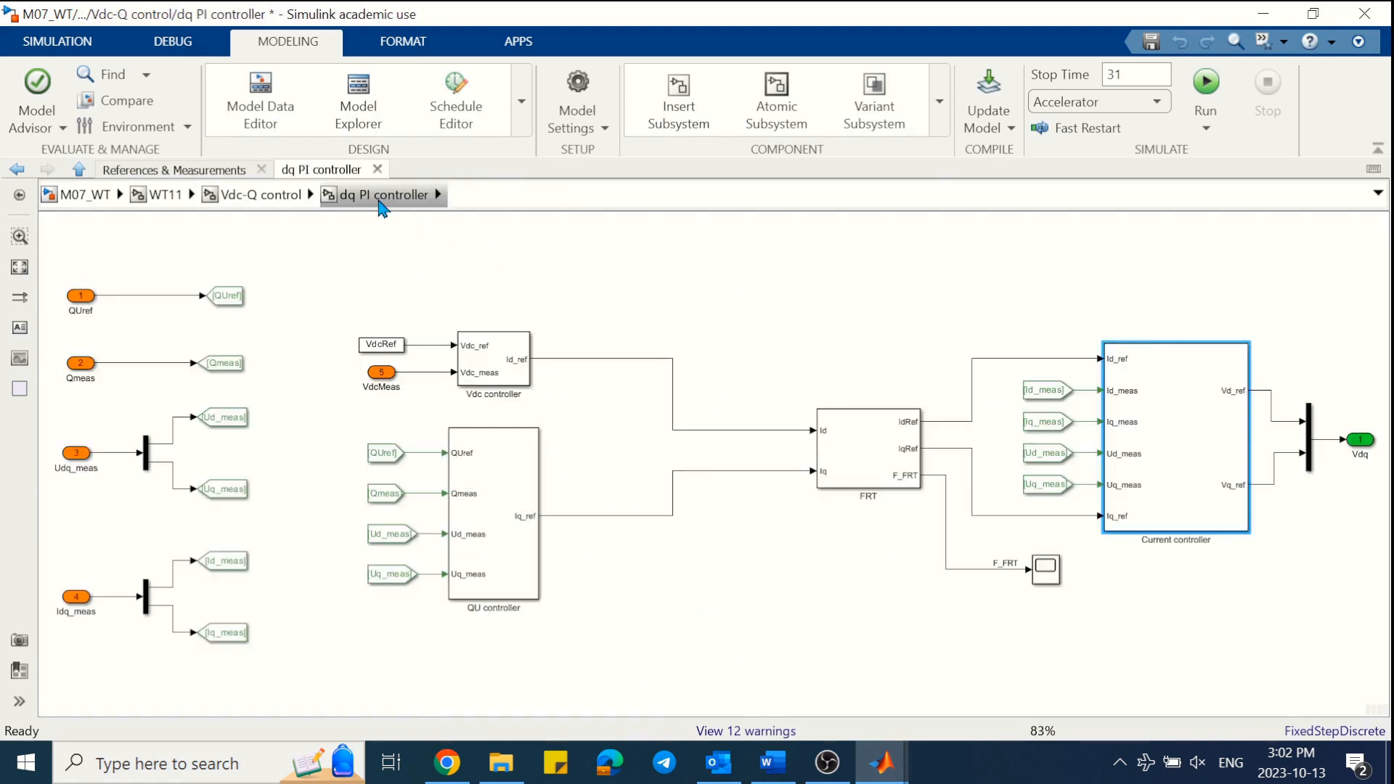
{"action": "left_click", "coordinate": [738, 350]}
{"action": "double_click", "coordinate": [737, 351]}
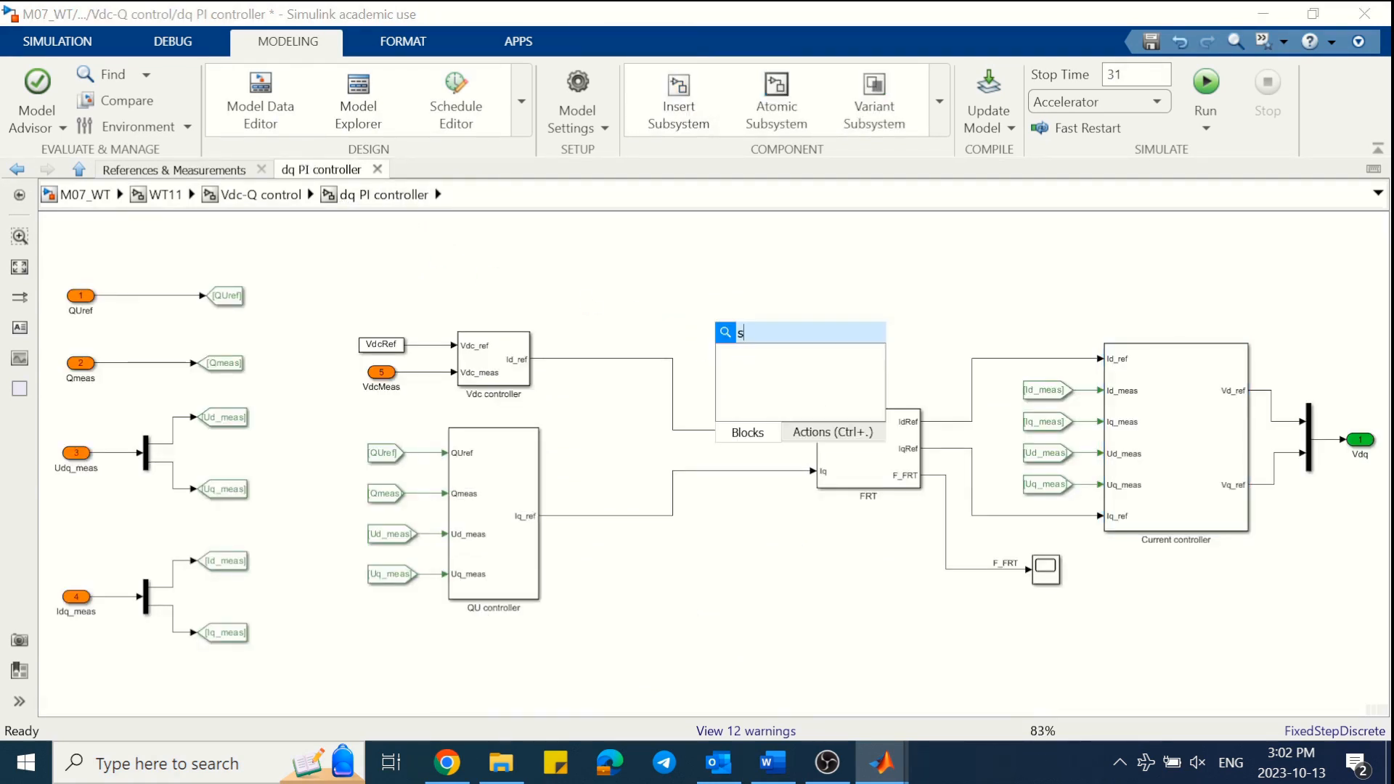
{"action": "type", "text": "scope"}
{"action": "key", "text": "Return"}
{"action": "left_click_drag", "start_coordinate": [714, 334], "coordinate": [673, 470]}
- Rerun the simulation, open the new scope on the FRT block's inputs and show its legend
{"action": "left_click", "coordinate": [1203, 87]}
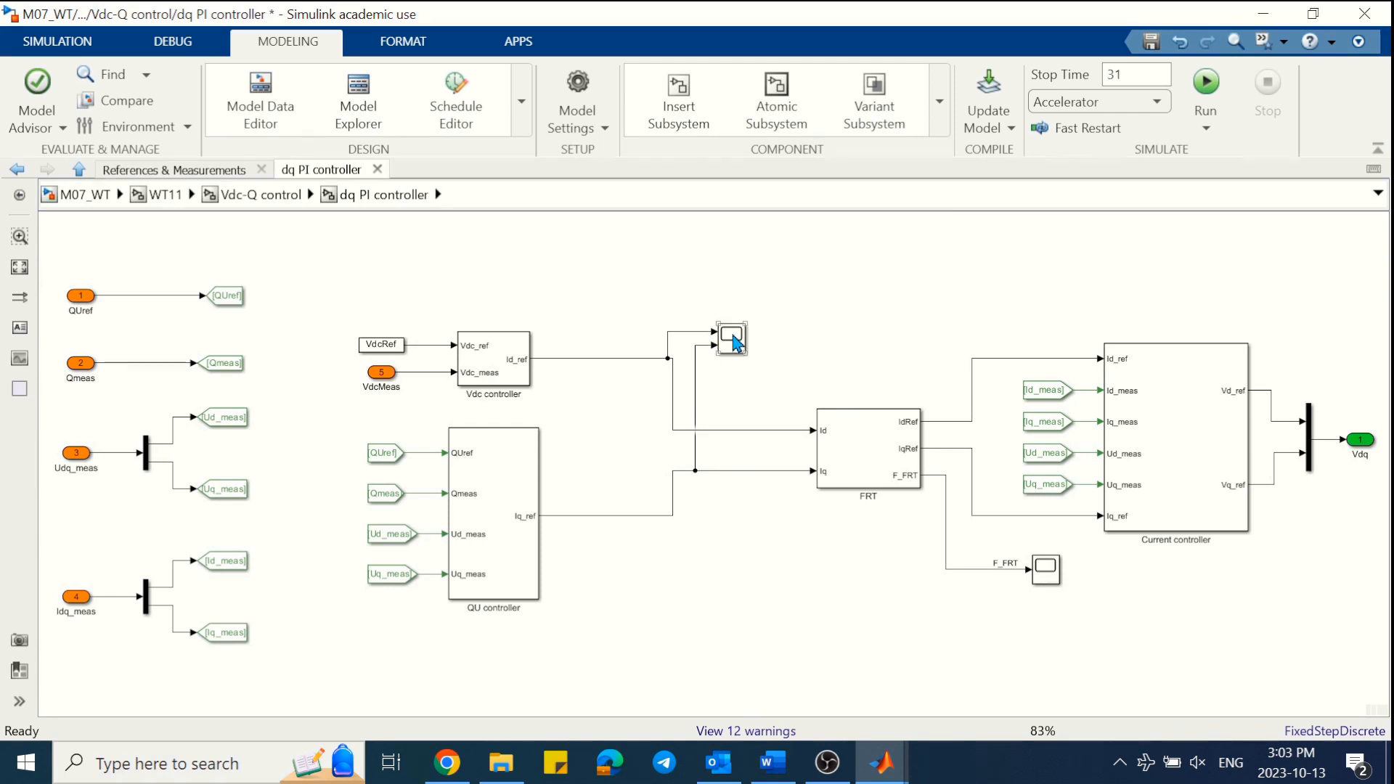
{"action": "double_click", "coordinate": [736, 342]}
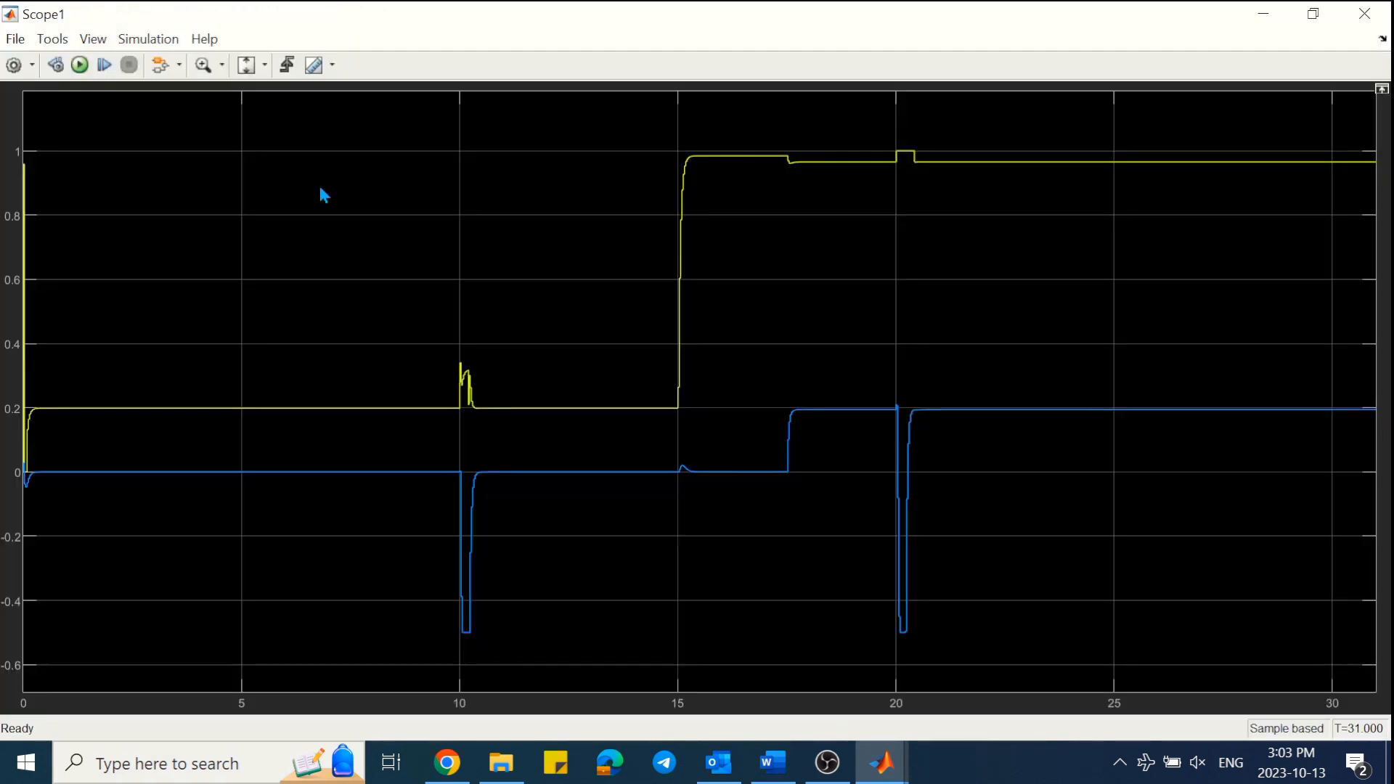
{"action": "left_click", "coordinate": [97, 40]}
{"action": "left_click", "coordinate": [112, 131]}
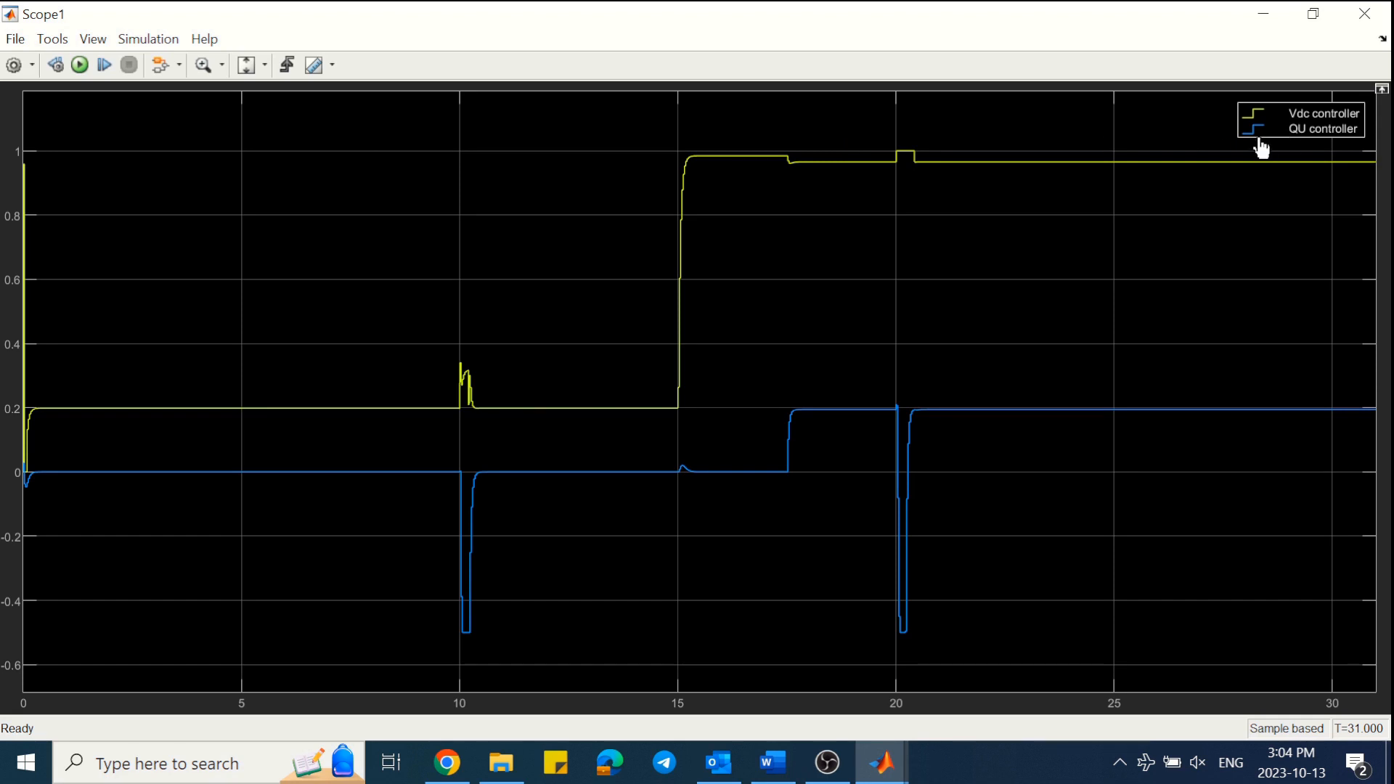
- Examine the Vdc controller and QU controller output curves closely around the 10 s and 20 s dips, then close the scope
{"action": "left_click", "coordinate": [1261, 145]}
{"action": "left_click", "coordinate": [1260, 144]}
{"action": "left_click", "coordinate": [221, 67]}
{"action": "left_click", "coordinate": [205, 116]}
{"action": "left_click_drag", "start_coordinate": [416, 523], "coordinate": [546, 523]}
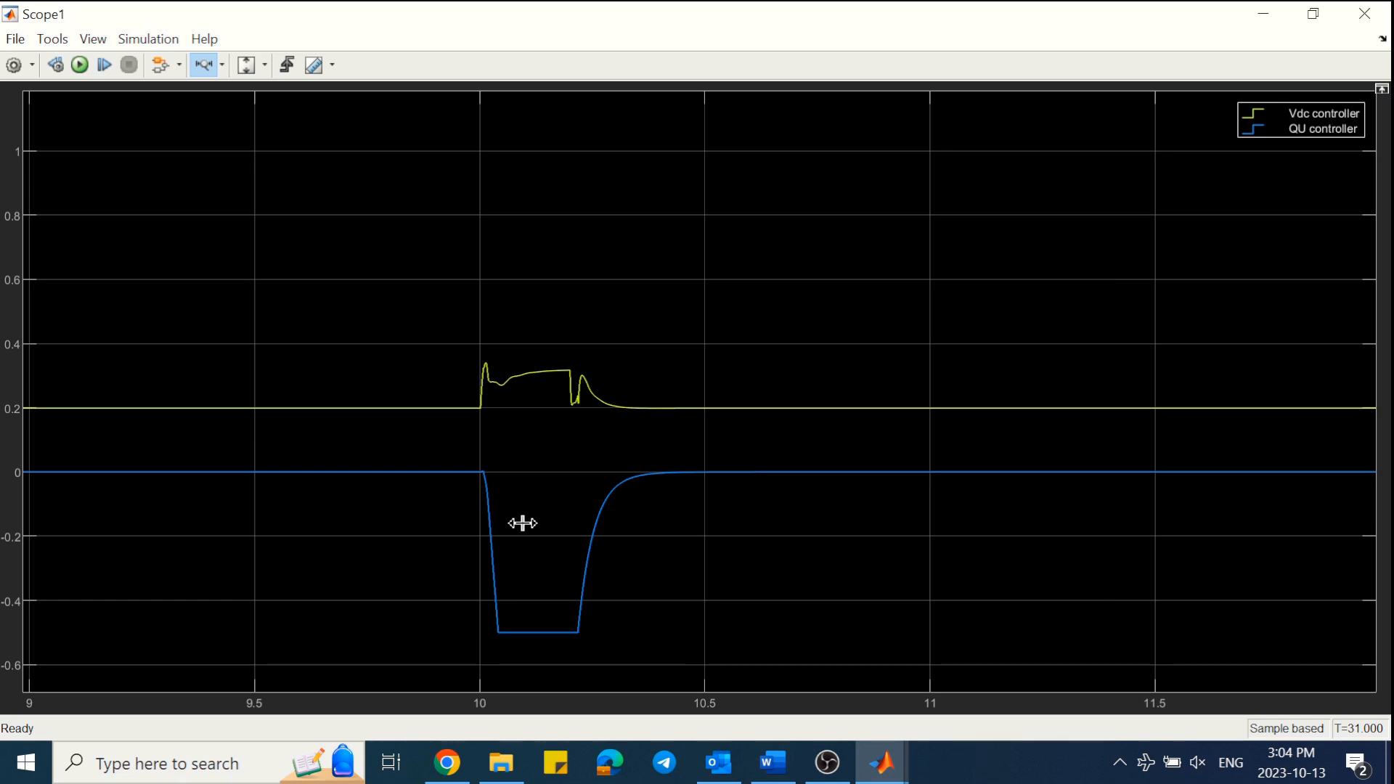
{"action": "left_click", "coordinate": [247, 65]}
{"action": "left_click", "coordinate": [264, 65]}
{"action": "left_click", "coordinate": [251, 115]}
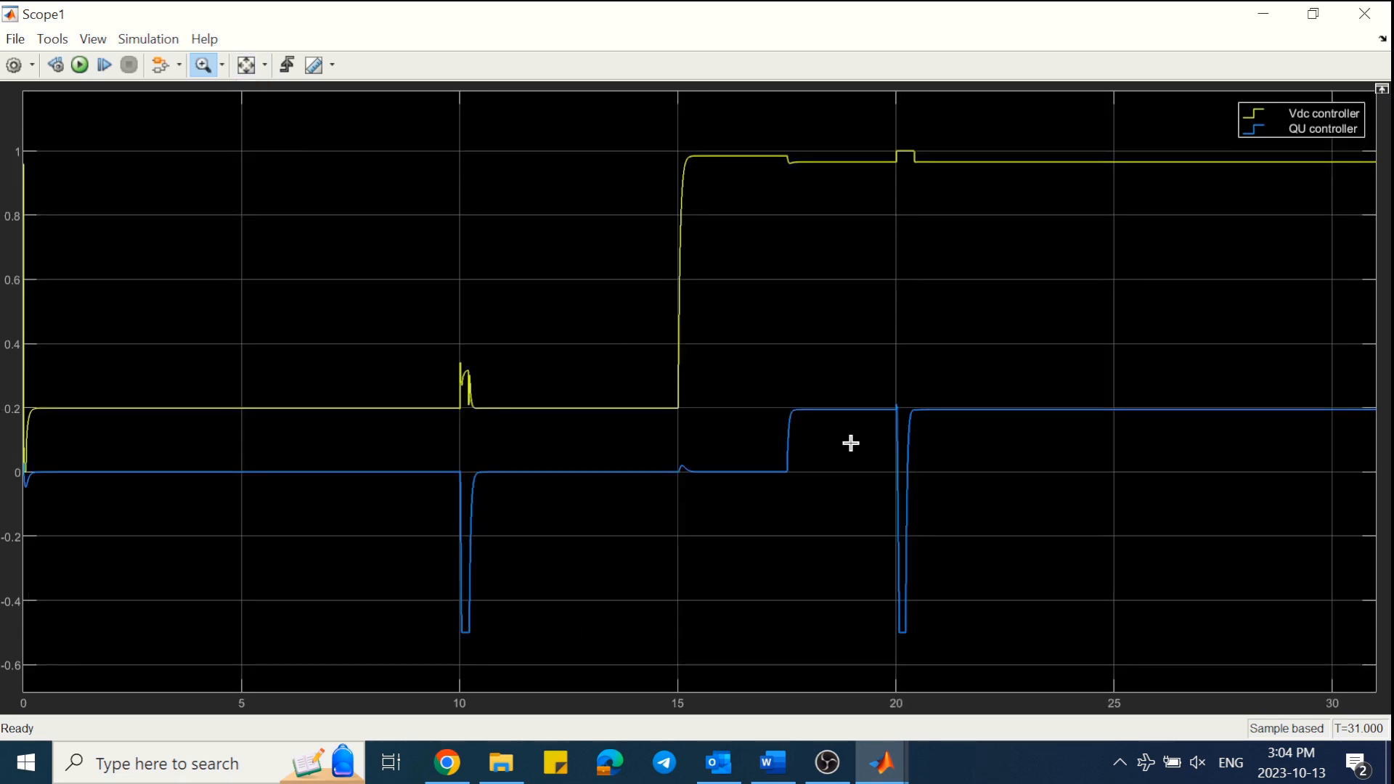
{"action": "left_click_drag", "start_coordinate": [891, 447], "coordinate": [959, 445]}
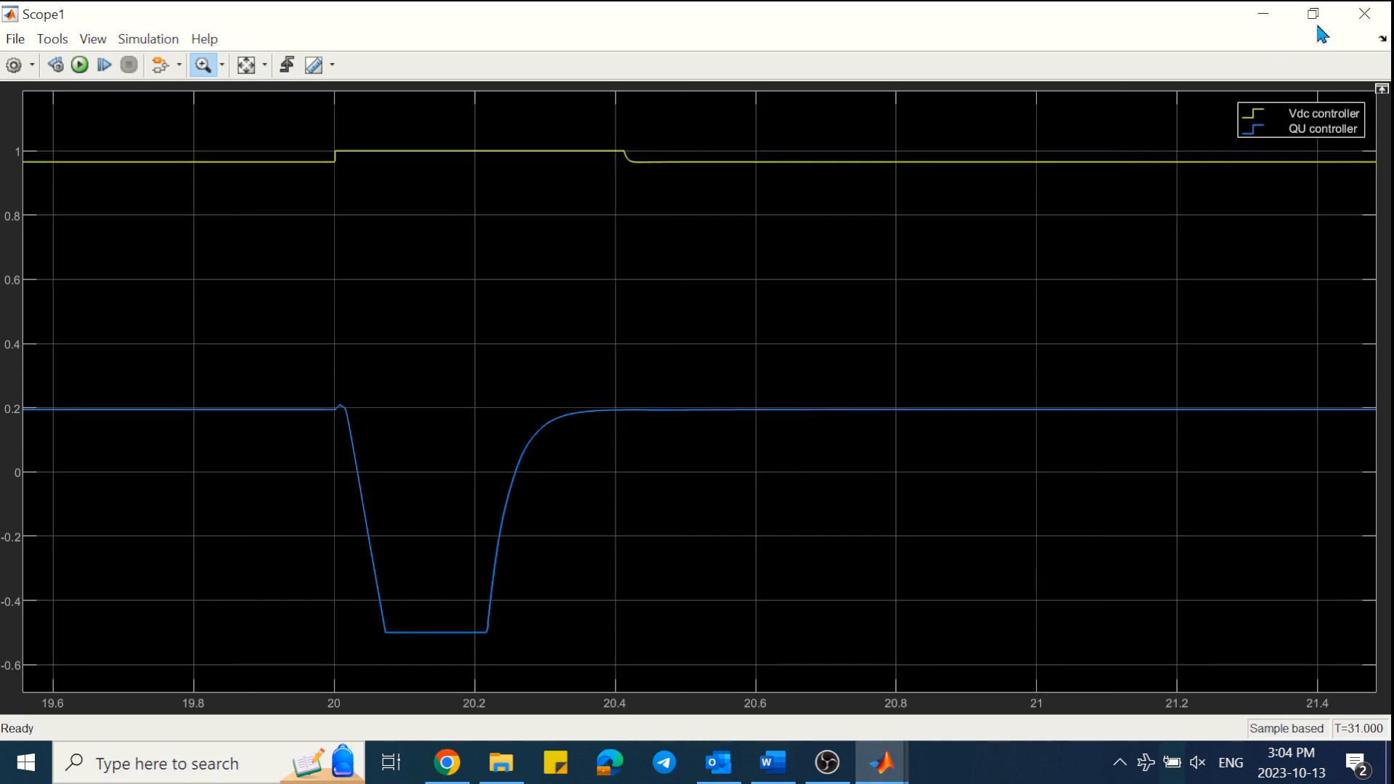
{"action": "left_click", "coordinate": [1364, 13]}
- Examine Iq_ref and Iq_meas around the 10 s dip in the Current controller's Iq Comparison scope, then close it
{"action": "double_click", "coordinate": [1160, 403]}
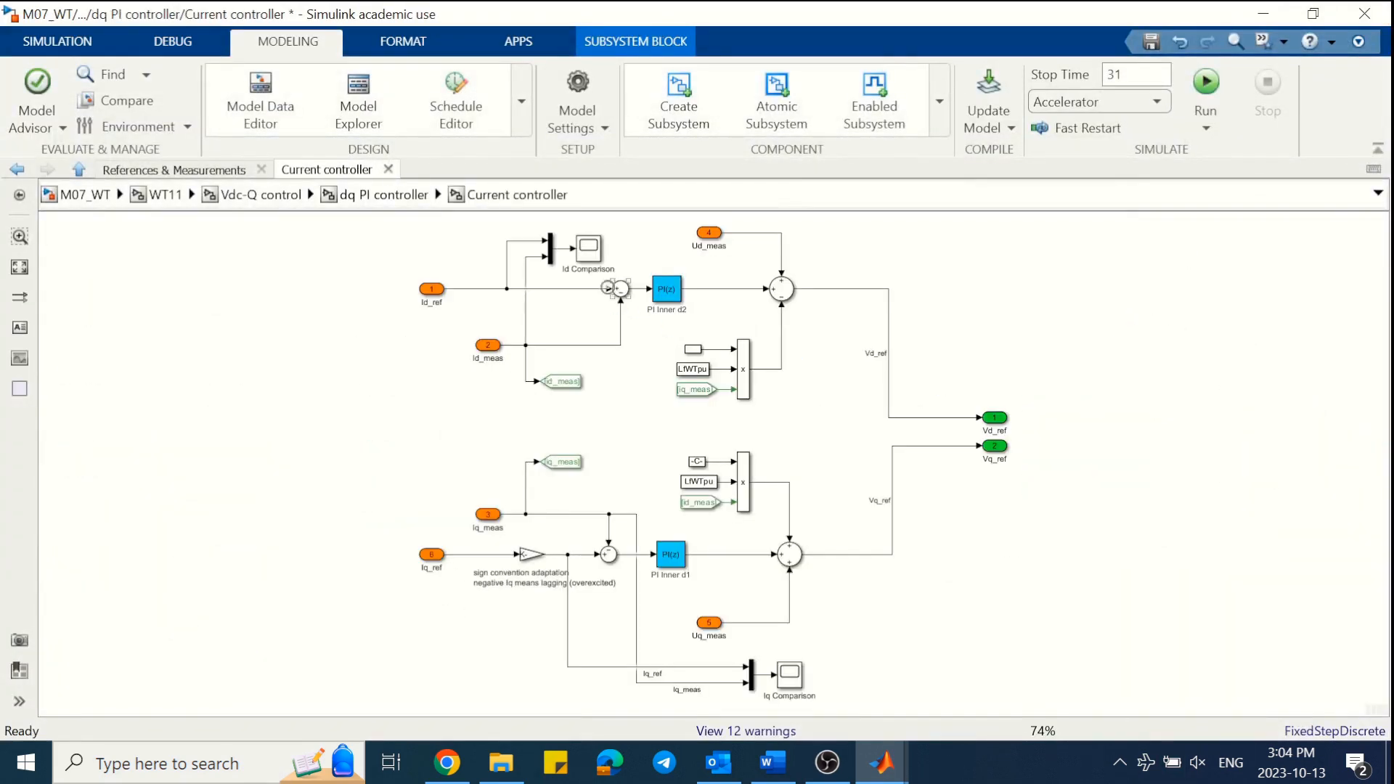
{"action": "double_click", "coordinate": [789, 676]}
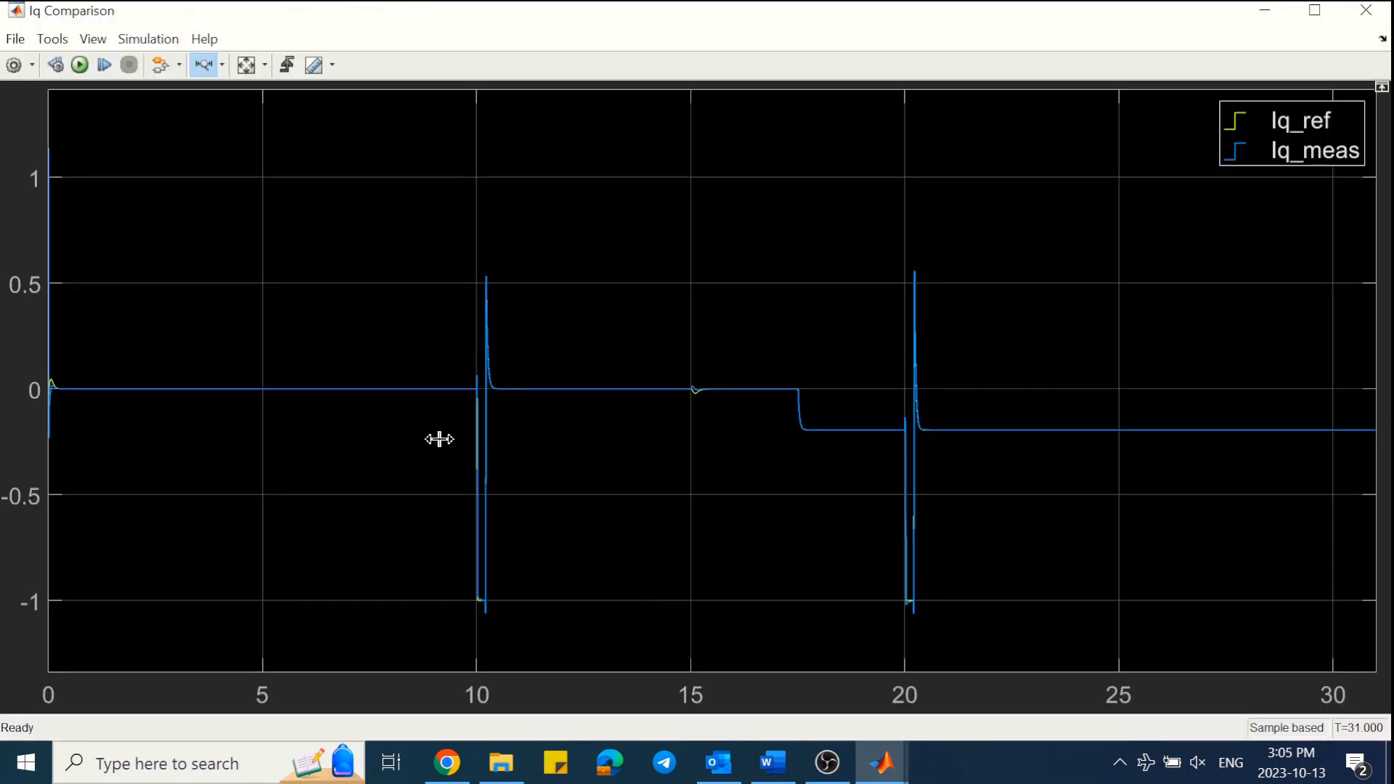
{"action": "left_click_drag", "start_coordinate": [439, 440], "coordinate": [560, 429]}
{"action": "left_click_drag", "start_coordinate": [357, 443], "coordinate": [652, 444]}
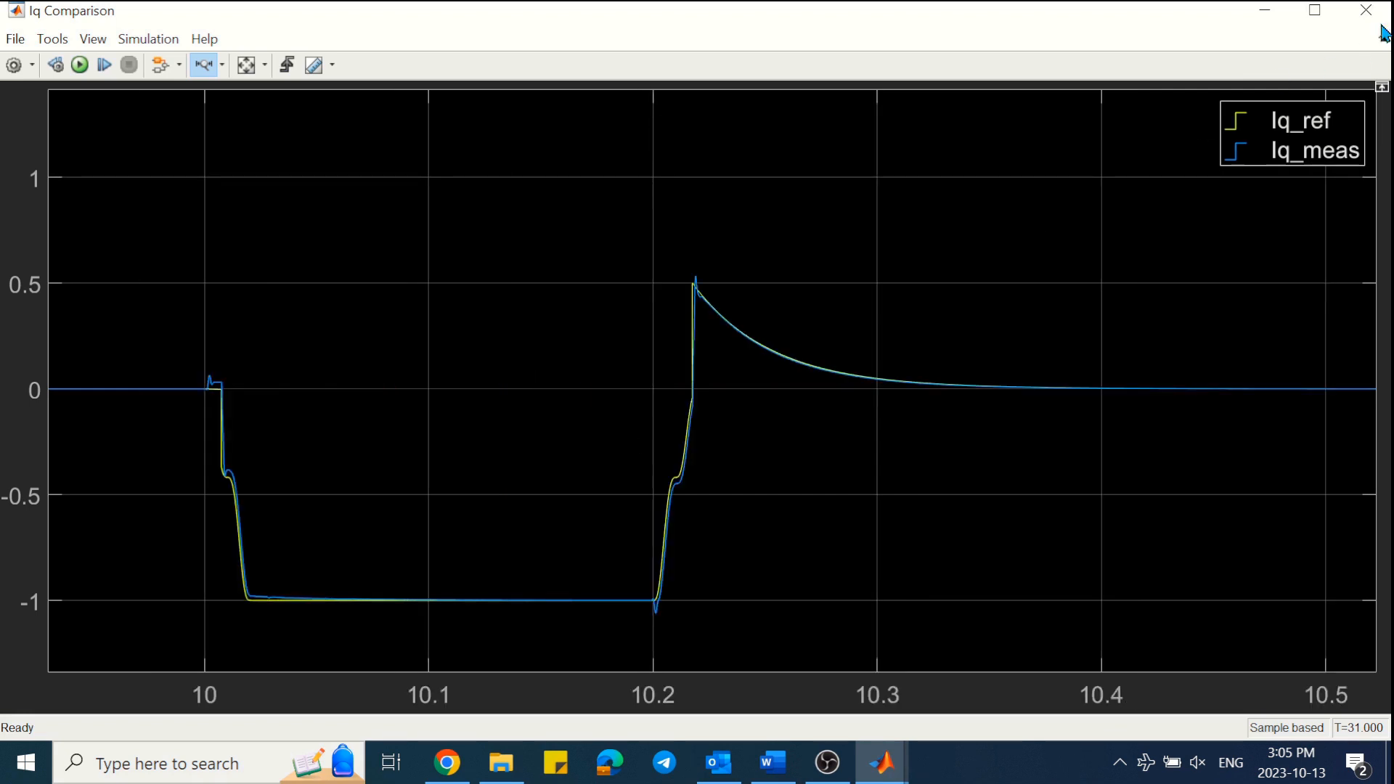
{"action": "left_click", "coordinate": [1365, 10]}
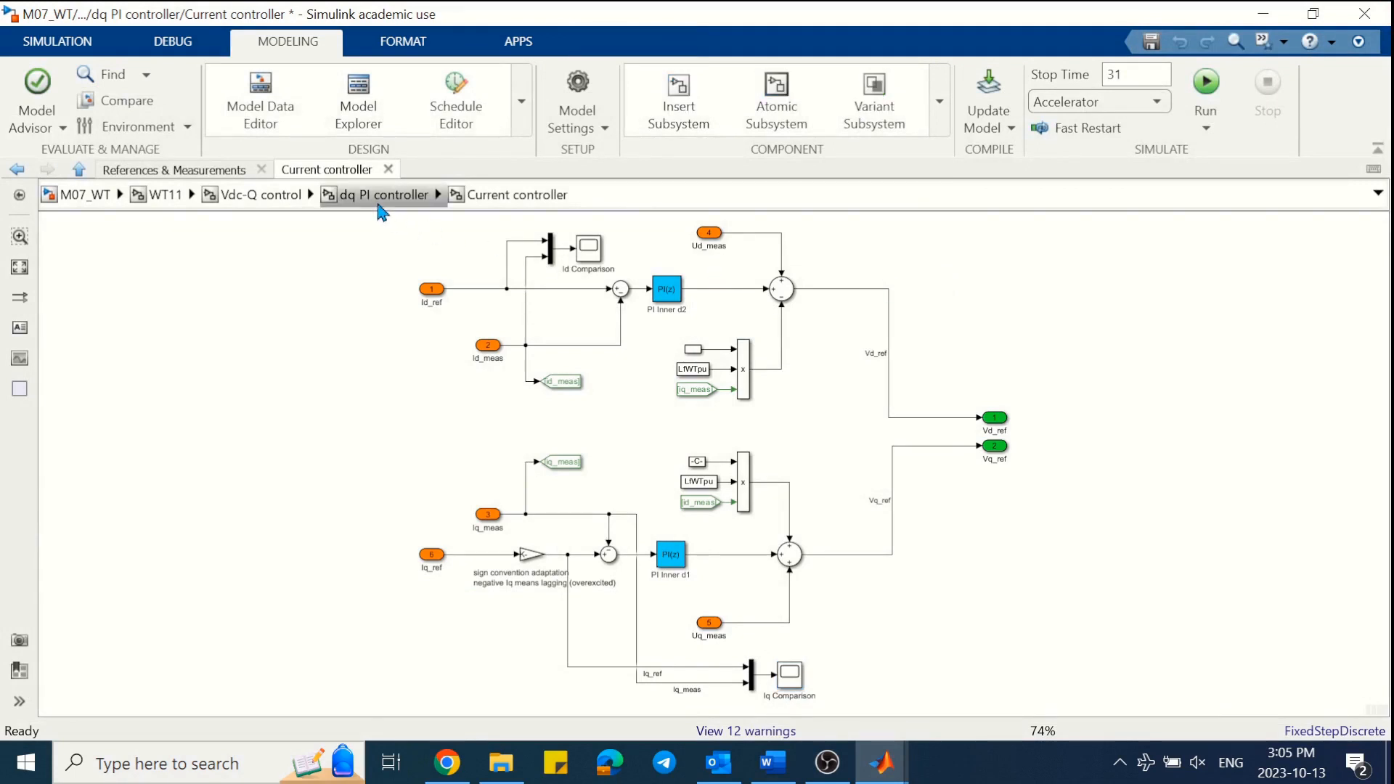
- Add a scope inside the QU controller subsystem and connect it to the error line entering PI outer q1
{"action": "left_click", "coordinate": [378, 205]}
{"action": "left_click", "coordinate": [528, 296]}
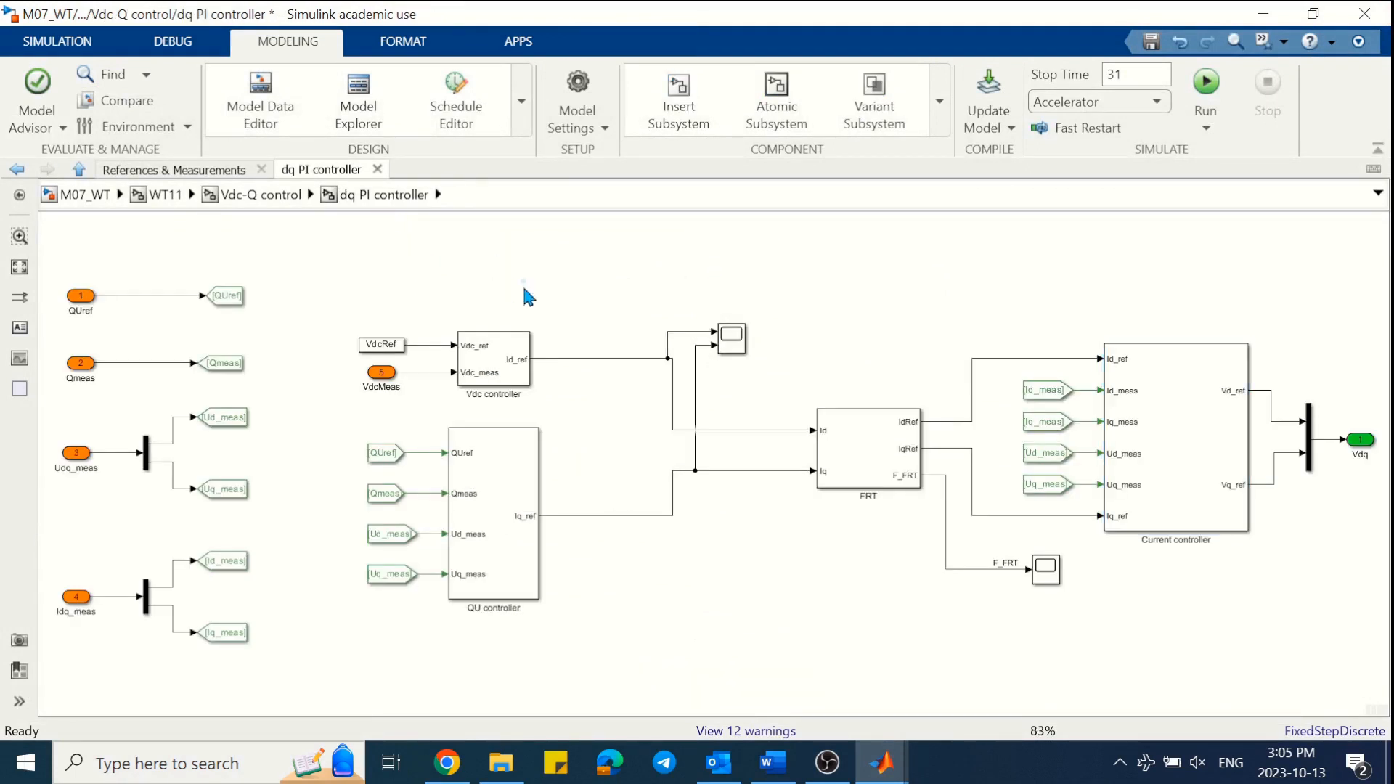
{"action": "double_click", "coordinate": [508, 476]}
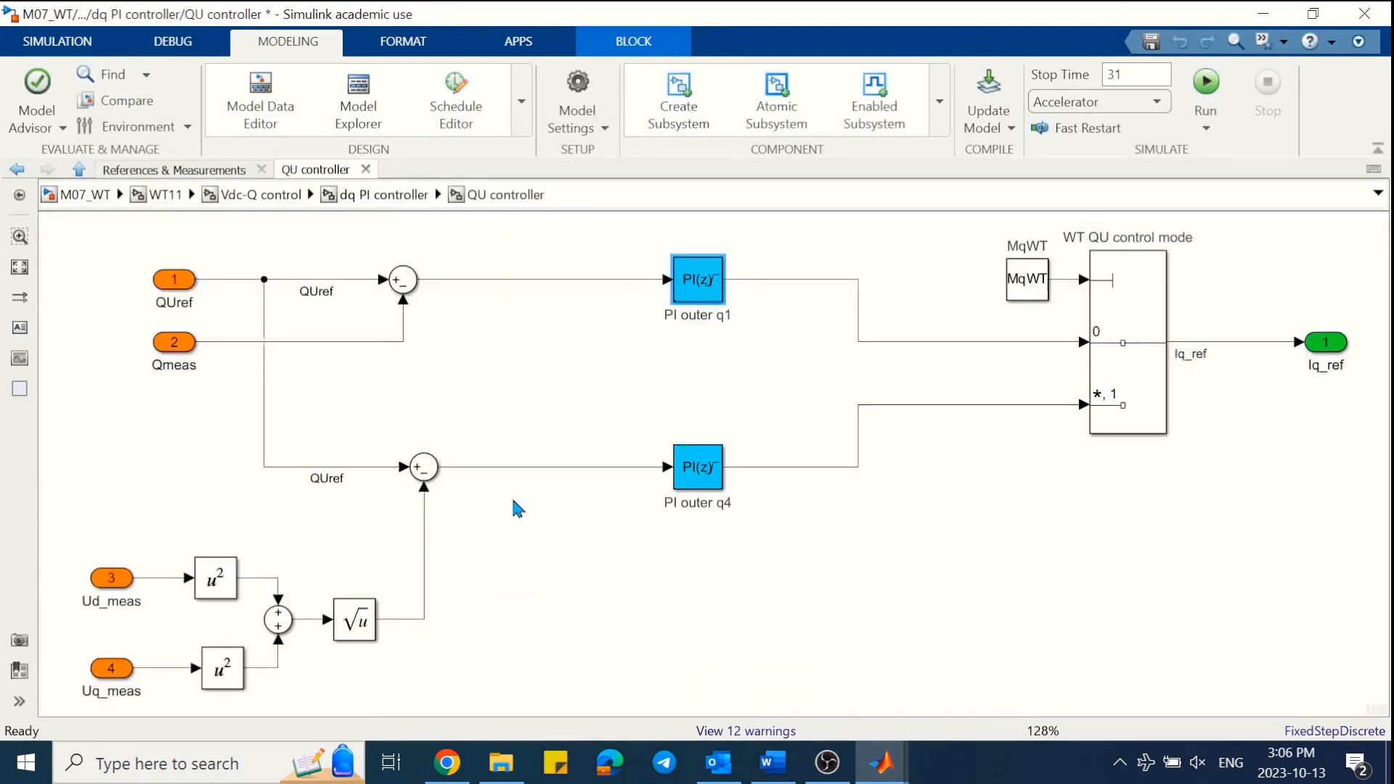
{"action": "left_click", "coordinate": [579, 348]}
{"action": "type", "text": "sc"}
{"action": "key", "text": "Return"}
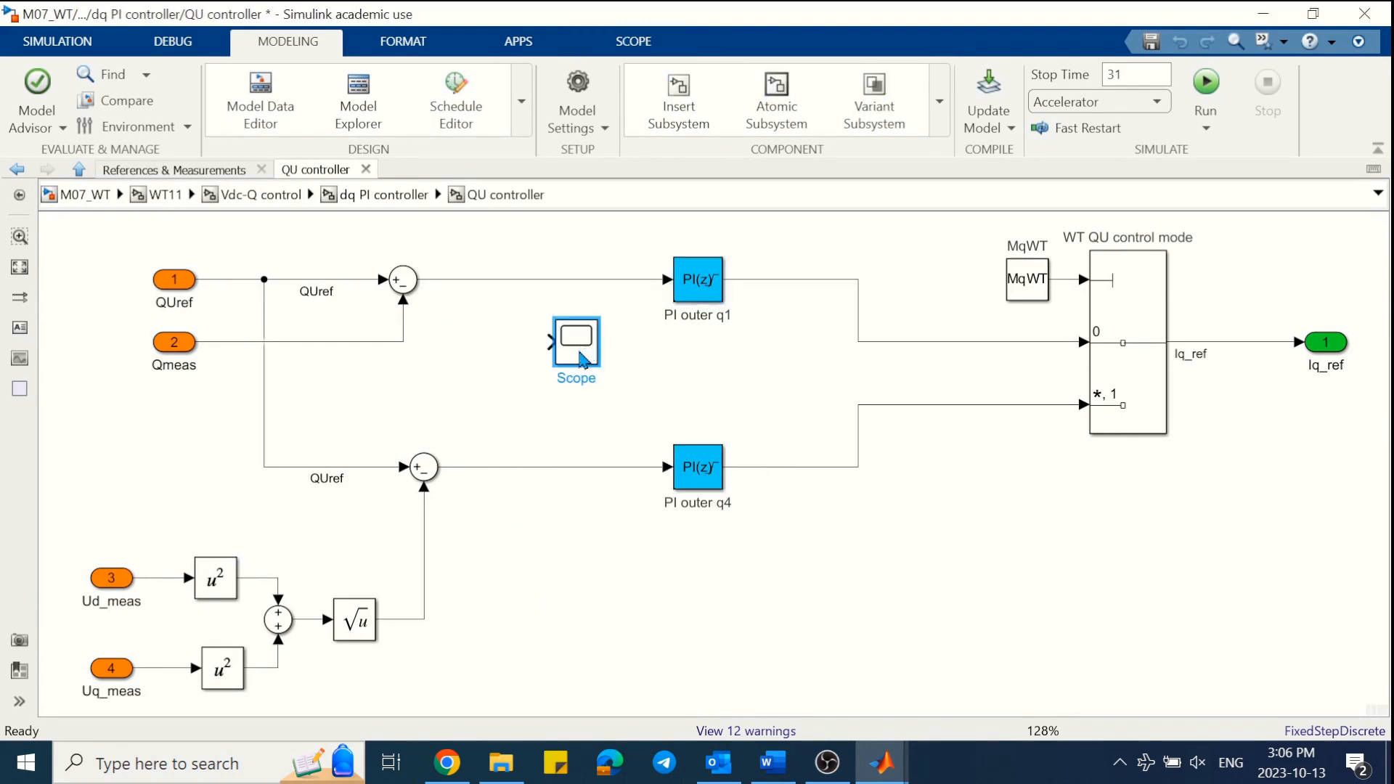
{"action": "left_click_drag", "start_coordinate": [549, 342], "coordinate": [514, 279]}
- Rerun the simulation and examine the PI outer q1 input error in the QU controller's scope, then close it
{"action": "left_click", "coordinate": [1206, 83]}
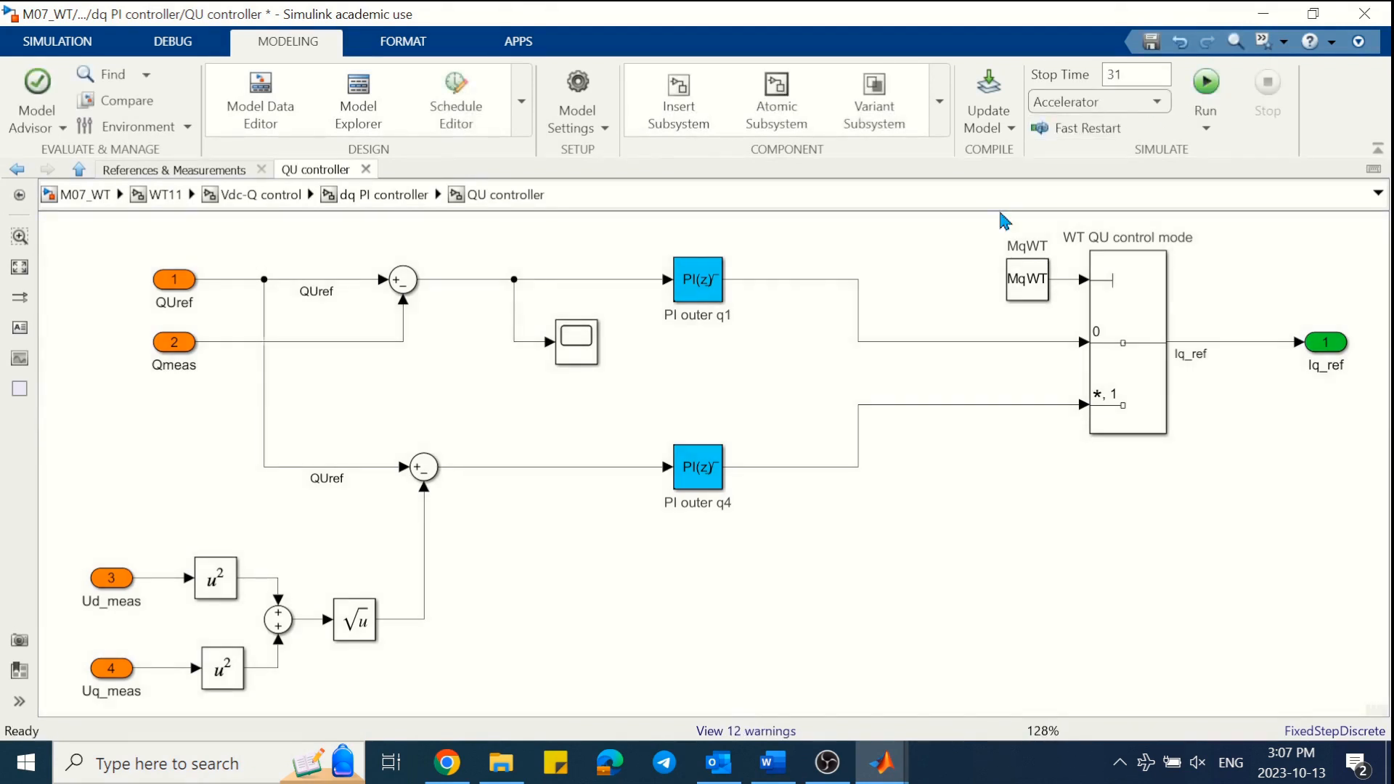
{"action": "double_click", "coordinate": [577, 341]}
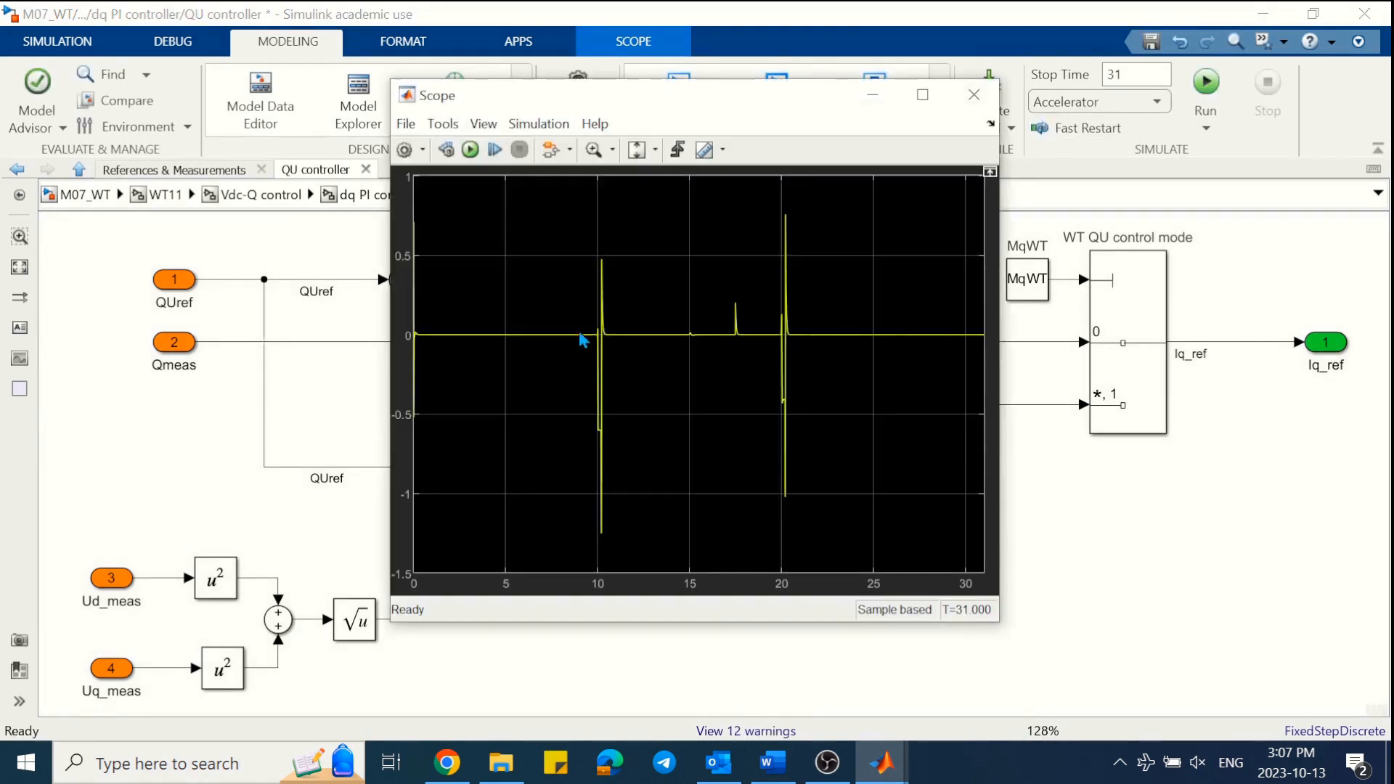
{"action": "double_click", "coordinate": [913, 96]}
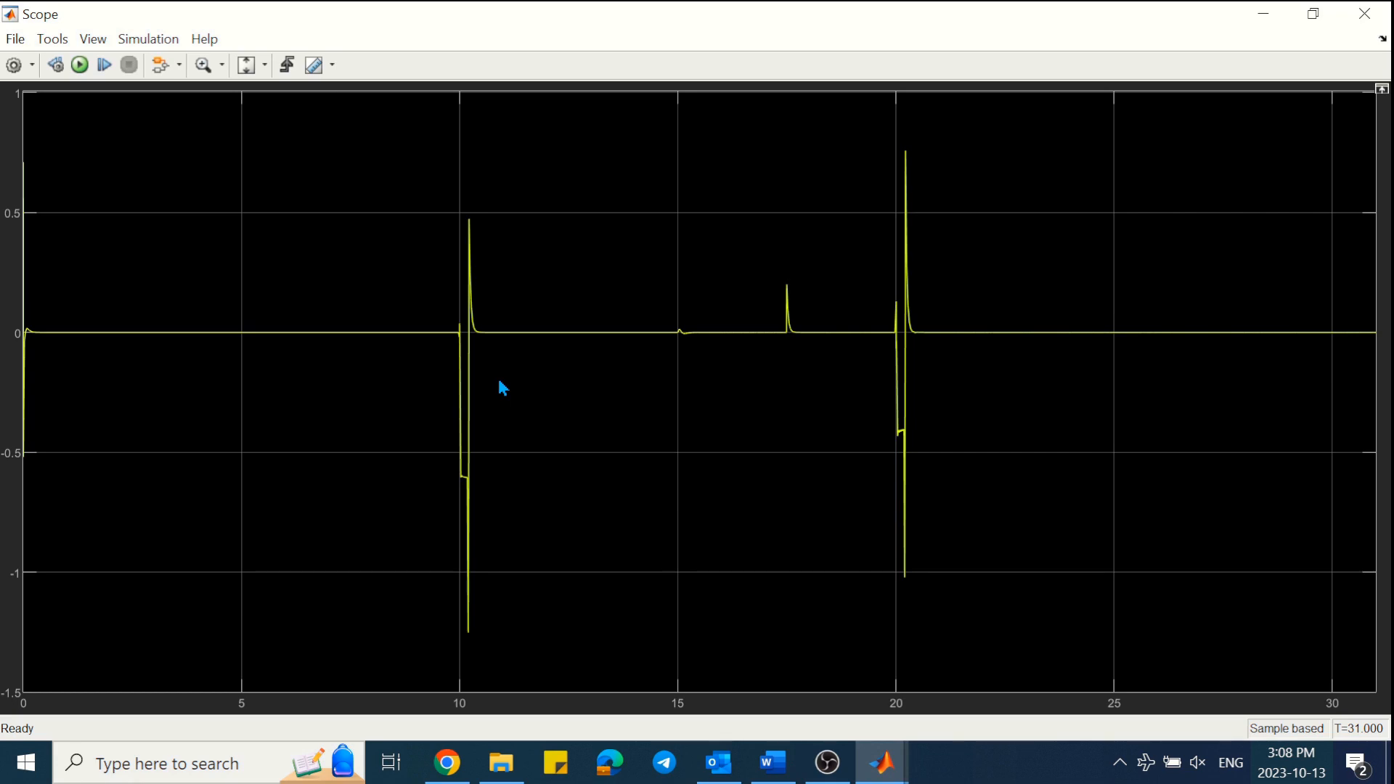
{"action": "left_click", "coordinate": [1365, 13]}
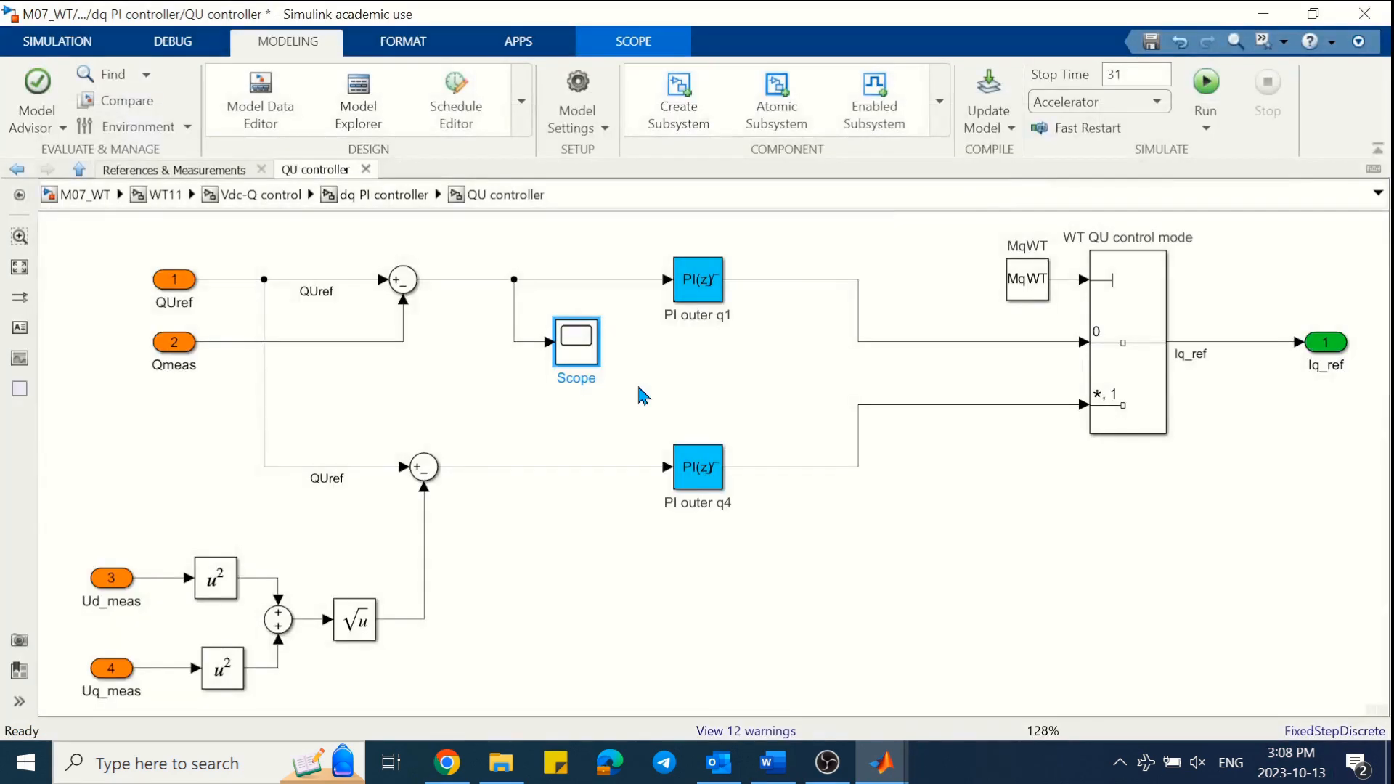
- Review the output saturation limits and anti-windup method in the PI outer q1 block's parameters
{"action": "double_click", "coordinate": [678, 291]}
{"action": "scroll", "coordinate": [1111, 275], "scroll_direction": "down", "scroll_amount": 2}
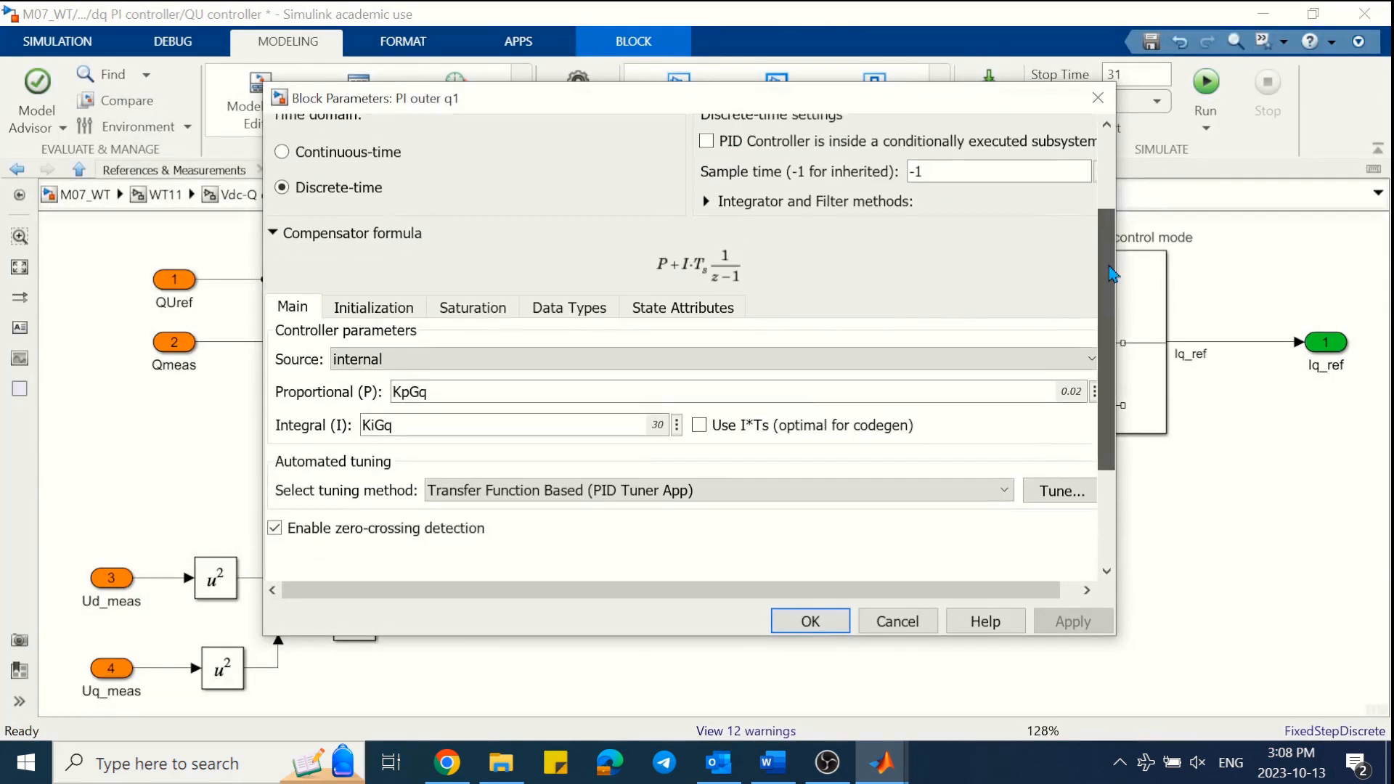
{"action": "left_click", "coordinate": [480, 303]}
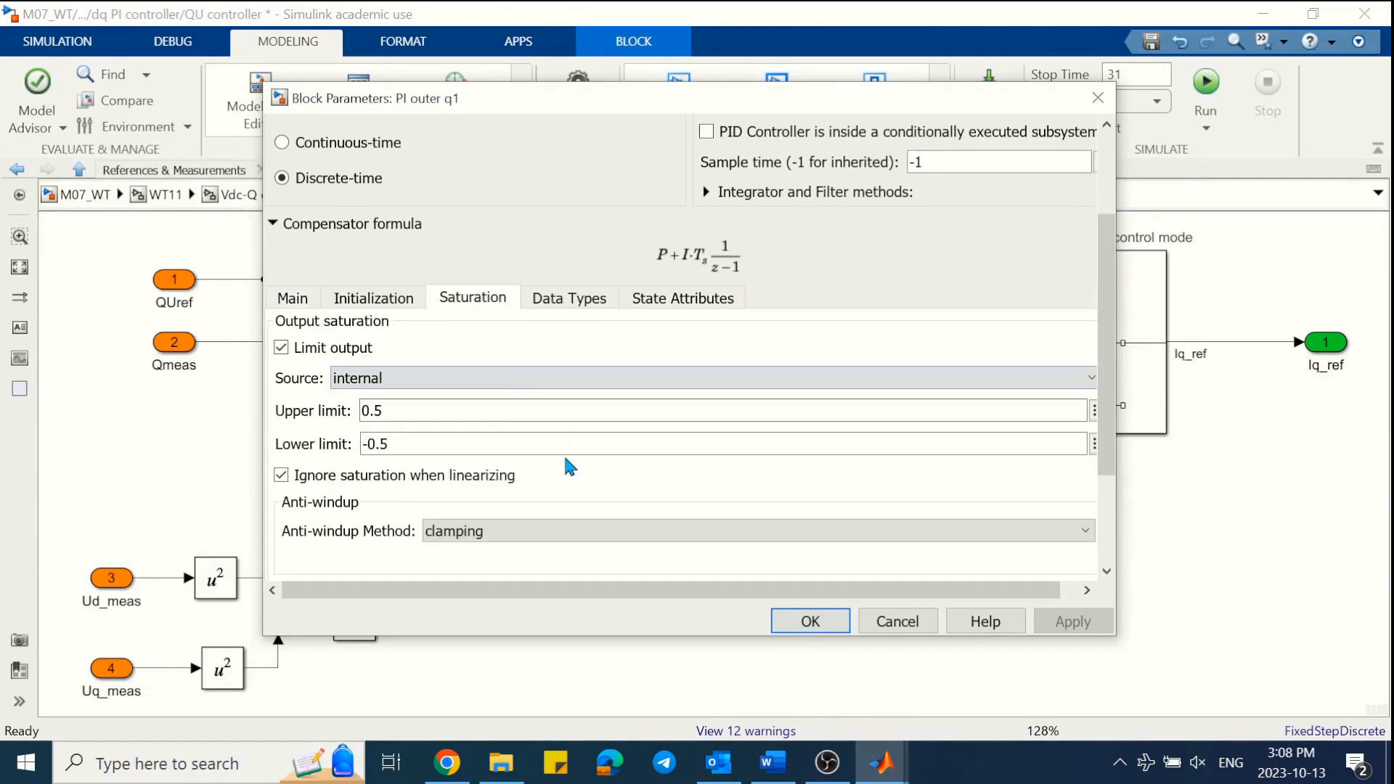
{"action": "left_click_drag", "start_coordinate": [1114, 344], "coordinate": [1114, 414]}
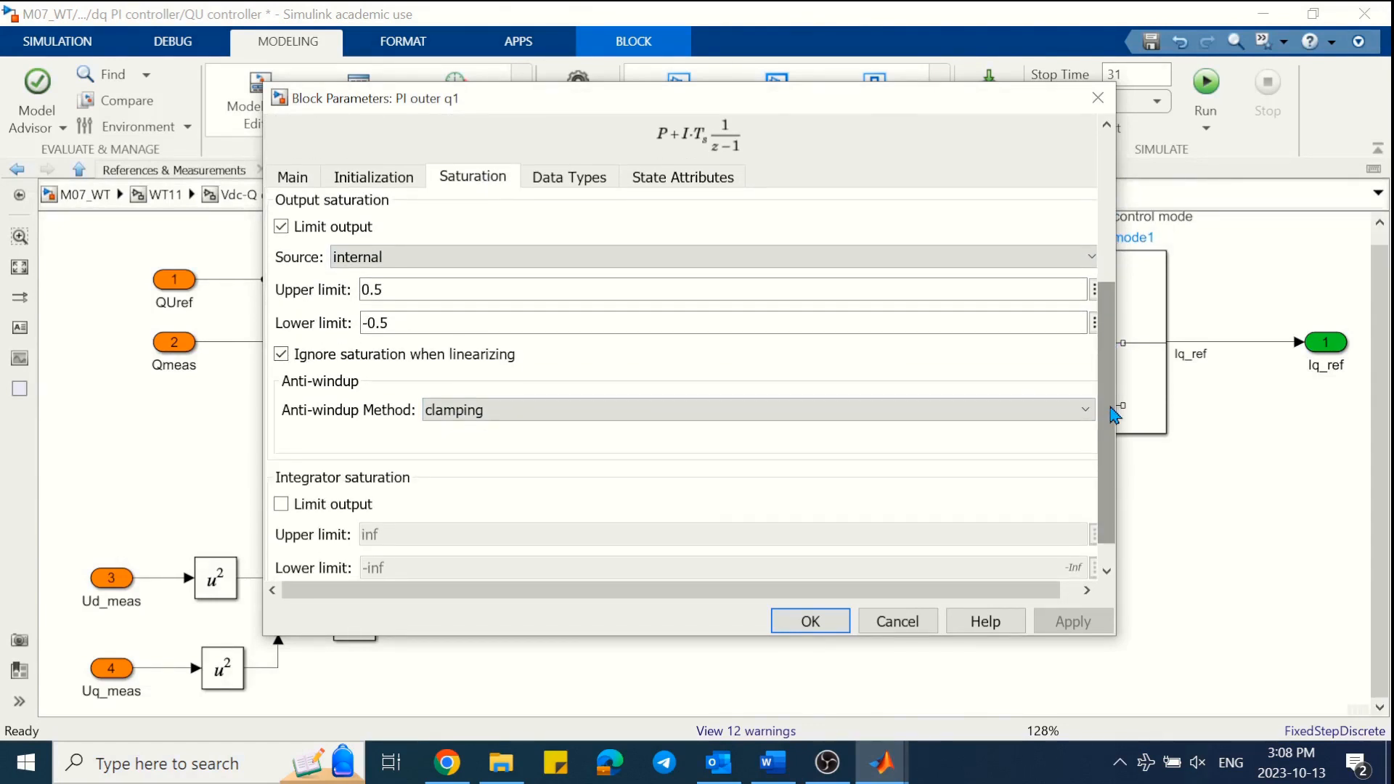
{"action": "left_click", "coordinate": [816, 617]}
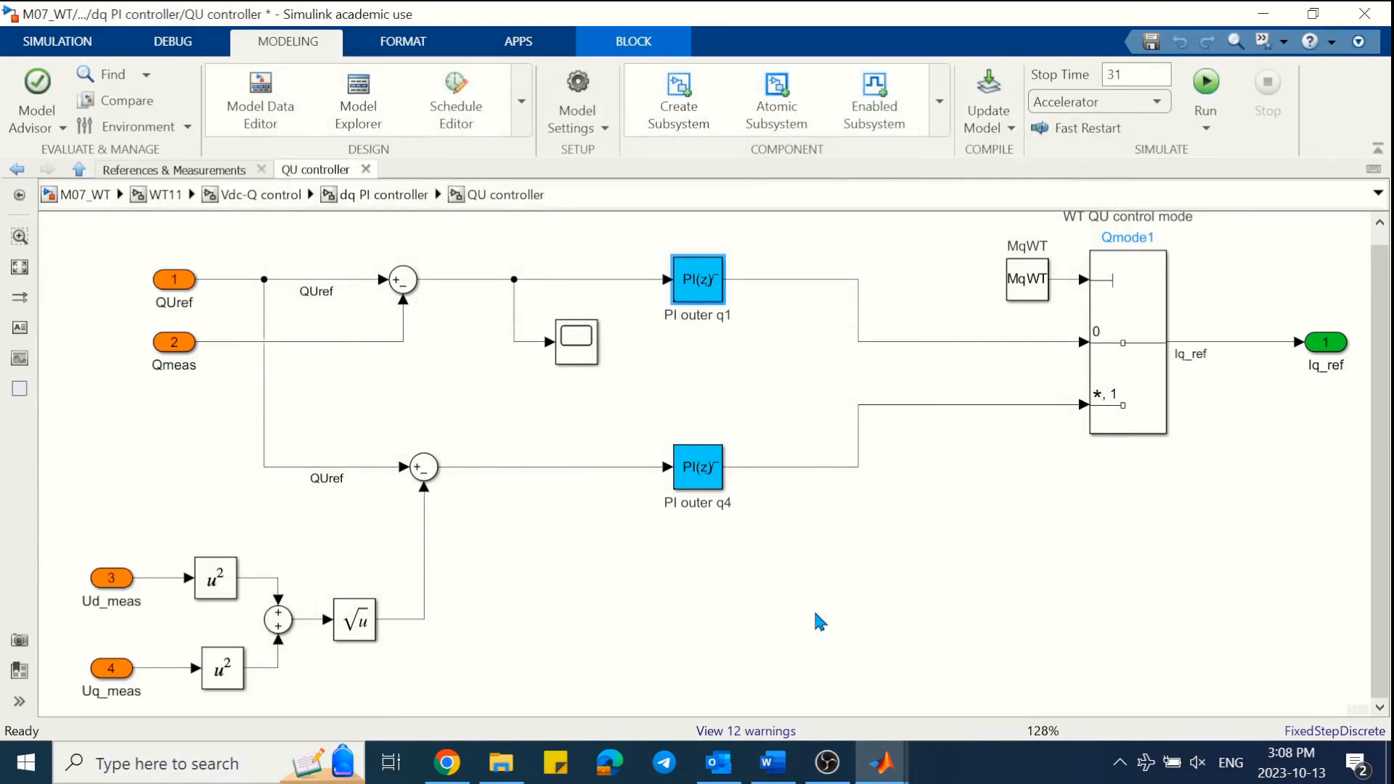
- Copy the "Freeze signal to zero" switch group with its Freeze tag from the M07_Saturation_AntiWindup_Freeze model
{"action": "mouse_move", "coordinate": [881, 762]}
{"action": "left_click", "coordinate": [875, 675]}
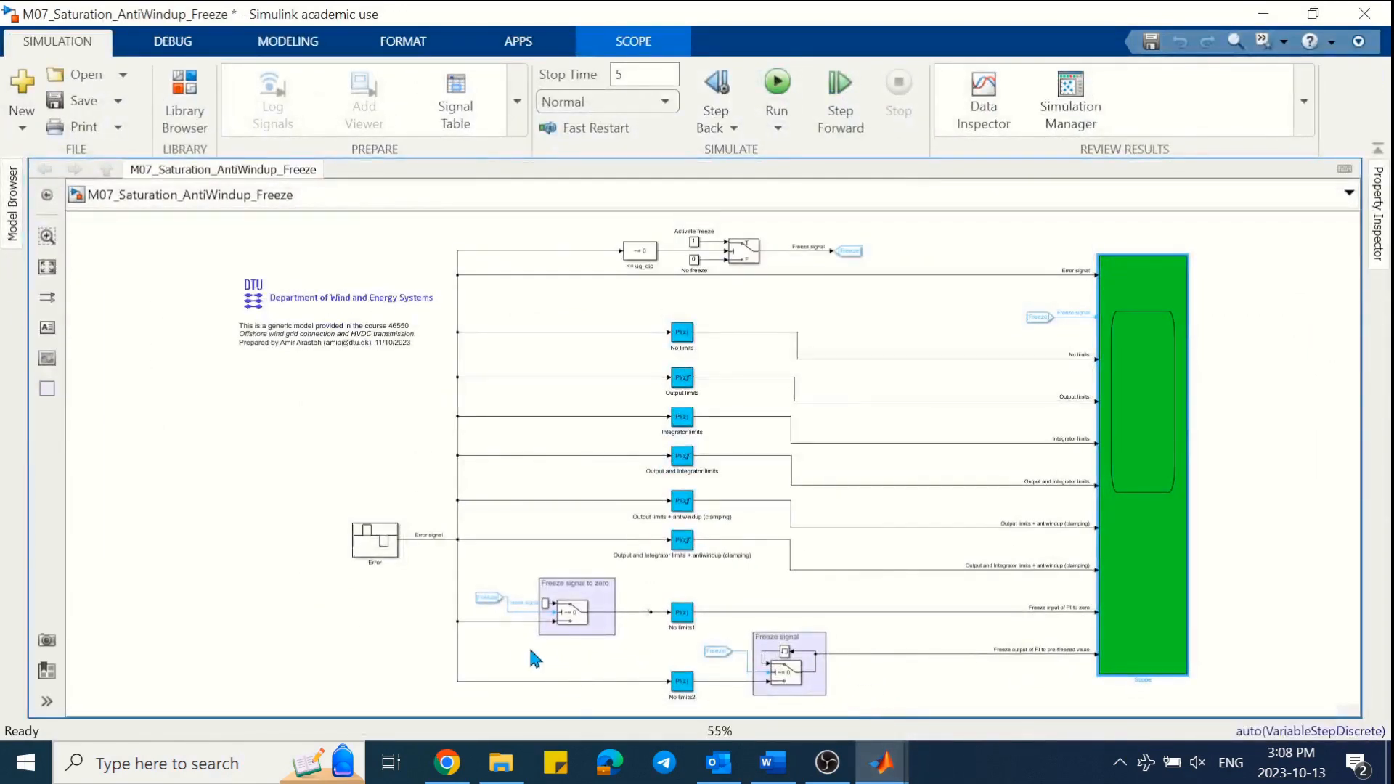
{"action": "left_click_drag", "start_coordinate": [497, 643], "coordinate": [577, 575]}
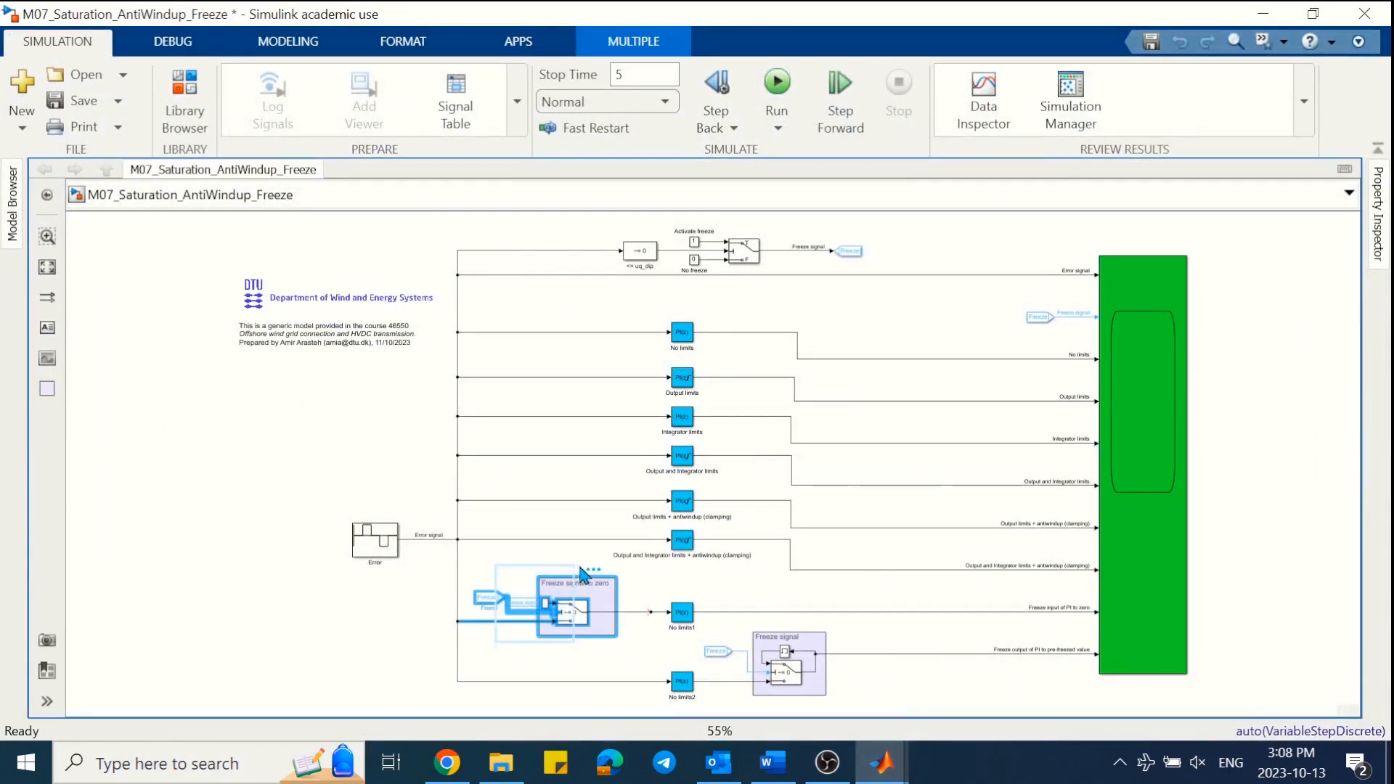
{"action": "left_click", "coordinate": [1263, 13]}
- Delete the scope and the error signal lines between the upper sum block and PI outer q1
{"action": "left_click", "coordinate": [702, 291]}
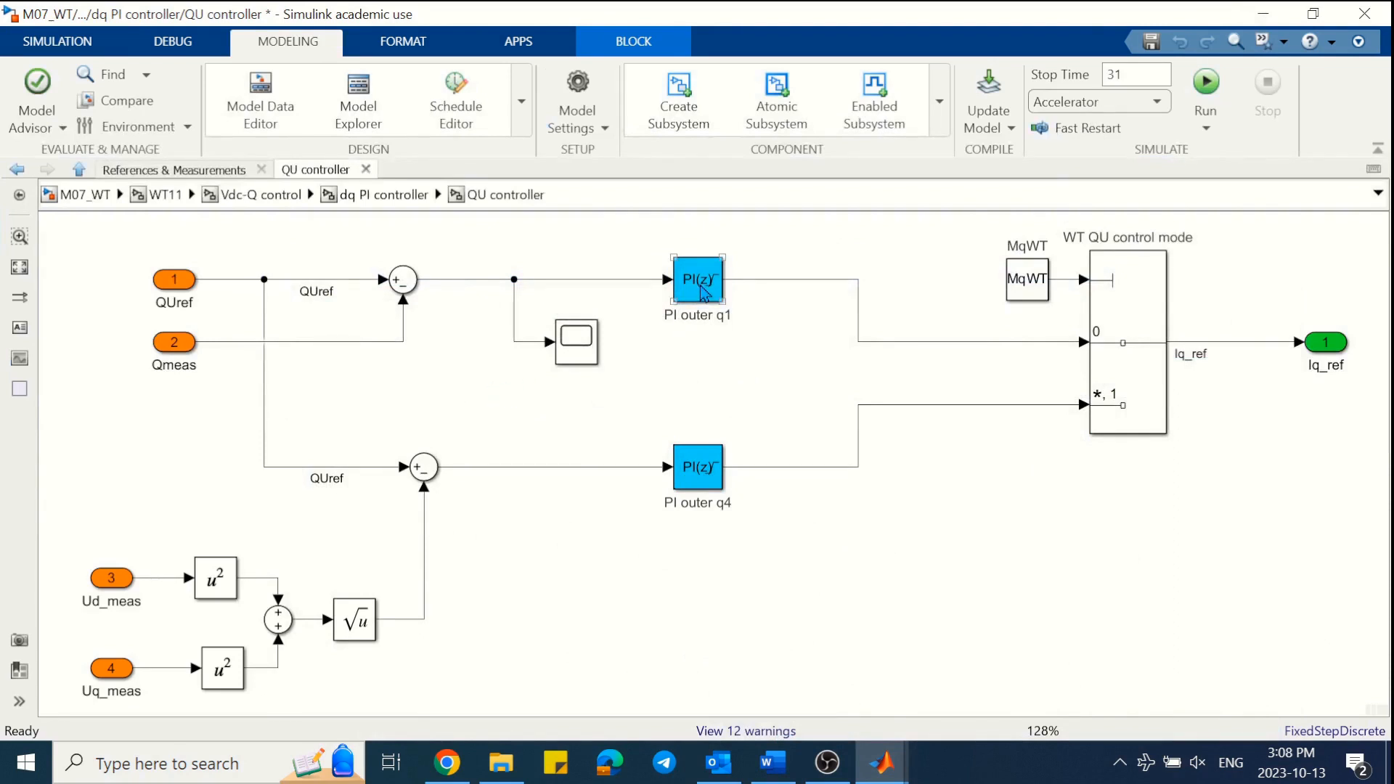
{"action": "left_click", "coordinate": [628, 279]}
{"action": "key", "text": "Delete"}
{"action": "left_click", "coordinate": [575, 338]}
{"action": "key", "text": "Delete"}
{"action": "left_click", "coordinate": [516, 308]}
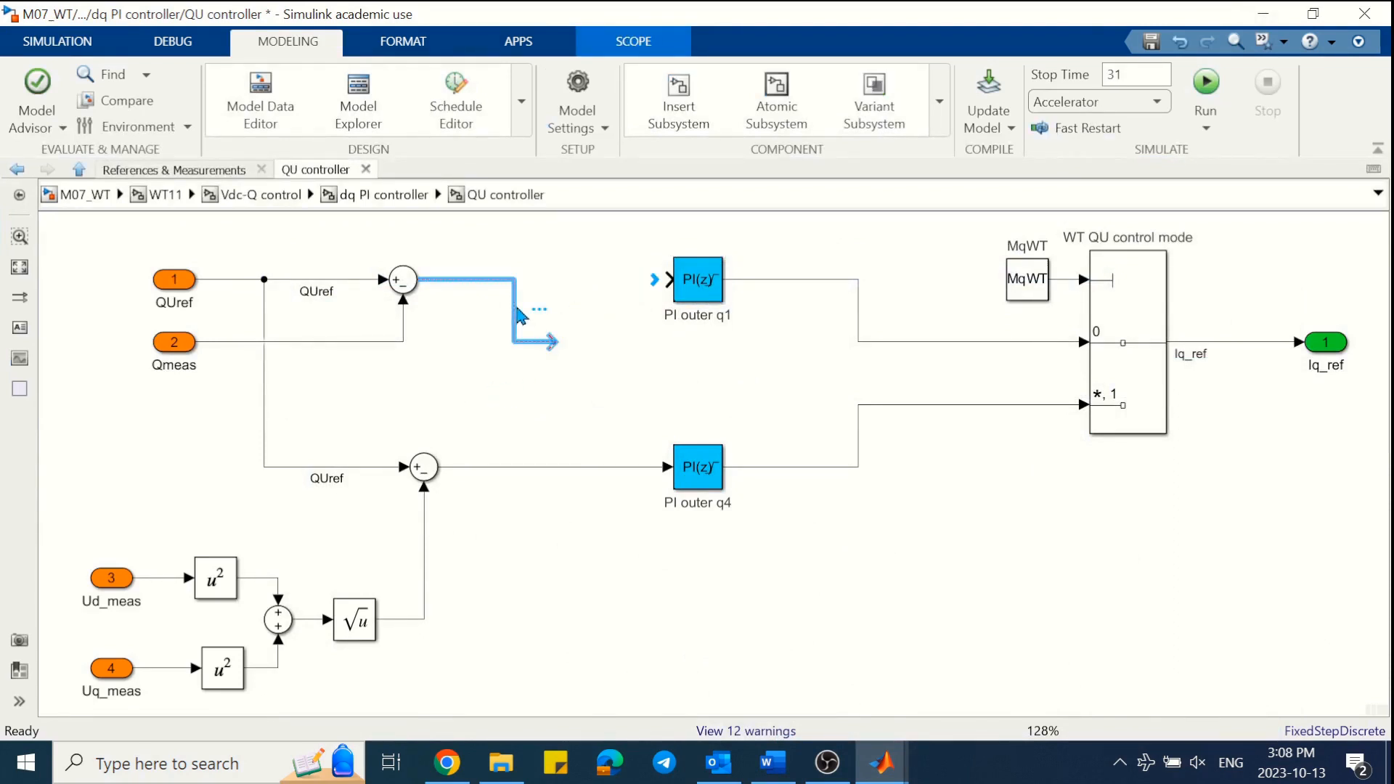
{"action": "key", "text": "Delete"}
- Paste the "Freeze signal to zero" group ahead of PI outer q1 and move that PI block farther from the switch
{"action": "key", "text": "ctrl+v"}
{"action": "left_click_drag", "start_coordinate": [702, 338], "coordinate": [552, 276]}
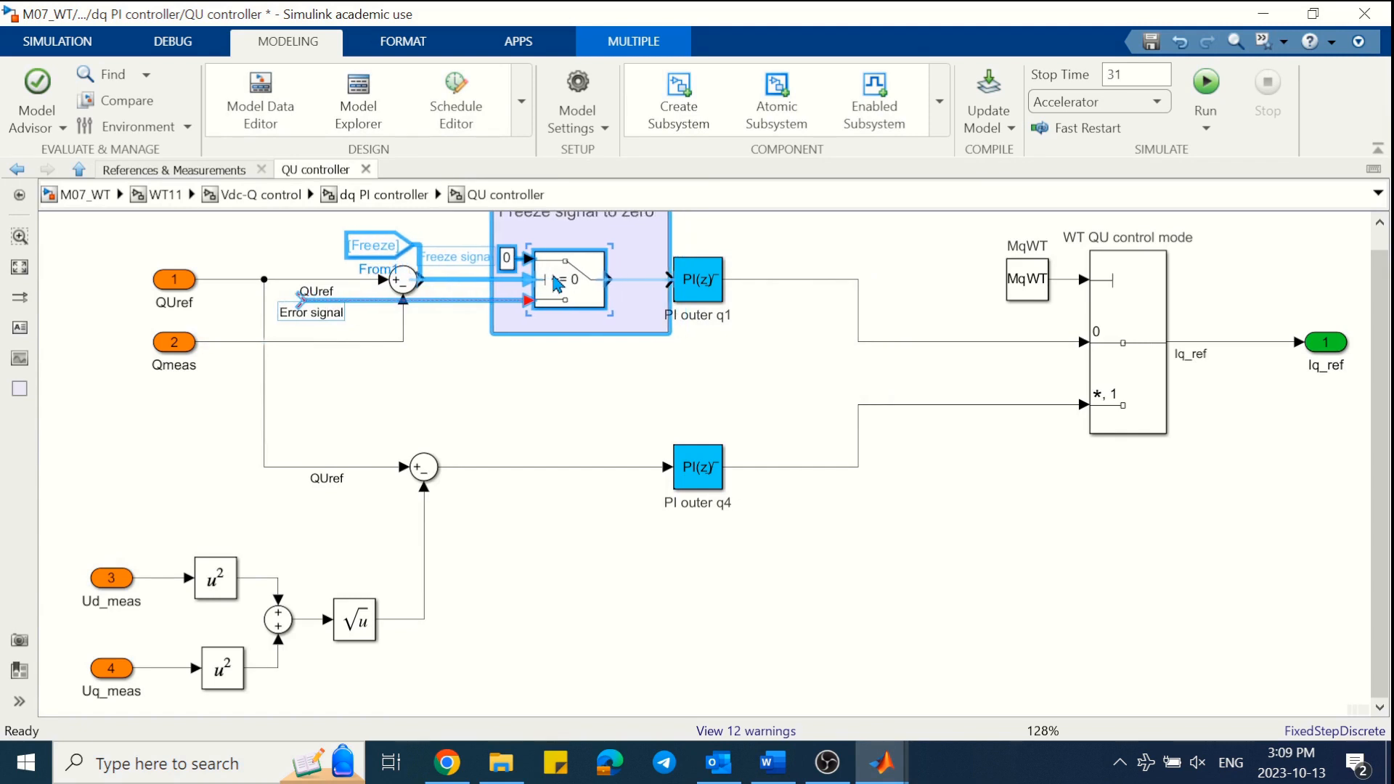
{"action": "left_click", "coordinate": [620, 378]}
{"action": "left_click_drag", "start_coordinate": [706, 283], "coordinate": [790, 283]}
{"action": "left_click", "coordinate": [690, 280]}
{"action": "left_click", "coordinate": [558, 375]}
{"action": "key", "text": "space"}
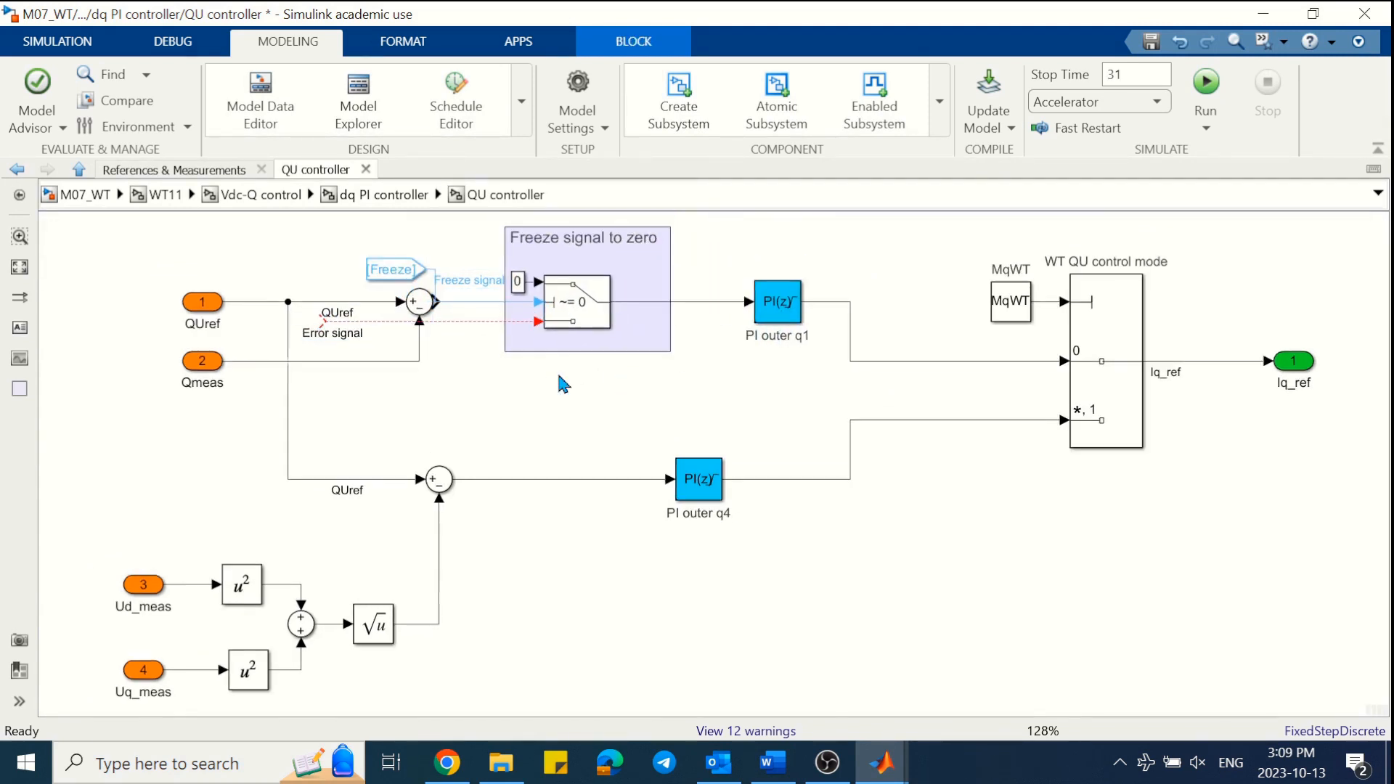
- Move the Freeze tag above the sum block and connect the Error signal line to the sum block's output
{"action": "left_click_drag", "start_coordinate": [391, 269], "coordinate": [390, 236]}
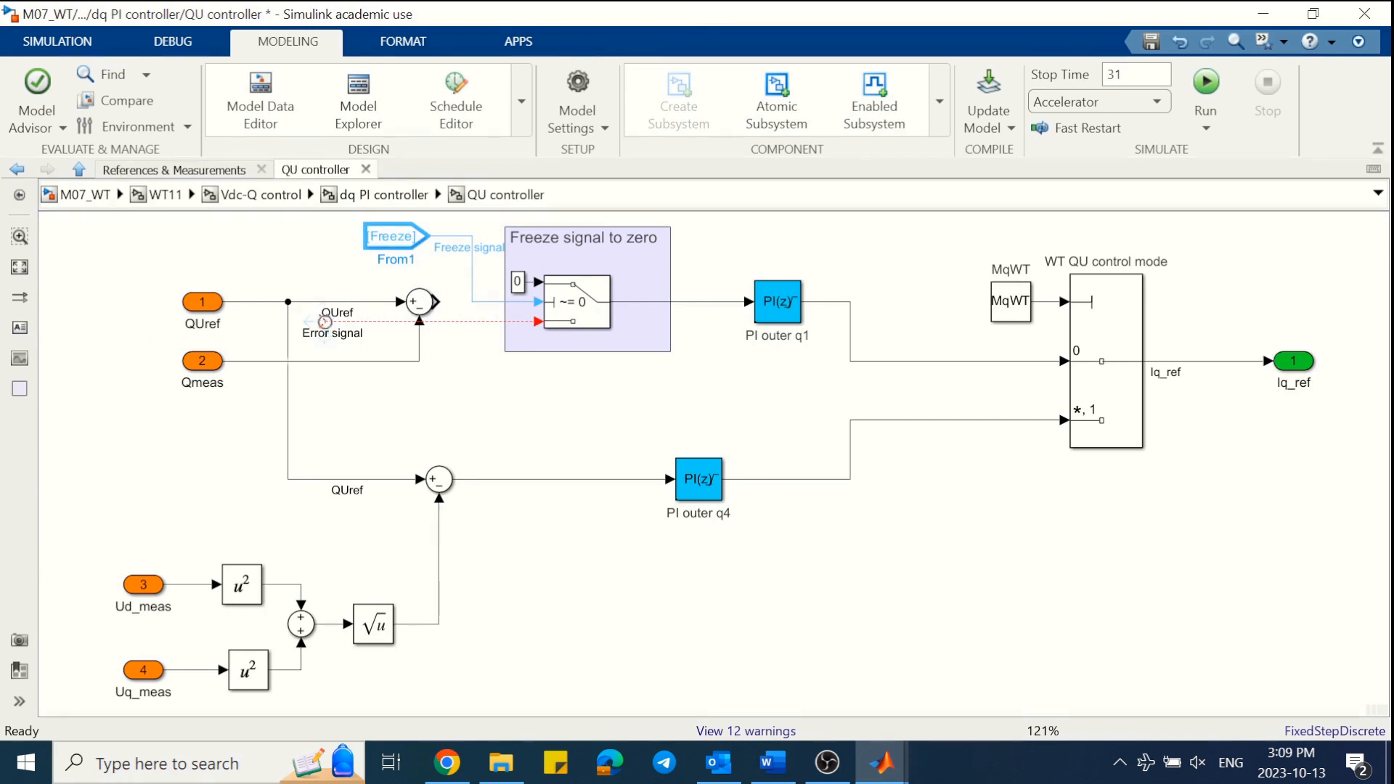
{"action": "left_click_drag", "start_coordinate": [321, 317], "coordinate": [483, 331]}
{"action": "left_click", "coordinate": [462, 373]}
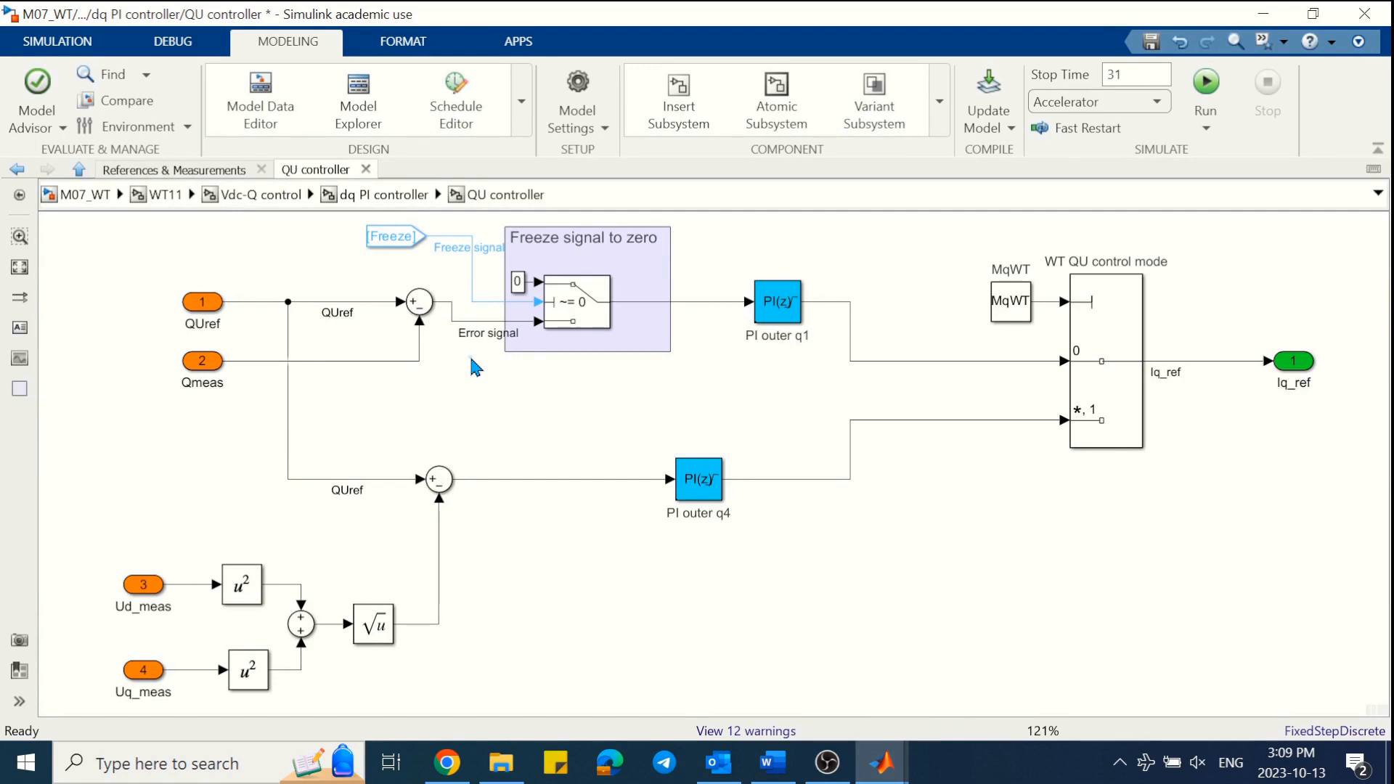
- Duplicate the QUref inport as a new inport named Freeze and wire it to the switch in place of the Freeze tag
{"action": "left_click_drag", "start_coordinate": [206, 303], "coordinate": [302, 238]}
{"action": "left_click", "coordinate": [348, 252]}
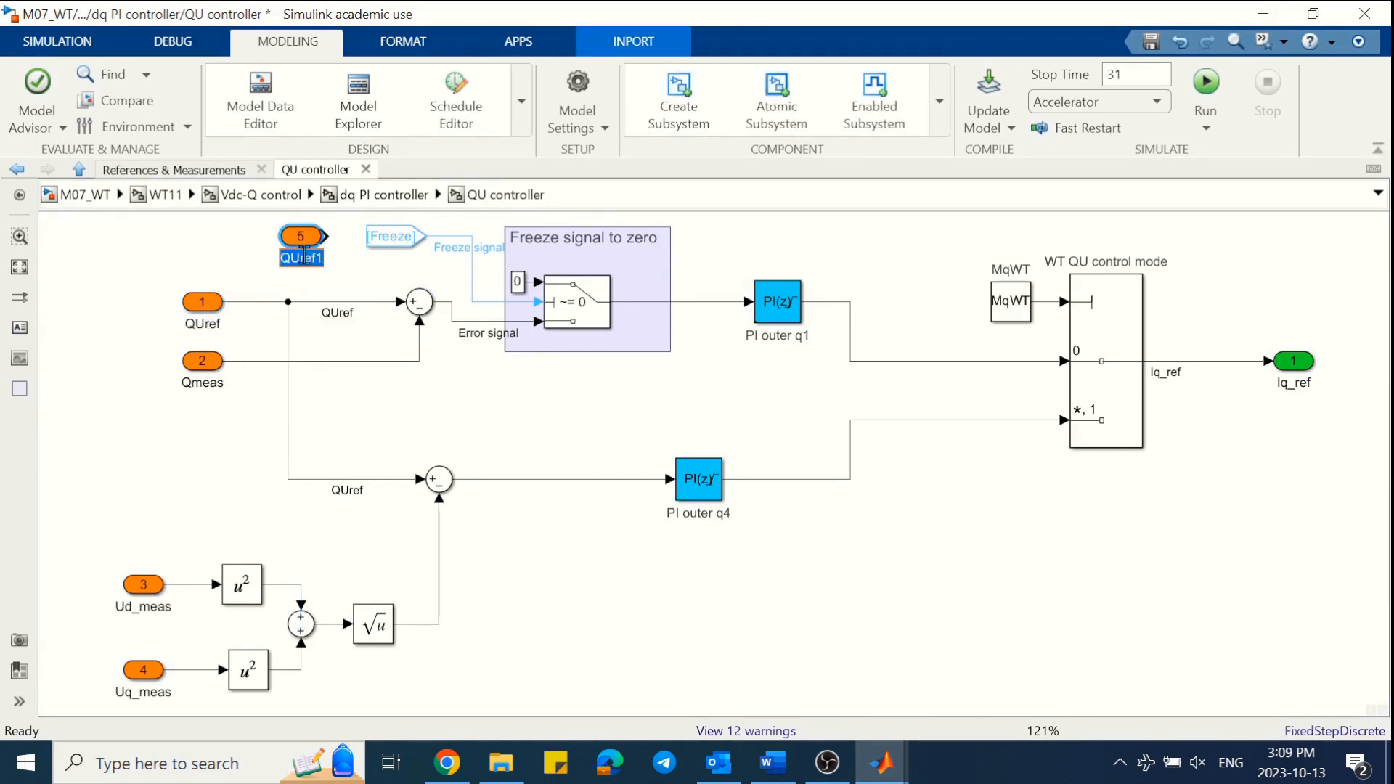
{"action": "type", "text": "Freeze"}
{"action": "left_click", "coordinate": [198, 244]}
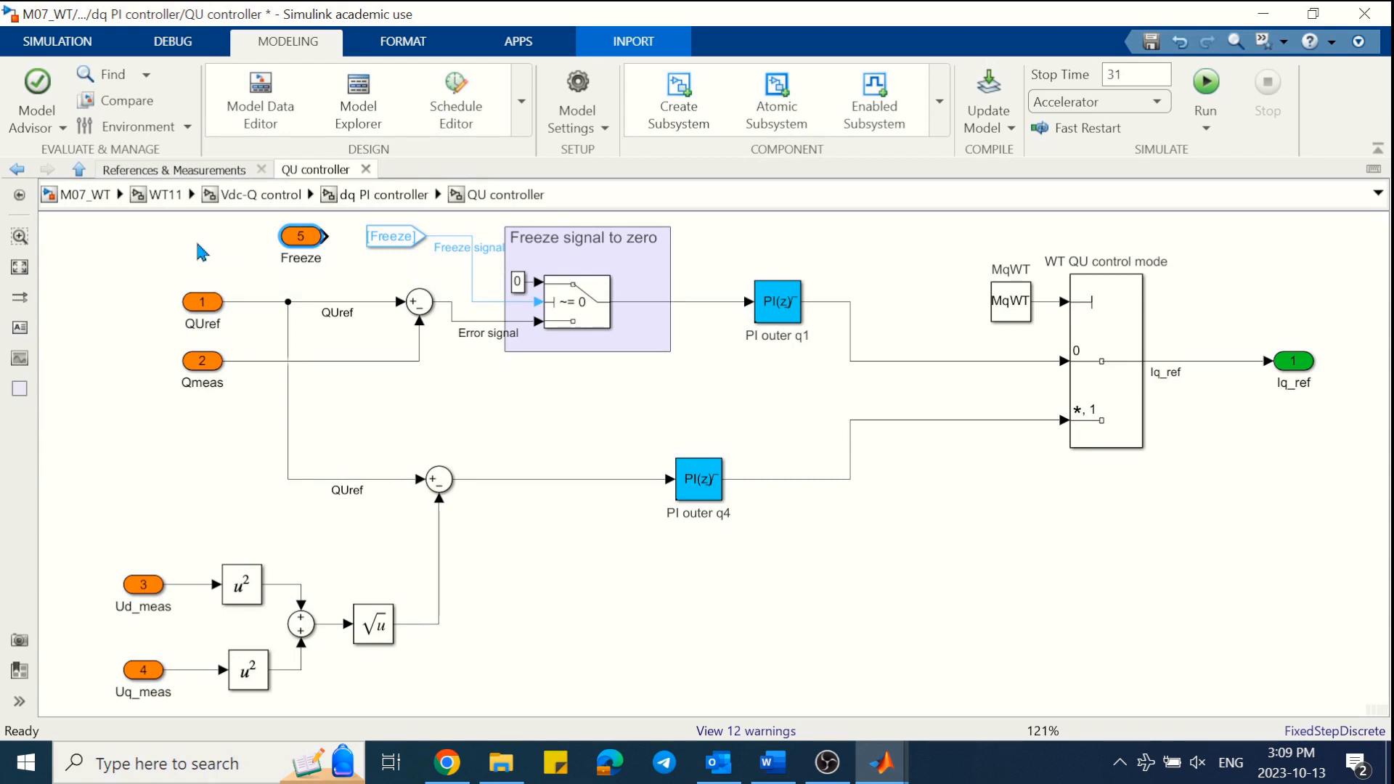
{"action": "left_click", "coordinate": [400, 242]}
{"action": "key", "text": "Delete"}
{"action": "left_click_drag", "start_coordinate": [431, 237], "coordinate": [325, 236]}
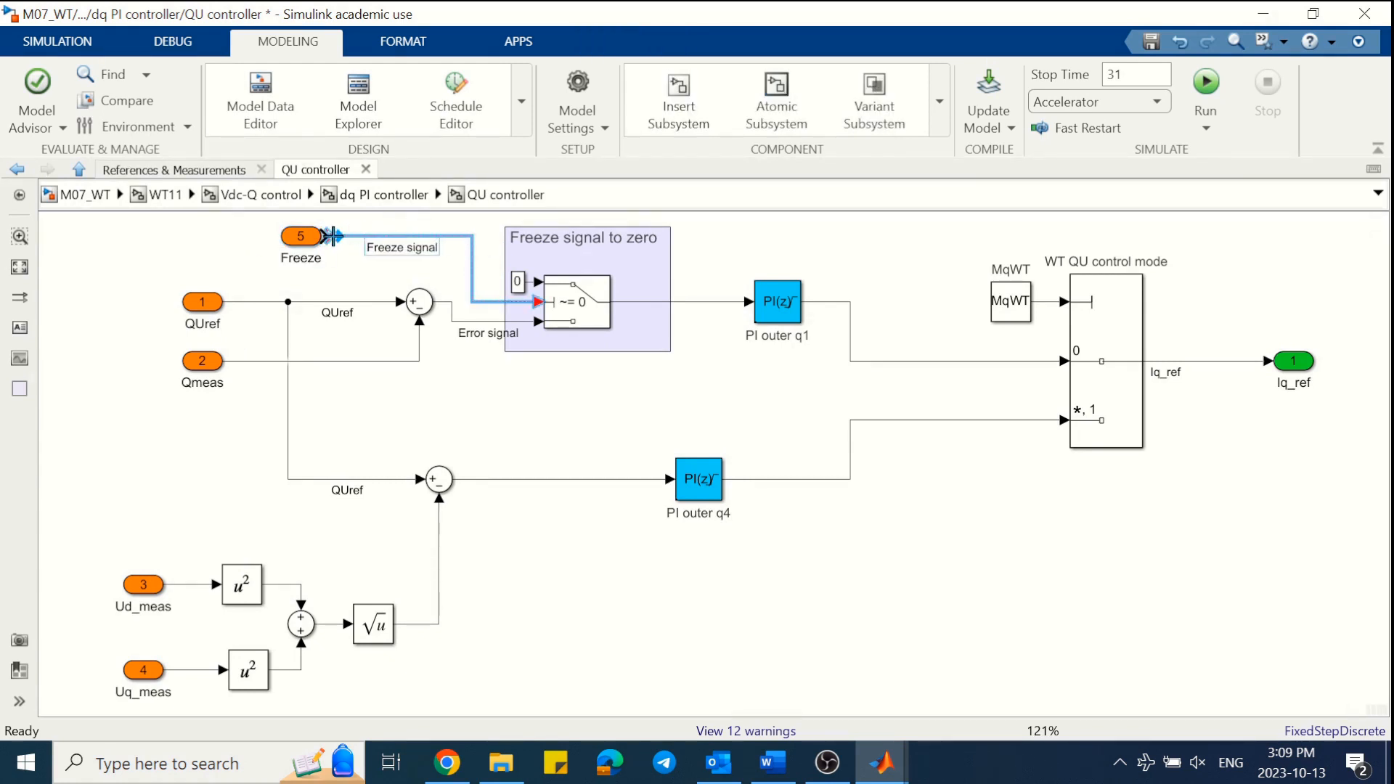
{"action": "left_click", "coordinate": [333, 270]}
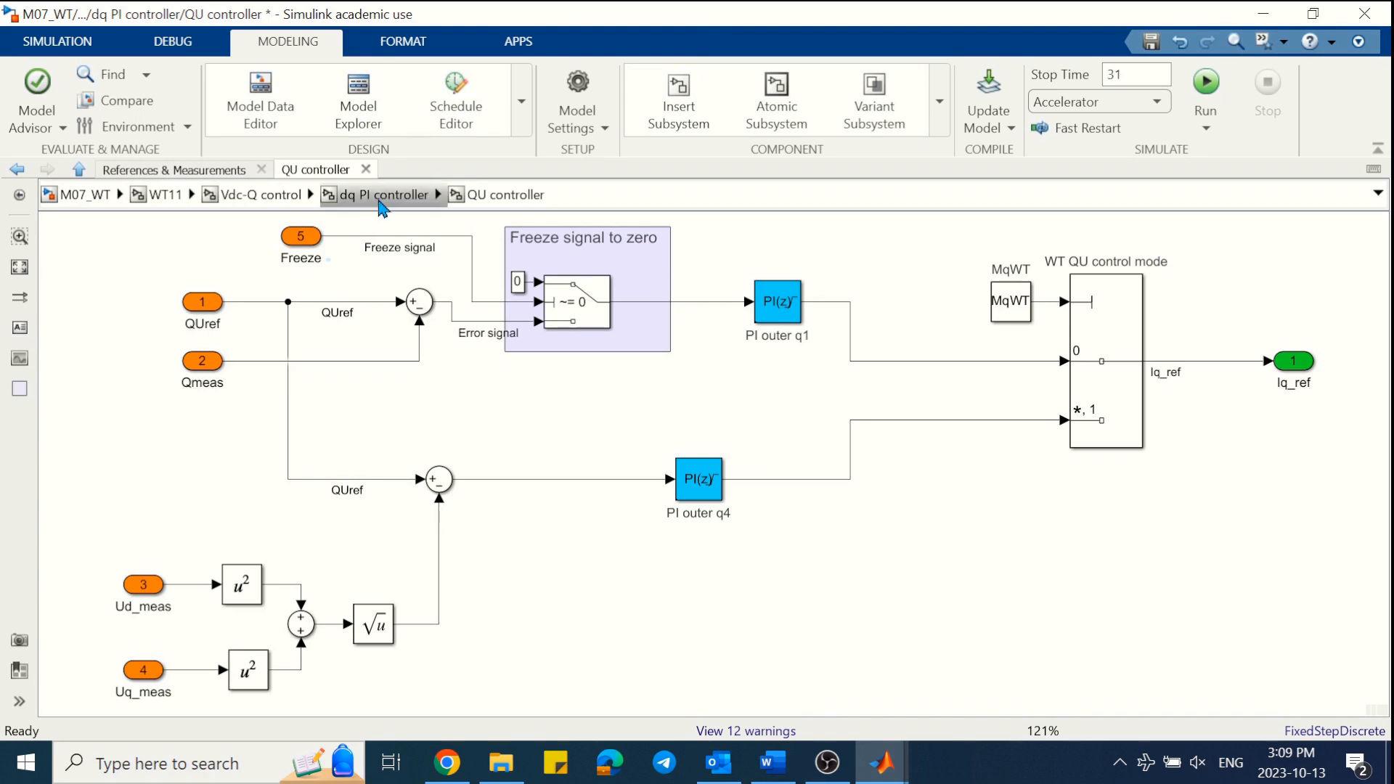
- Set the Freeze inport's foreground color to light blue
{"action": "left_click", "coordinate": [313, 237]}
{"action": "right_click", "coordinate": [314, 237]}
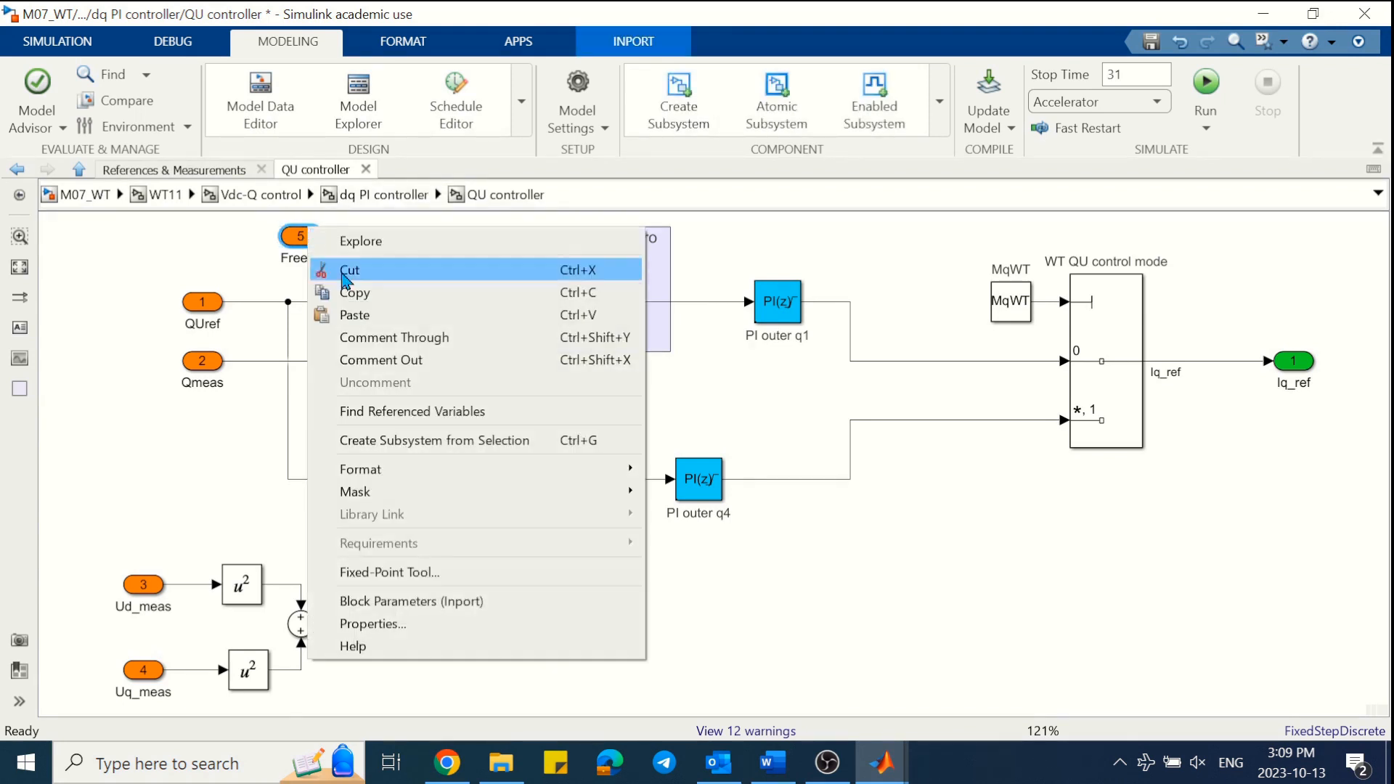
{"action": "mouse_move", "coordinate": [529, 469]}
{"action": "mouse_move", "coordinate": [916, 530]}
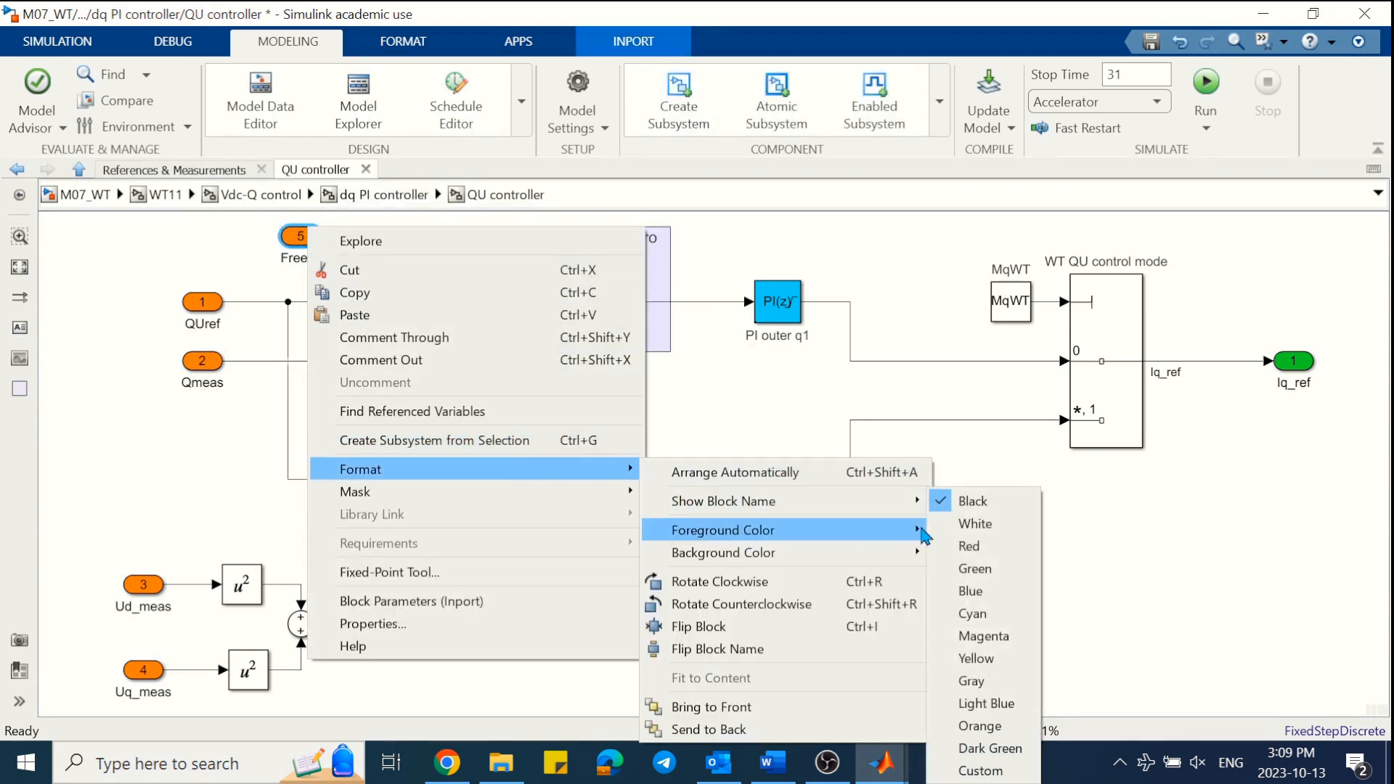
{"action": "left_click", "coordinate": [974, 526]}
{"action": "left_click", "coordinate": [539, 418]}
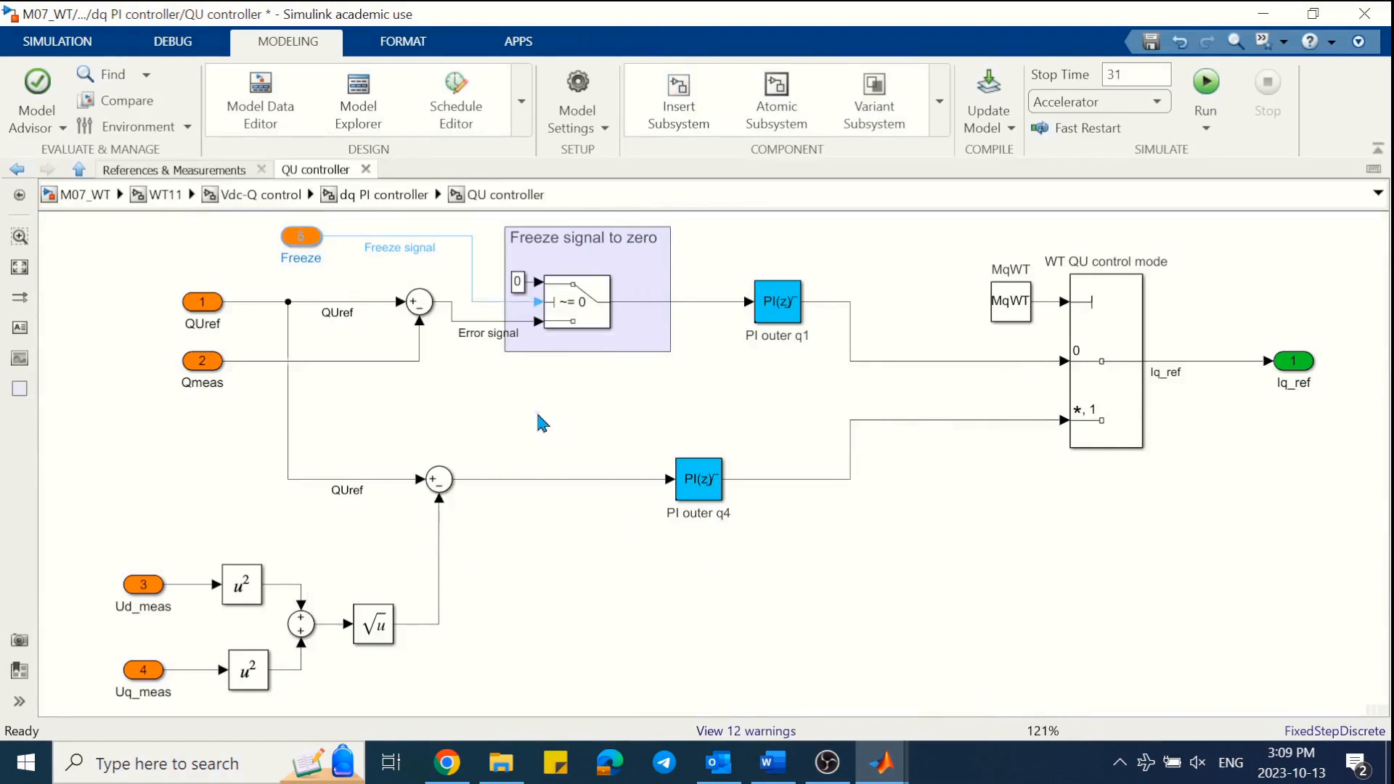
- In dq PI controller, add a Goto block below the F_FRT scope, widen it and set its tag to Freeze
{"action": "left_click", "coordinate": [390, 198]}
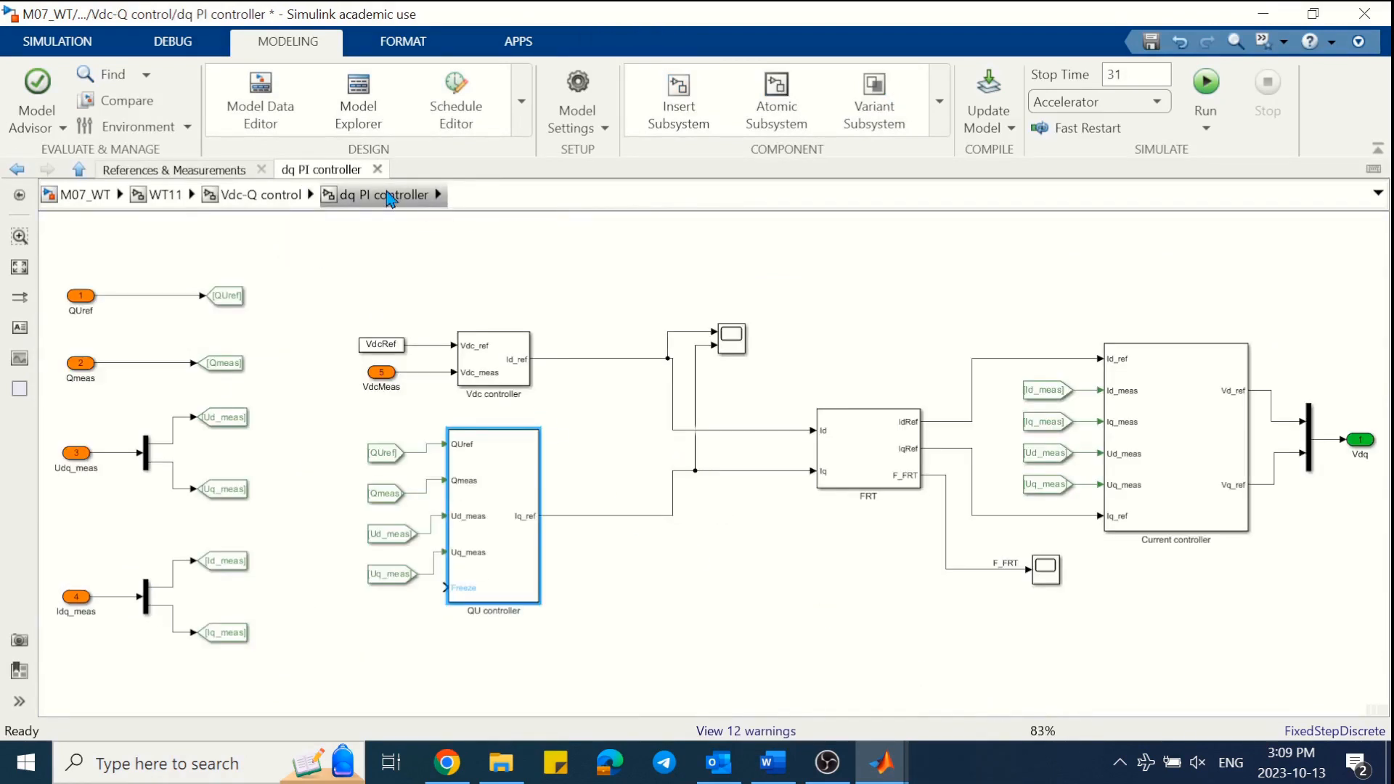
{"action": "double_click", "coordinate": [968, 623]}
{"action": "type", "text": "goto"}
{"action": "key", "text": "Return"}
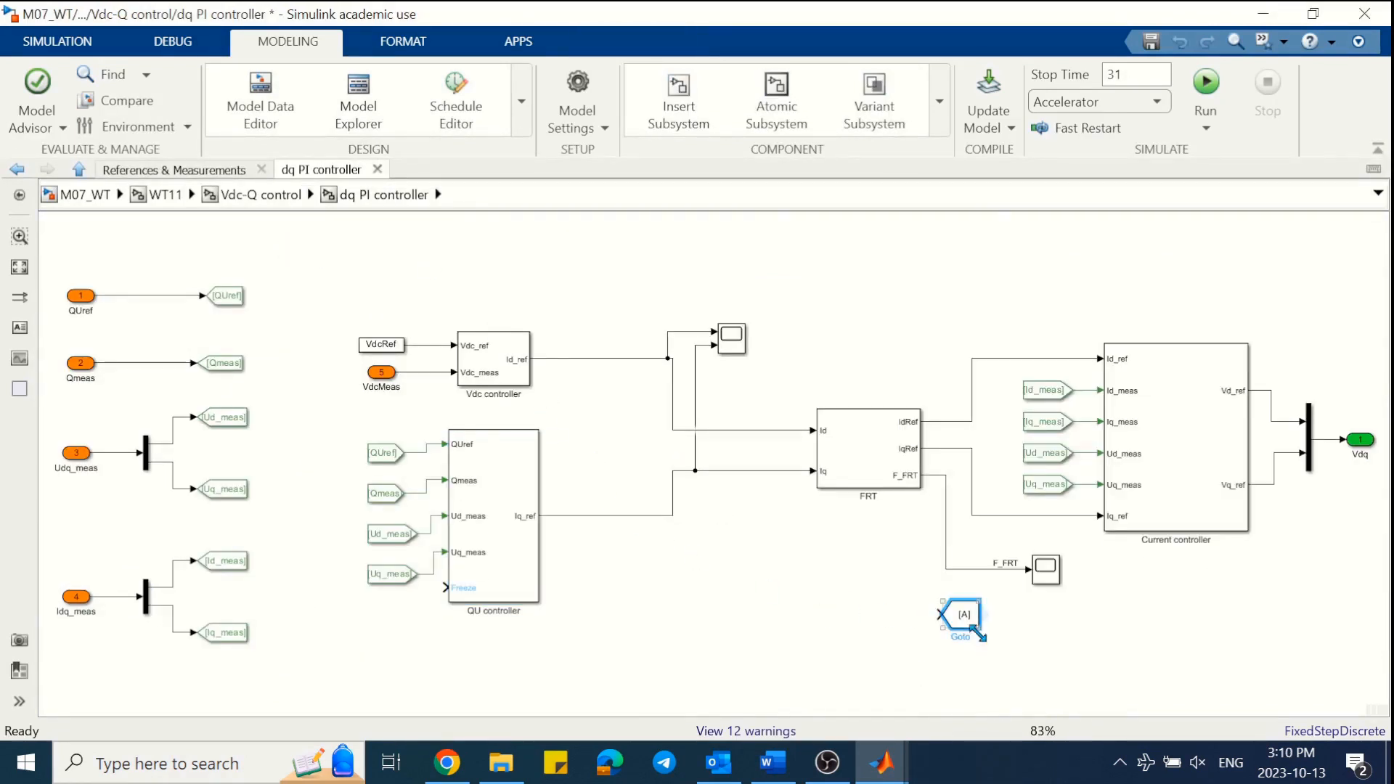
{"action": "left_click_drag", "start_coordinate": [982, 633], "coordinate": [1002, 622]}
{"action": "double_click", "coordinate": [977, 610]}
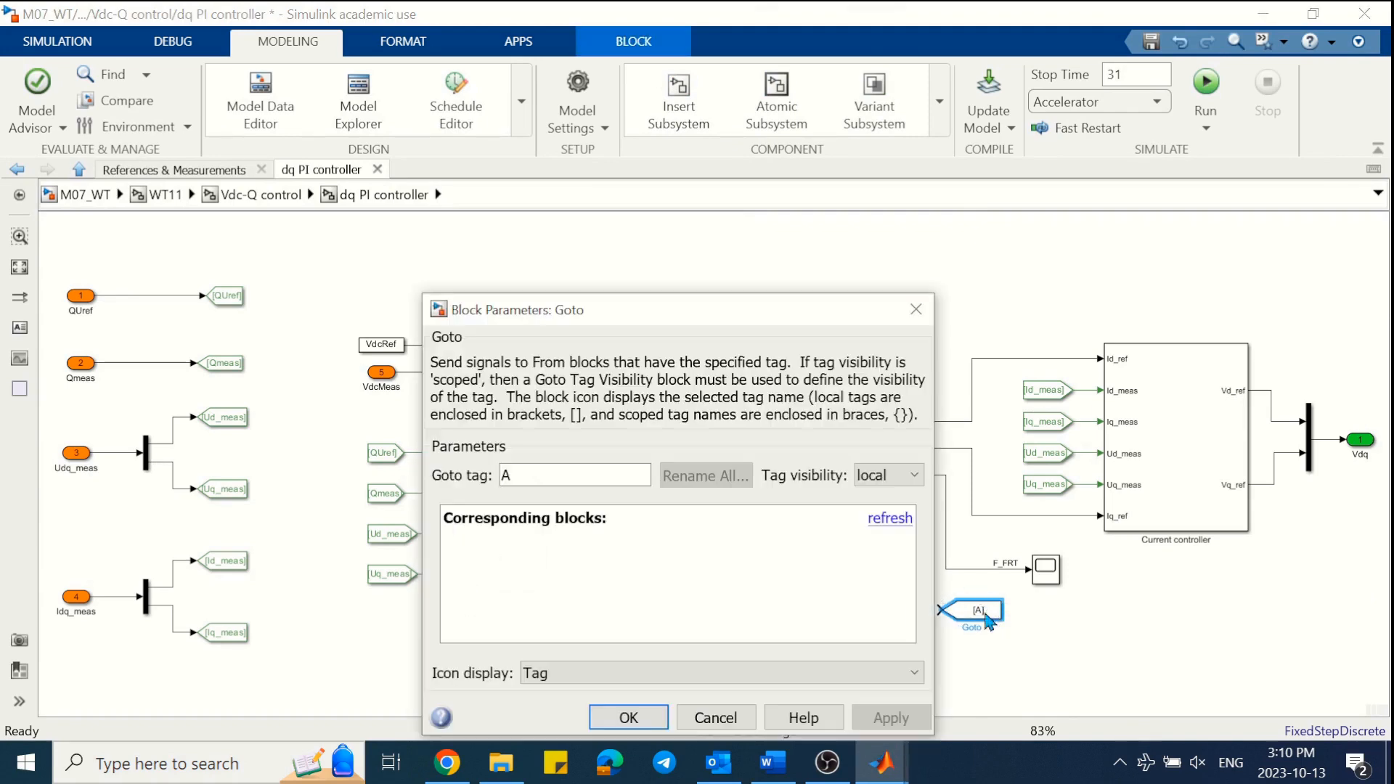
{"action": "double_click", "coordinate": [516, 482]}
{"action": "type", "text": "Freeze"}
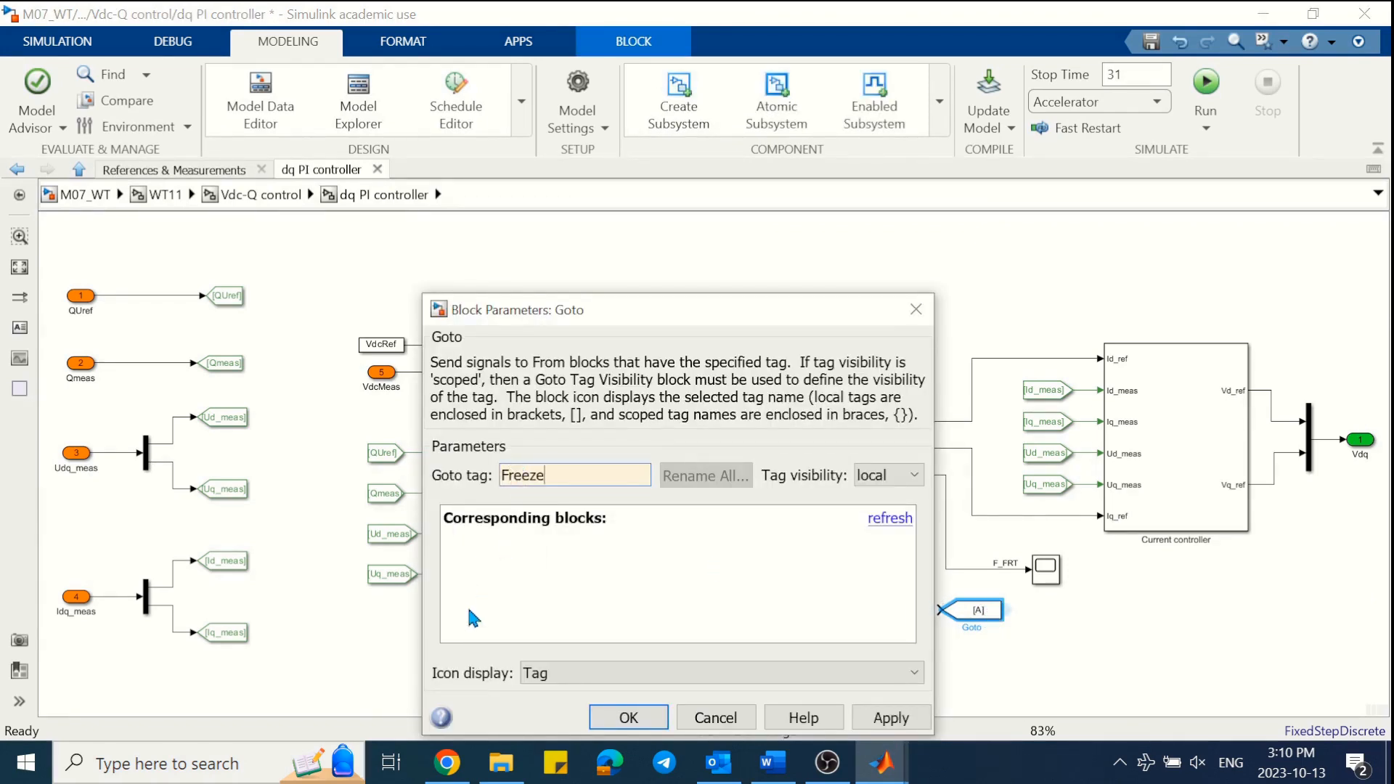
{"action": "key", "text": "Return"}
- Replace the F_FRT scope with the Freeze Goto block and set the block's foreground color to light blue
{"action": "mouse_move", "coordinate": [1028, 567]}
{"action": "left_mouse_down"}
{"action": "mouse_move", "coordinate": [937, 609]}
{"action": "mouse_move", "coordinate": [1024, 591]}
{"action": "left_mouse_up"}
{"action": "left_click", "coordinate": [1056, 585]}
{"action": "key", "text": "Delete"}
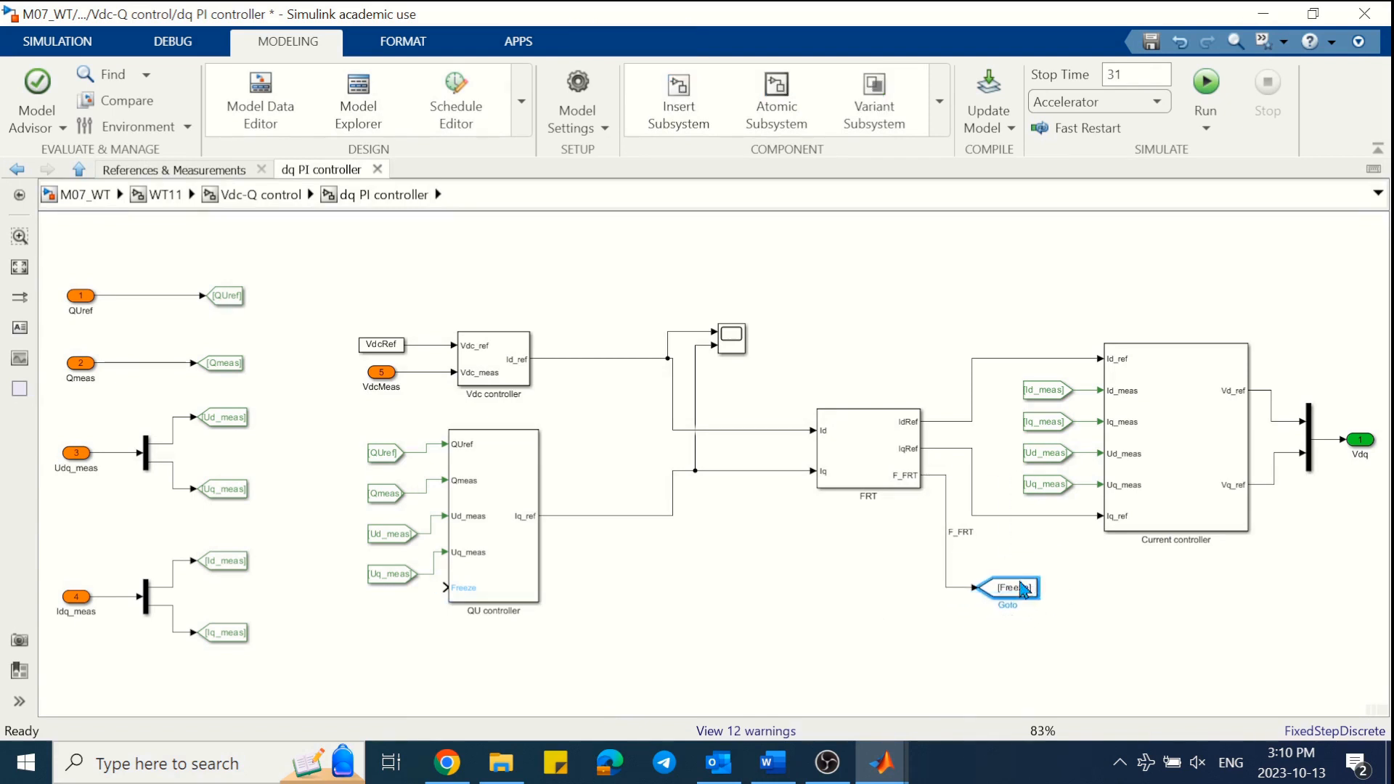
{"action": "right_click", "coordinate": [1024, 592]}
{"action": "mouse_move", "coordinate": [1083, 395]}
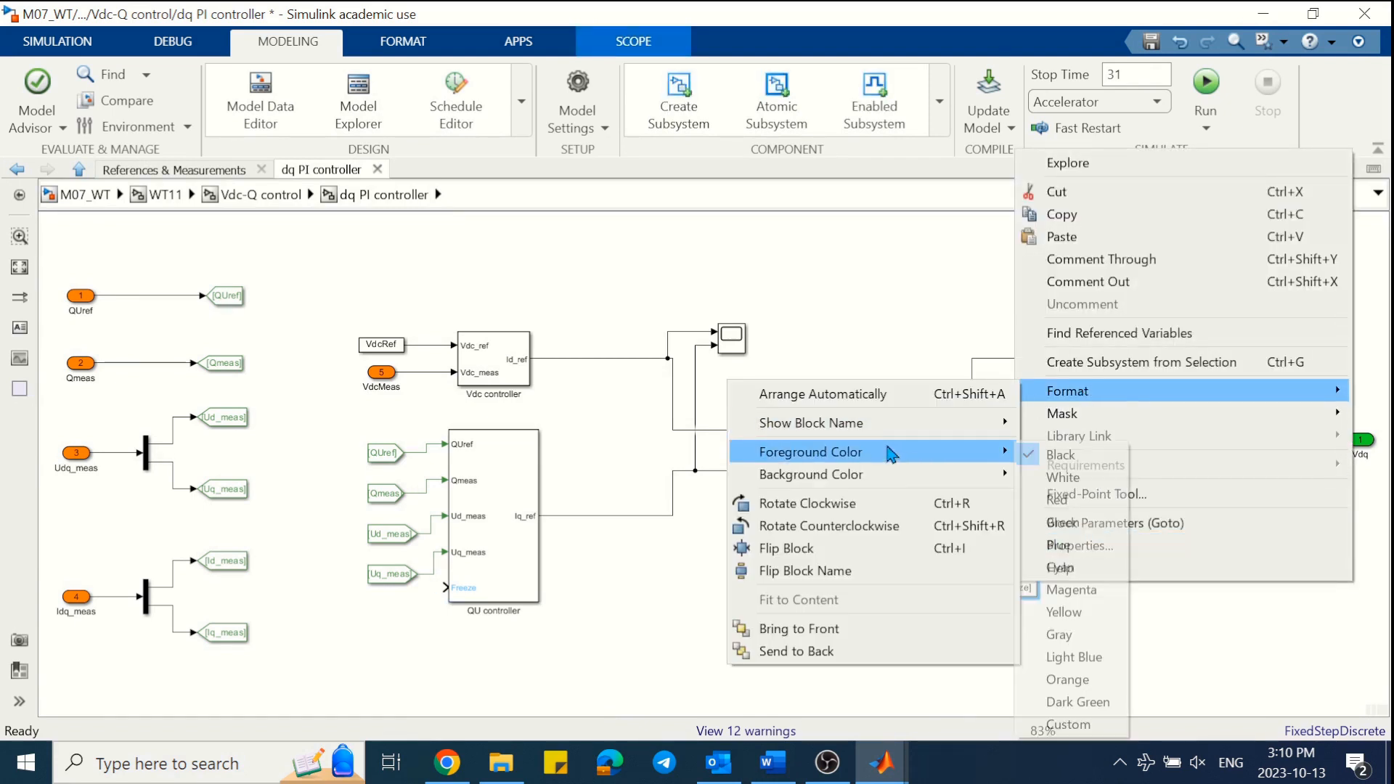
{"action": "left_click", "coordinate": [1073, 684]}
- Wire a Freeze From tag to the QU controller's Freeze input, enlarging the block and aligning the tag with the port
{"action": "left_click_drag", "start_coordinate": [1042, 590], "coordinate": [441, 592]}
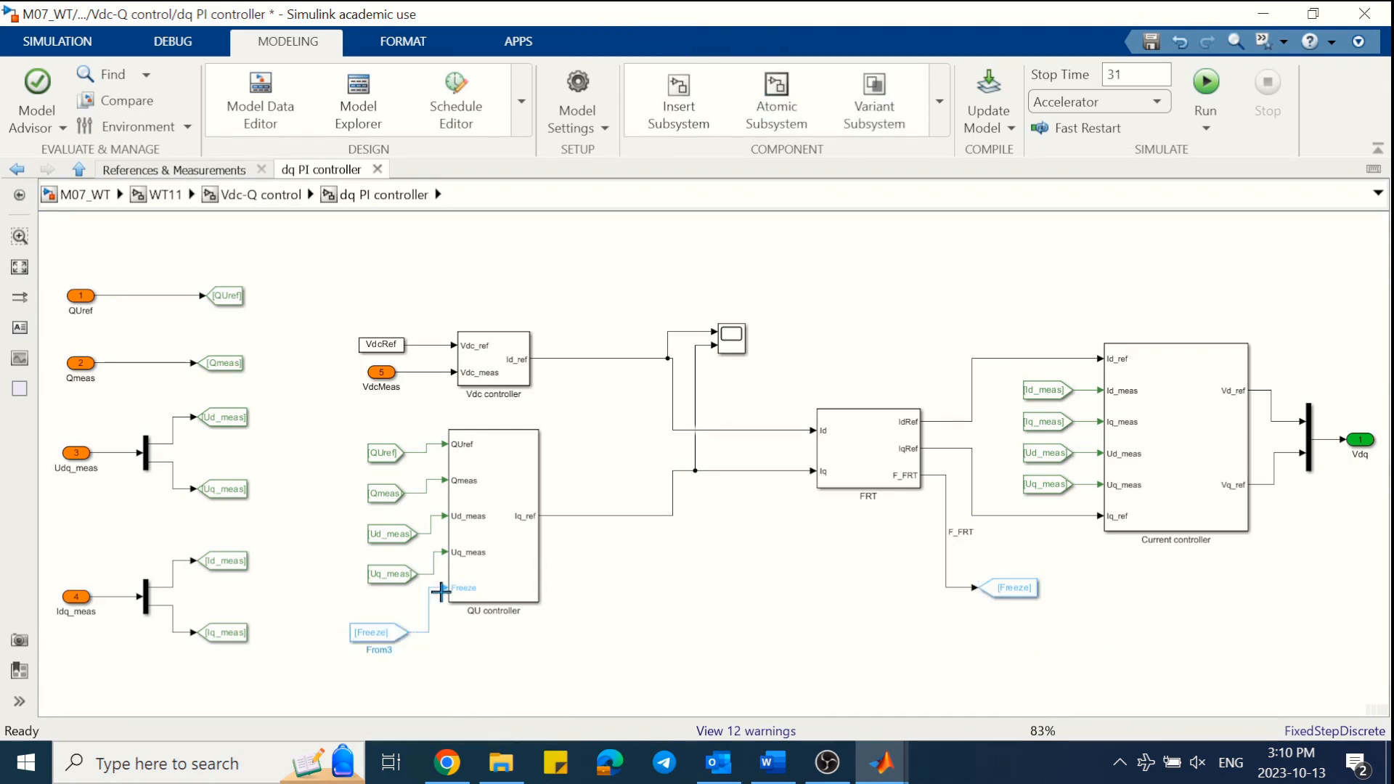
{"action": "left_click_drag", "start_coordinate": [538, 602], "coordinate": [540, 640]}
{"action": "left_click_drag", "start_coordinate": [389, 639], "coordinate": [401, 621]}
{"action": "left_click", "coordinate": [607, 613]}
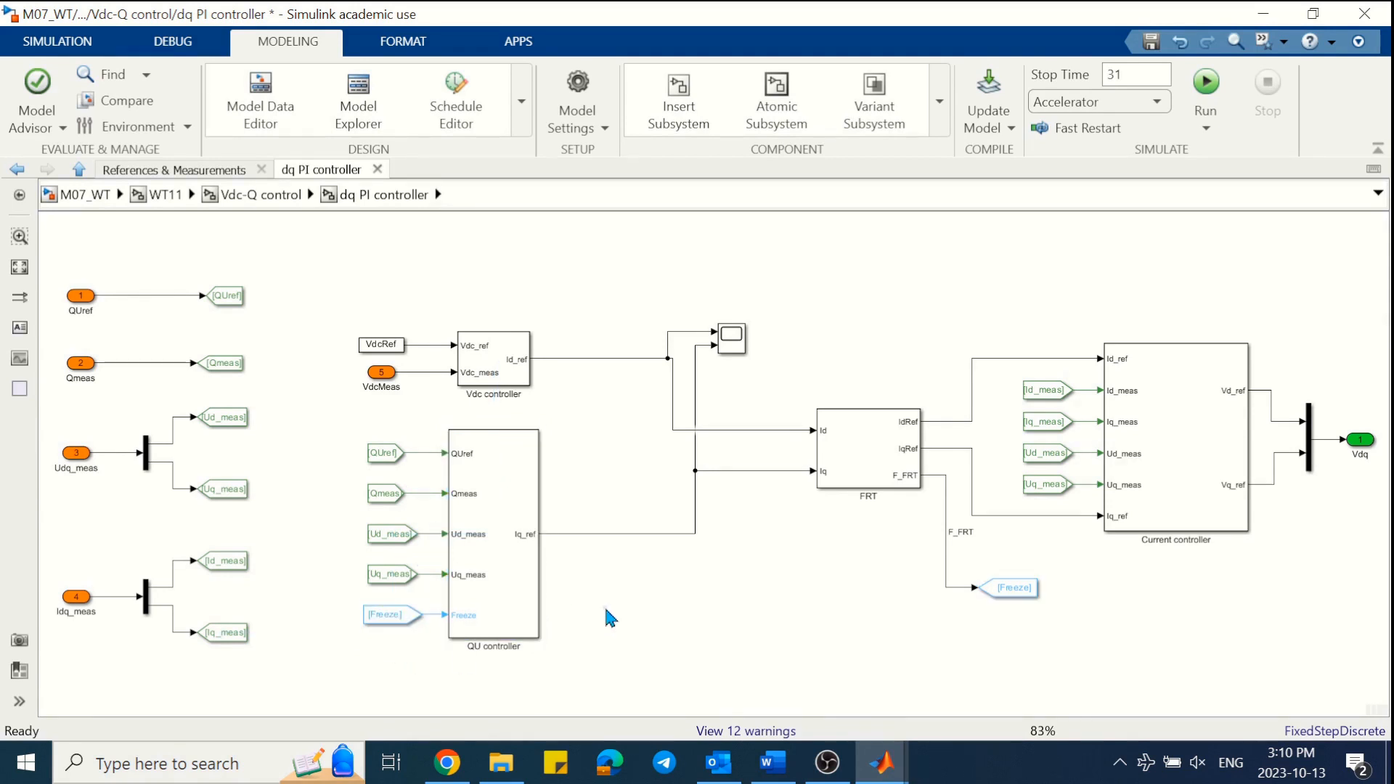
- Rerun the simulation and compare the Vdc and QU controller outputs in Scope1
{"action": "double_click", "coordinate": [731, 339]}
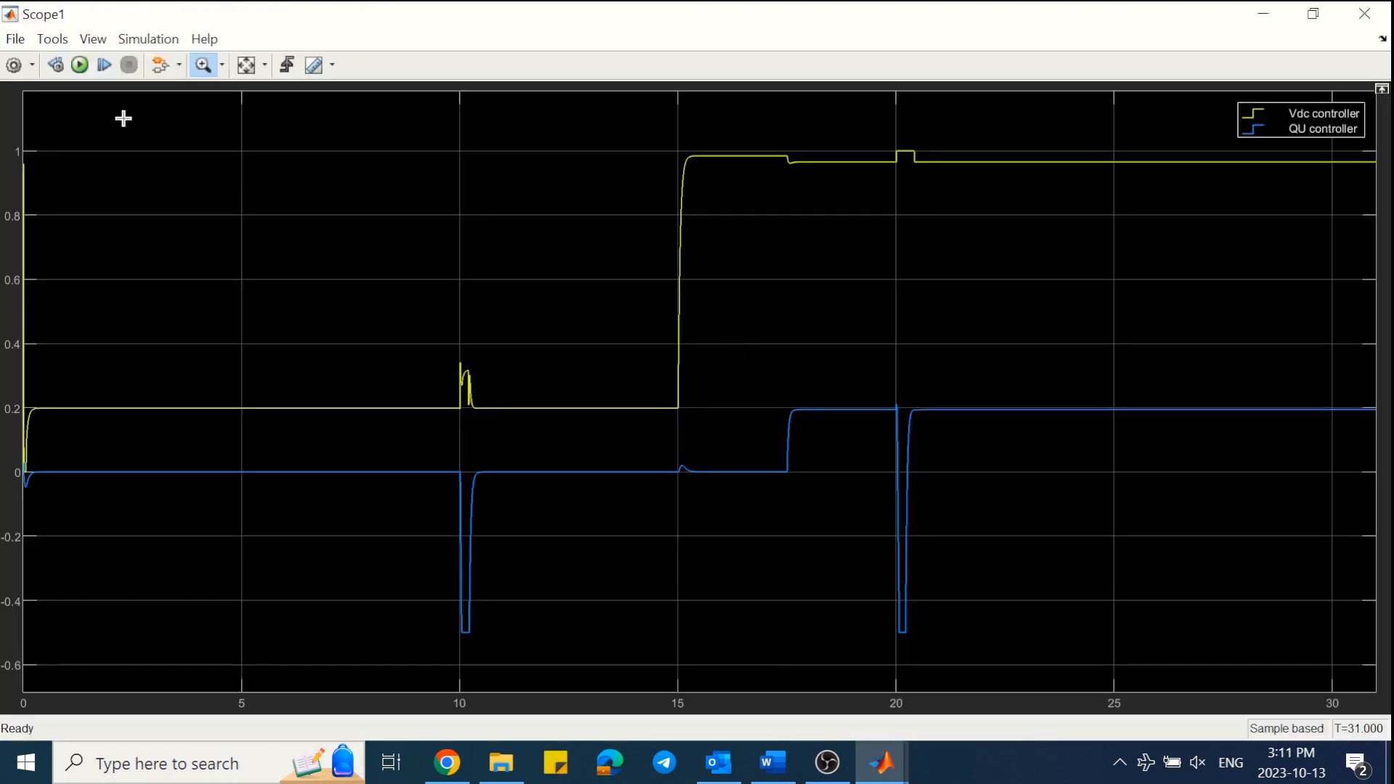
{"action": "left_click", "coordinate": [79, 73]}
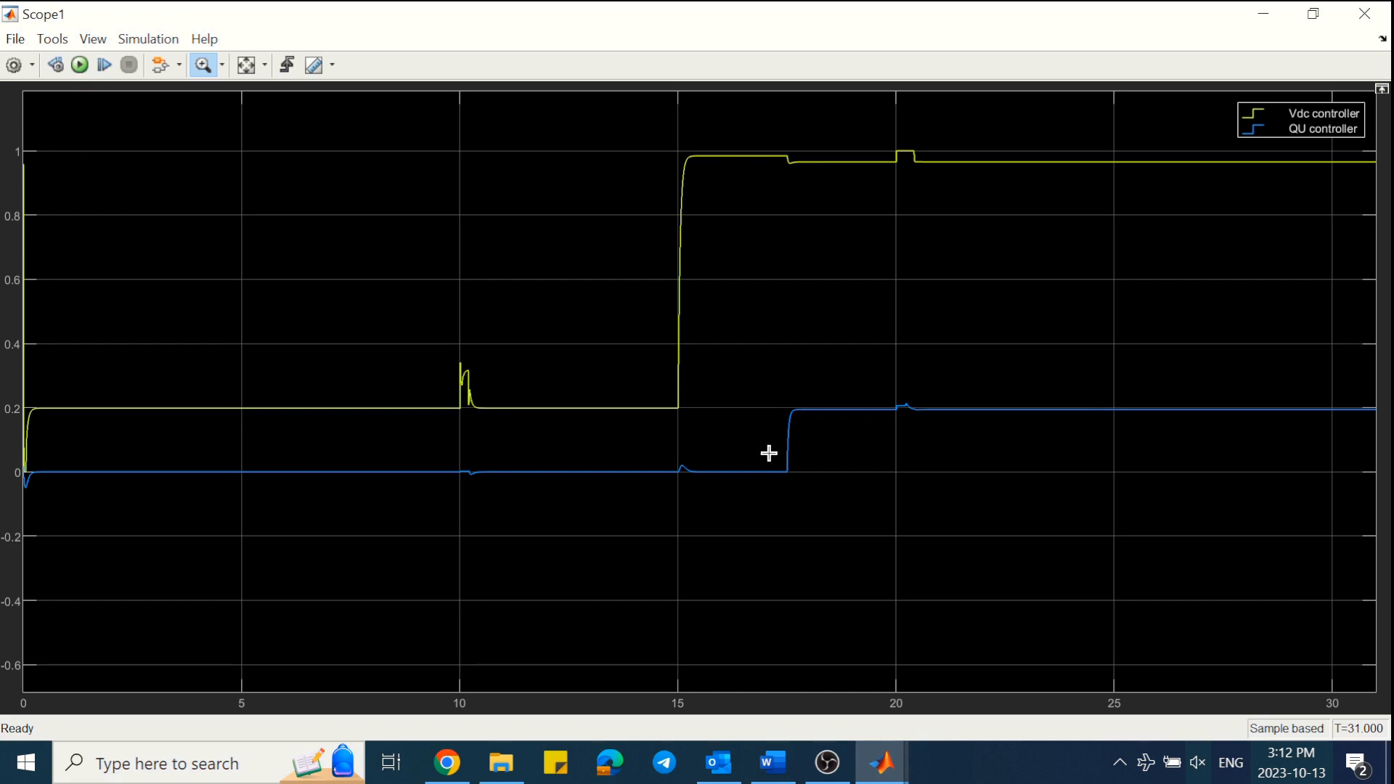
{"action": "left_click", "coordinate": [1364, 13]}
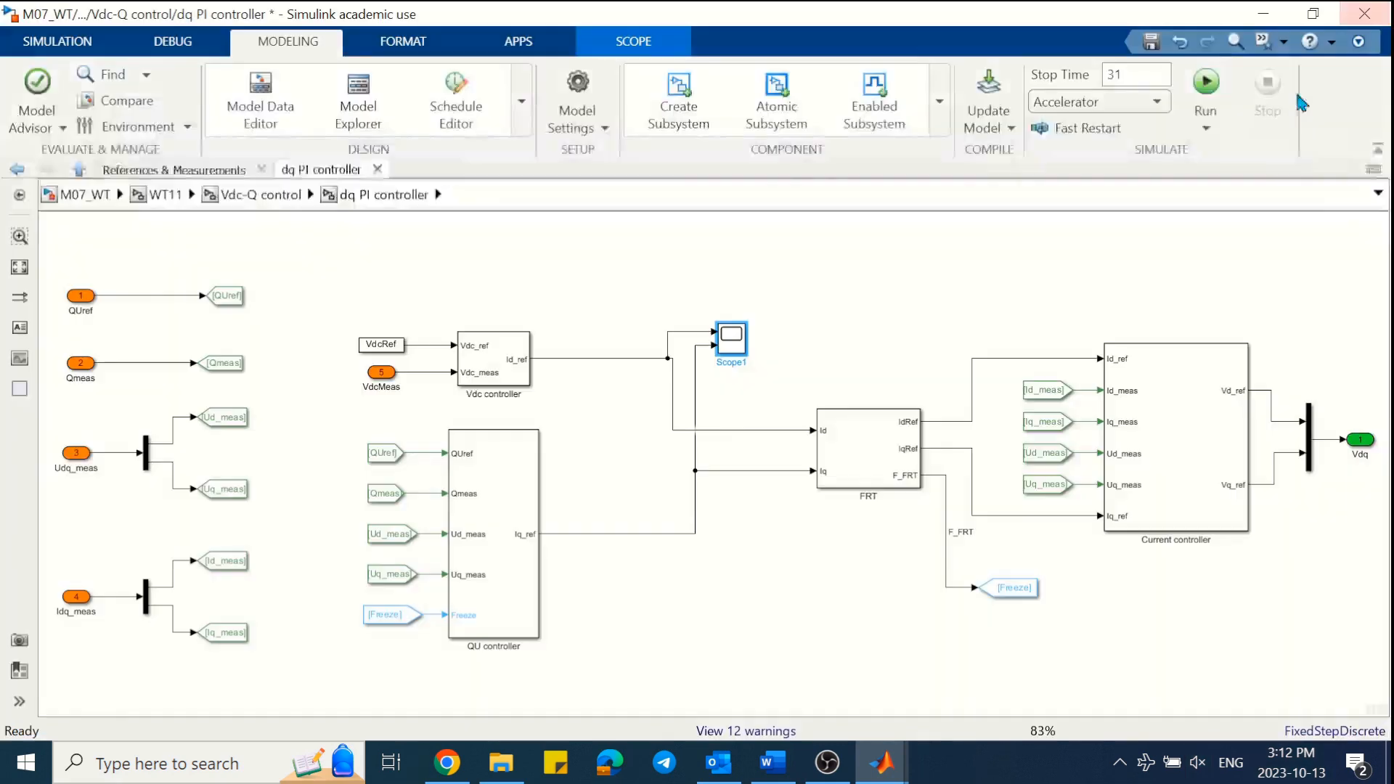
- Examine the PwtGrid and QwtGrid scopes in References & Measurements, scaling each plot to fit
{"action": "left_click", "coordinate": [174, 169]}
{"action": "double_click", "coordinate": [436, 363]}
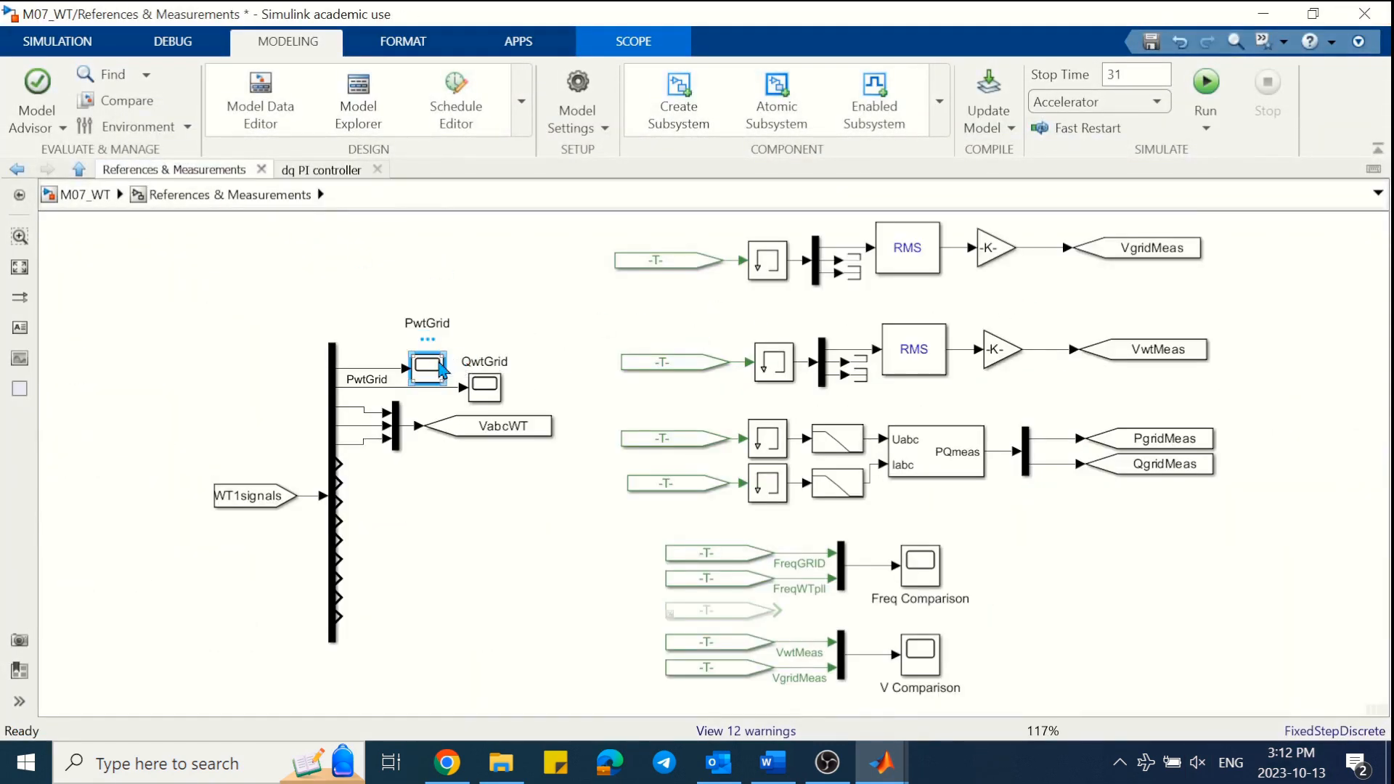
{"action": "left_click", "coordinate": [246, 66]}
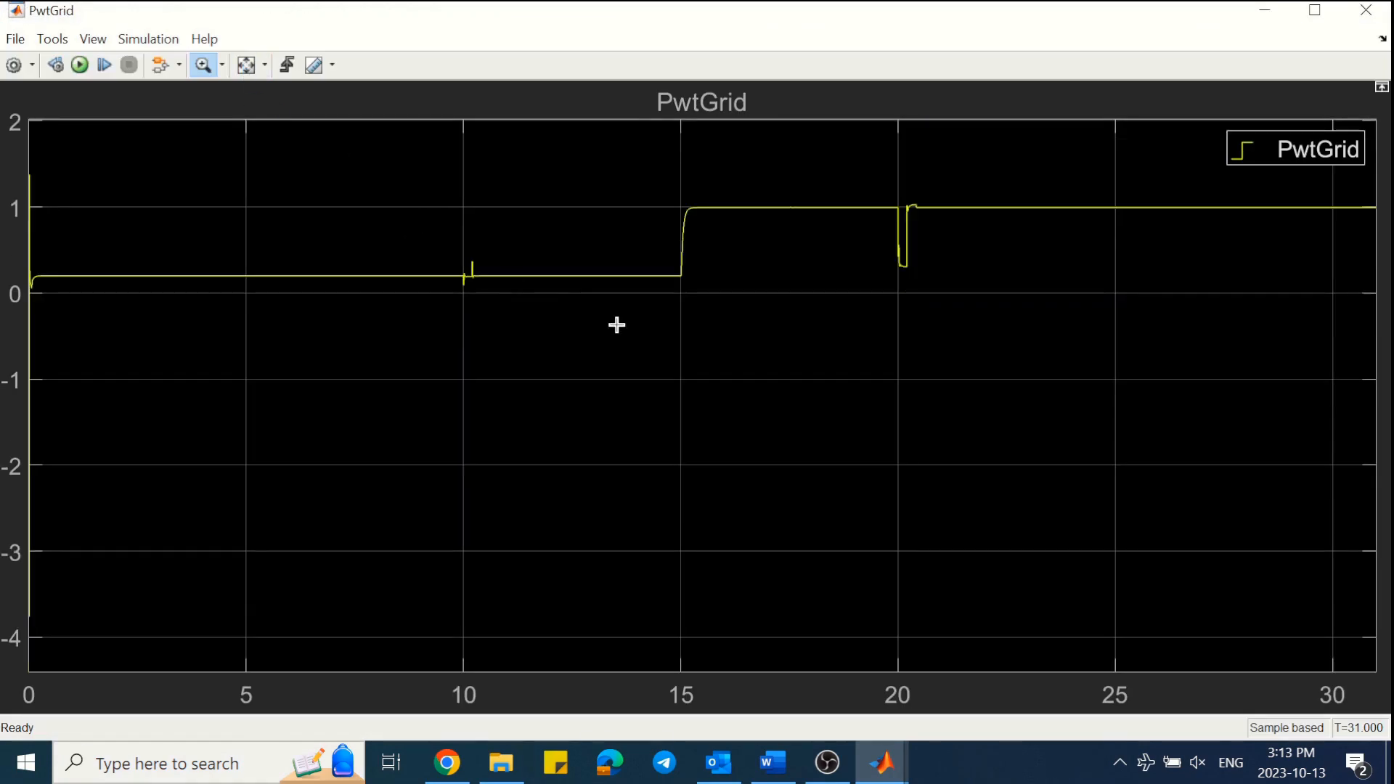
{"action": "left_click", "coordinate": [1365, 11]}
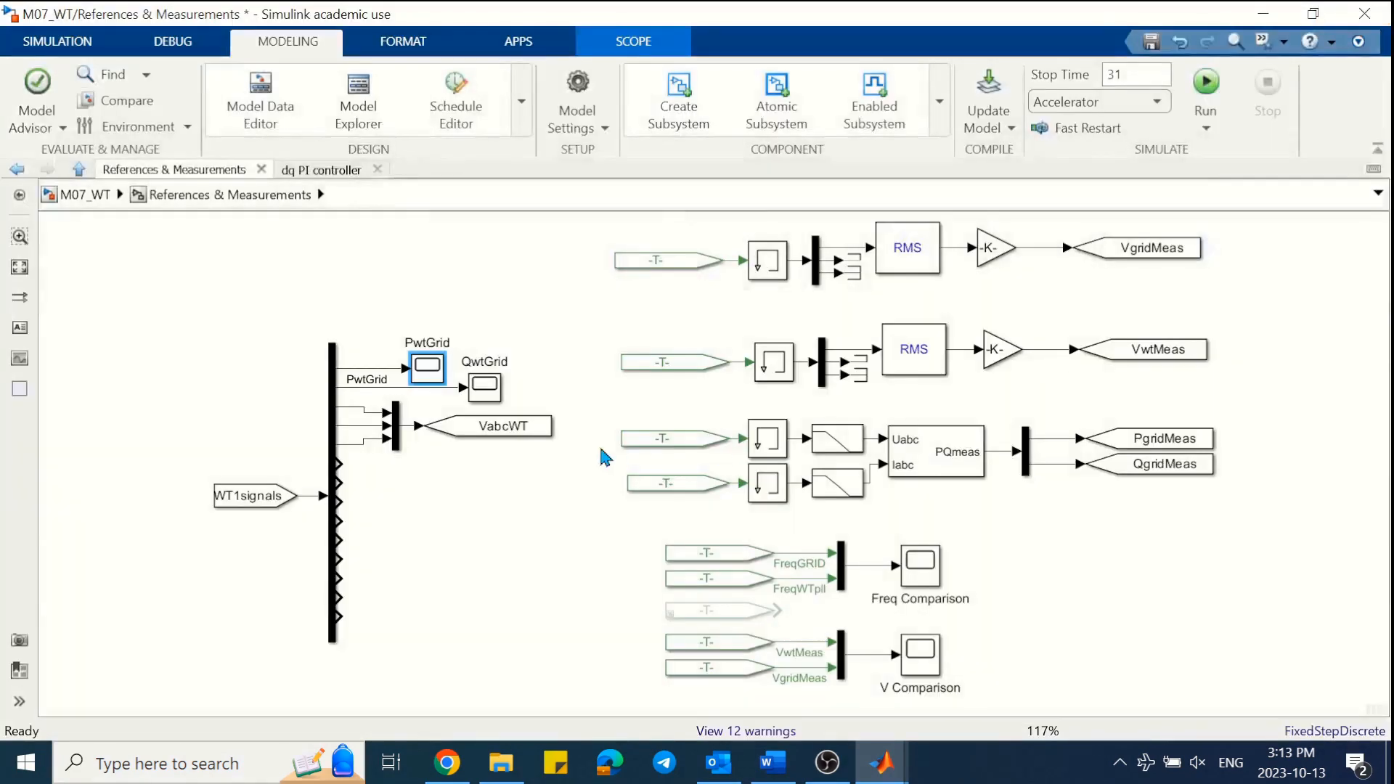
{"action": "double_click", "coordinate": [486, 390]}
{"action": "left_click_drag", "start_coordinate": [486, 389], "coordinate": [435, 389]}
{"action": "left_click", "coordinate": [247, 65]}
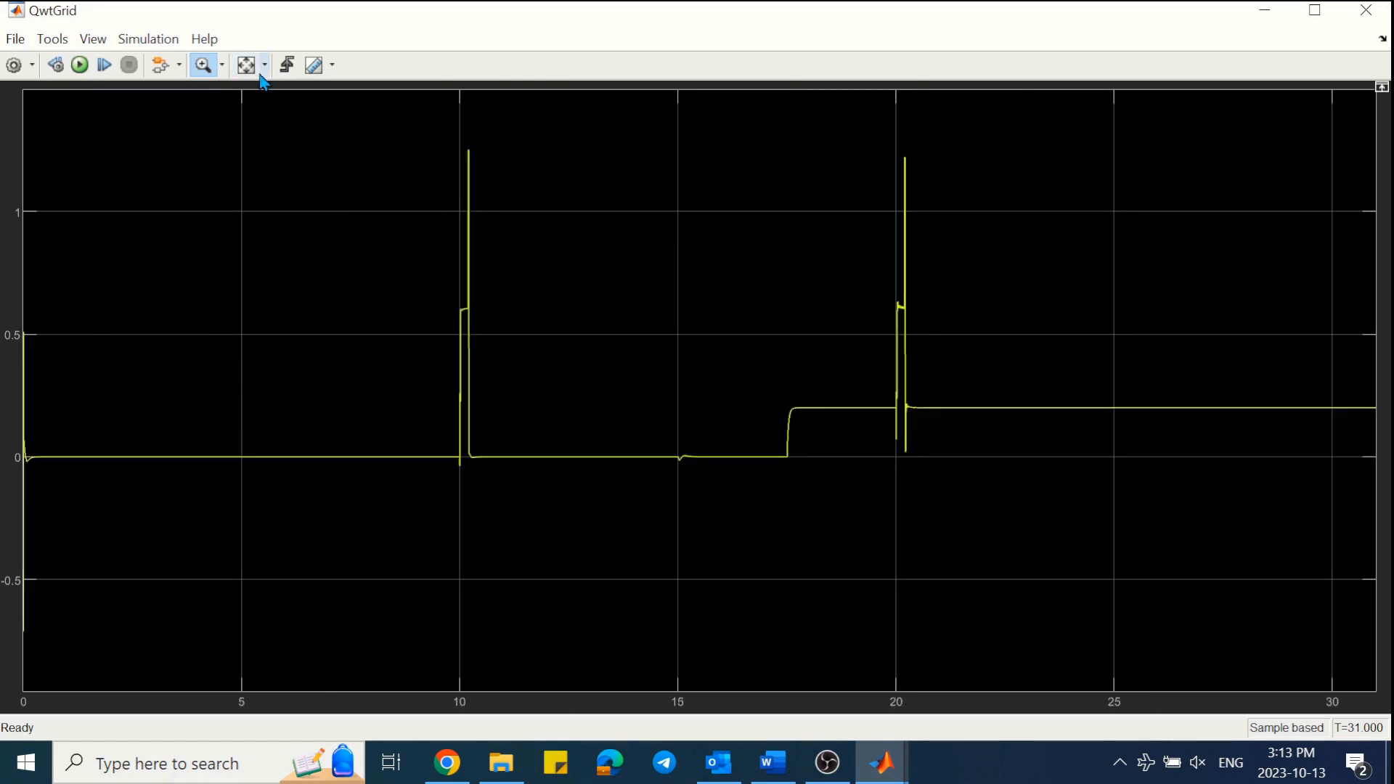
{"action": "left_click", "coordinate": [1365, 10]}
- Open the Vdc controller, add a scope and connect it to the error signal ahead of PI outer q2
{"action": "left_click", "coordinate": [320, 173]}
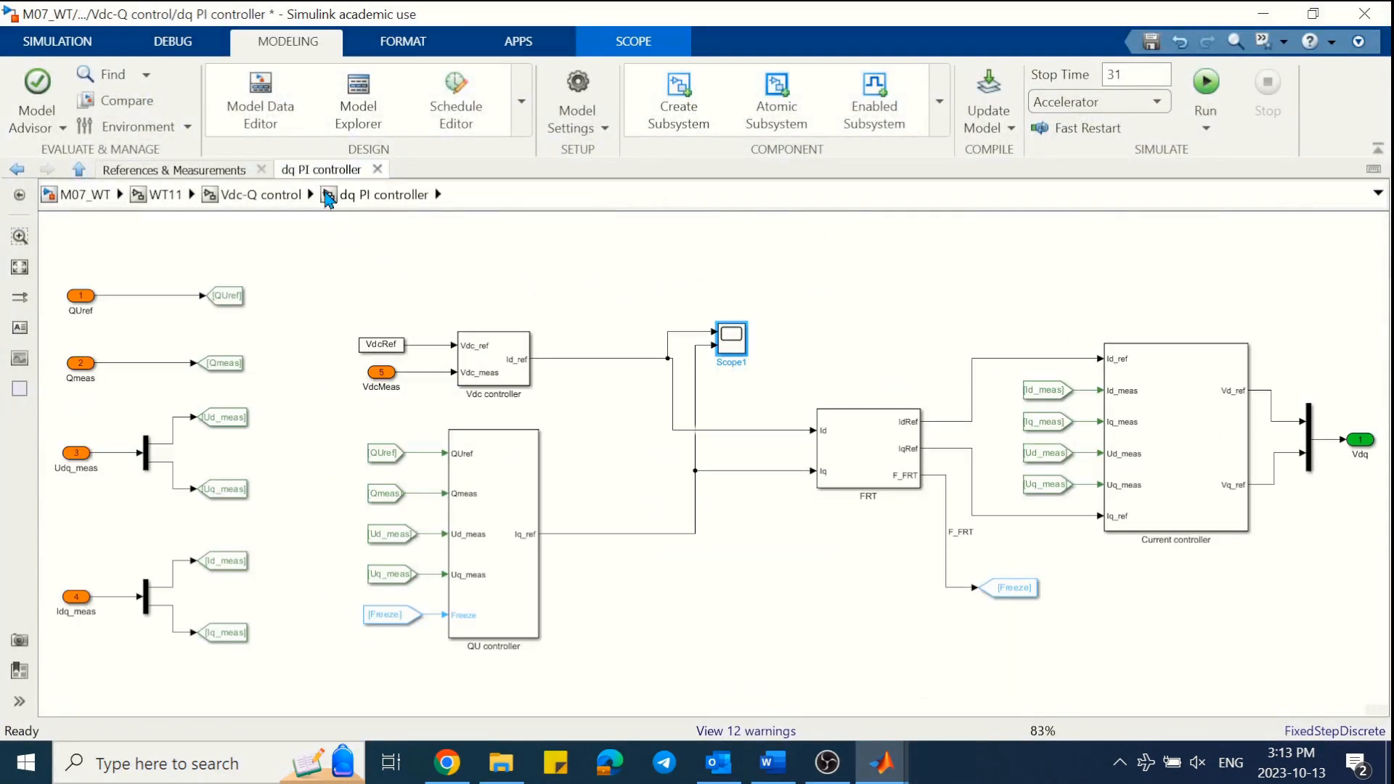
{"action": "left_click", "coordinate": [494, 353]}
{"action": "double_click", "coordinate": [493, 354]}
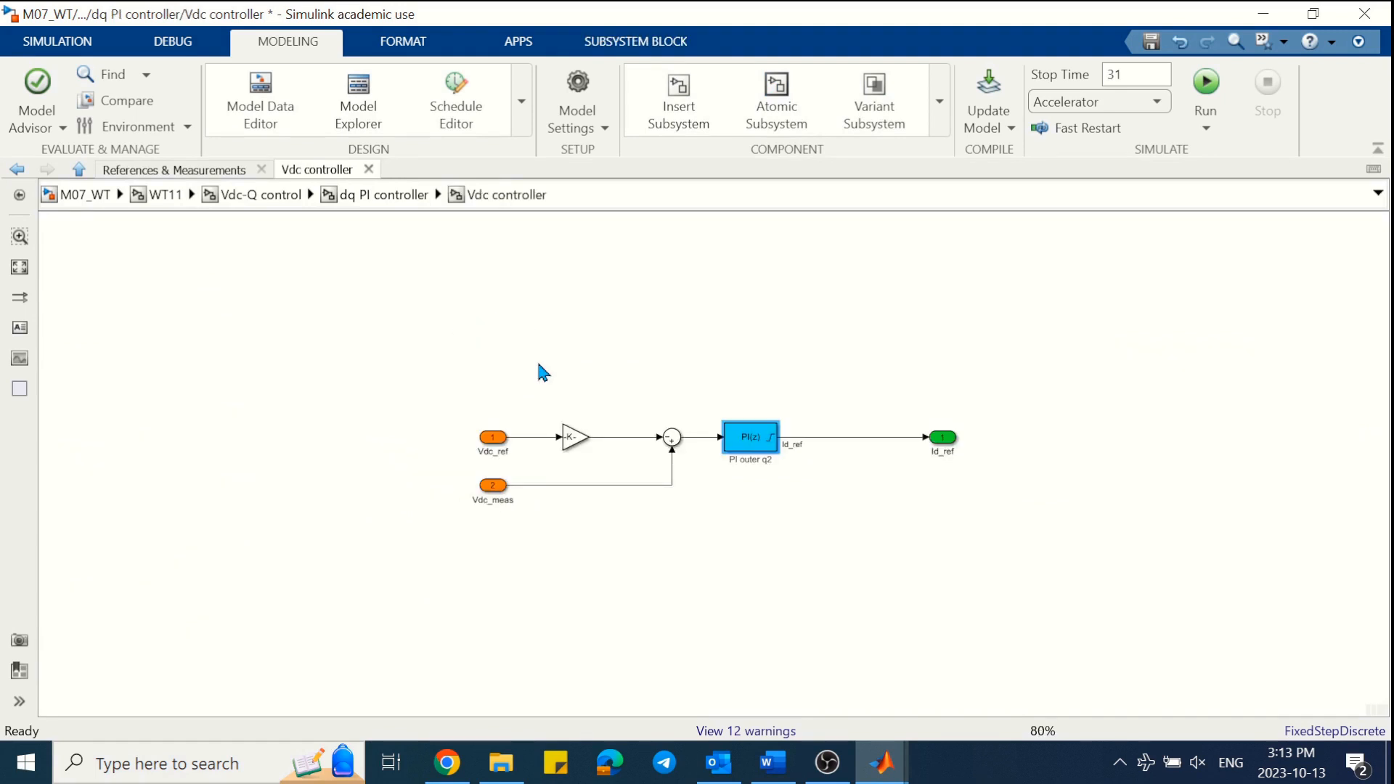
{"action": "double_click", "coordinate": [723, 353]}
{"action": "type", "text": "scope"}
{"action": "key", "text": "Return"}
{"action": "mouse_move", "coordinate": [722, 354]}
{"action": "left_mouse_down"}
{"action": "mouse_move", "coordinate": [755, 365]}
{"action": "mouse_move", "coordinate": [699, 437]}
{"action": "left_mouse_up"}
- Run the simulation and examine the Vdc controller's error signal in the maximized scope
{"action": "left_click", "coordinate": [1204, 86]}
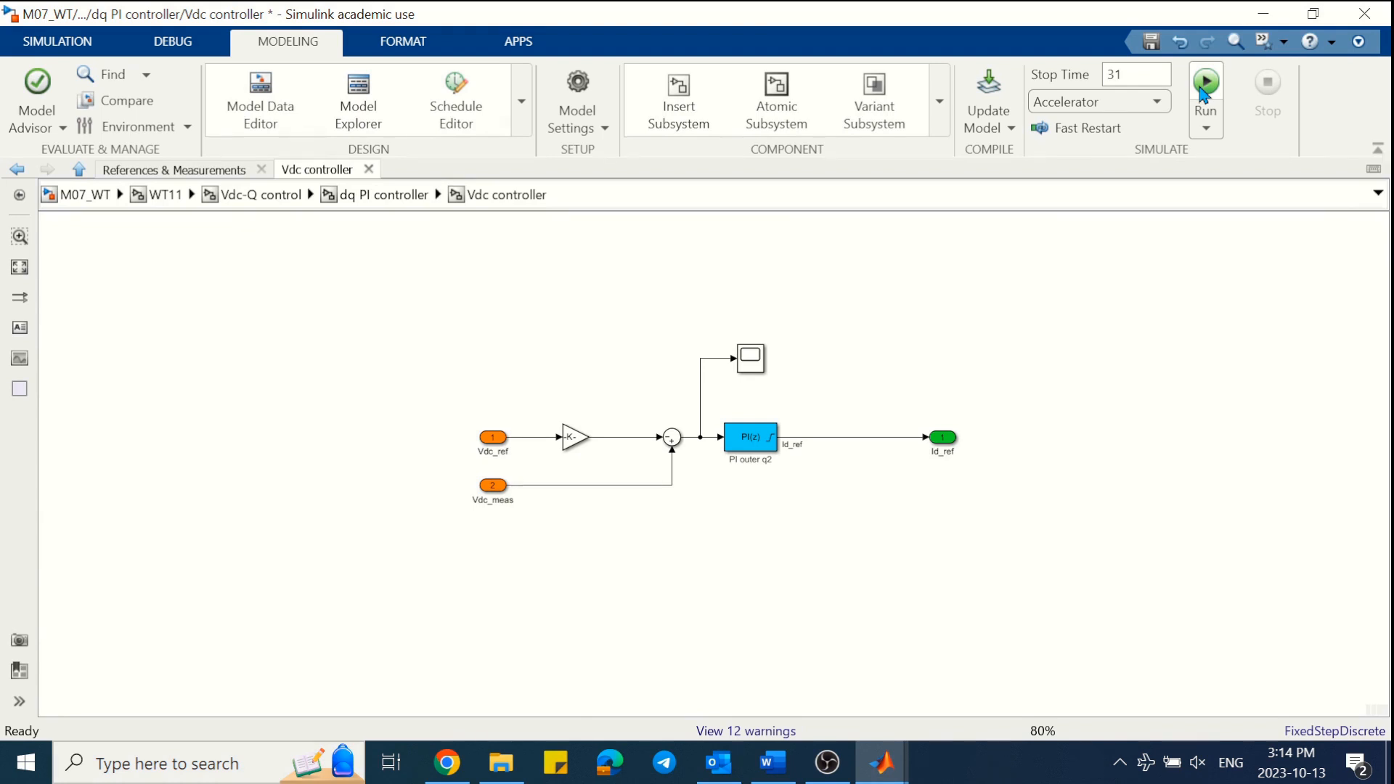
{"action": "double_click", "coordinate": [751, 359]}
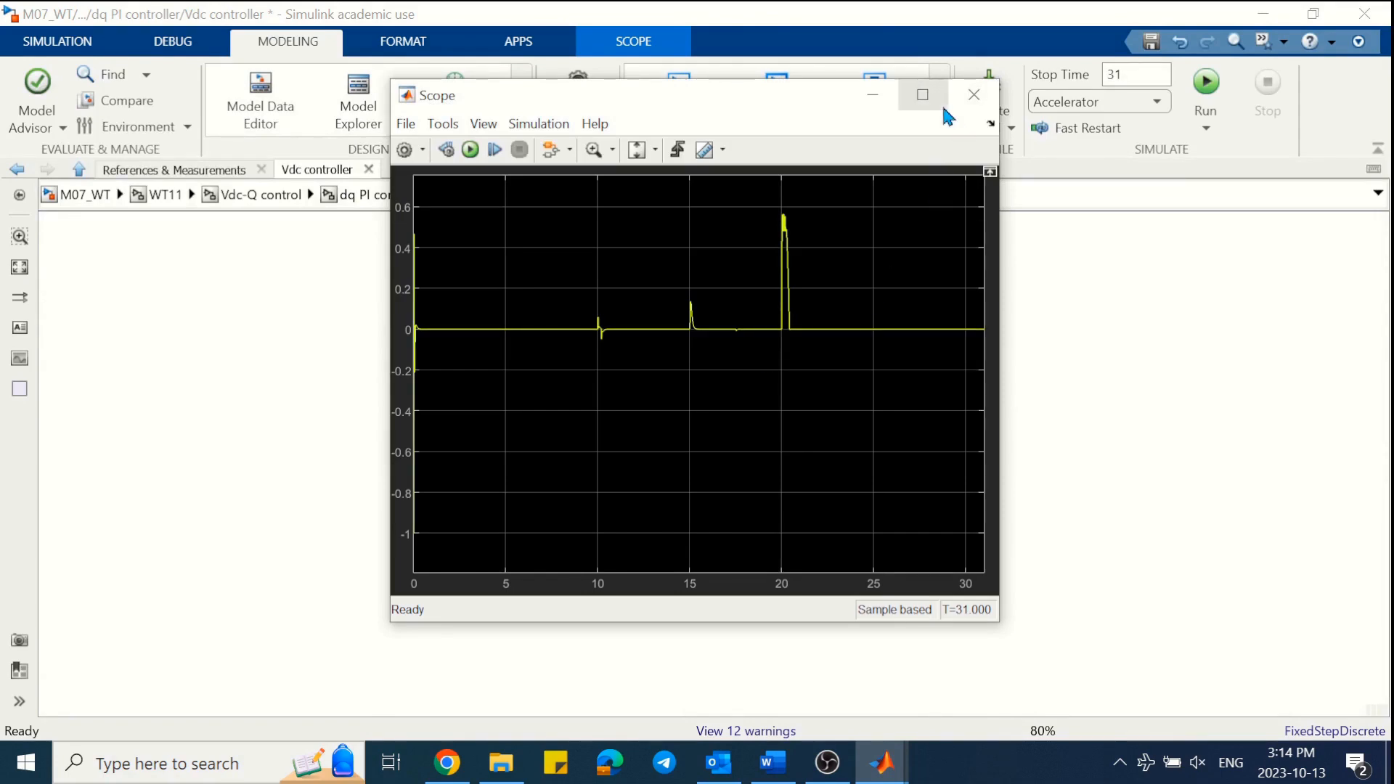
{"action": "left_click", "coordinate": [923, 94]}
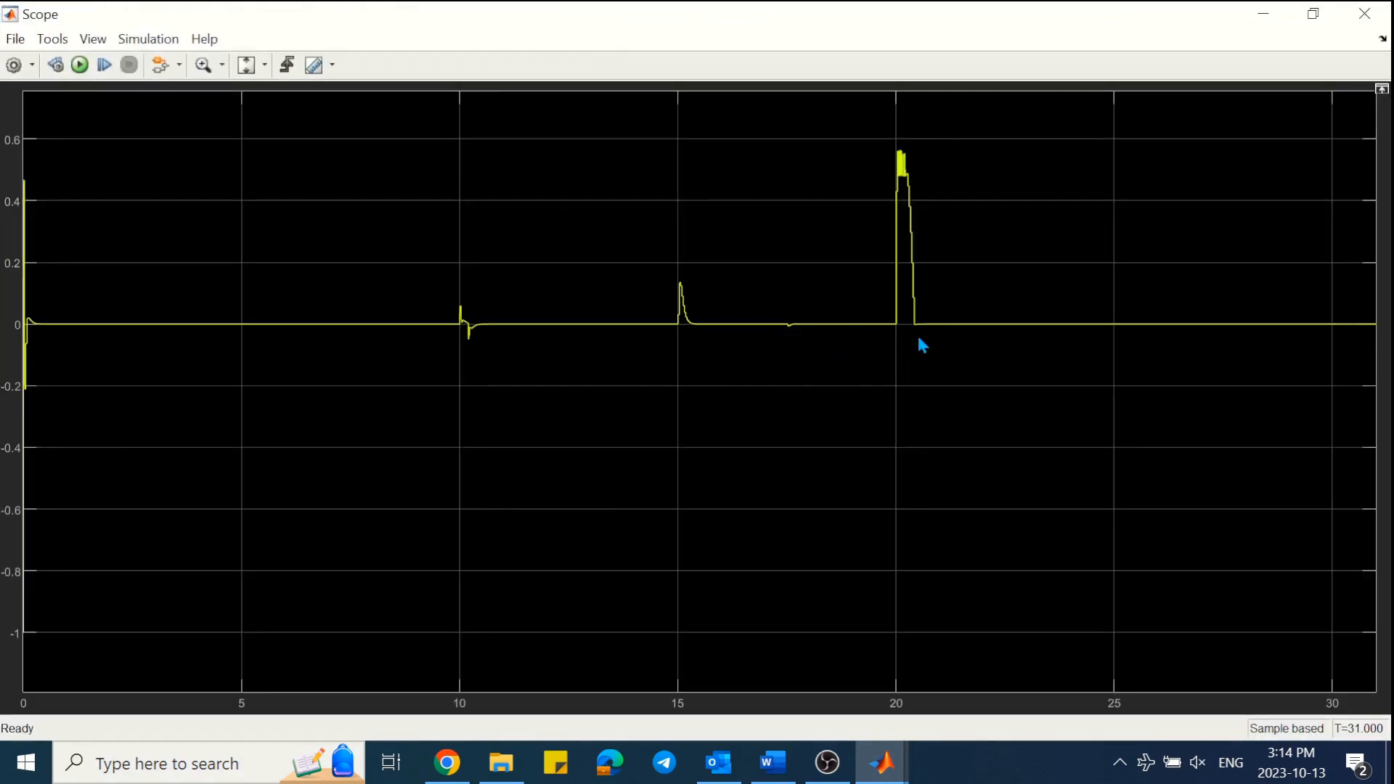
{"action": "left_click", "coordinate": [1365, 13]}
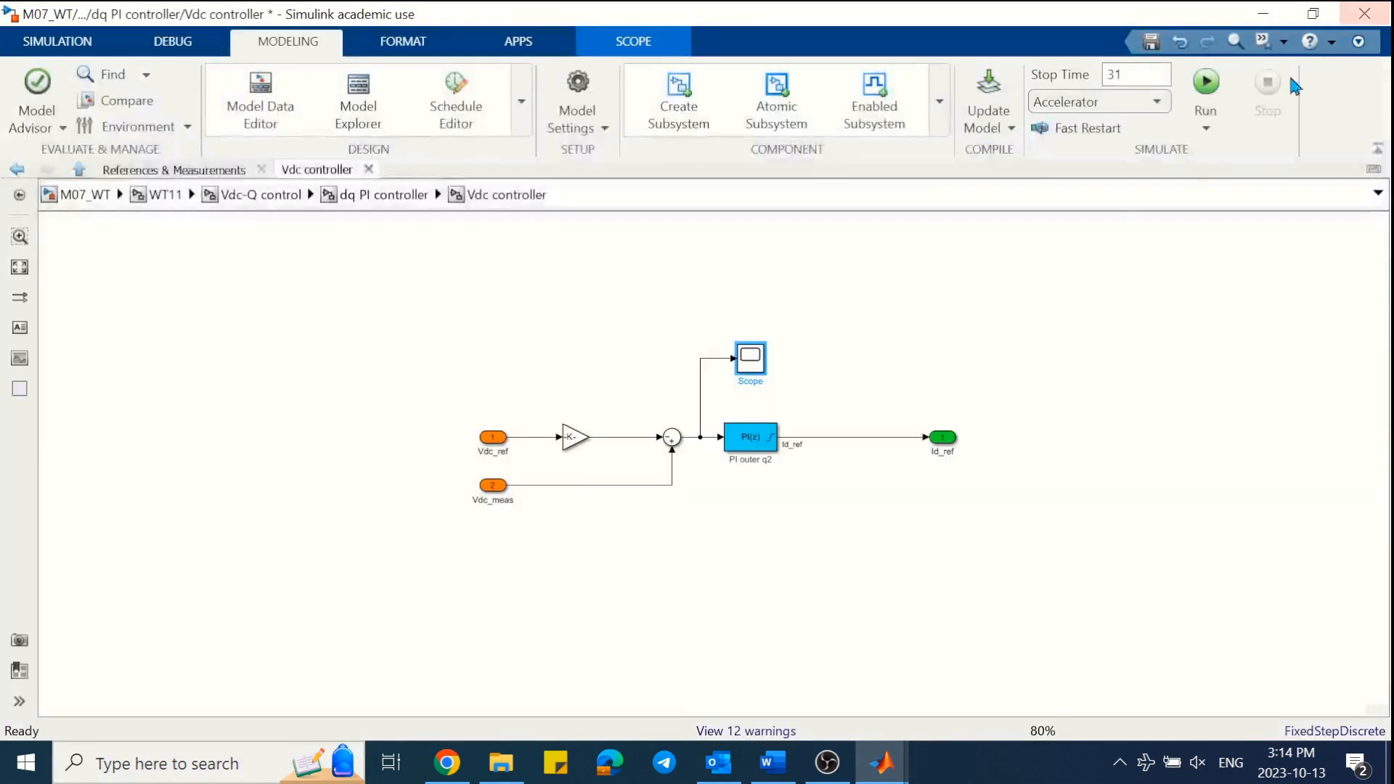
- Copy the Freeze inport and the "Freeze signal to zero" switch group from the QU controller
{"action": "left_click", "coordinate": [385, 195]}
{"action": "double_click", "coordinate": [491, 475]}
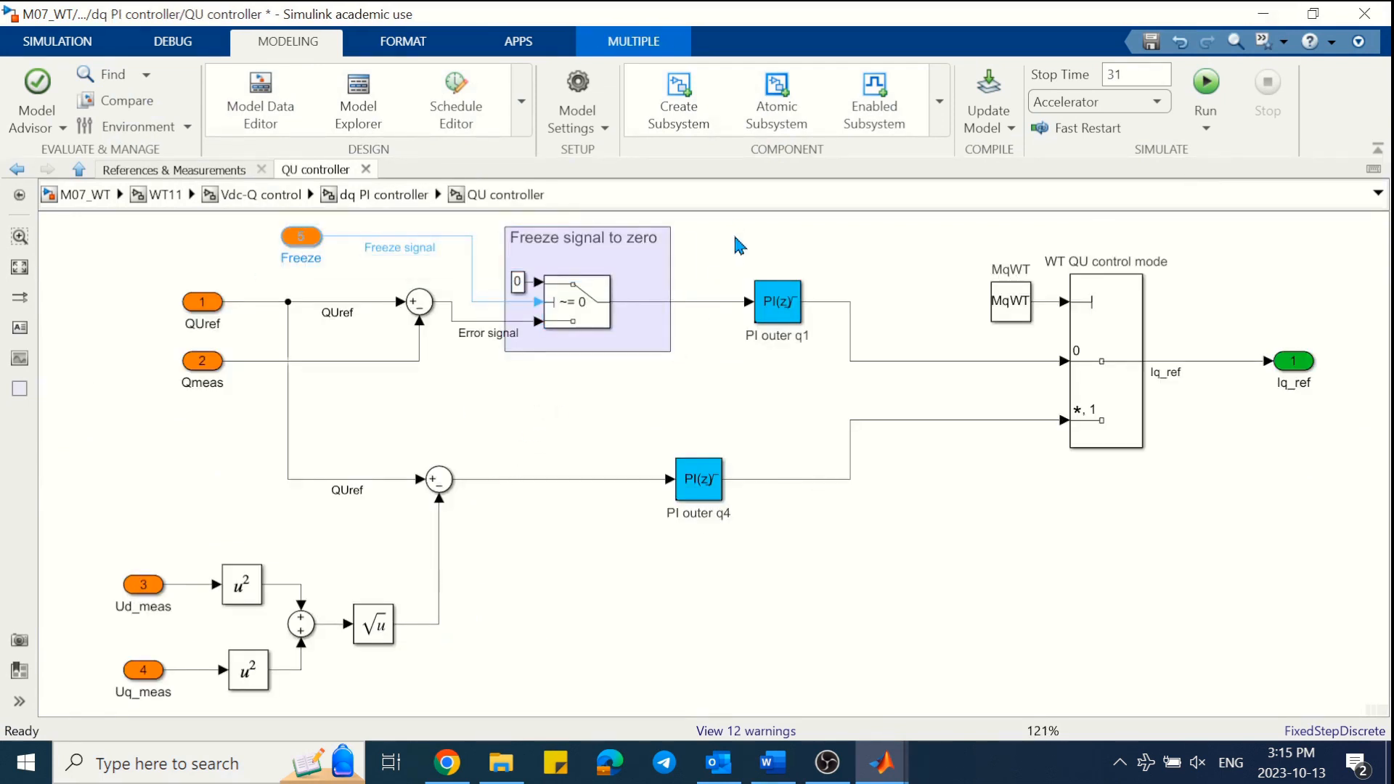
{"action": "left_click_drag", "start_coordinate": [732, 216], "coordinate": [285, 294]}
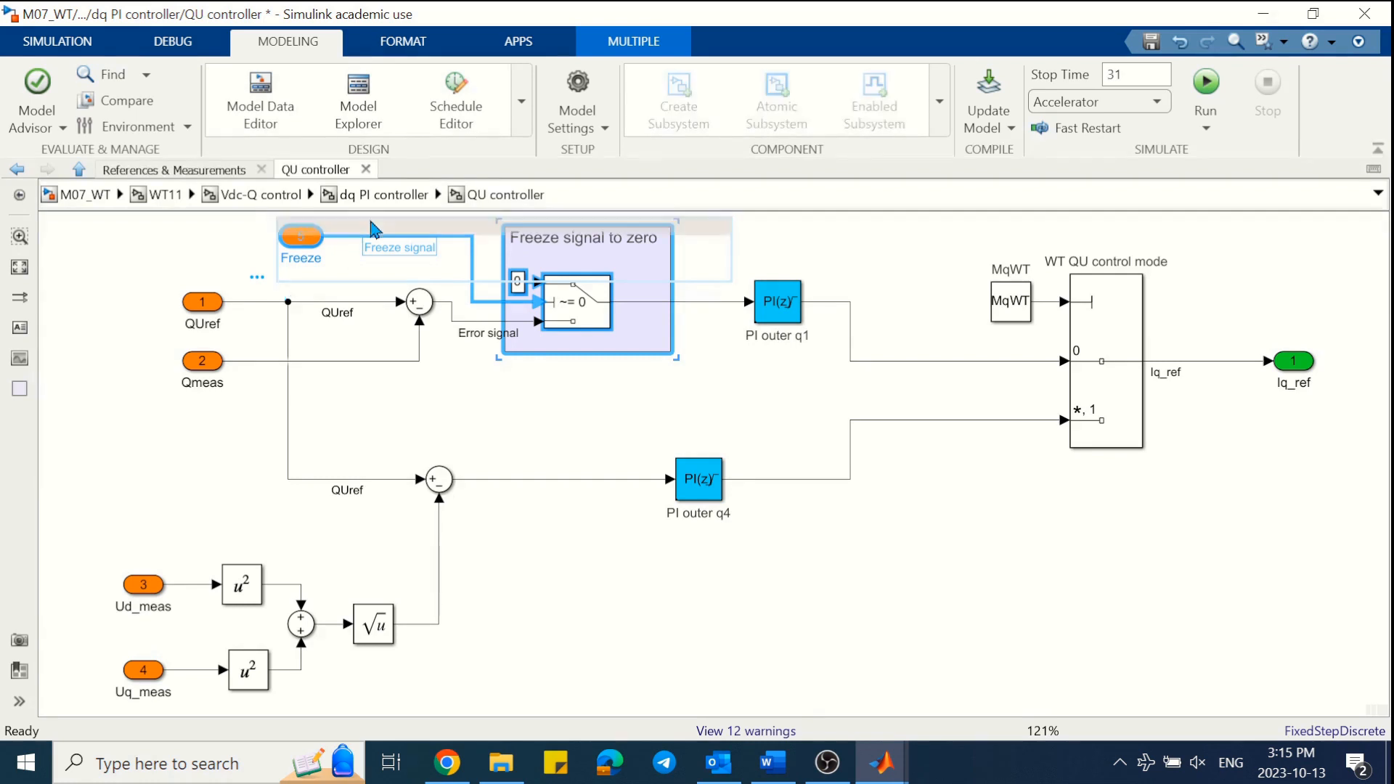
{"action": "left_click", "coordinate": [381, 195]}
- In the Vdc controller, move PI outer q2 and the Id_ref outport away from the sum block and delete the error-signal scope
{"action": "double_click", "coordinate": [487, 351]}
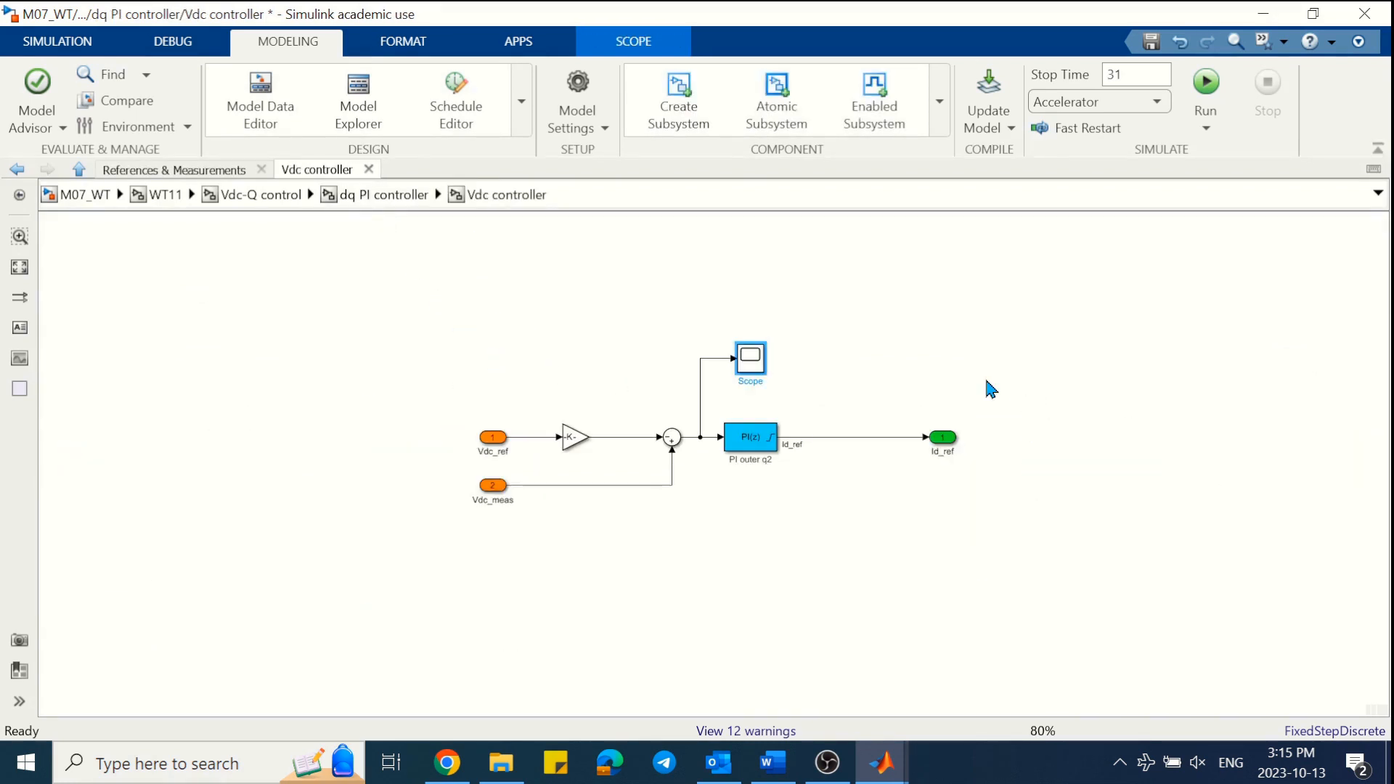
{"action": "left_click_drag", "start_coordinate": [952, 443], "coordinate": [1087, 443]}
{"action": "left_click_drag", "start_coordinate": [751, 437], "coordinate": [968, 437]}
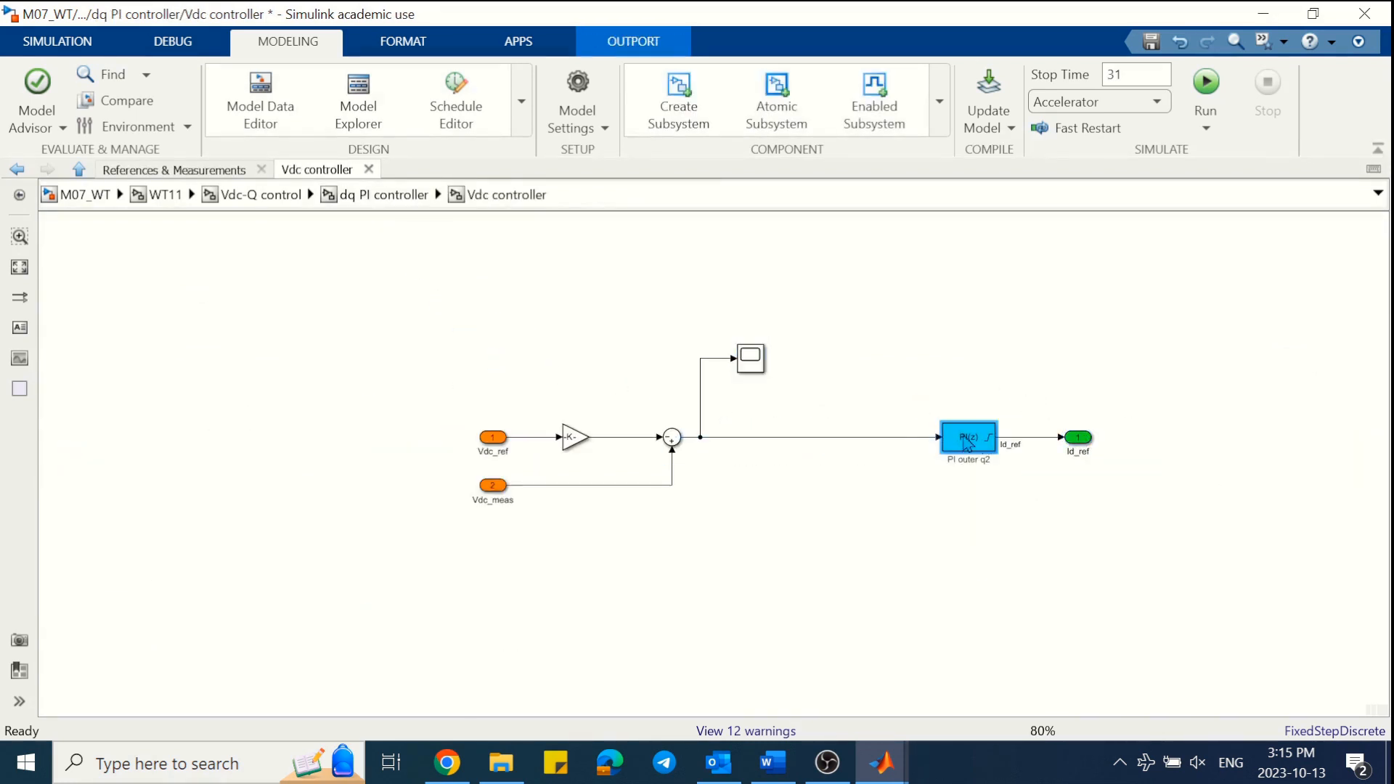
{"action": "left_click_drag", "start_coordinate": [704, 324], "coordinate": [776, 392]}
{"action": "key", "text": "Delete"}
- Replace the line between the sum block and PI outer q2 with the copied Freeze inport and "Freeze signal to zero" group
{"action": "left_click", "coordinate": [768, 438]}
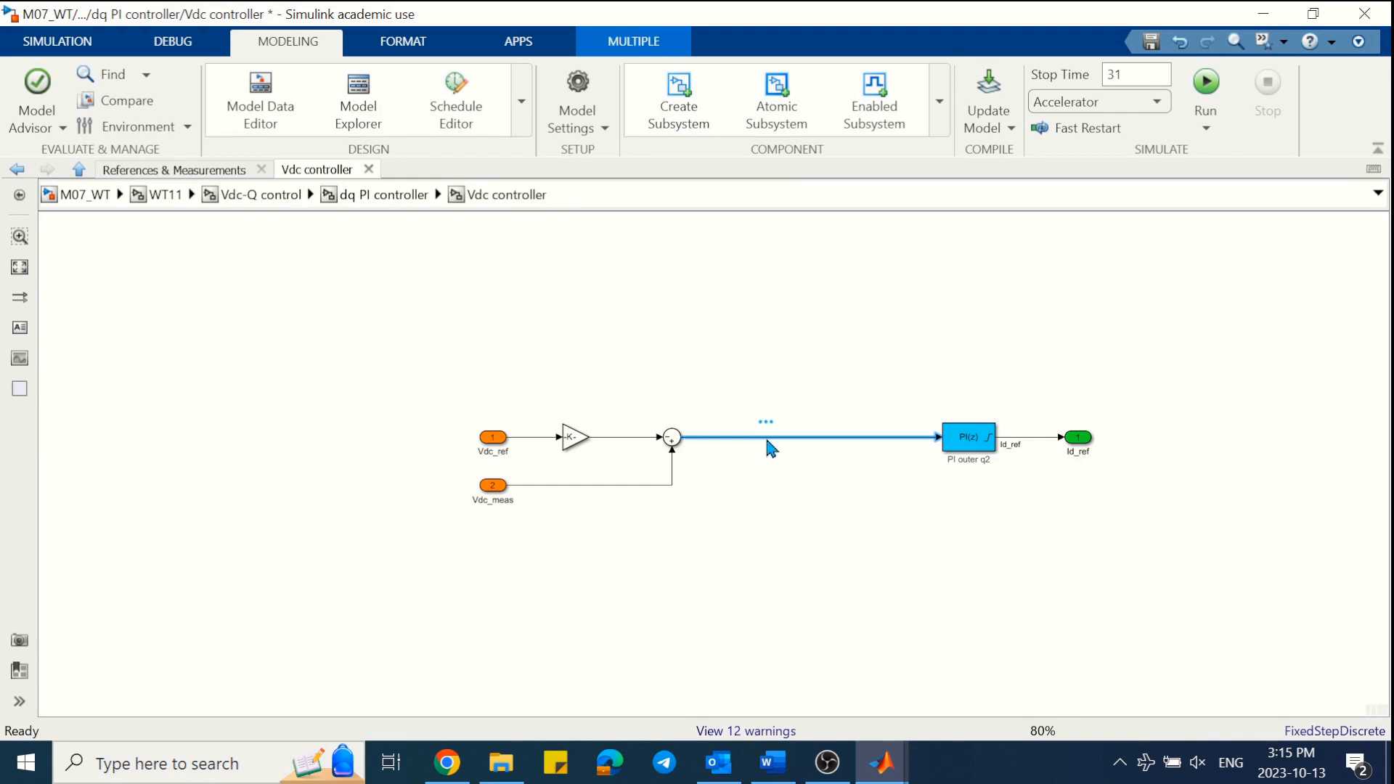
{"action": "key", "text": "Delete"}
{"action": "key", "text": "ctrl+v"}
{"action": "left_click_drag", "start_coordinate": [964, 484], "coordinate": [938, 439]}
{"action": "left_click", "coordinate": [745, 438]}
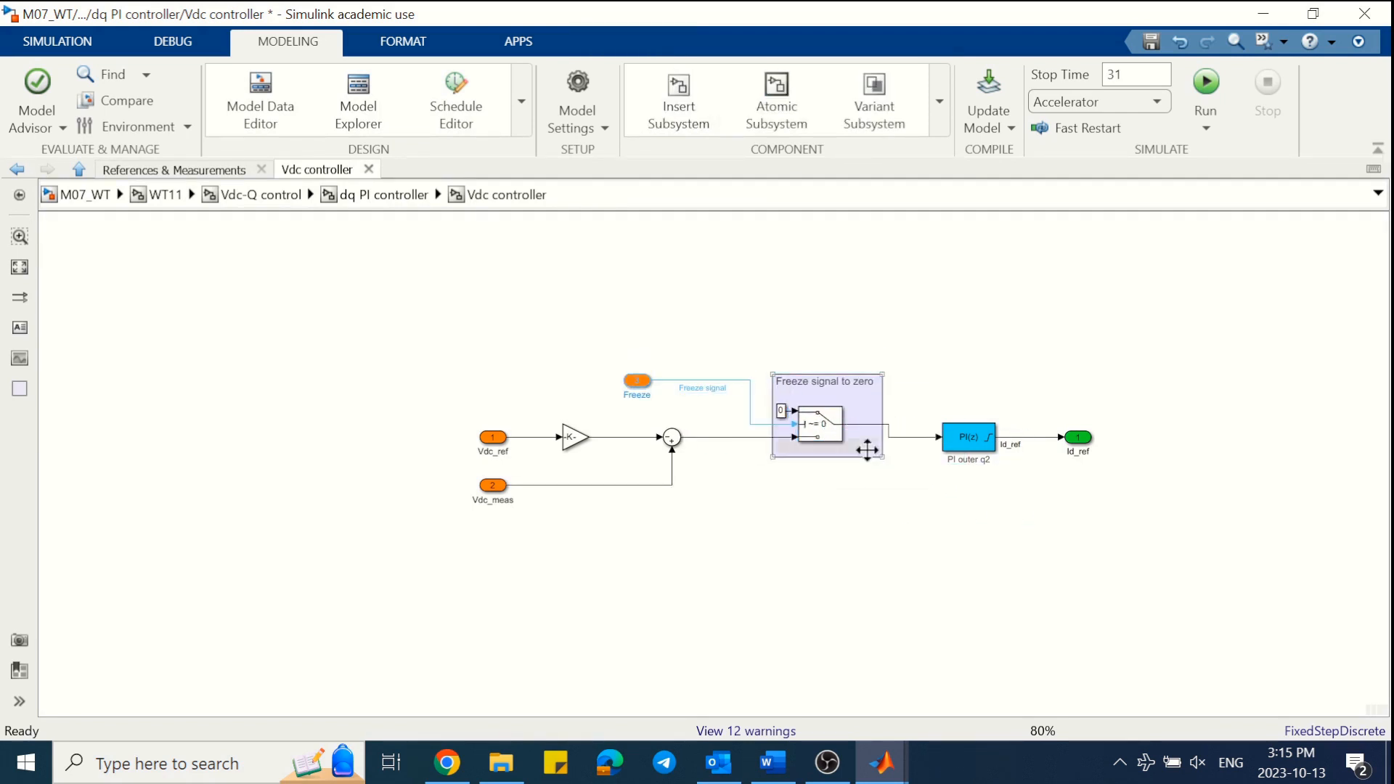
- Shift PI outer q2 and the Id_ref outport up to line up with the switch output
{"action": "left_click_drag", "start_coordinate": [1136, 398], "coordinate": [975, 470]}
{"action": "key", "text": "Up"}
{"action": "key", "text": "Up"}
{"action": "key", "text": "Up"}
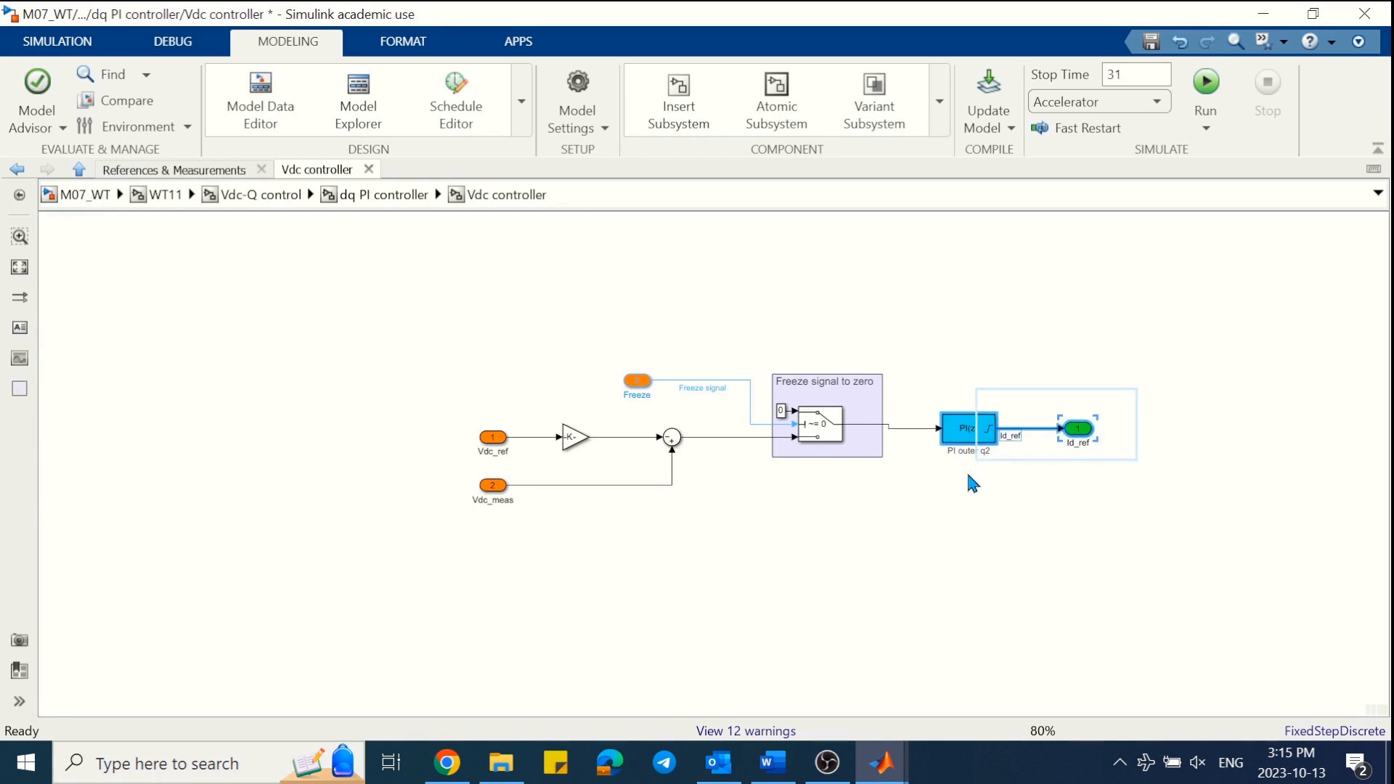
{"action": "left_click", "coordinate": [921, 498]}
{"action": "left_click", "coordinate": [976, 434], "text": "shift"}
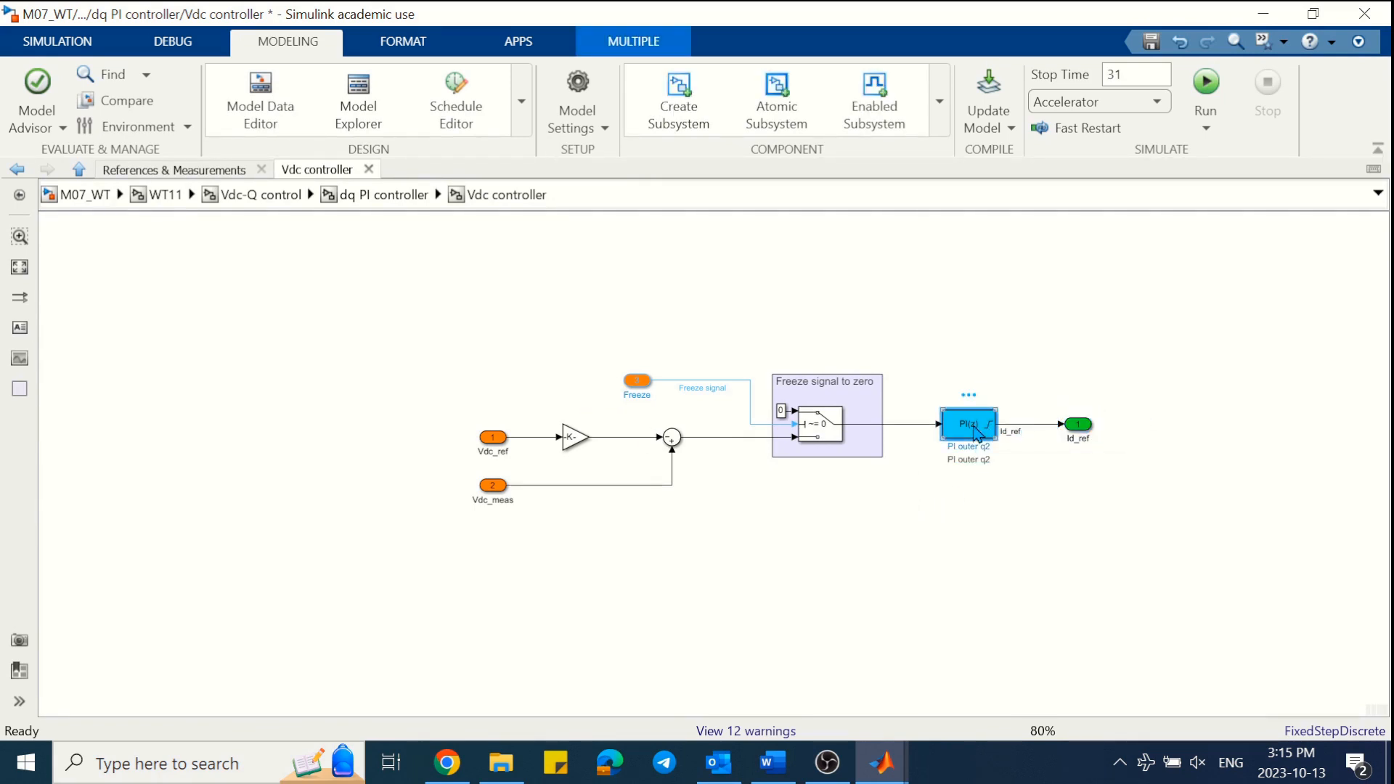
- Check the output saturation and anti-windup settings of PI outer q2
{"action": "double_click", "coordinate": [978, 434]}
{"action": "scroll", "coordinate": [436, 436], "scroll_direction": "down", "scroll_amount": 3}
{"action": "left_click", "coordinate": [291, 339]}
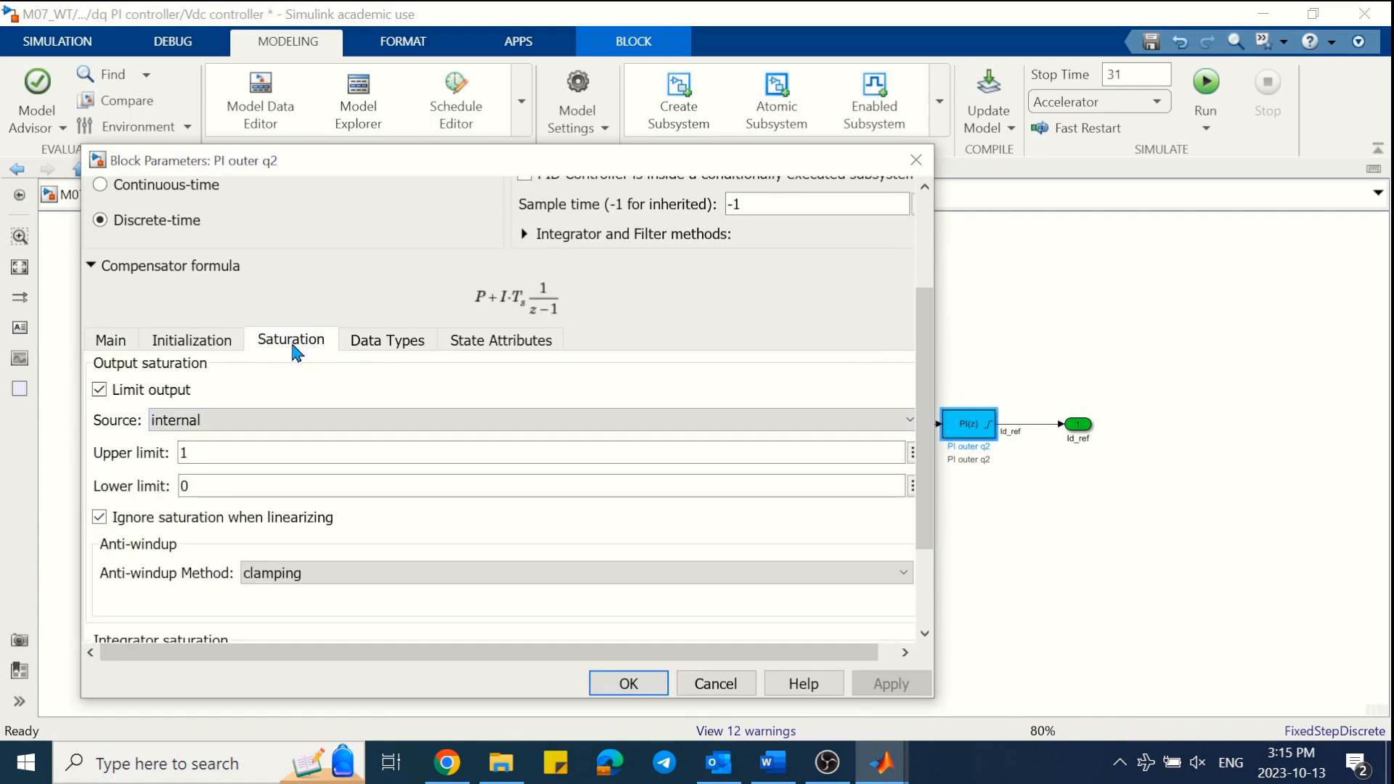
{"action": "left_click", "coordinate": [623, 682]}
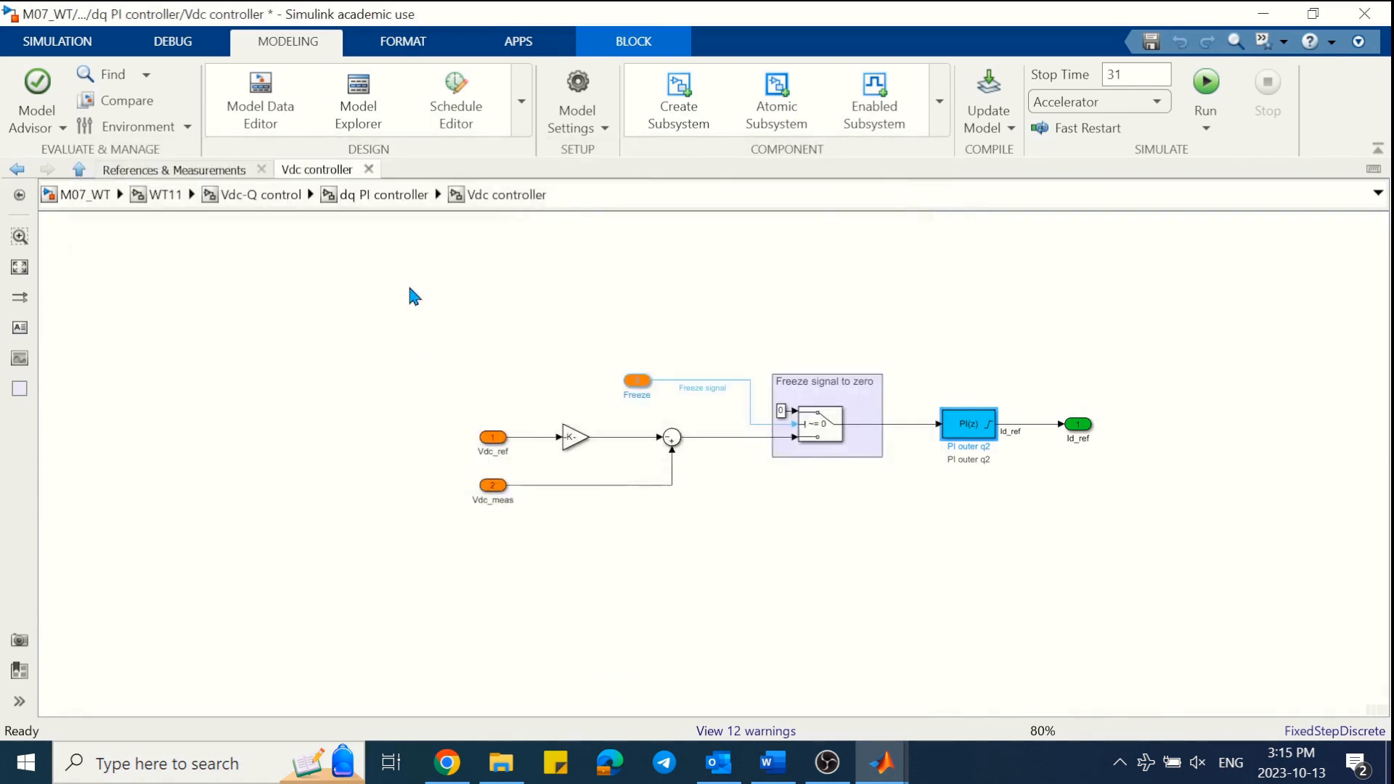
- In dq PI controller, enlarge the Vdc controller block and wire a copy of the Freeze From tag to its Freeze input
{"action": "left_click", "coordinate": [385, 207]}
{"action": "left_click_drag", "start_coordinate": [529, 334], "coordinate": [527, 326]}
{"action": "key", "text": "Down"}
{"action": "key", "text": "Down"}
{"action": "key", "text": "Down"}
{"action": "key", "text": "Down"}
{"action": "key", "text": "Down"}
{"action": "key", "text": "Down"}
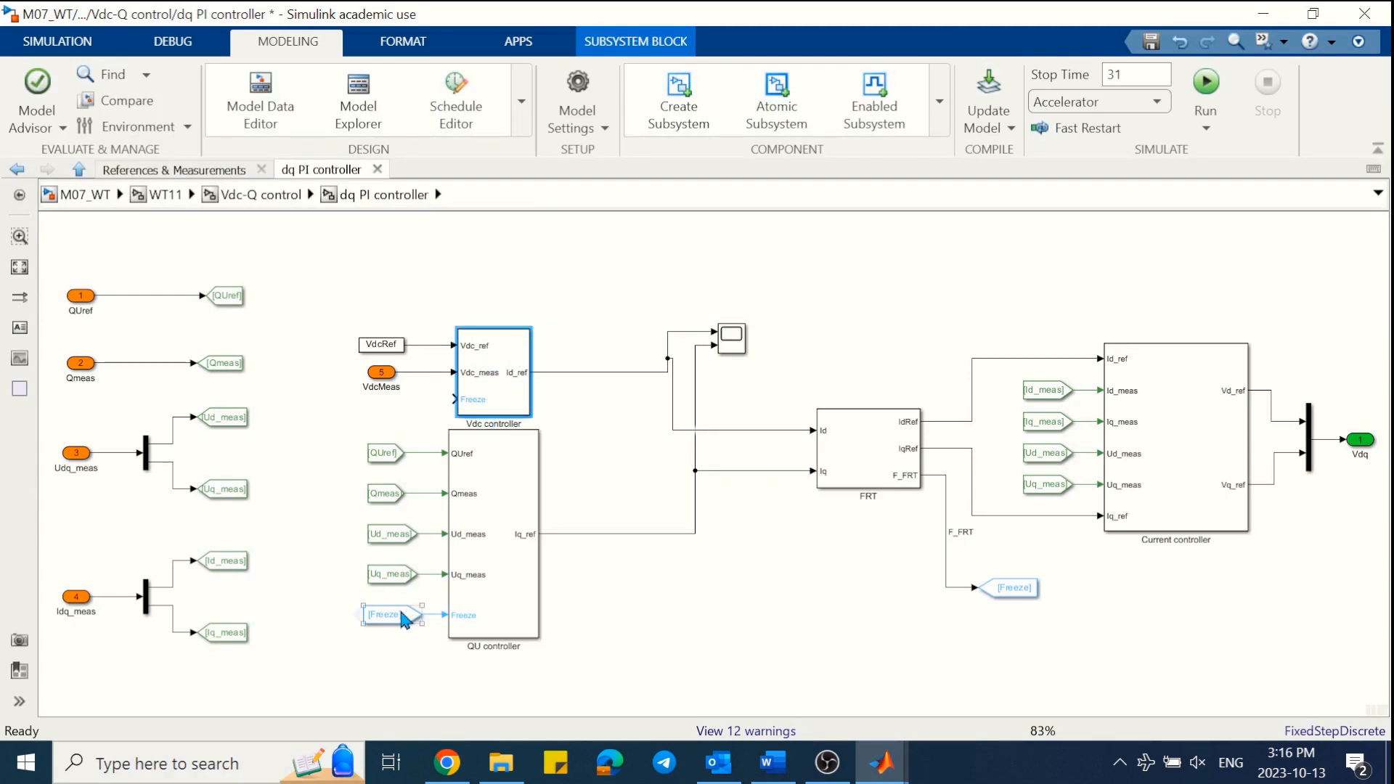
{"action": "left_click_drag", "start_coordinate": [403, 618], "coordinate": [376, 397]}
{"action": "left_click", "coordinate": [311, 396]}
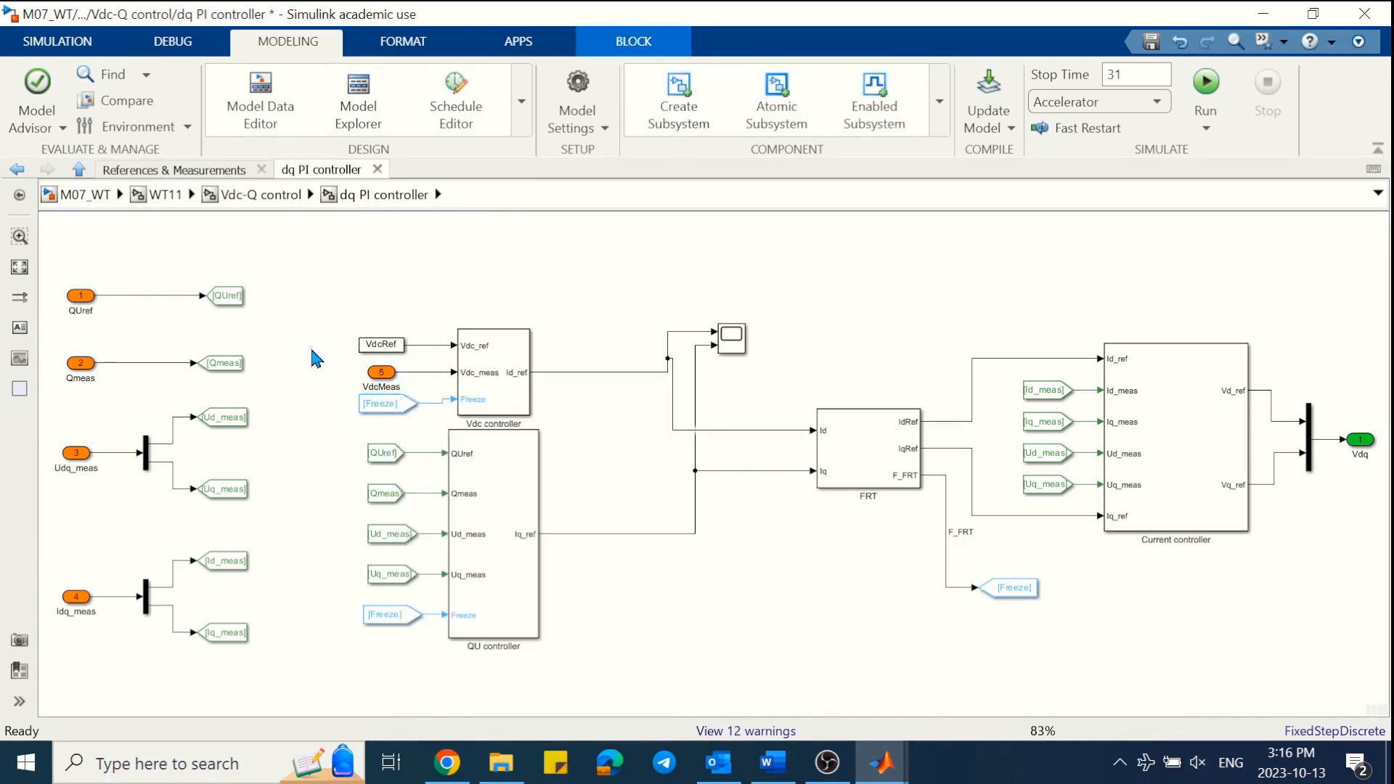
- Rerun the simulation with both controllers wired to the Freeze signal and examine their outputs in Scope1
{"action": "double_click", "coordinate": [731, 339]}
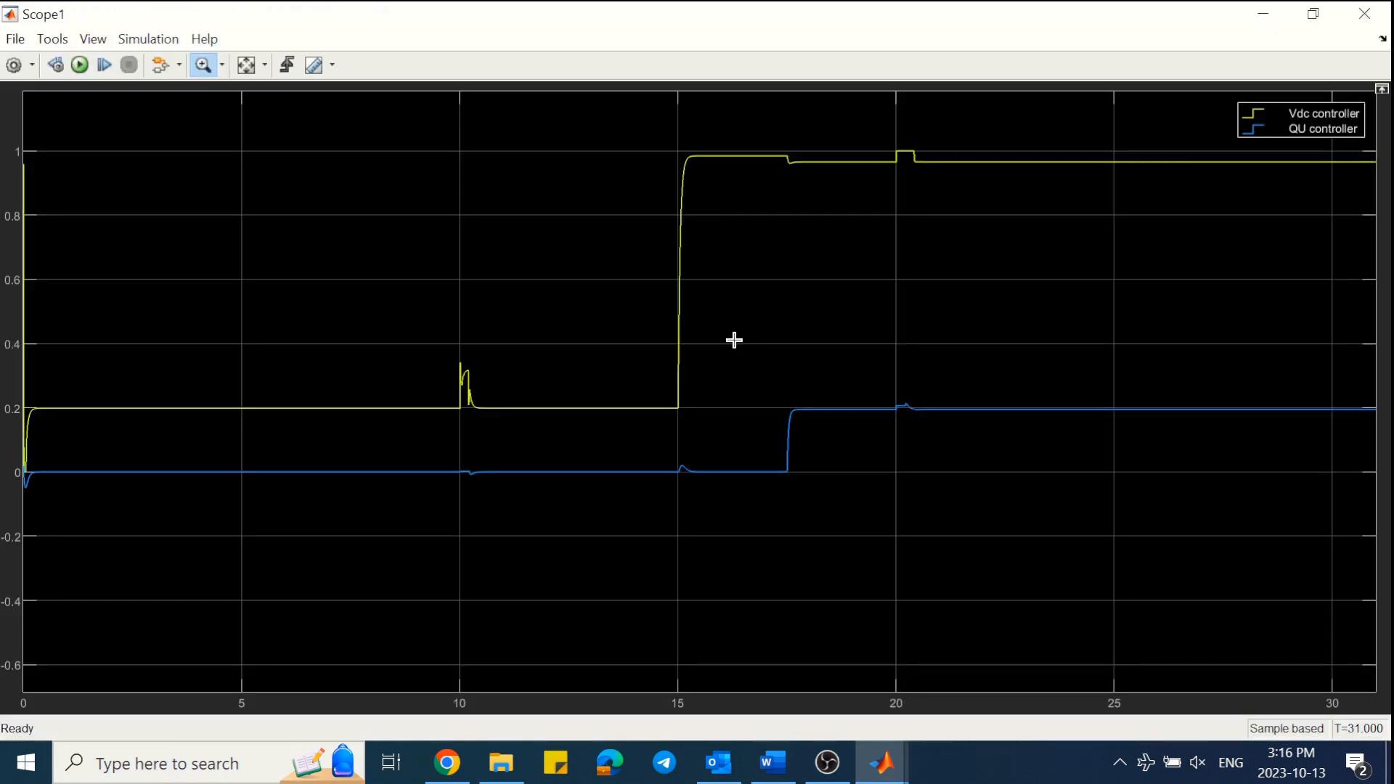
{"action": "left_click", "coordinate": [80, 65]}
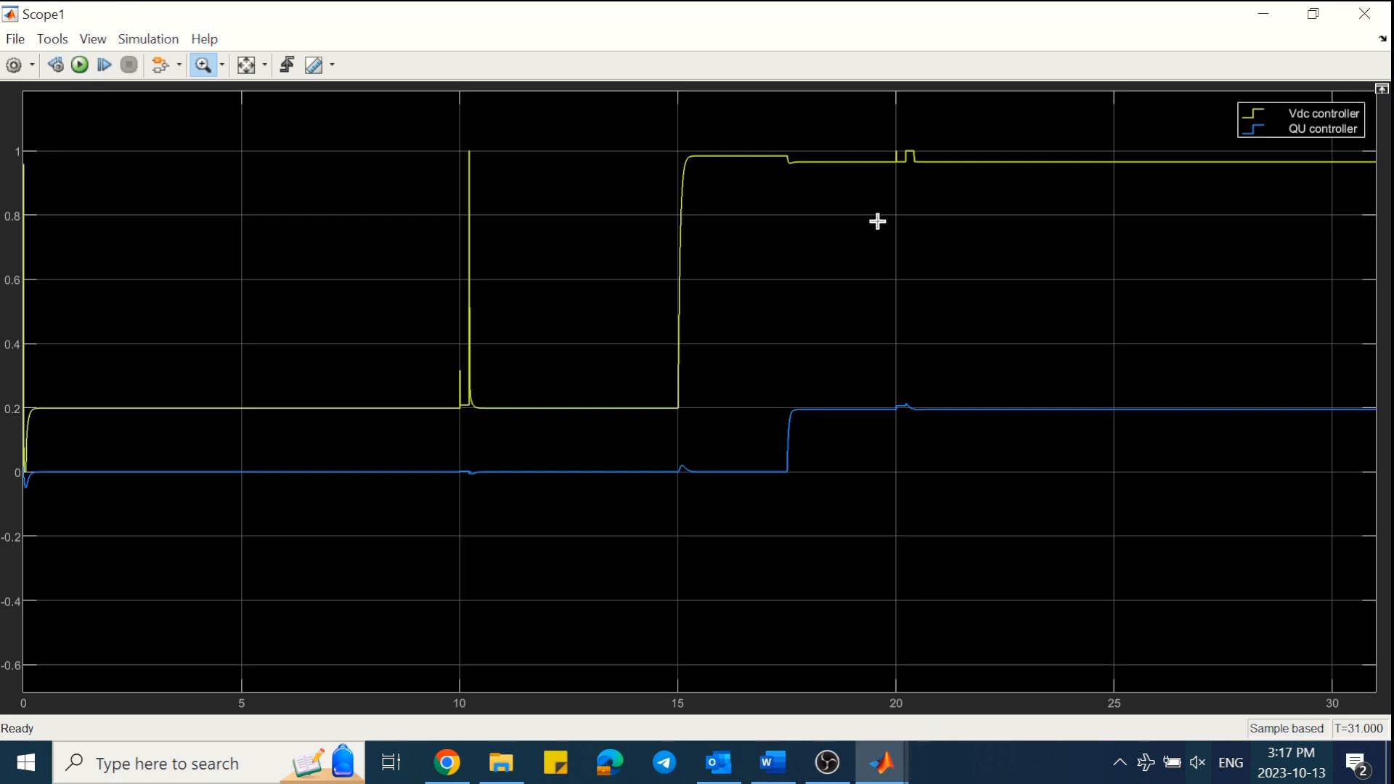
- Examine the controller outputs around 20 s in Scope1 and the wind turbine's active and reactive power in PwtGrid and QwtGrid
{"action": "left_click_drag", "start_coordinate": [876, 221], "coordinate": [973, 221]}
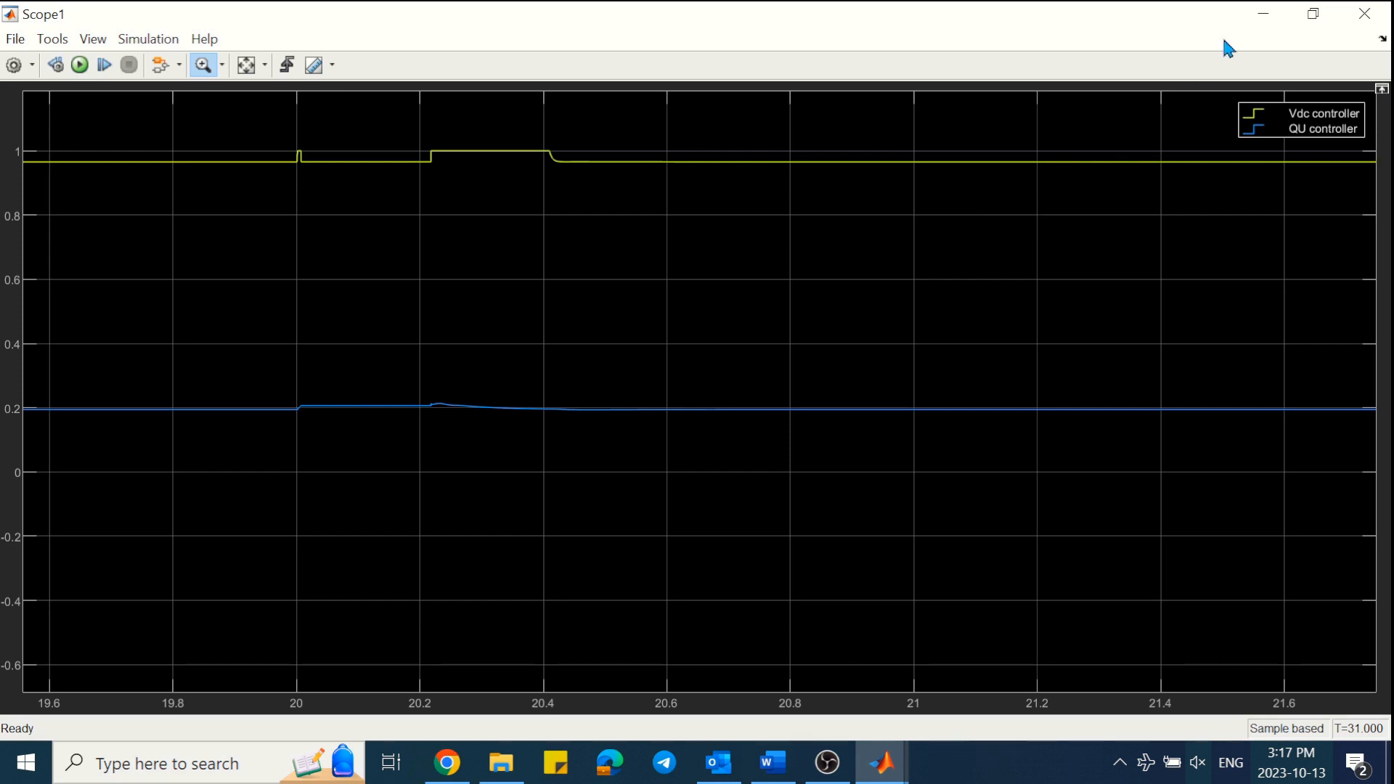
{"action": "left_click", "coordinate": [1364, 16]}
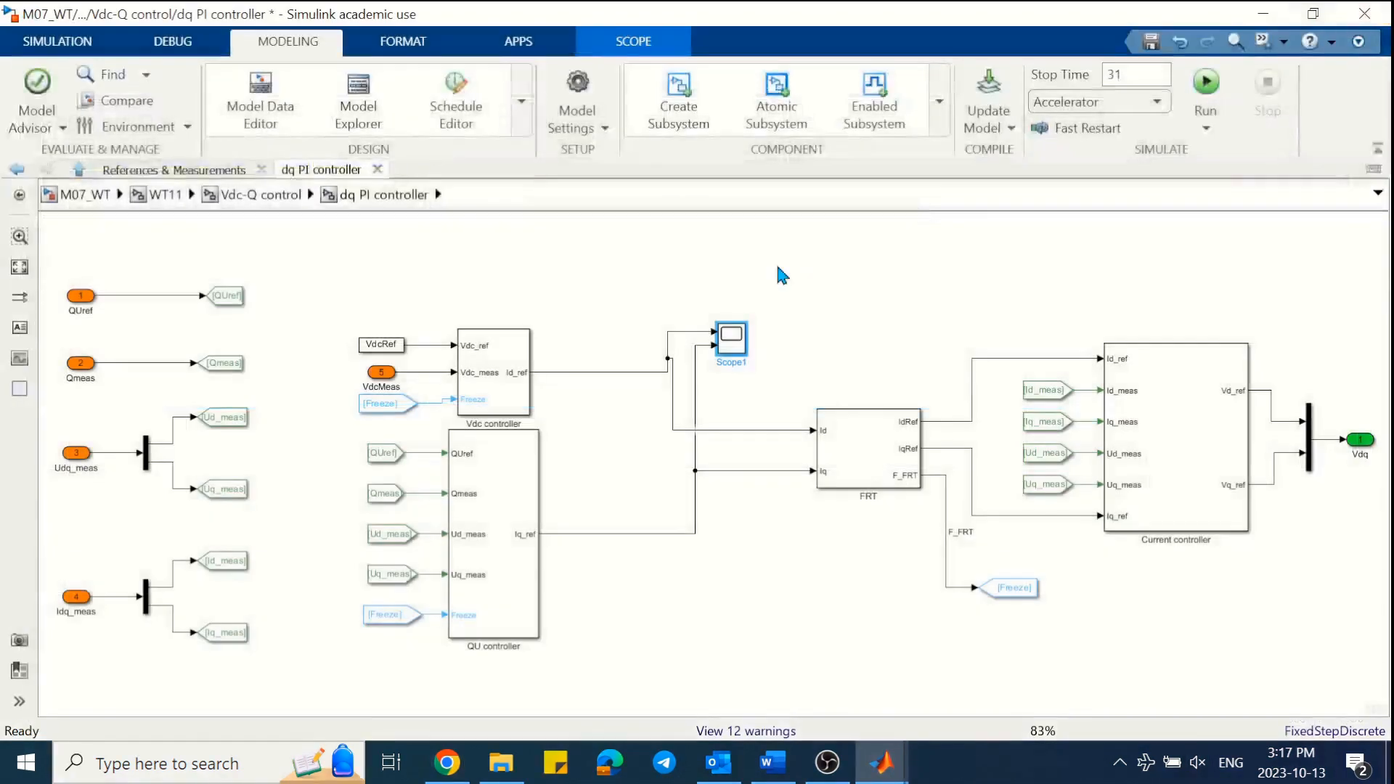
{"action": "left_click", "coordinate": [195, 171]}
{"action": "double_click", "coordinate": [427, 375]}
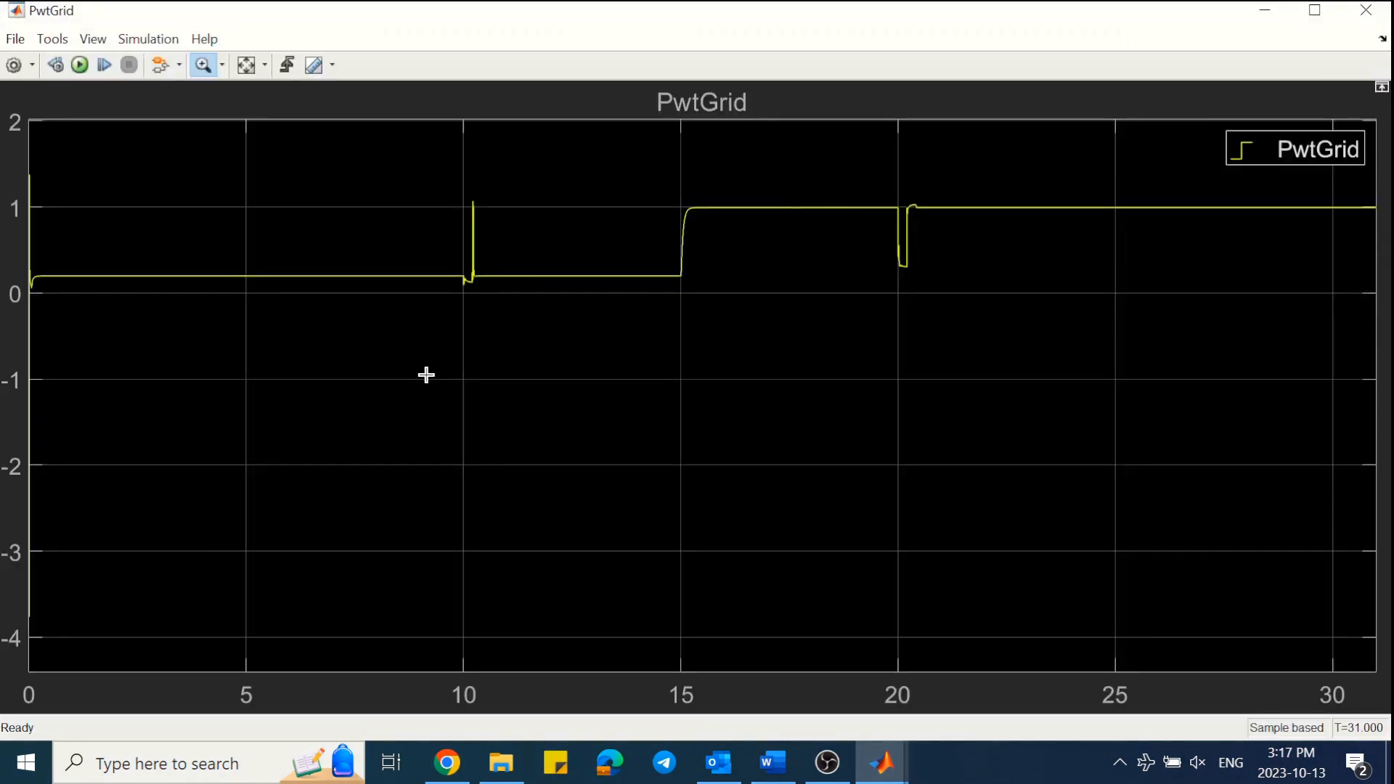
{"action": "left_click", "coordinate": [1366, 10]}
{"action": "left_click", "coordinate": [490, 392]}
{"action": "double_click", "coordinate": [491, 392]}
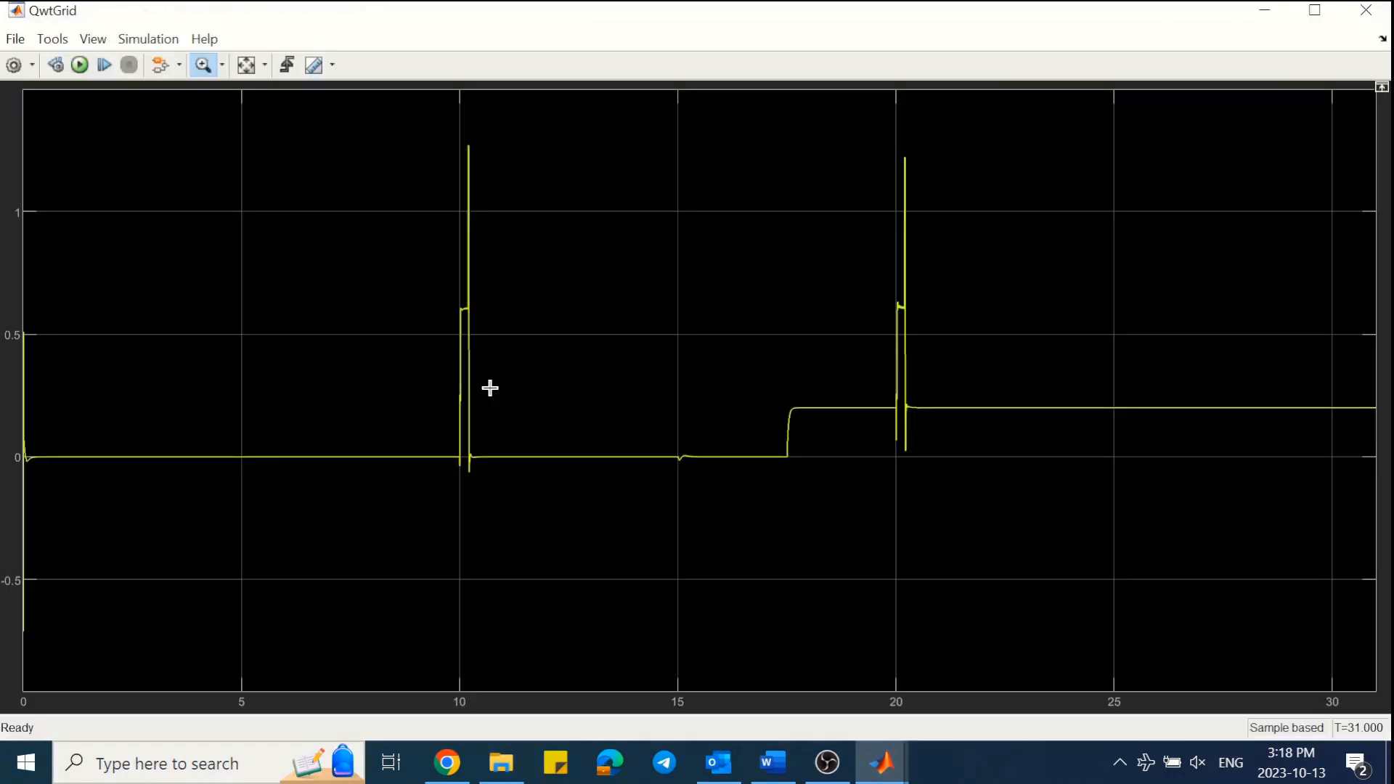
{"action": "left_click", "coordinate": [1366, 11]}
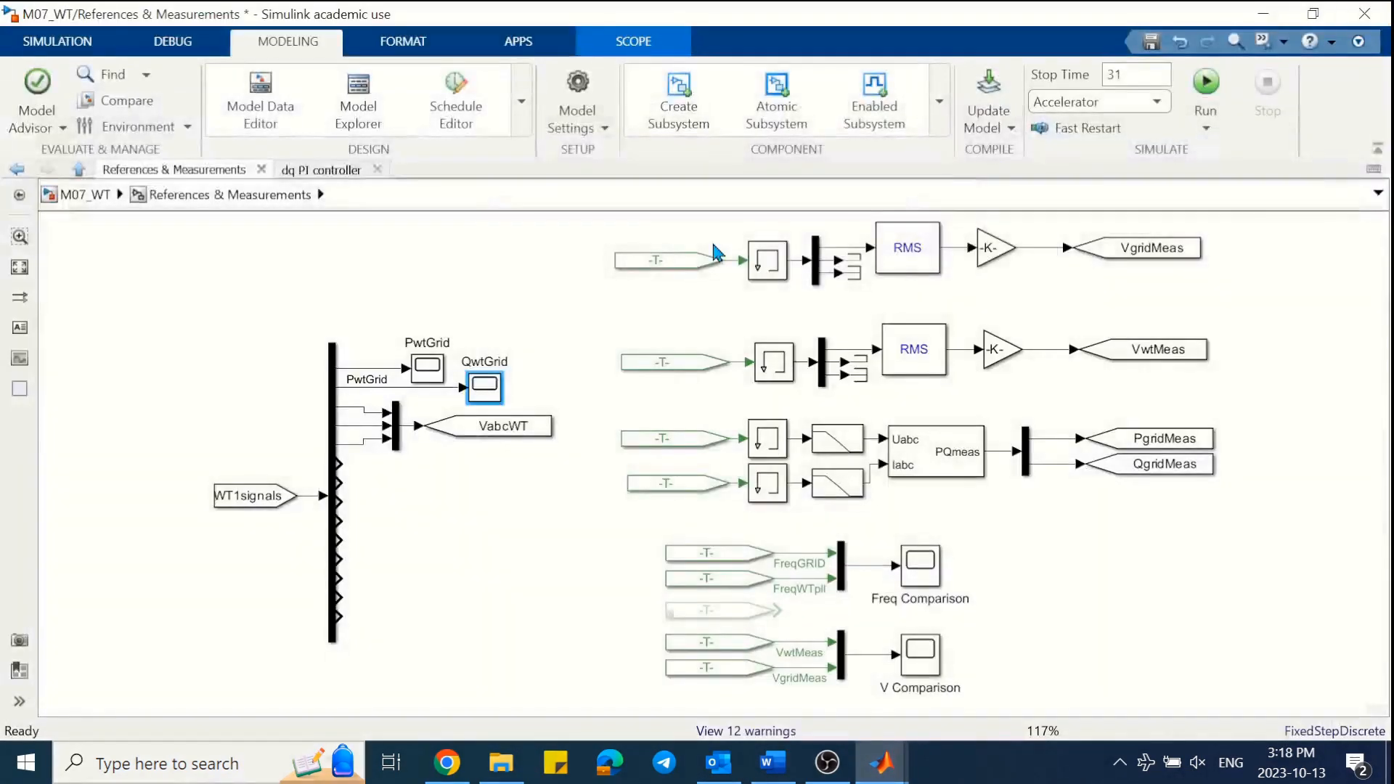
{"action": "left_click", "coordinate": [517, 308]}
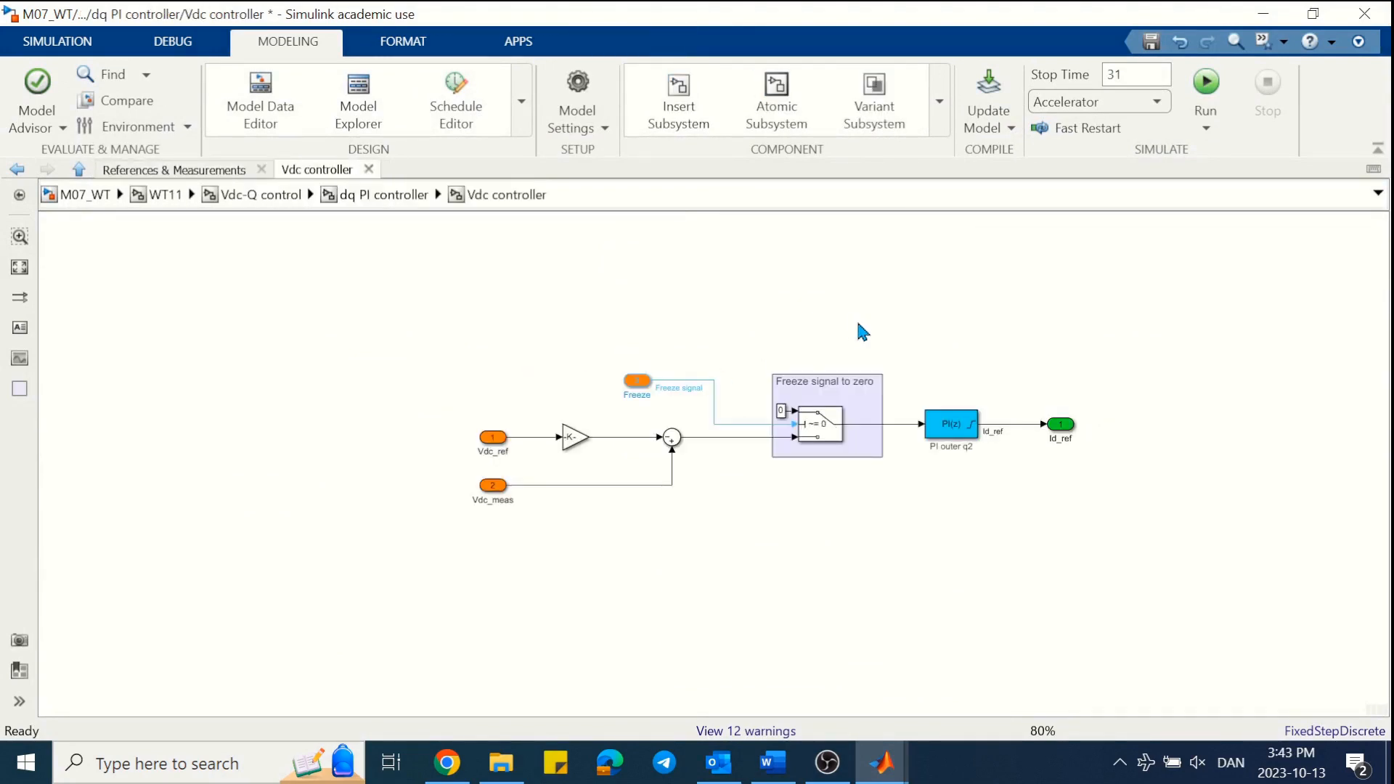
- In Vdc controller, delete the Freeze inport, the zero constant, the switch and the surrounding "Freeze signal to zero" area
{"action": "left_click_drag", "start_coordinate": [858, 321], "coordinate": [639, 407]}
{"action": "key", "text": "Delete"}
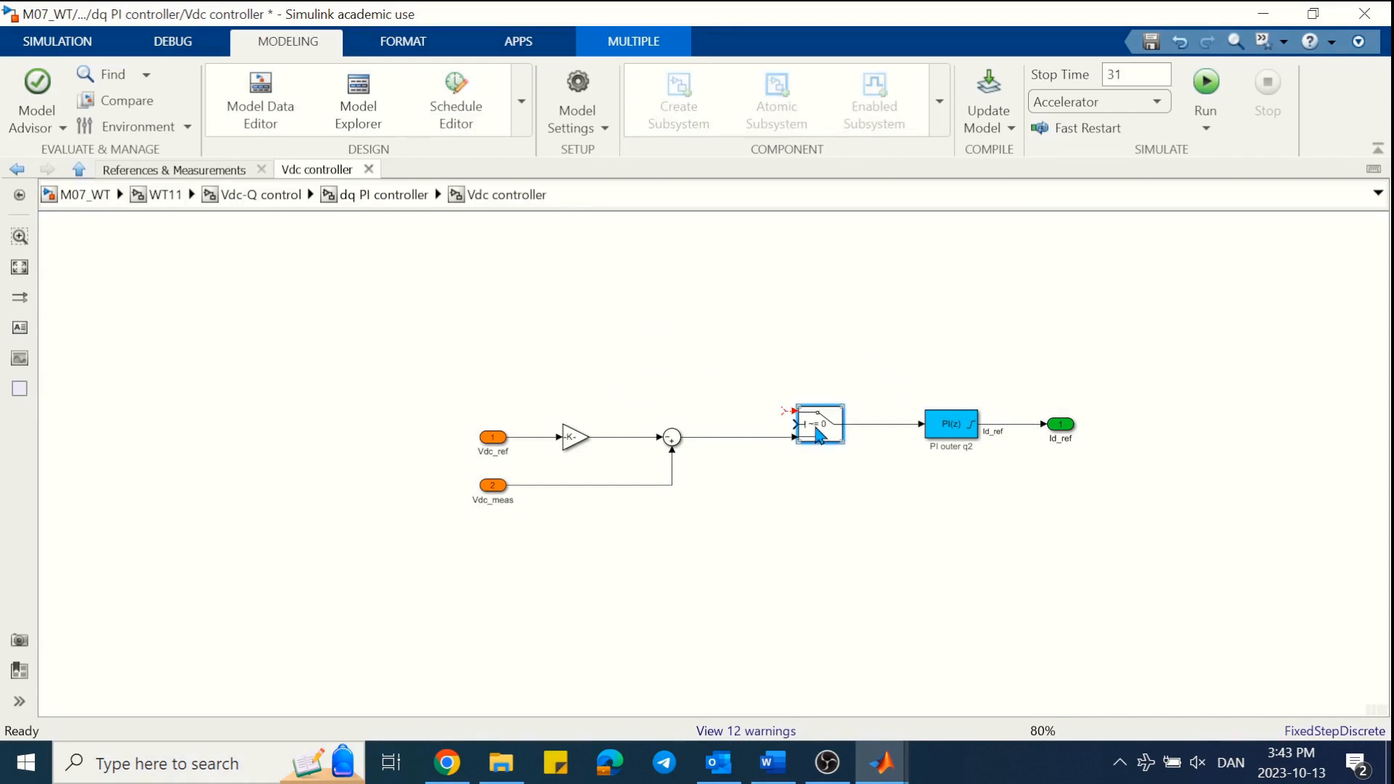
{"action": "left_click_drag", "start_coordinate": [842, 421], "coordinate": [792, 432]}
{"action": "left_click", "coordinate": [787, 408]}
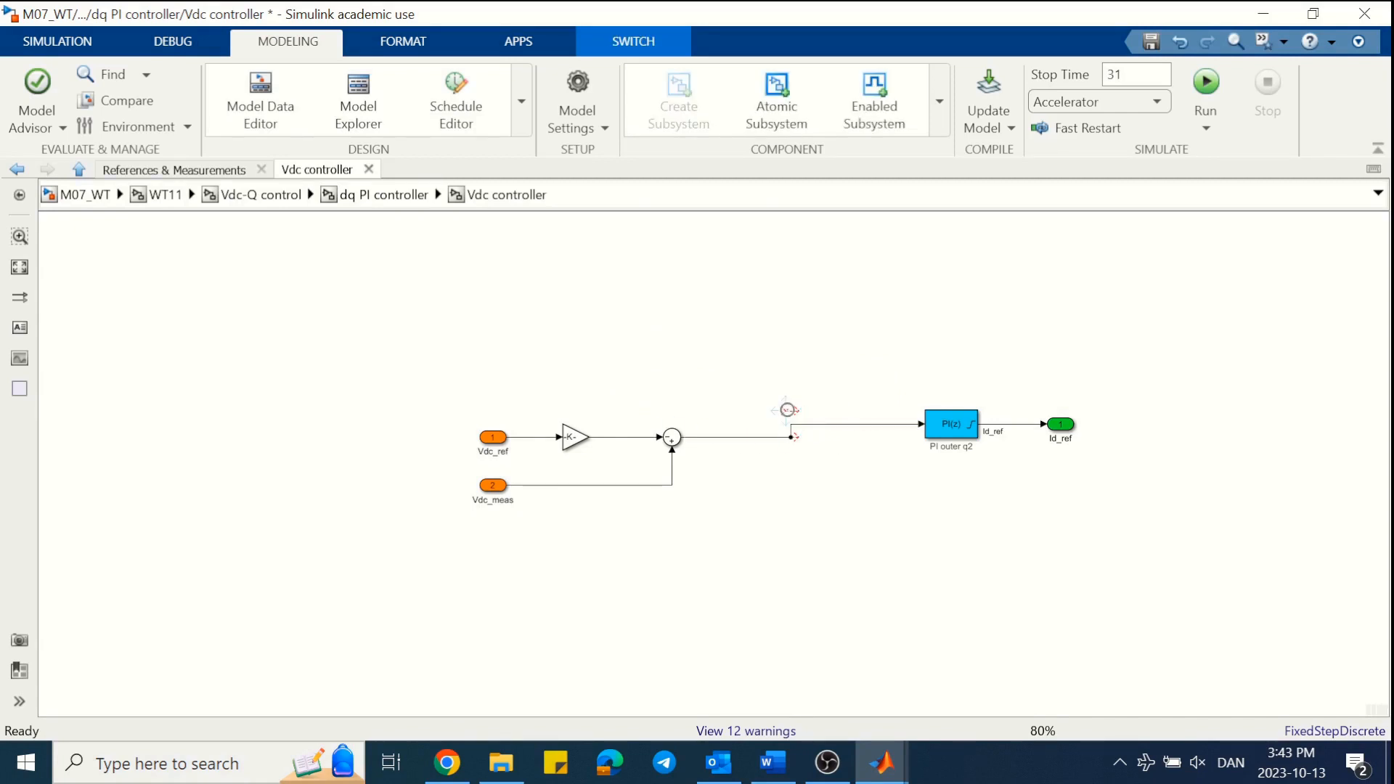
{"action": "key", "text": "Delete"}
- Move PI outer q2 and the Id_ref outport closer to the sum block and line them up with its output
{"action": "left_click_drag", "start_coordinate": [1106, 377], "coordinate": [909, 472]}
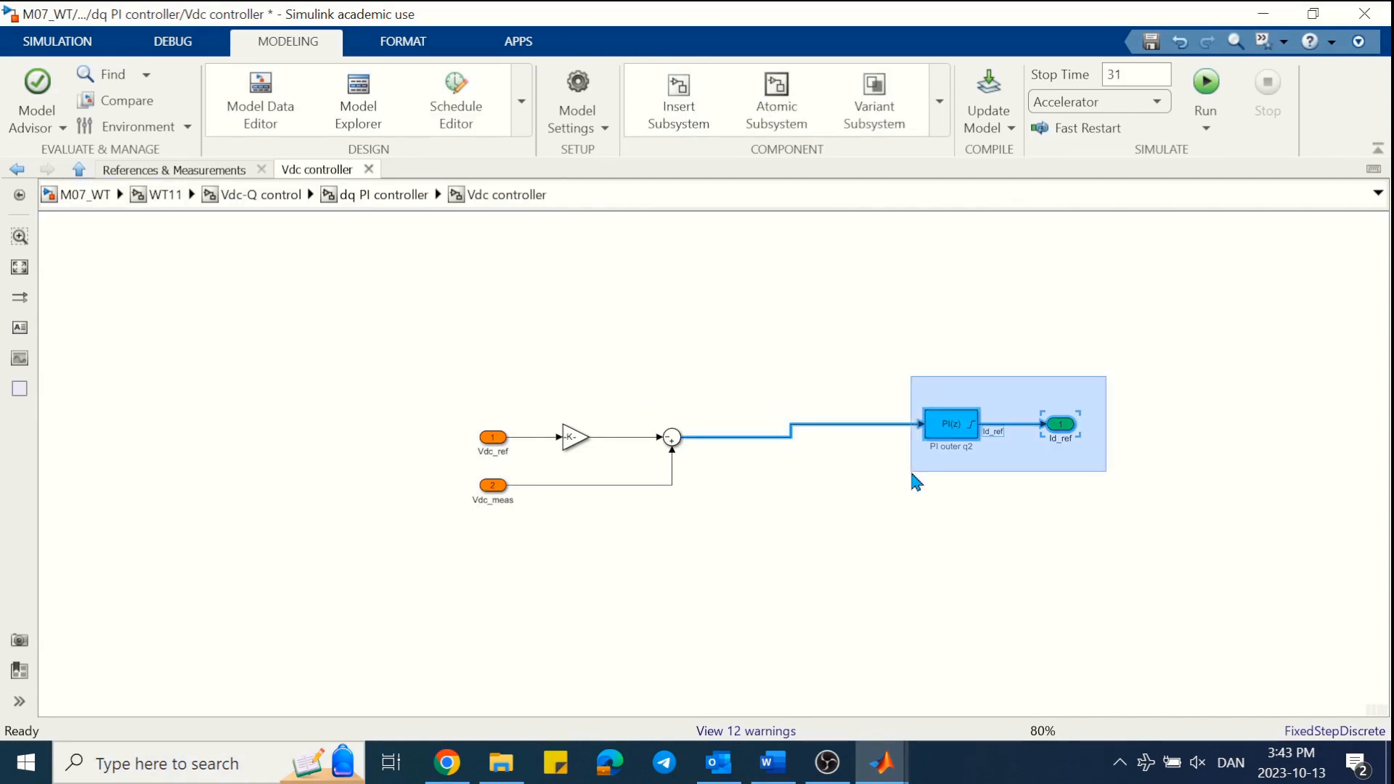
{"action": "key", "text": "Left"}
{"action": "key", "text": "Left"}
{"action": "key", "text": "Left"}
{"action": "key", "text": "Left"}
{"action": "key", "text": "Left"}
{"action": "key", "text": "Left"}
{"action": "key", "text": "Left"}
{"action": "key", "text": "Left"}
{"action": "key", "text": "Left"}
{"action": "key", "text": "Left"}
{"action": "key", "text": "Left"}
{"action": "key", "text": "Left"}
{"action": "key", "text": "Left"}
{"action": "key", "text": "Left"}
{"action": "key", "text": "Left"}
{"action": "key", "text": "Left"}
{"action": "key", "text": "Left"}
{"action": "left_click", "coordinate": [769, 498]}
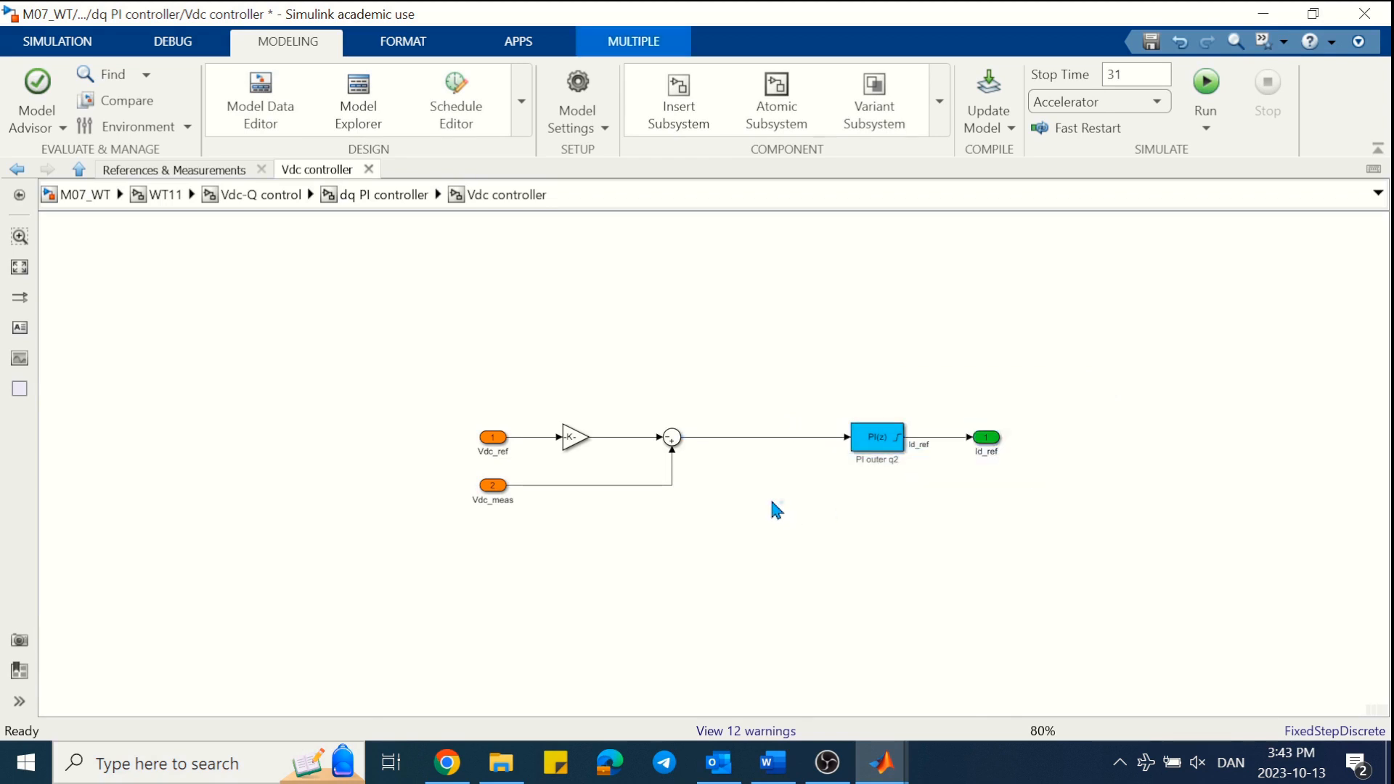
- Return to dq PI controller and rerun the simulation from Scope1 with the freeze removed from the Vdc controller
{"action": "key", "text": "Escape"}
{"action": "double_click", "coordinate": [732, 337]}
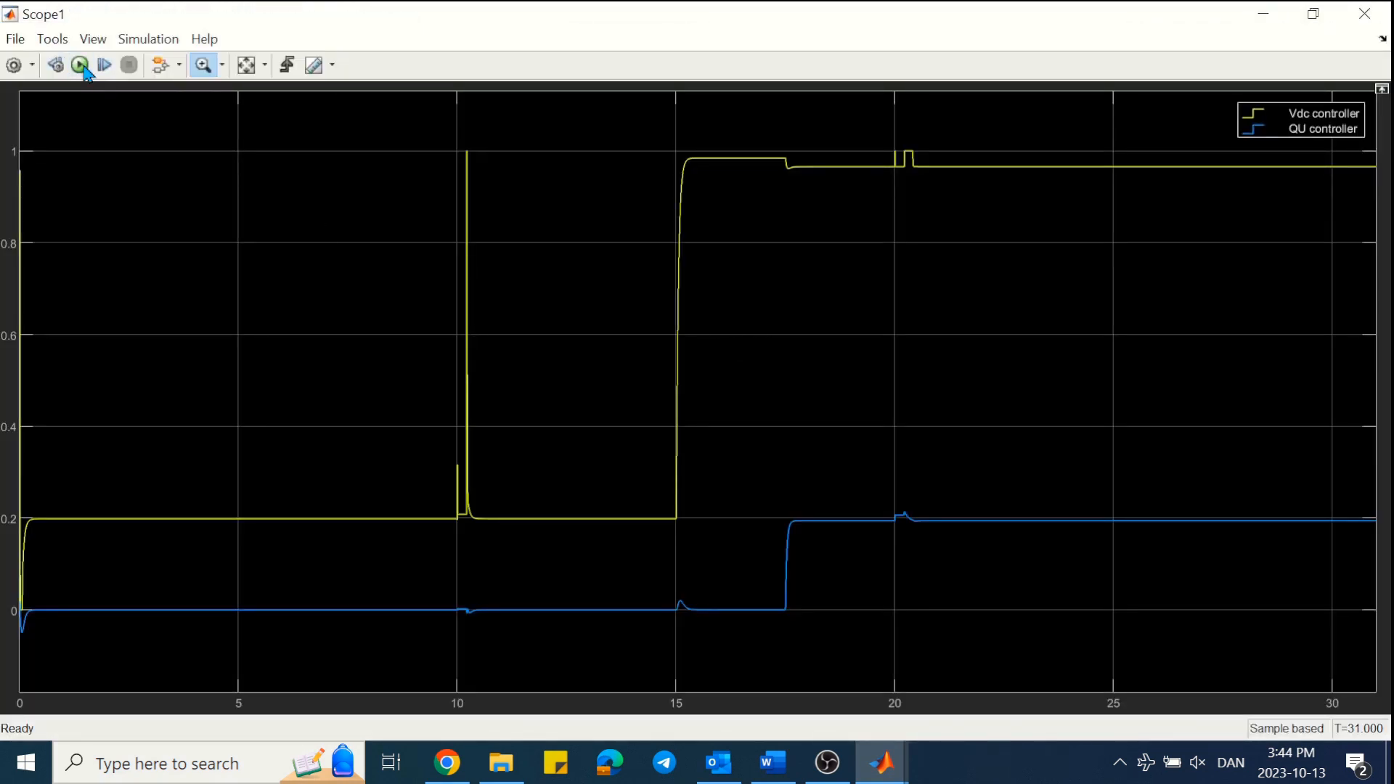
{"action": "left_click", "coordinate": [80, 65]}
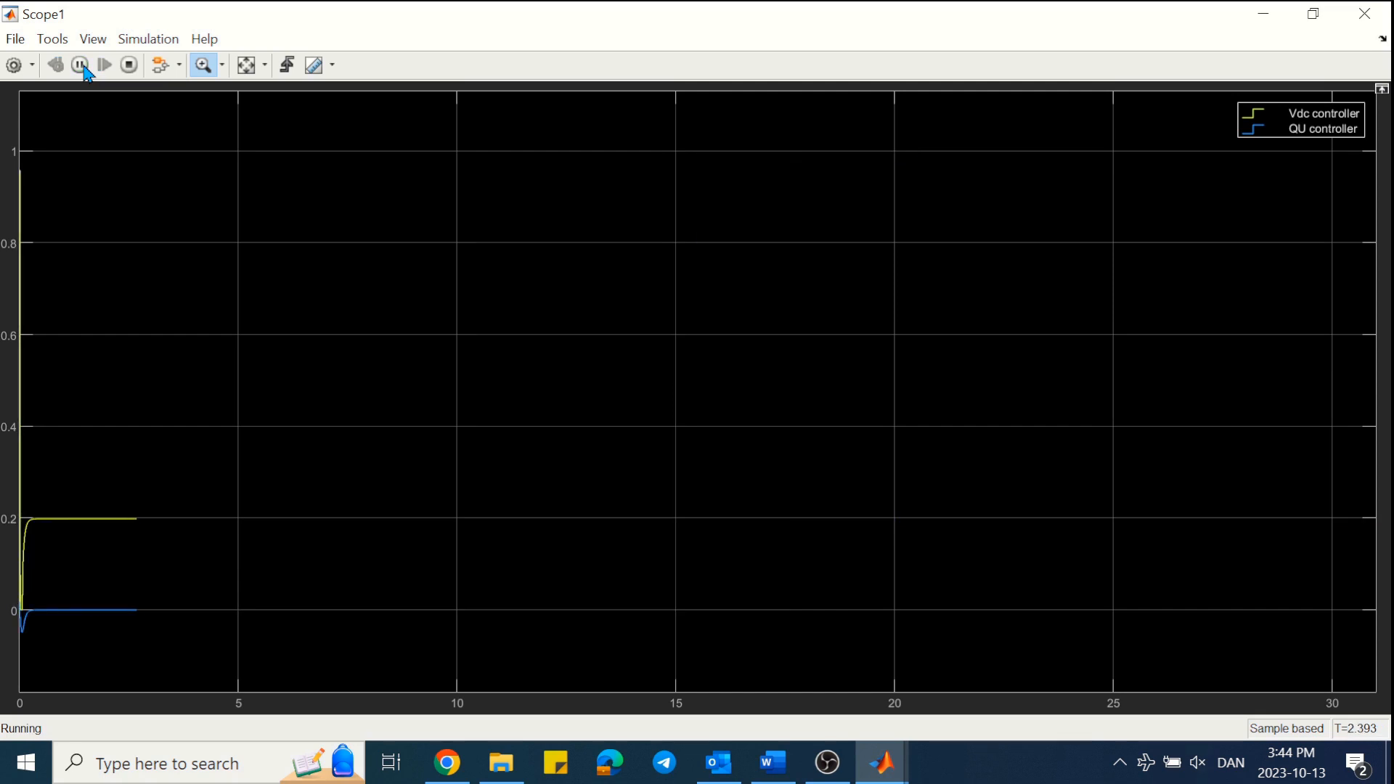
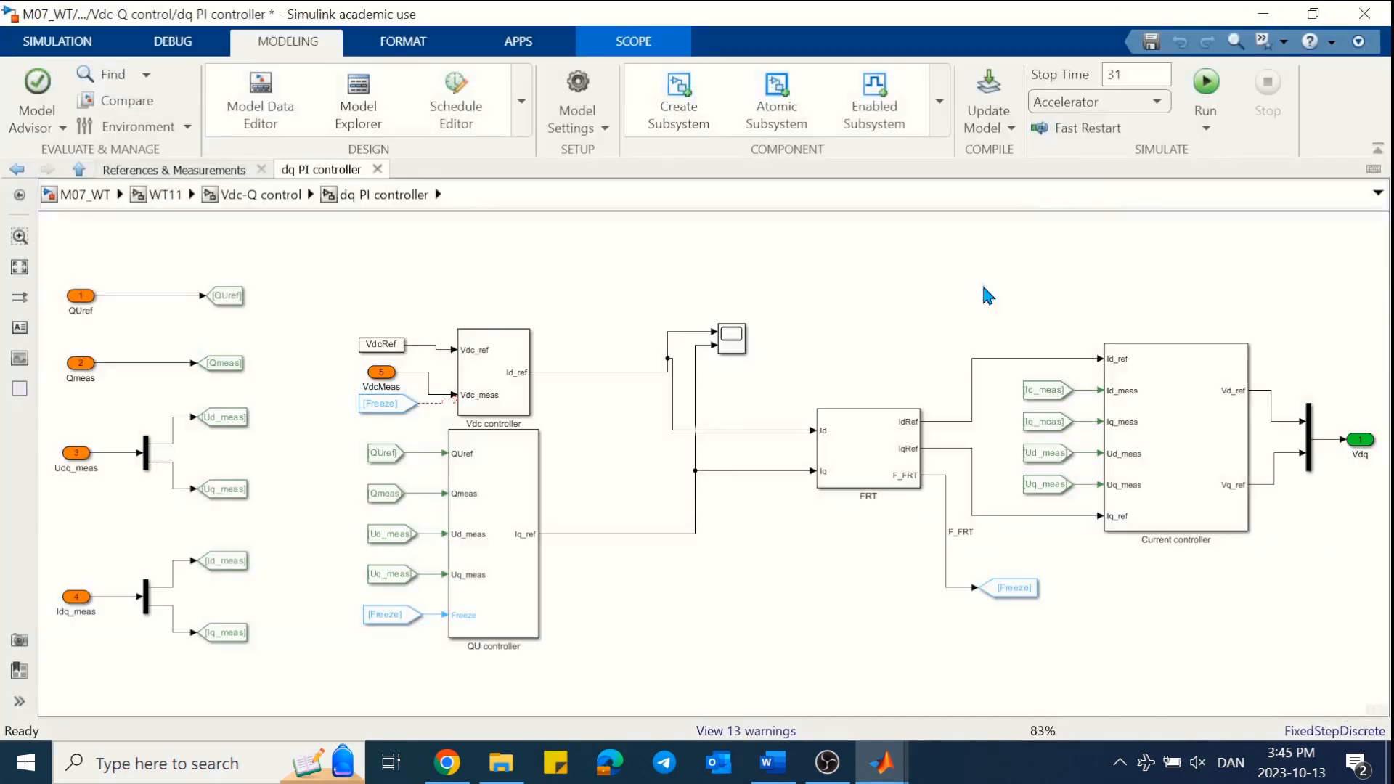
- Switch to Word and review the FRT requirements and the LVRT questions for 0.2 pu and 1 pu production in M07_Exercise.docx
{"action": "left_click", "coordinate": [775, 761]}
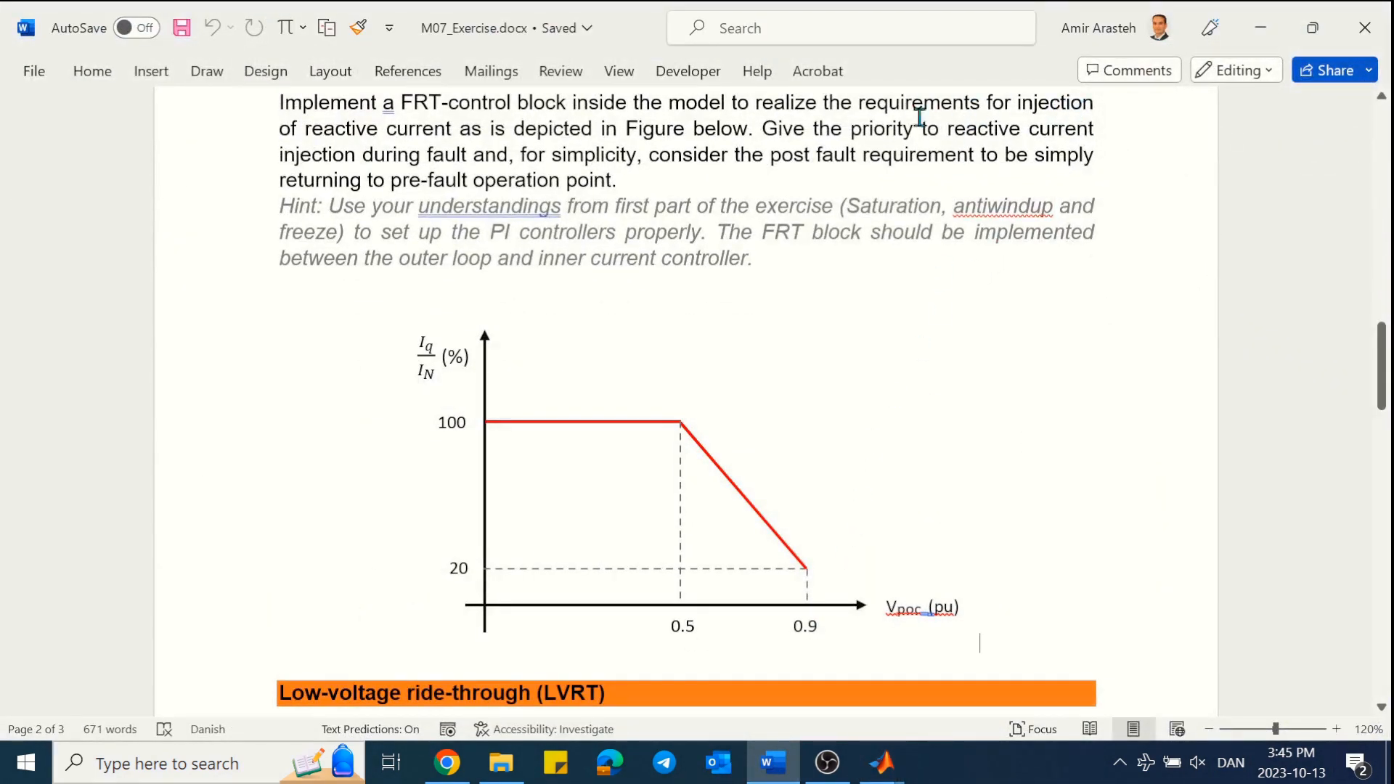
{"action": "left_click_drag", "start_coordinate": [849, 130], "coordinate": [1101, 134]}
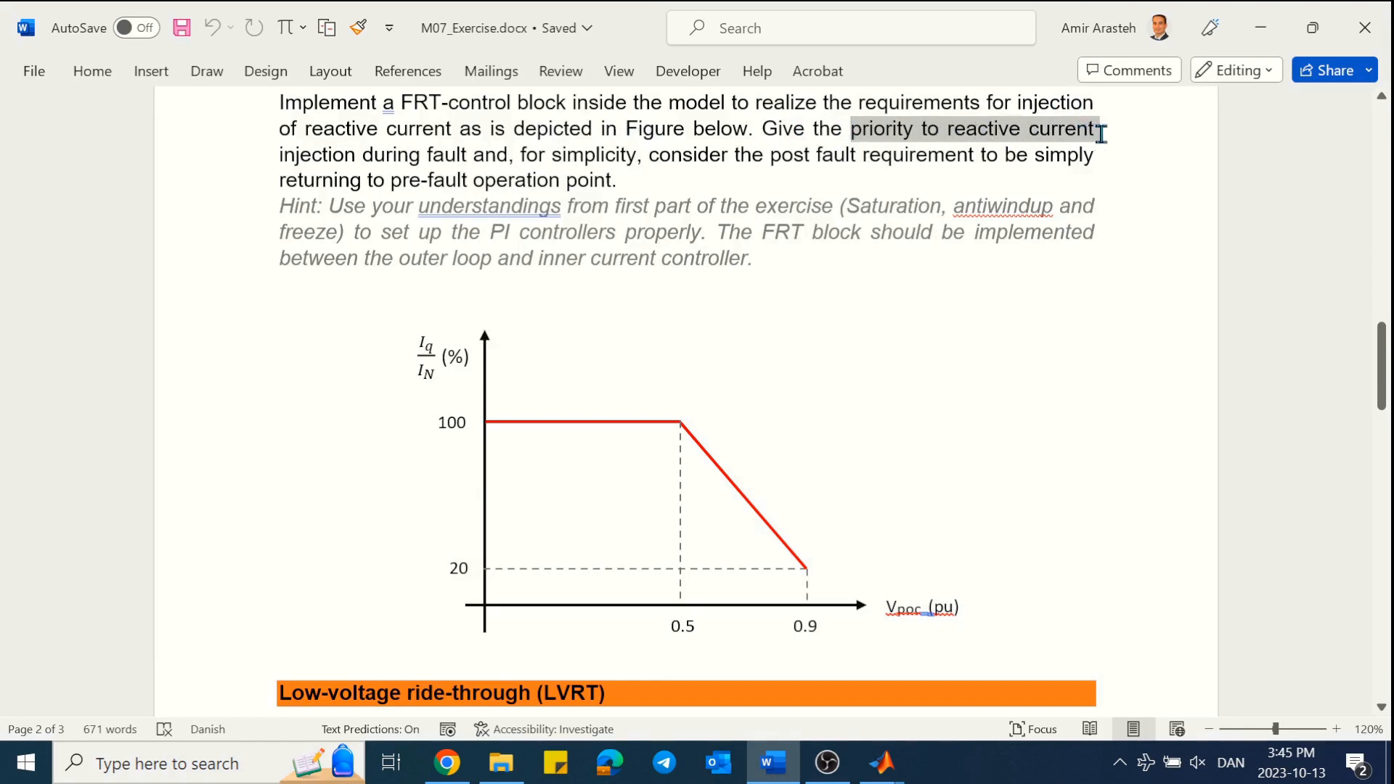
{"action": "left_click", "coordinate": [1131, 140]}
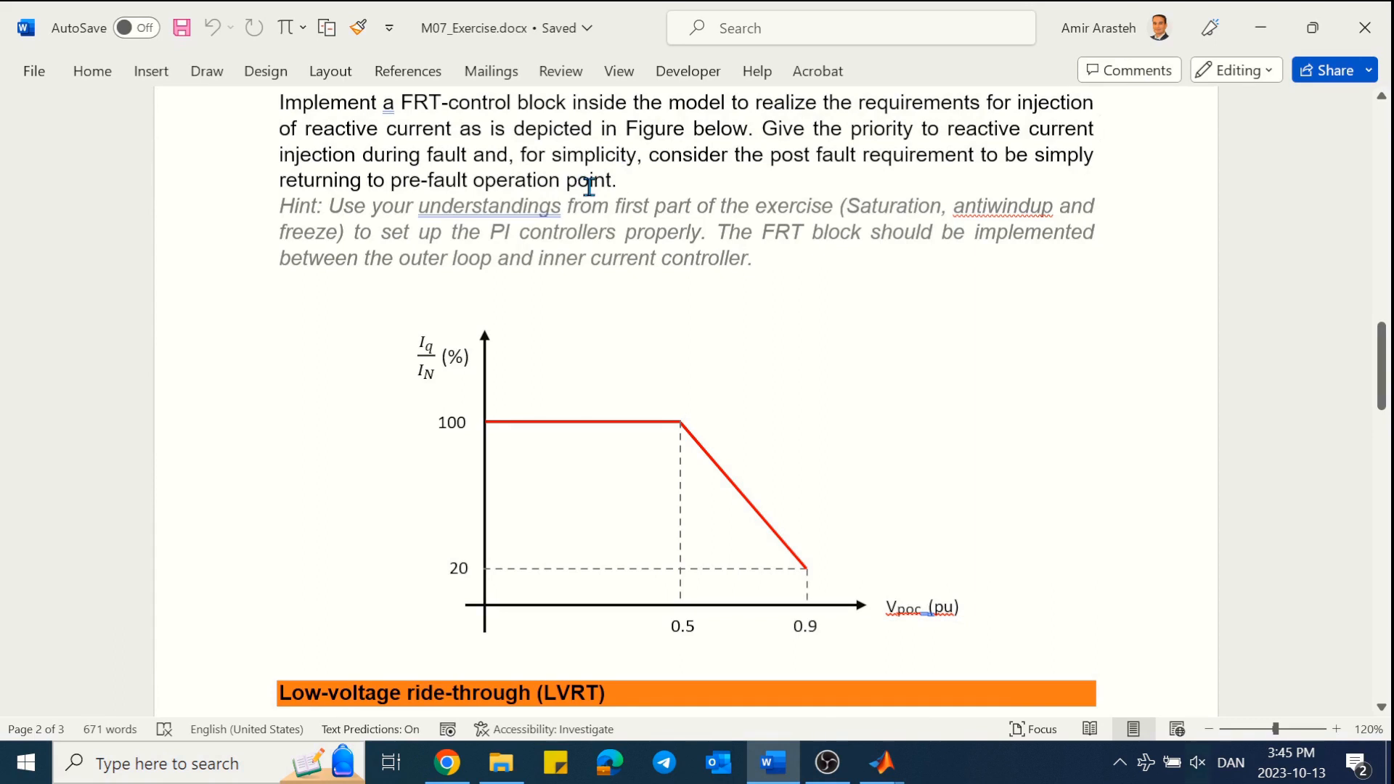
{"action": "left_click_drag", "start_coordinate": [1385, 356], "coordinate": [1383, 479]}
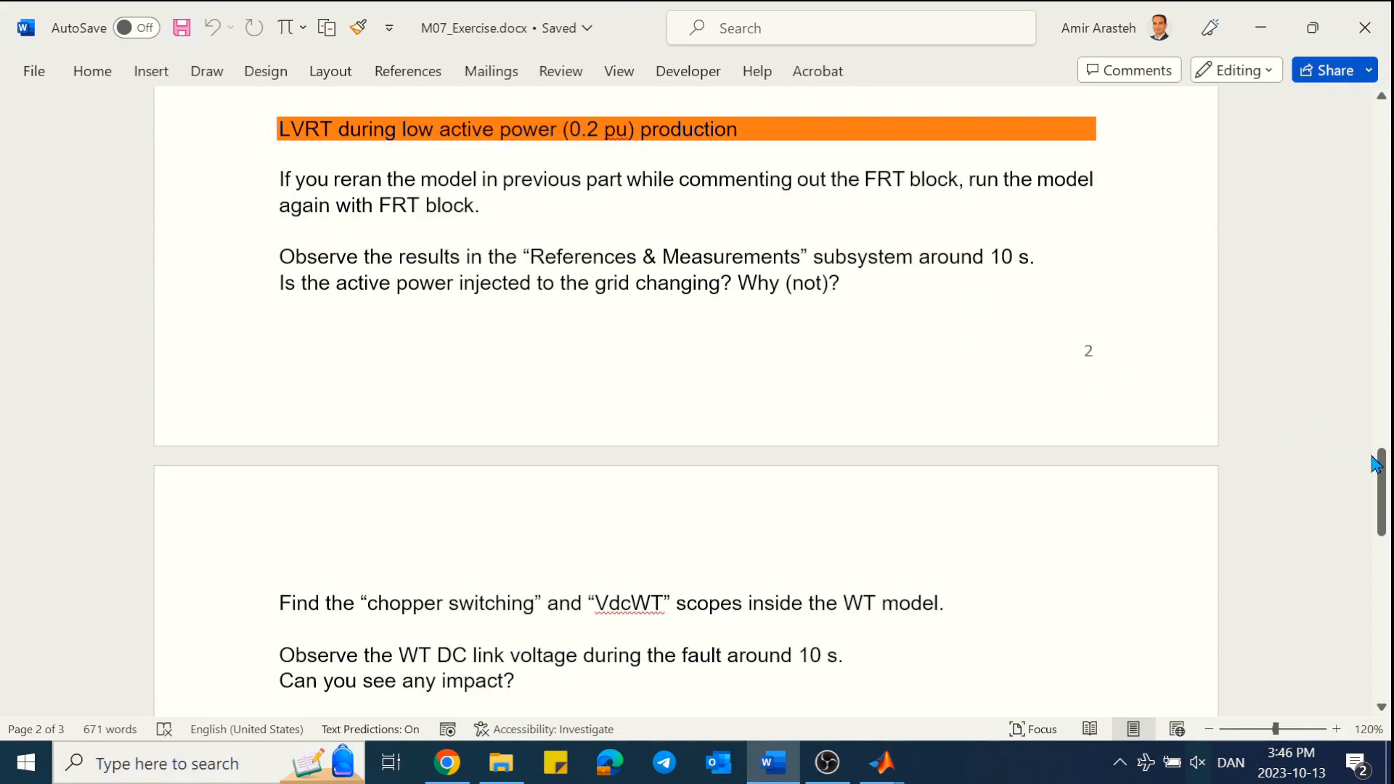
{"action": "left_click_drag", "start_coordinate": [1386, 475], "coordinate": [1387, 495]}
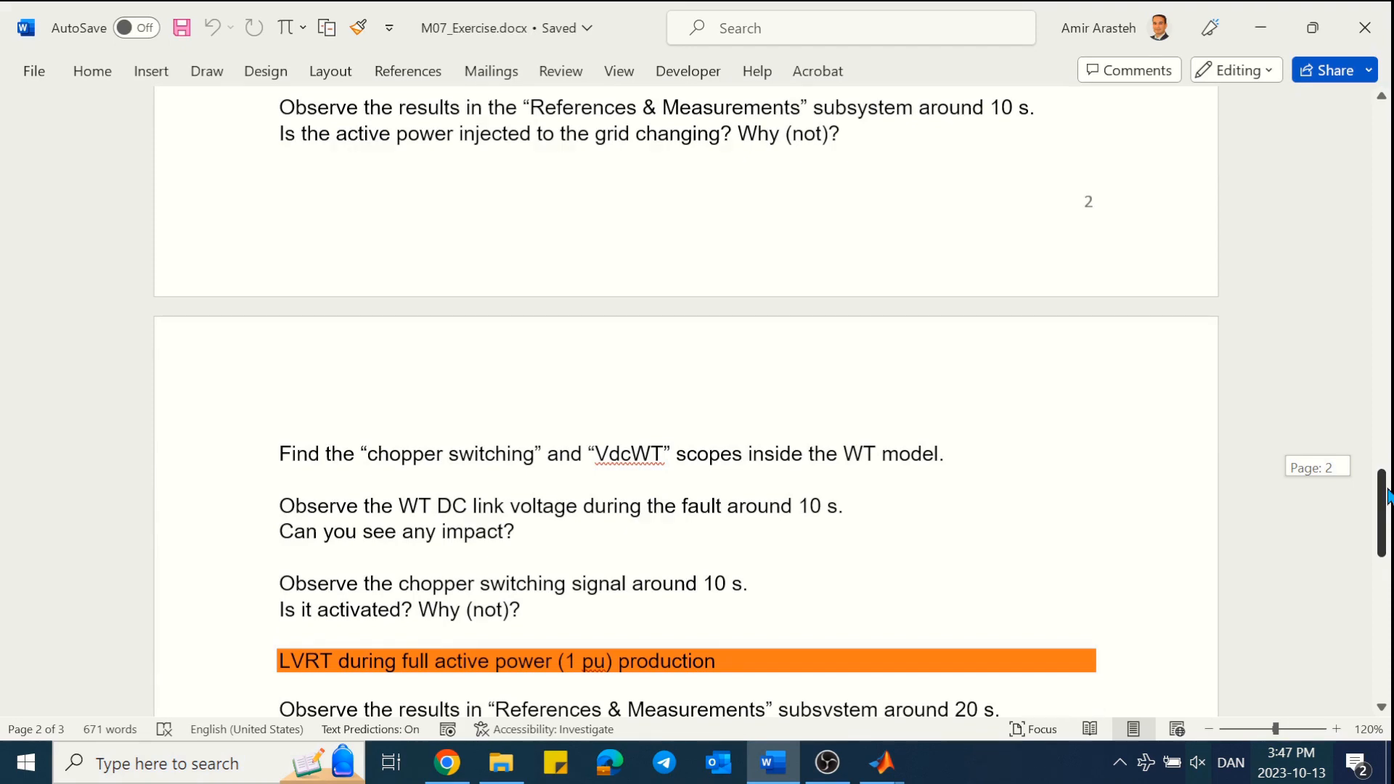
{"action": "left_click_drag", "start_coordinate": [1387, 496], "coordinate": [1388, 545]}
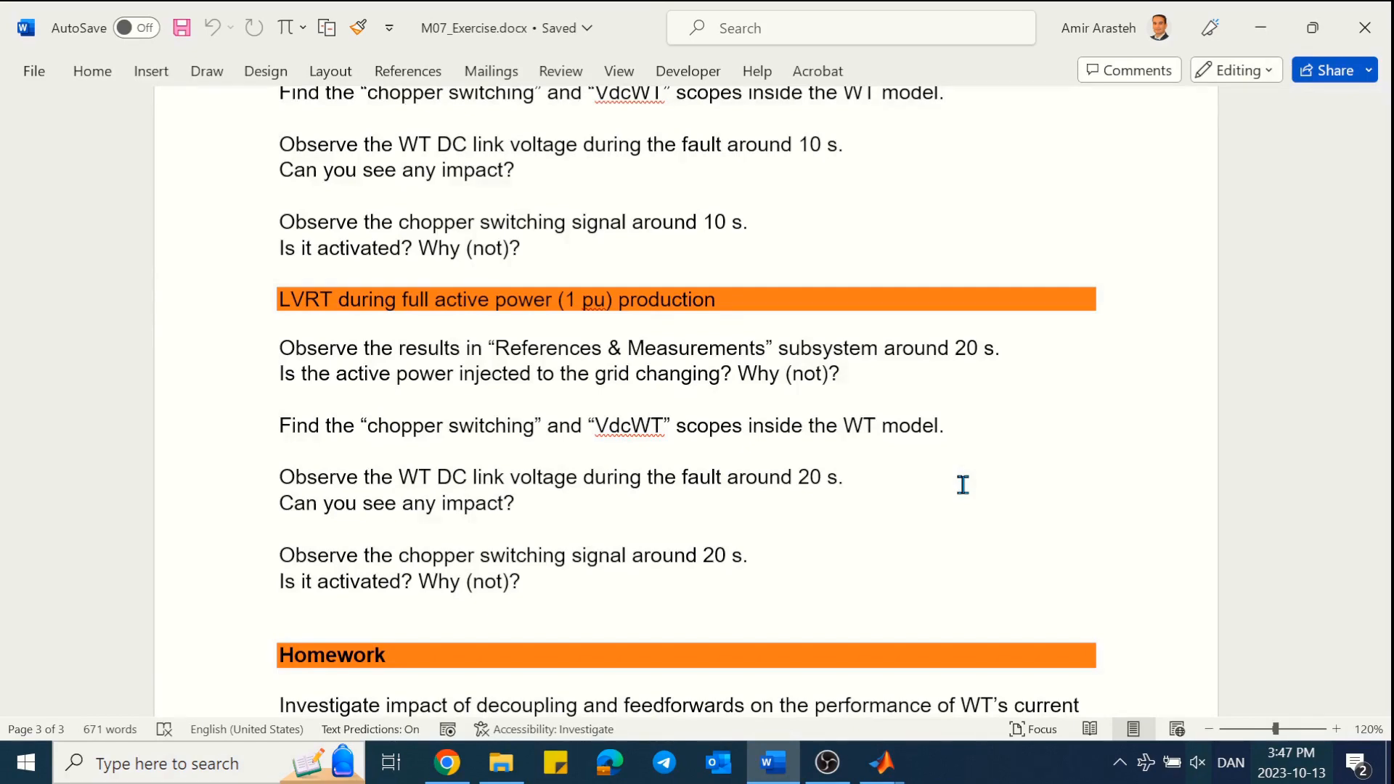
- Switch back to Simulink, run the M07_WT model and examine the PwtGrid active power around the 10 s fault
{"action": "key", "text": "alt+Tab"}
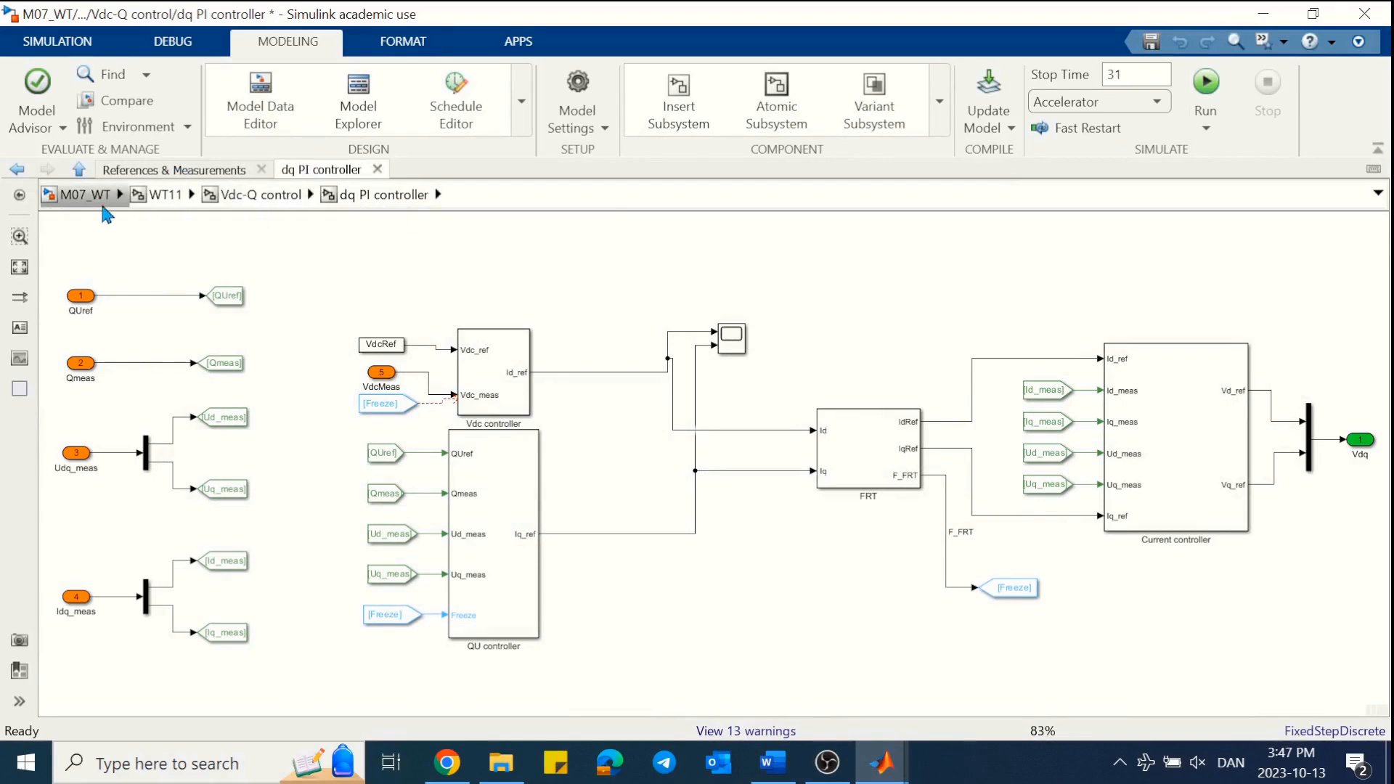
{"action": "left_click", "coordinate": [87, 196]}
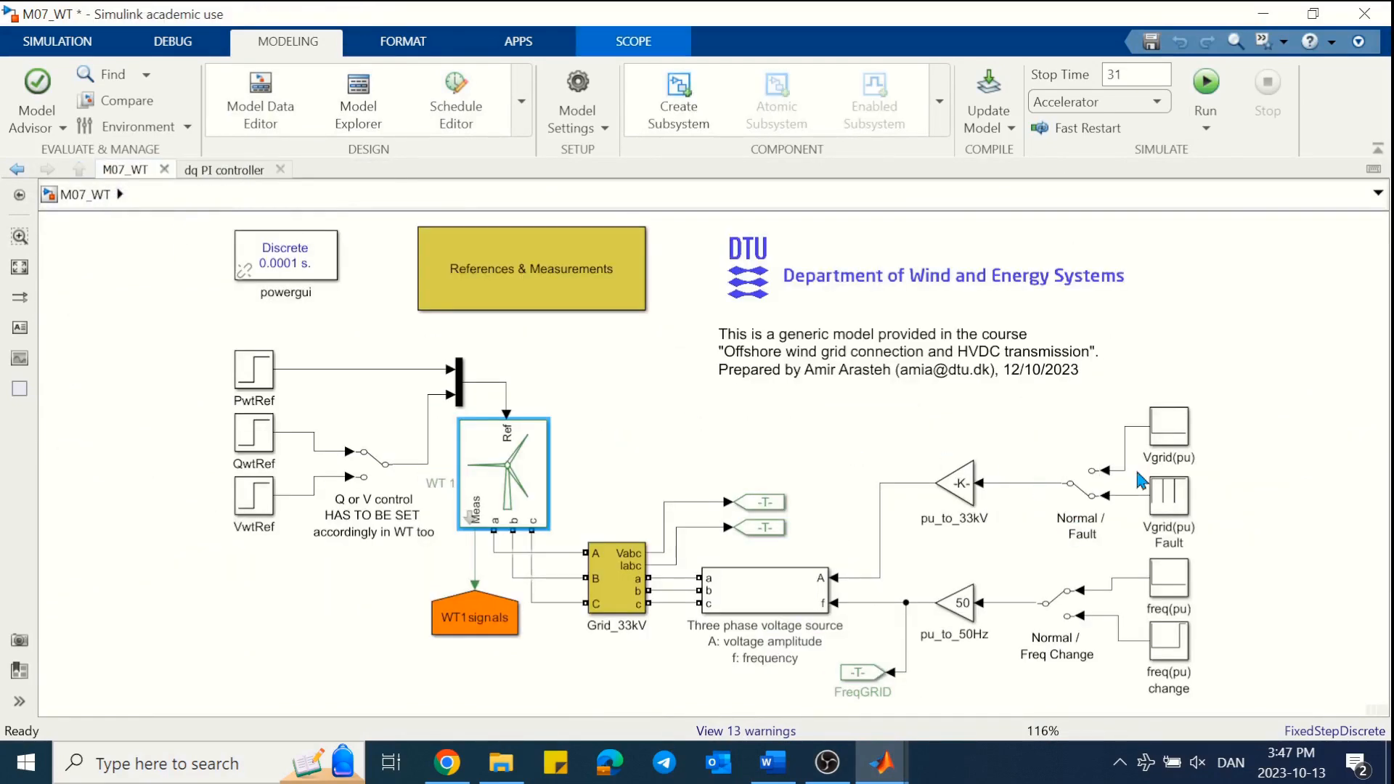
{"action": "left_click", "coordinate": [1205, 85]}
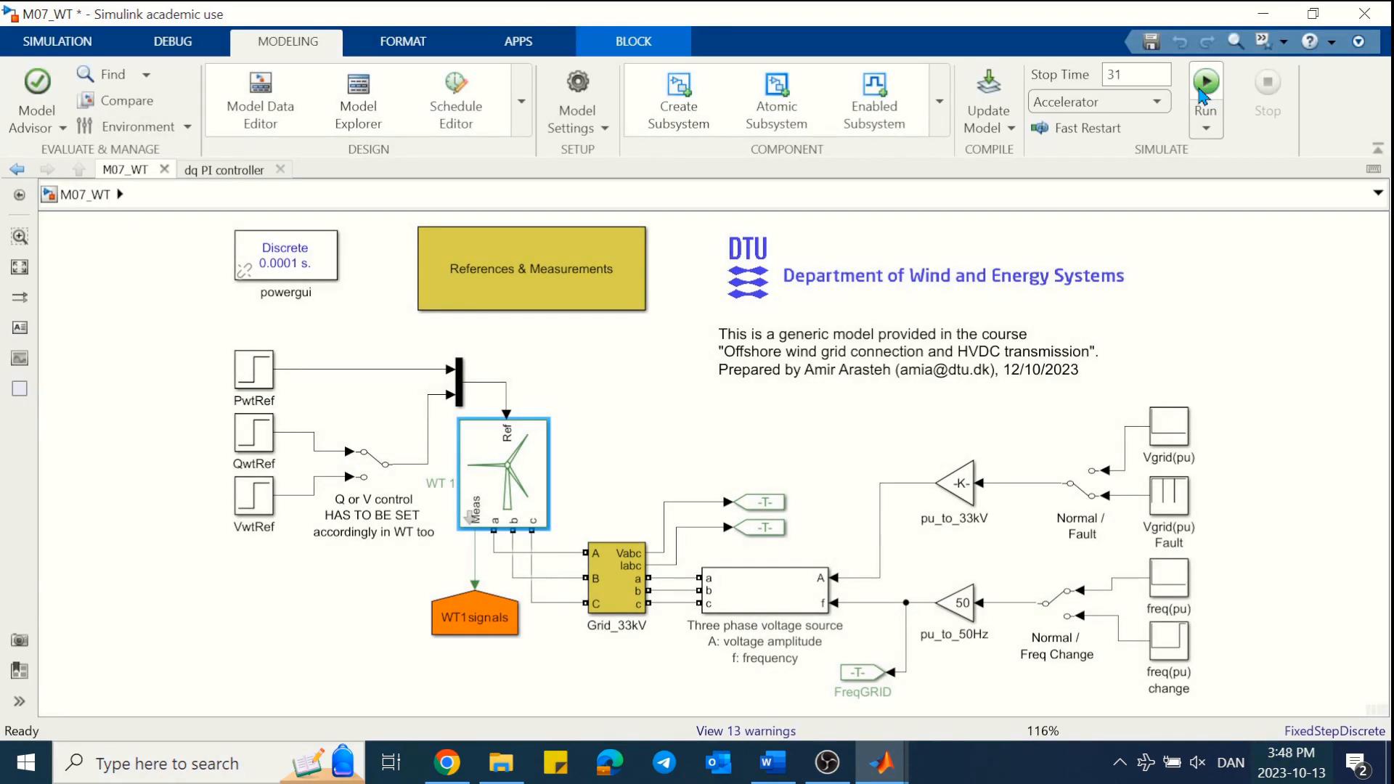
{"action": "double_click", "coordinate": [532, 269]}
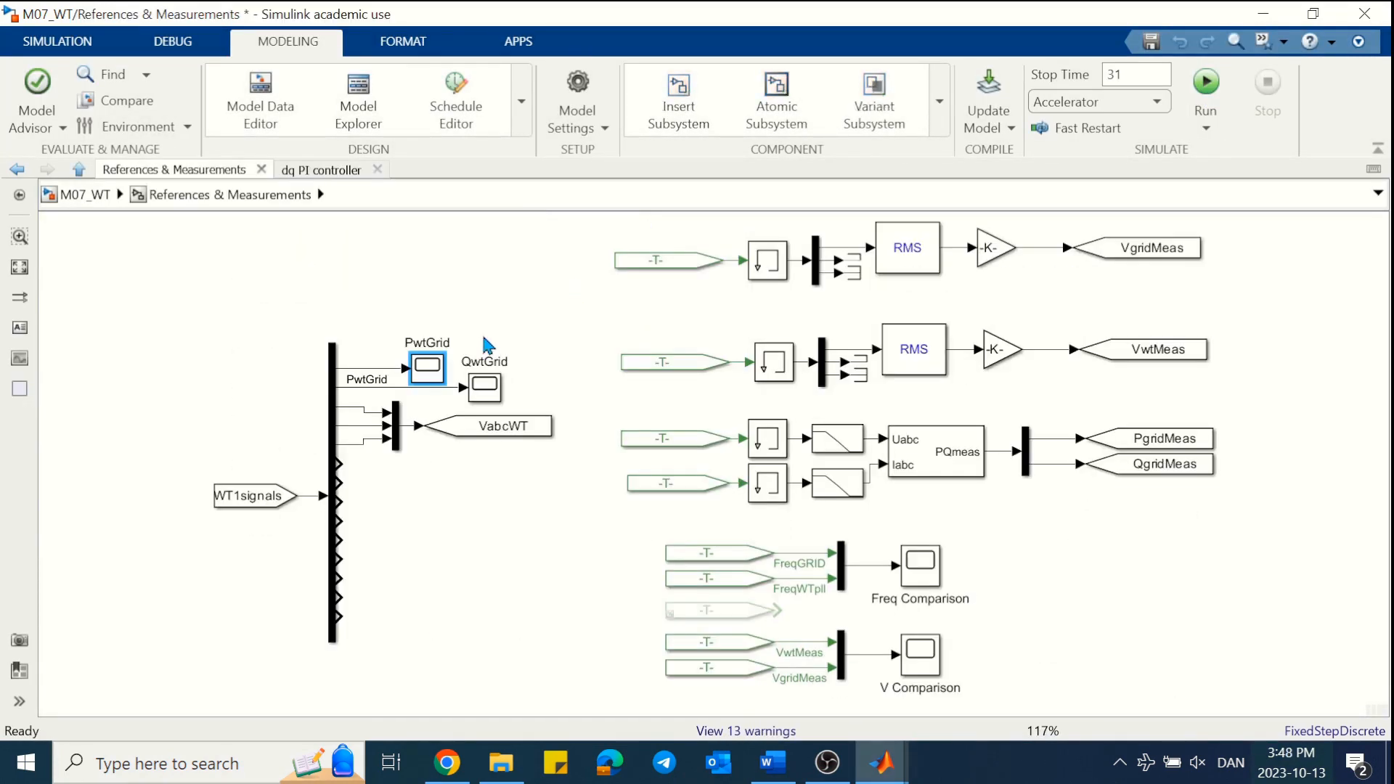
{"action": "double_click", "coordinate": [435, 368]}
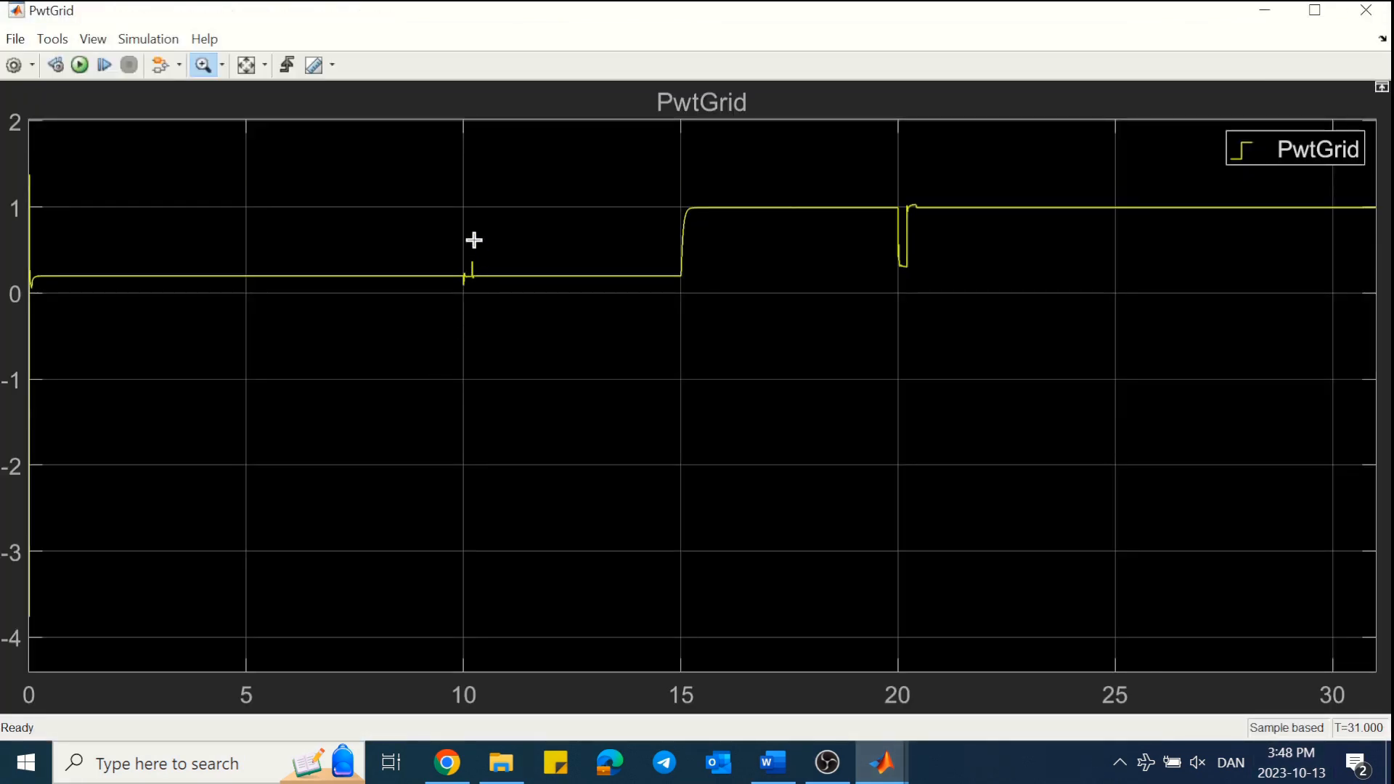
{"action": "left_click_drag", "start_coordinate": [474, 240], "coordinate": [475, 312]}
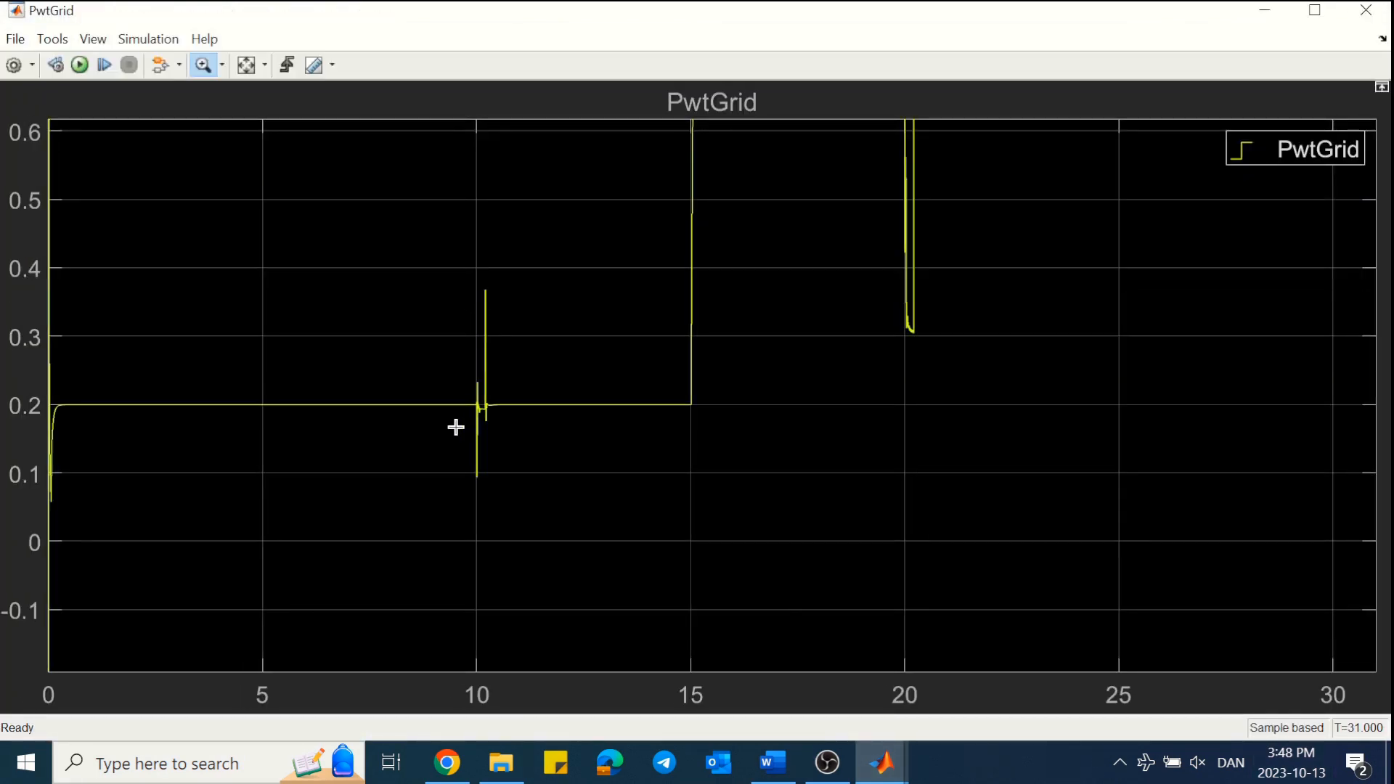
{"action": "left_click_drag", "start_coordinate": [458, 426], "coordinate": [558, 426]}
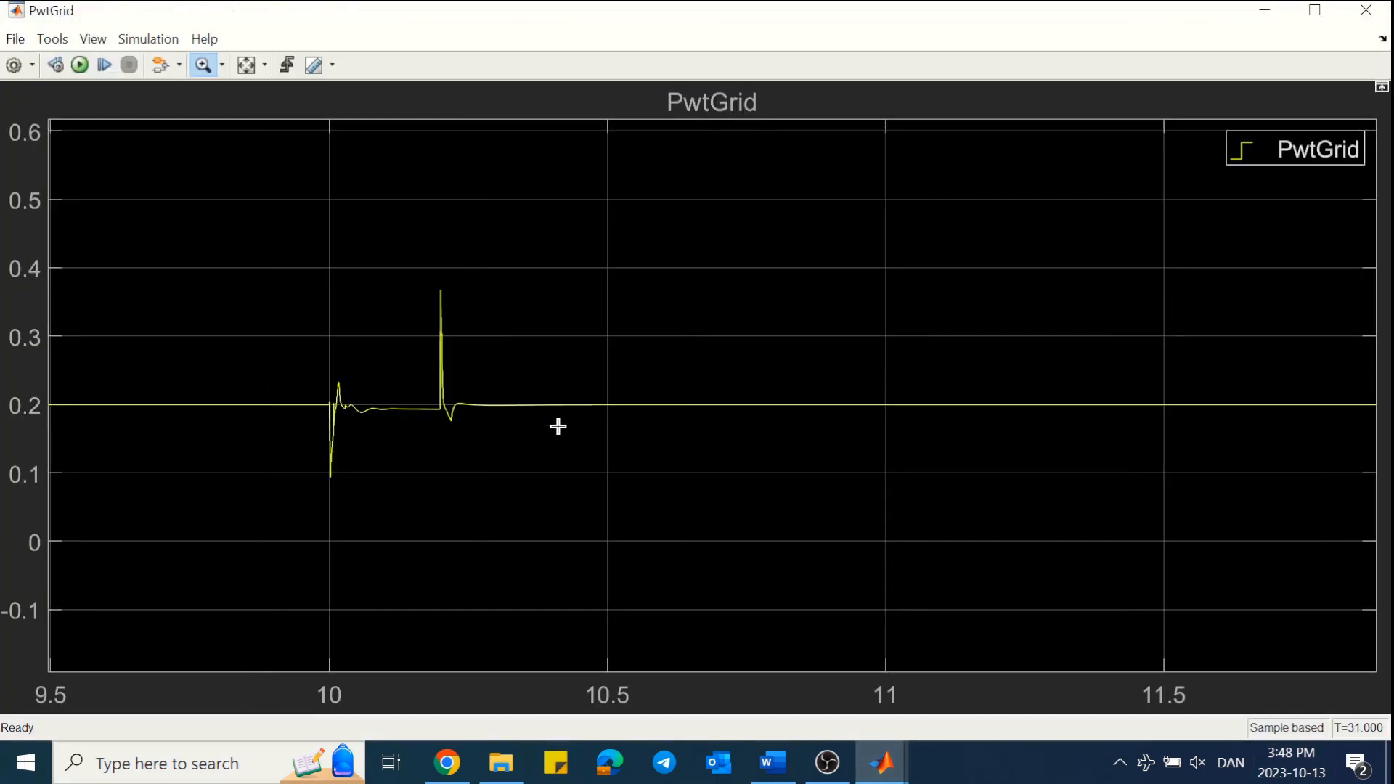
- Examine the PwtGrid active power dip around the 20 s fault and compare it with the level at the 10 s fault
{"action": "left_click", "coordinate": [246, 65]}
{"action": "left_click_drag", "start_coordinate": [938, 249], "coordinate": [966, 249]}
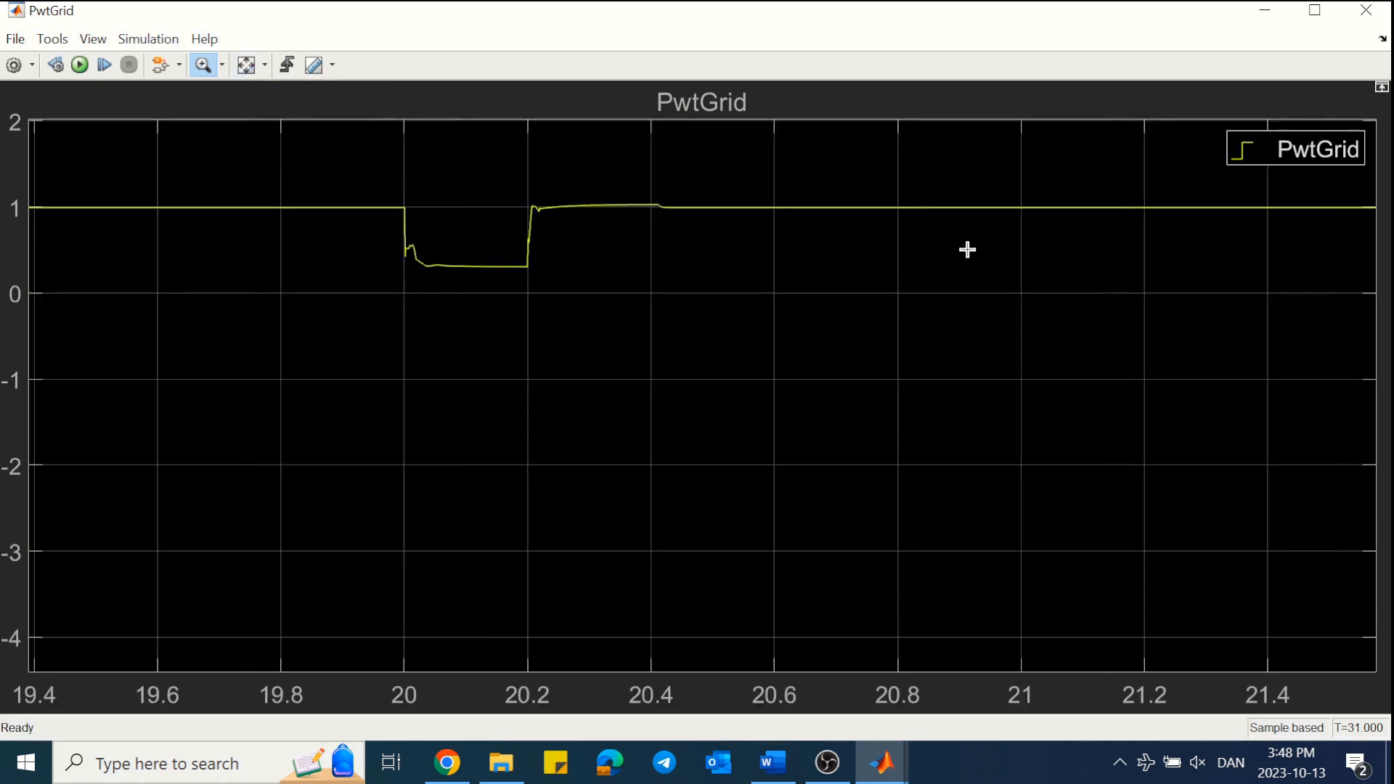
{"action": "left_click_drag", "start_coordinate": [488, 288], "coordinate": [490, 254]}
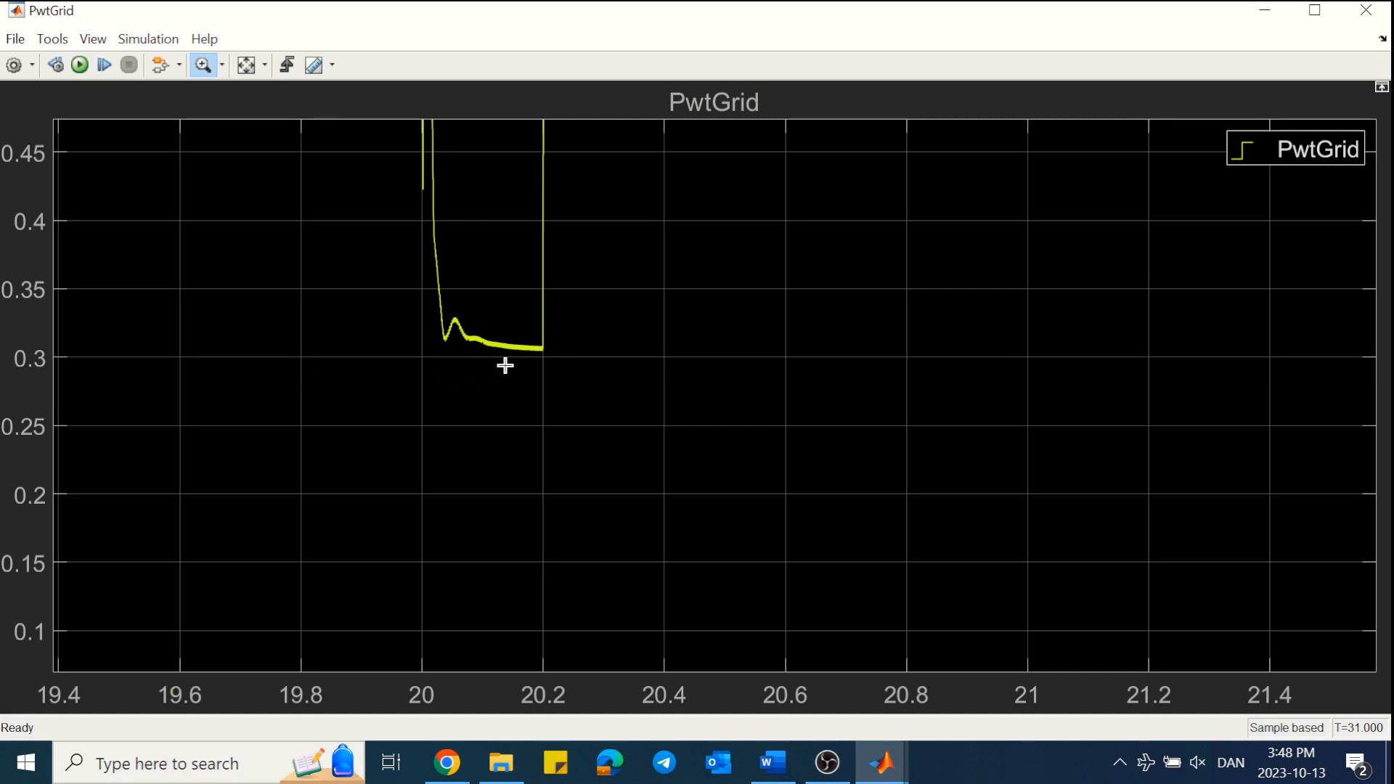
{"action": "left_click", "coordinate": [246, 65]}
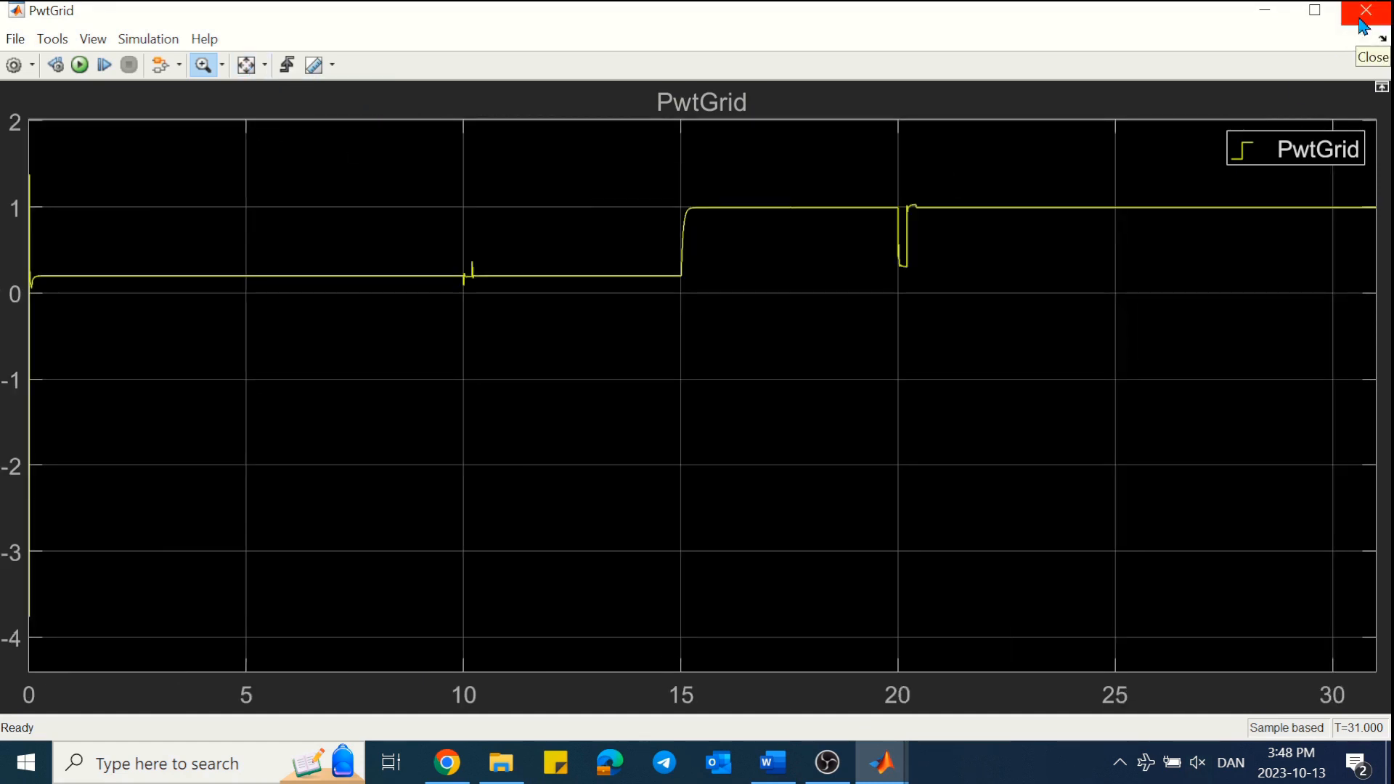
{"action": "left_click_drag", "start_coordinate": [927, 240], "coordinate": [928, 307]}
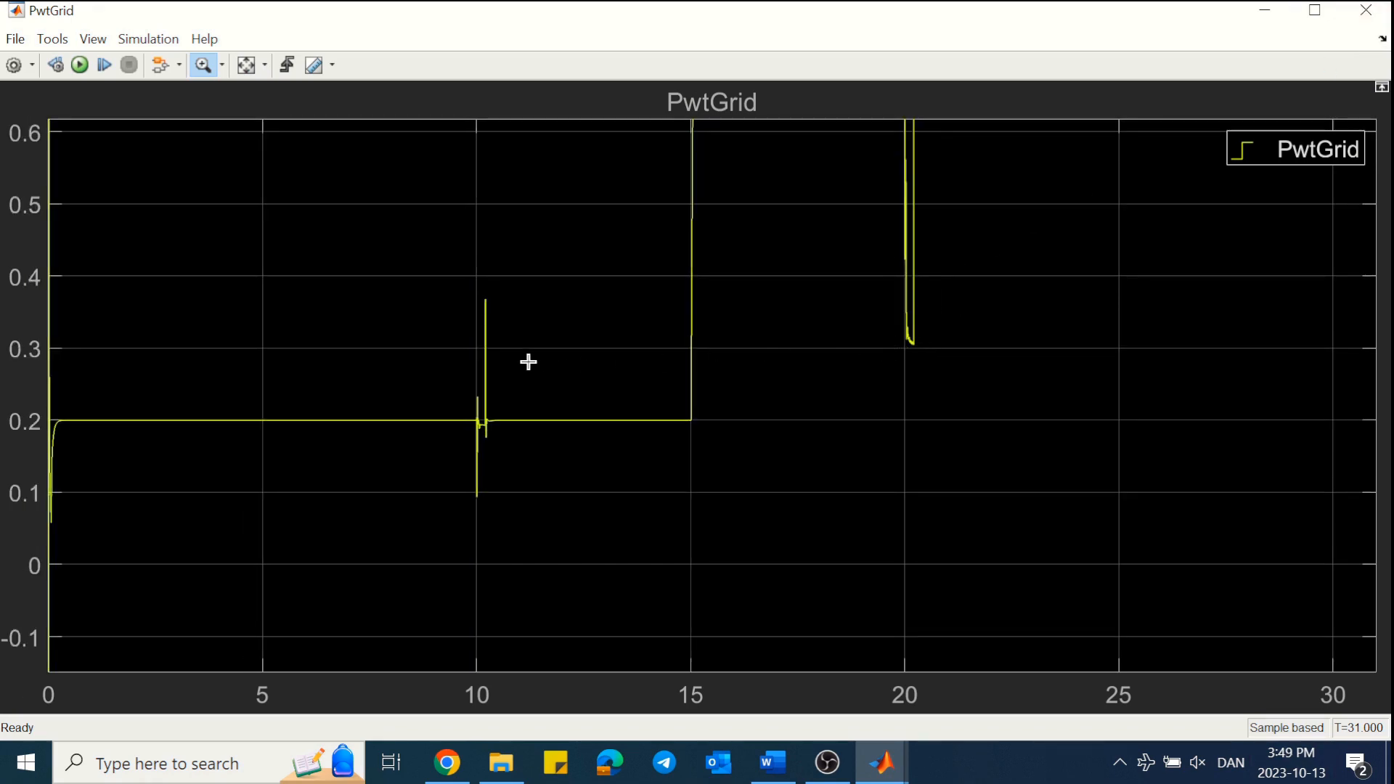
{"action": "left_click", "coordinate": [1366, 10]}
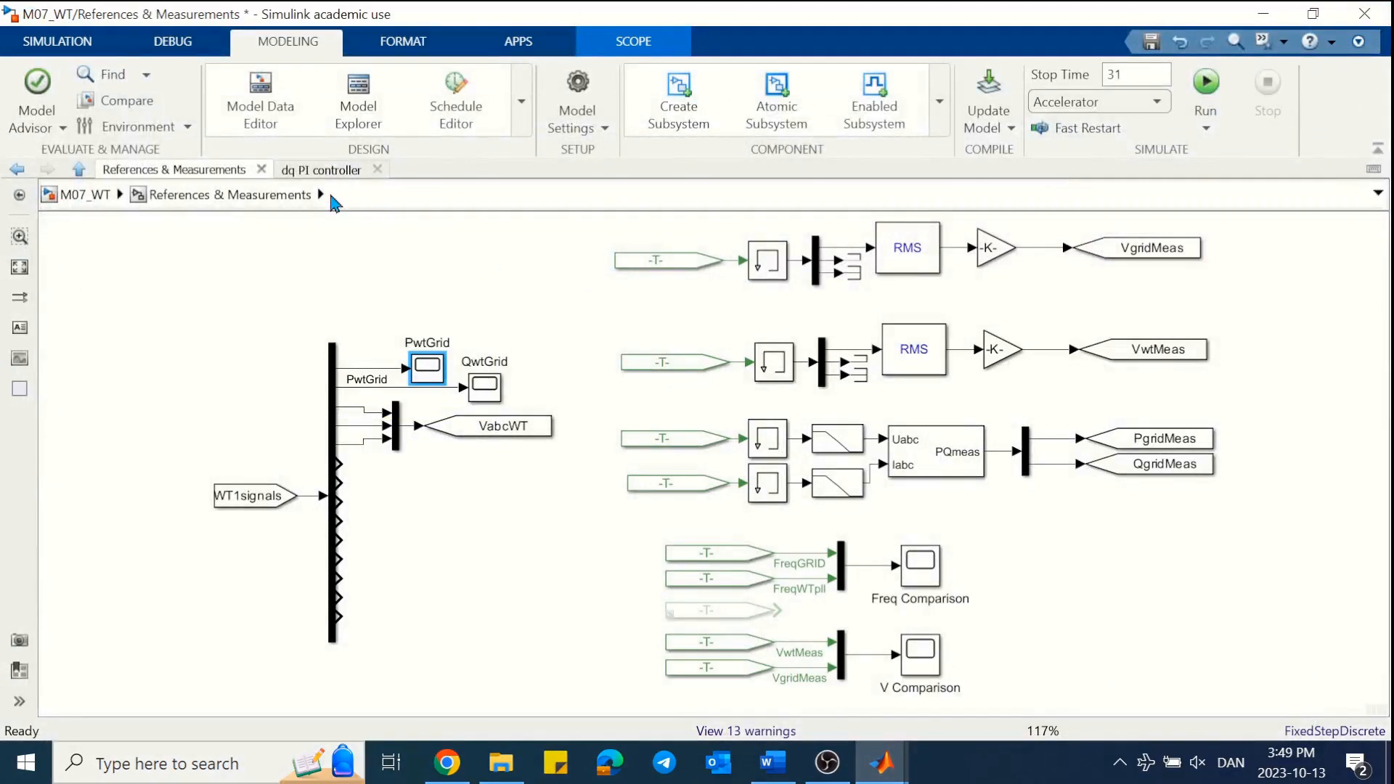
- In dq PI controller, delete the unused Freeze From tag and its unconnected line beside the Vdc controller
{"action": "left_click", "coordinate": [321, 171]}
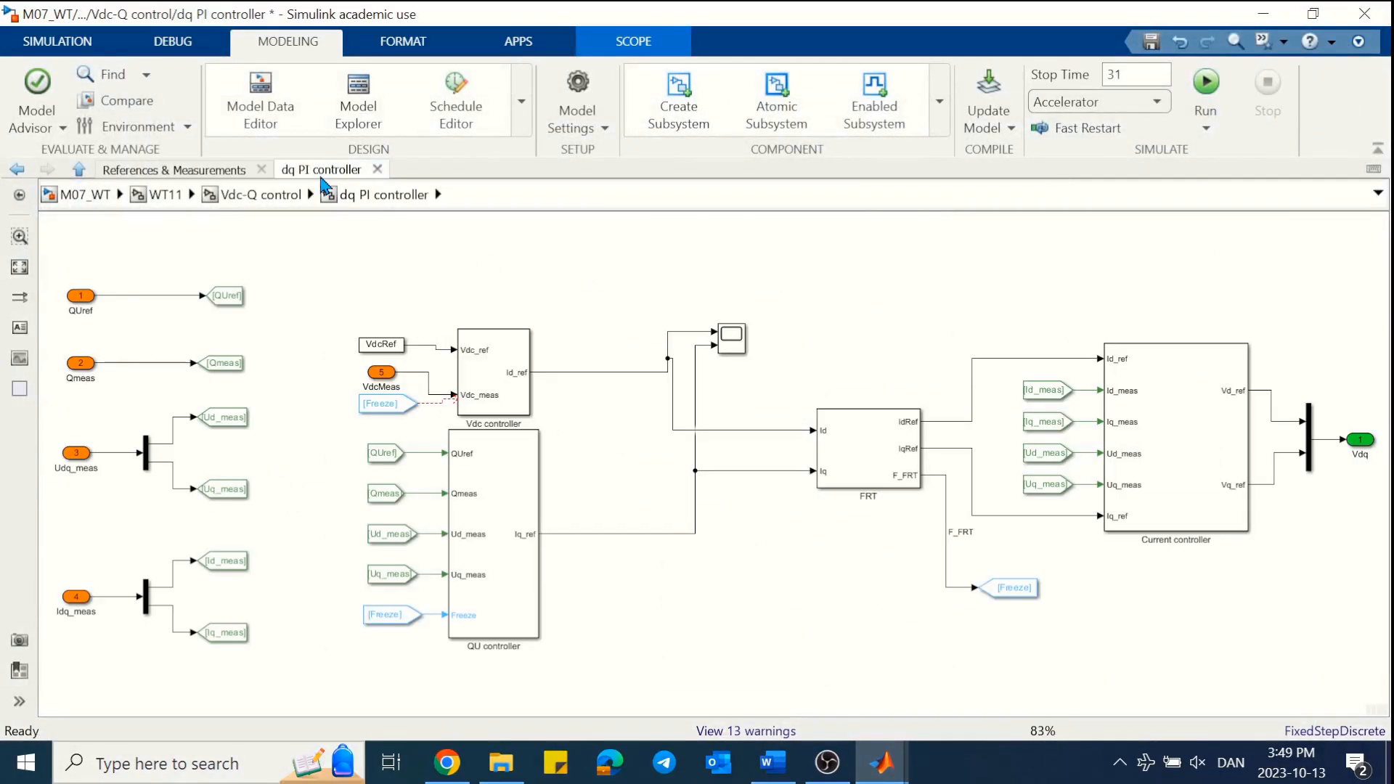
{"action": "left_click", "coordinate": [398, 403]}
{"action": "key", "text": "Delete"}
{"action": "left_click", "coordinate": [421, 403]}
{"action": "key", "text": "Delete"}
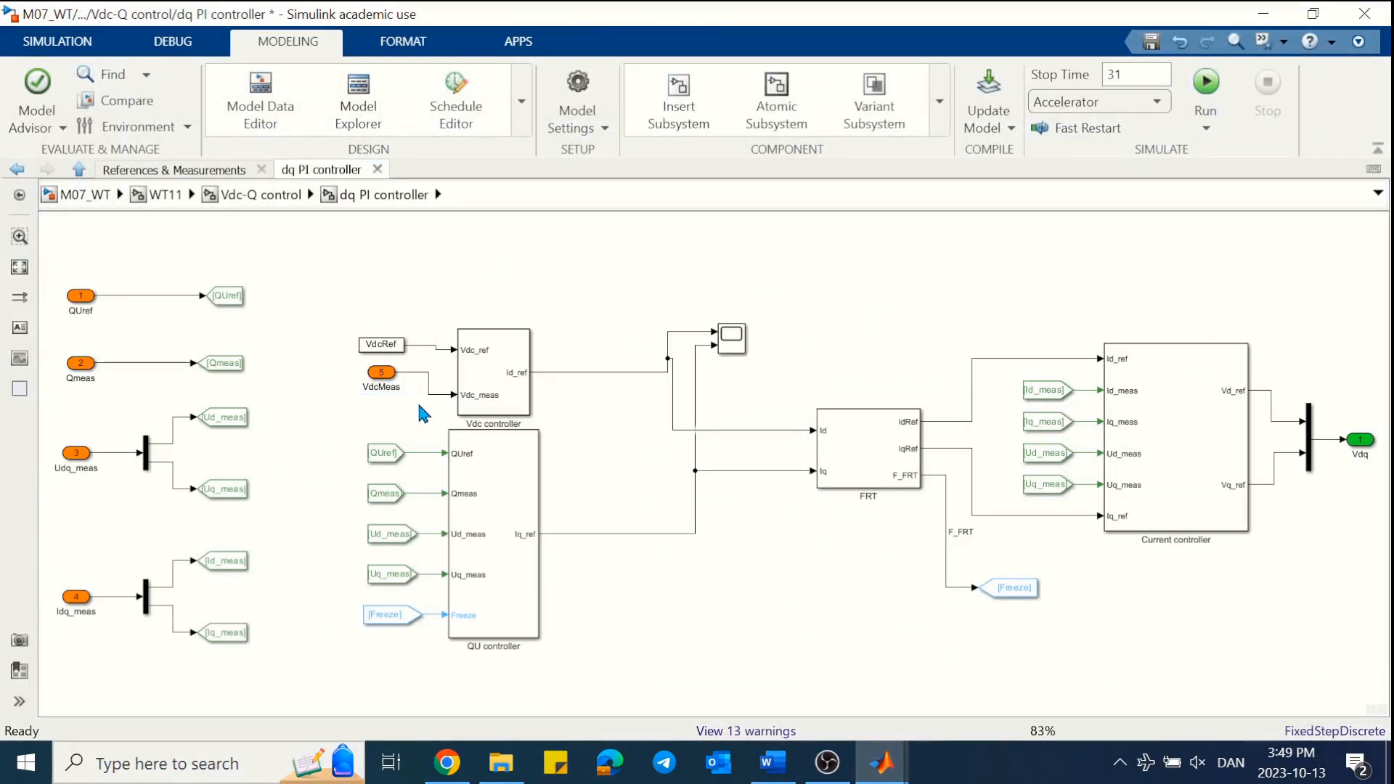
{"action": "left_click", "coordinate": [18, 169]}
{"action": "left_click", "coordinate": [311, 172]}
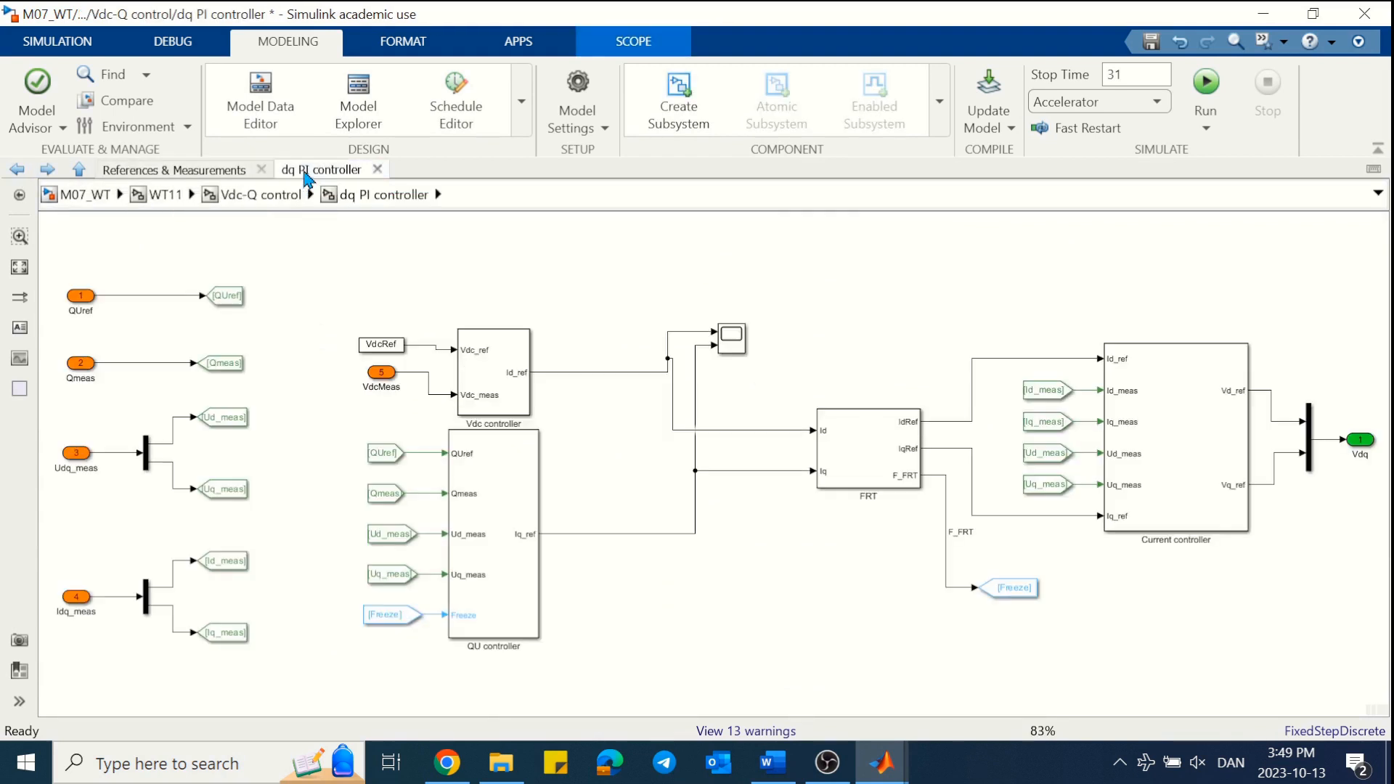
{"action": "left_click", "coordinate": [363, 416]}
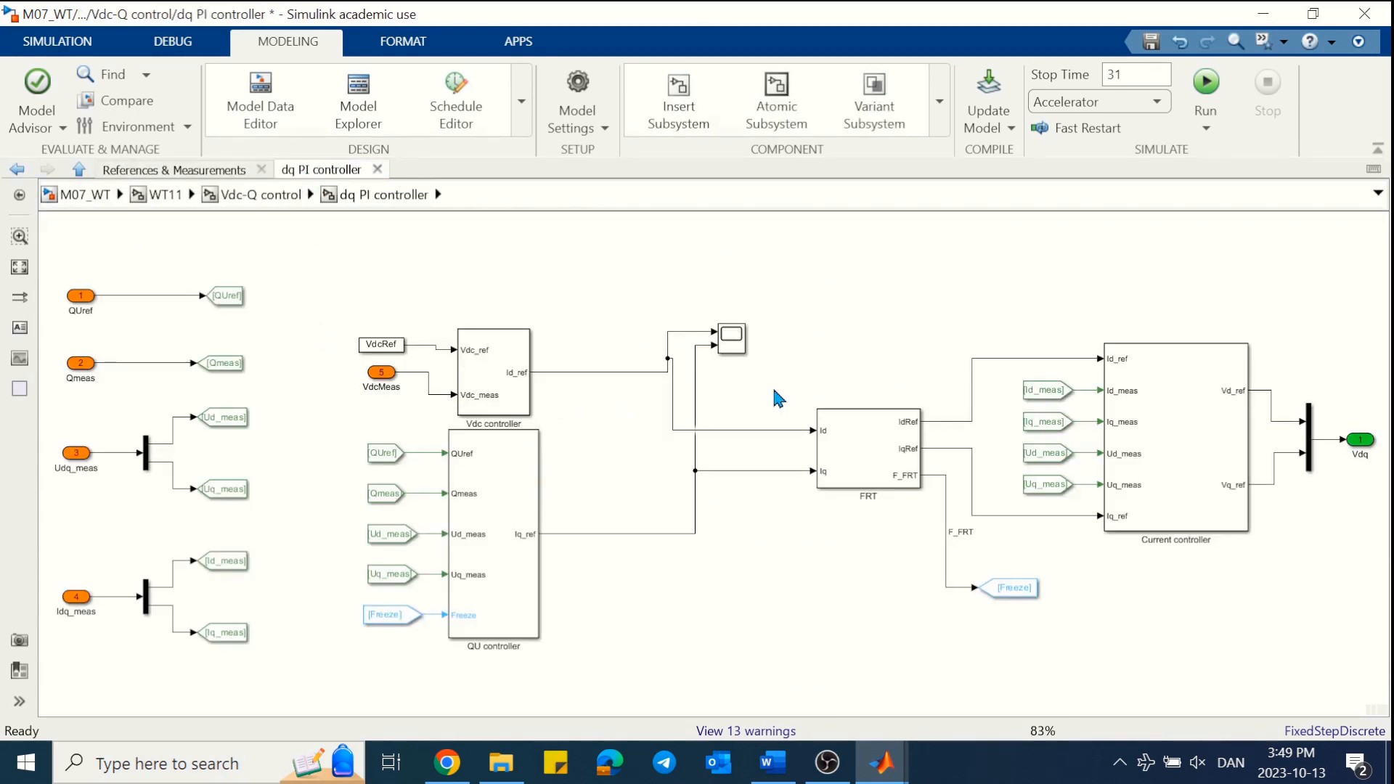
- Inspect the FRT subsystem's Id limit logic, based on Imax and Iq_FRT, and return to the dq PI controller
{"action": "double_click", "coordinate": [856, 438]}
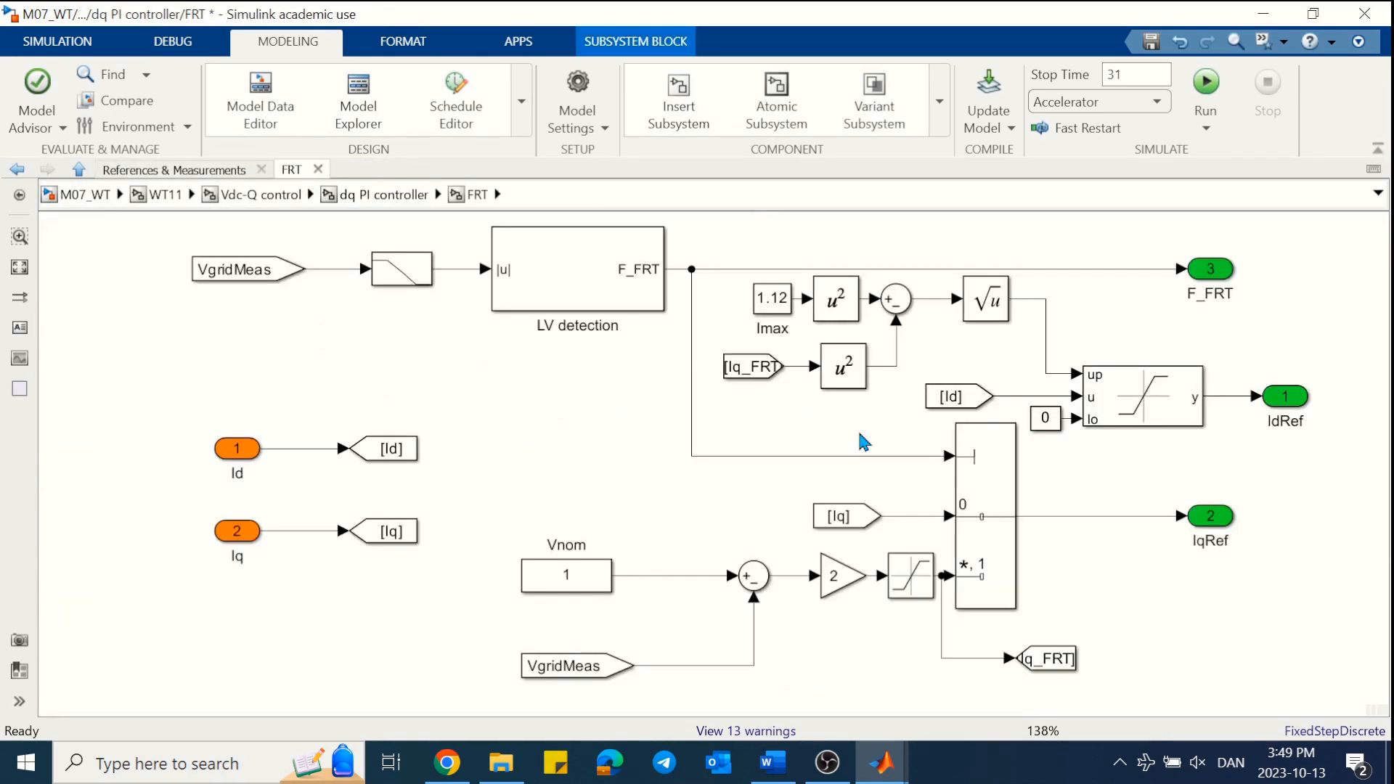
{"action": "left_click", "coordinate": [1073, 376]}
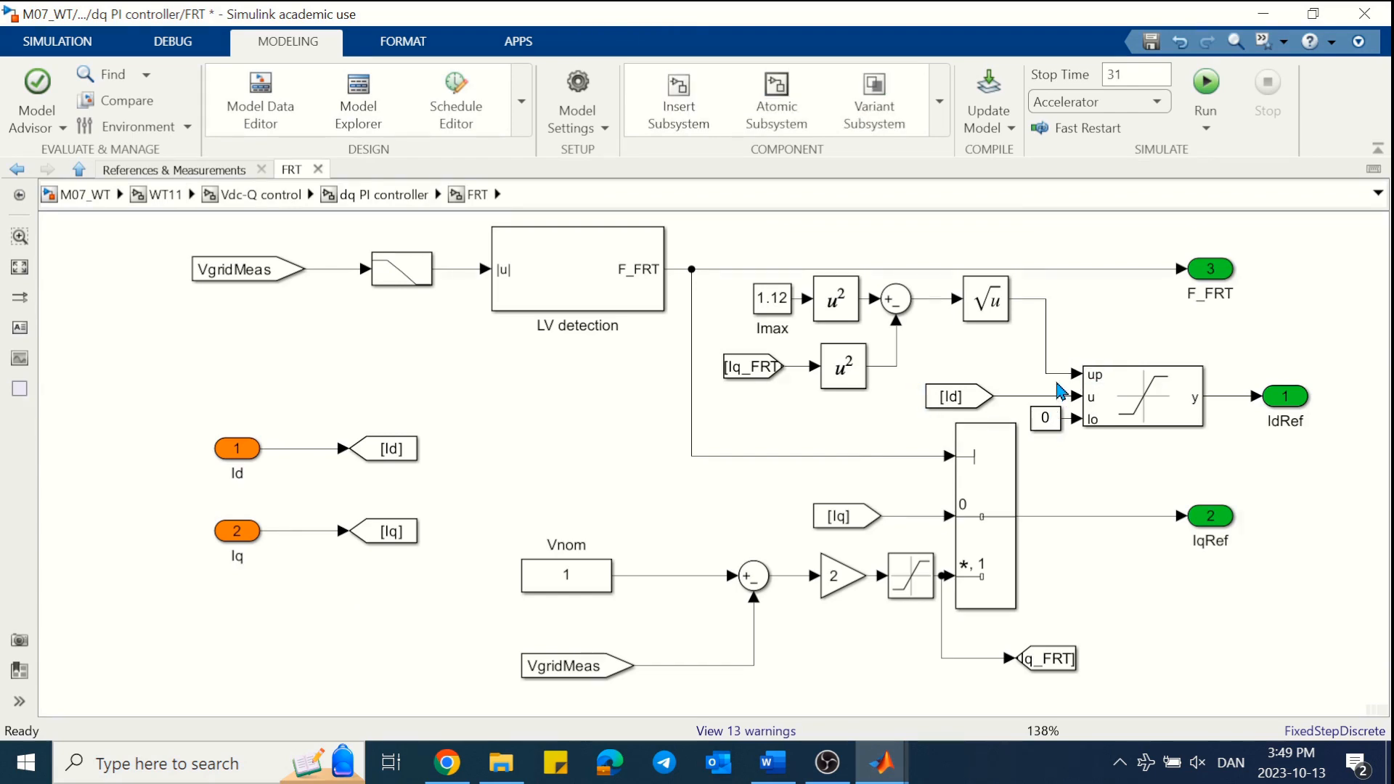
{"action": "left_click", "coordinate": [413, 200]}
- In the Current controller, examine the Iq Comparison scope with its vertical axis zoomed to the reactive current dips during both faults
{"action": "double_click", "coordinate": [1168, 396]}
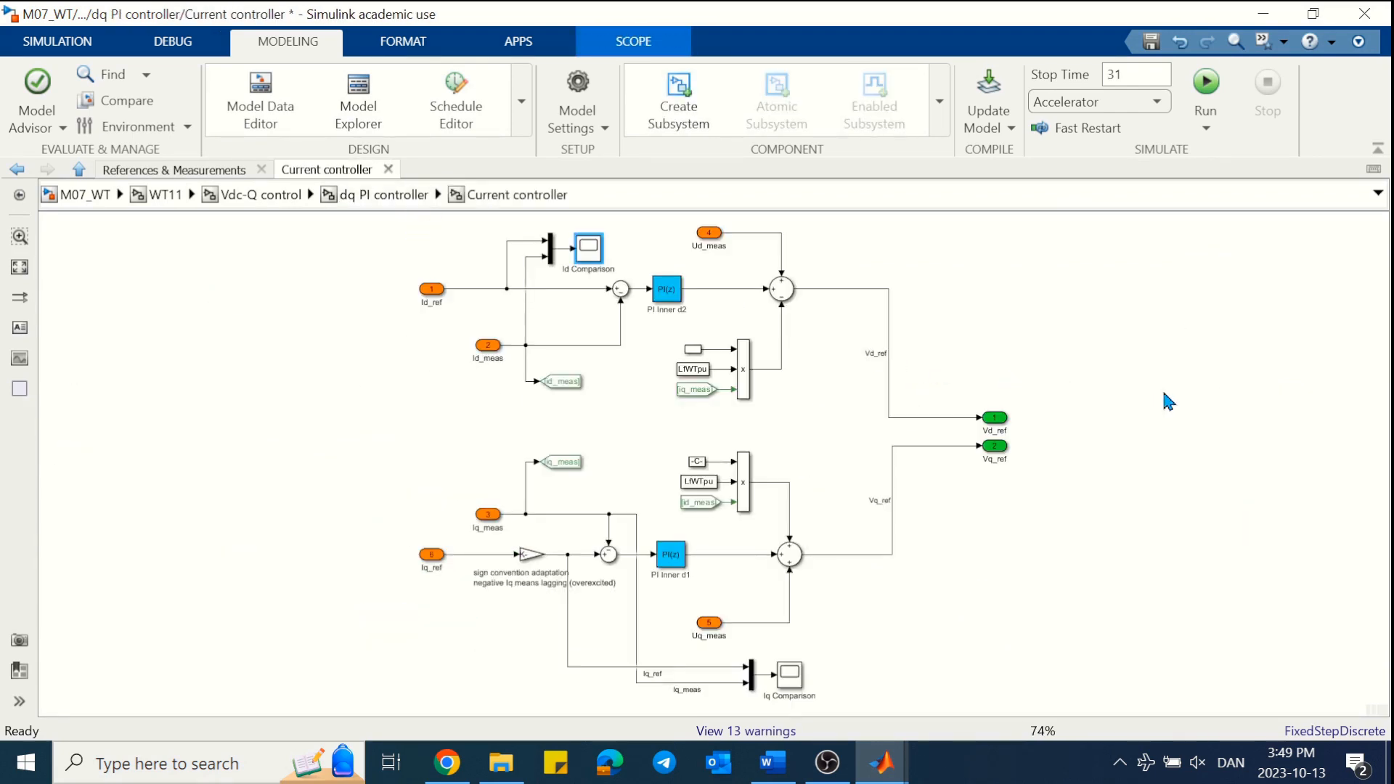
{"action": "double_click", "coordinate": [791, 676]}
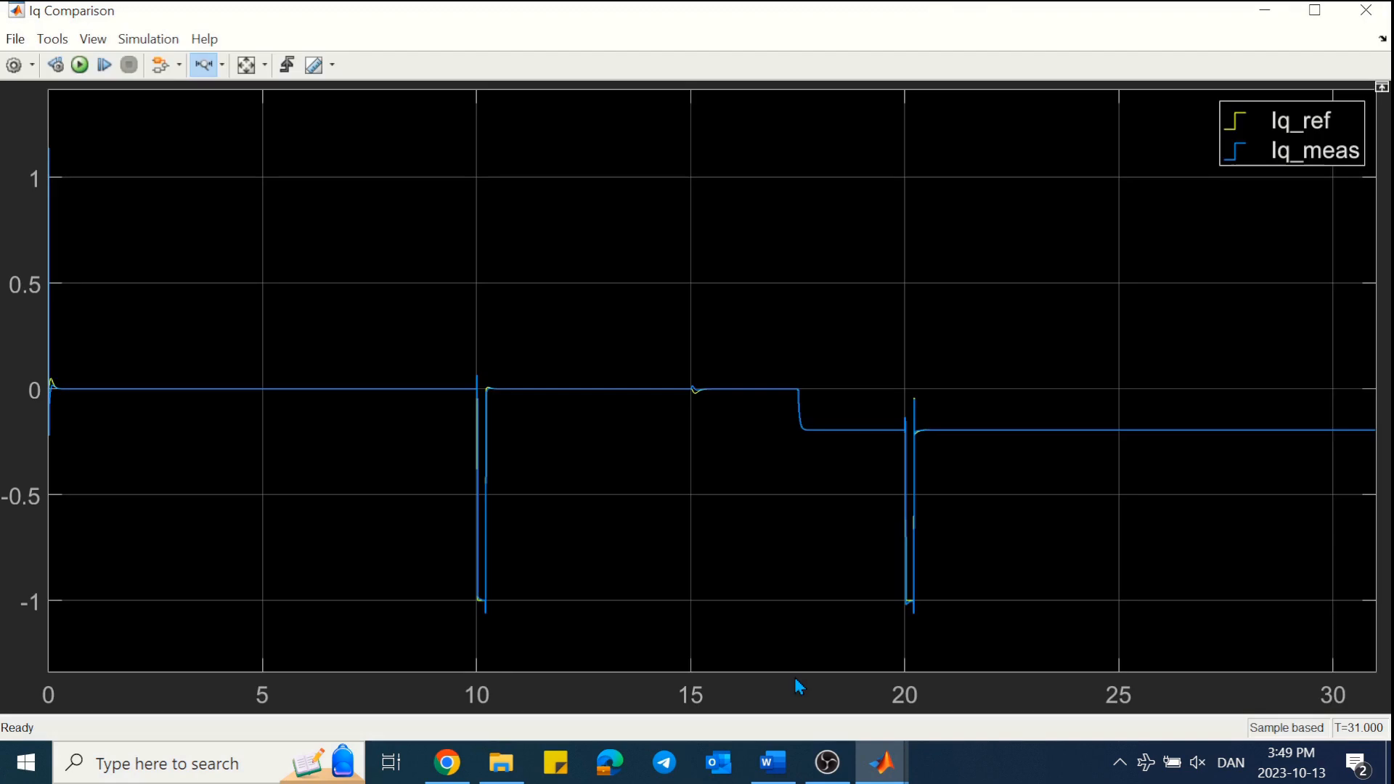
{"action": "left_click", "coordinate": [221, 65]}
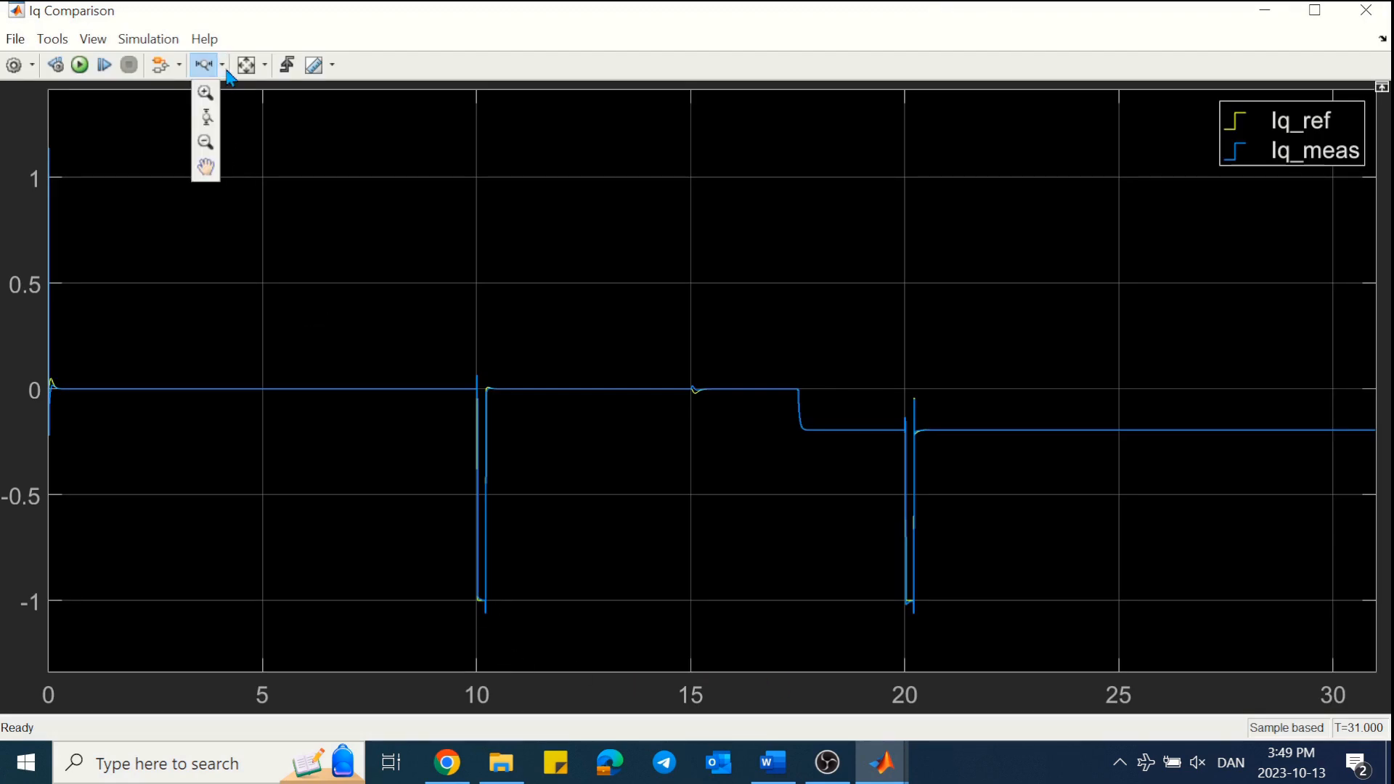
{"action": "left_click", "coordinate": [246, 68]}
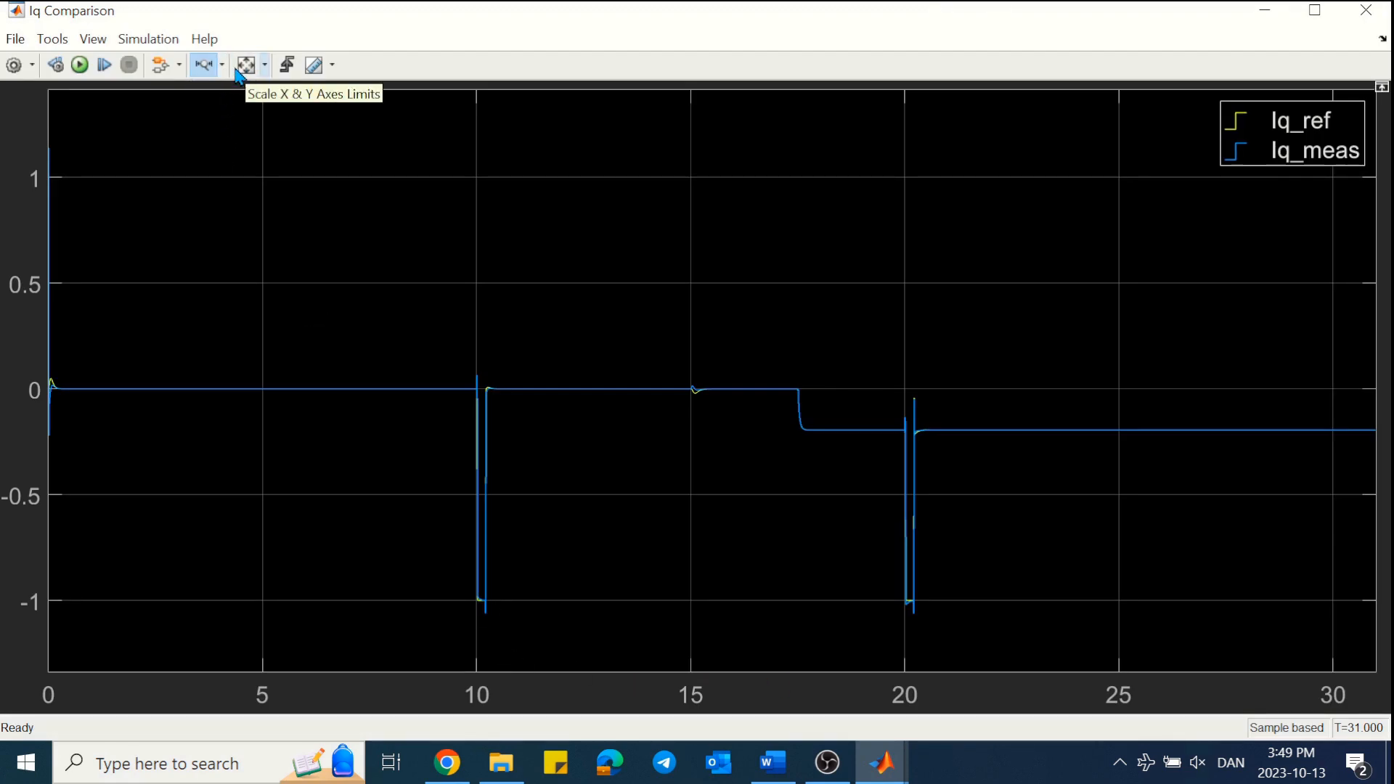
{"action": "left_click", "coordinate": [222, 65]}
{"action": "left_click", "coordinate": [209, 117]}
{"action": "left_click_drag", "start_coordinate": [614, 331], "coordinate": [625, 648]}
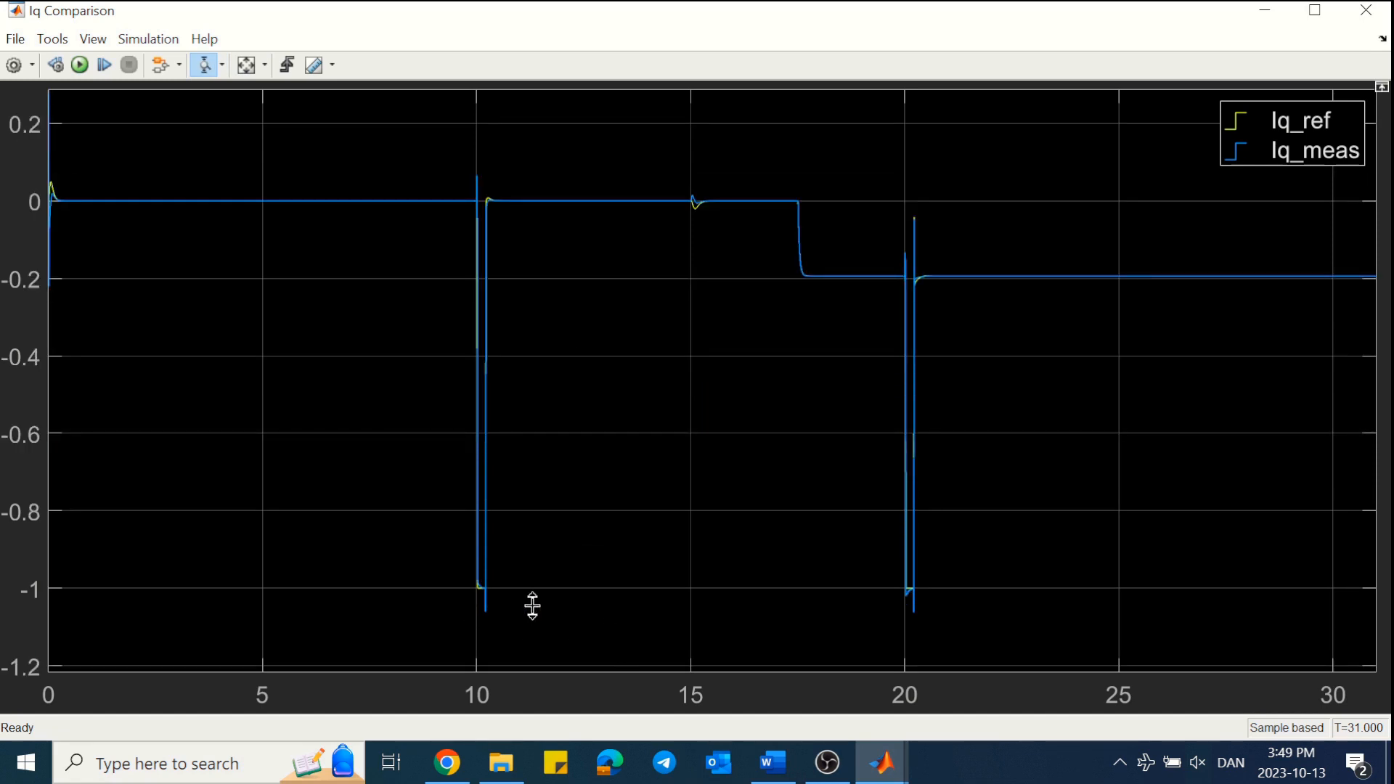
{"action": "left_click", "coordinate": [1365, 10]}
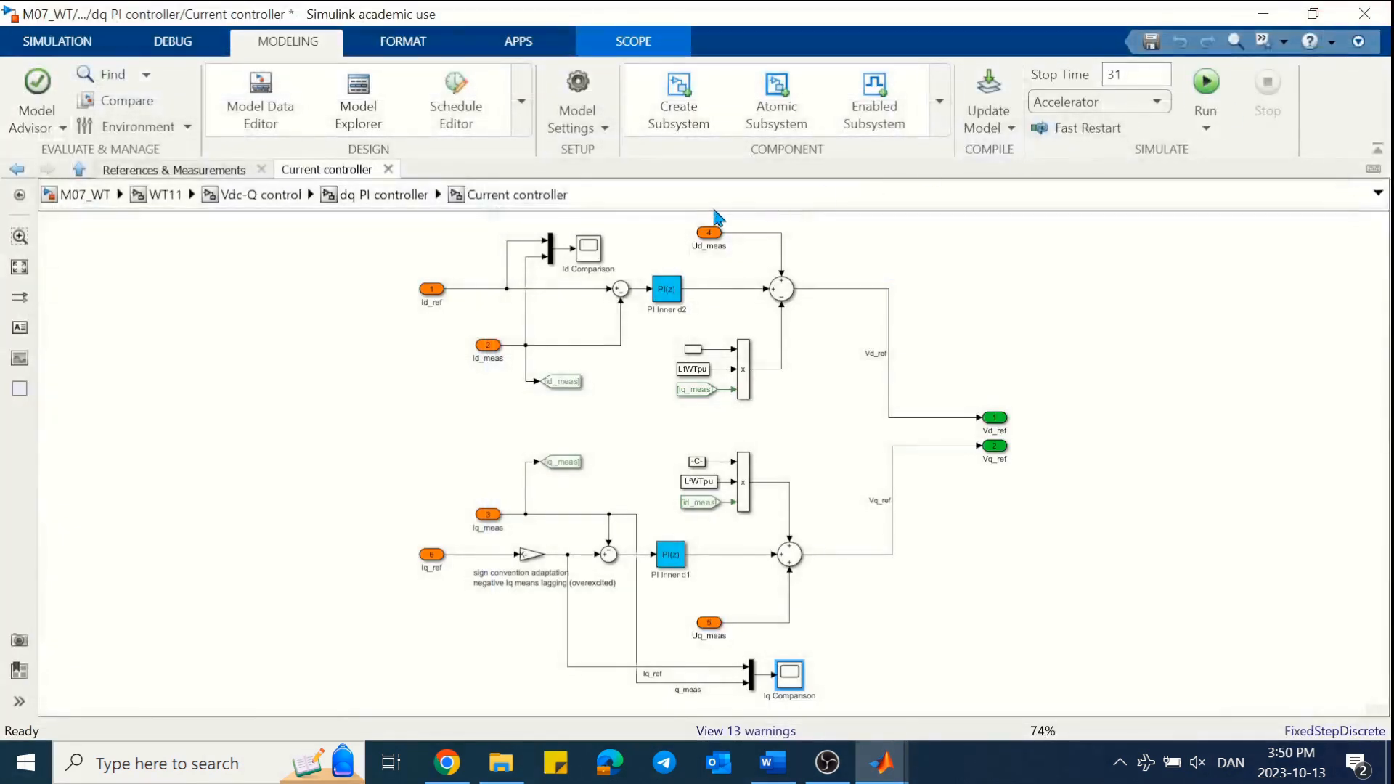
- Examine Id_ref and Id_meas around the 20 s fault in the Id Comparison scope
{"action": "double_click", "coordinate": [589, 249]}
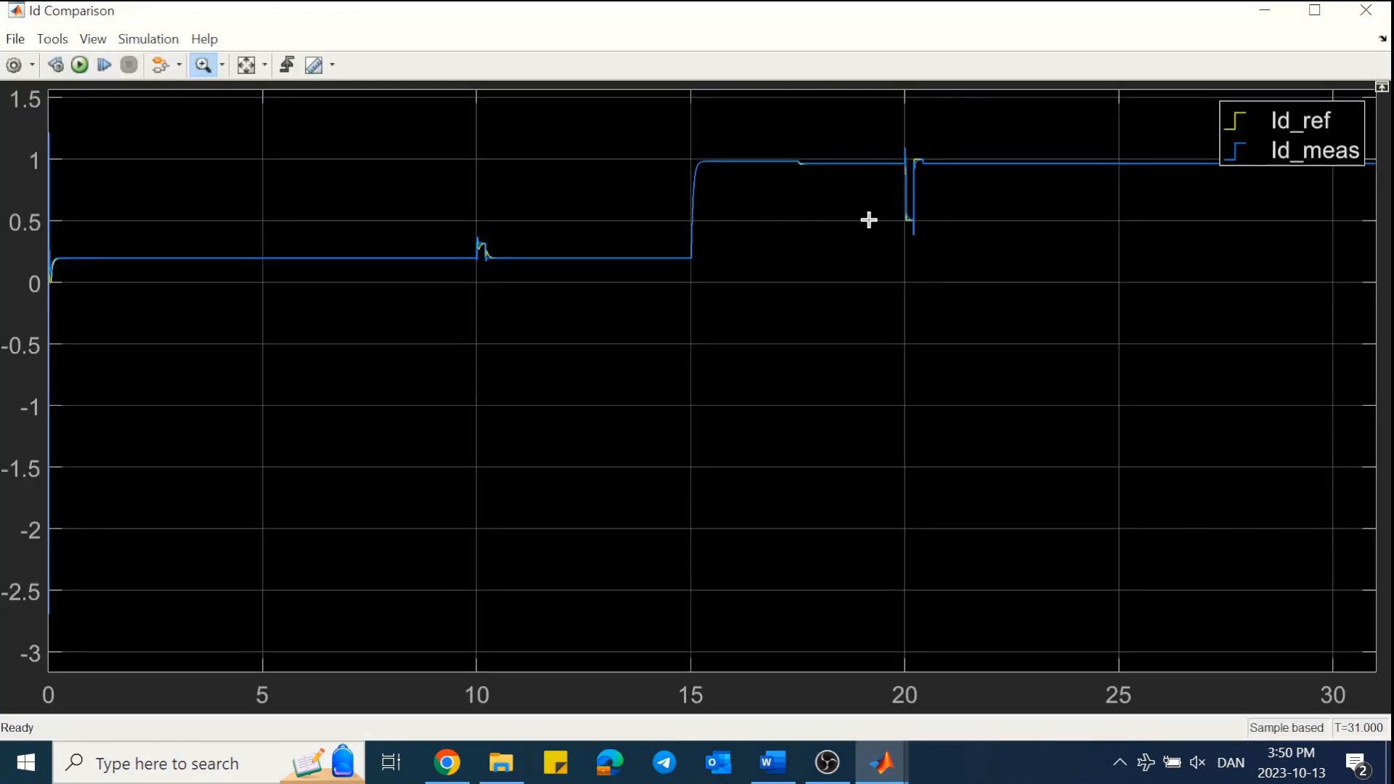
{"action": "left_click_drag", "start_coordinate": [884, 219], "coordinate": [965, 219]}
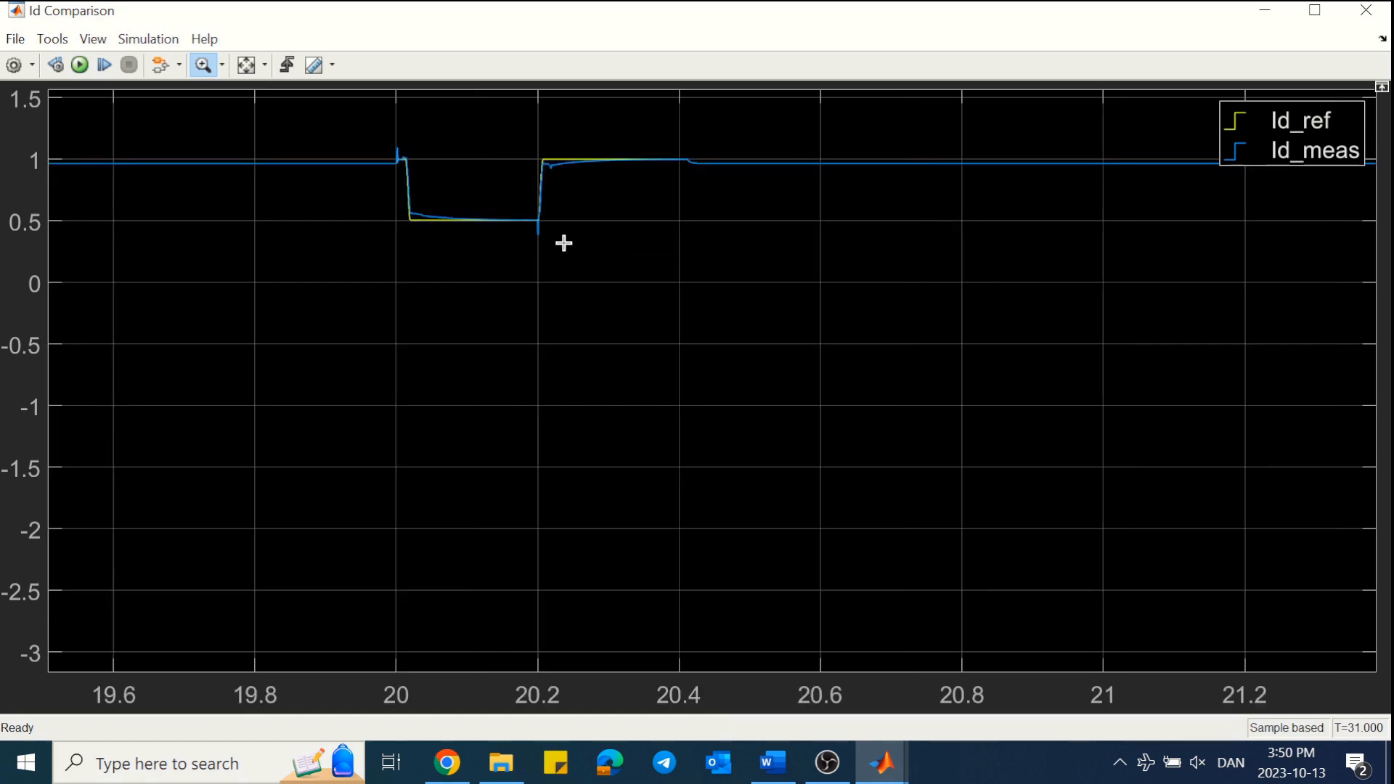
{"action": "left_click", "coordinate": [1365, 10]}
- In WT11's WT model subsystem, examine the DC link voltage in the VdcWT scope around the 10 s fault
{"action": "left_click", "coordinate": [171, 195]}
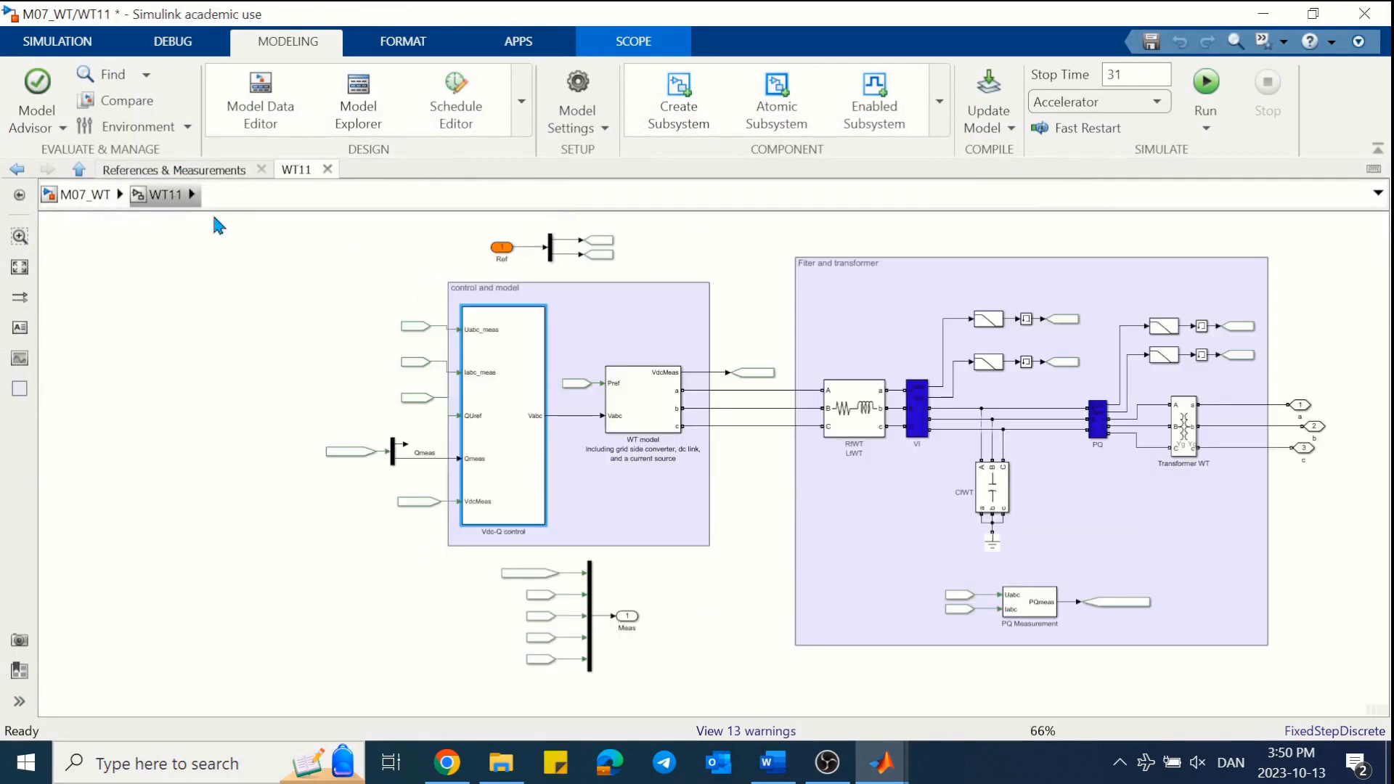
{"action": "double_click", "coordinate": [666, 405]}
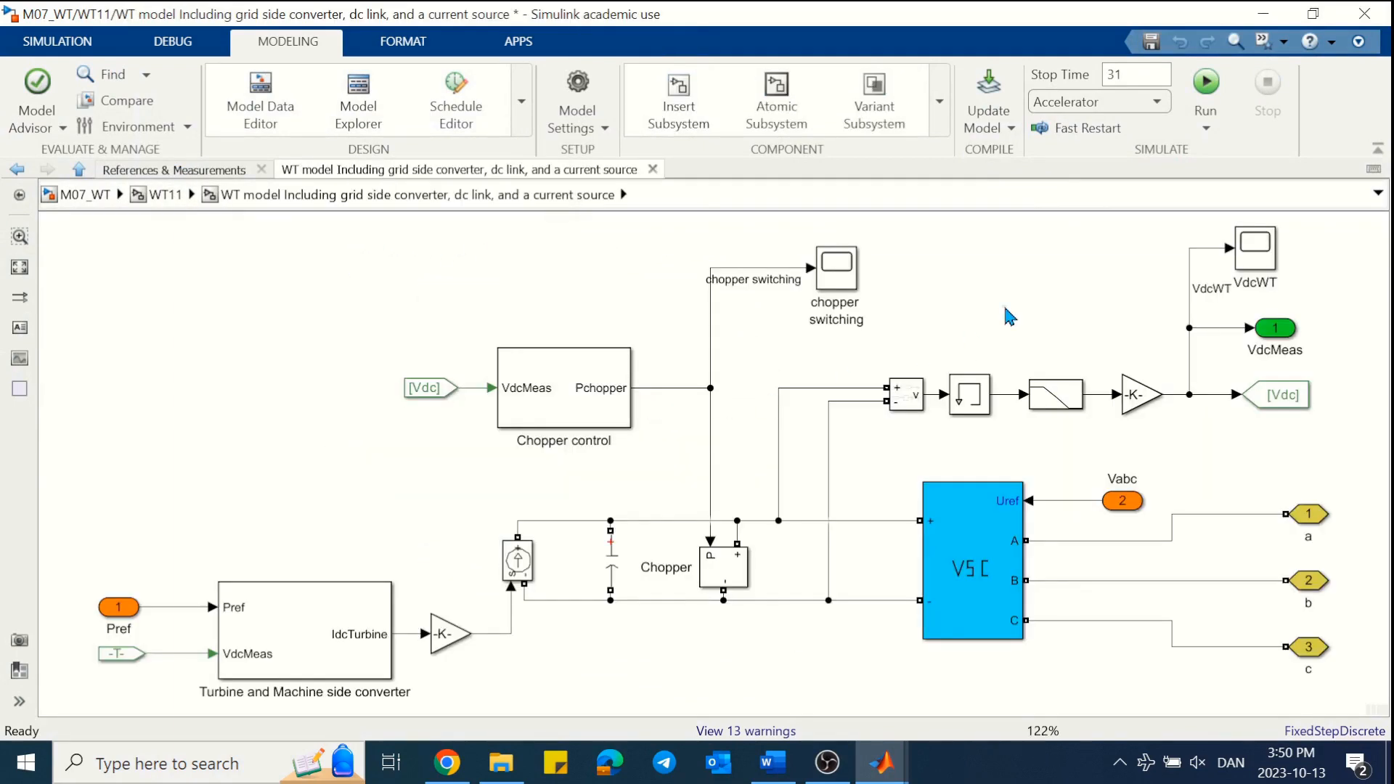
{"action": "double_click", "coordinate": [1257, 249]}
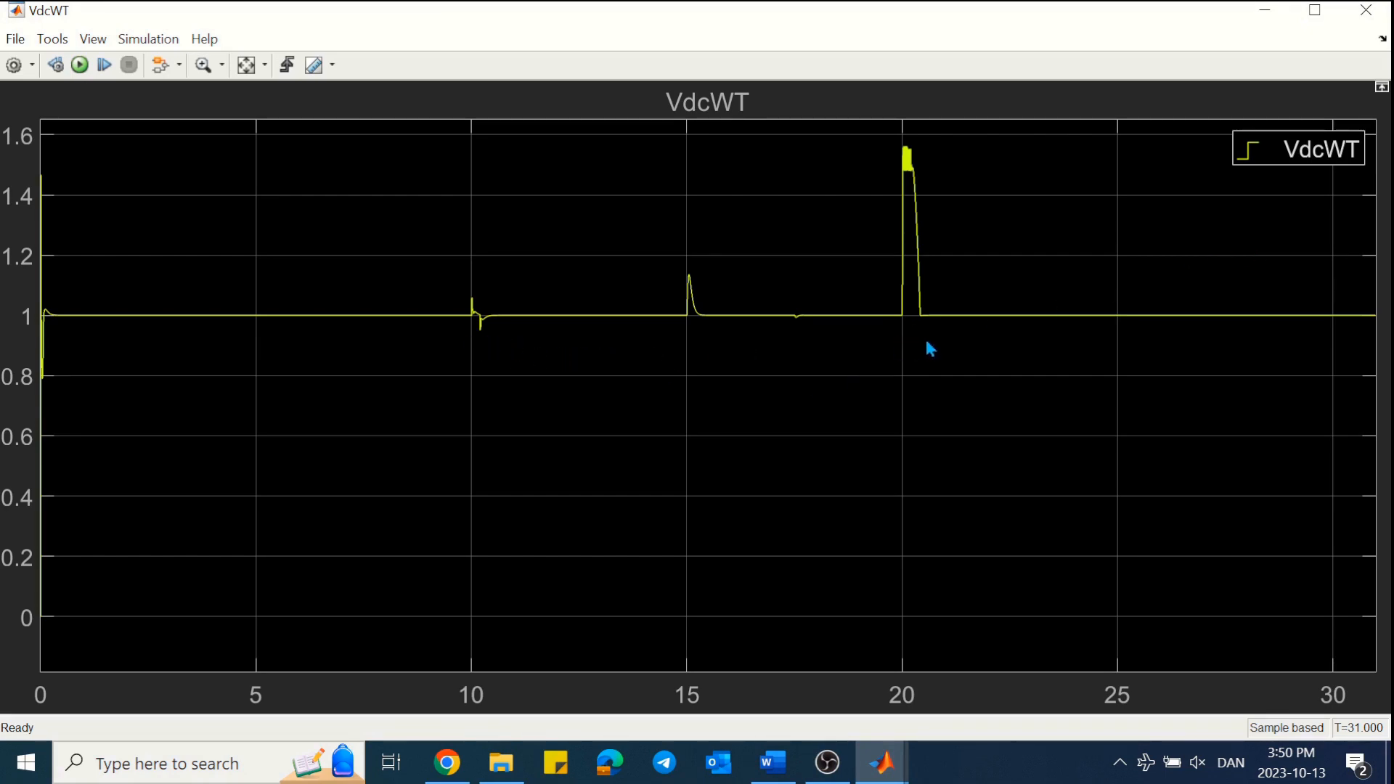
{"action": "left_click", "coordinate": [1365, 10]}
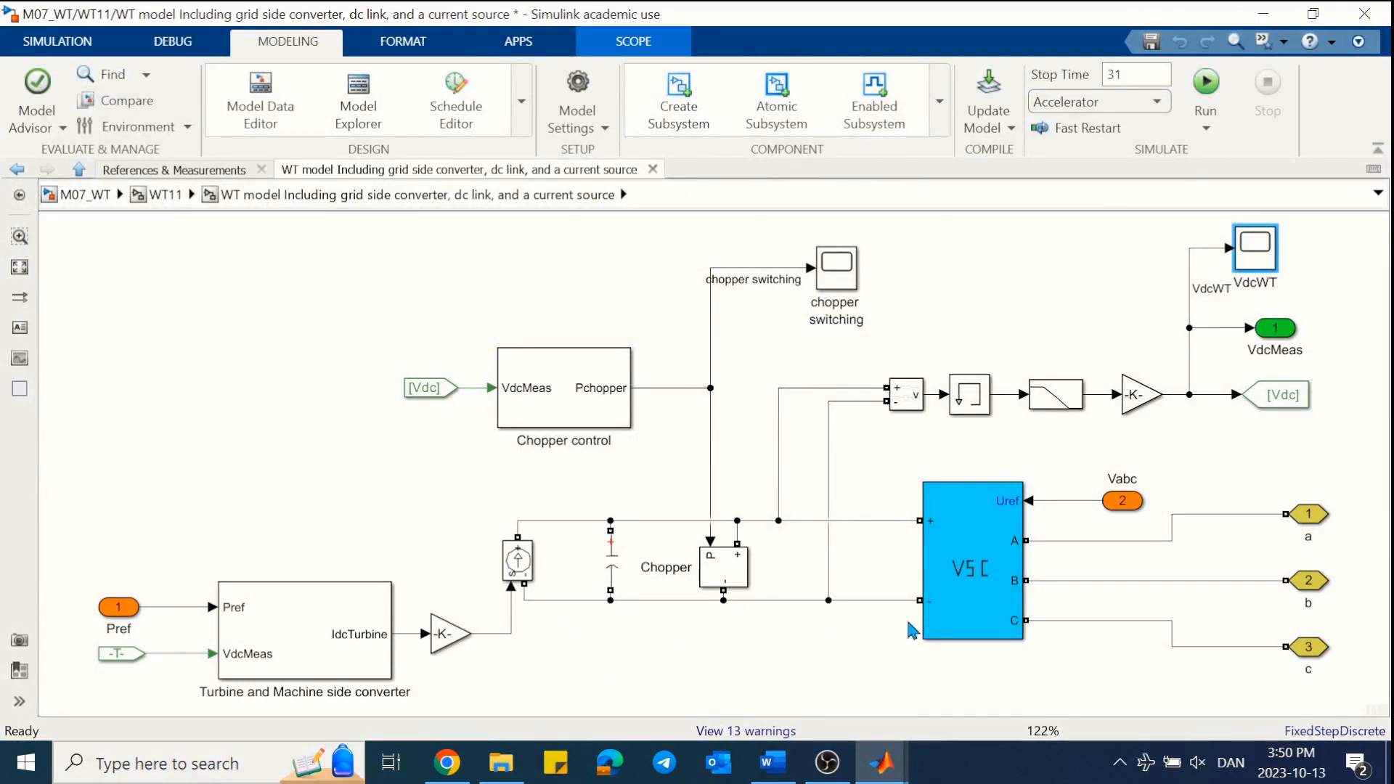
{"action": "double_click", "coordinate": [1255, 248]}
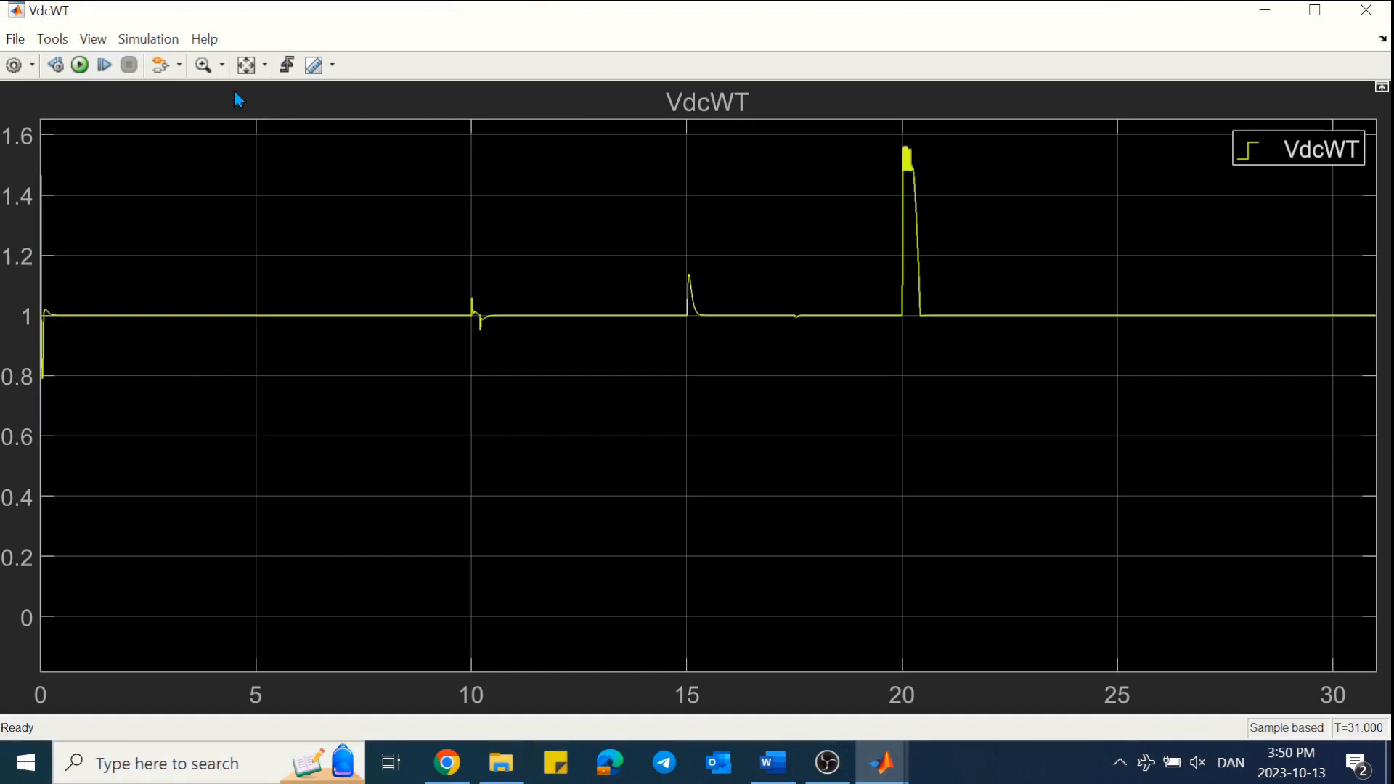
{"action": "left_click", "coordinate": [204, 64]}
{"action": "left_click_drag", "start_coordinate": [483, 302], "coordinate": [559, 302]}
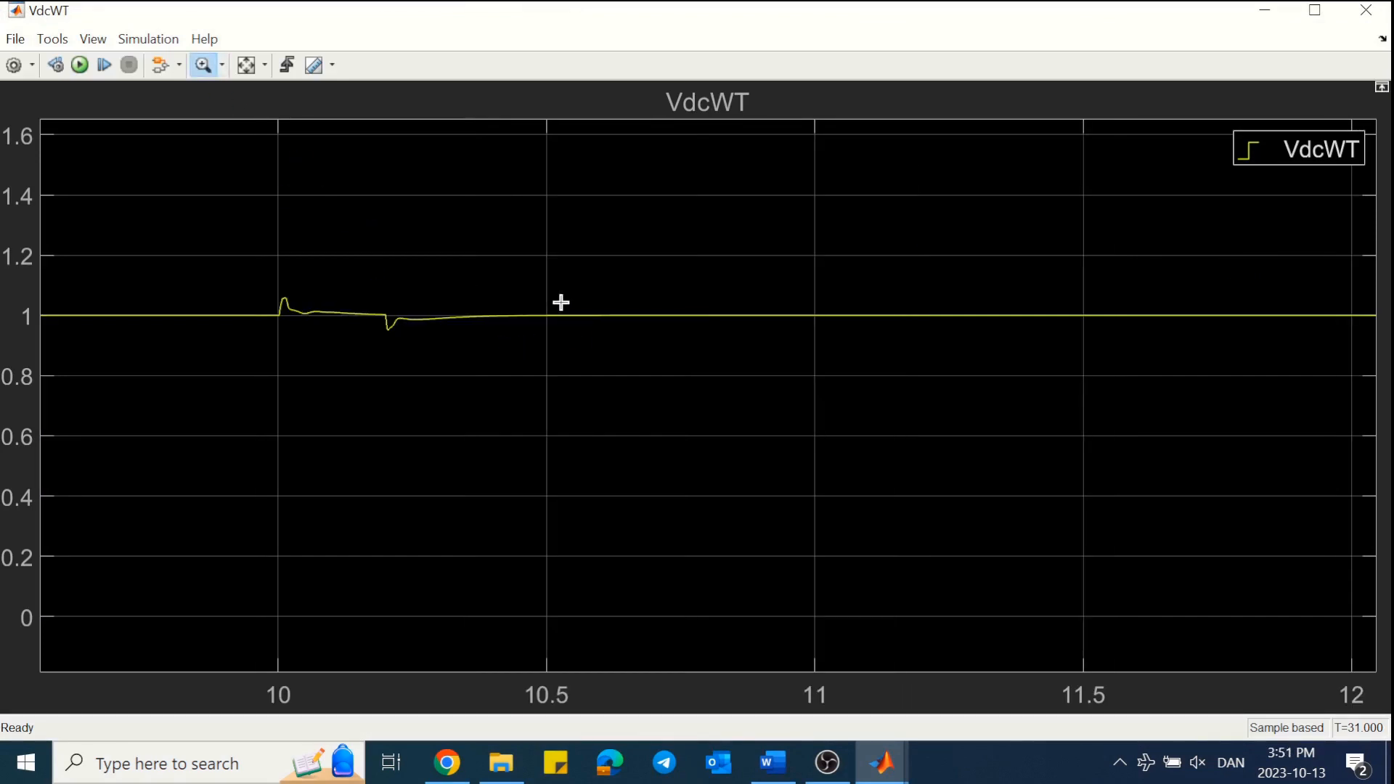
- Restore the full VdcWT plot and examine the DC link voltage around the 20 s fault
{"action": "left_click", "coordinate": [247, 67]}
{"action": "left_click_drag", "start_coordinate": [865, 302], "coordinate": [1005, 307]}
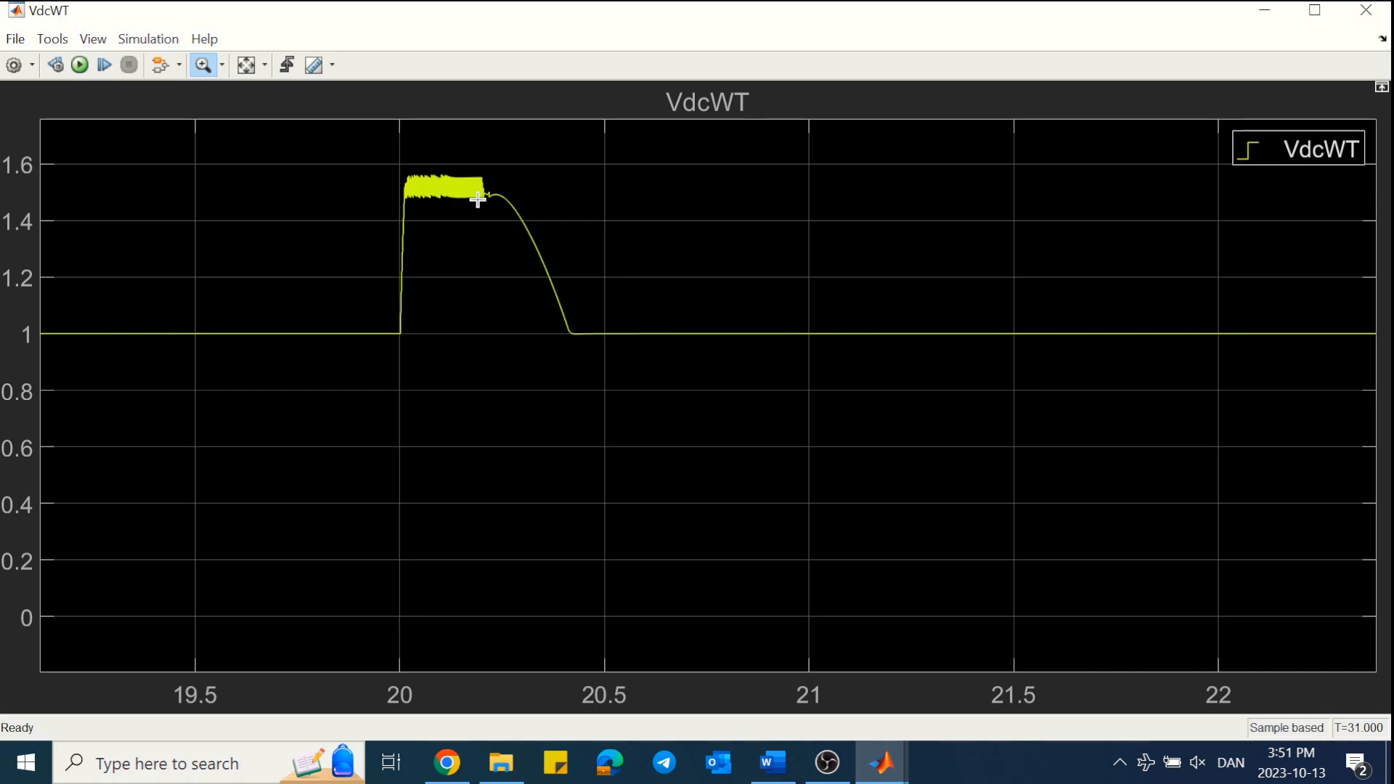
{"action": "left_click", "coordinate": [1366, 10]}
- Examine the pulses in the chopper switching scope from about 20 to 20.35 s
{"action": "double_click", "coordinate": [834, 272]}
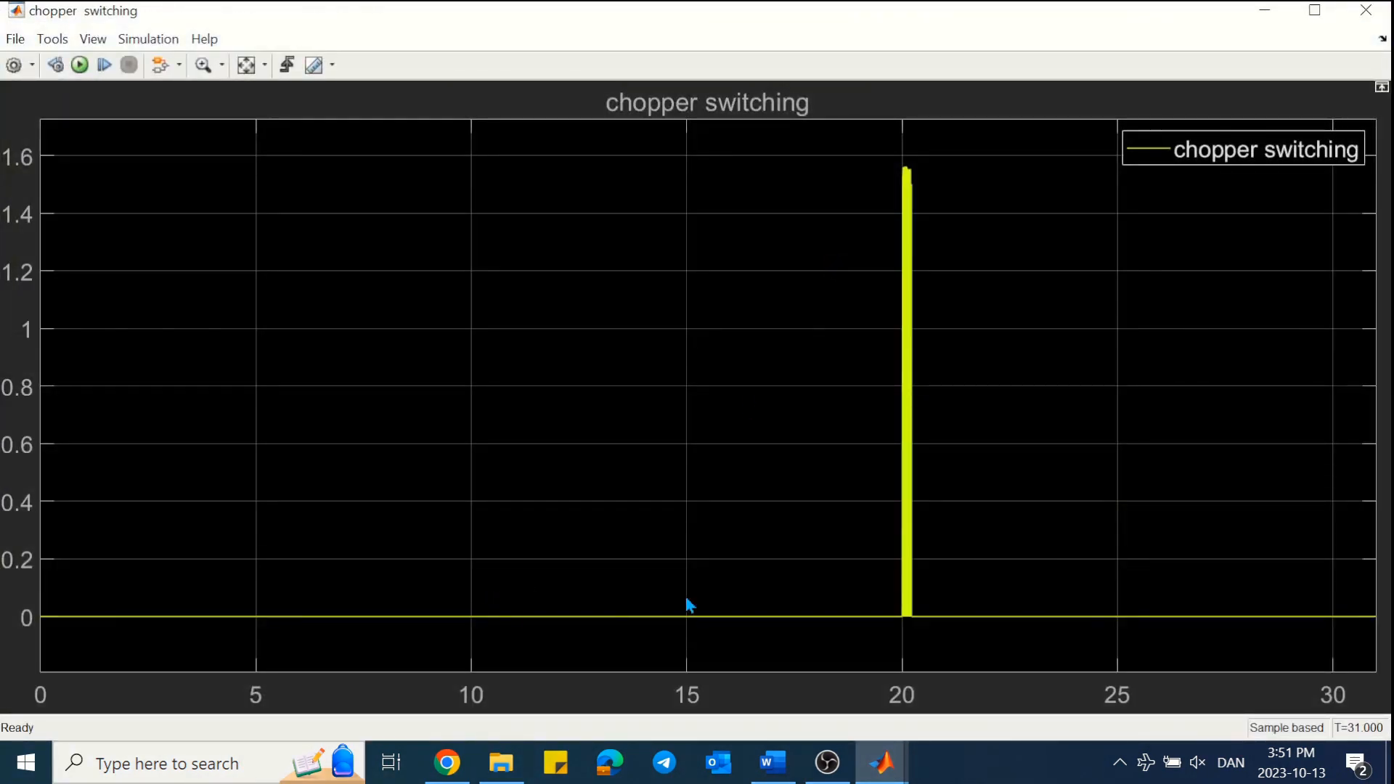
{"action": "left_click", "coordinate": [204, 65]}
{"action": "left_click_drag", "start_coordinate": [879, 564], "coordinate": [954, 563]}
{"action": "left_click_drag", "start_coordinate": [437, 520], "coordinate": [722, 520]}
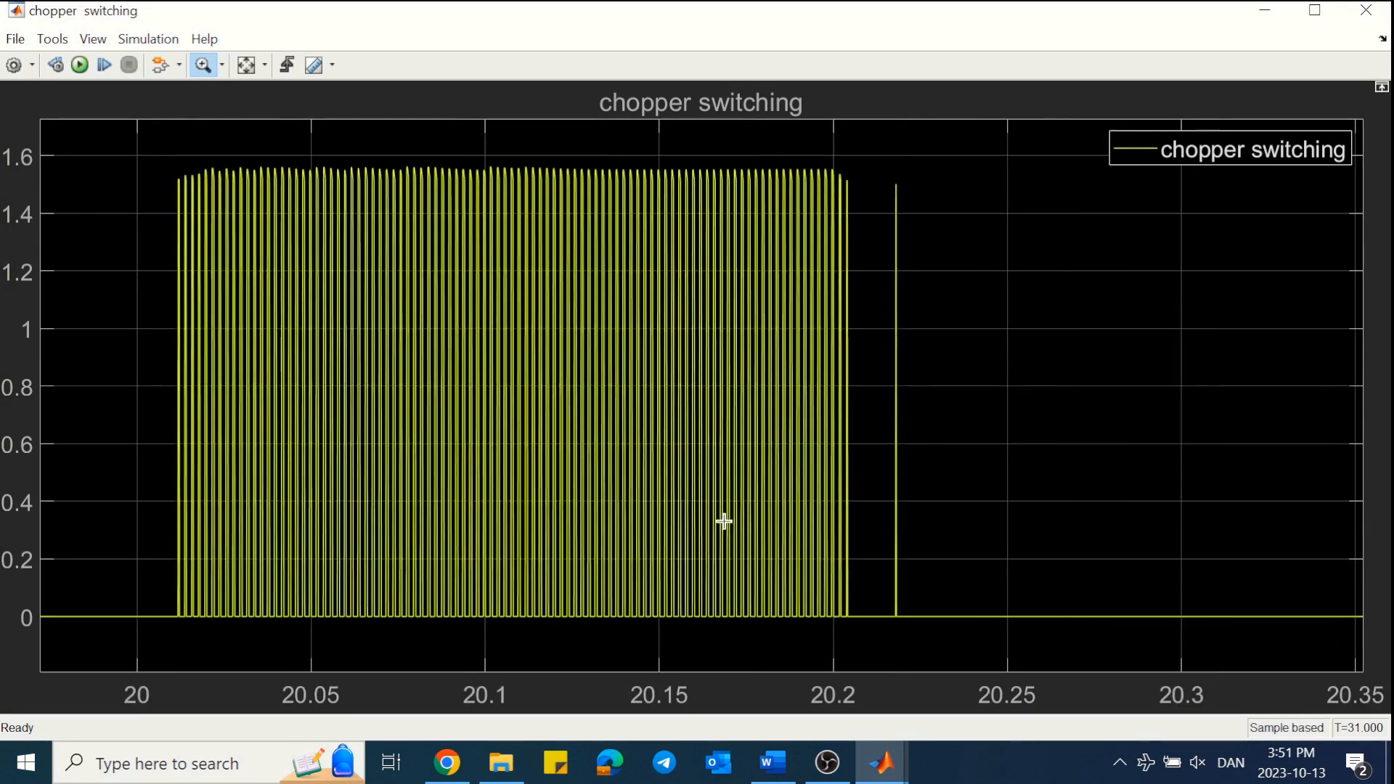
{"action": "left_click", "coordinate": [1369, 24]}
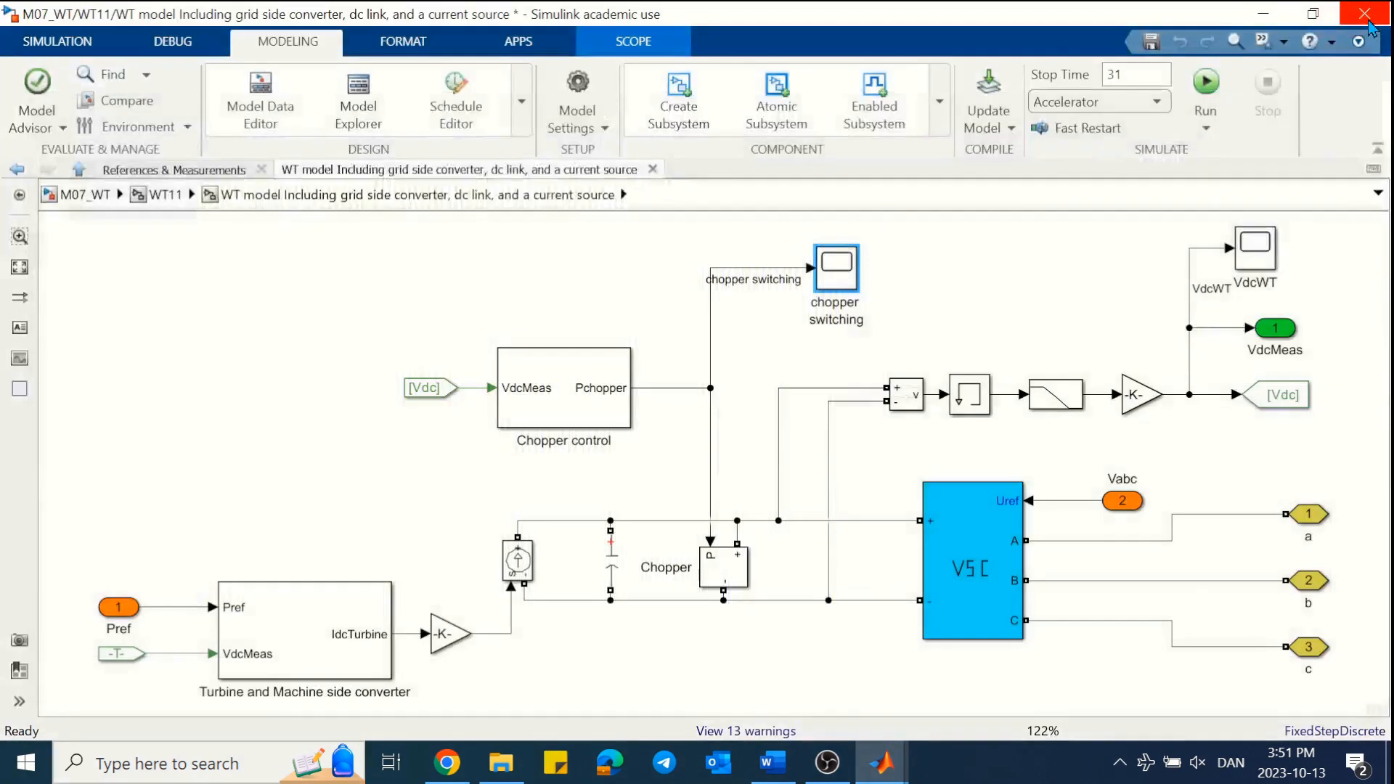
- Inspect the Chopper control logic and the R chopper resistance parameter inside the Chopper subsystem
{"action": "double_click", "coordinate": [577, 398]}
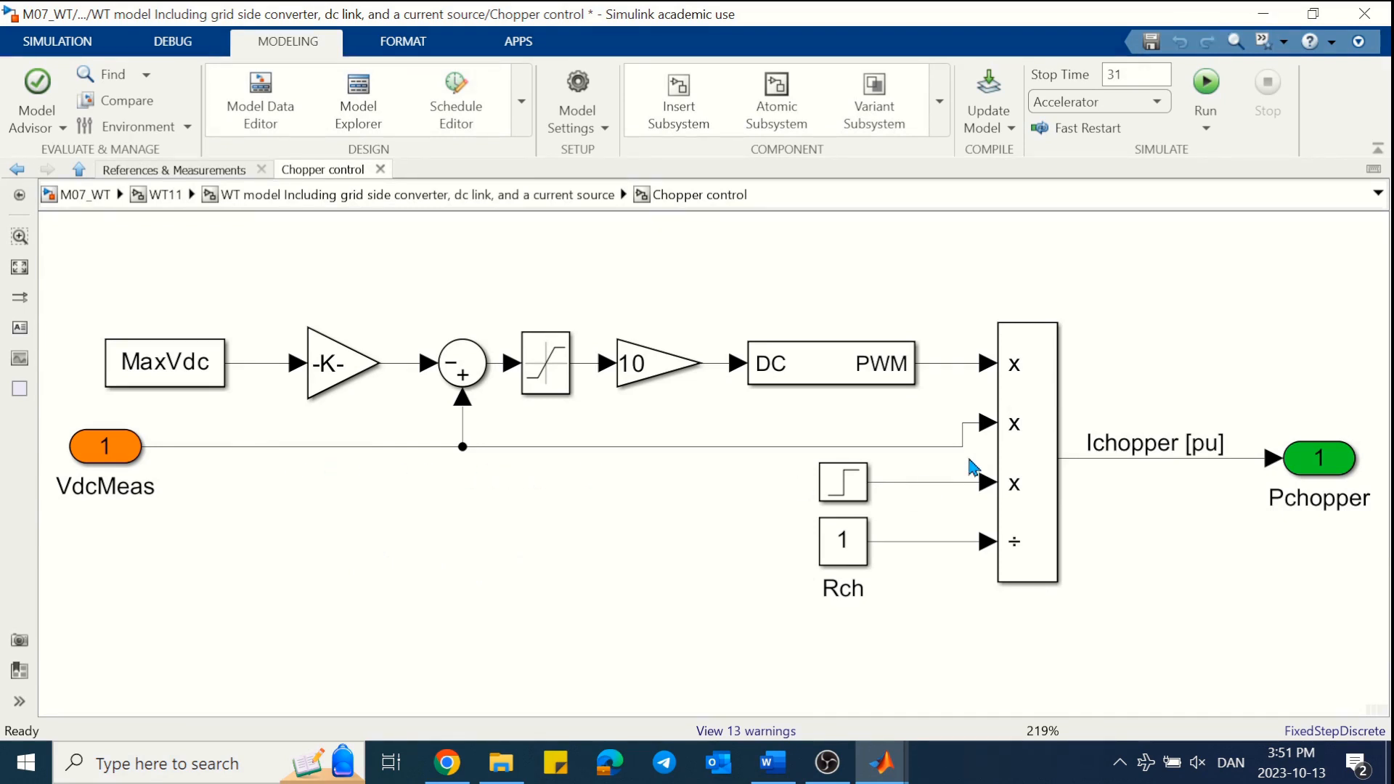
{"action": "left_click", "coordinate": [577, 194]}
{"action": "double_click", "coordinate": [719, 569]}
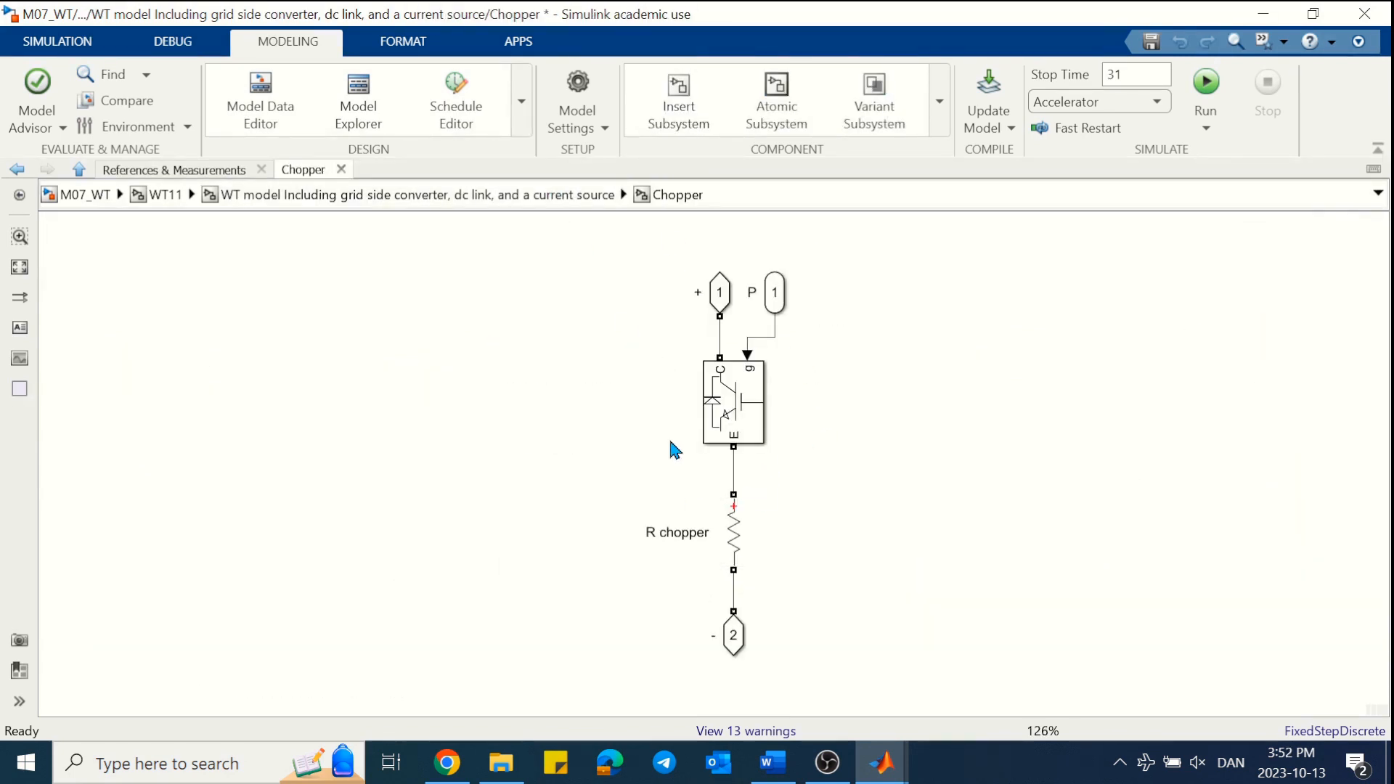
{"action": "double_click", "coordinate": [733, 534]}
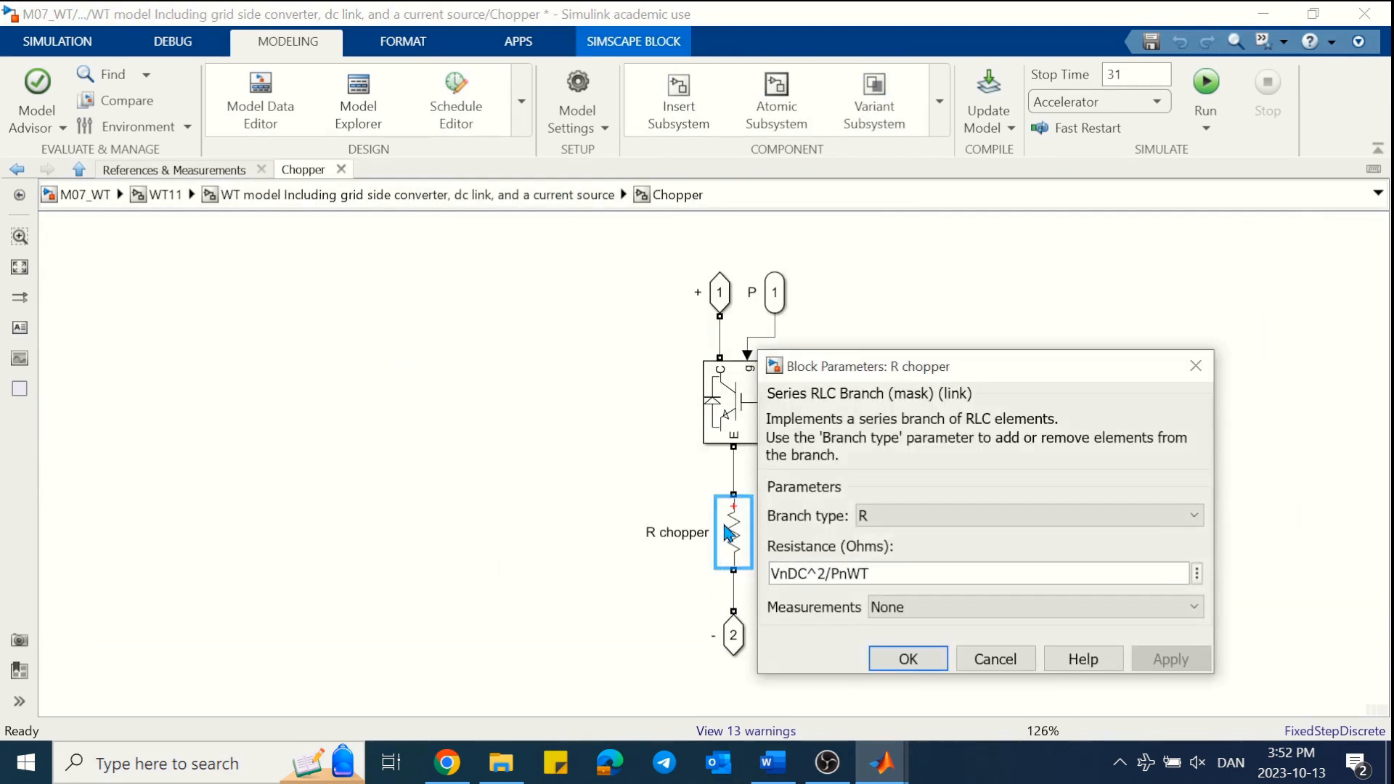
{"action": "left_click", "coordinate": [906, 661]}
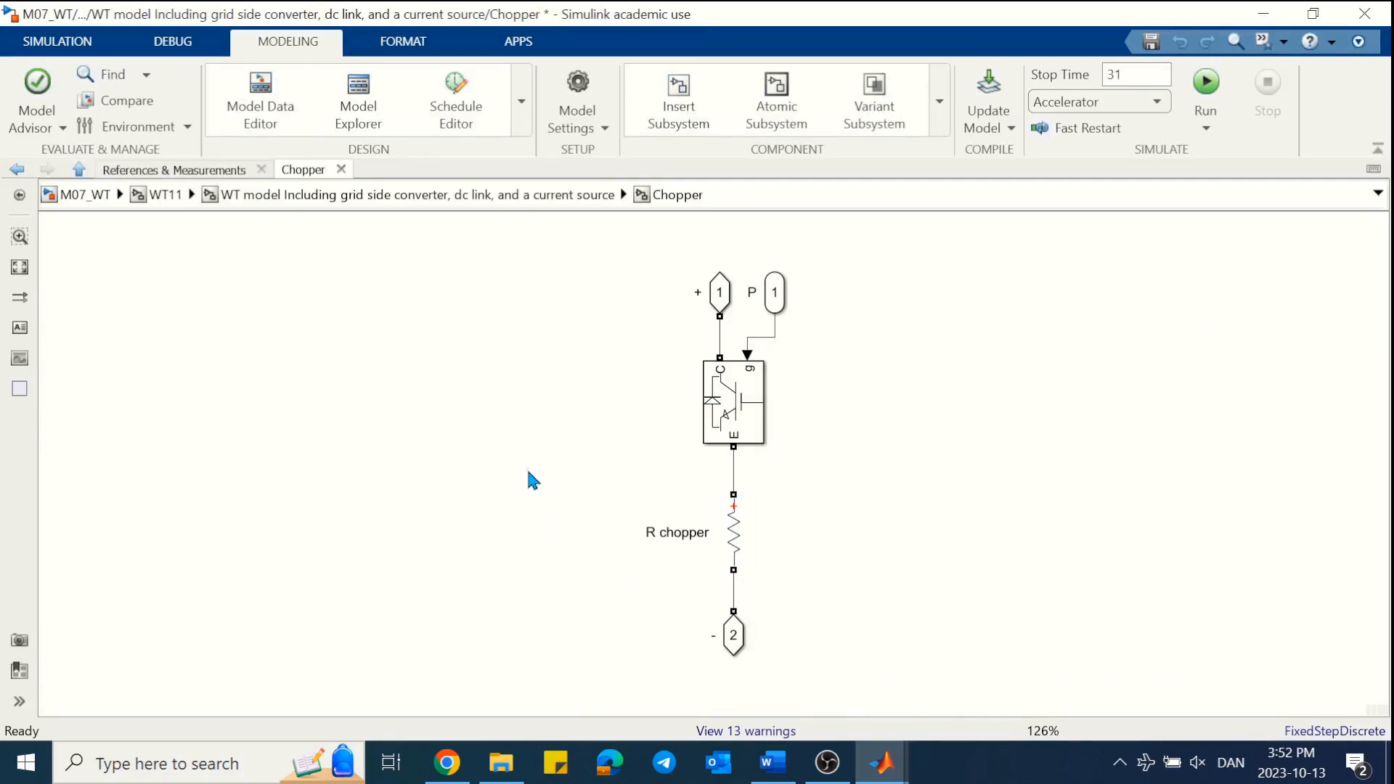
- Return to the M07_WT top level, then switch to Word and read the Homework section of M07_Exercise.docx
{"action": "left_click", "coordinate": [102, 196]}
{"action": "left_click", "coordinate": [772, 763]}
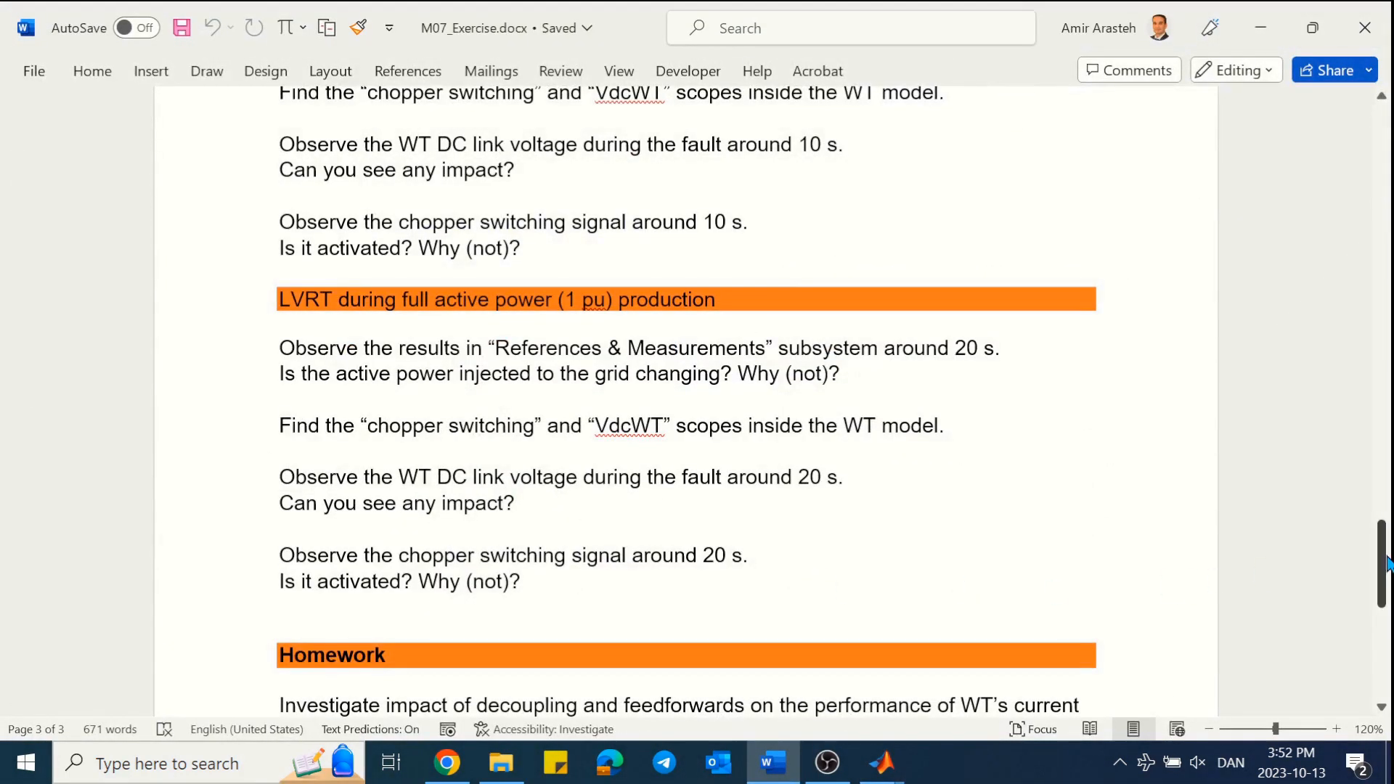
{"action": "left_click_drag", "start_coordinate": [1385, 563], "coordinate": [1387, 596]}
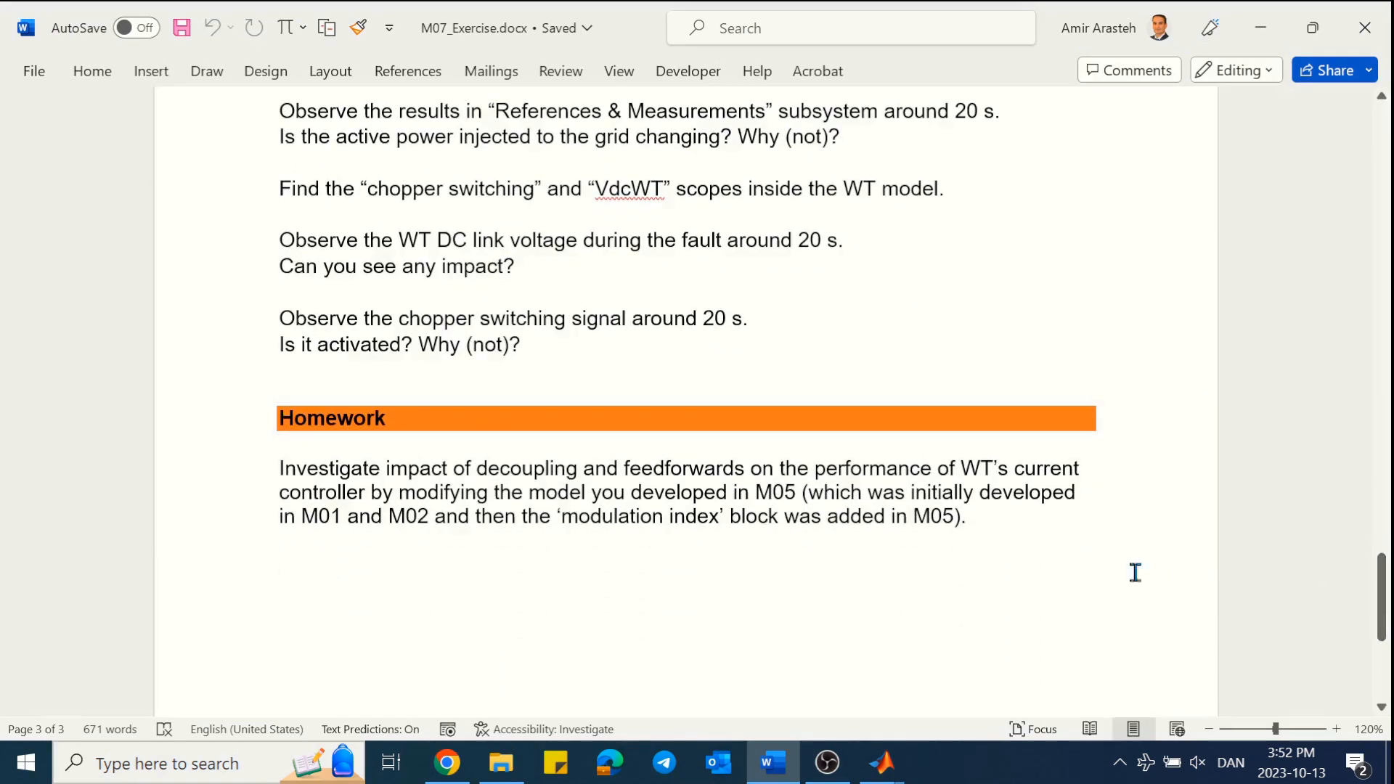